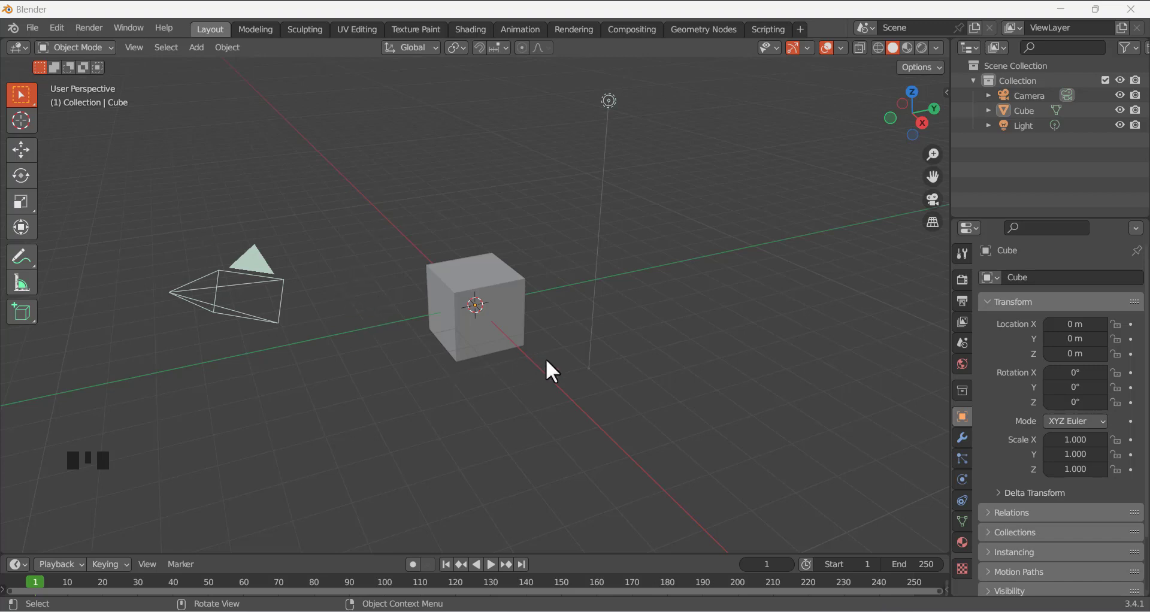
# Delete the default cube and hide the camera and the light in the viewport
pyautogui.click(477, 332)
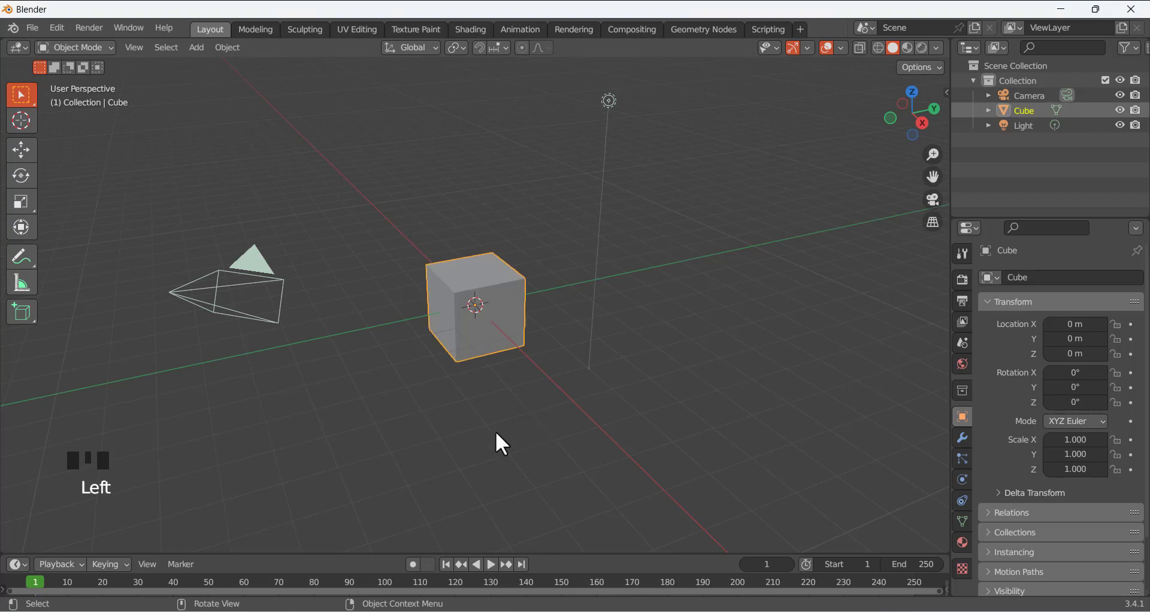
pyautogui.press('x')
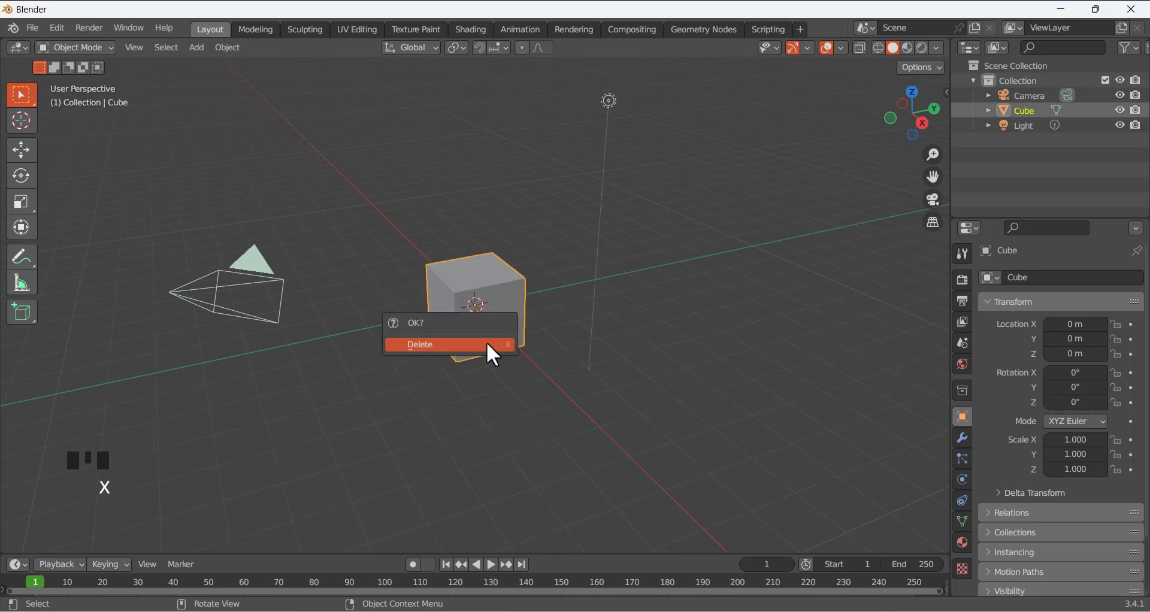
pyautogui.click(486, 343)
pyautogui.click(239, 309)
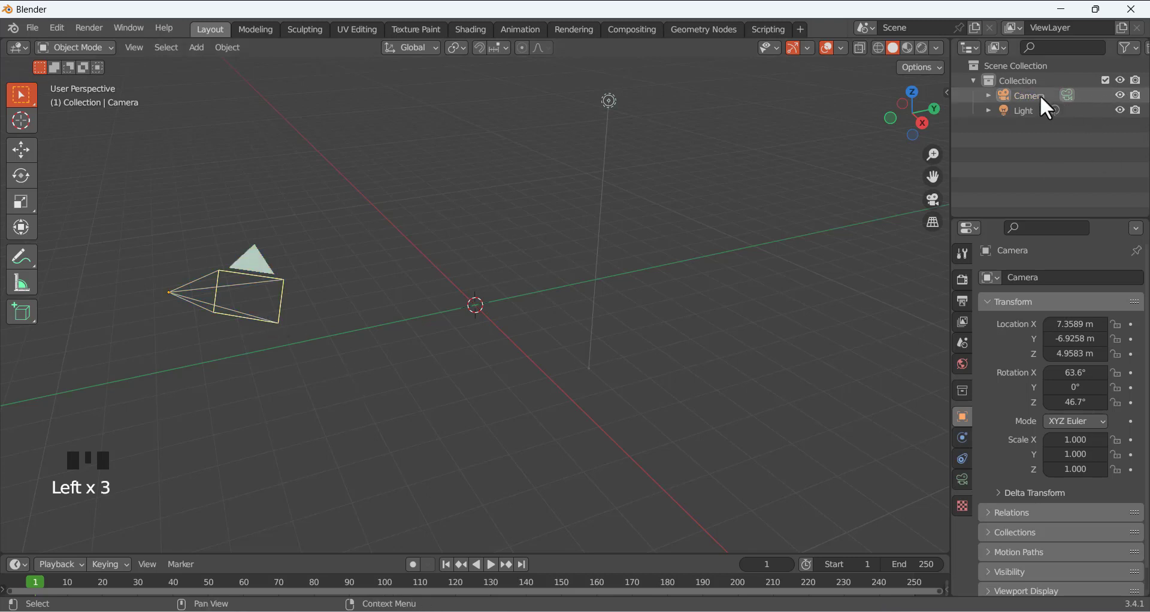
pyautogui.click(1120, 95)
pyautogui.click(1120, 109)
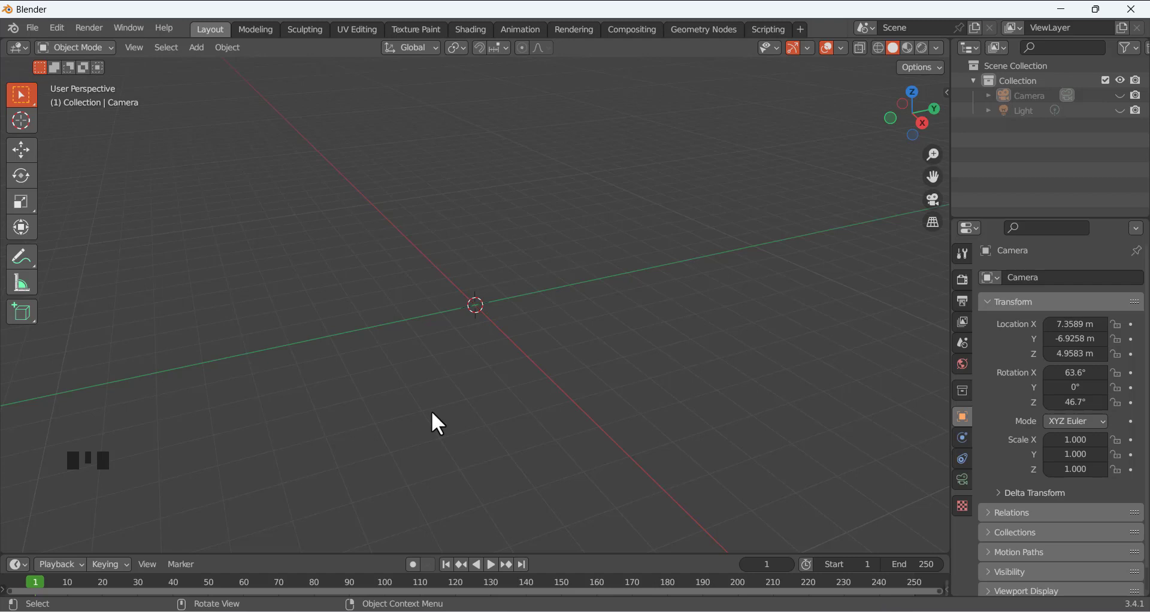
# Add a new cube mesh at the world origin
pyautogui.hotkey('shift', 'a')
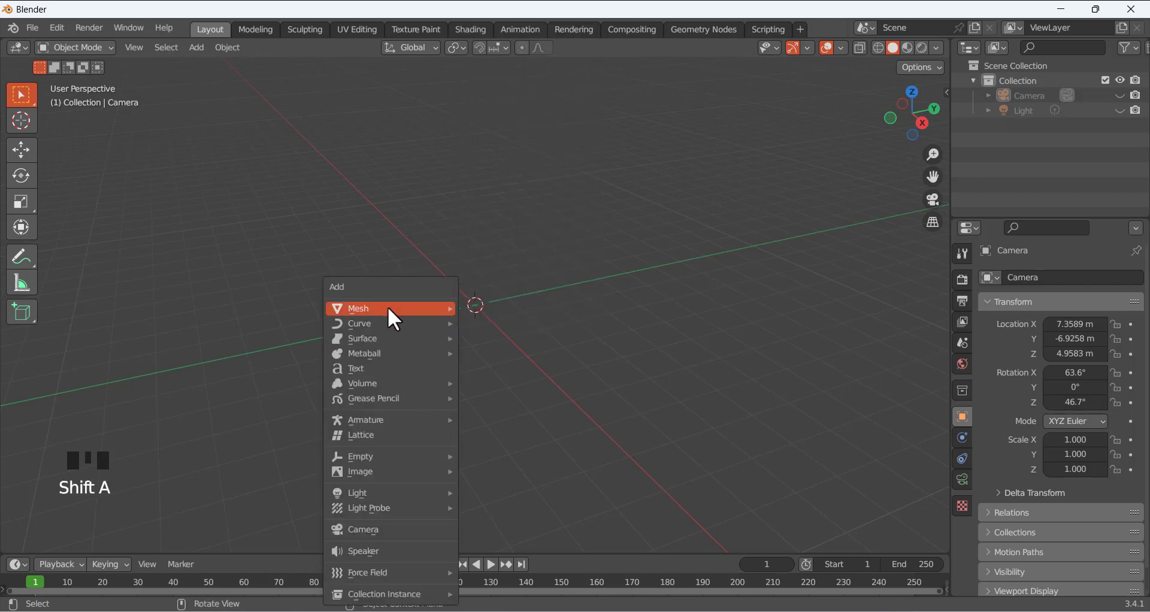
pyautogui.moveTo(389, 309)
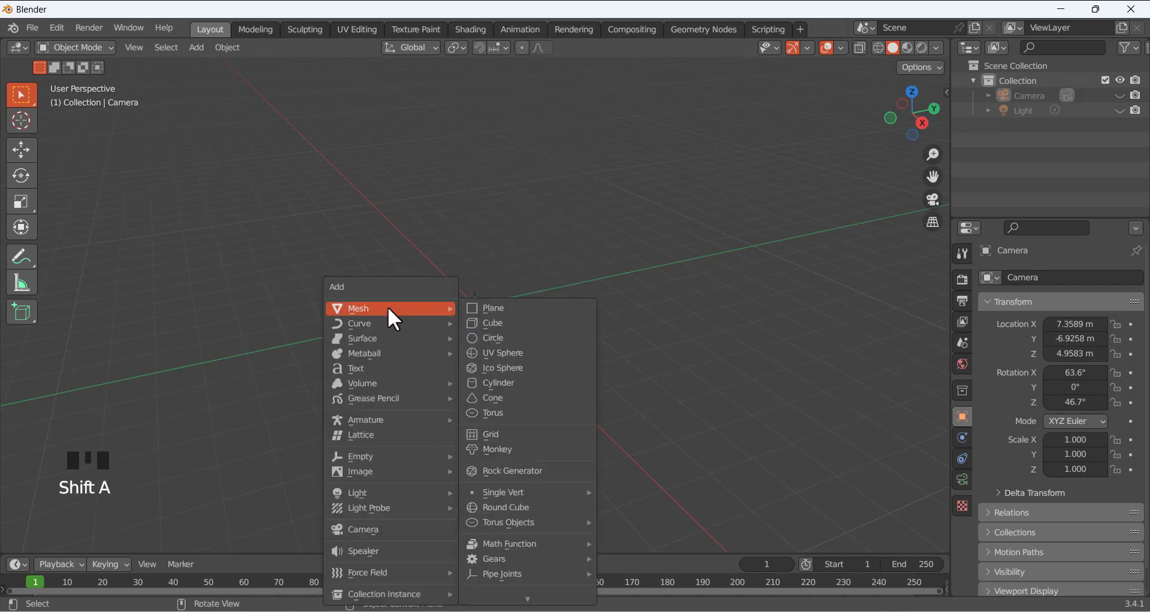
pyautogui.click(515, 322)
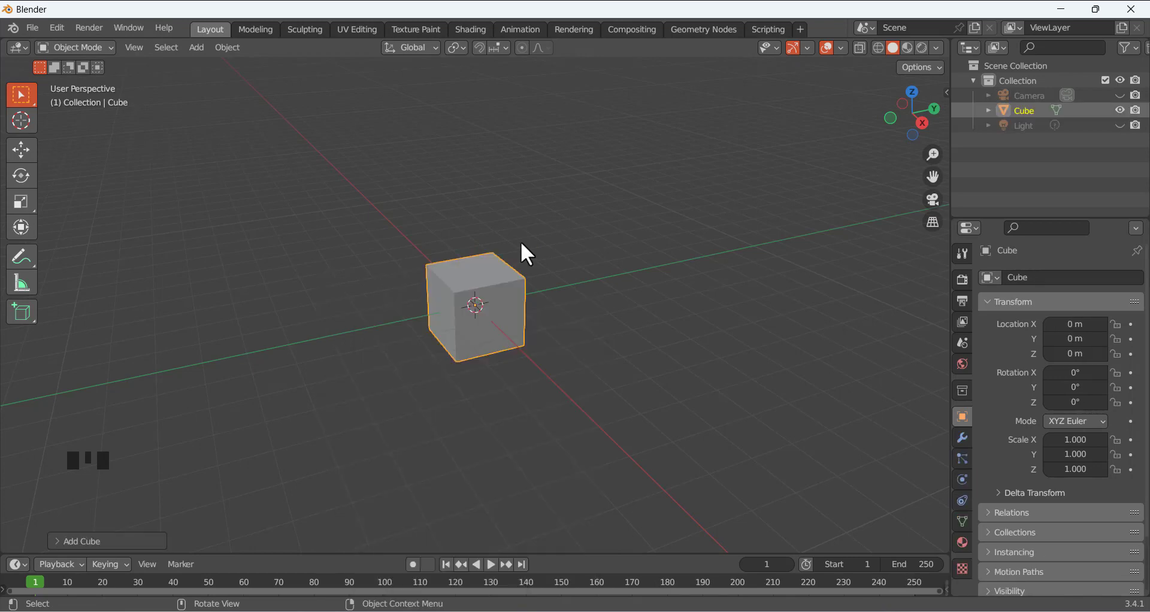
# Flatten the cube into a thin slab by scaling it along Z to about 0.1
pyautogui.moveTo(430, 231)
pyautogui.mouseDown(button='middle')
pyautogui.moveTo(522, 231)
pyautogui.moveTo(441, 236)
pyautogui.mouseUp(button='middle')
pyautogui.scroll(3, 499, 308)
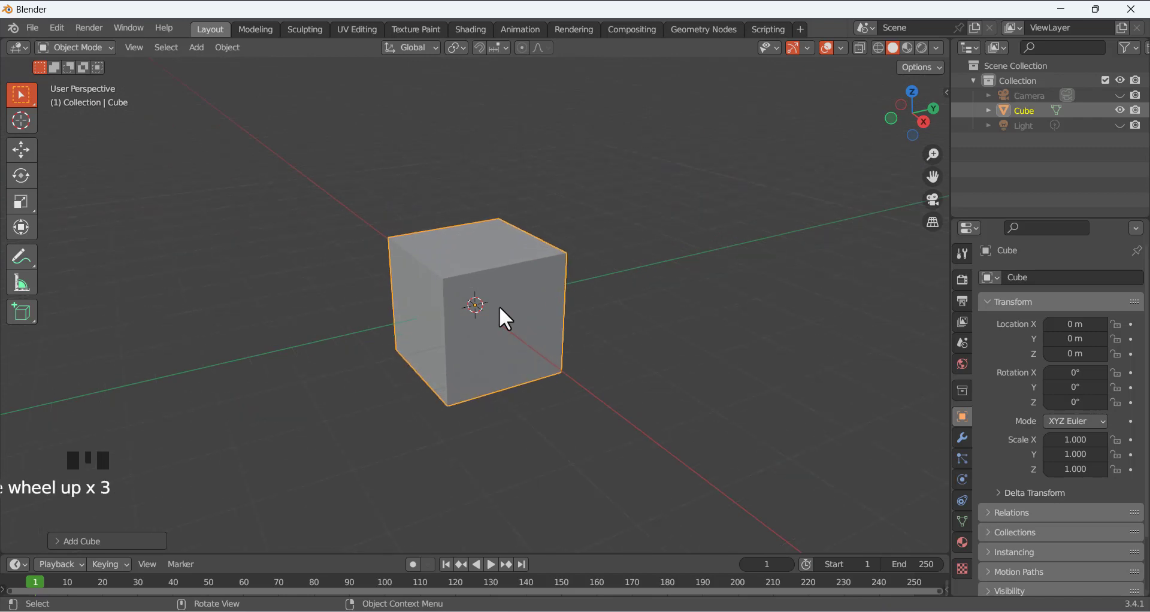
pyautogui.scroll(-2, 516, 298)
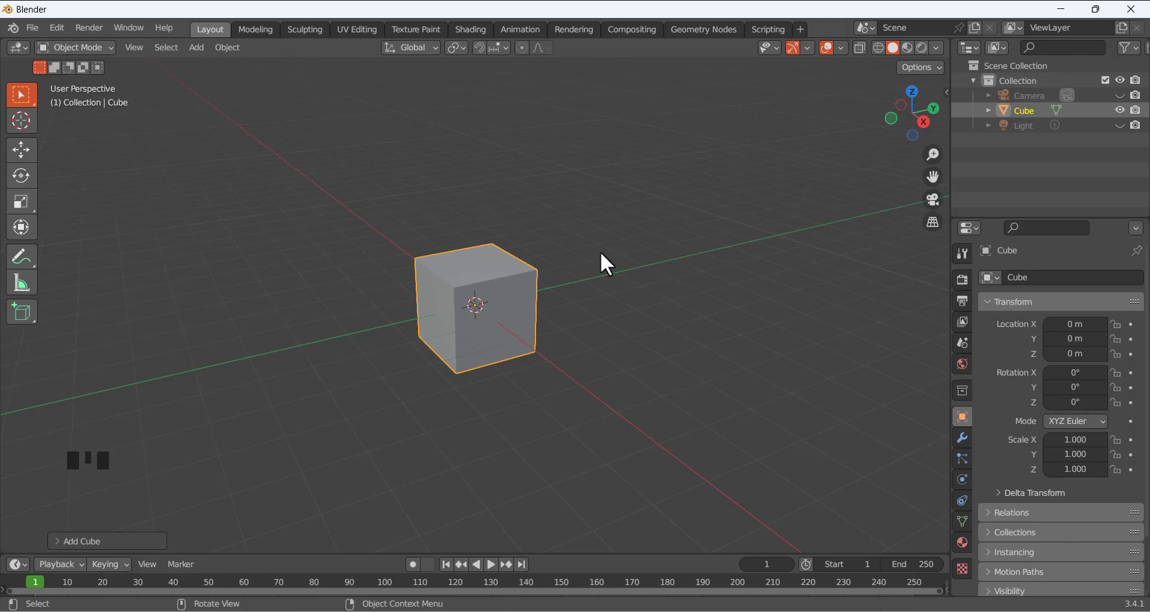
pyautogui.press('s')
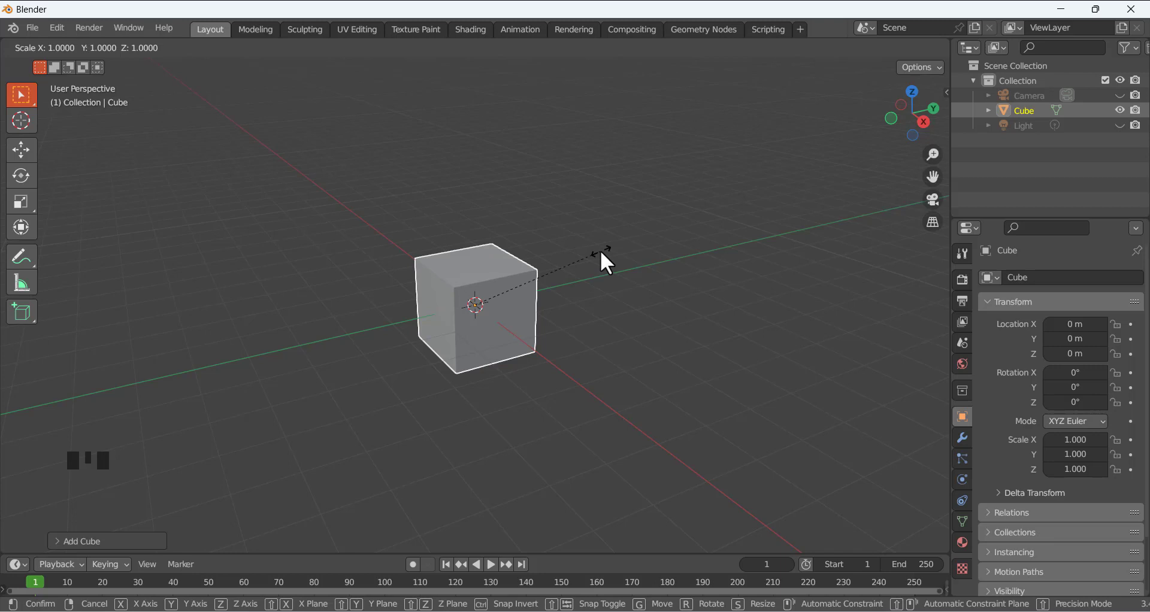
pyautogui.press('z')
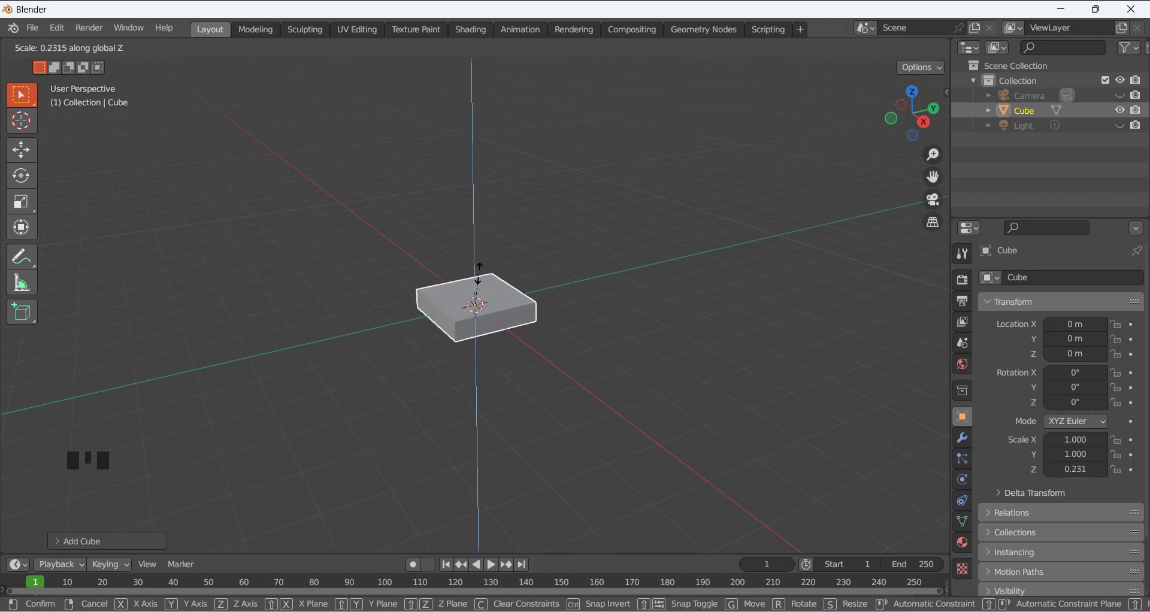
pyautogui.click(478, 286)
pyautogui.scroll(2, 485, 256)
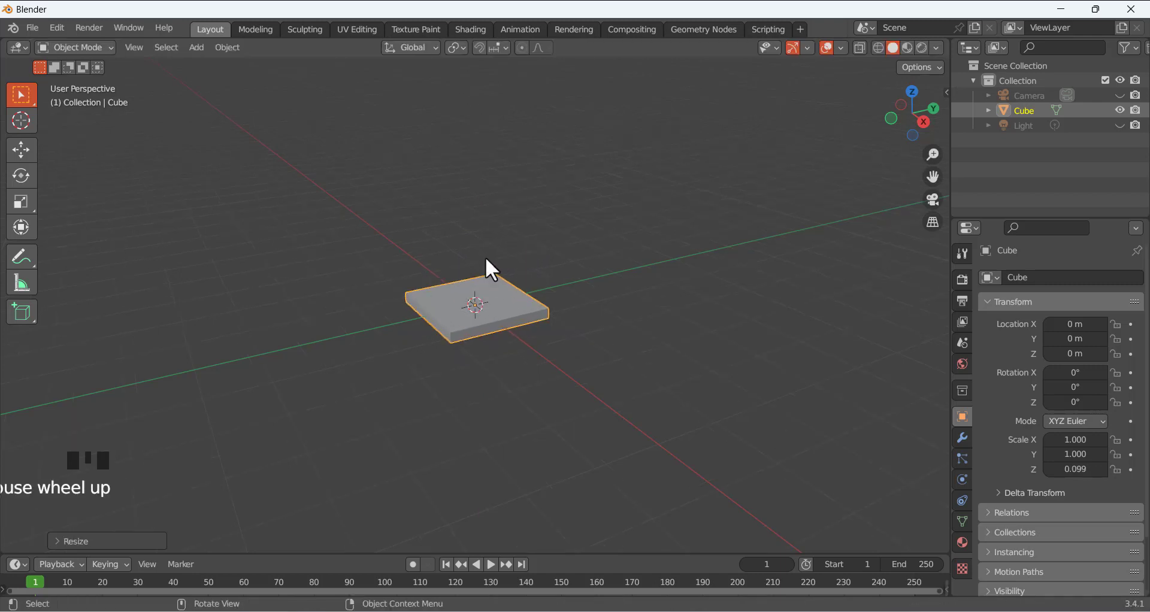
pyautogui.scroll(-1, 485, 259)
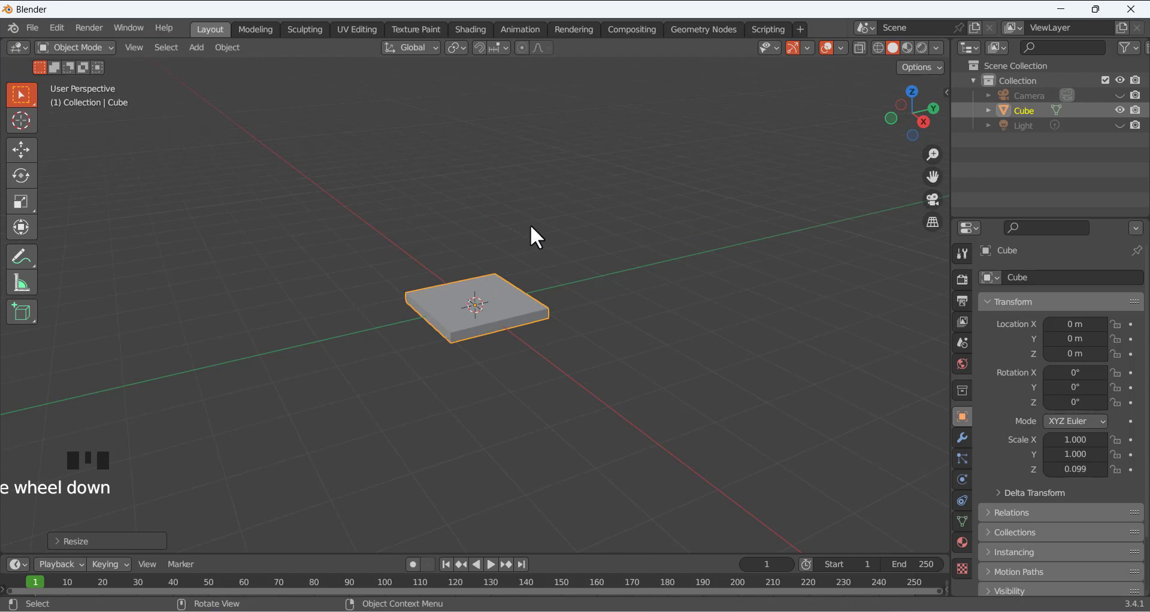
# Stretch the slab into a wide rectangle, scaling it to about 3.27 along Y and about 2.29 along X
pyautogui.click(523, 276)
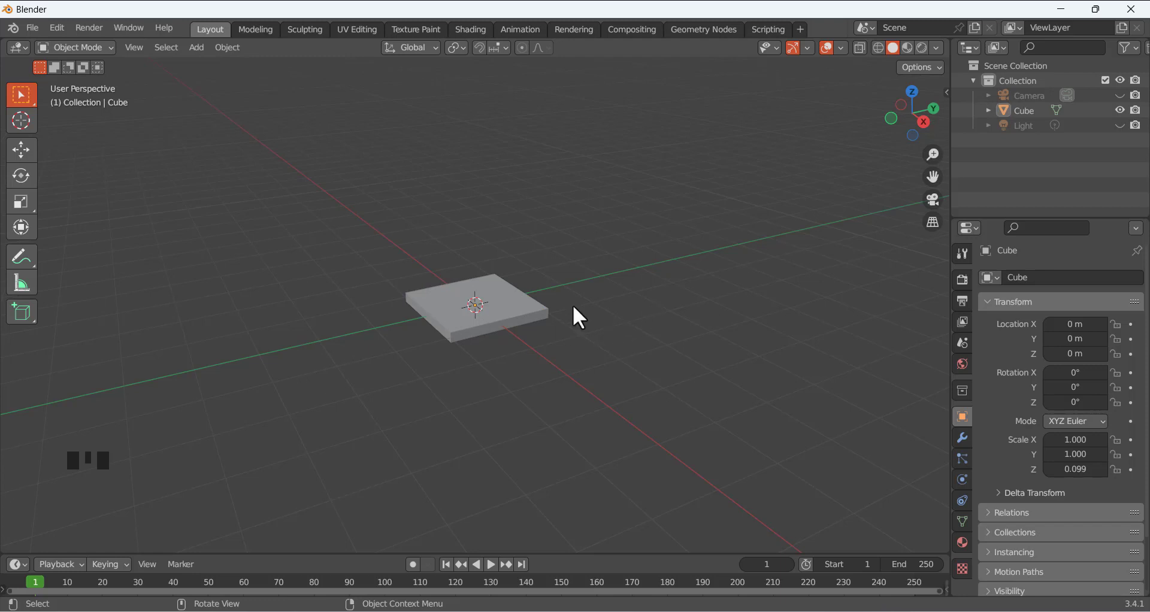
pyautogui.click(497, 308)
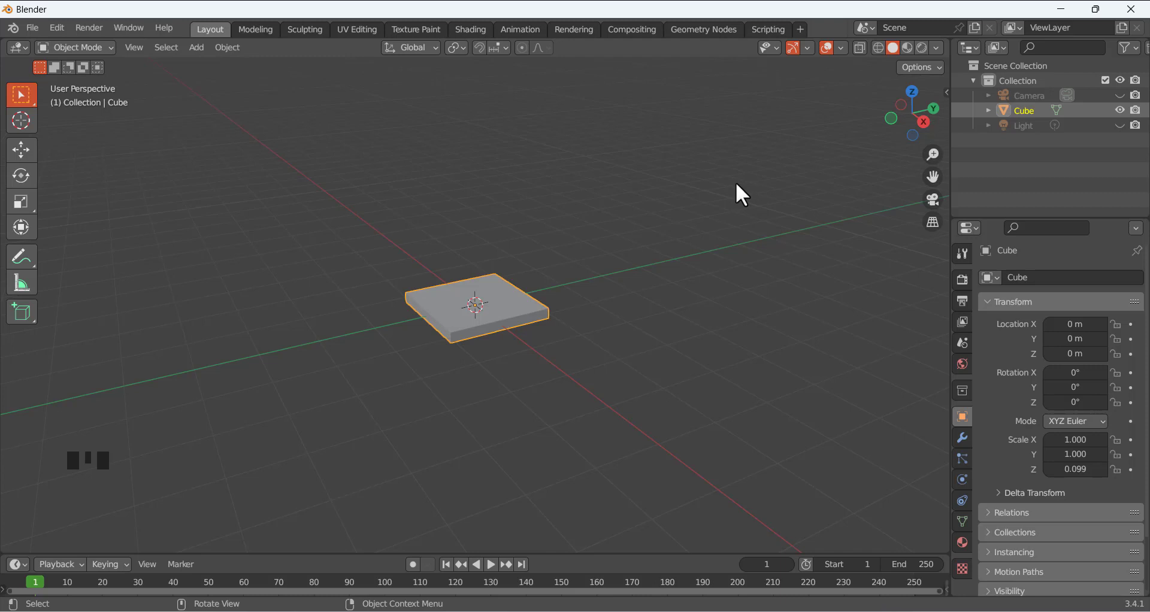
pyautogui.press('s')
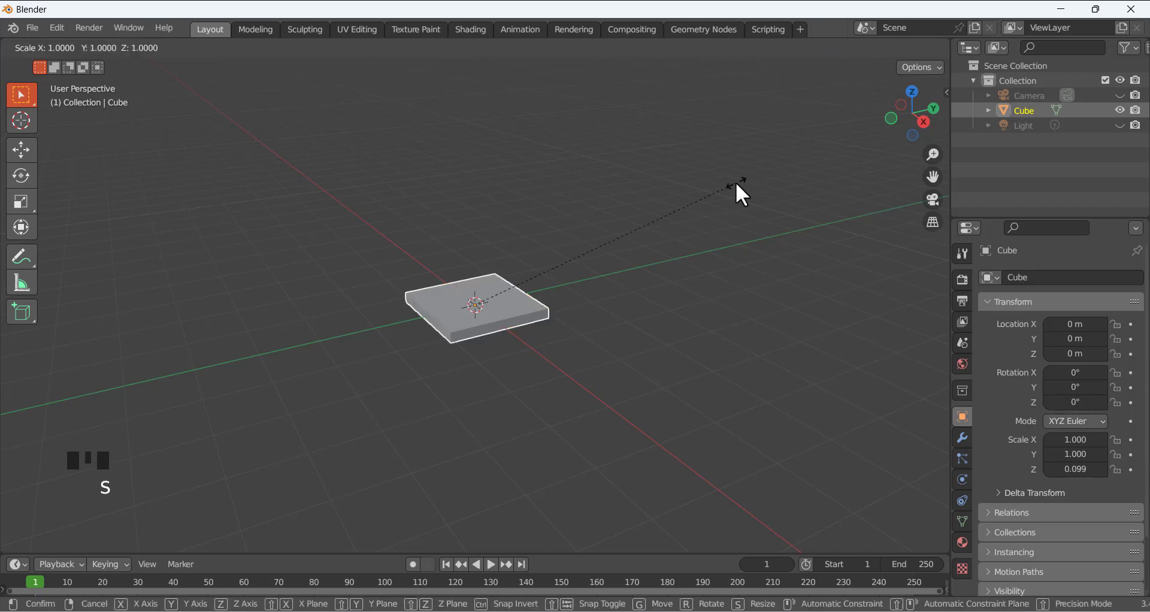
pyautogui.press('y')
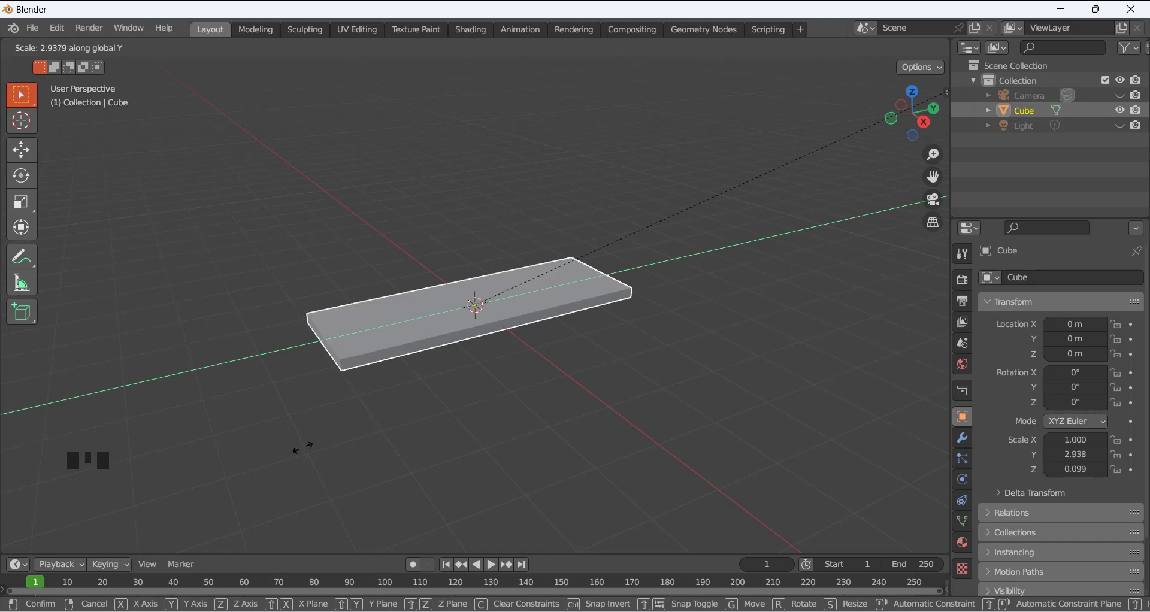
pyautogui.click(390, 420)
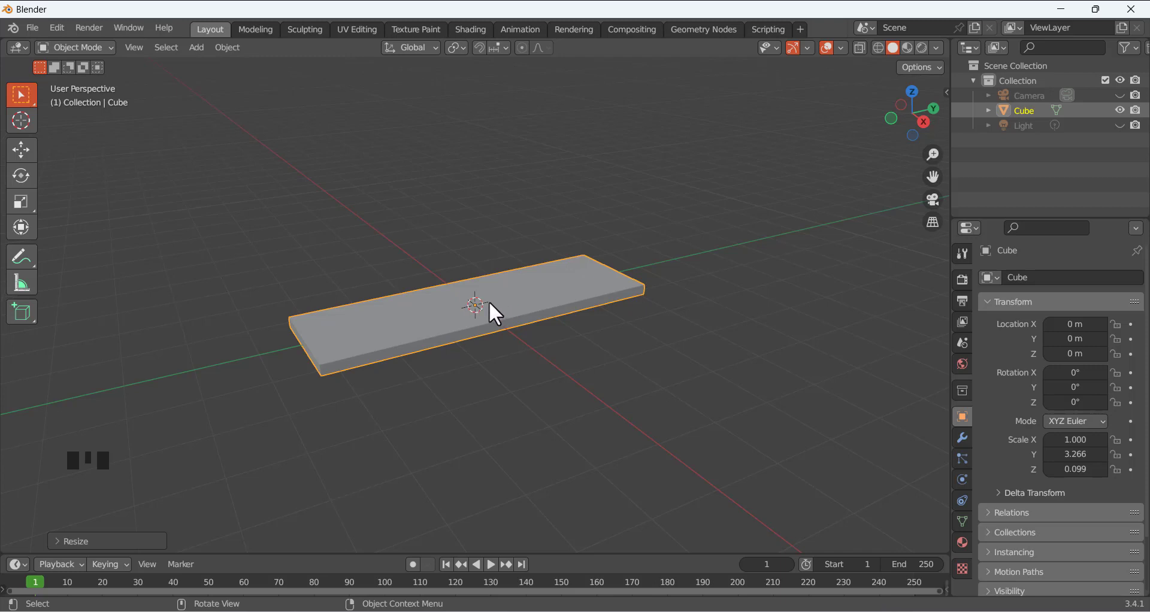
pyautogui.press('s')
pyautogui.press('x')
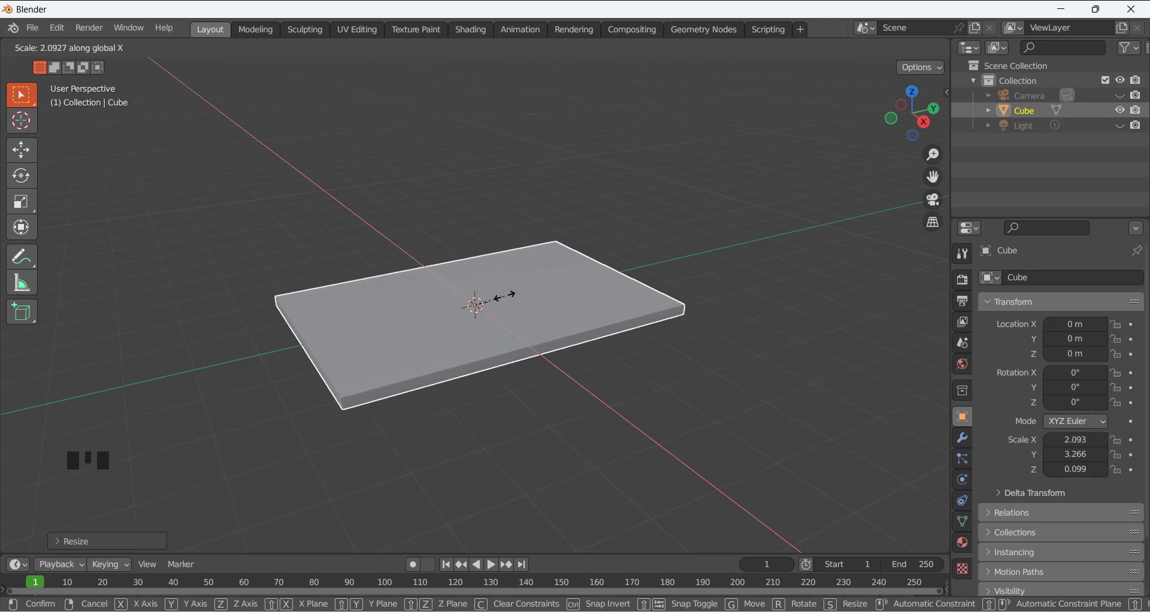
pyautogui.click(503, 241)
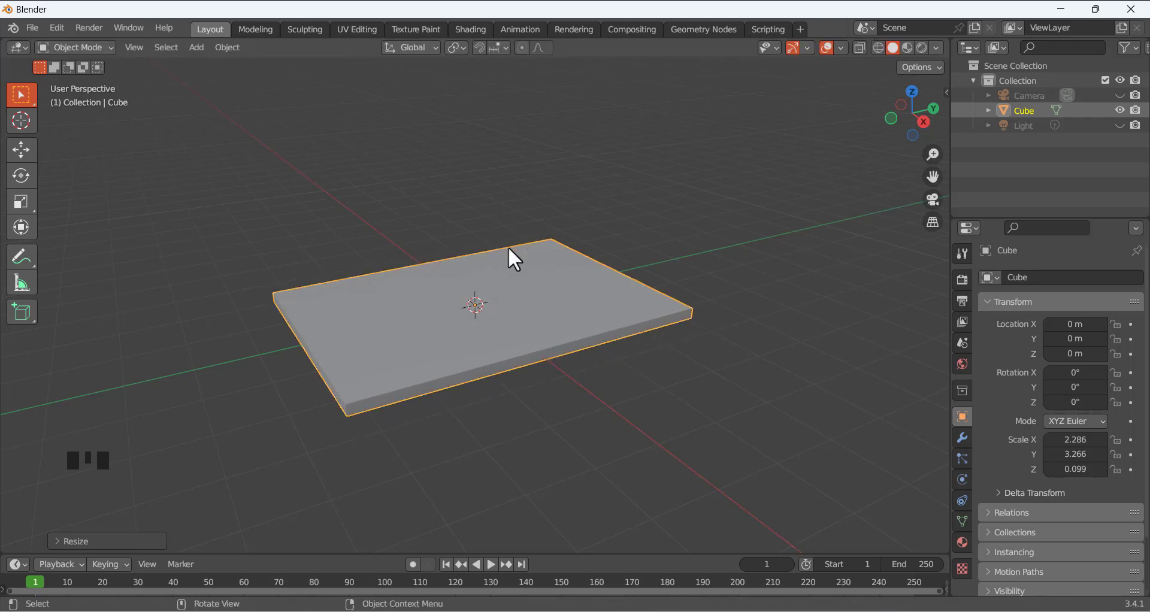
pyautogui.click(430, 216)
# Show the slab's transform values beside the viewport and apply its scale
pyautogui.moveTo(430, 217)
pyautogui.mouseDown(button='middle')
pyautogui.moveTo(486, 182)
pyautogui.moveTo(494, 161)
pyautogui.moveTo(447, 194)
pyautogui.moveTo(436, 234)
pyautogui.mouseUp(button='middle')
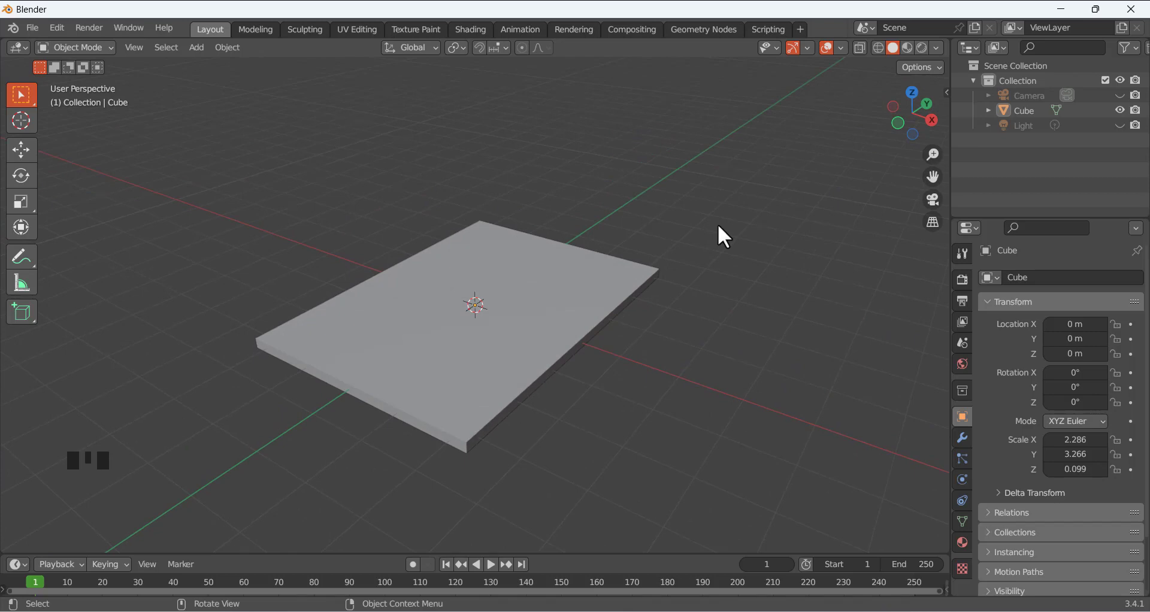
pyautogui.press('n')
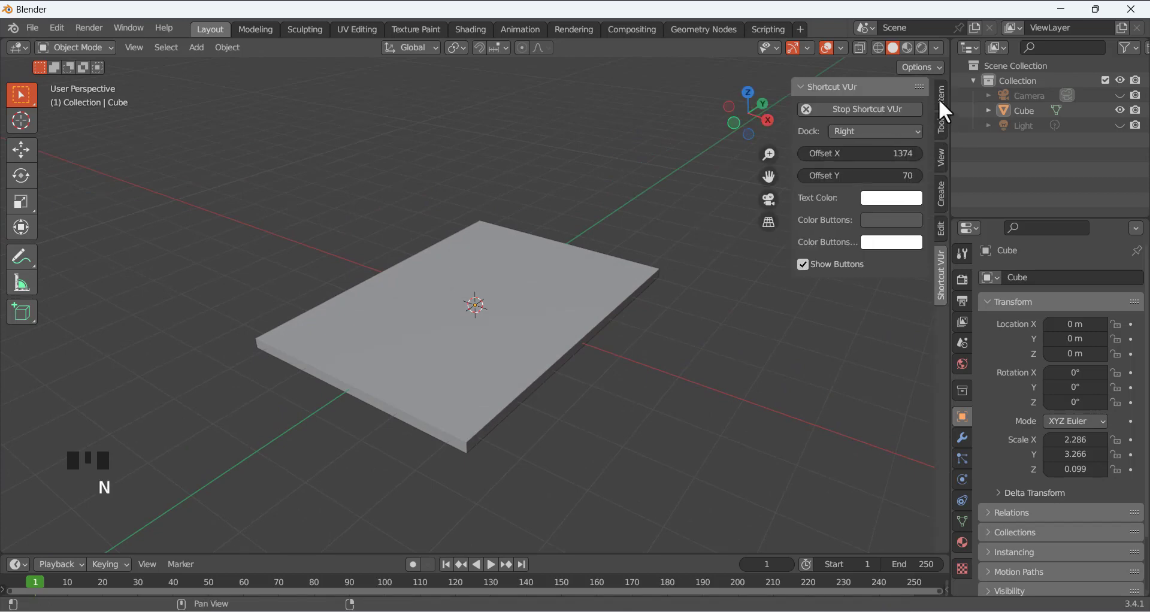
pyautogui.click(940, 95)
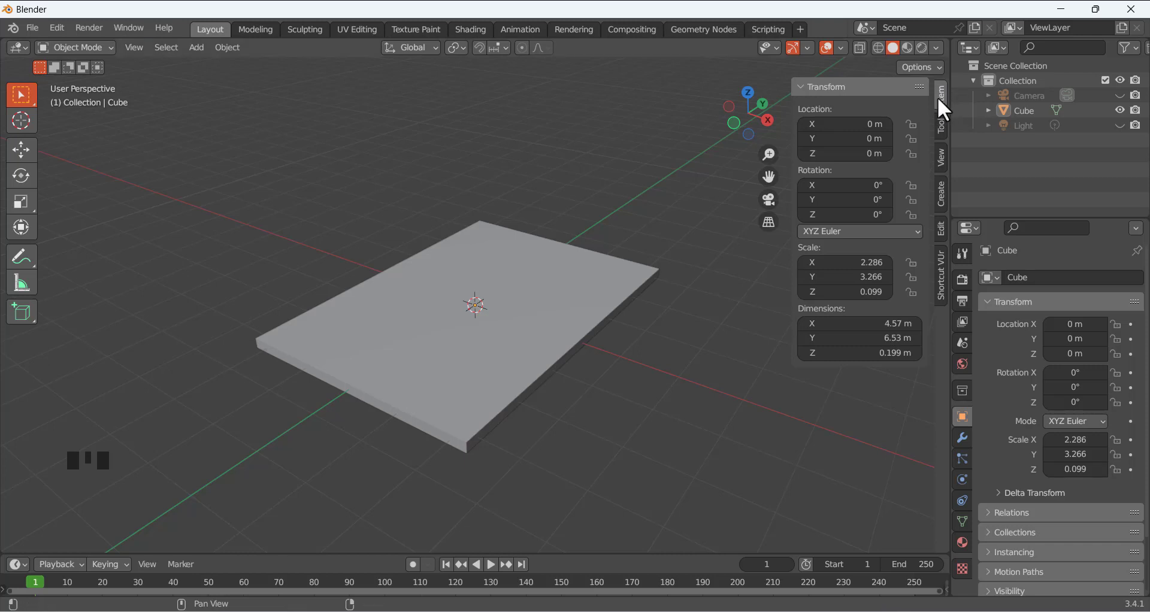
pyautogui.click(556, 321)
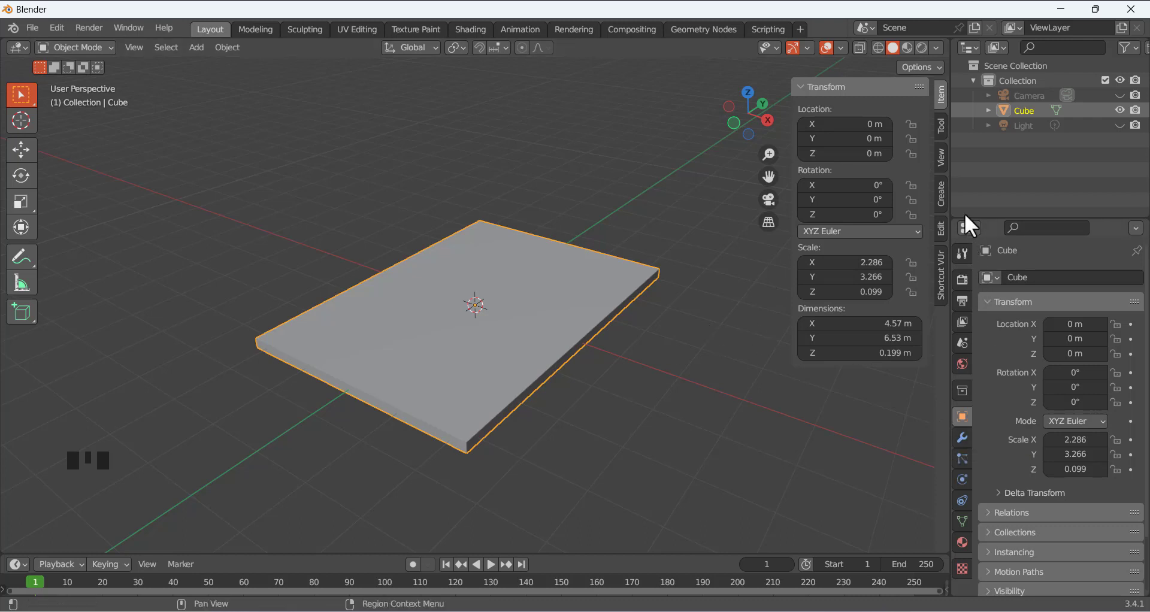
pyautogui.click(963, 437)
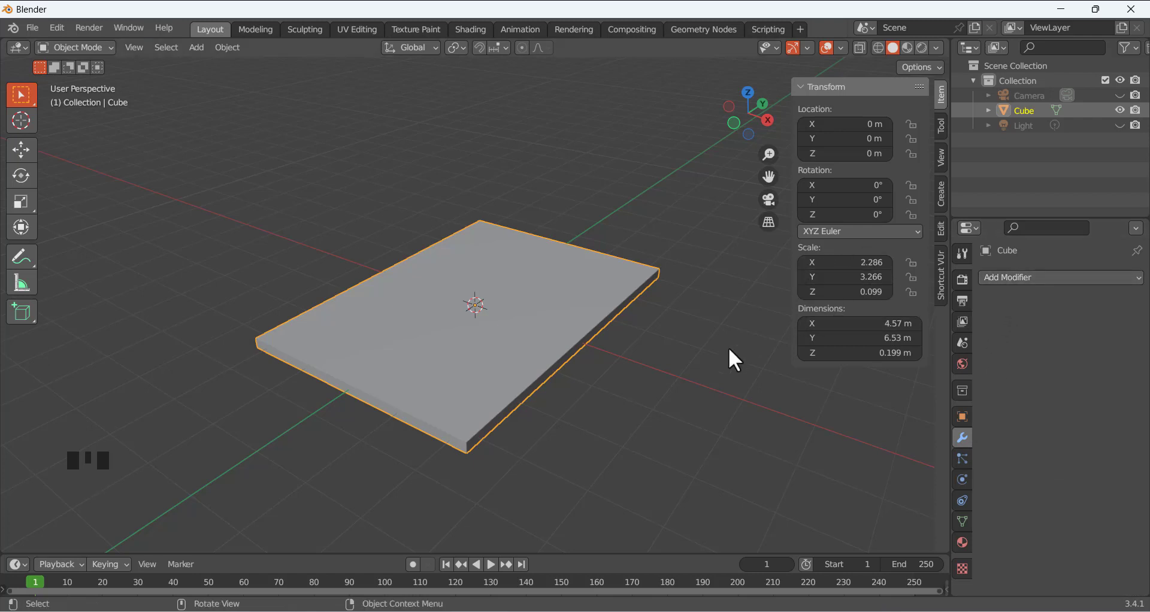
pyautogui.moveTo(649, 361)
pyautogui.mouseDown(button='middle')
pyautogui.moveTo(626, 359)
pyautogui.moveTo(659, 350)
pyautogui.mouseUp(button='middle')
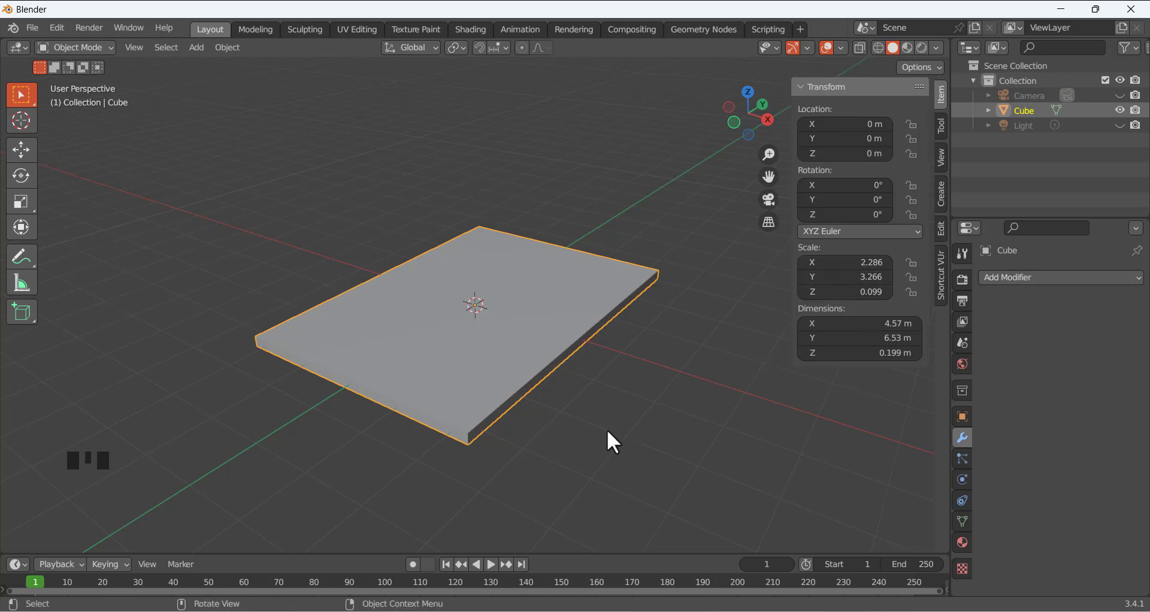
pyautogui.hotkey('ctrl', 'a')
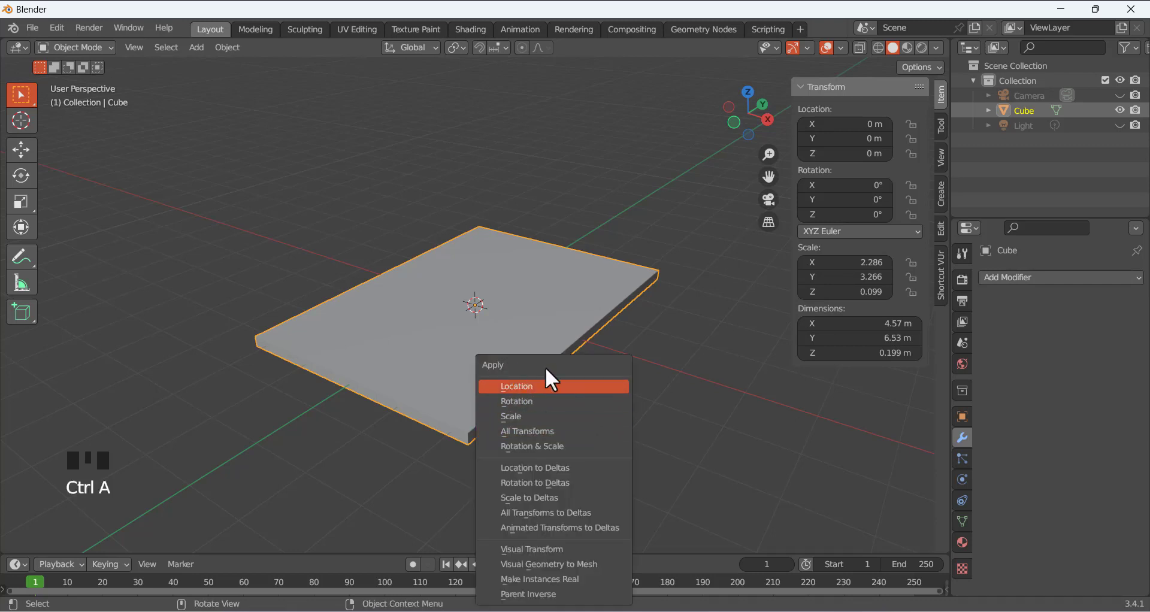
pyautogui.click(534, 414)
pyautogui.click(596, 409)
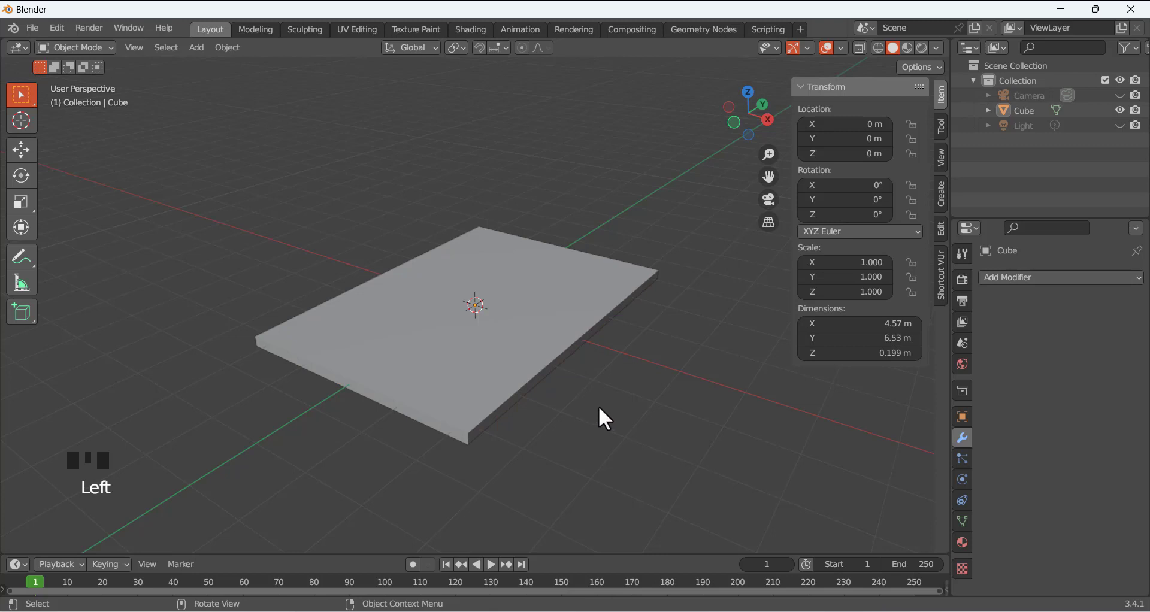
pyautogui.doubleClick(516, 368)
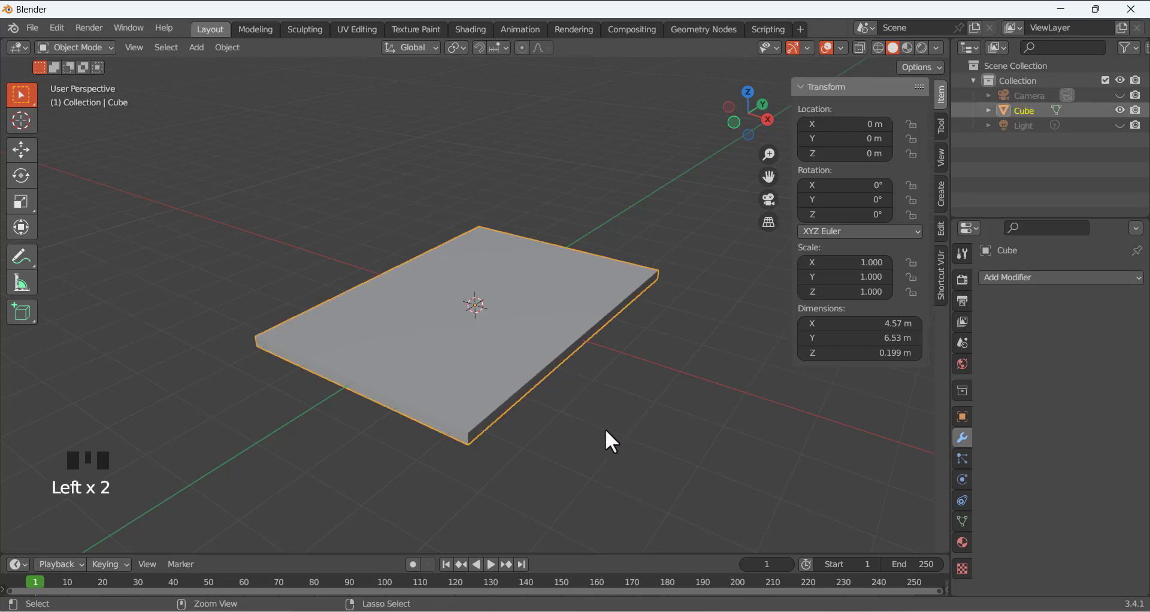
pyautogui.hotkey('ctrl', 'a')
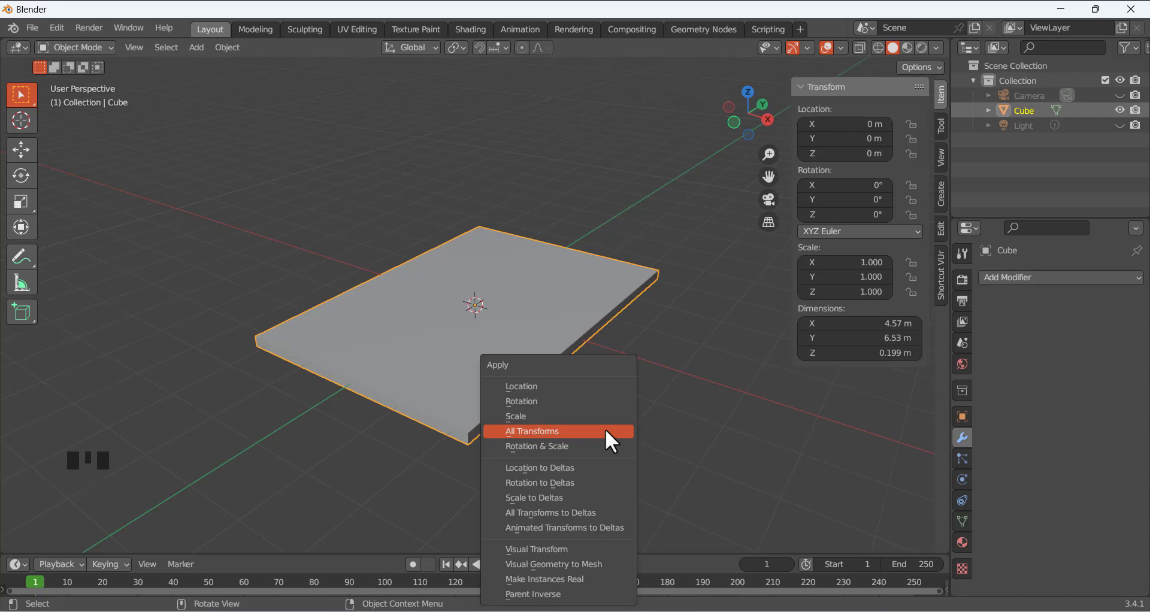
pyautogui.click(577, 416)
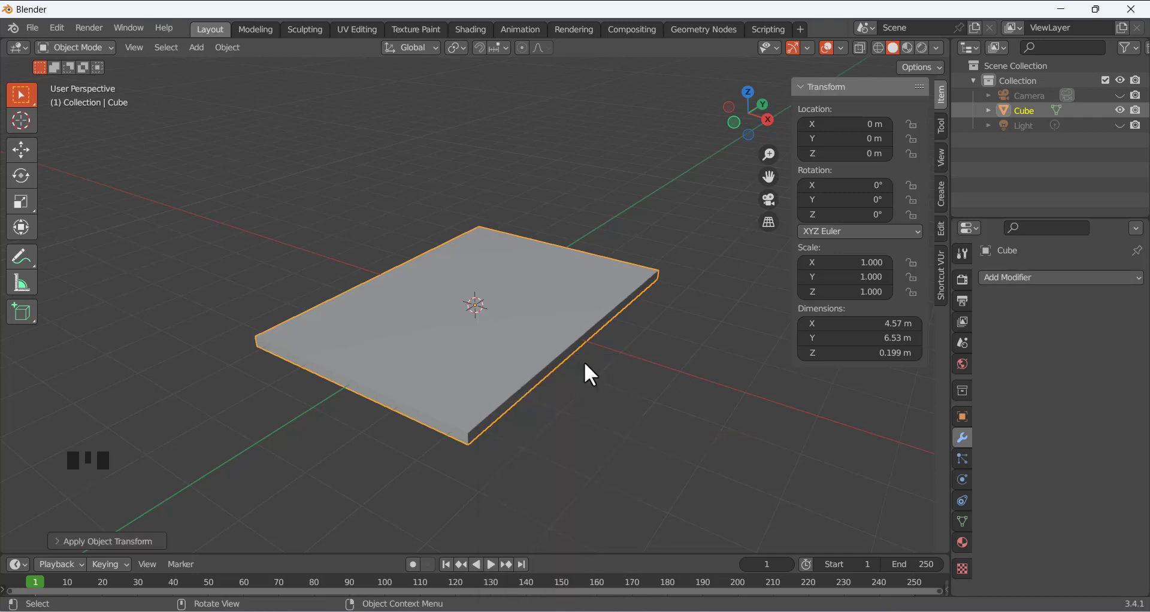
# Hide the transform values beside the viewport and select the slab again
pyautogui.rightClick(479, 236)
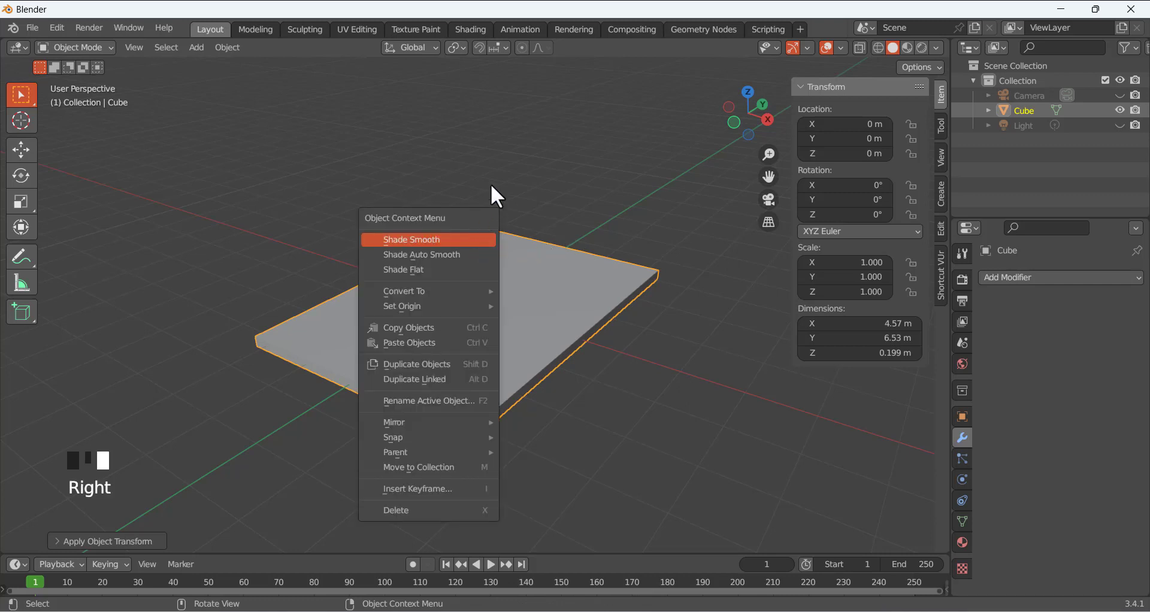
pyautogui.click(498, 151)
pyautogui.moveTo(593, 225); pyautogui.dragTo(643, 241, button='middle')
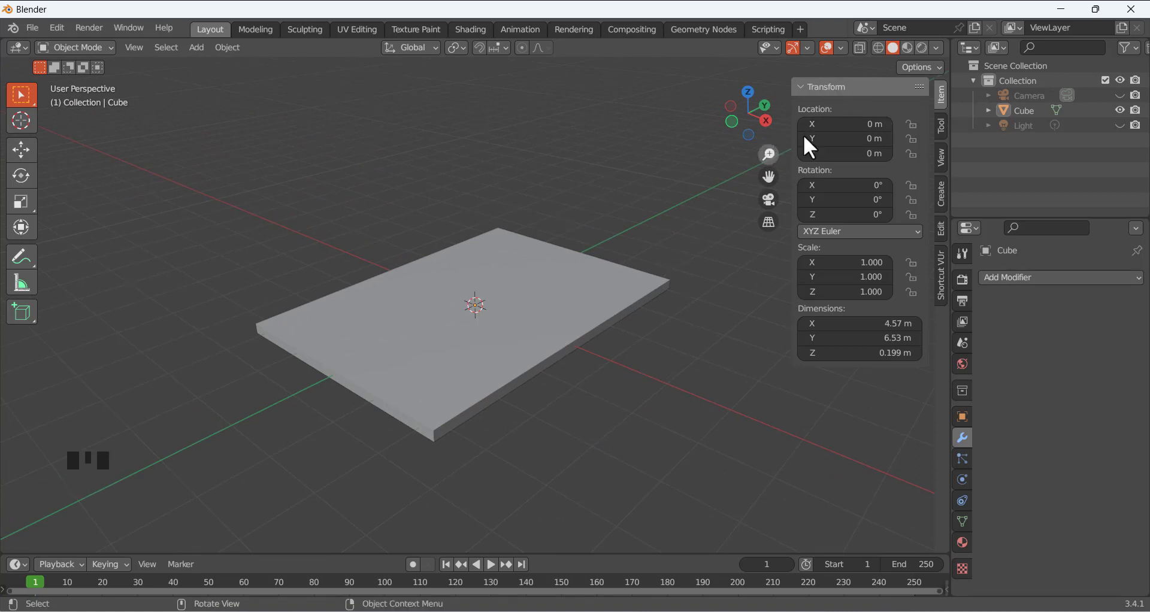
pyautogui.press('n')
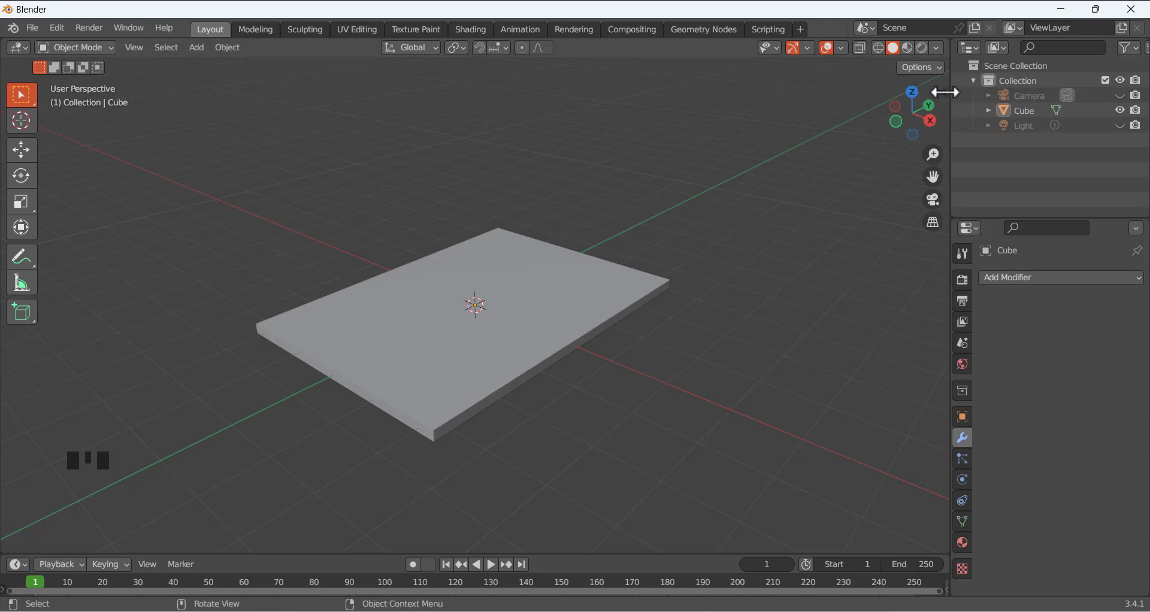
pyautogui.moveTo(471, 300); pyautogui.dragTo(477, 336, button='middle')
pyautogui.click(349, 313)
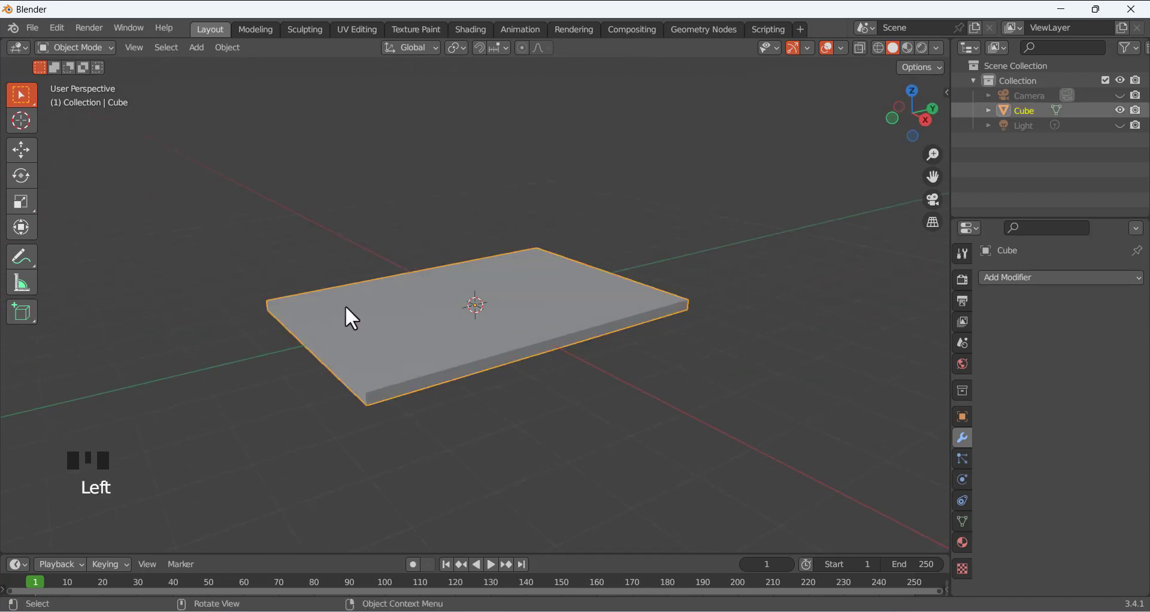
# Rename the slab object from Cube to table
pyautogui.moveTo(349, 313); pyautogui.dragTo(880, 201, button='middle')
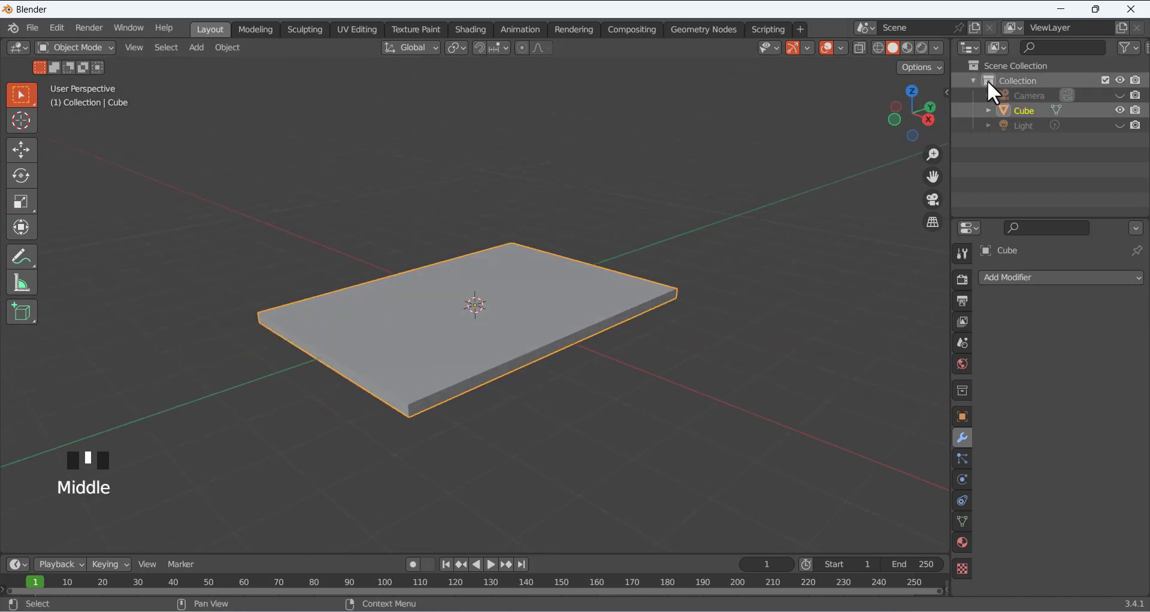
pyautogui.click(1030, 112)
pyautogui.doubleClick(1030, 111)
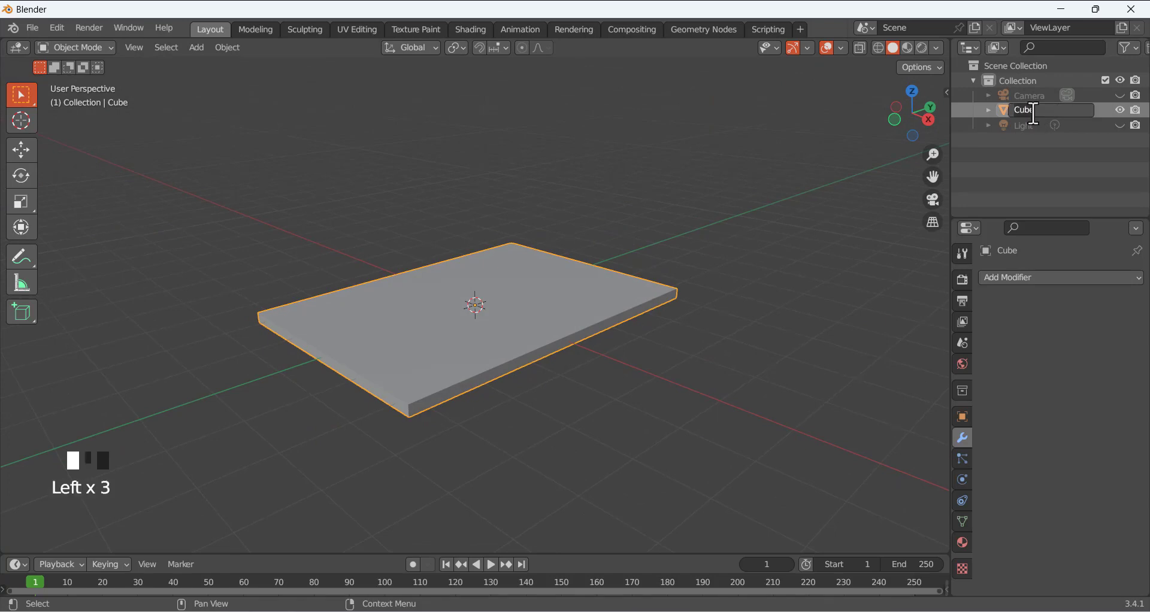
pyautogui.press('BackSpace')
pyautogui.write('tabl')
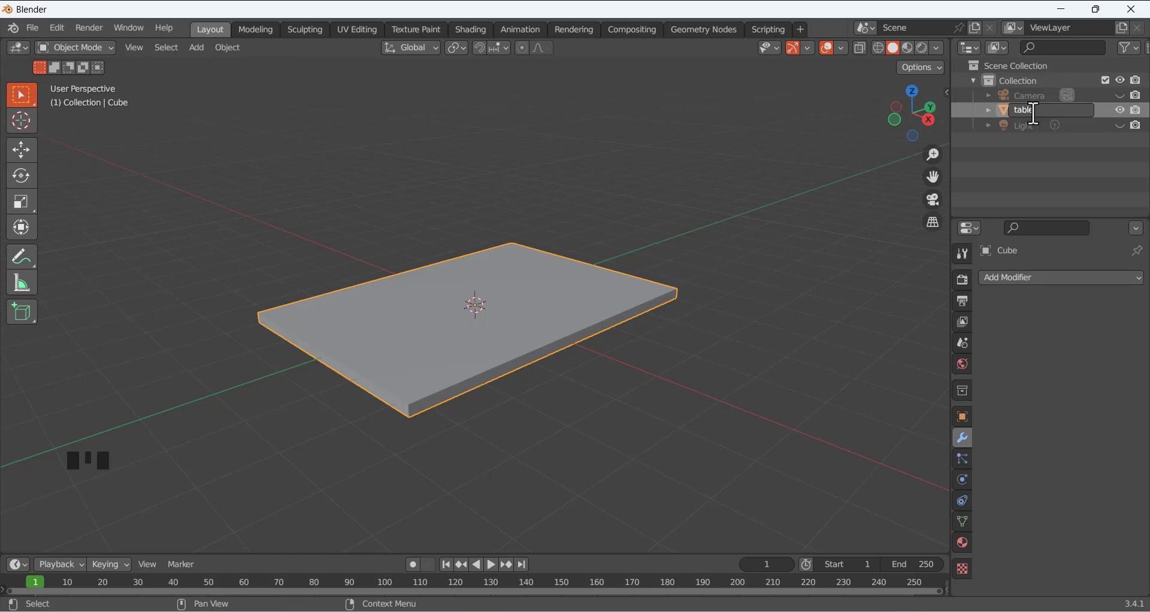
pyautogui.write('e')
pyautogui.press('Return')
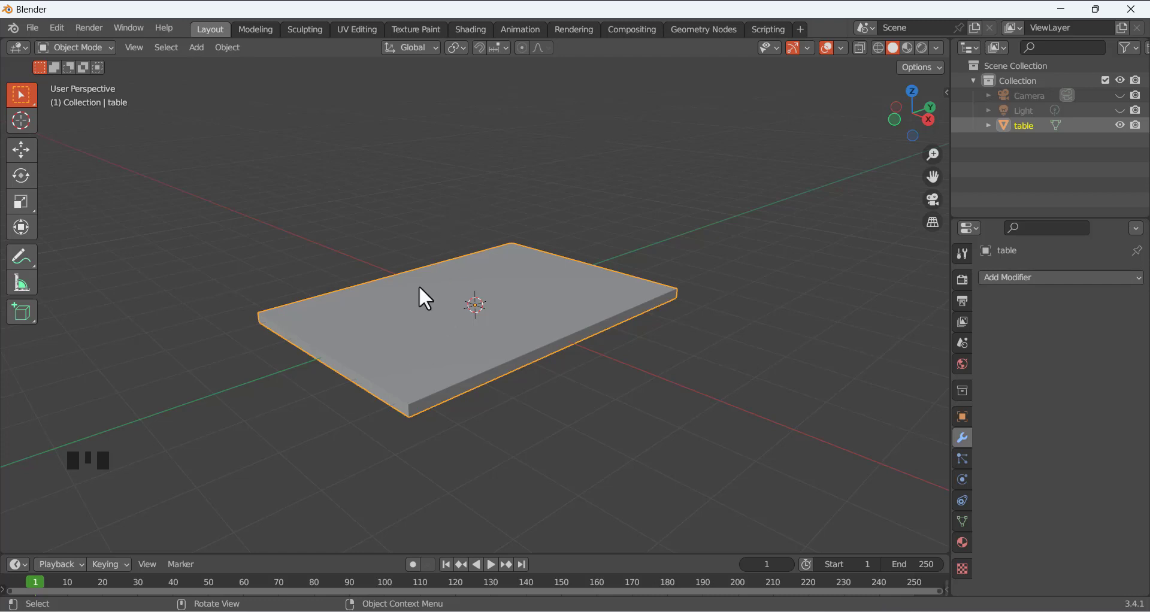
# Switch the table to Edit Mode and deselect all of its geometry
pyautogui.moveTo(419, 288); pyautogui.dragTo(418, 318, button='middle')
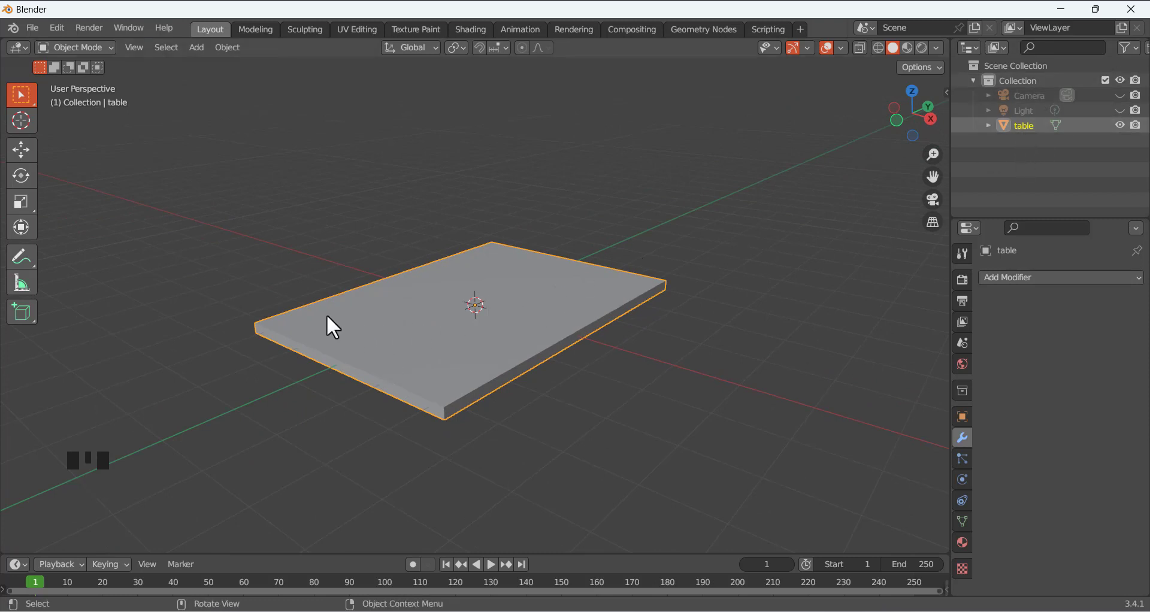
pyautogui.click(71, 47)
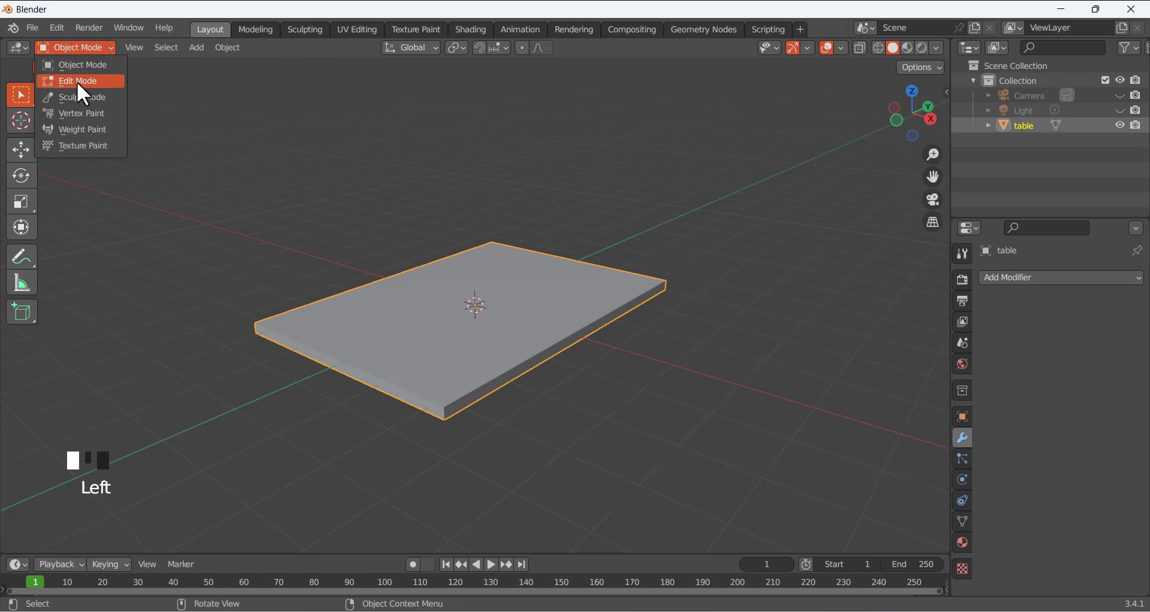
pyautogui.click(239, 179)
pyautogui.press('Tab')
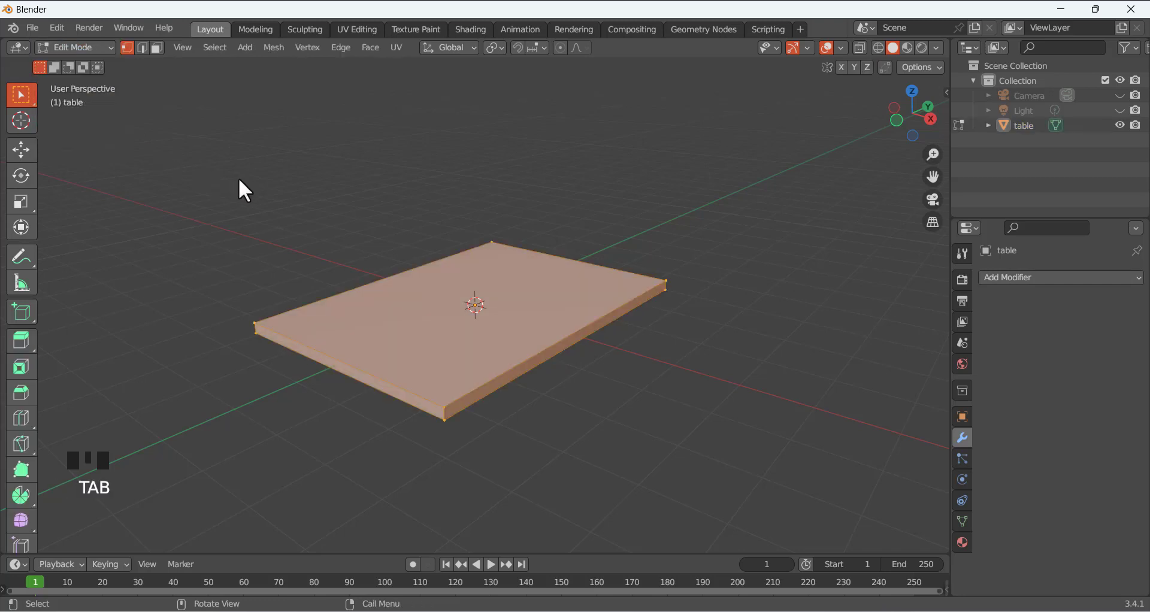
pyautogui.moveTo(383, 226)
pyautogui.mouseDown(button='middle')
pyautogui.moveTo(261, 251)
pyautogui.moveTo(395, 218)
pyautogui.moveTo(581, 234)
pyautogui.moveTo(318, 236)
pyautogui.moveTo(395, 225)
pyautogui.moveTo(405, 208)
pyautogui.moveTo(390, 224)
pyautogui.mouseUp(button='middle')
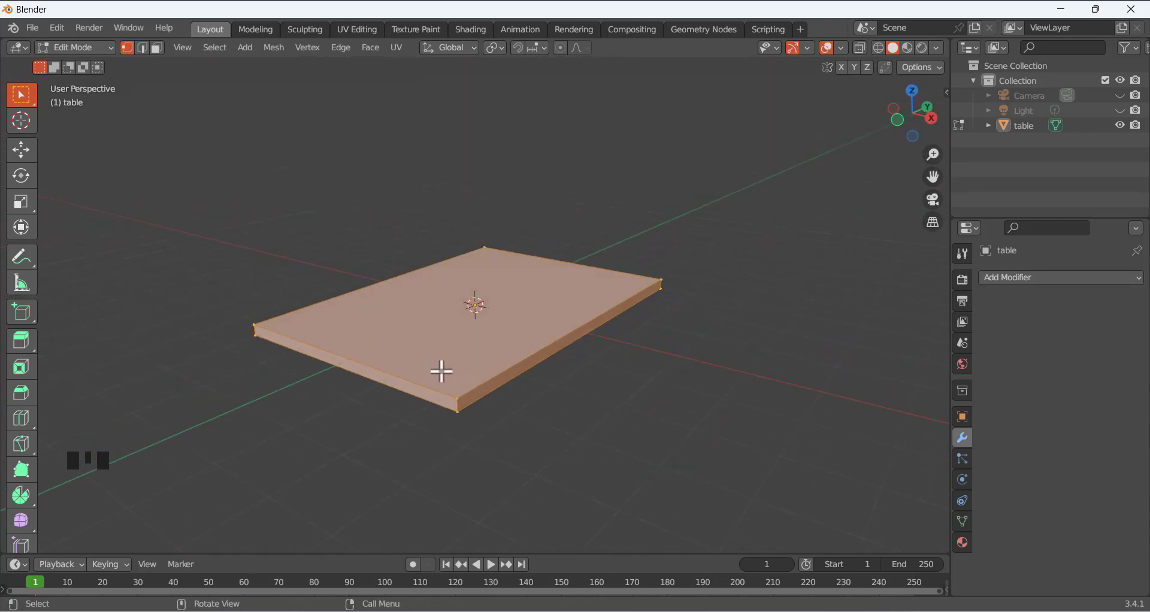
pyautogui.click(331, 243)
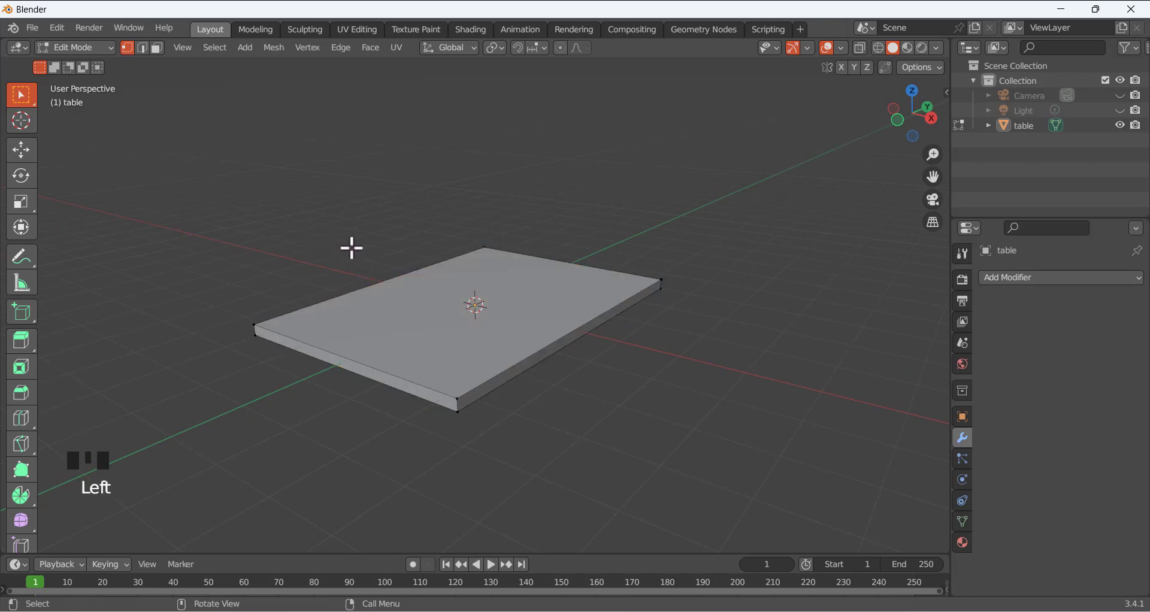
# Try a single centred loop cut through the table slab, running along the Y axis
pyautogui.moveTo(367, 258); pyautogui.dragTo(418, 279, button='middle')
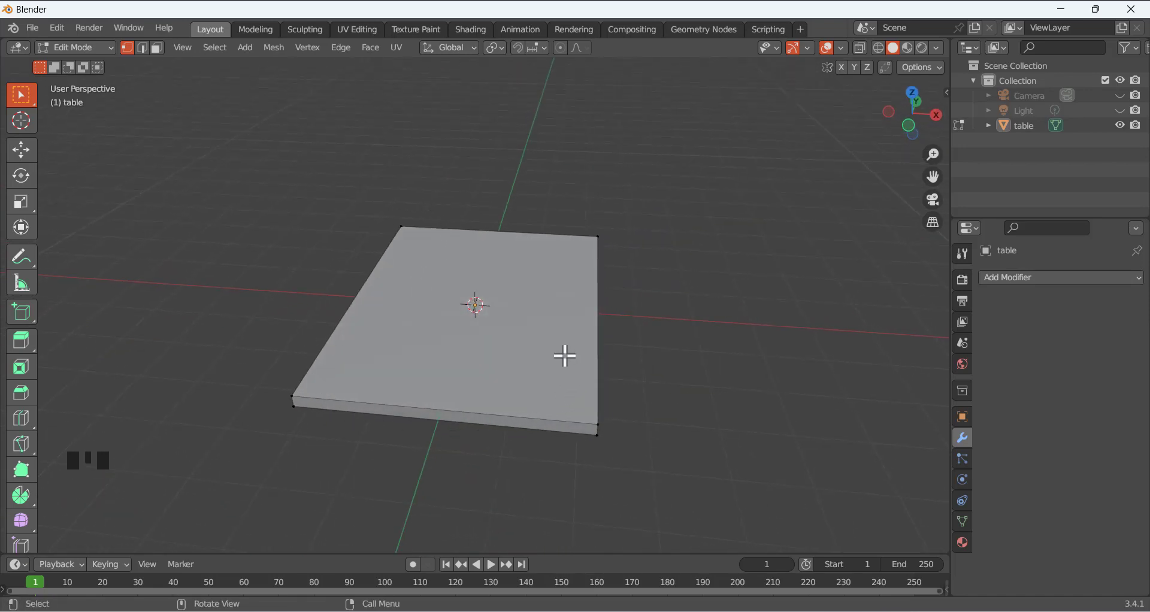
pyautogui.moveTo(635, 357)
pyautogui.mouseDown(button='middle')
pyautogui.moveTo(604, 340)
pyautogui.moveTo(631, 339)
pyautogui.mouseUp(button='middle')
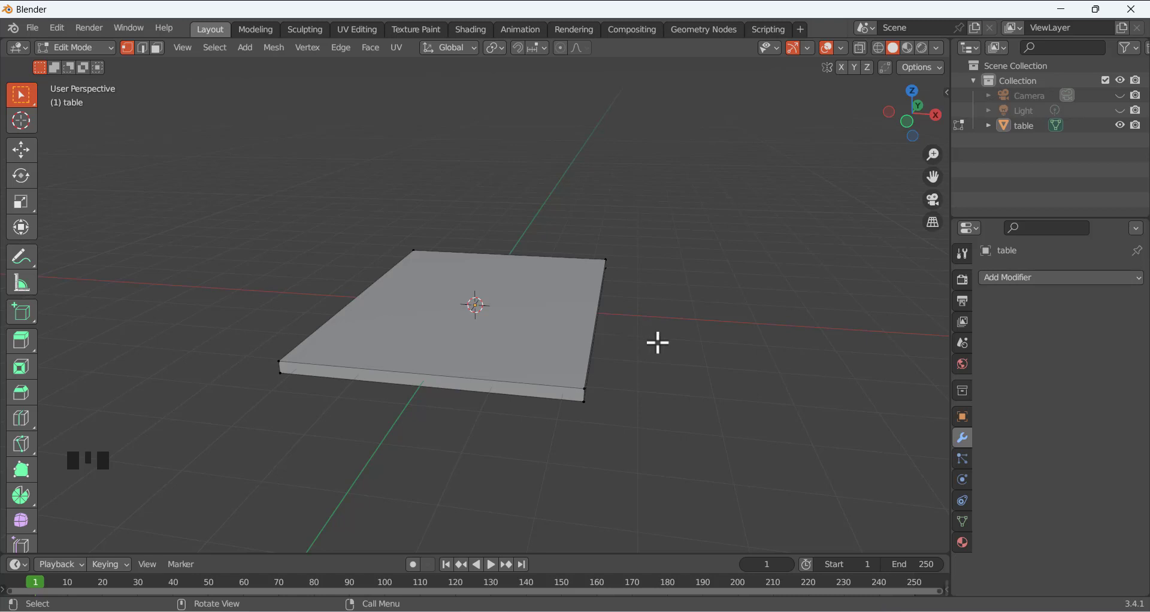
pyautogui.moveTo(657, 341); pyautogui.dragTo(541, 331, button='middle')
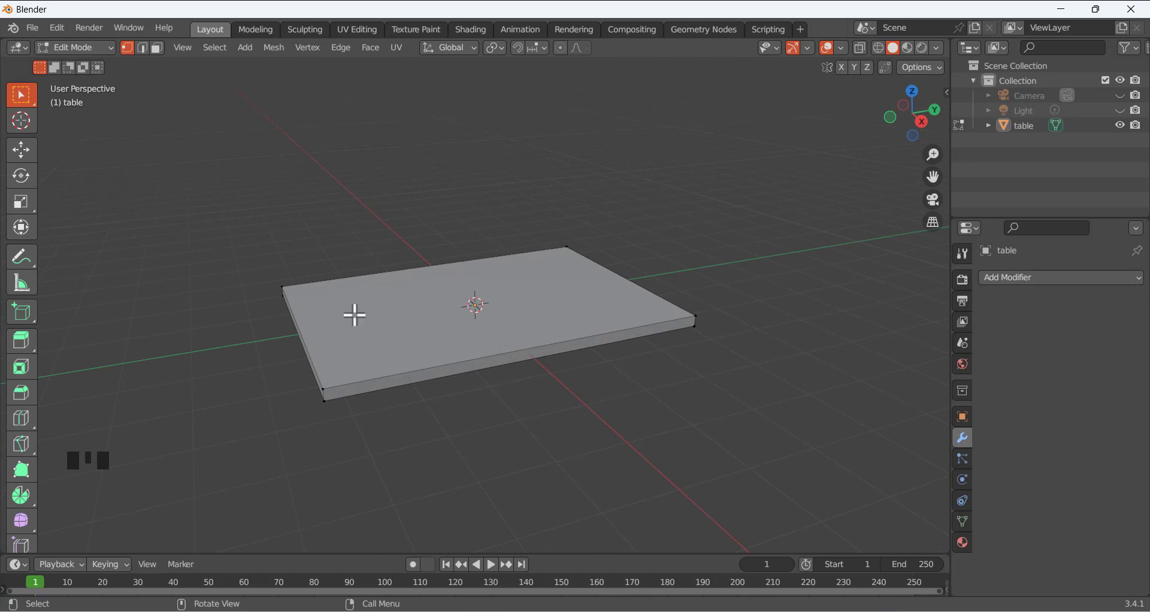
pyautogui.moveTo(349, 392); pyautogui.dragTo(432, 357, button='middle')
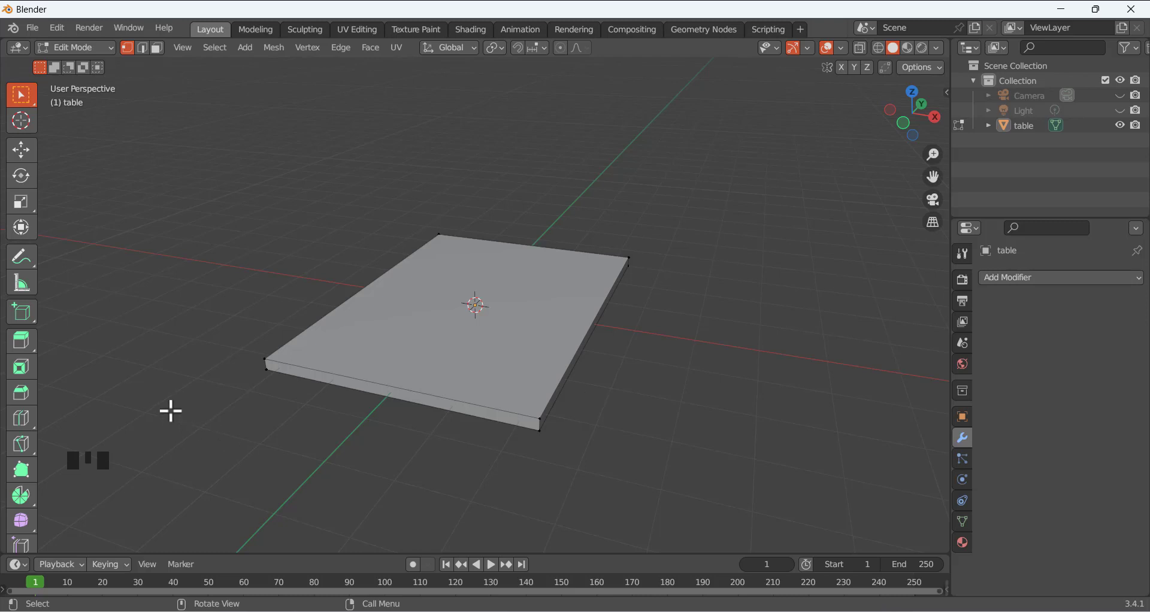
pyautogui.hotkey('ctrl', 'r')
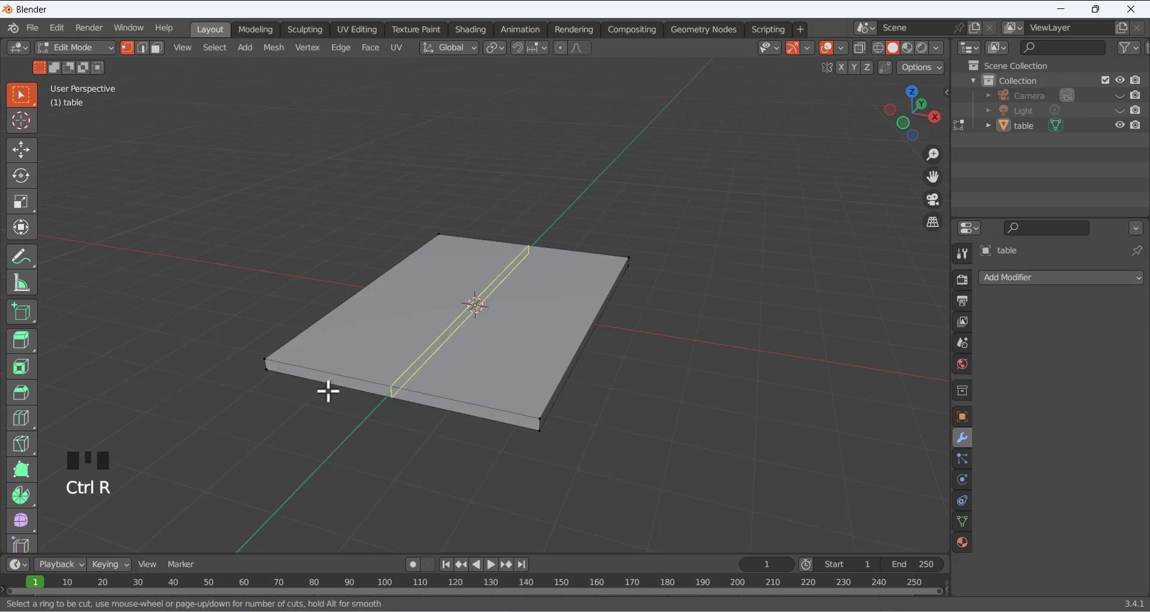
pyautogui.click(406, 365)
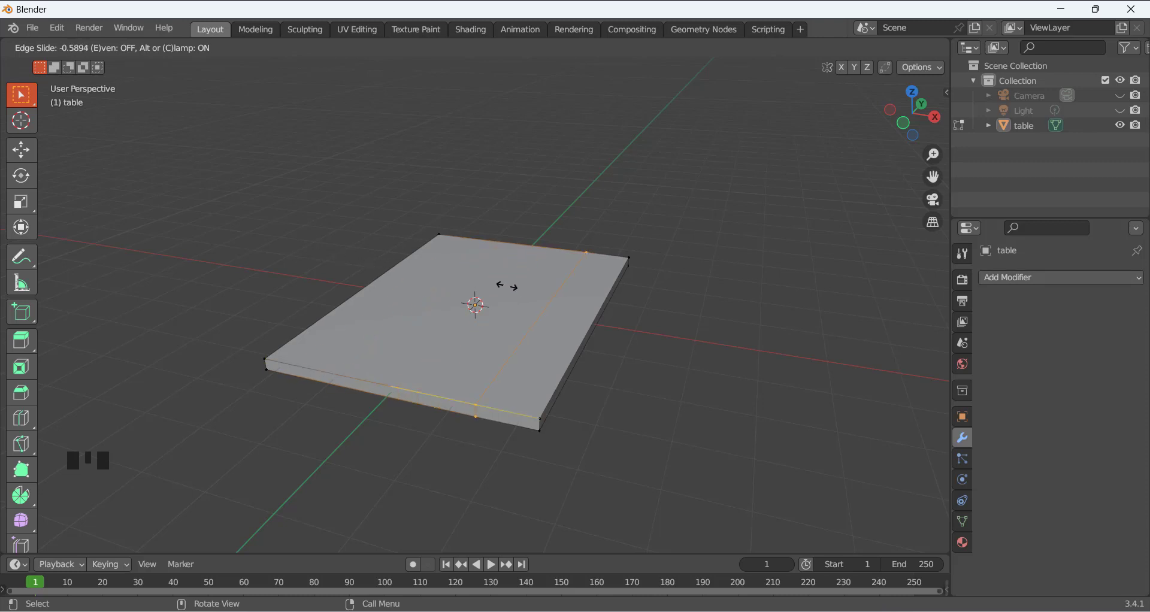
pyautogui.click(458, 274)
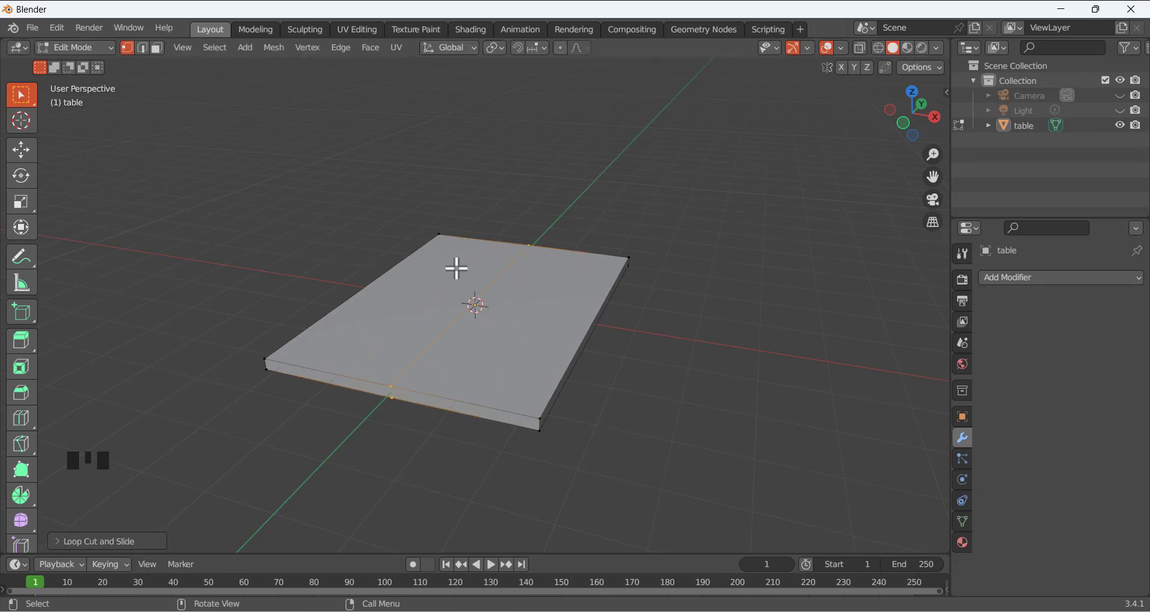
pyautogui.click(324, 209)
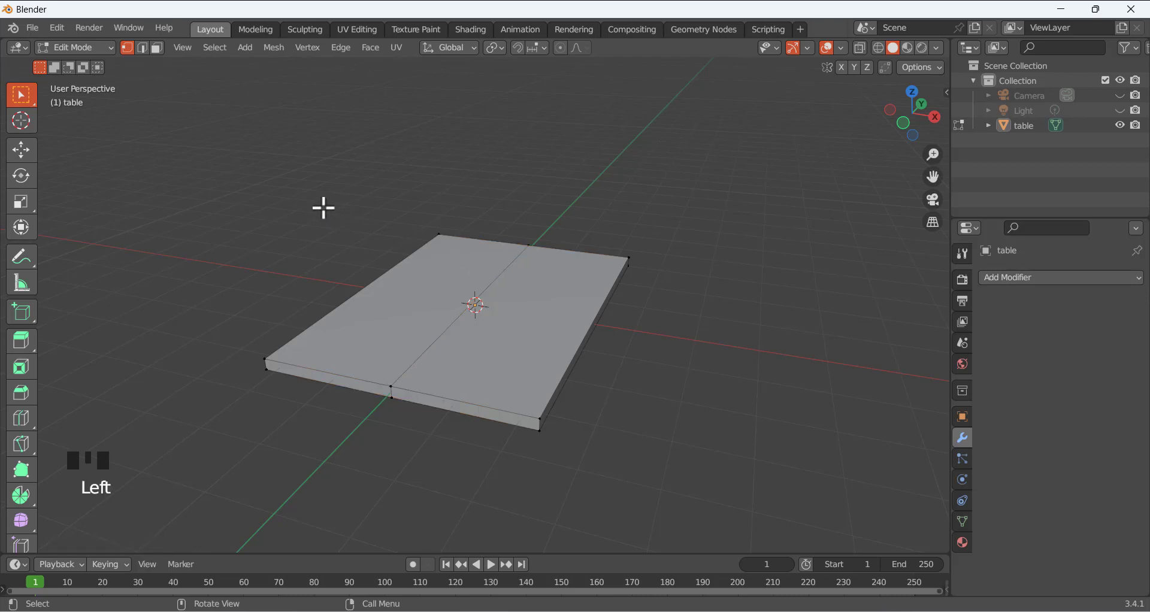
pyautogui.hotkey('ctrl', 'z')
pyautogui.hotkey('ctrl', 'z')
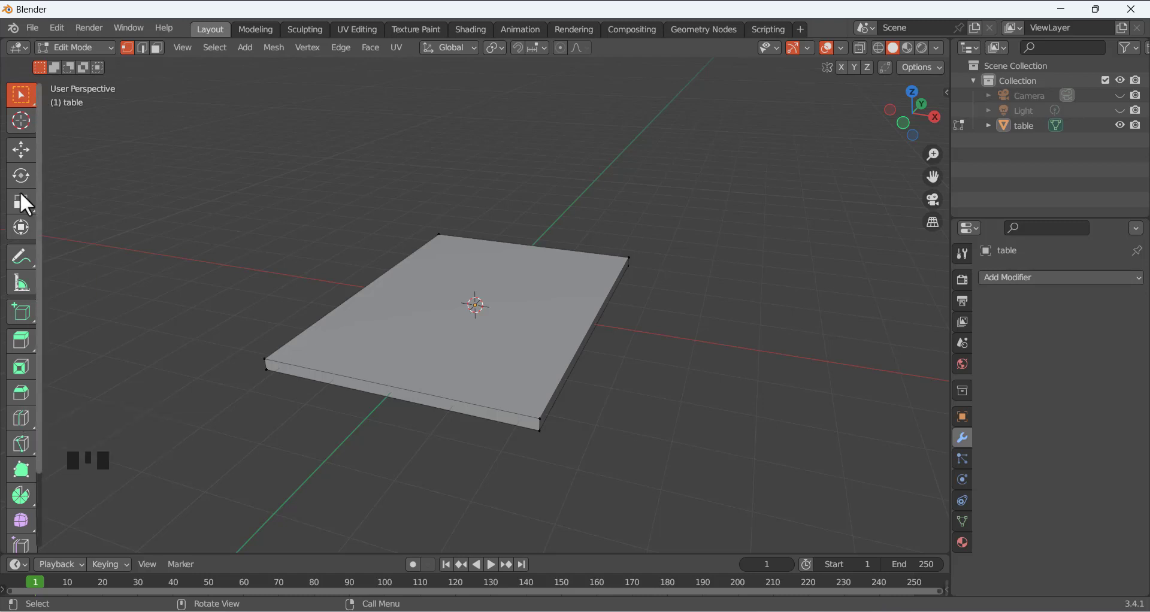
# Try the same lengthwise cut with the Loop Cut tool and switch back to the Select Box tool
pyautogui.click(21, 418)
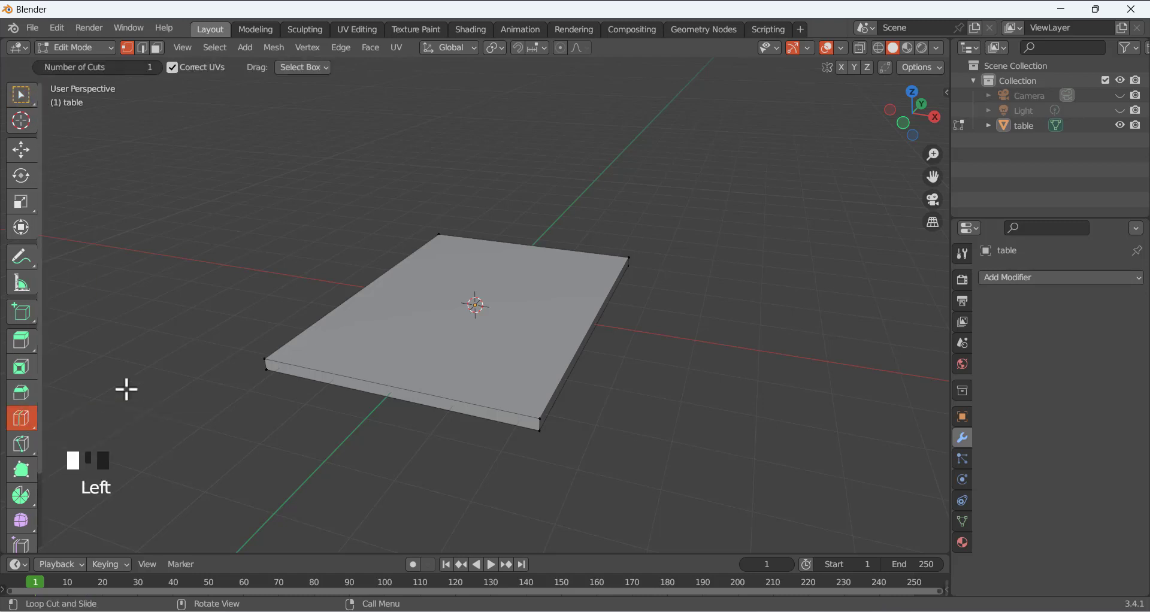
pyautogui.click(380, 360)
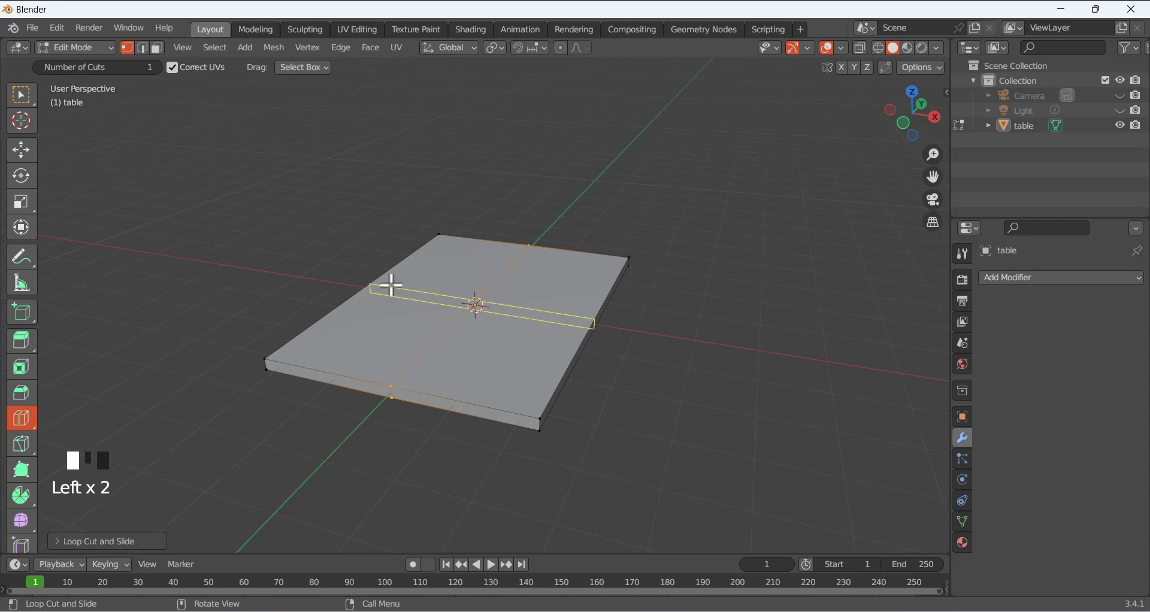
pyautogui.hotkey('ctrl', 'z')
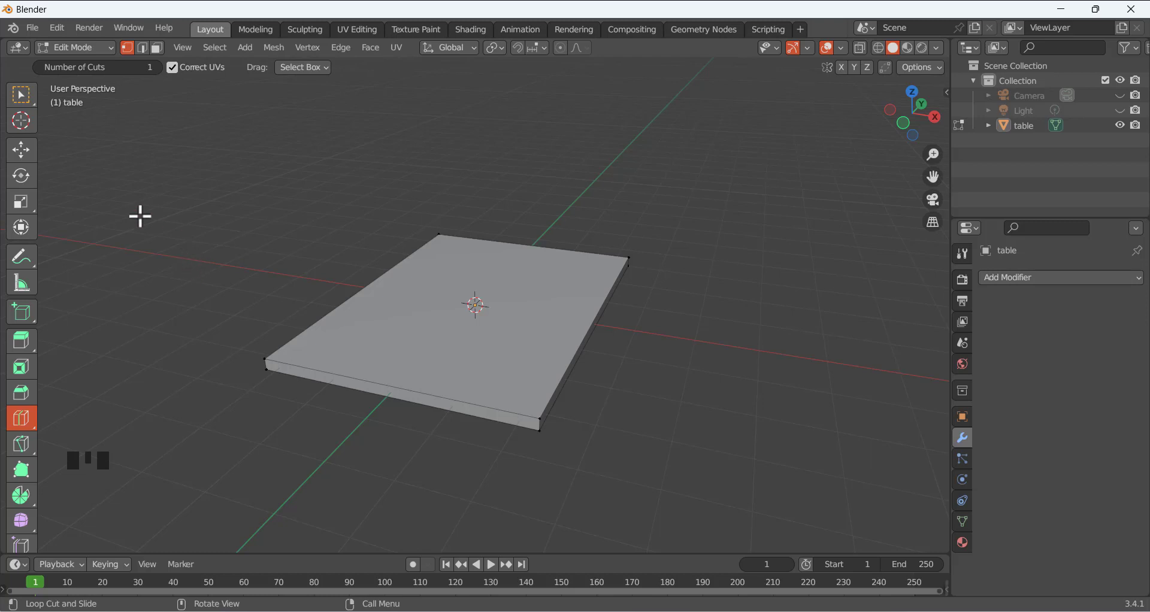
pyautogui.click(21, 96)
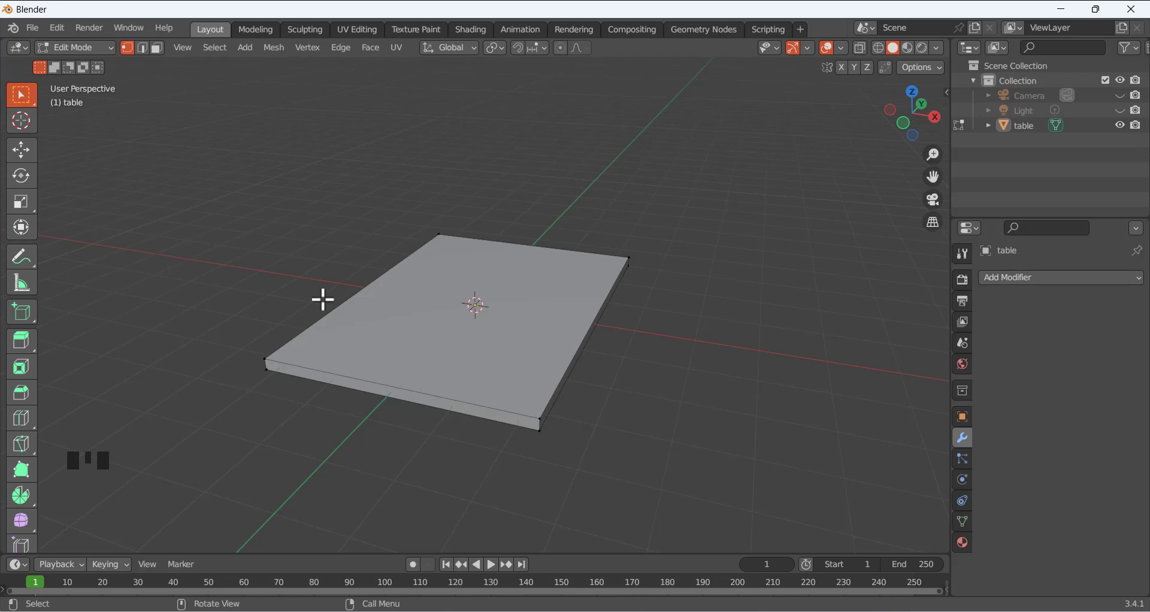
# Add one loop cut across the table's width, along the X axis, kept centred without sliding
pyautogui.press('ctrl')
pyautogui.hotkey('ctrl', 'r')
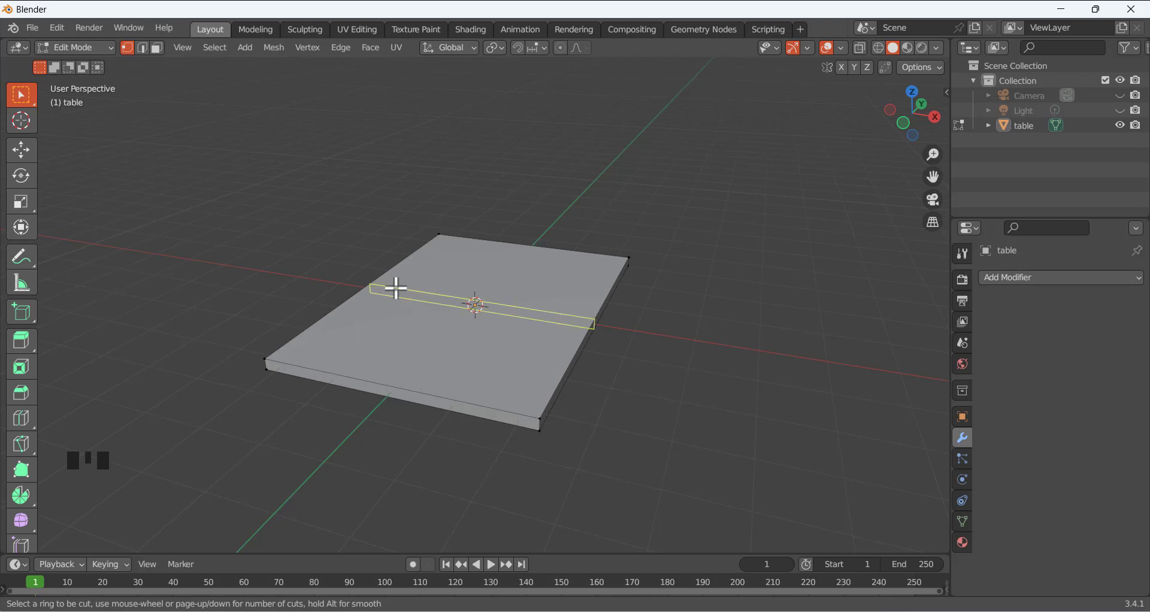
pyautogui.click(396, 288)
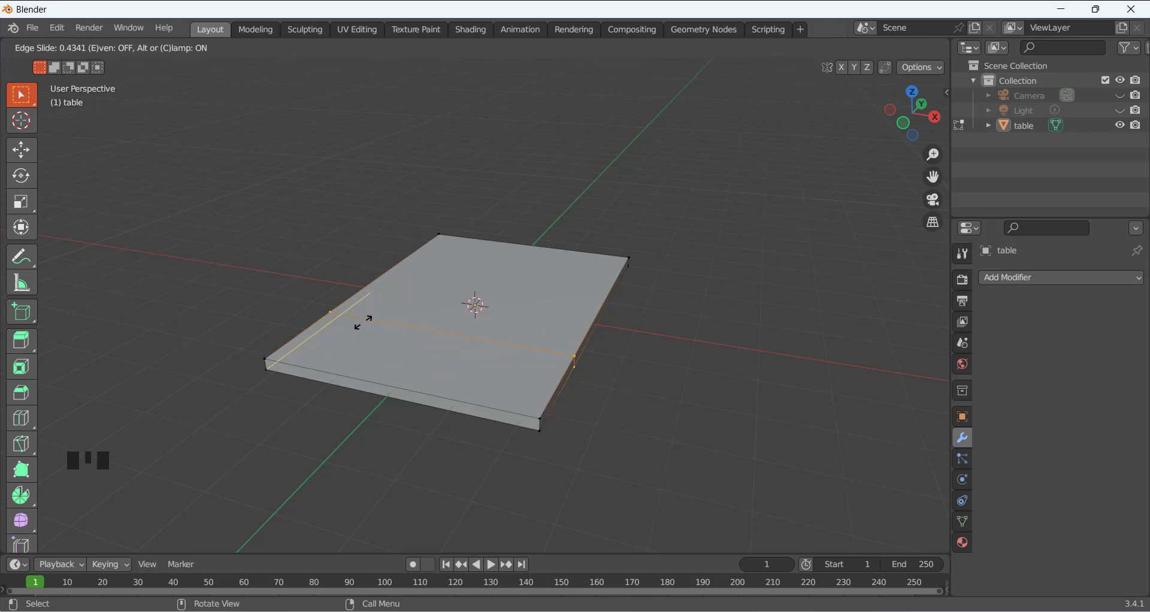
pyautogui.click(366, 303)
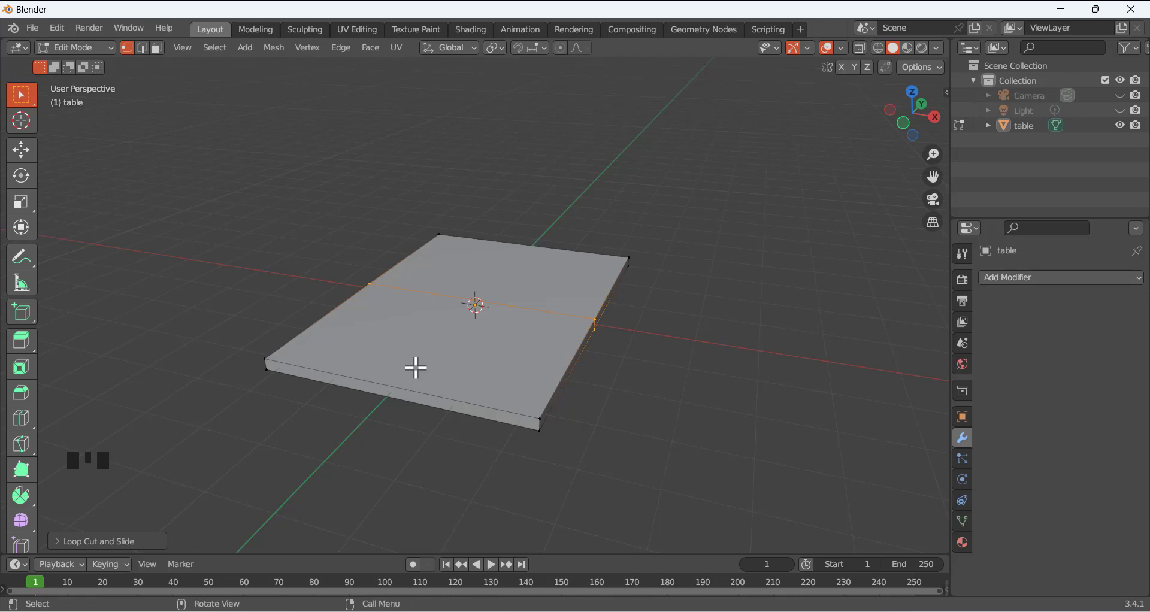
# Try a second centred loop cut along the table's length, perpendicular to the crosswise cut
pyautogui.hotkey('ctrl', 'r')
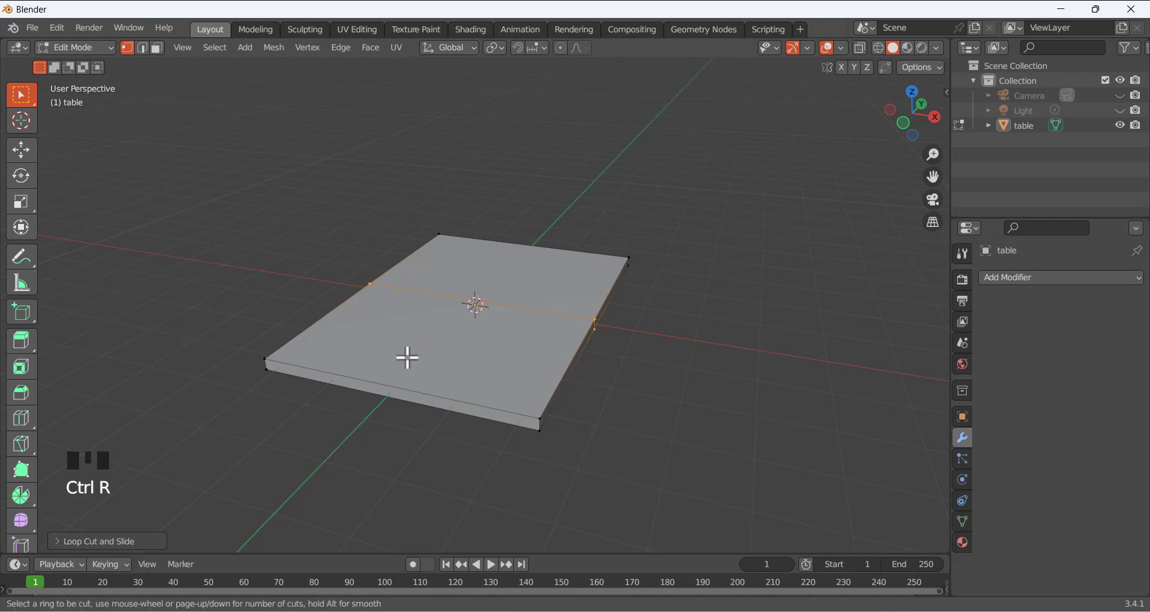
pyautogui.click(437, 372)
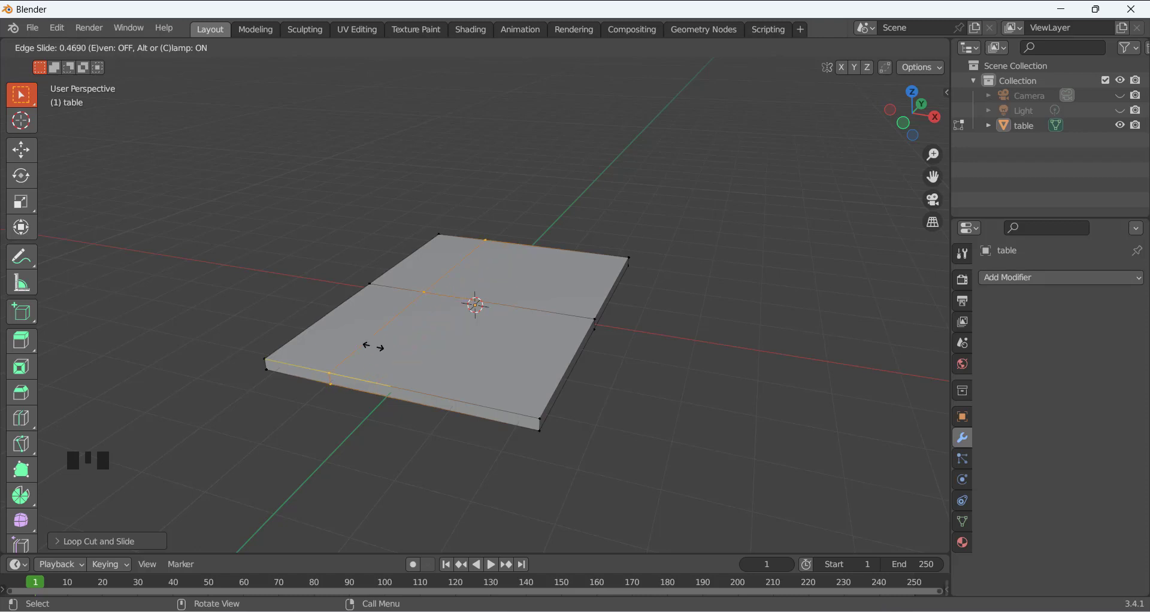
pyautogui.rightClick(373, 347)
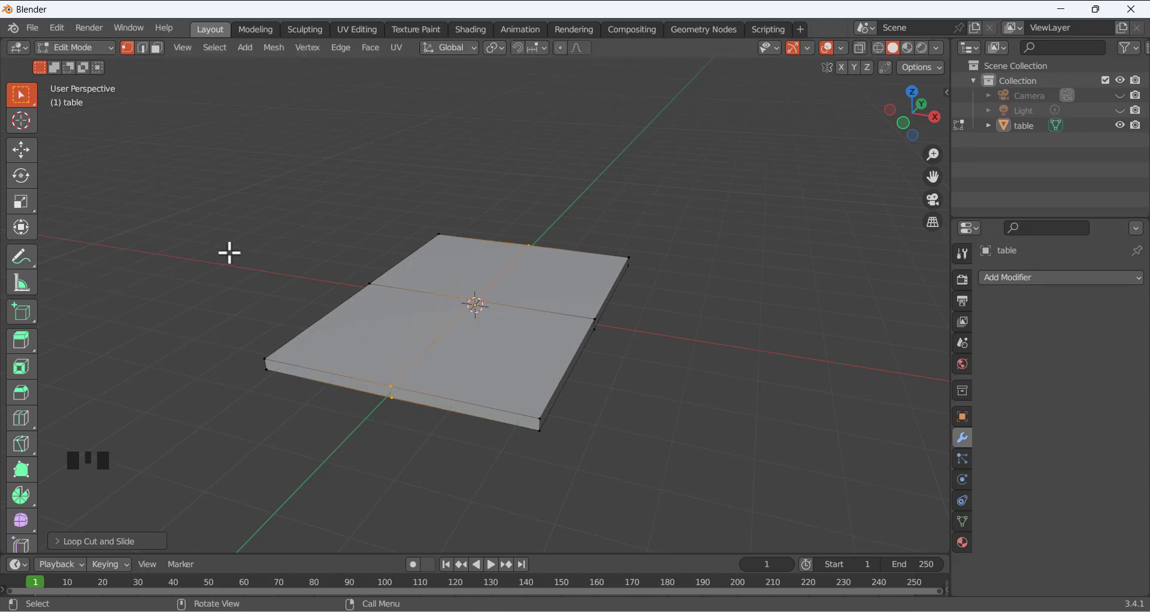
pyautogui.hotkey('ctrl', 'z')
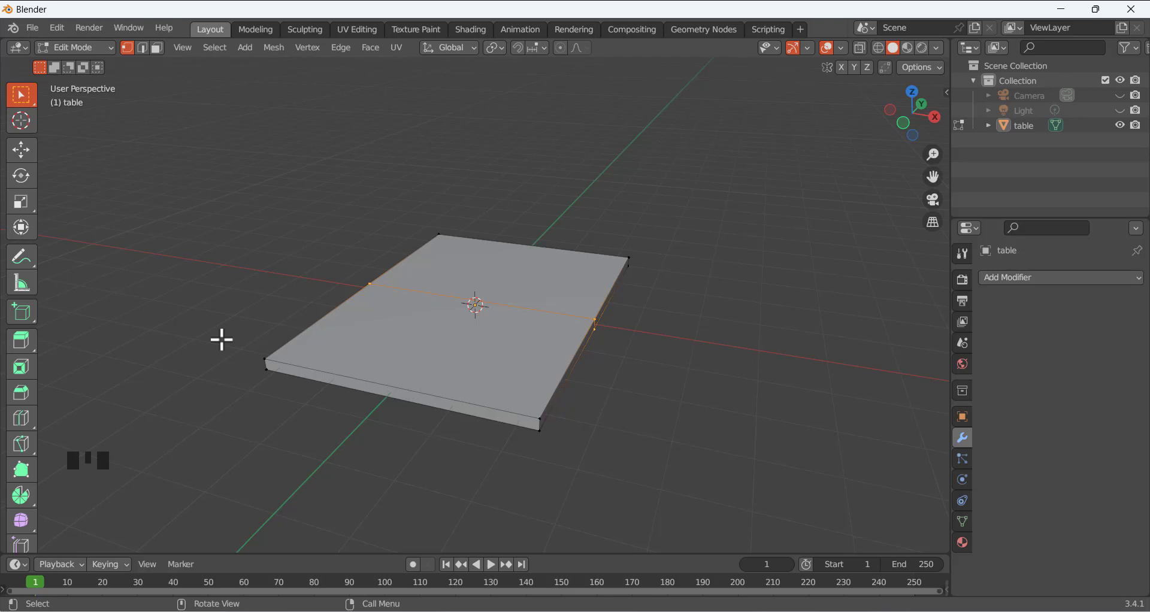
# Preview up to 8 lengthwise loop cuts on the table, reduce them to 1 and place it centred along the Y axis
pyautogui.press('ctrl')
pyautogui.hotkey('ctrl', 'r')
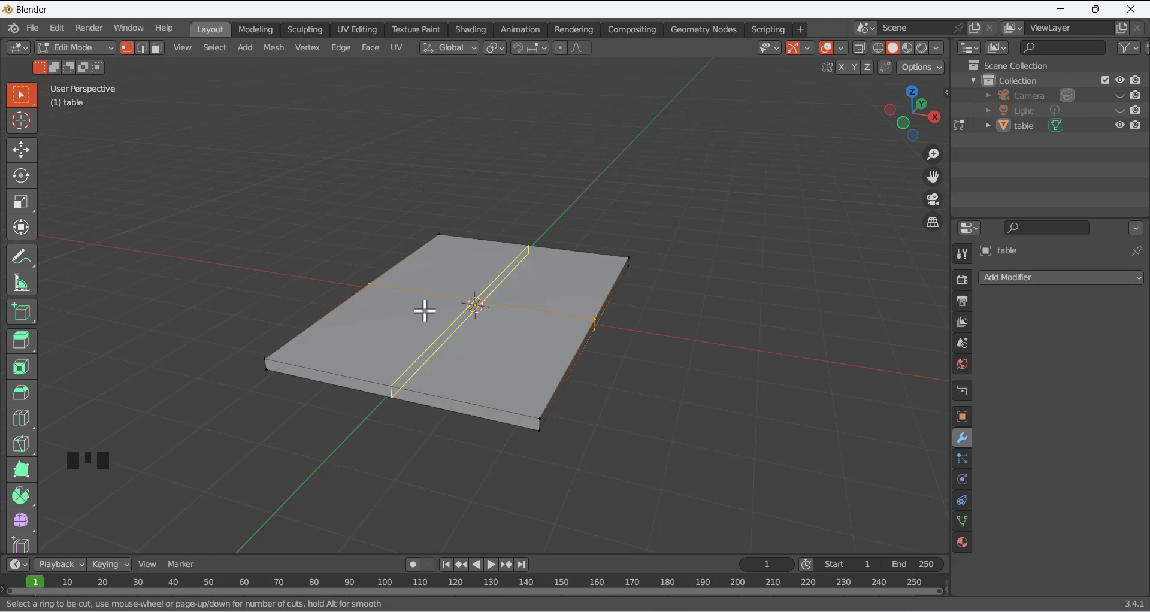
pyautogui.scroll(2, 425, 311)
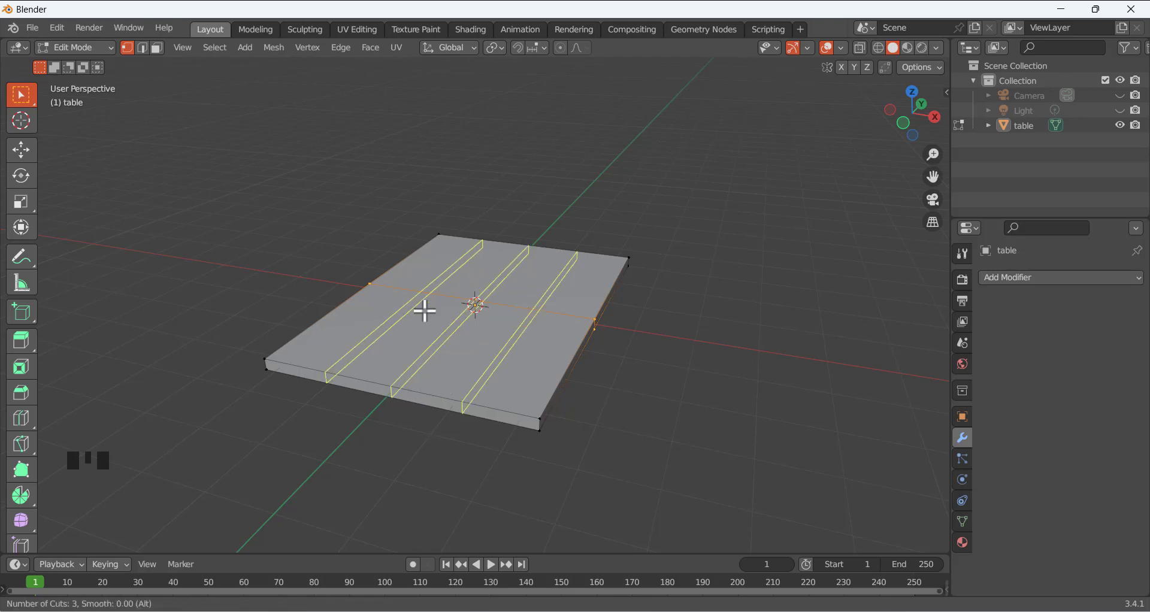
pyautogui.scroll(7, 425, 311)
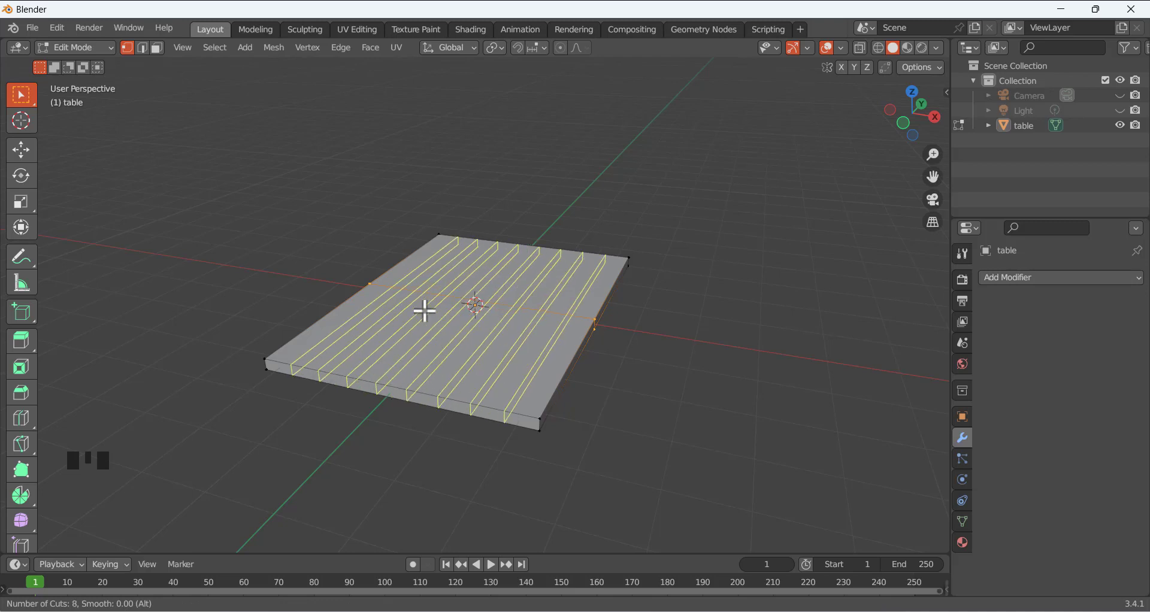
pyautogui.scroll(-9, 425, 311)
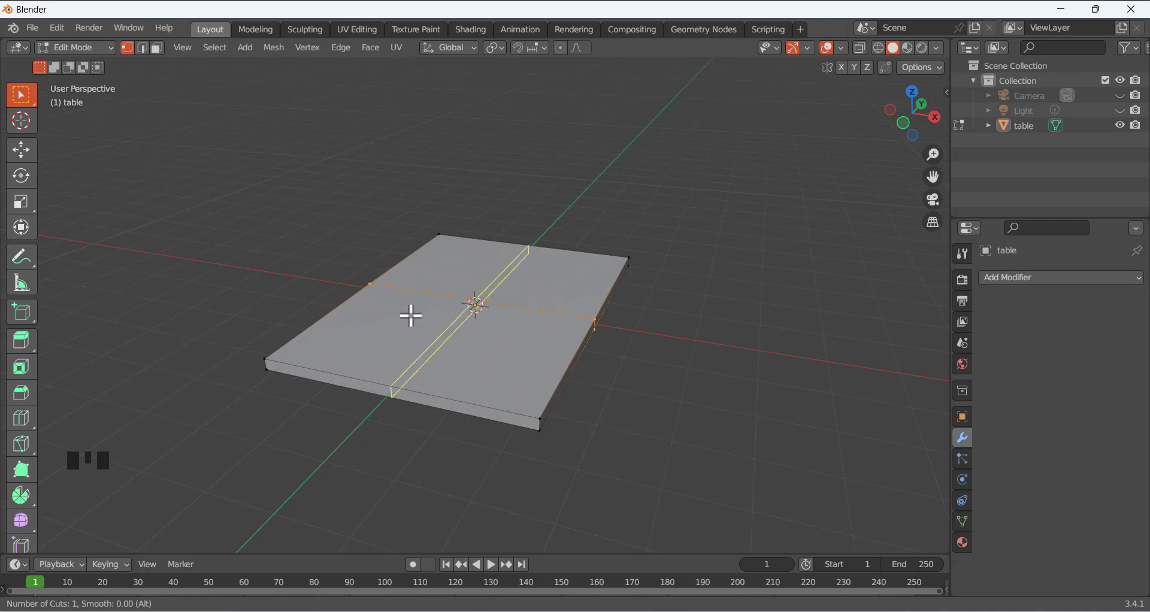
pyautogui.click(429, 311)
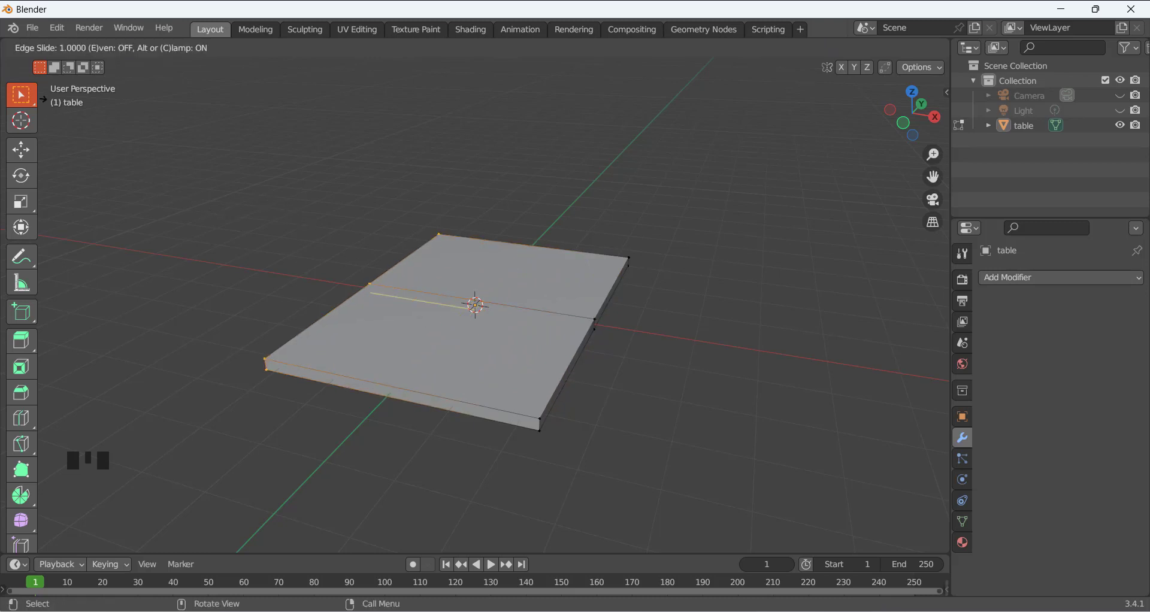
pyautogui.rightClick(224, 193)
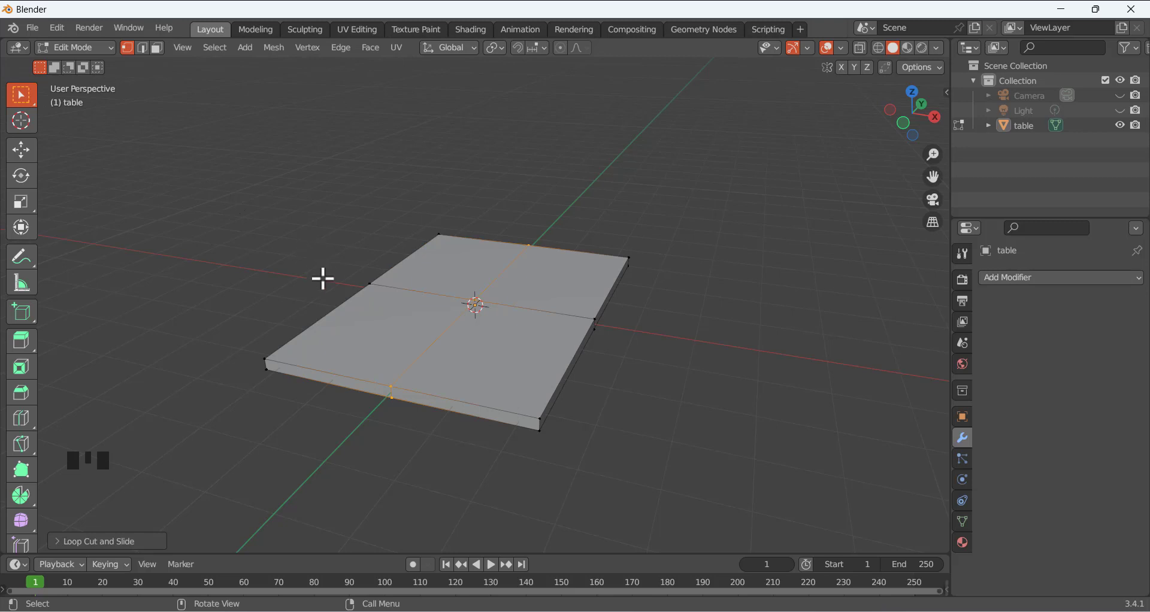
# Clear the selection on the table, turn on X-Ray and switch to face selection
pyautogui.click(304, 270)
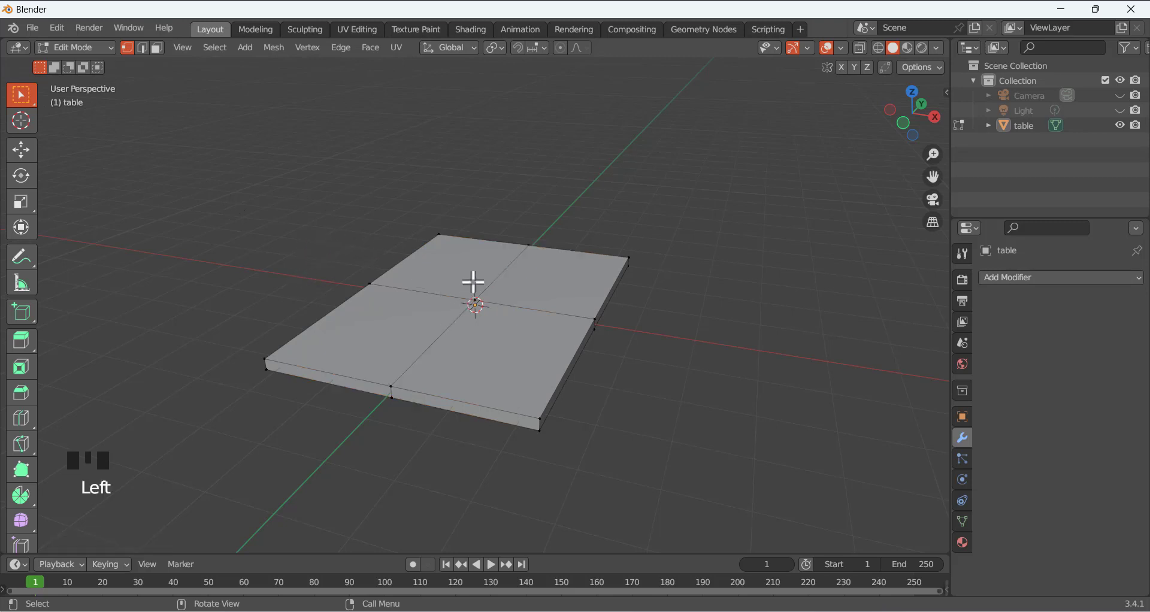
pyautogui.moveTo(410, 229); pyautogui.dragTo(436, 252, button='middle')
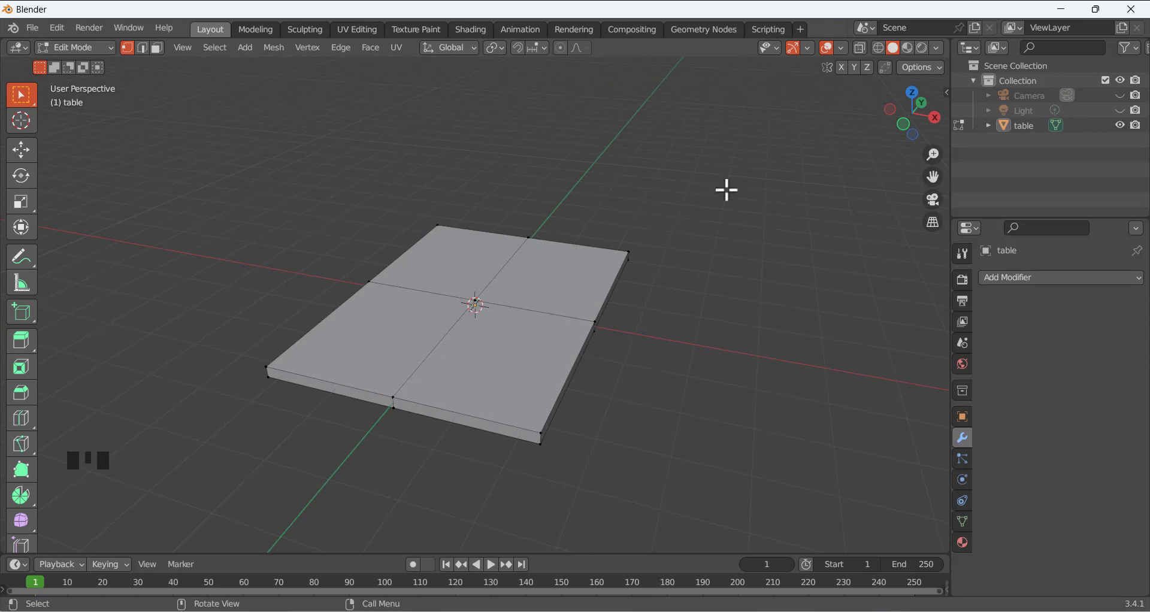
pyautogui.click(860, 48)
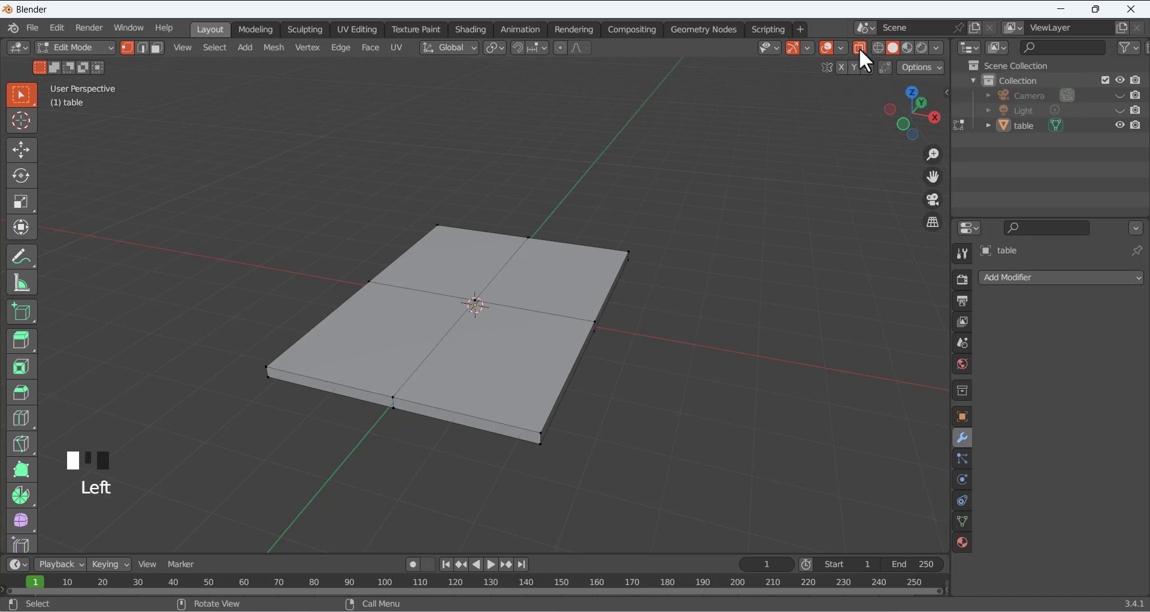
pyautogui.moveTo(541, 193); pyautogui.dragTo(565, 177, button='middle')
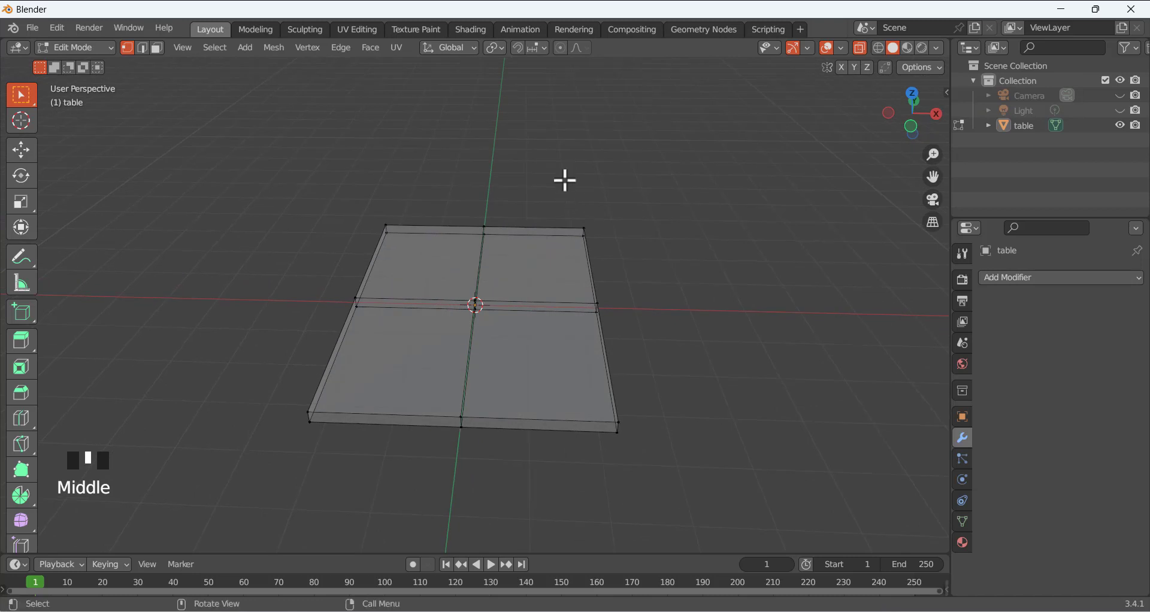
pyautogui.click(158, 48)
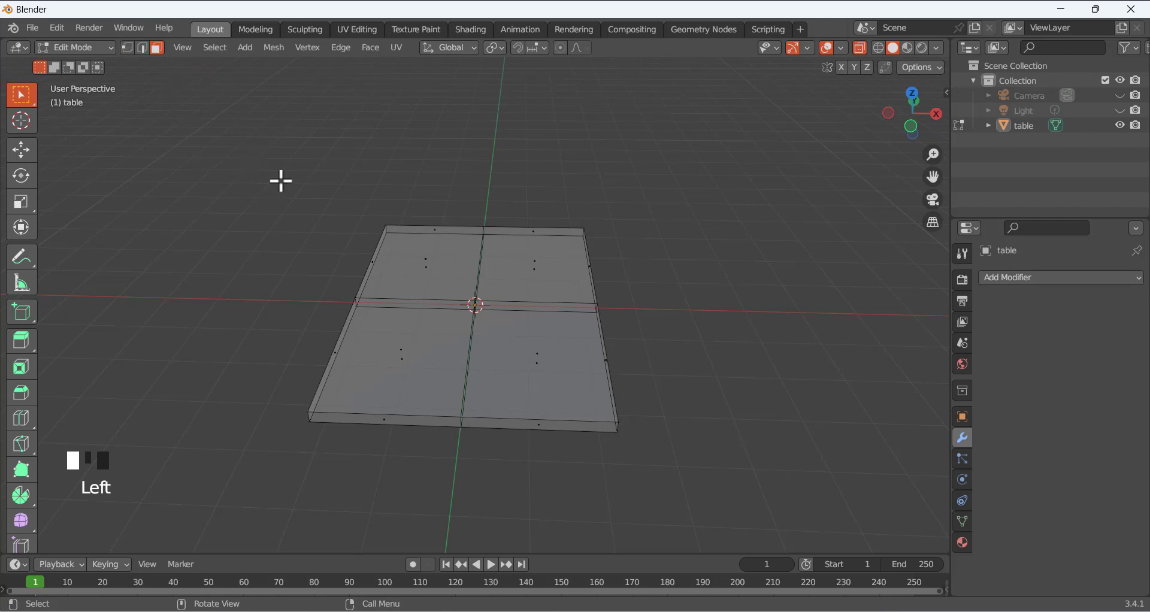
pyautogui.press('3')
# From the top view, select the faces of three quarters of the table, sparing the +X/+Y quarter, and delete them as faces
pyautogui.press('KP_7')
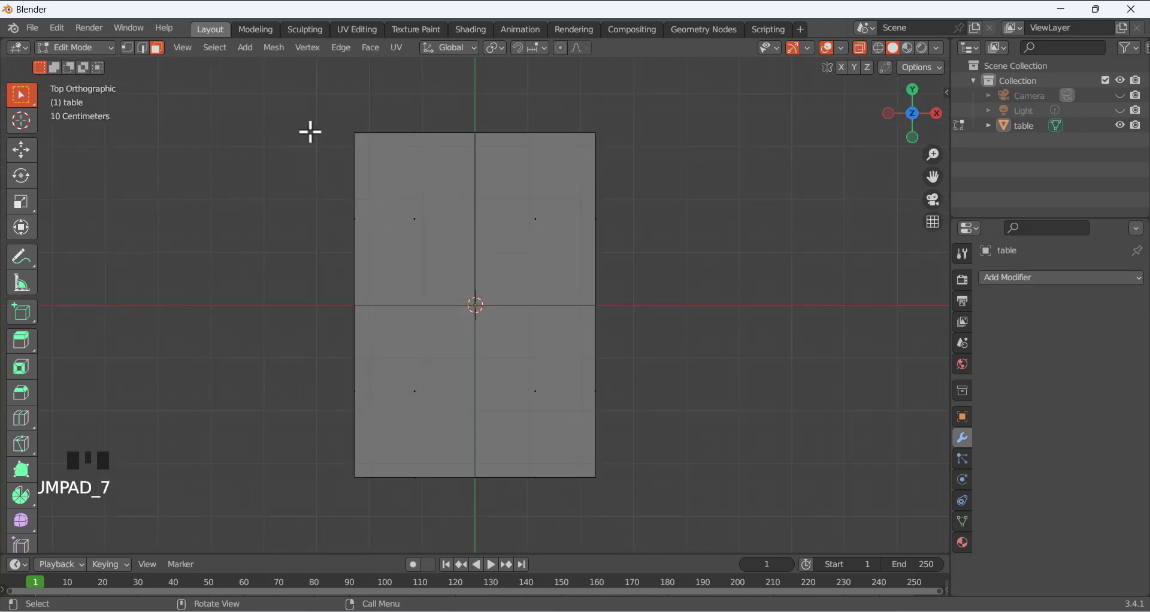
pyautogui.moveTo(307, 125); pyautogui.dragTo(466, 422)
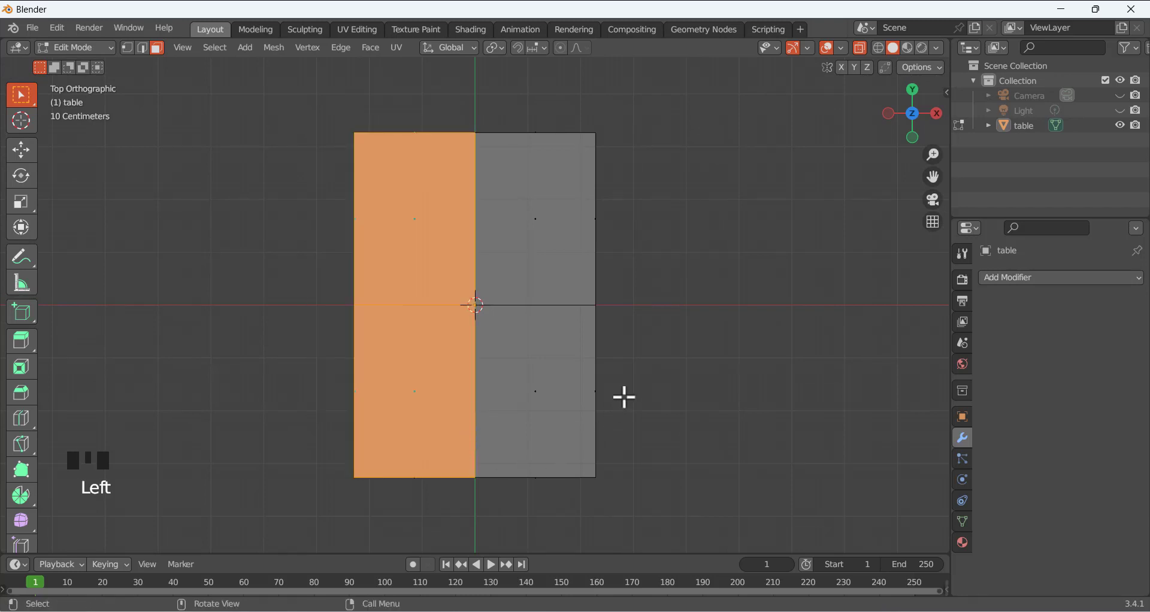
pyautogui.keyDown('shift'); pyautogui.moveTo(624, 397); pyautogui.dragTo(511, 426); pyautogui.keyUp('shift')
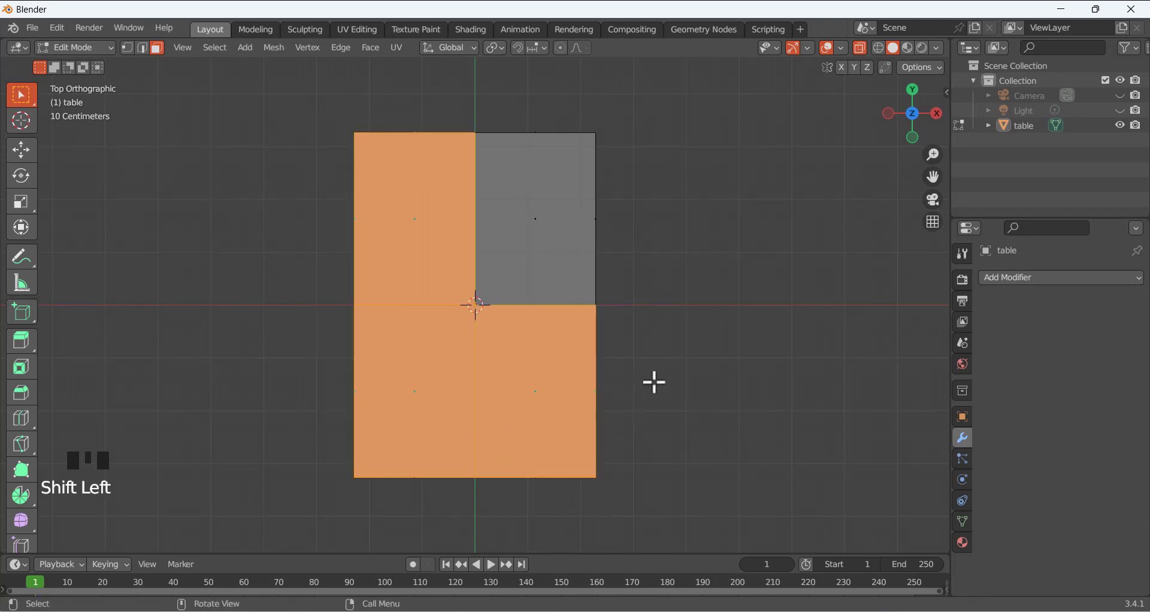
pyautogui.moveTo(652, 380); pyautogui.dragTo(569, 257, button='middle')
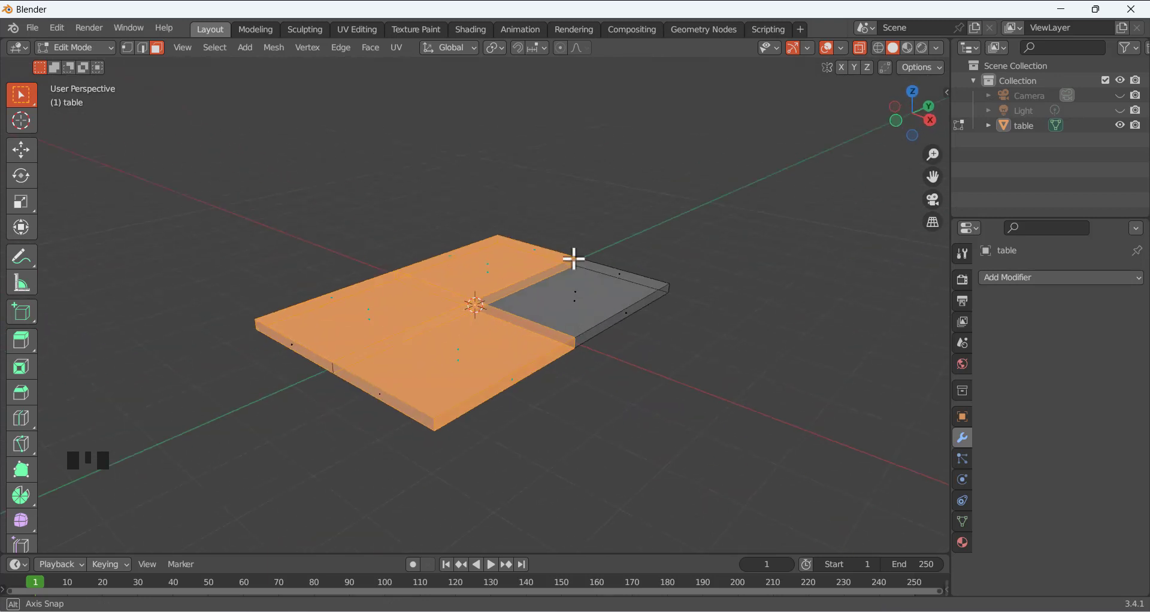
pyautogui.press('x')
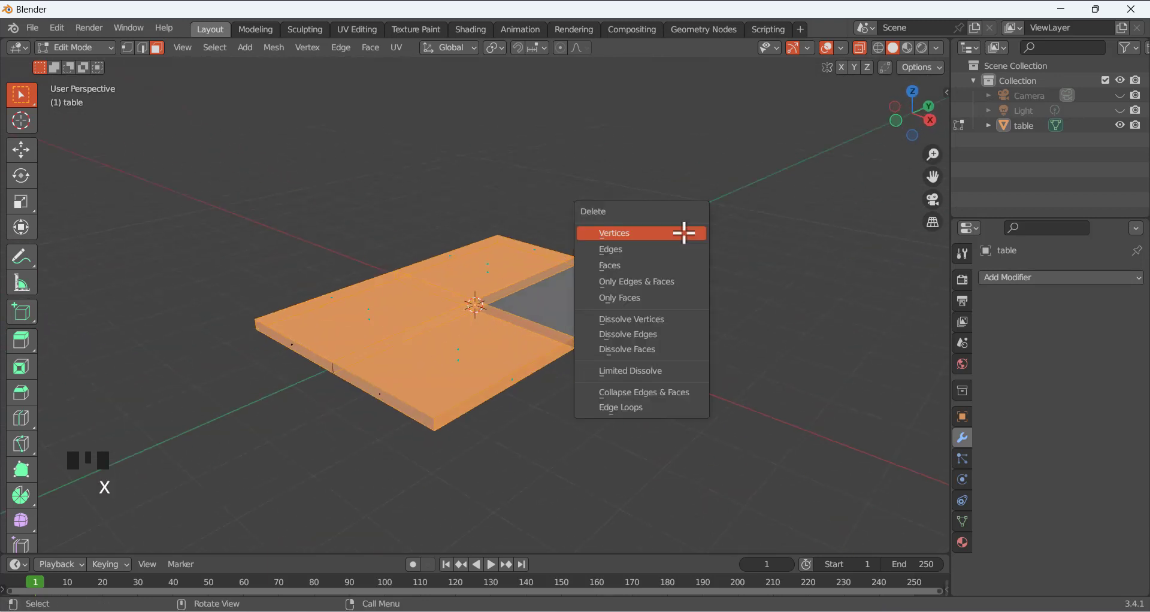
pyautogui.click(652, 261)
# Delete the leftover side faces at the table's -Y end
pyautogui.moveTo(199, 318); pyautogui.dragTo(448, 486)
pyautogui.press('x')
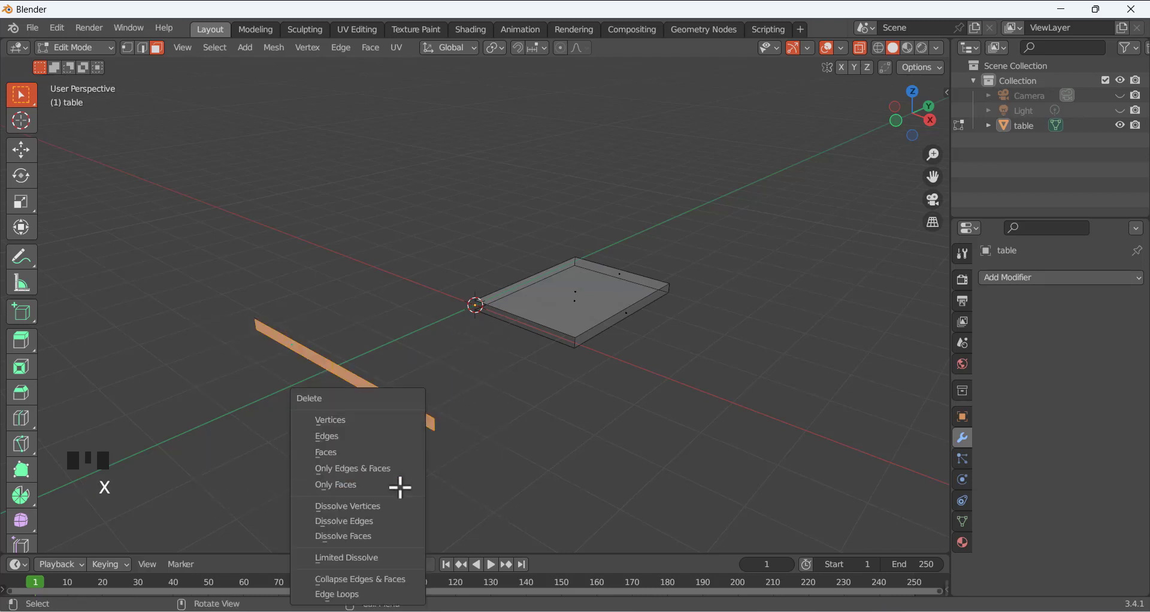
pyautogui.click(355, 449)
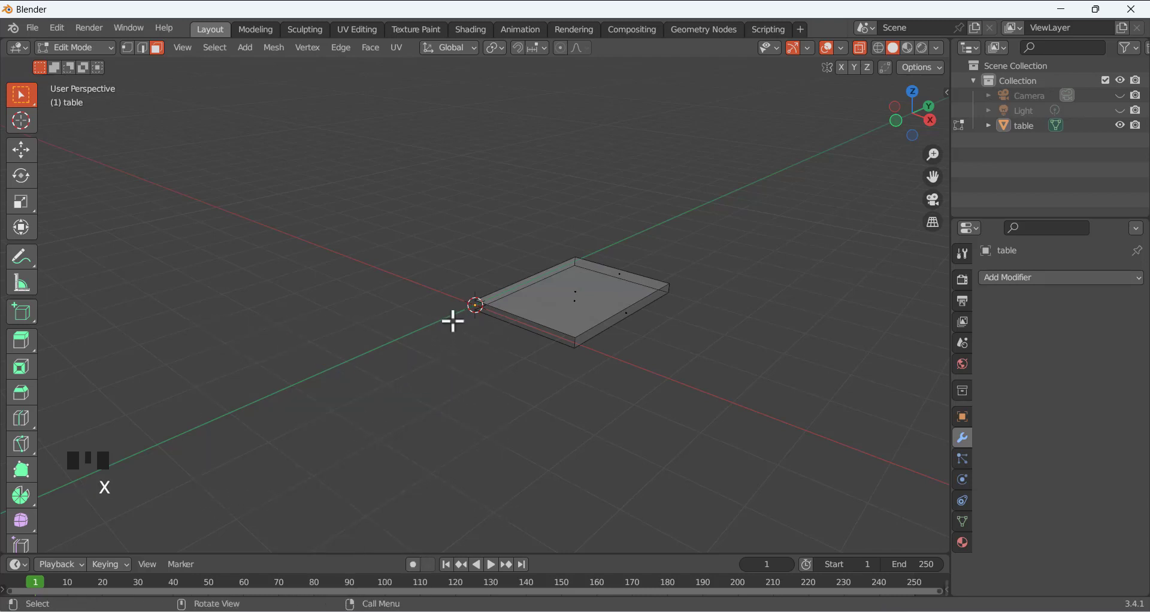
# Turn off X-Ray and return the remaining table quarter to Object Mode
pyautogui.scroll(3, 467, 313)
pyautogui.moveTo(497, 374); pyautogui.dragTo(544, 216, button='middle')
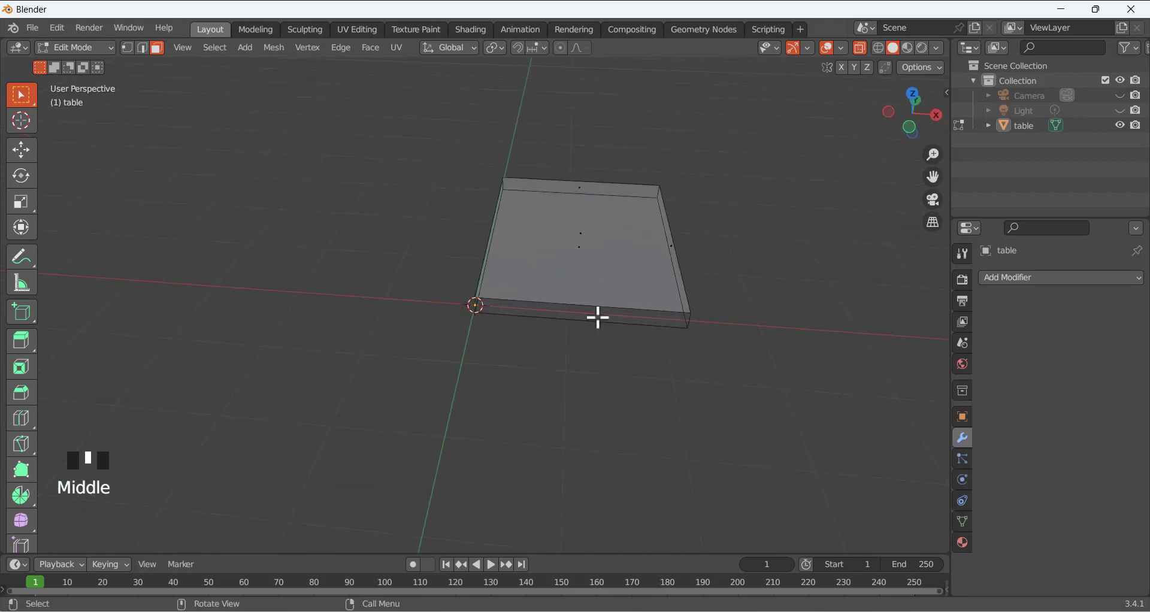
pyautogui.click(861, 46)
pyautogui.moveTo(696, 162); pyautogui.dragTo(660, 162, button='middle')
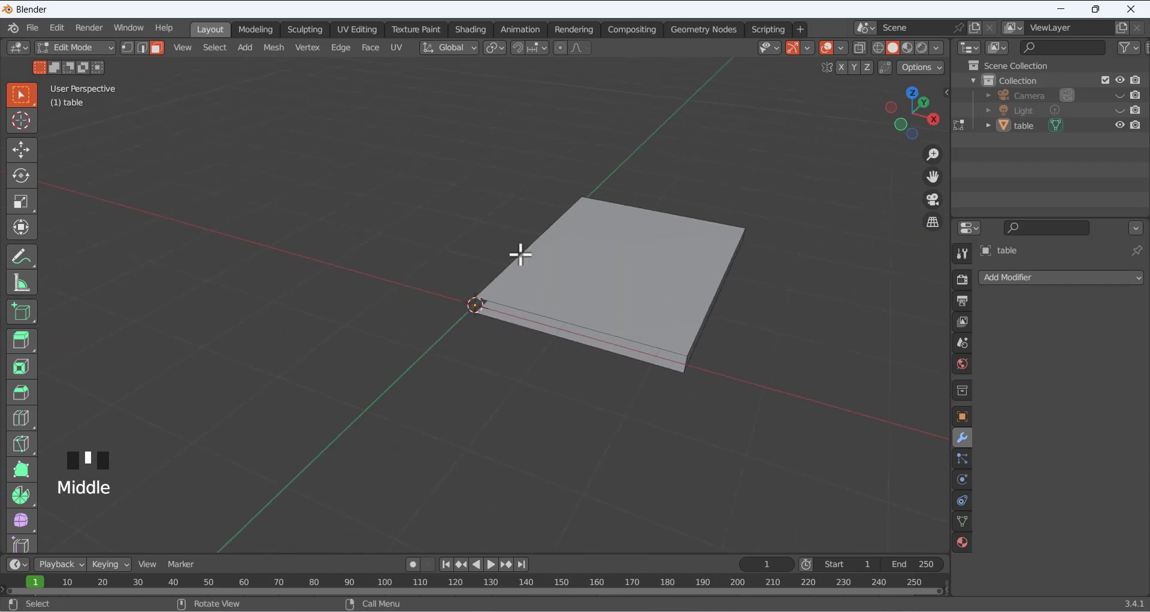
pyautogui.click(95, 48)
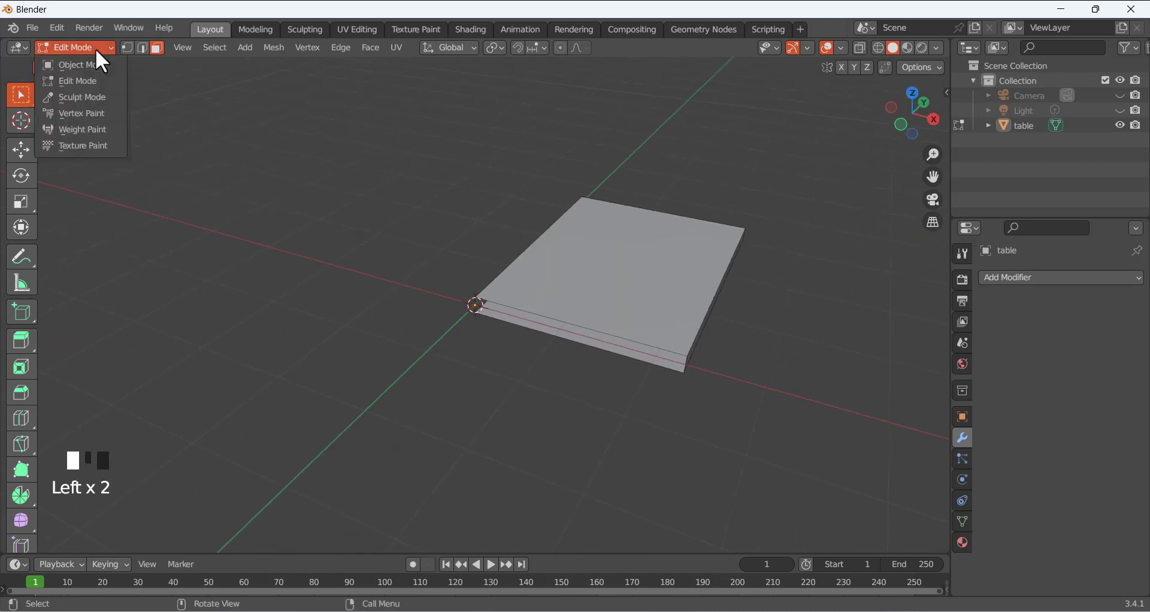
pyautogui.click(98, 66)
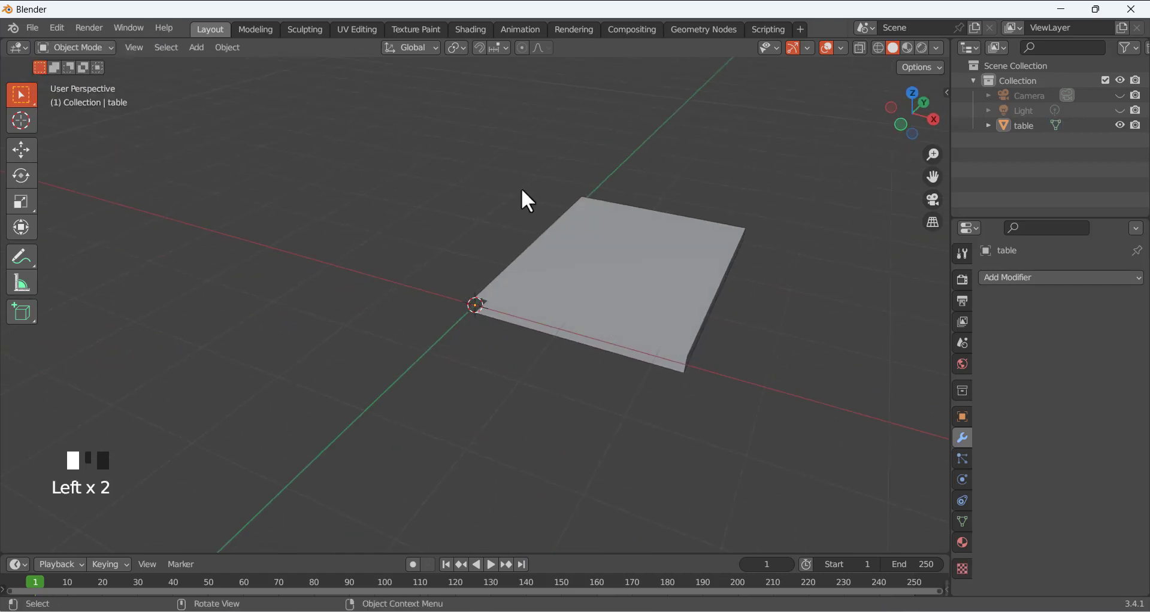
pyautogui.moveTo(521, 189); pyautogui.dragTo(557, 201, button='middle')
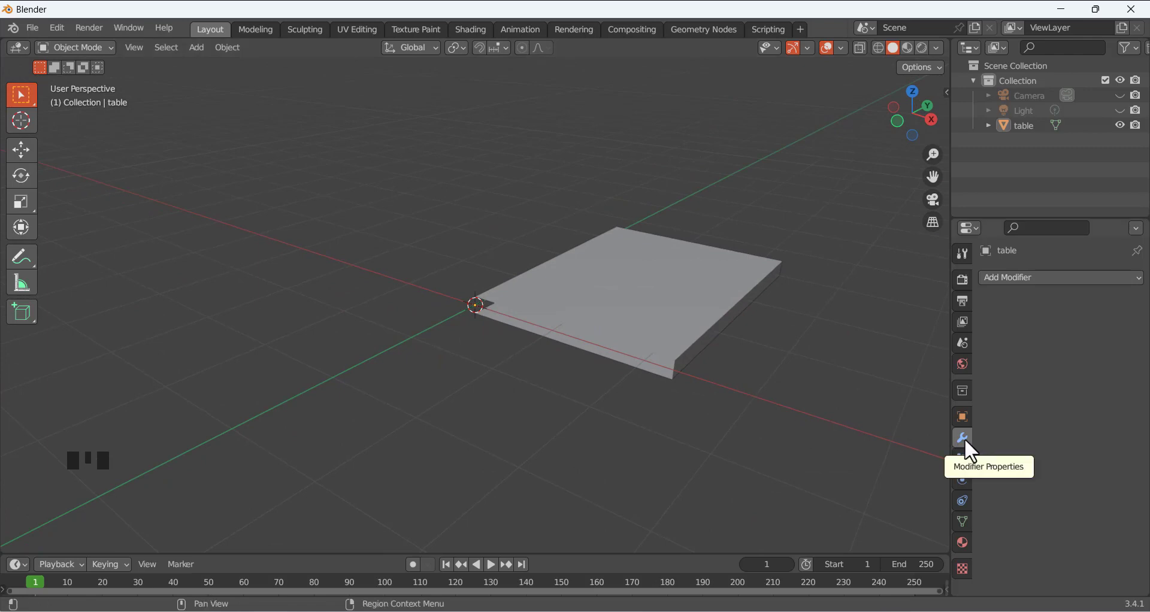
# Add a Mirror modifier to the table quarter and mirror it on both the X and Y axes
pyautogui.click(693, 302)
pyautogui.click(1002, 278)
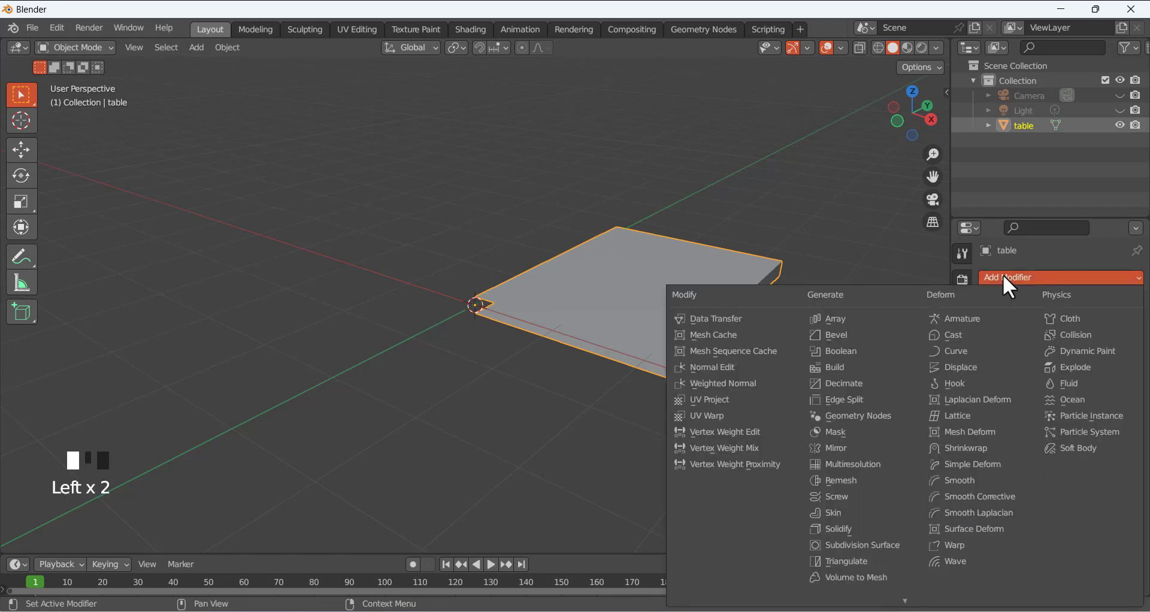
pyautogui.click(851, 449)
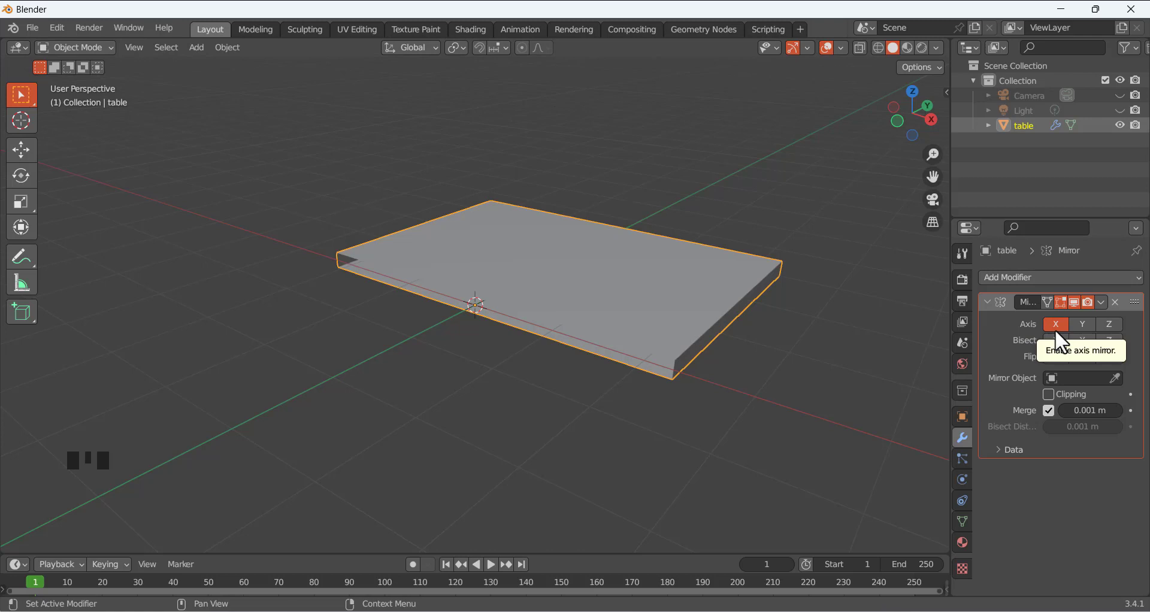
pyautogui.click(1080, 324)
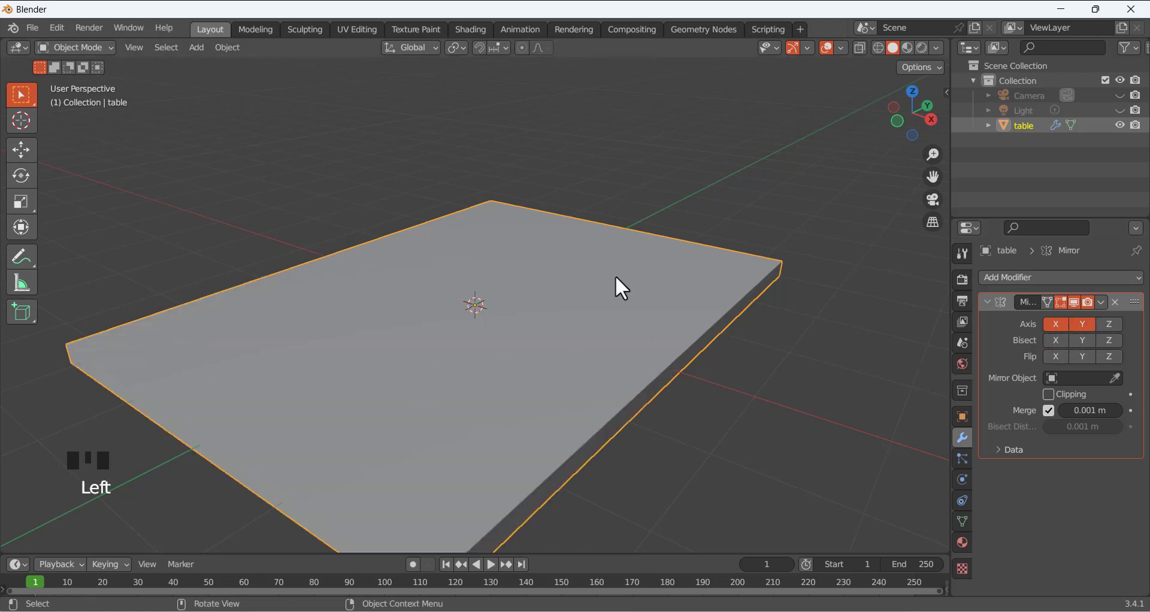
pyautogui.scroll(-3, 635, 293)
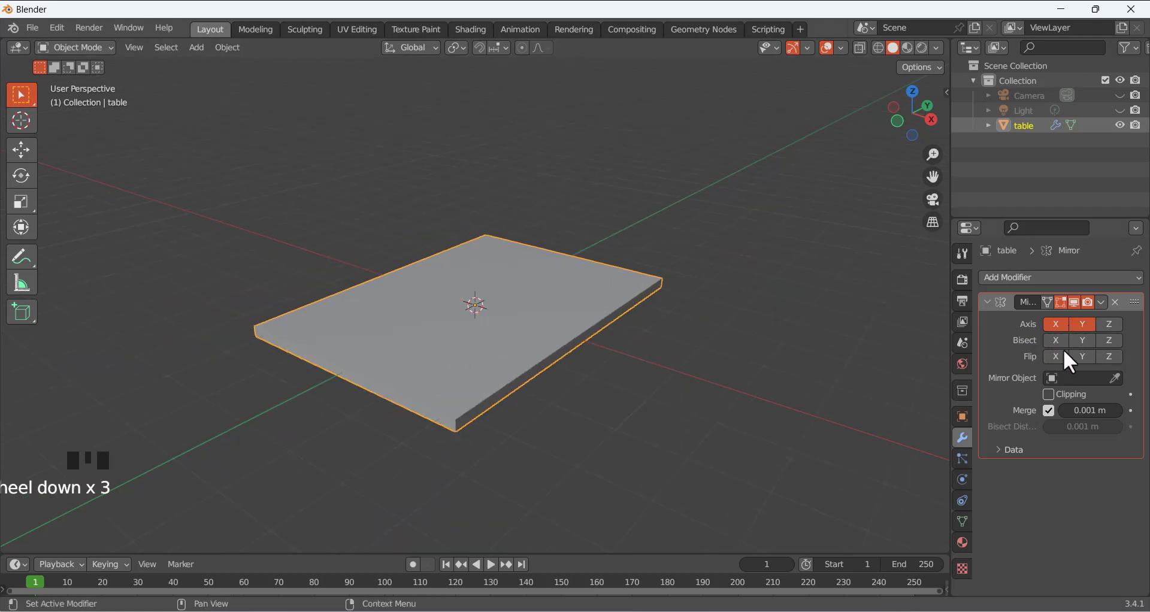
# Turn Z-axis mirroring on and back off, and remove the Mirror modifier from the table
pyautogui.click(1105, 322)
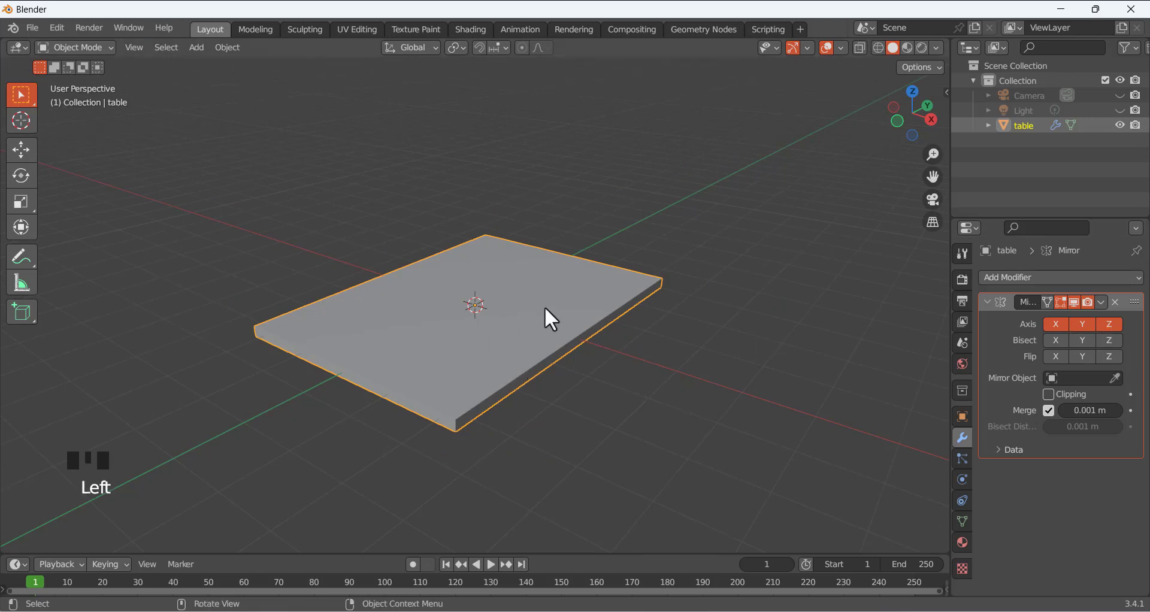
pyautogui.click(1105, 324)
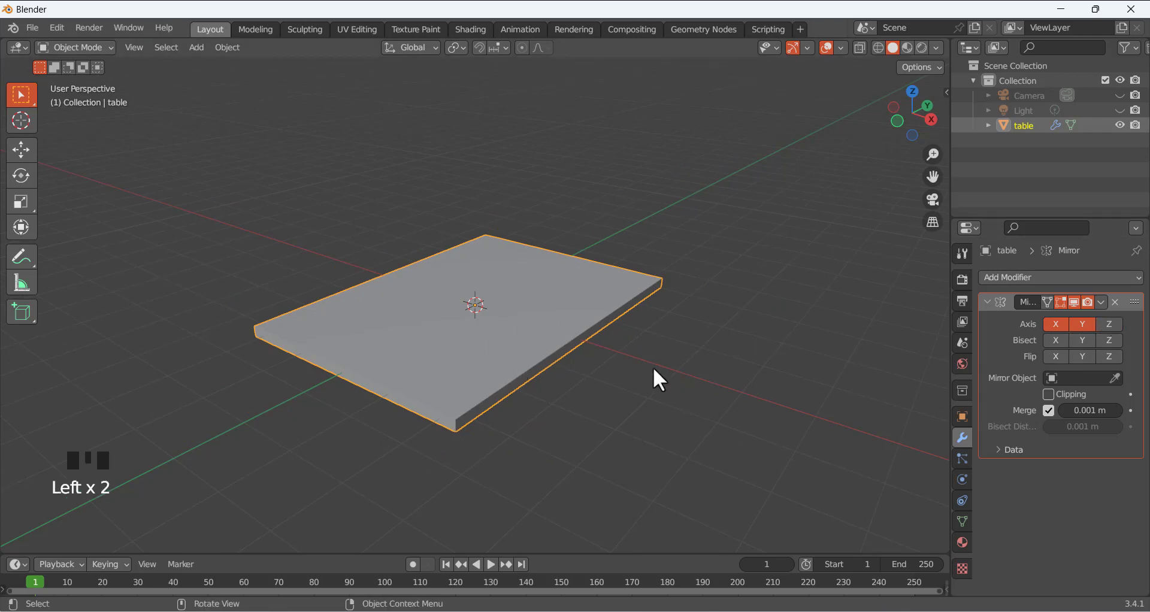
pyautogui.scroll(-2, 568, 315)
pyautogui.moveTo(504, 279); pyautogui.dragTo(490, 365, button='middle')
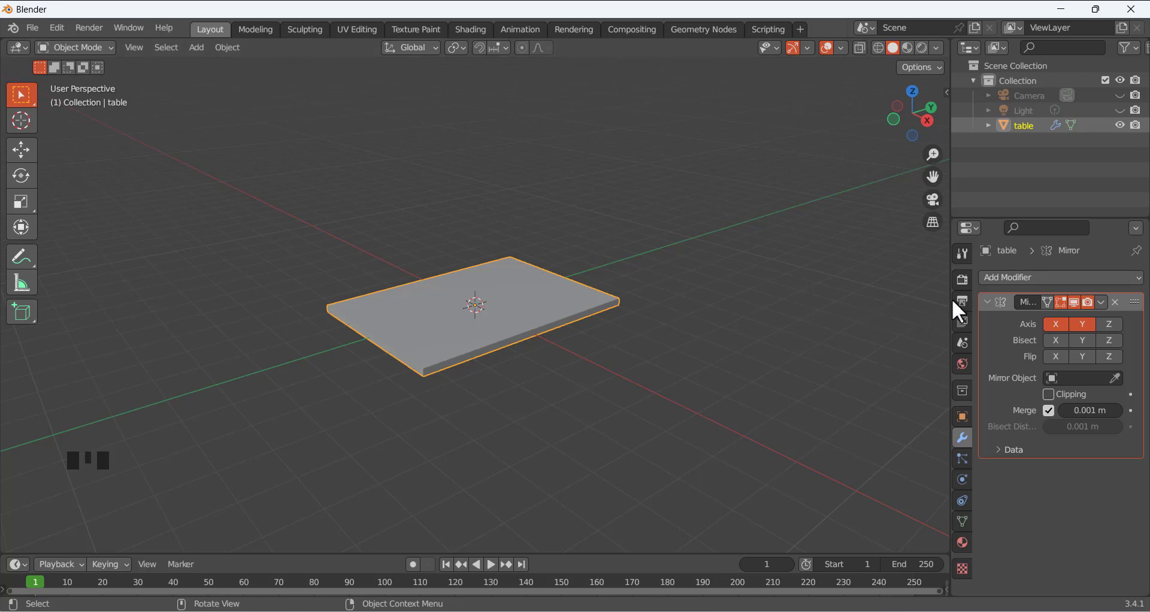
pyautogui.click(1116, 304)
pyautogui.scroll(5, 539, 288)
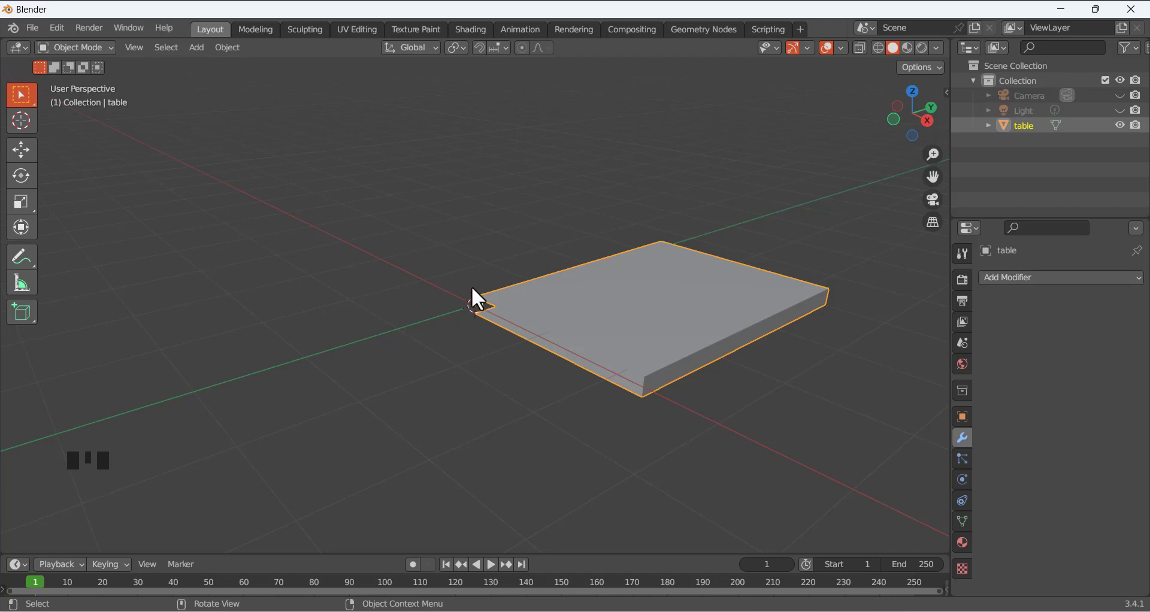
# In Edit Mode, add a loop cut parallel to the X axis, slid about 0.95 toward the table quarter's outer +Y edge, and clear the selection
pyautogui.press('Tab')
pyautogui.moveTo(472, 380); pyautogui.dragTo(383, 271, button='middle')
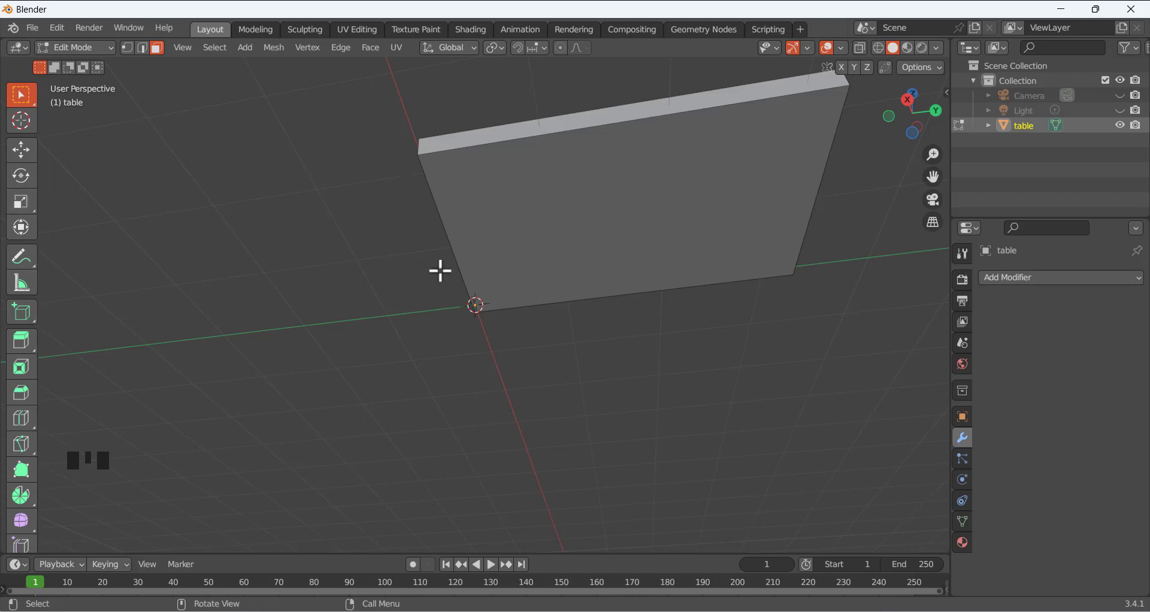
pyautogui.scroll(-2, 452, 238)
pyautogui.moveTo(452, 239); pyautogui.dragTo(515, 353, button='middle')
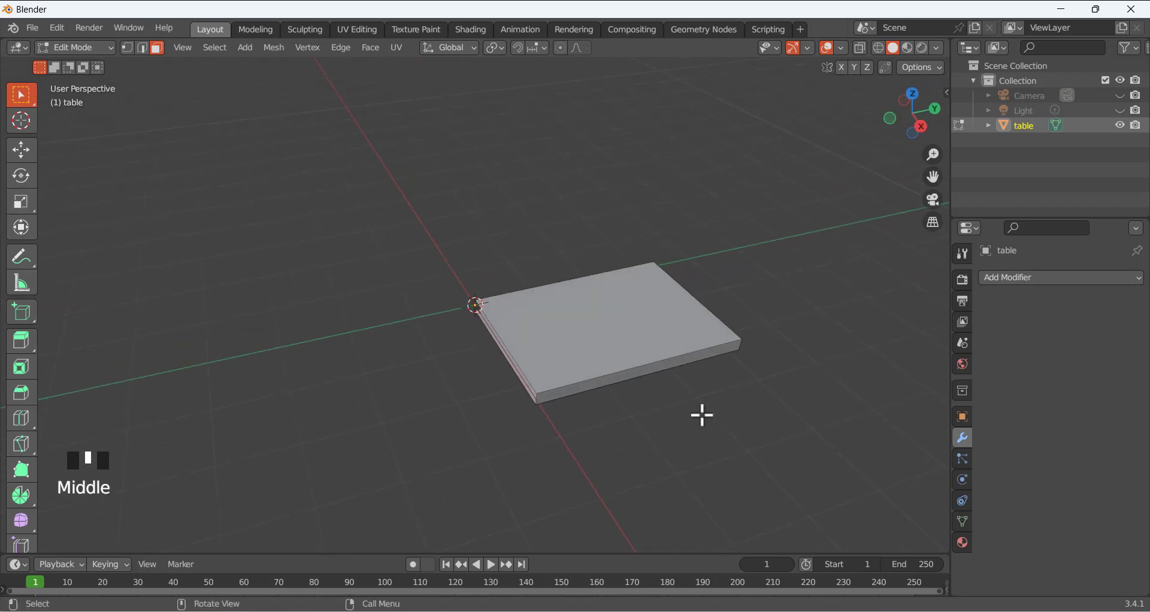
pyautogui.hotkey('ctrl', 'r')
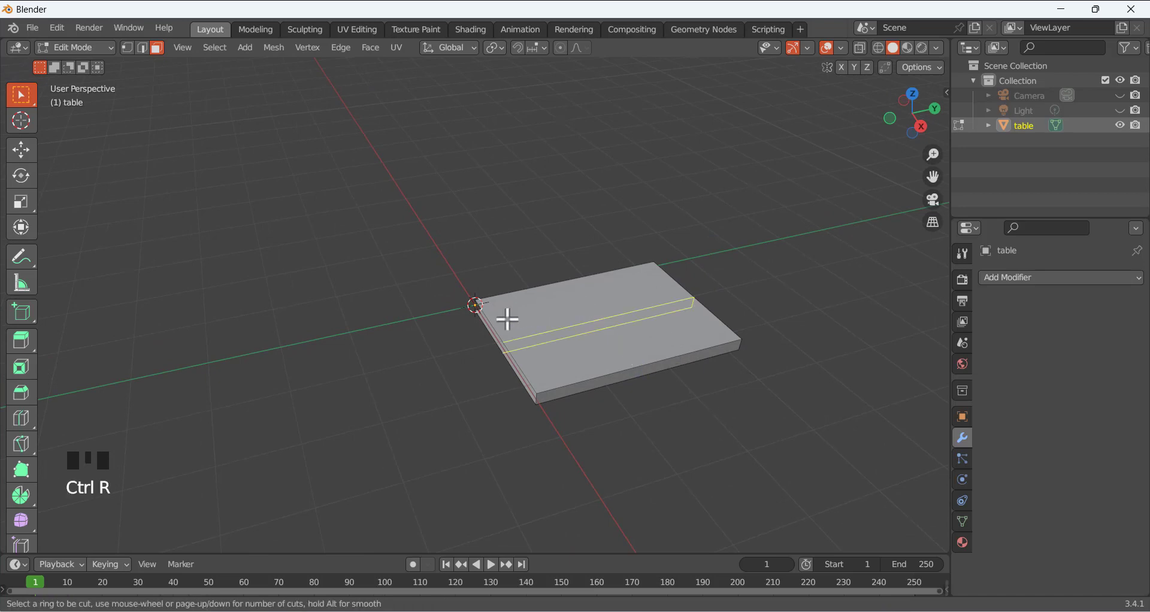
pyautogui.click(593, 300)
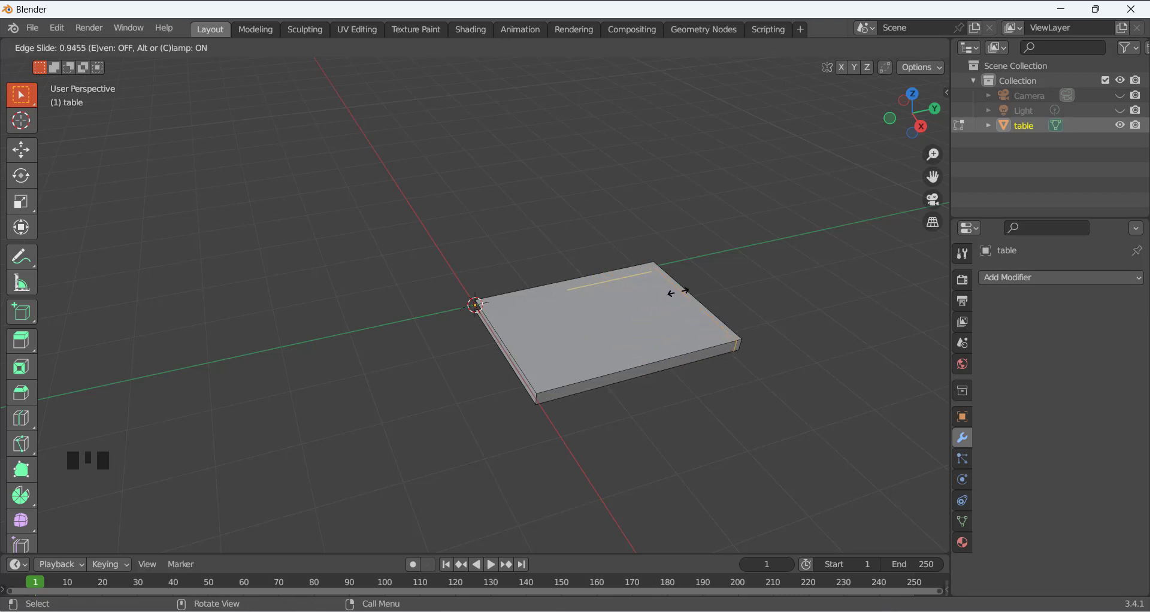
pyautogui.click(677, 292)
pyautogui.click(638, 417)
pyautogui.click(485, 441)
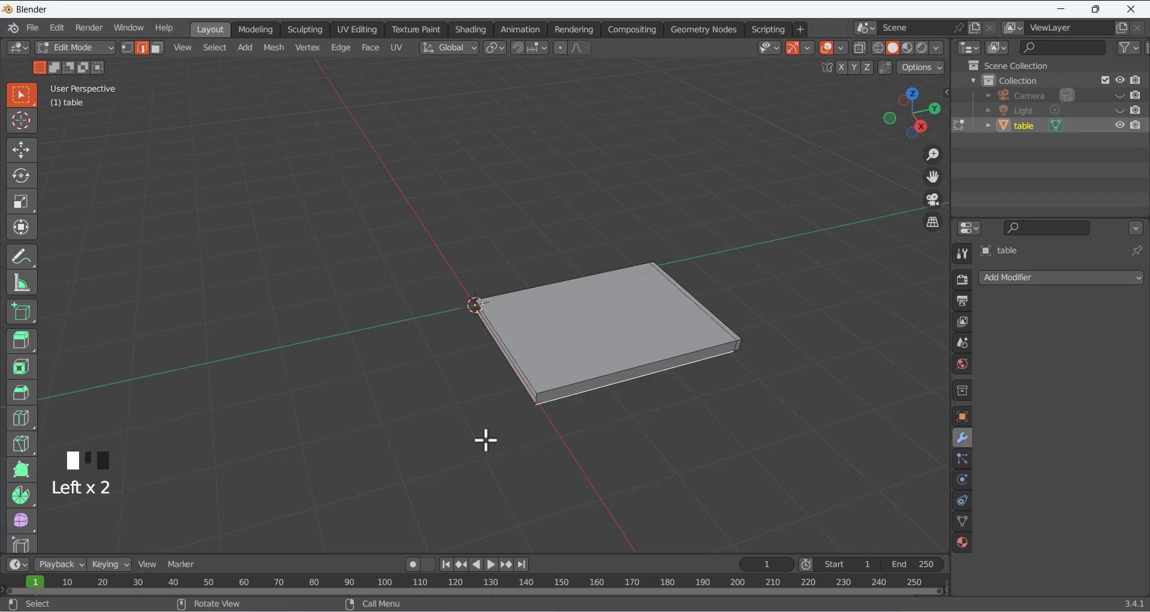
pyautogui.click(452, 377)
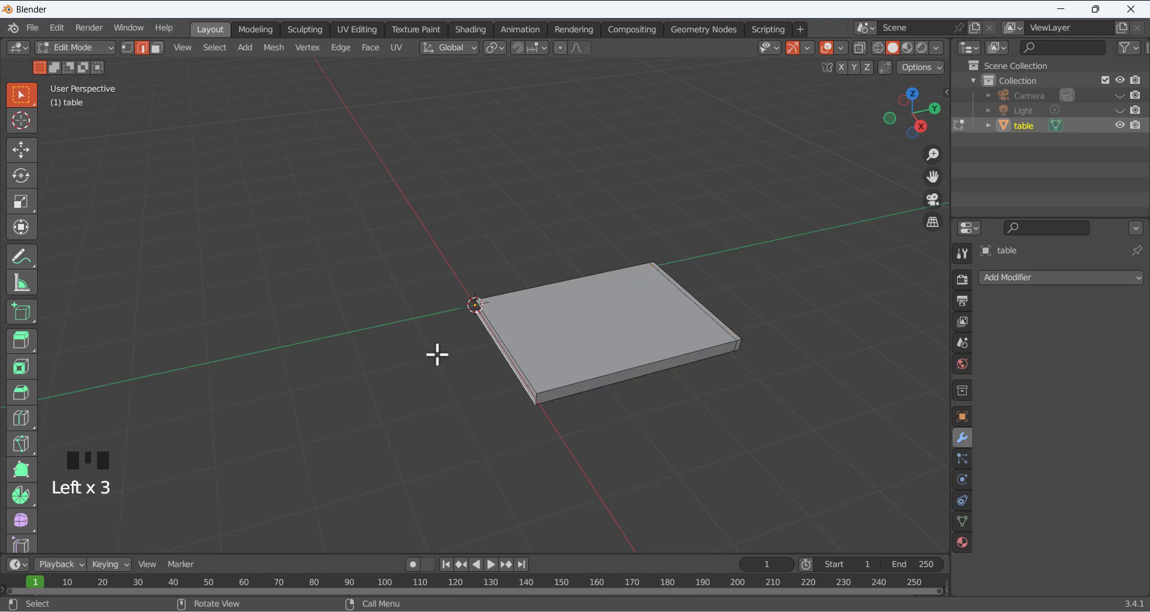
pyautogui.click(226, 182)
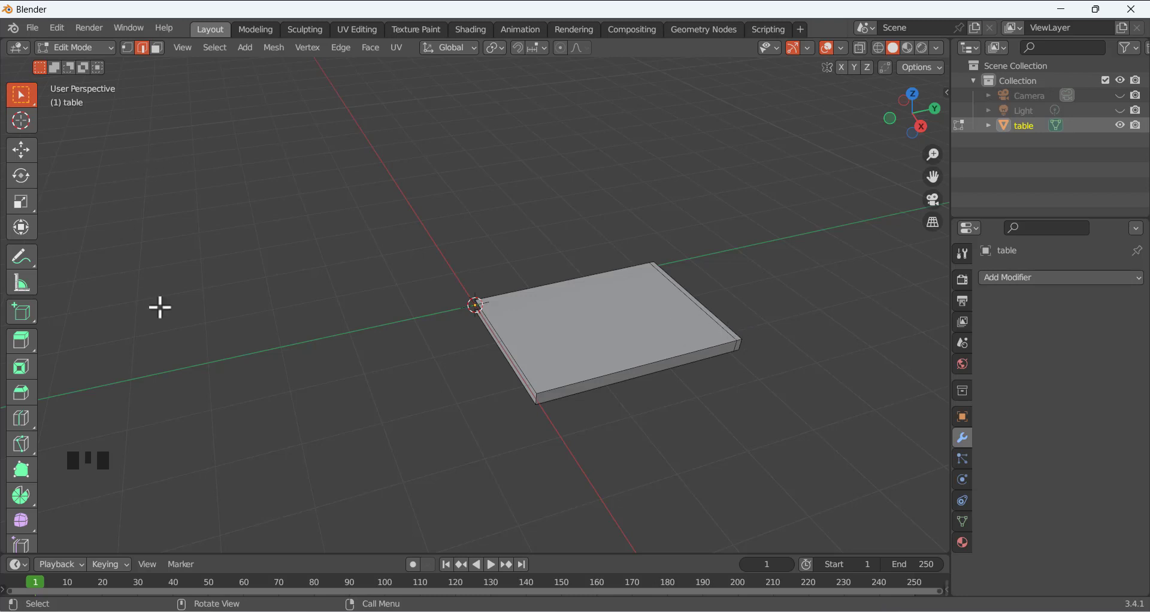
# Add a second loop cut parallel to the X axis, slid close to the inner side of the cut near the +Y edge
pyautogui.hotkey('ctrl', 'r')
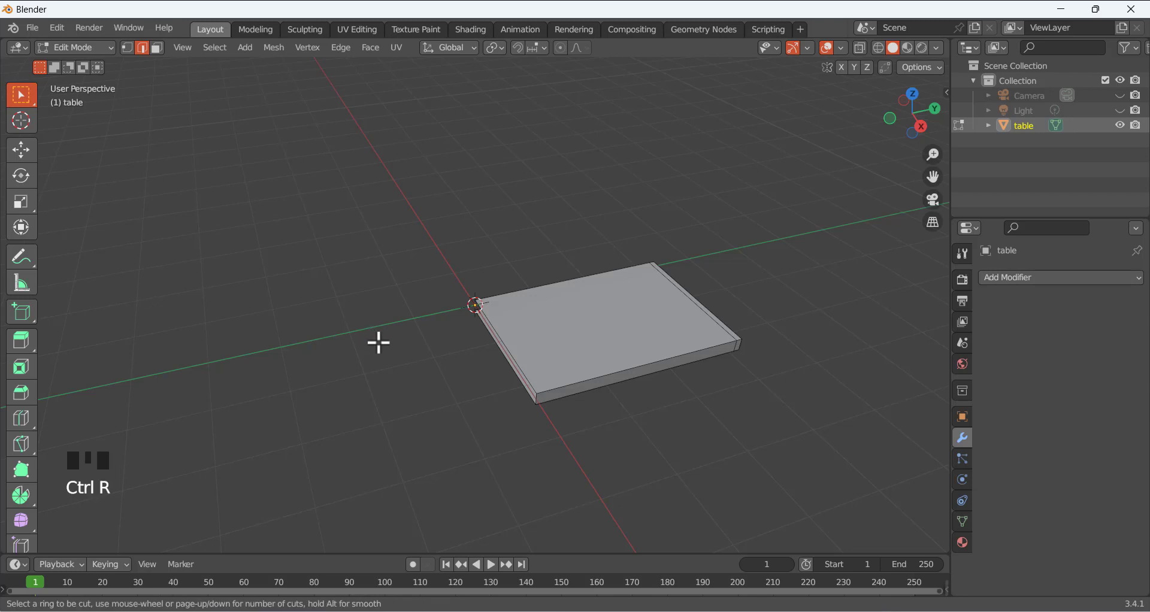
pyautogui.click(551, 309)
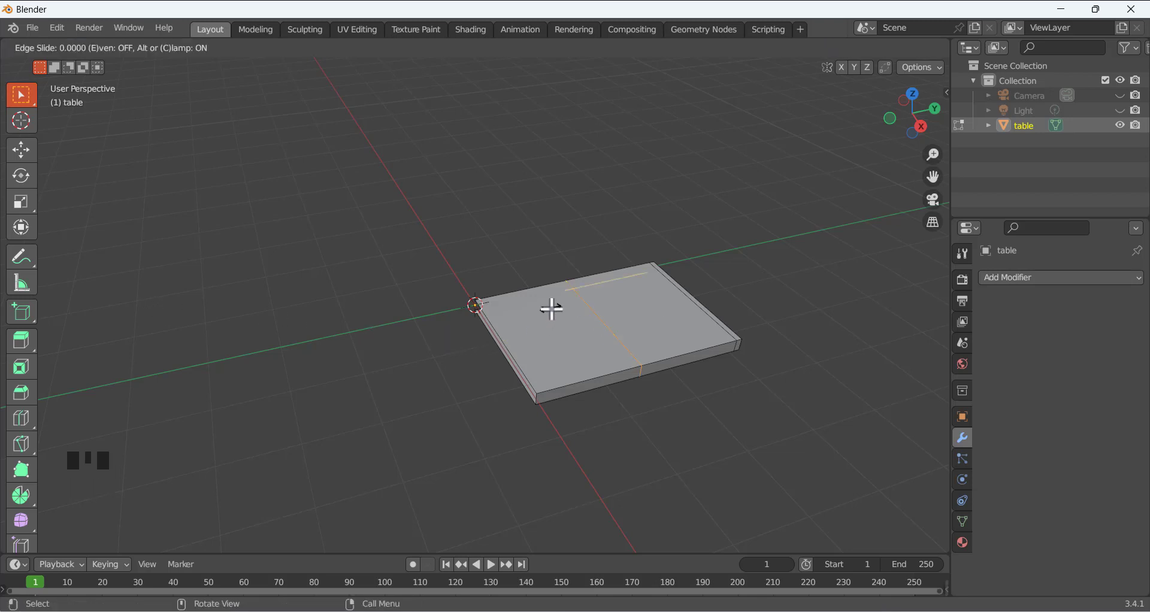
pyautogui.click(627, 300)
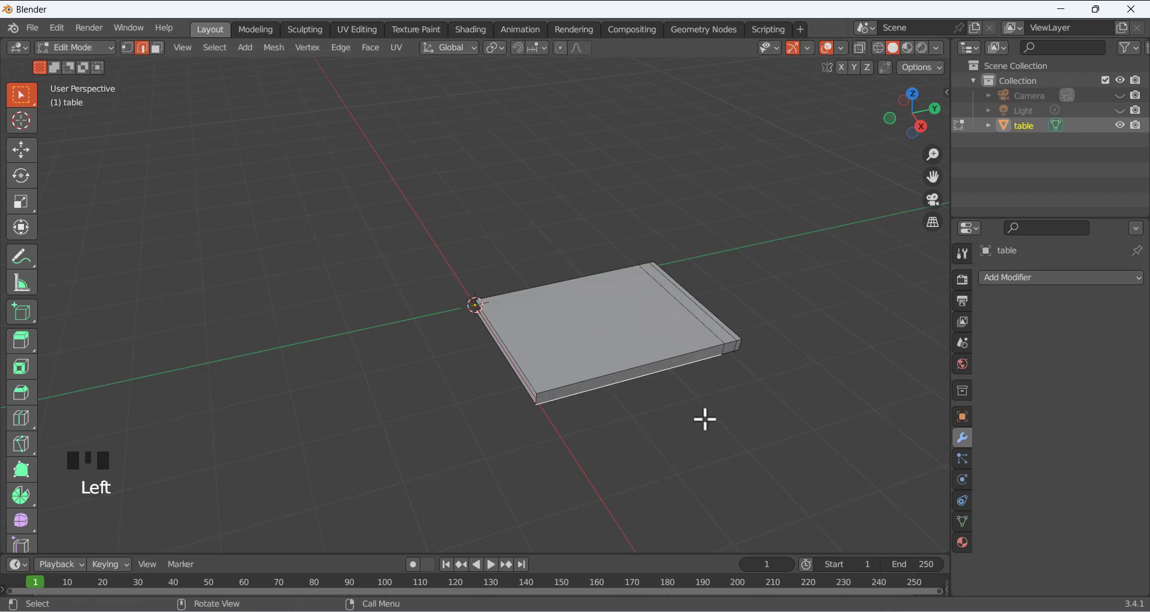
# Add a loop cut parallel to the Y axis, slid about 0.93 toward the table quarter's outer +X edge, and clear the selection
pyautogui.click(399, 443)
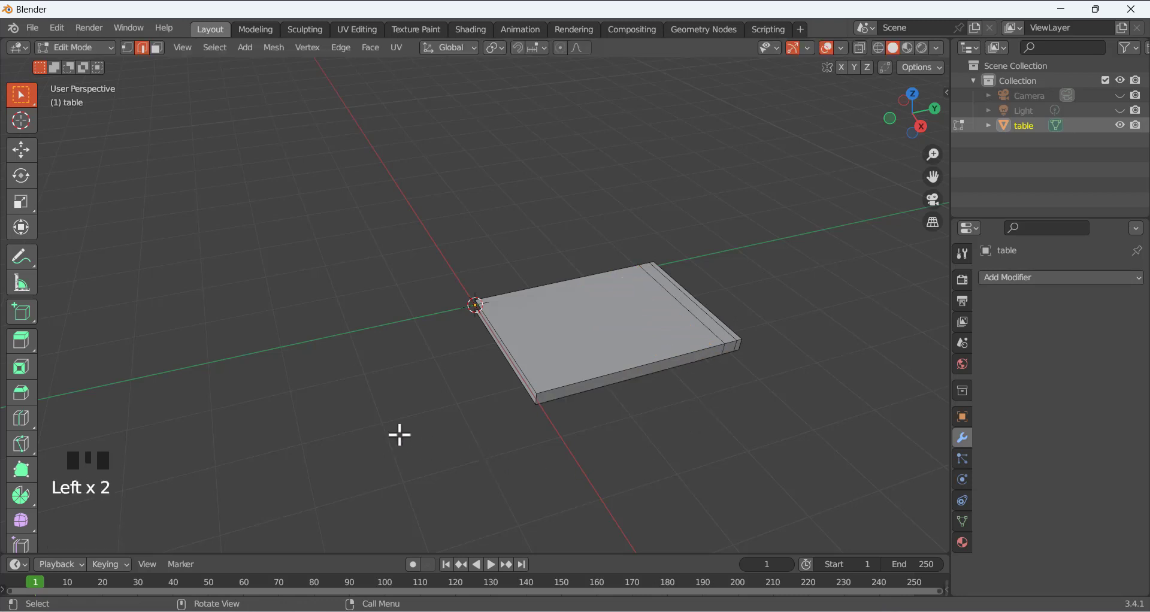
pyautogui.hotkey('ctrl', 'r')
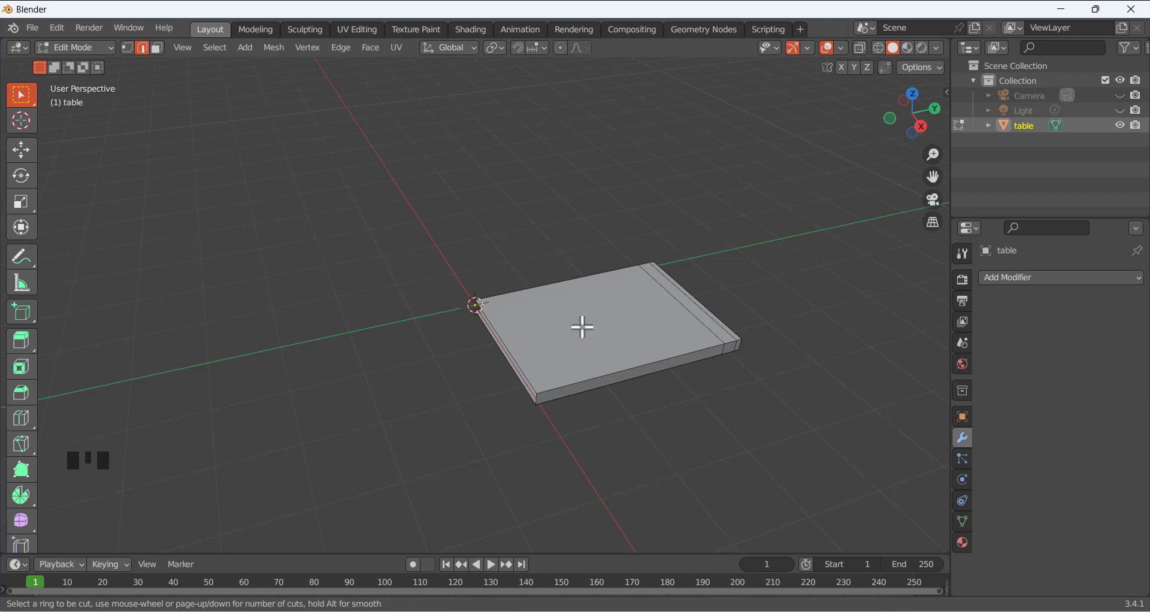
pyautogui.click(510, 348)
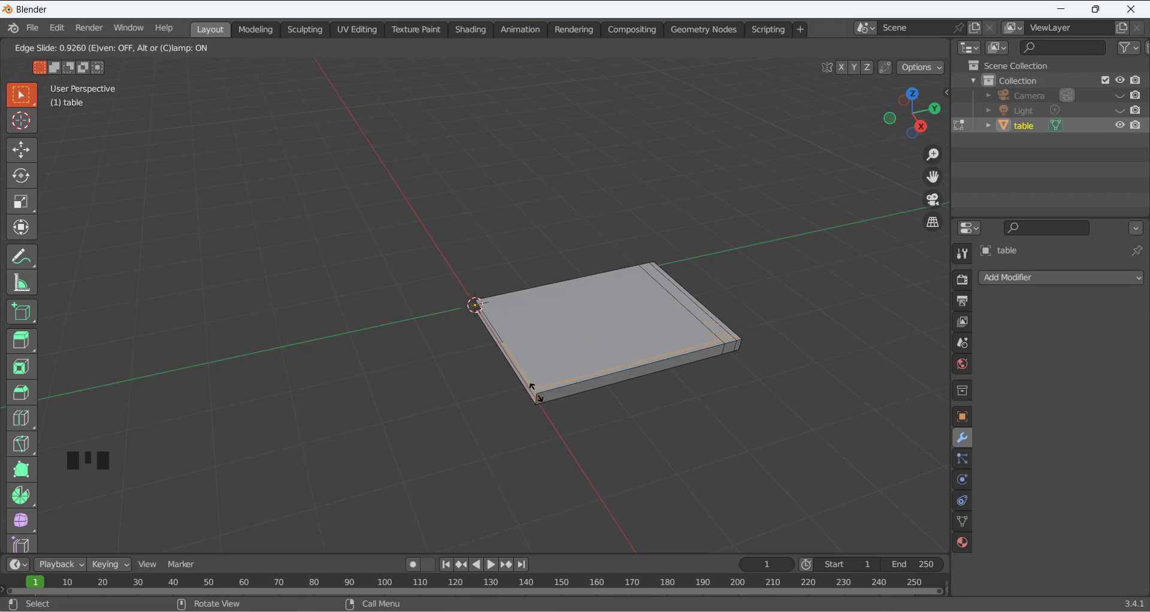
pyautogui.click(535, 392)
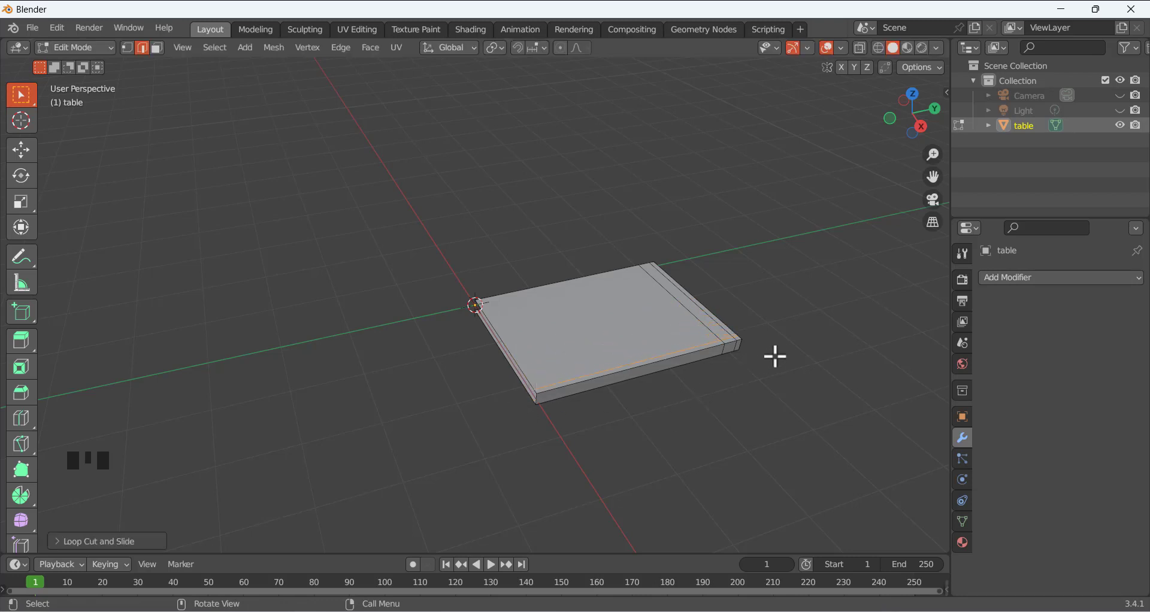
pyautogui.scroll(1, 772, 356)
pyautogui.click(383, 374)
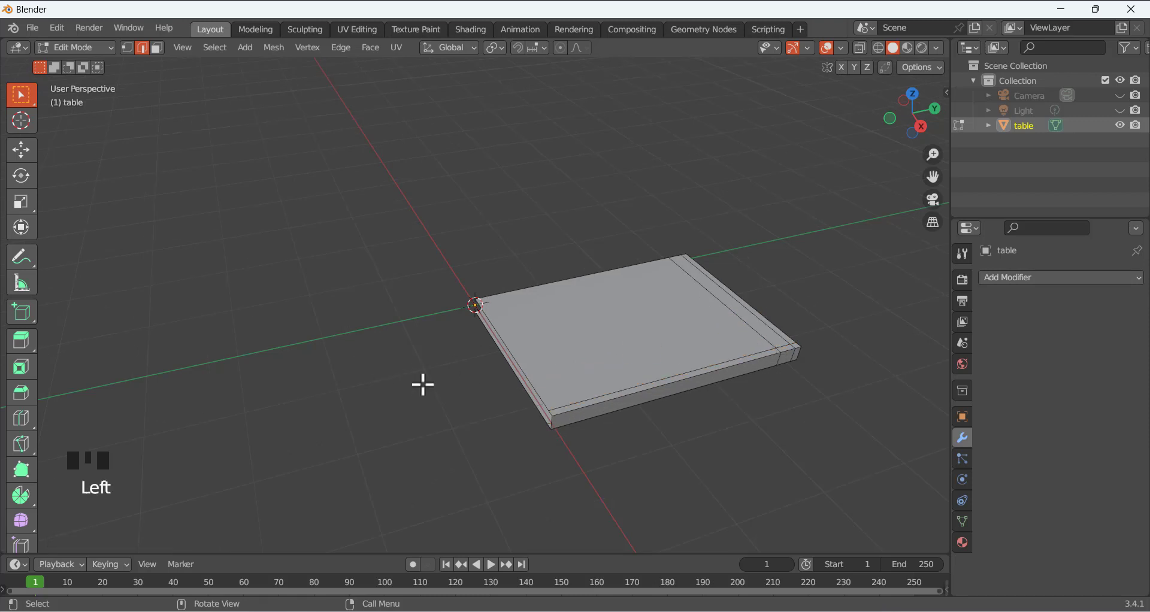
# Add a second loop cut parallel to the Y axis, slid about 0.87 toward the inner side of the cut near the +X edge
pyautogui.hotkey('ctrl', 'r')
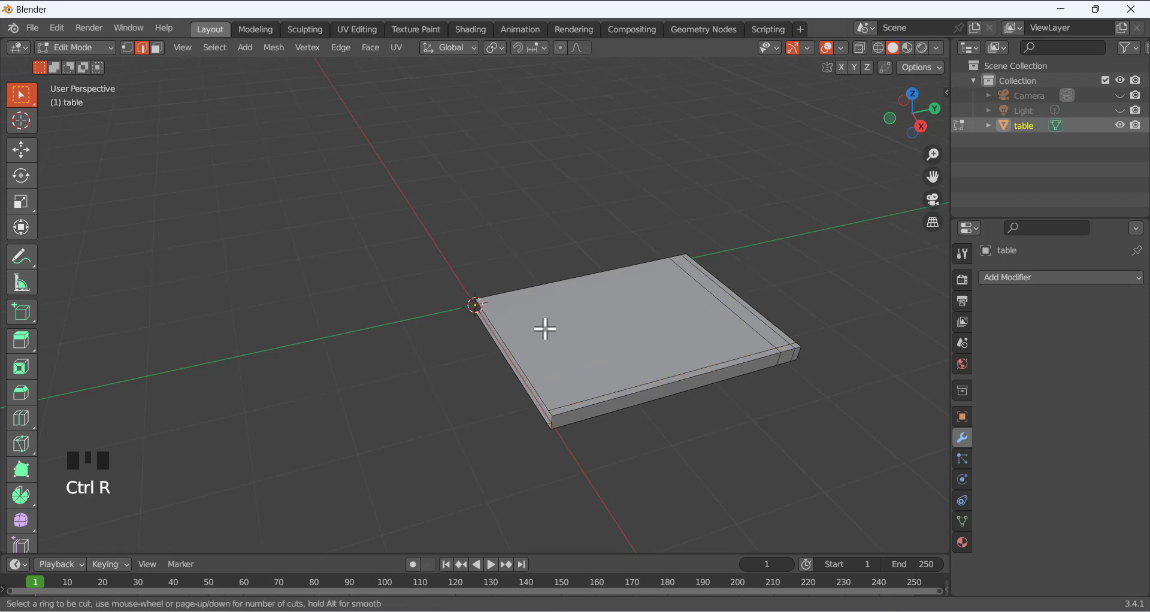
pyautogui.click(502, 347)
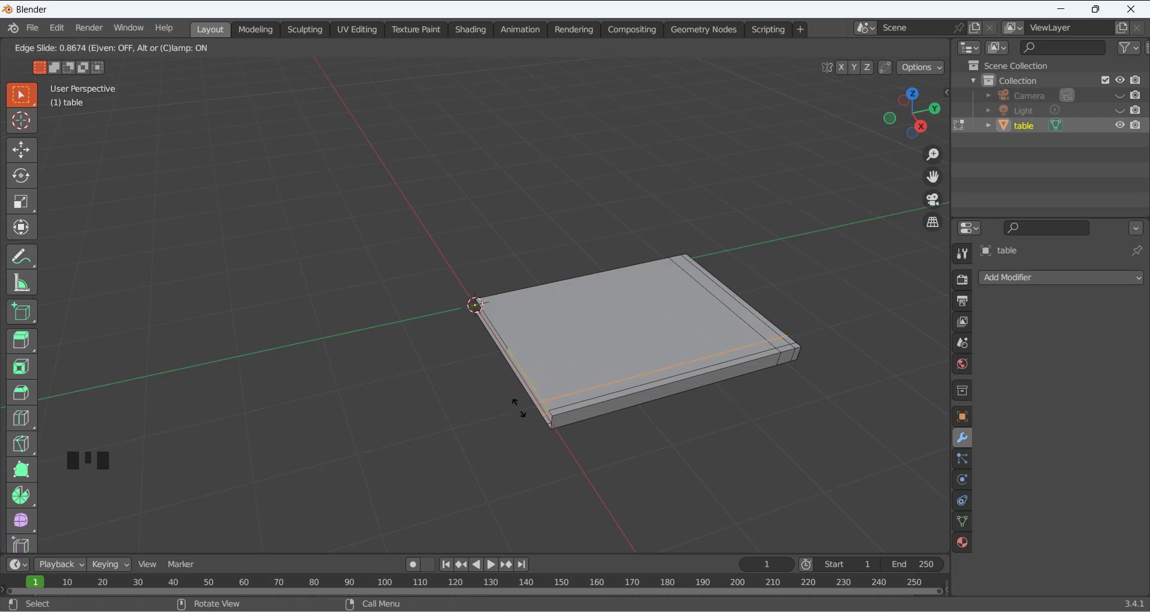
pyautogui.click(519, 406)
pyautogui.click(779, 389)
# In face select mode, extrude the small square face under the tabletop's outer corner downward along global Z to form a leg
pyautogui.moveTo(827, 369); pyautogui.dragTo(792, 190, button='middle')
pyautogui.click(792, 190)
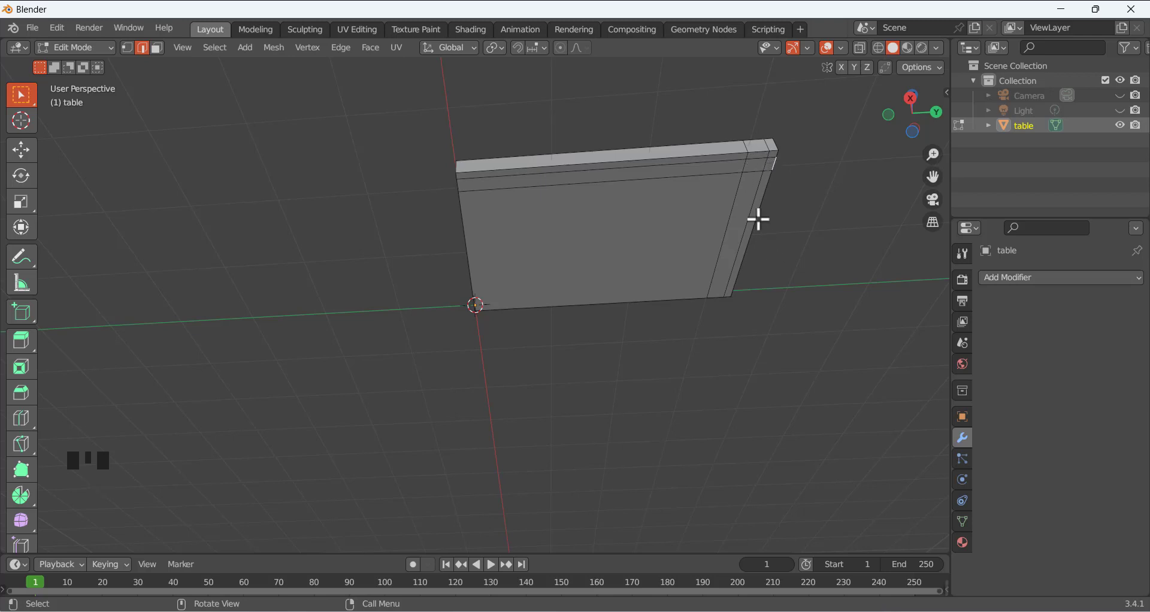
pyautogui.click(157, 48)
pyautogui.press('3')
pyautogui.click(753, 162)
pyautogui.press('e')
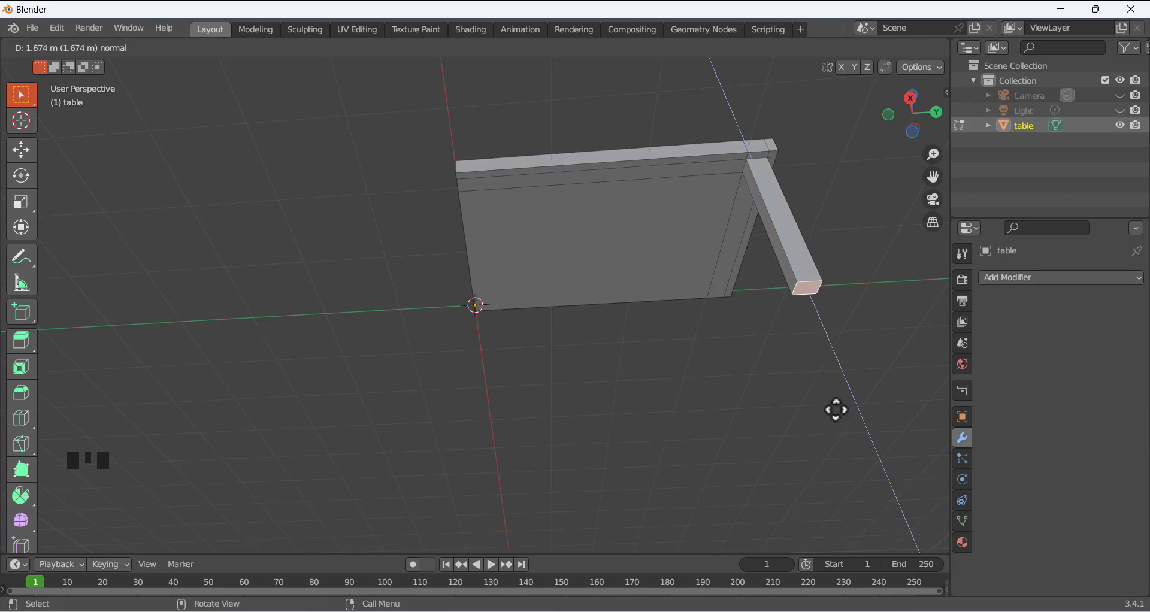
pyautogui.press('z')
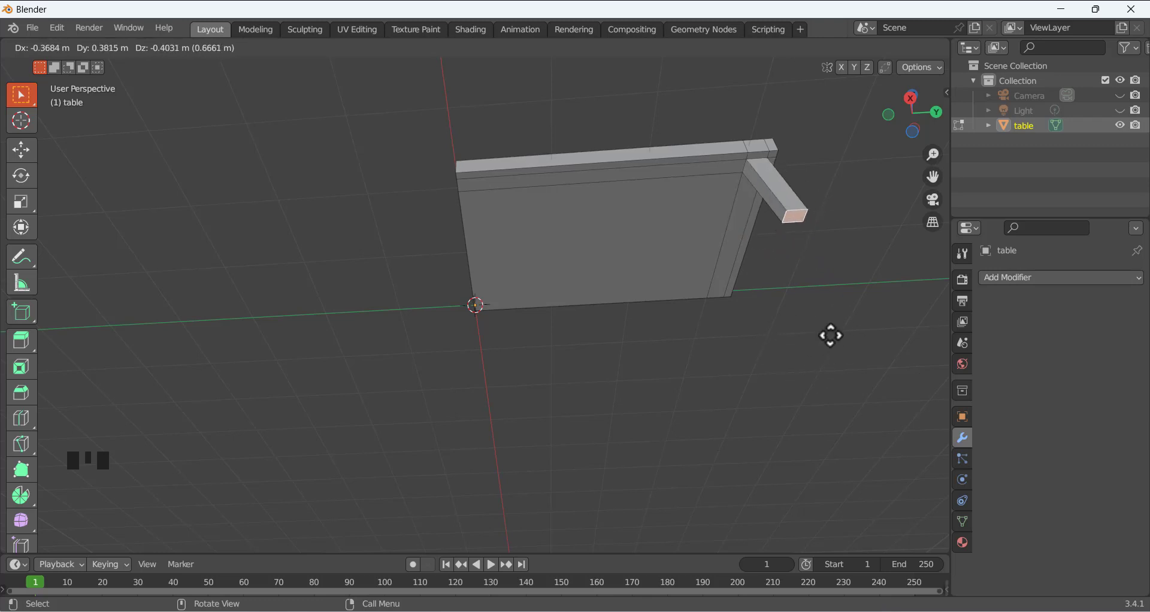
pyautogui.press('z')
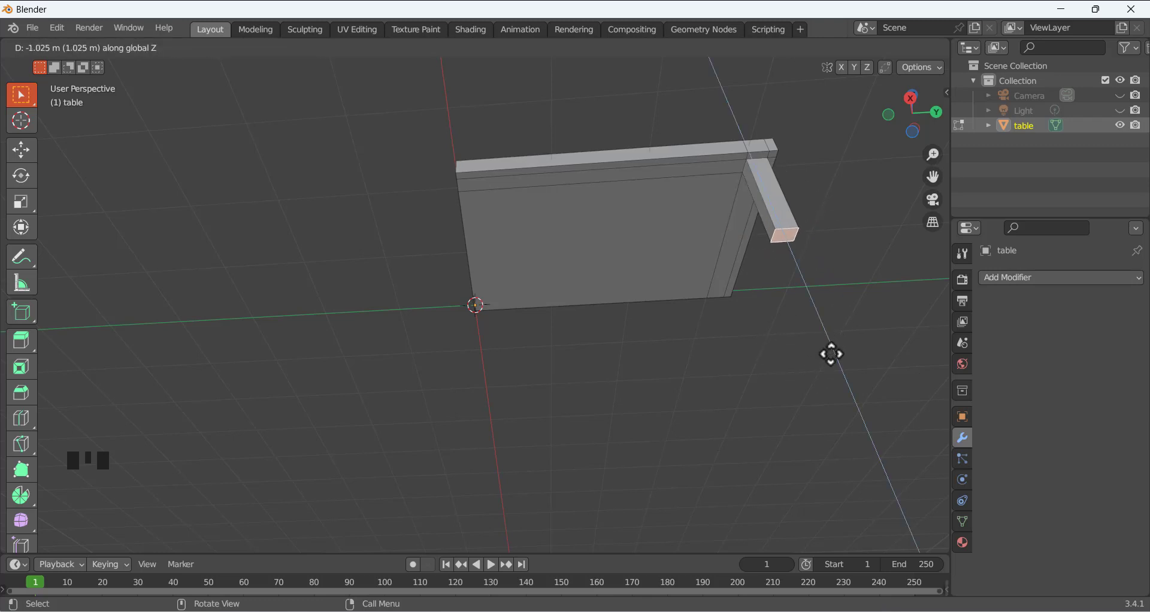
pyautogui.click(862, 421)
# Scale the leg's bottom face down to about half its size so the leg tapers toward the floor
pyautogui.moveTo(752, 209); pyautogui.dragTo(686, 208, button='middle')
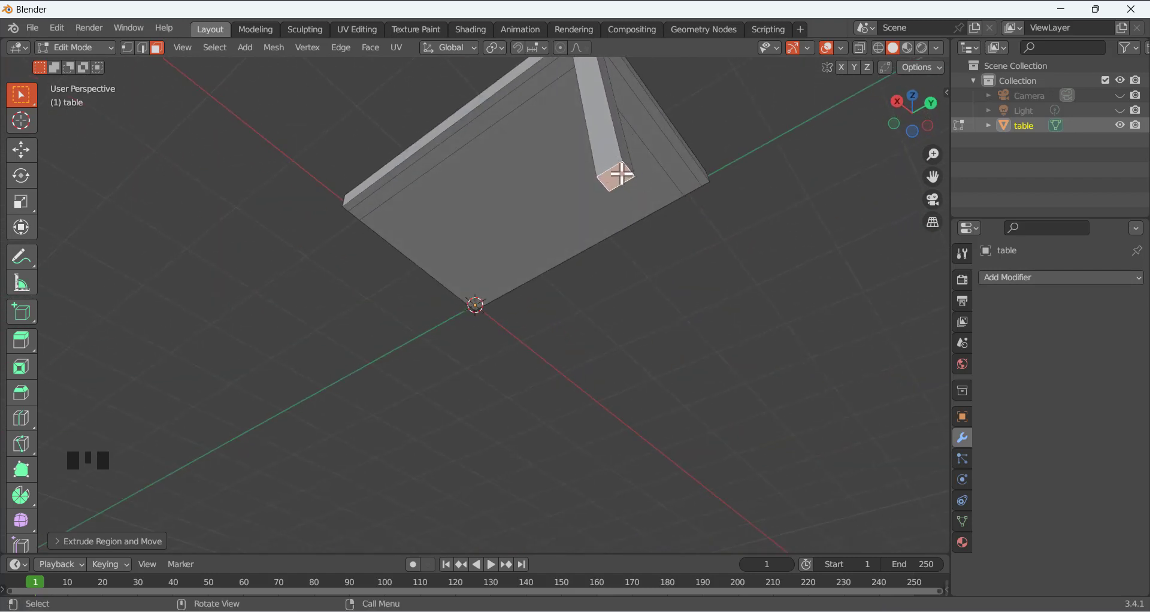
pyautogui.press('s')
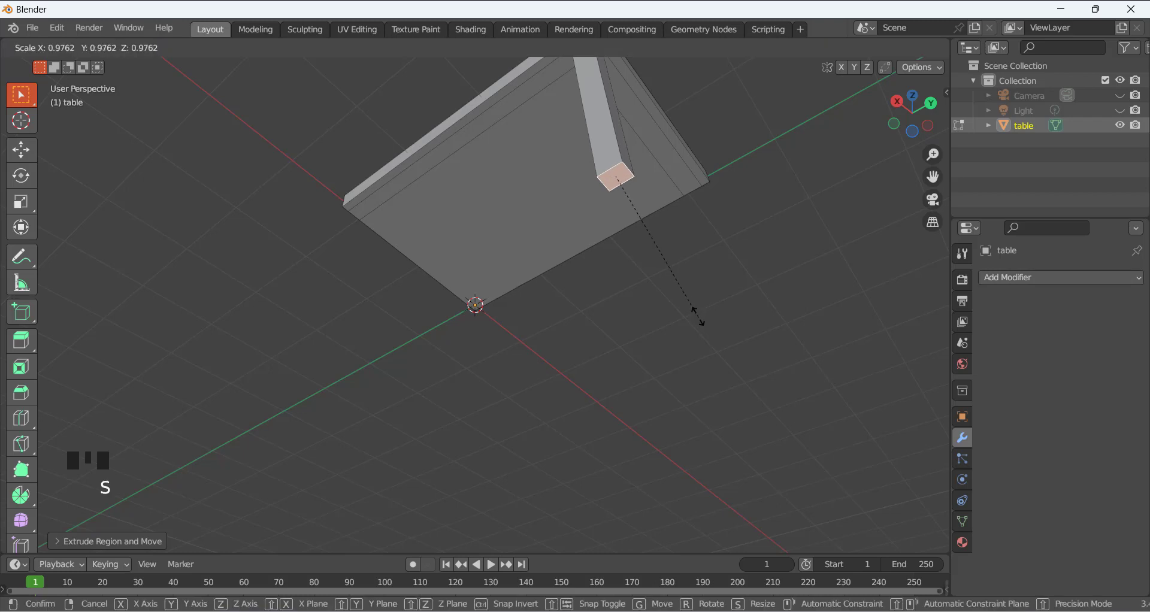
pyautogui.click(661, 257)
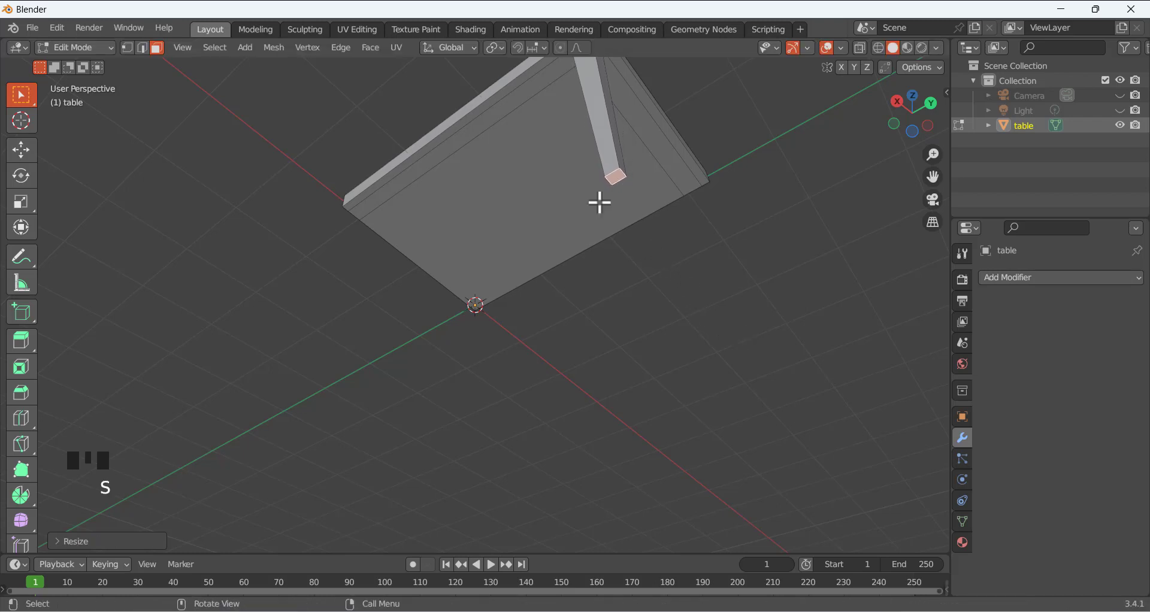
pyautogui.moveTo(598, 200); pyautogui.dragTo(704, 313, button='middle')
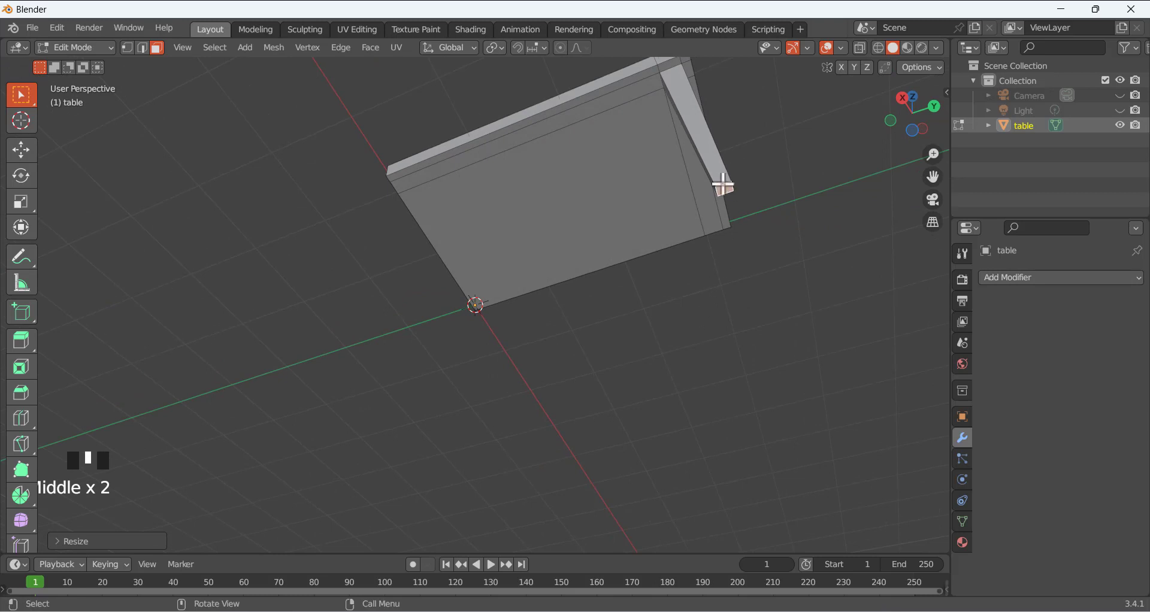
pyautogui.moveTo(609, 138); pyautogui.dragTo(638, 245, button='middle')
pyautogui.moveTo(539, 226); pyautogui.dragTo(601, 234, button='middle')
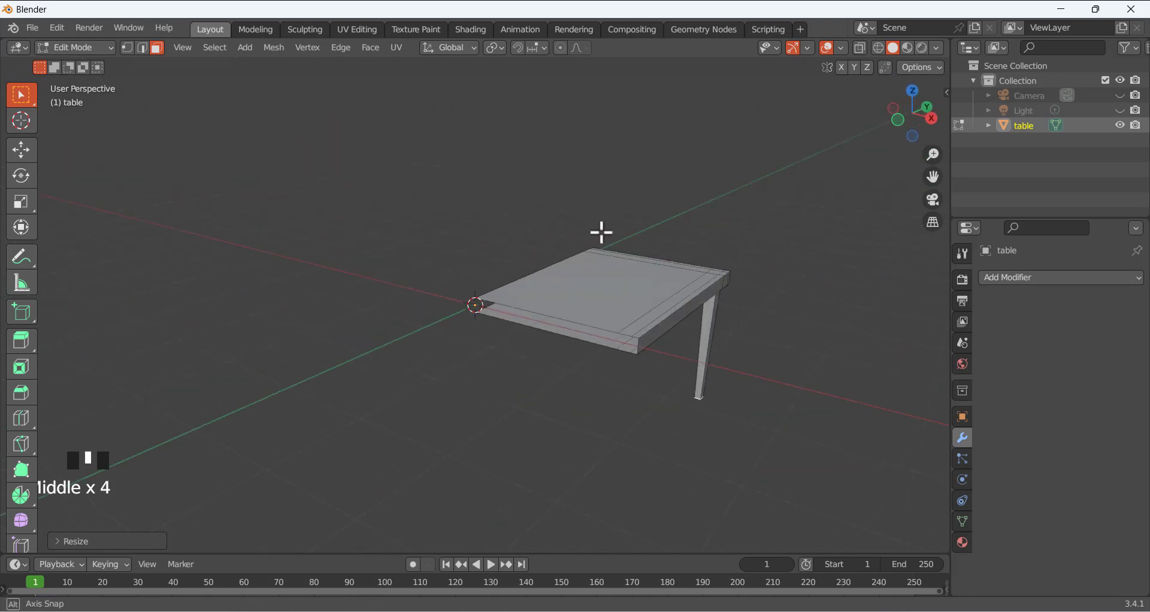
# Return to Object Mode, add a Mirror modifier to the table and mirror it on both the X and Y axes
pyautogui.click(85, 51)
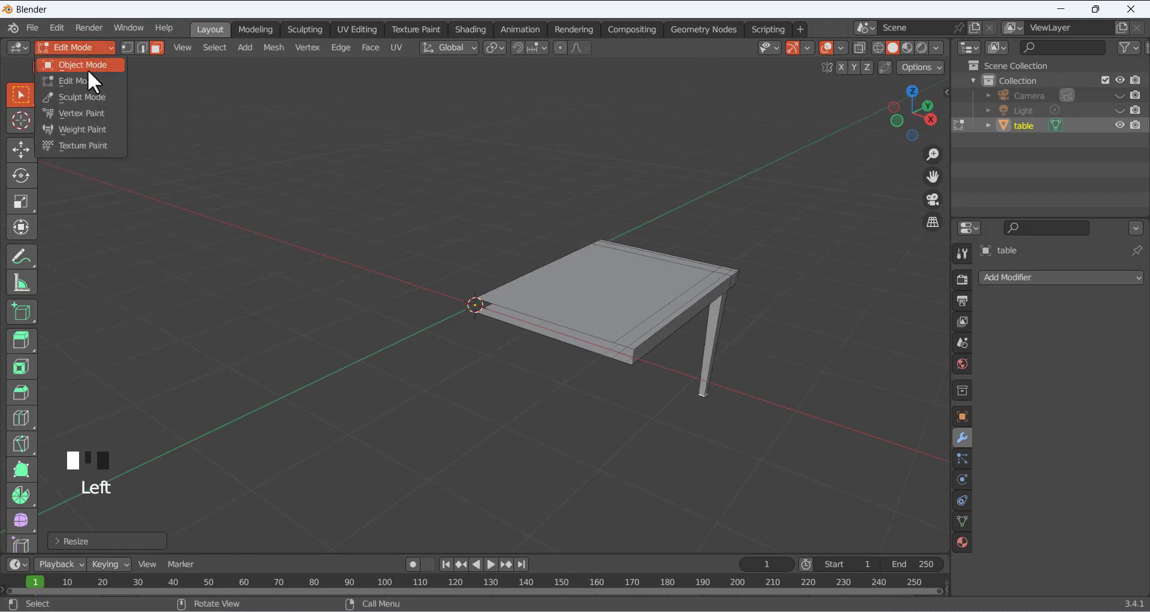
pyautogui.click(88, 65)
pyautogui.moveTo(538, 302); pyautogui.dragTo(501, 298, button='middle')
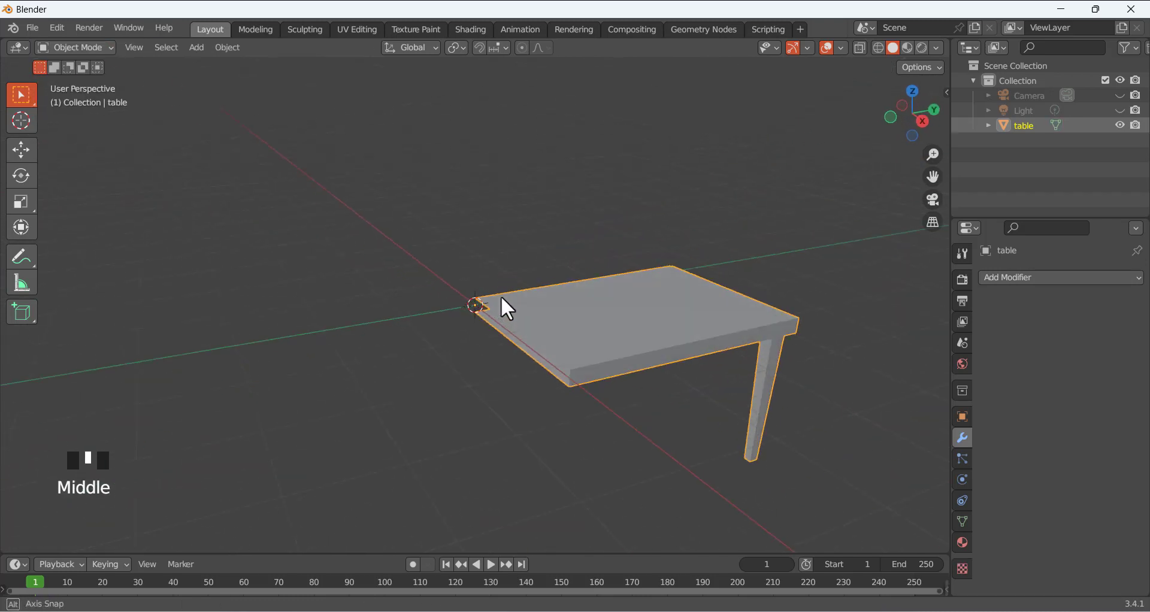
pyautogui.moveTo(630, 369); pyautogui.dragTo(664, 317, button='middle')
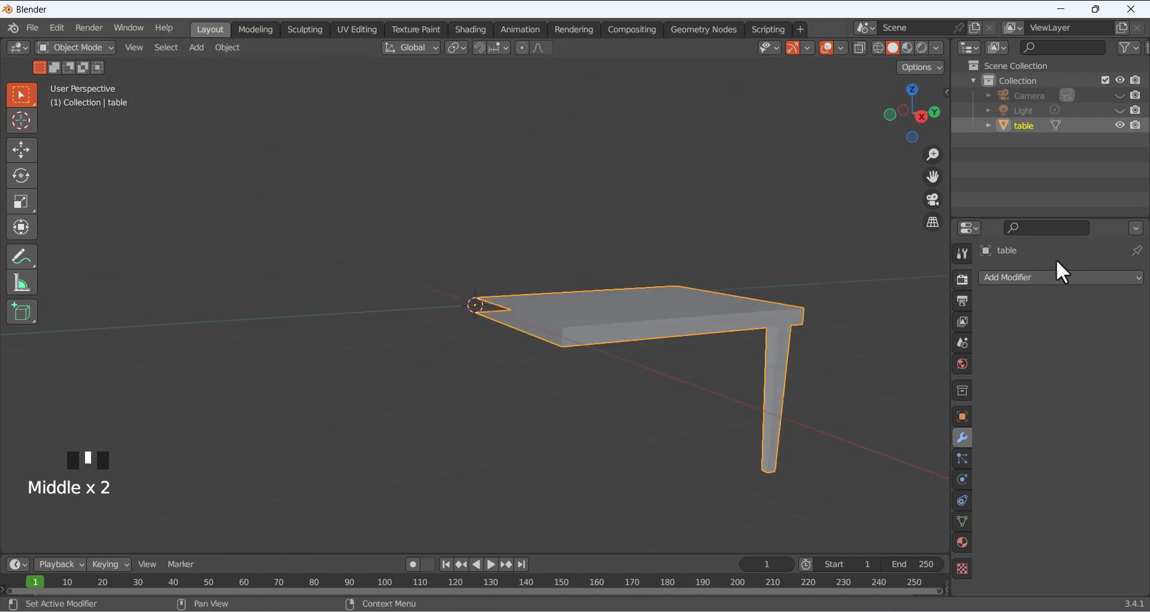
pyautogui.click(1045, 276)
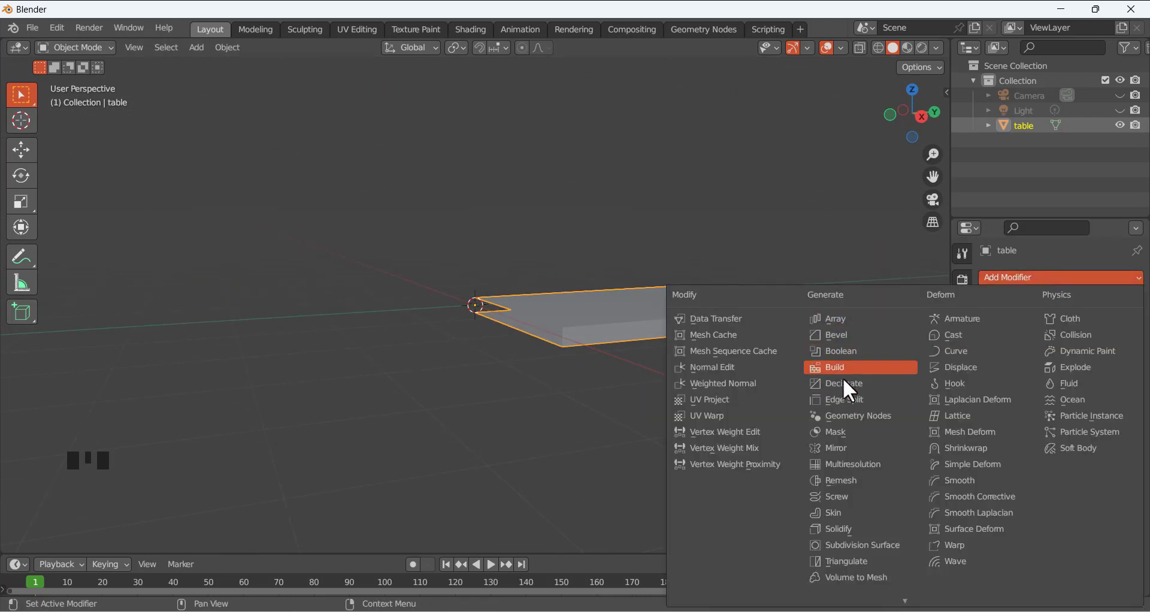
pyautogui.click(844, 447)
pyautogui.moveTo(620, 299)
pyautogui.mouseDown(button='middle')
pyautogui.moveTo(677, 361)
pyautogui.moveTo(617, 304)
pyautogui.mouseUp(button='middle')
pyautogui.click(1081, 326)
pyautogui.moveTo(521, 300); pyautogui.dragTo(407, 260, button='middle')
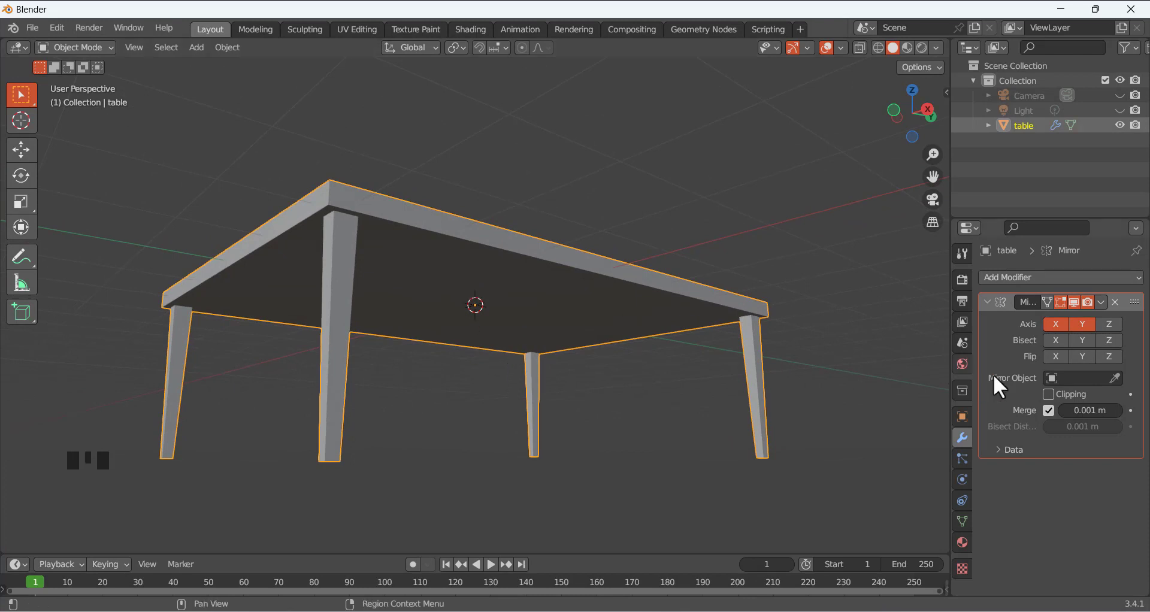
# Examine the mirrored table's top, underside and four legs from several angles, and deselect the table
pyautogui.moveTo(620, 243); pyautogui.dragTo(593, 317, button='middle')
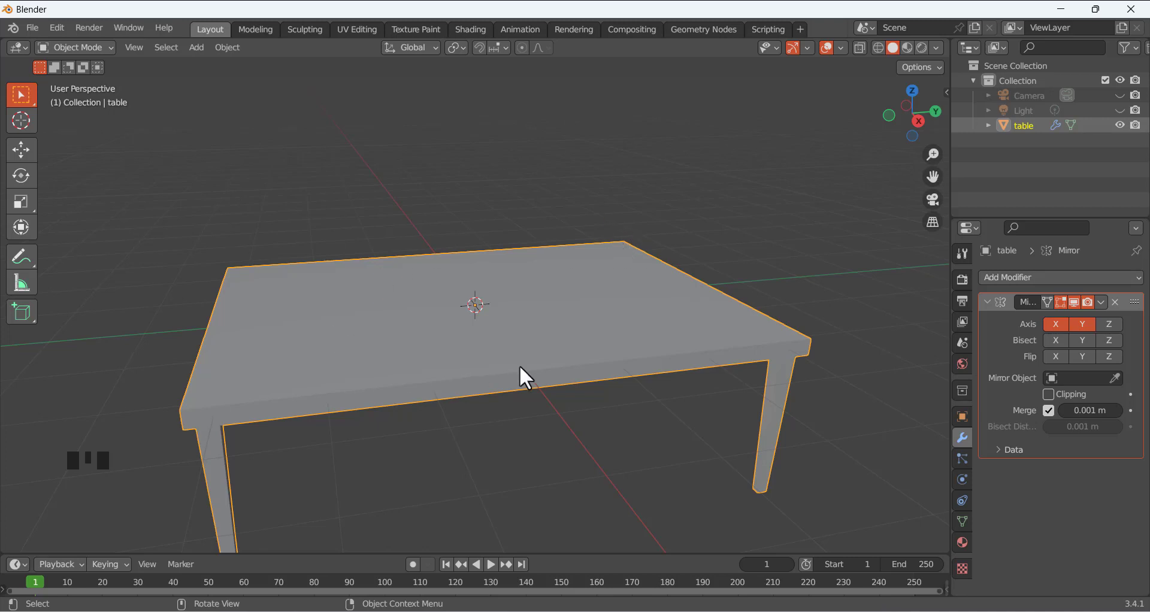
pyautogui.moveTo(824, 355); pyautogui.dragTo(448, 318, button='middle')
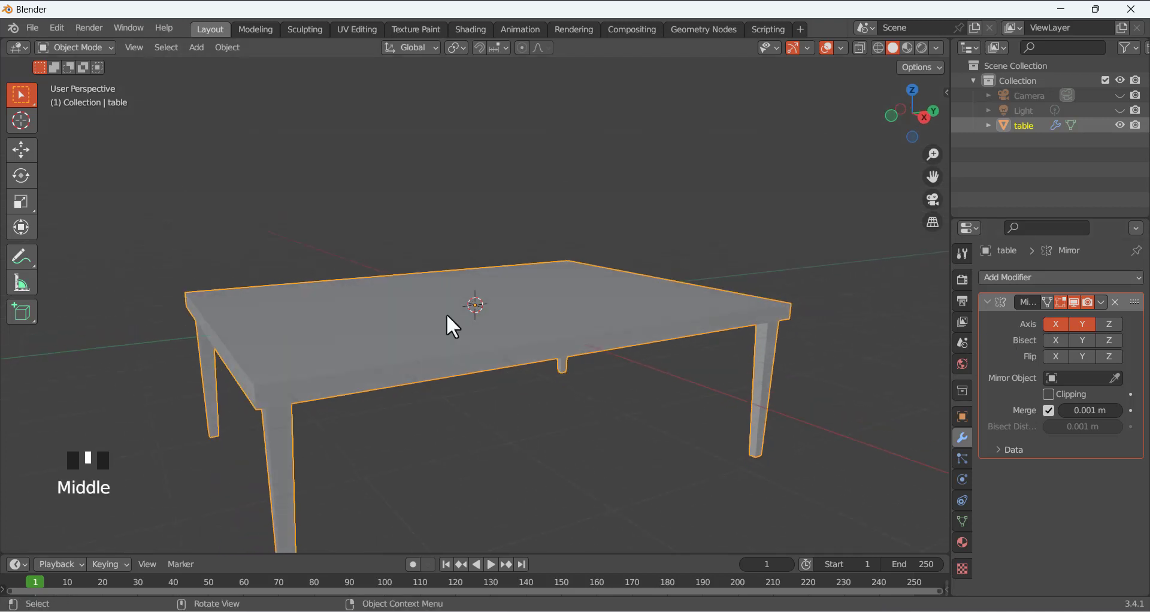
pyautogui.moveTo(299, 407); pyautogui.dragTo(234, 286, button='middle')
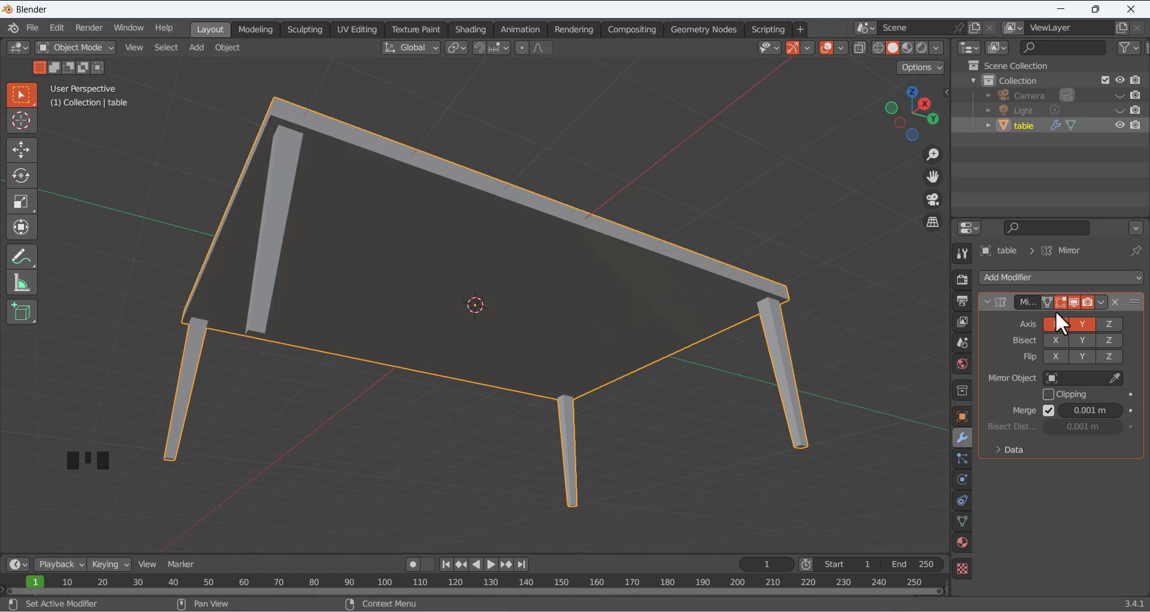
pyautogui.moveTo(485, 154); pyautogui.dragTo(470, 249, button='middle')
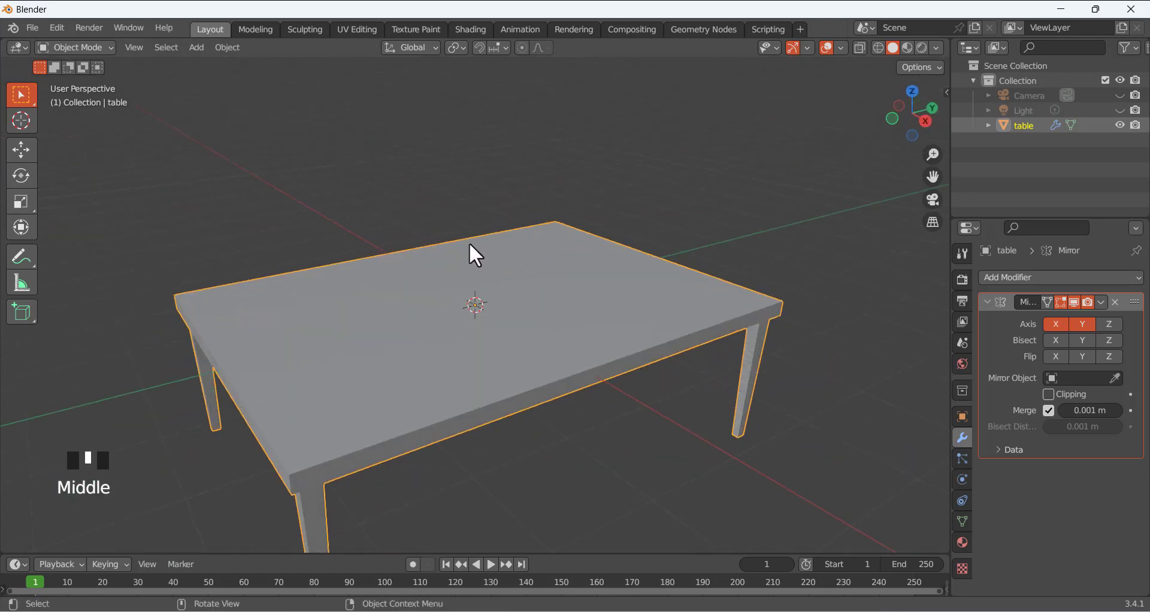
pyautogui.scroll(-4, 437, 254)
pyautogui.scroll(3, 449, 339)
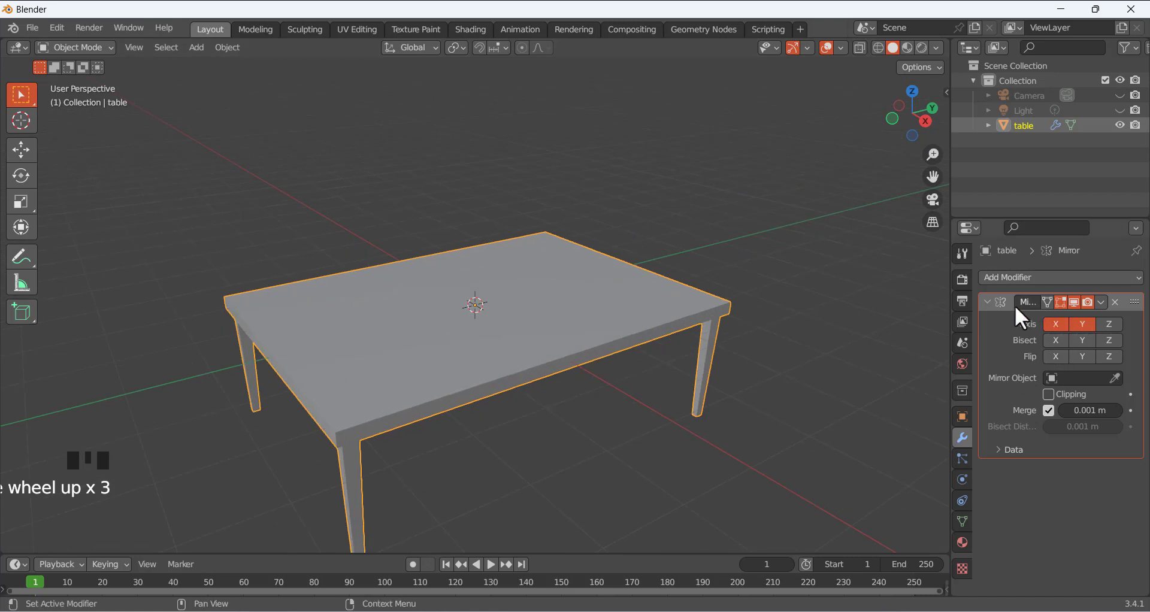
pyautogui.click(1101, 303)
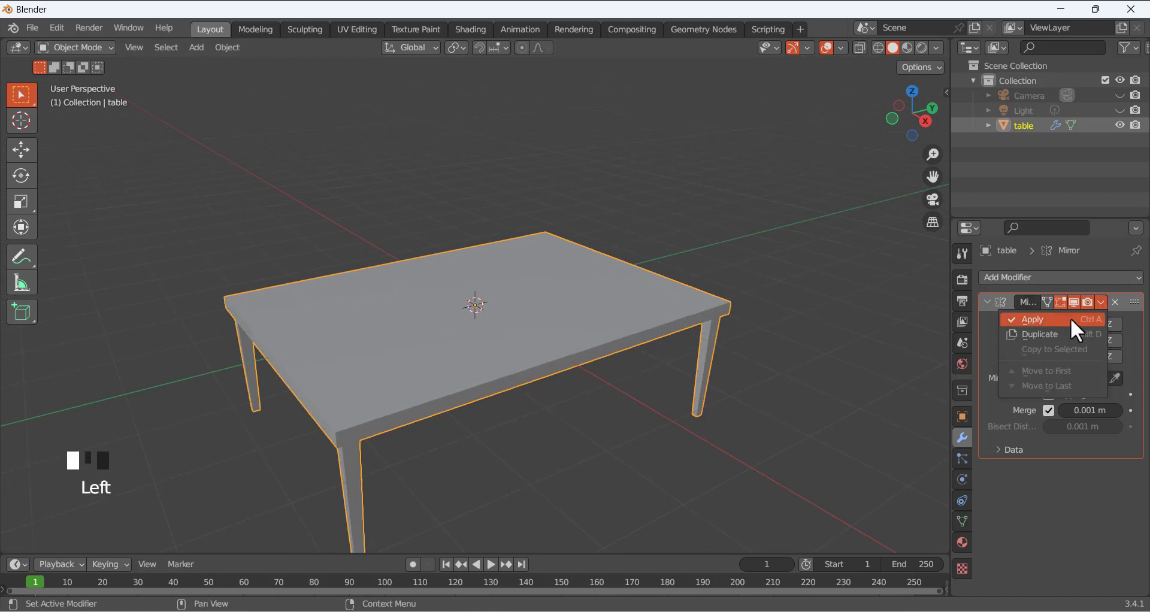
pyautogui.click(857, 327)
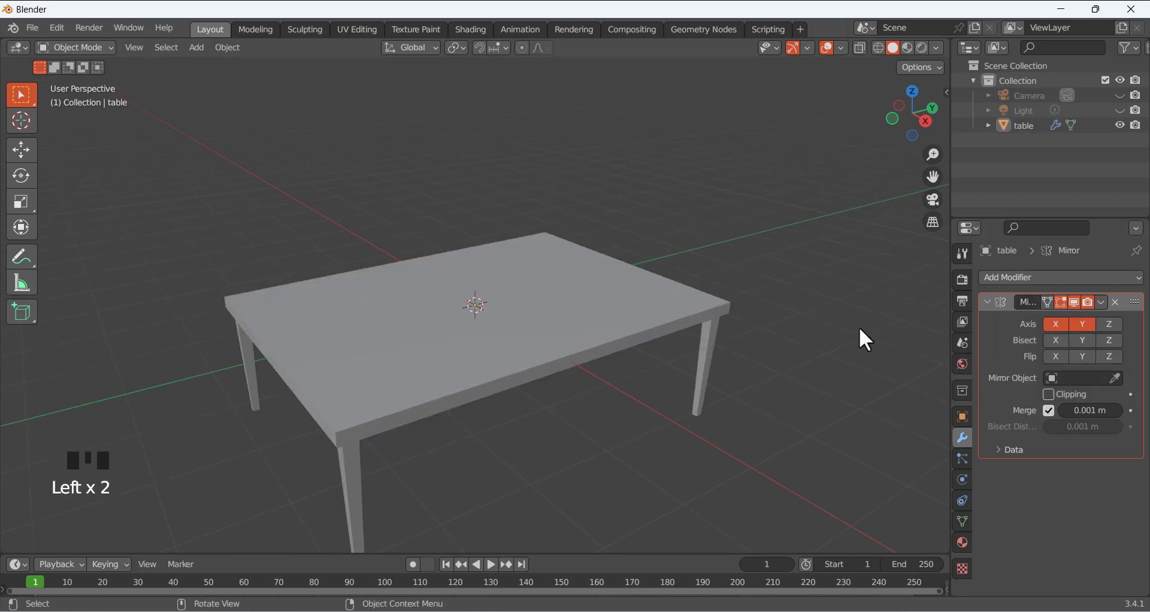
pyautogui.moveTo(857, 329); pyautogui.dragTo(818, 315, button='middle')
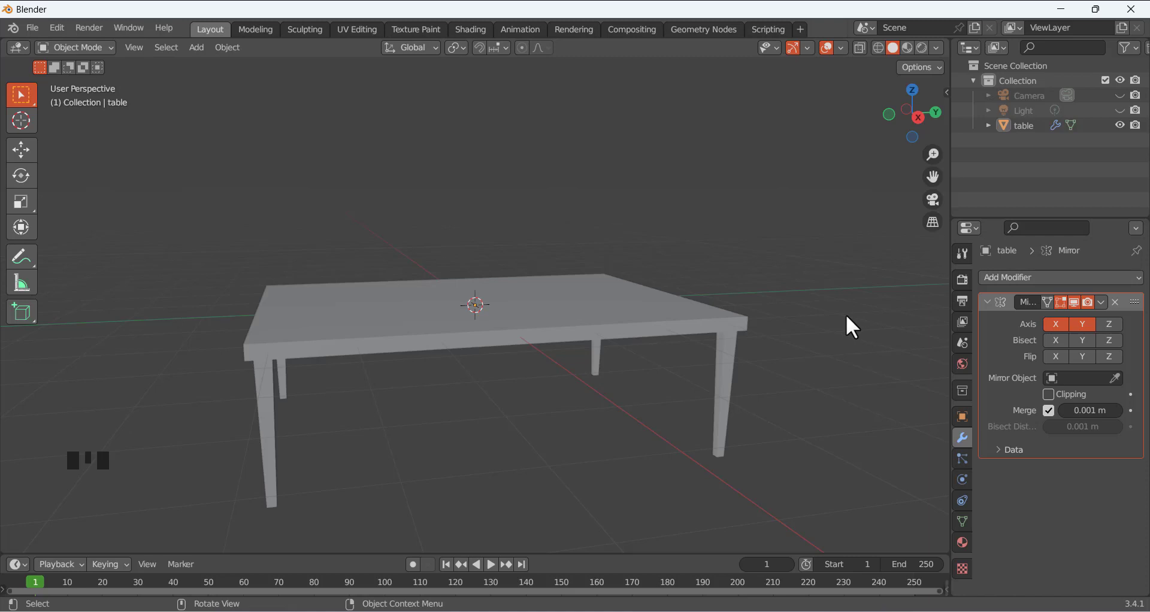
# Apply the Mirror modifier to the table
pyautogui.click(1101, 303)
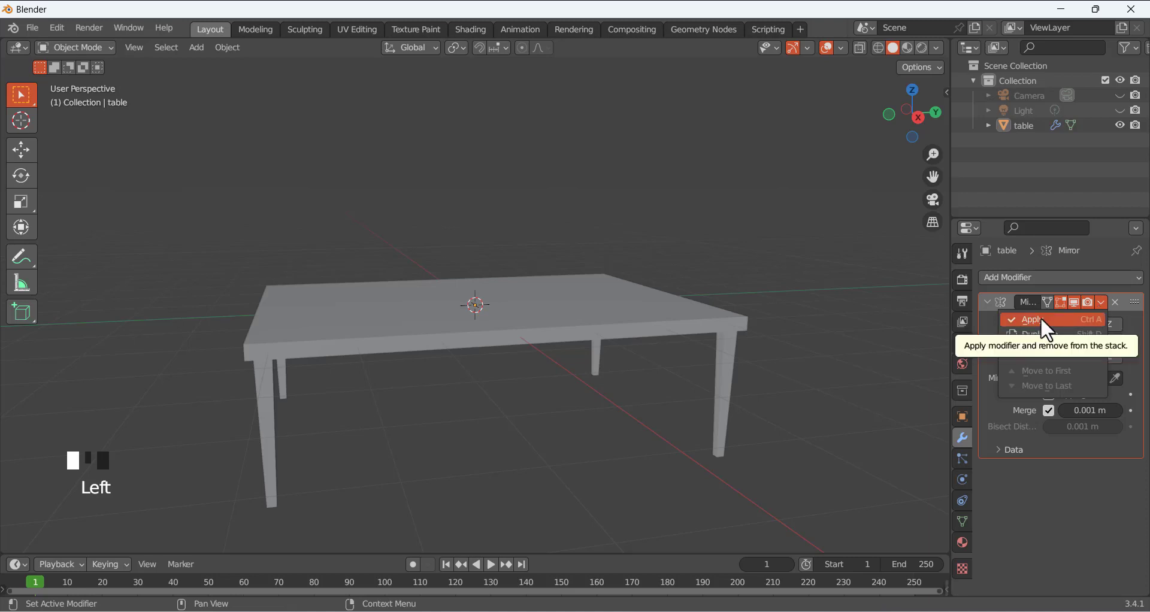
pyautogui.click(1101, 303)
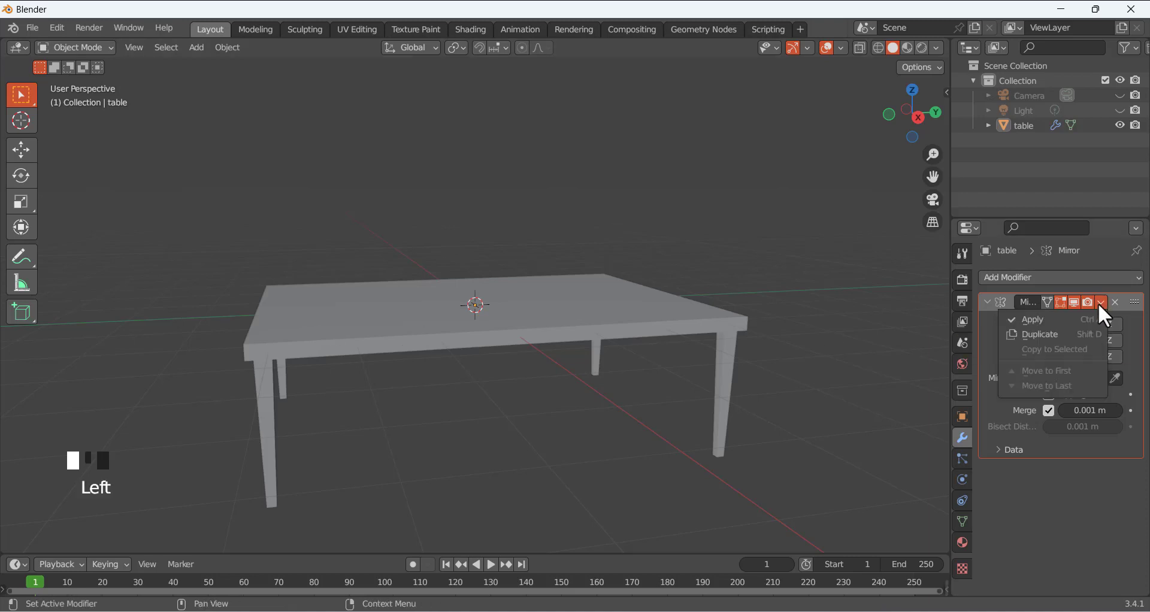
pyautogui.click(1058, 321)
# Add a cube mesh and move it about 6.54 m along Y so it stands clear beside the table
pyautogui.scroll(-3, 432, 293)
pyautogui.moveTo(432, 293); pyautogui.dragTo(495, 328, button='middle')
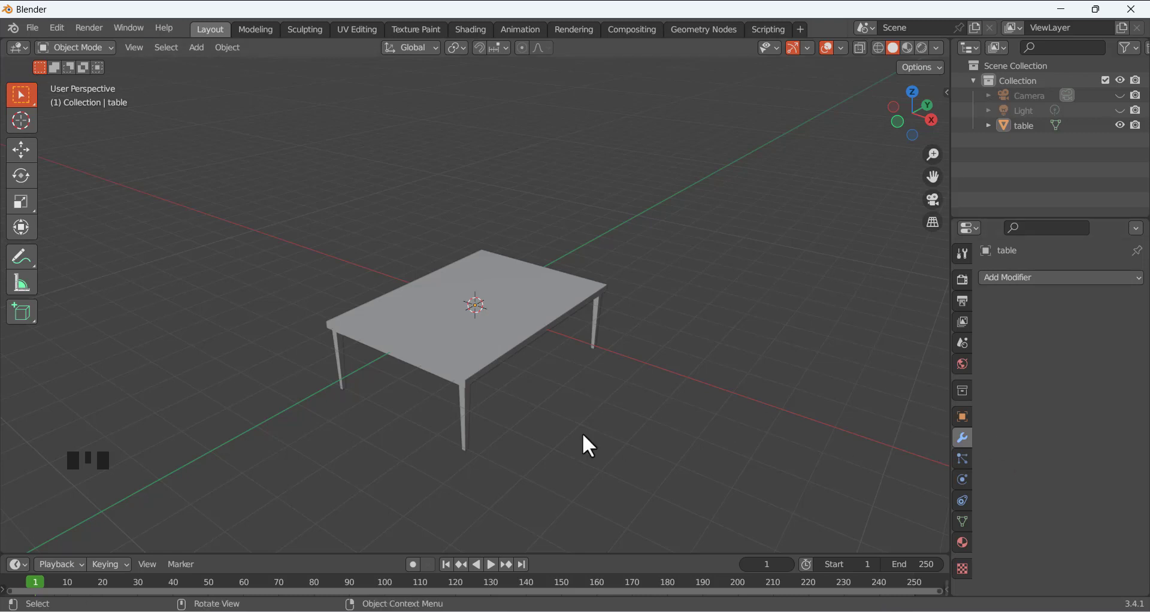
pyautogui.moveTo(580, 404); pyautogui.dragTo(382, 358, button='middle')
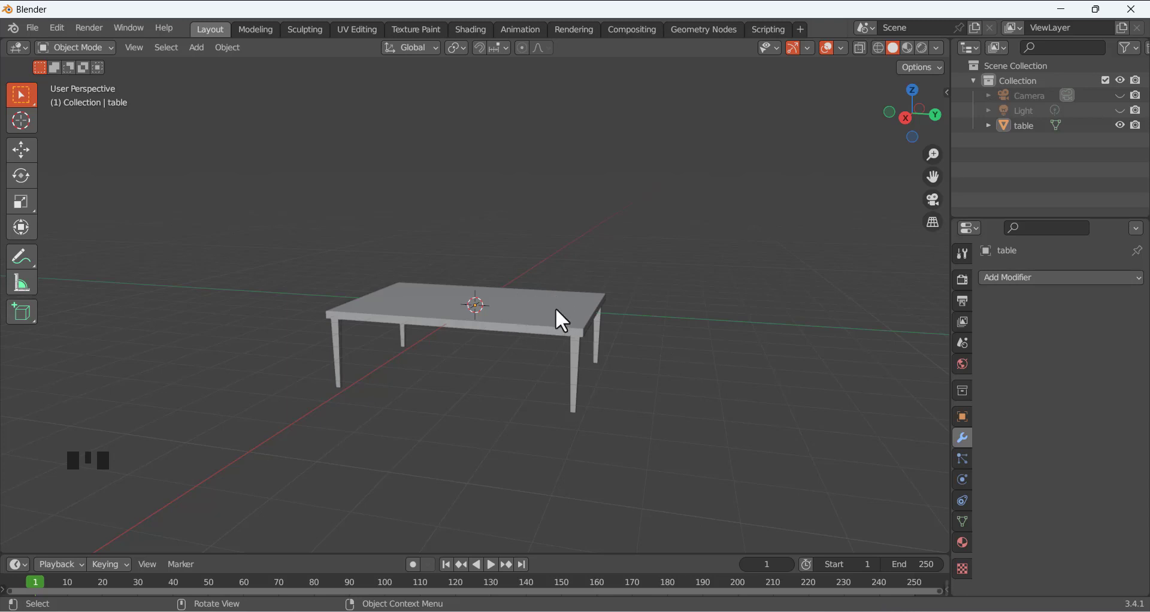
pyautogui.click(459, 384)
pyautogui.moveTo(447, 386); pyautogui.dragTo(486, 286, button='middle')
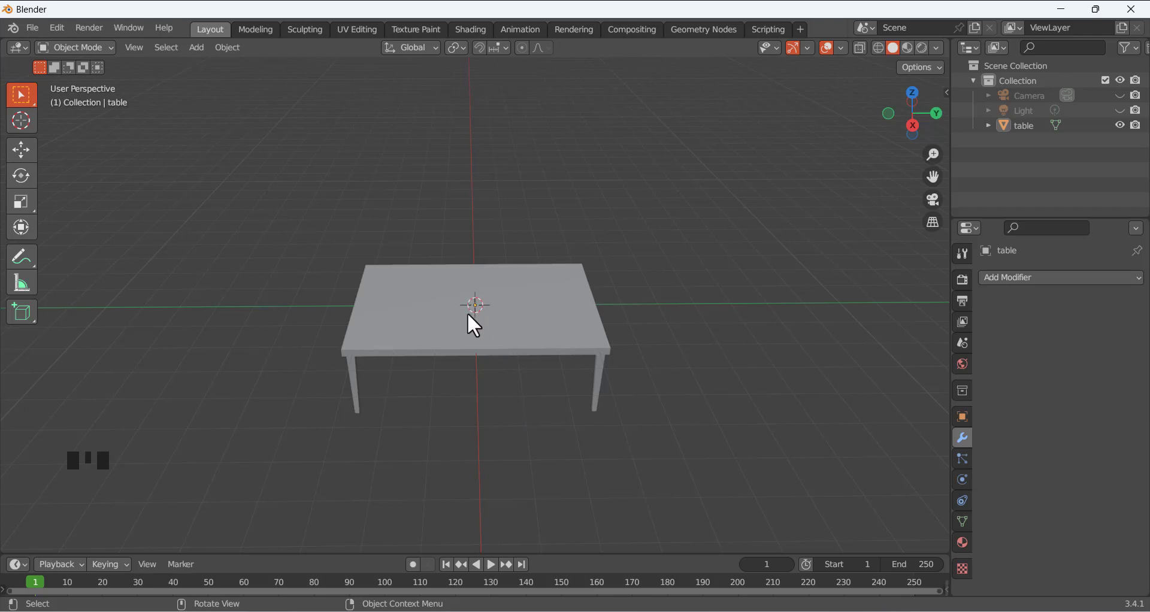
pyautogui.hotkey('shift', 'a')
pyautogui.moveTo(467, 315)
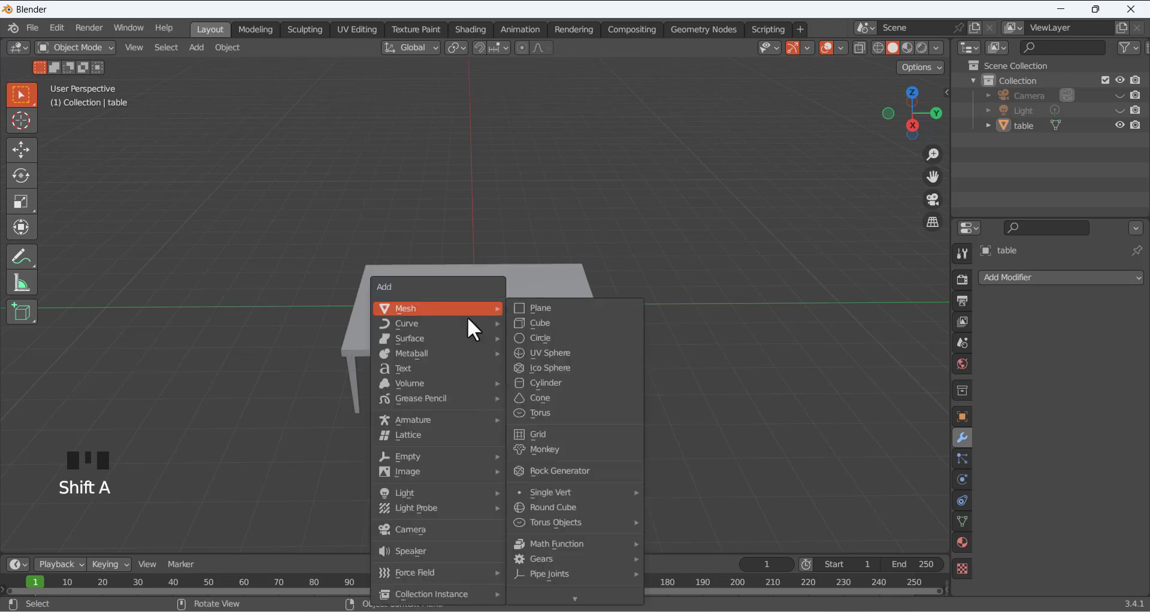
pyautogui.click(542, 324)
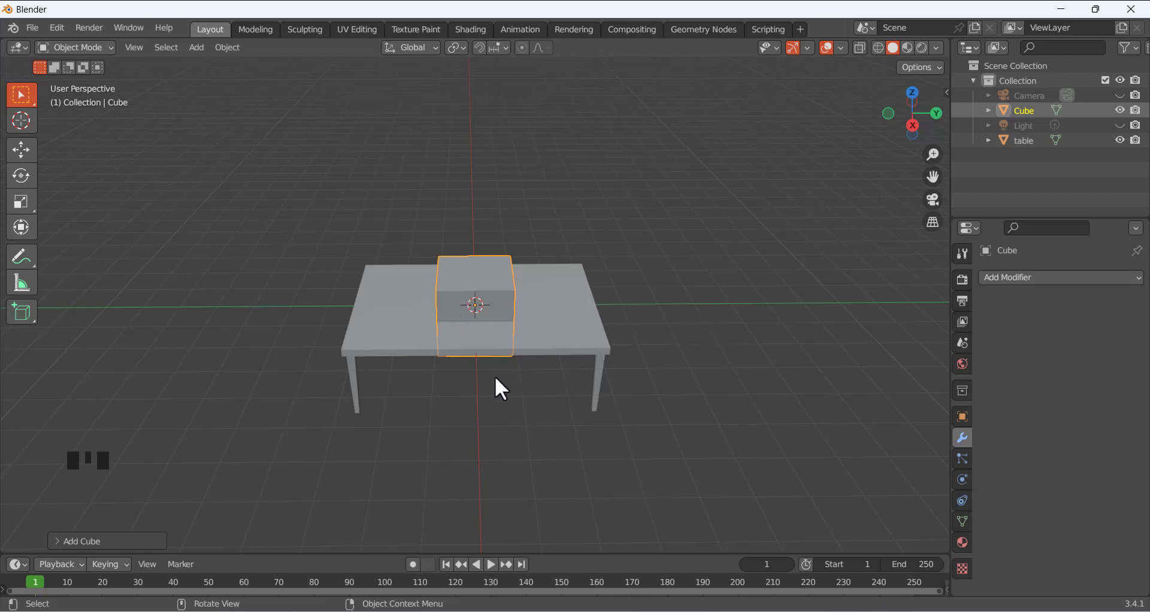
pyautogui.press('g')
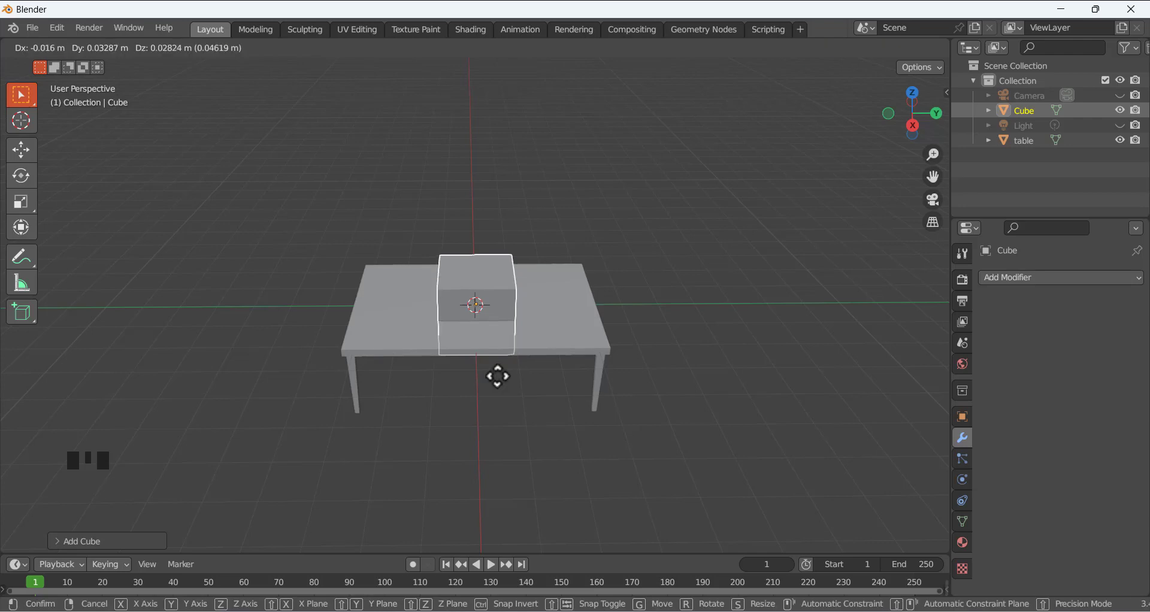
pyautogui.press('y')
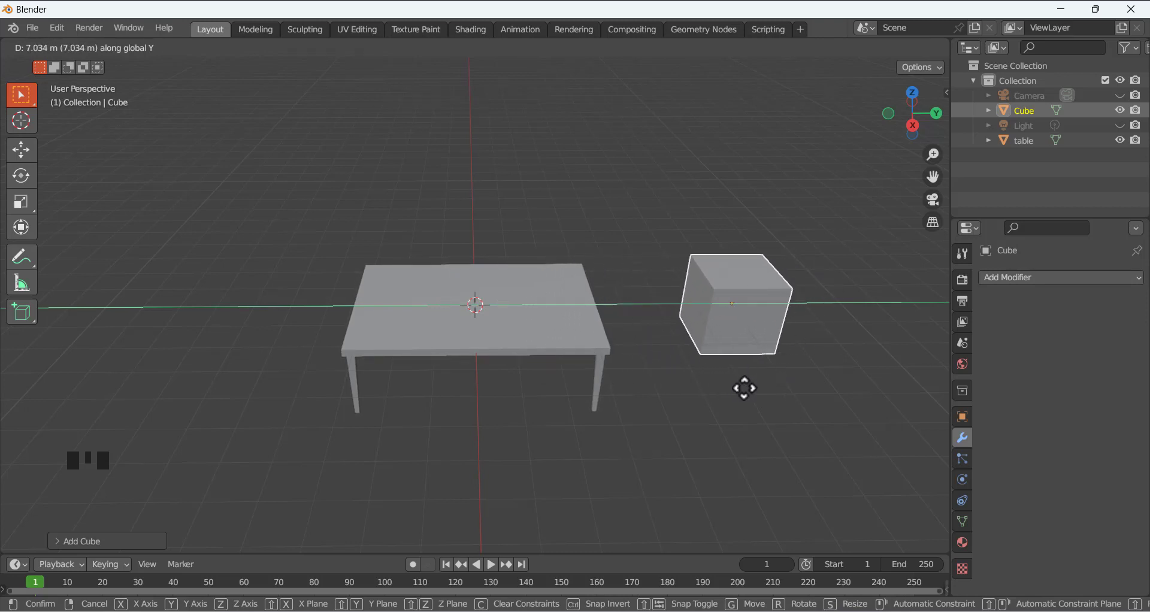
pyautogui.click(721, 406)
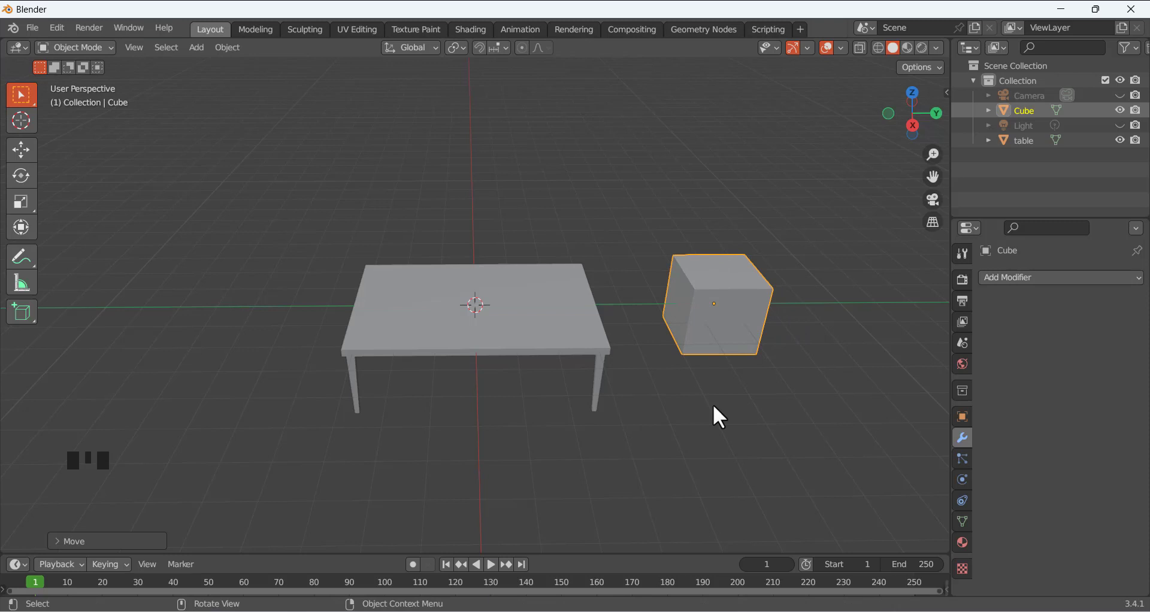
# Flatten the cube into a thin slab by scaling it along Z to a factor of 0.087
pyautogui.press('s')
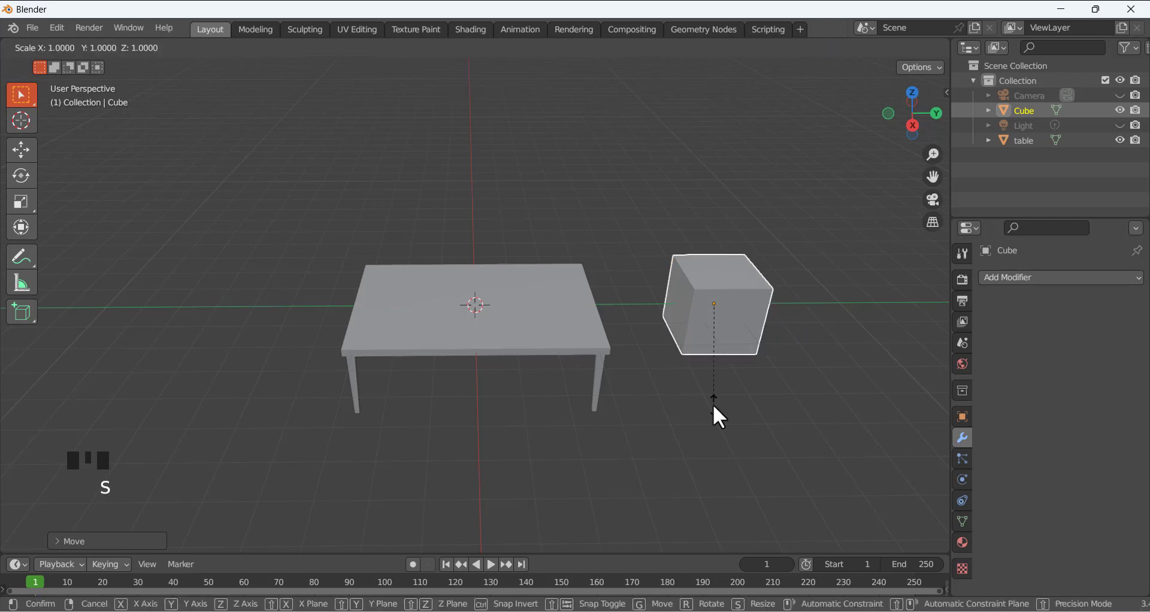
pyautogui.press('z')
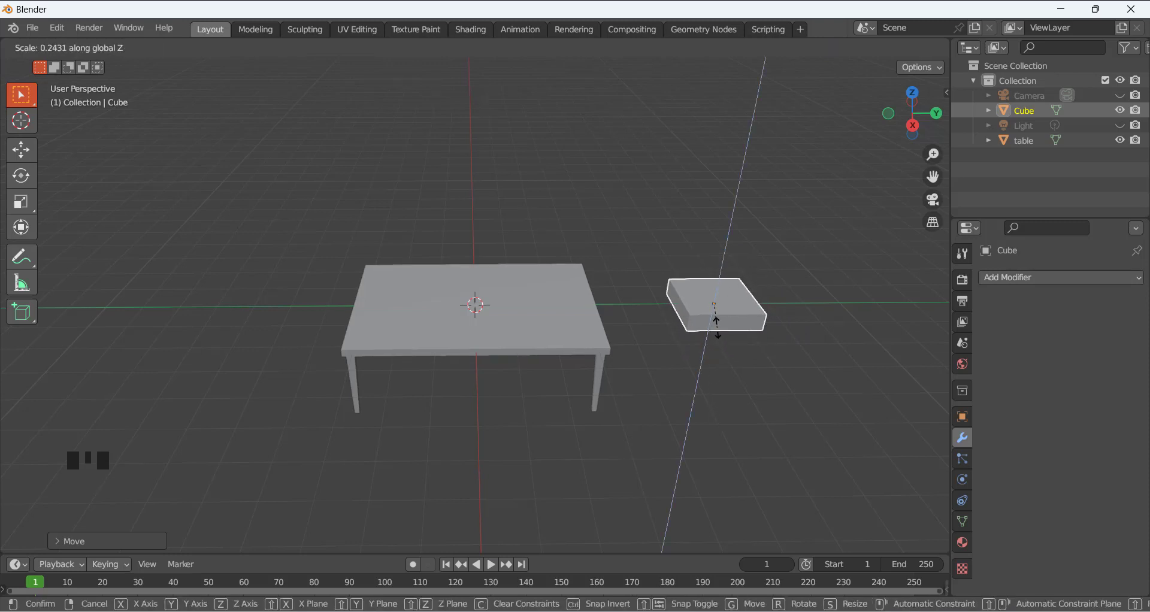
pyautogui.click(716, 349)
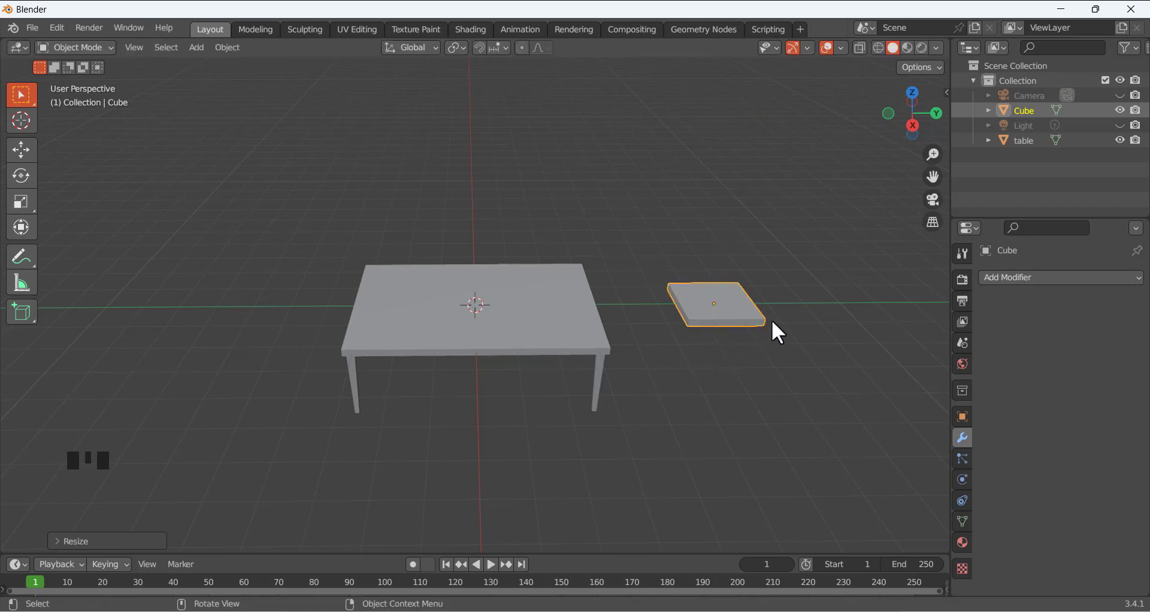
pyautogui.moveTo(772, 321); pyautogui.dragTo(788, 291, button='middle')
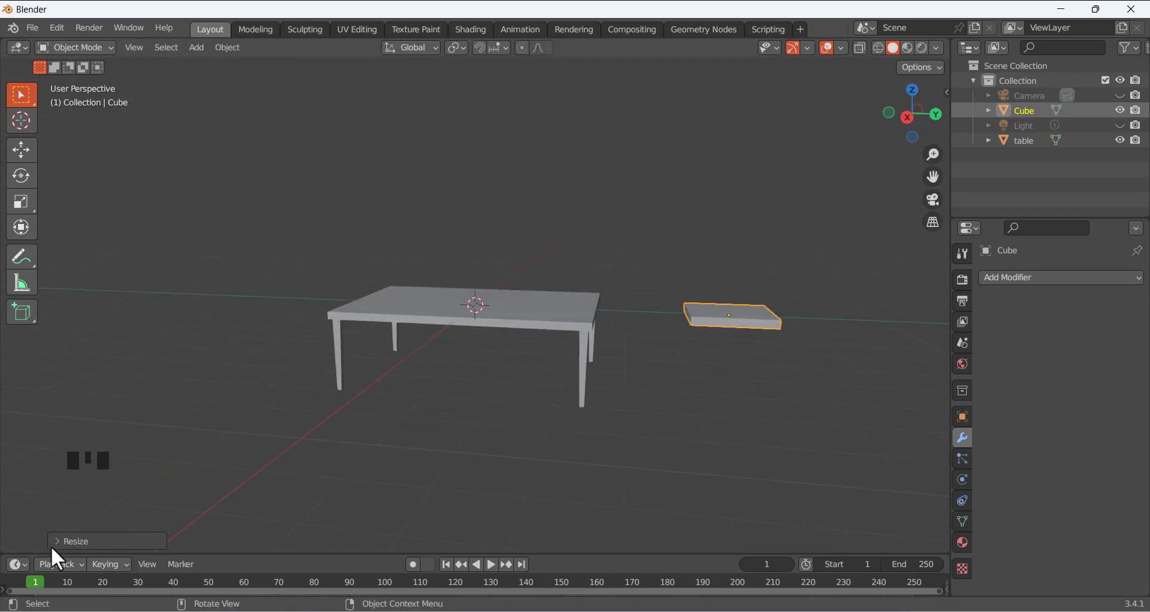
pyautogui.click(71, 540)
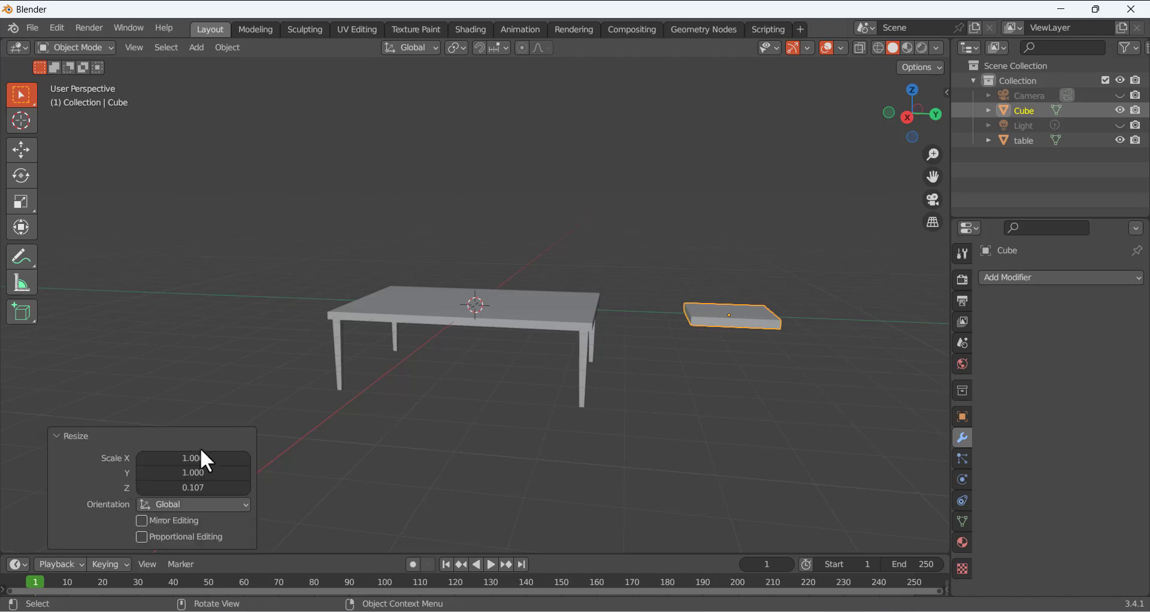
pyautogui.moveTo(185, 488)
pyautogui.mouseDown()
pyautogui.moveTo(206, 488)
pyautogui.moveTo(181, 488)
pyautogui.mouseUp()
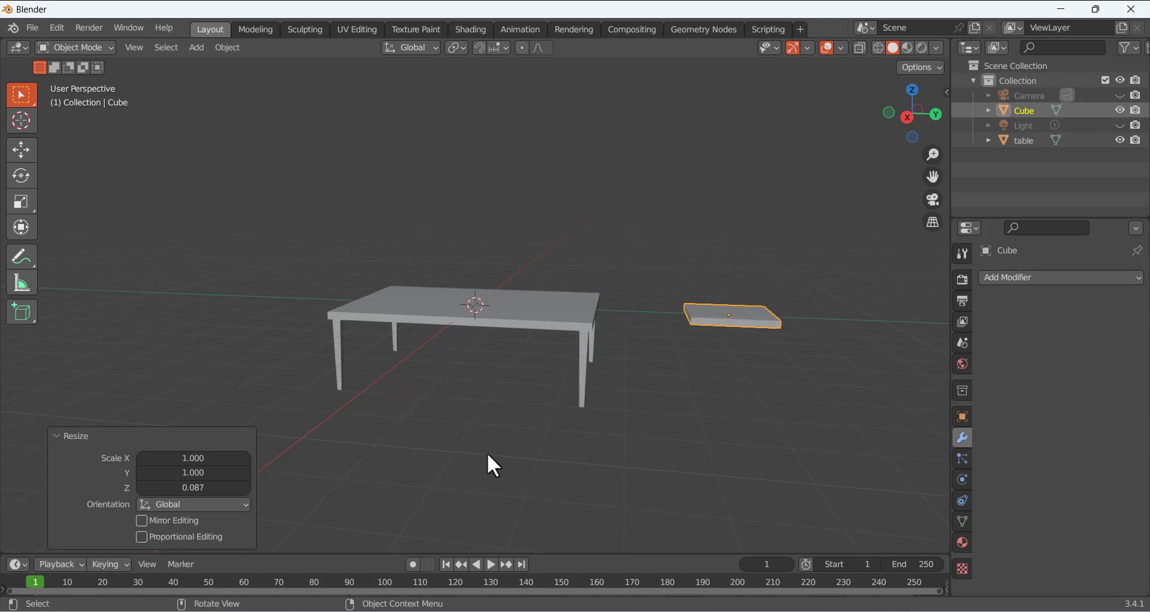
# Apply the slab's scale, display its transform values and deselect it
pyautogui.click(652, 336)
pyautogui.moveTo(653, 335); pyautogui.dragTo(725, 368, button='middle')
pyautogui.click(698, 363)
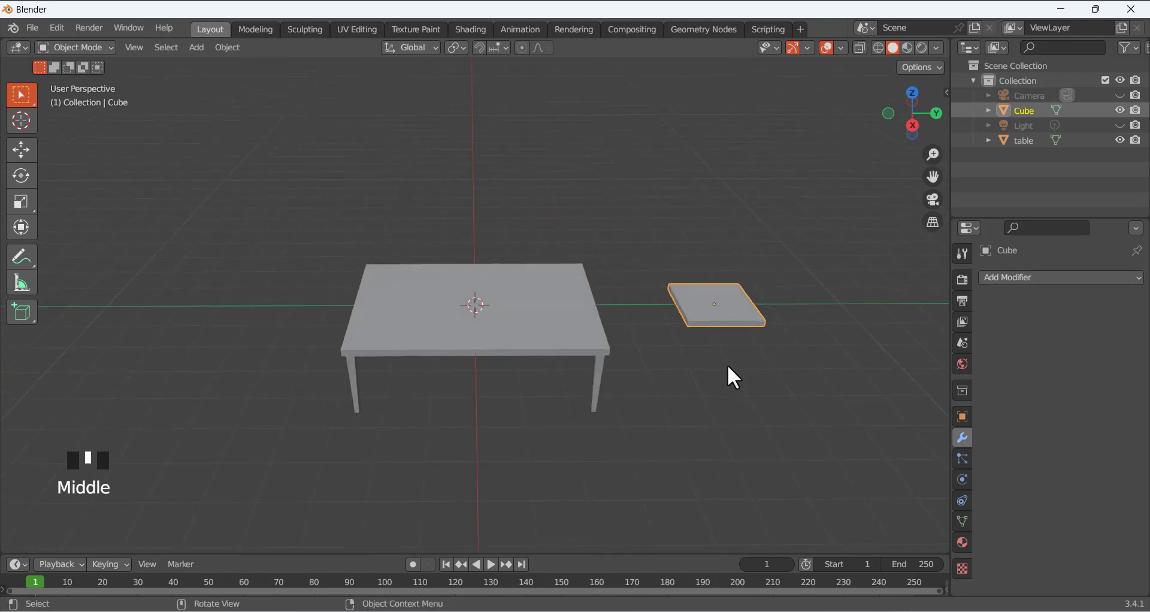
pyautogui.hotkey('ctrl', 'a')
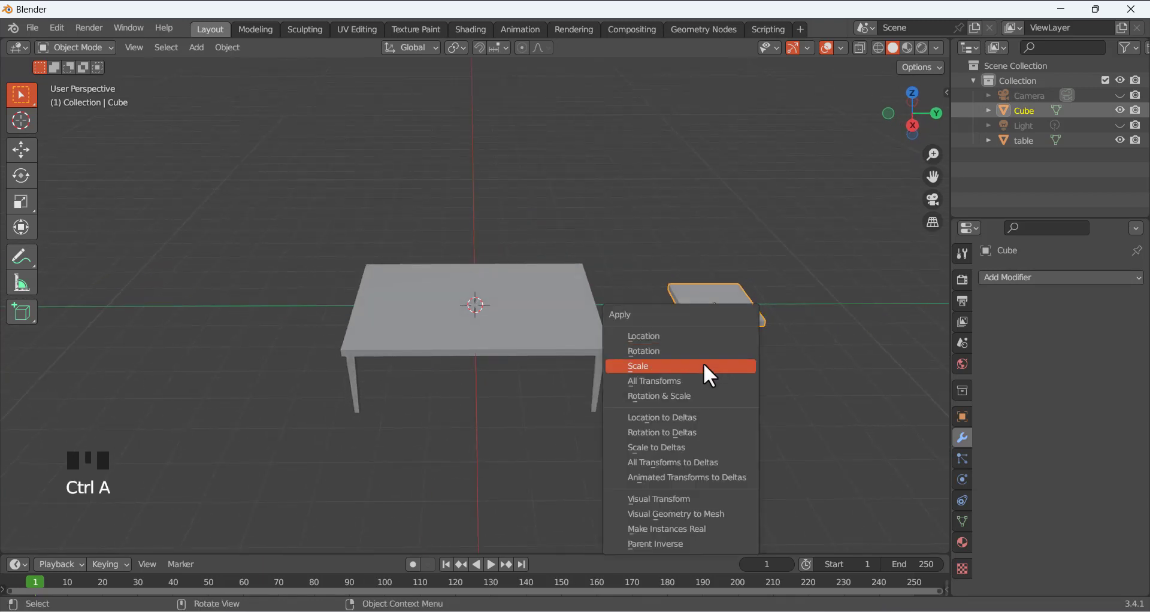
pyautogui.click(703, 364)
pyautogui.press('n')
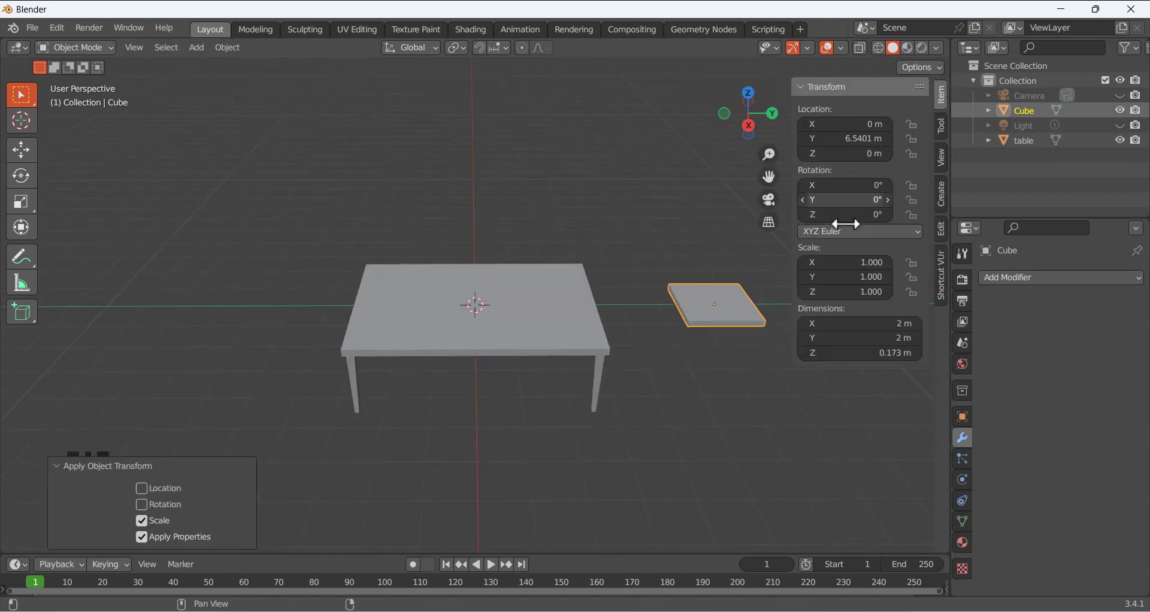
pyautogui.click(677, 230)
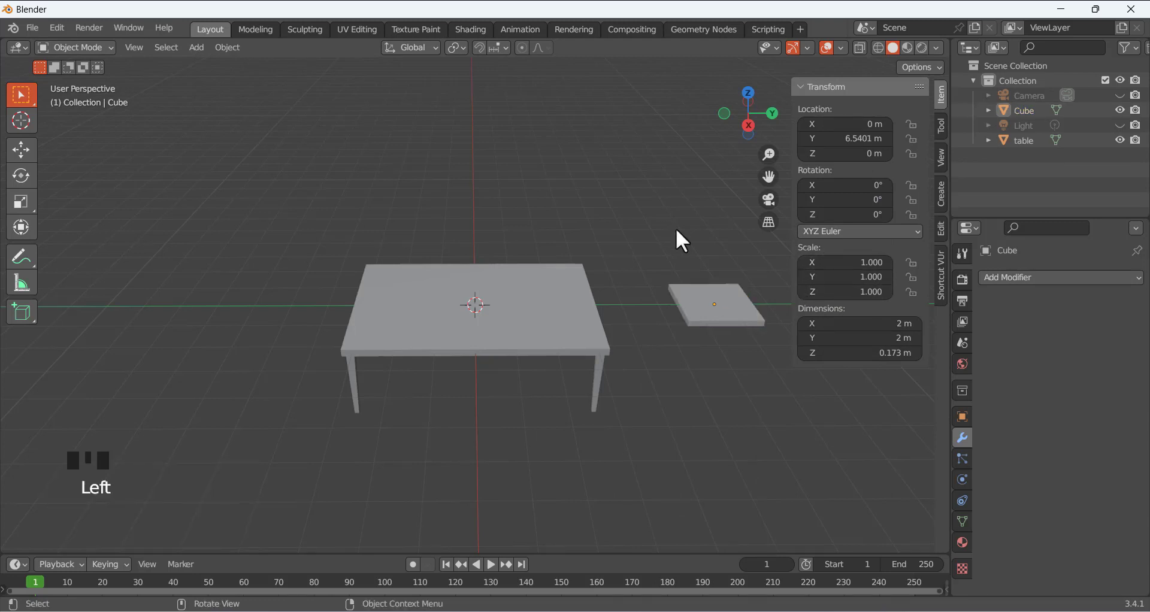
# Select the slab beside the table, enter Edit Mode and deselect all of its geometry
pyautogui.scroll(1, 738, 294)
pyautogui.click(681, 356)
pyautogui.moveTo(681, 355); pyautogui.dragTo(685, 456, button='middle')
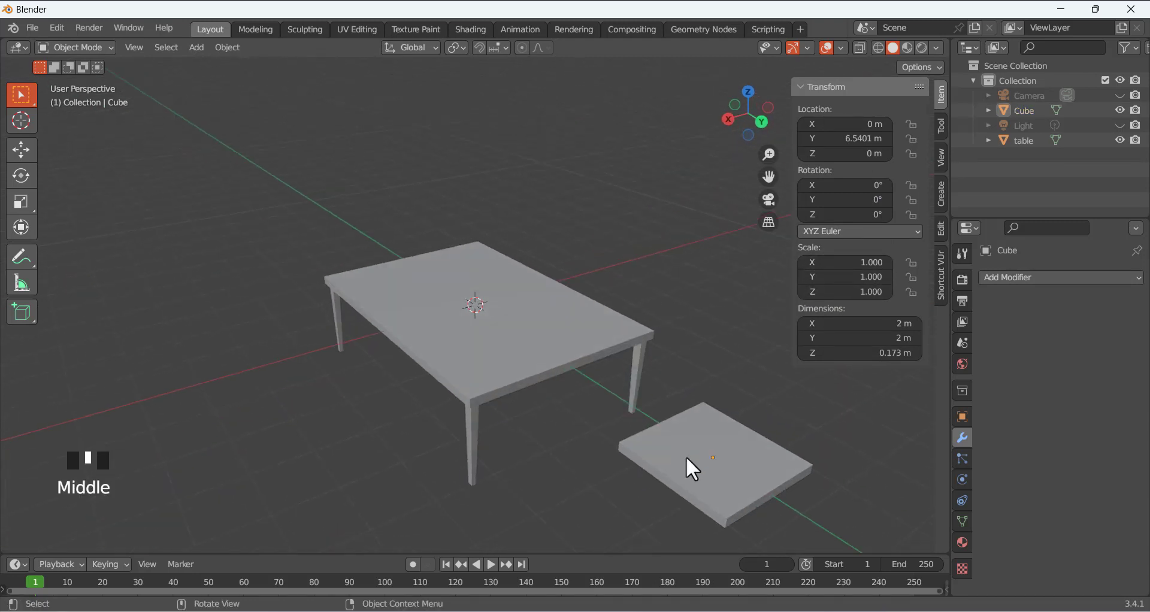
pyautogui.click(685, 456)
pyautogui.scroll(-2, 662, 401)
pyautogui.press('Tab')
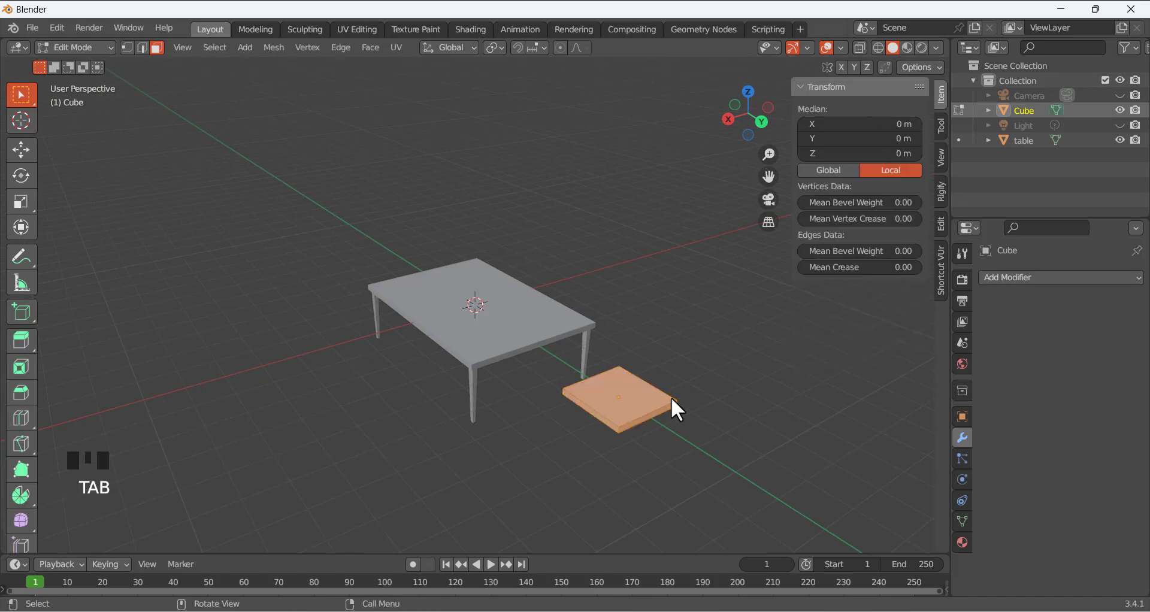
pyautogui.scroll(2, 719, 392)
pyautogui.click(851, 337)
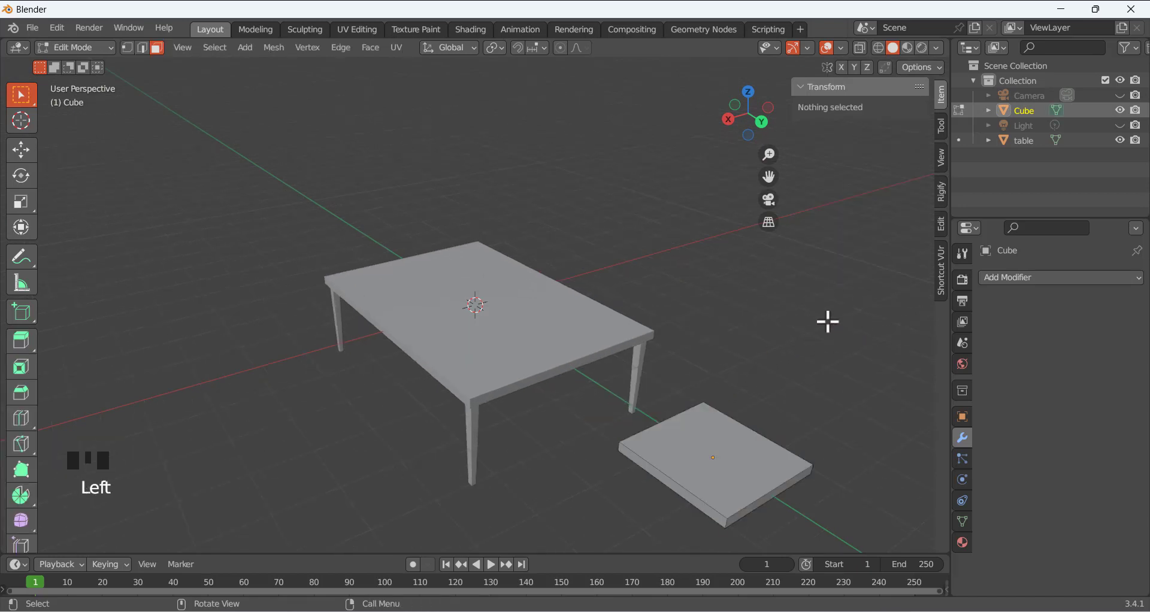
# Hide the transform values and add a loop cut along X near the slab's edge farthest from the table, with a slide factor of about -0.827
pyautogui.moveTo(722, 292); pyautogui.dragTo(774, 302, button='middle')
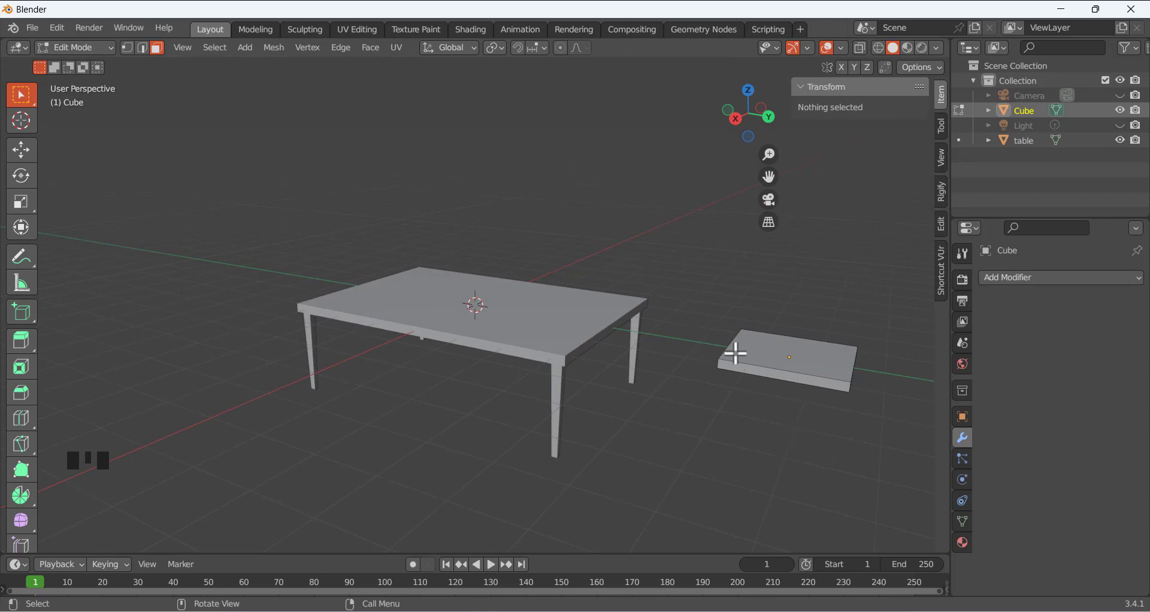
pyautogui.keyDown('shift'); pyautogui.moveTo(812, 416); pyautogui.dragTo(564, 371, button='middle'); pyautogui.keyUp('shift')
pyautogui.scroll(-2, 467, 336)
pyautogui.scroll(5, 467, 336)
pyautogui.press('n')
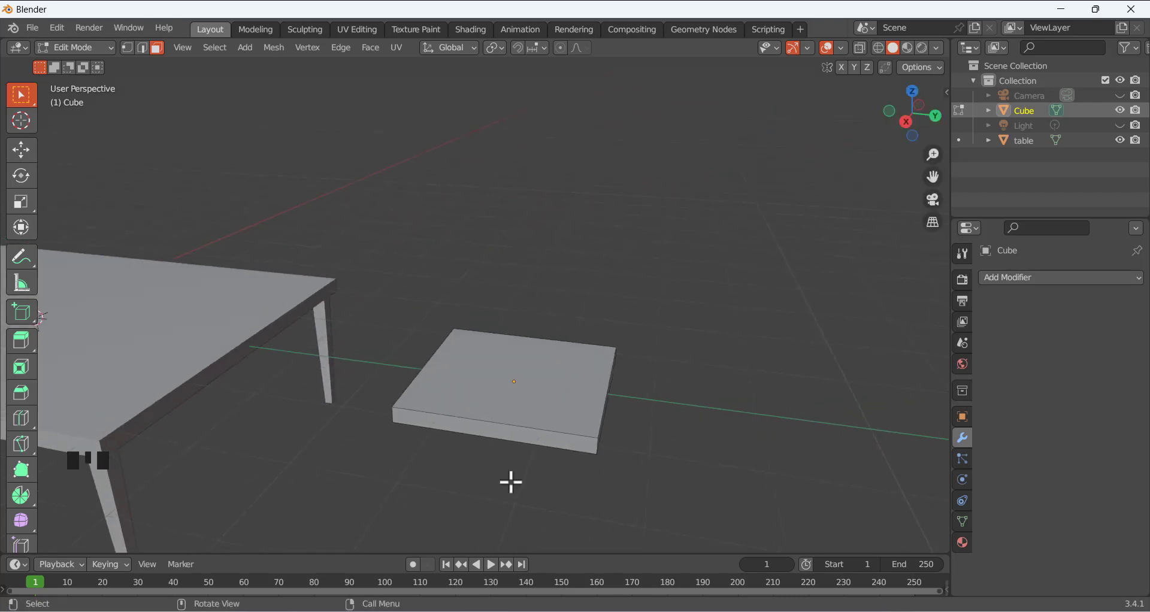
pyautogui.hotkey('ctrl', 'r')
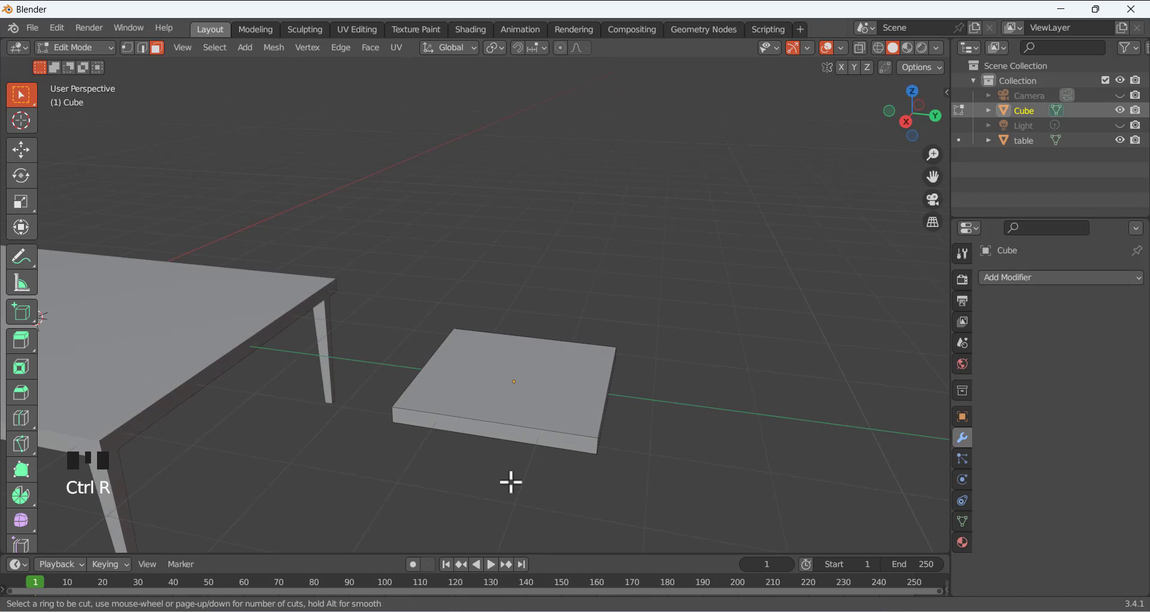
pyautogui.click(487, 404)
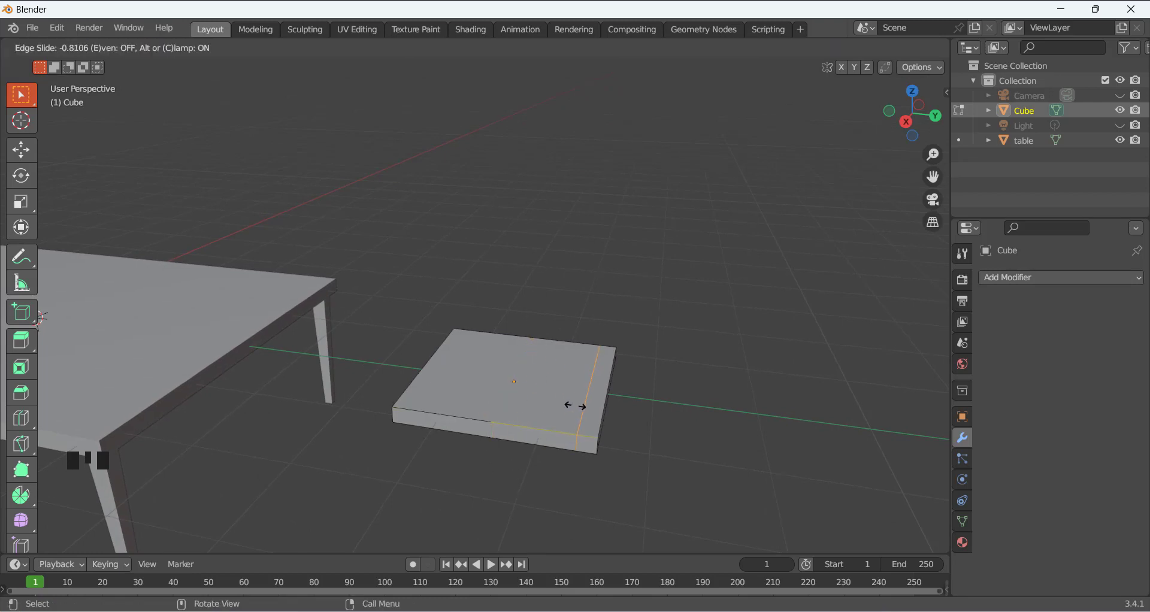
pyautogui.click(578, 406)
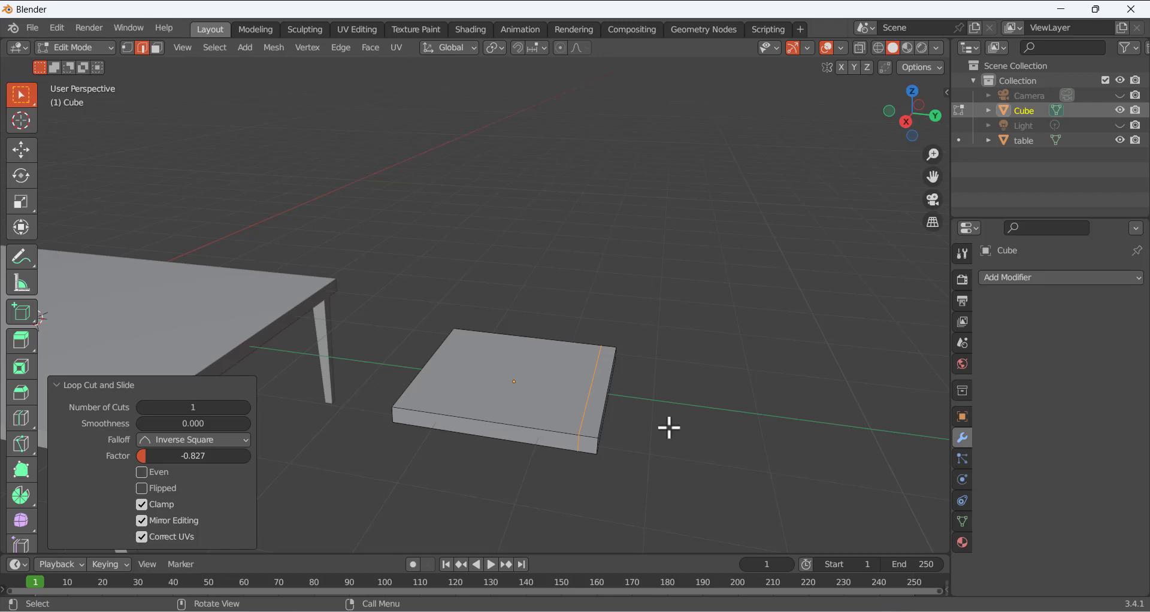
pyautogui.click(549, 496)
# Add a second loop cut along X, slid close to the slab's edge facing the table
pyautogui.press('ctrl')
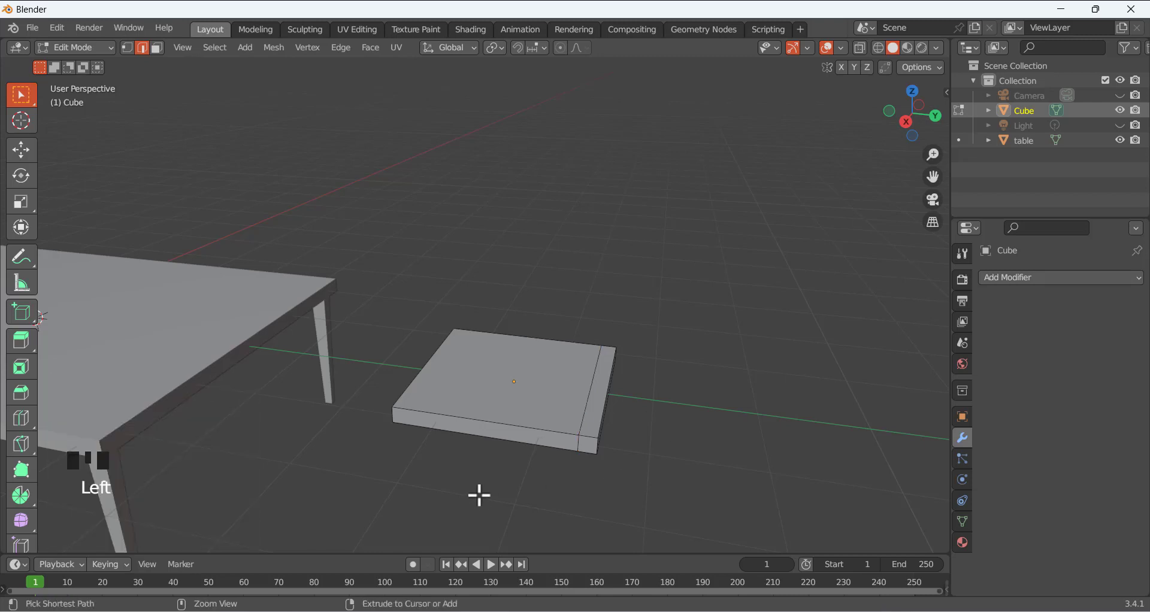
pyautogui.hotkey('ctrl', 'r')
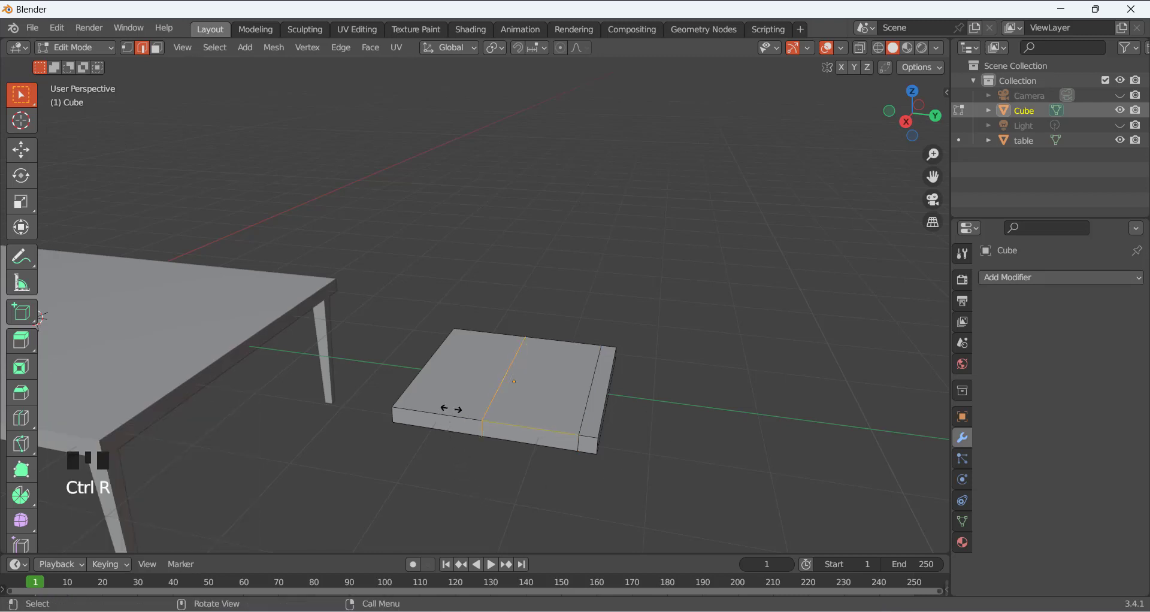
pyautogui.click(449, 405)
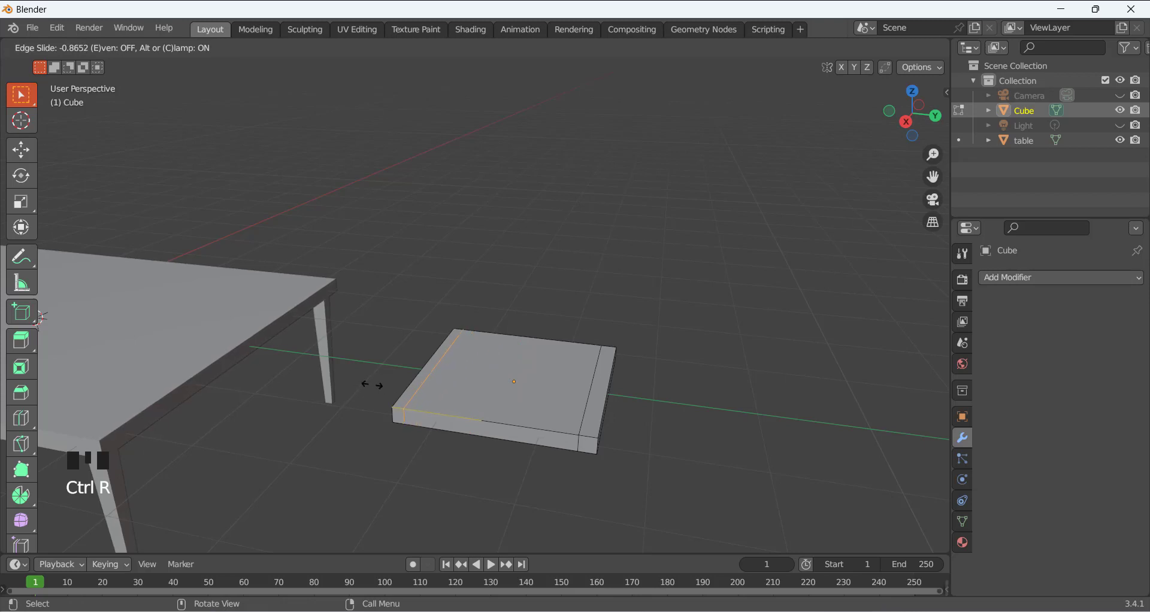
pyautogui.click(380, 385)
pyautogui.click(354, 455)
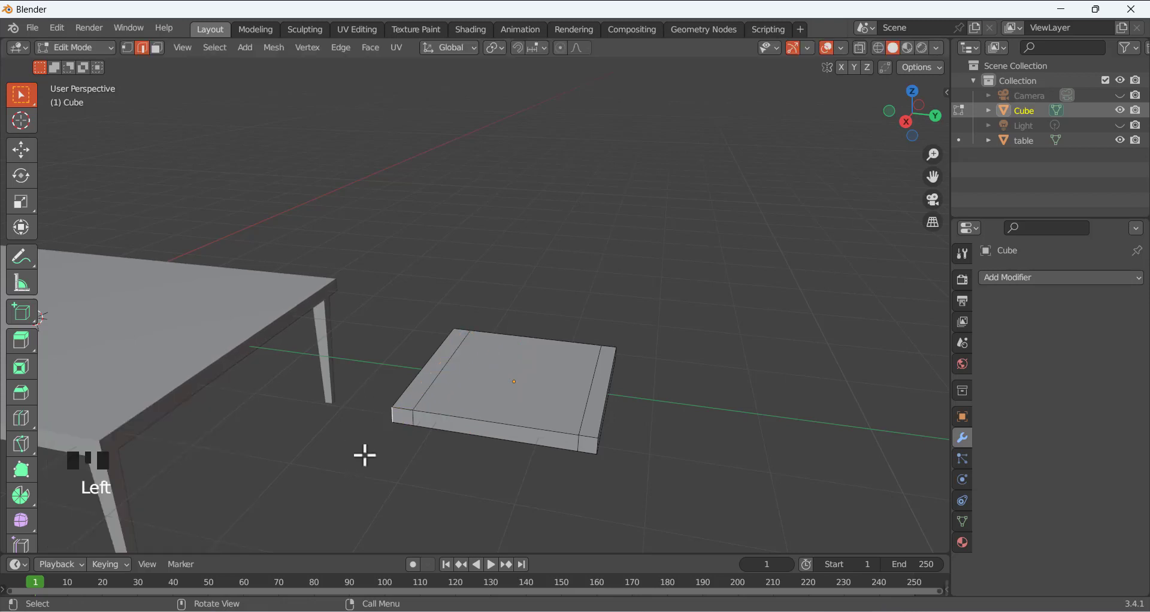
pyautogui.click(403, 491)
# Add a loop cut along Y through the centre of the slab, perpendicular to the two edge cuts
pyautogui.hotkey('ctrl', 'r')
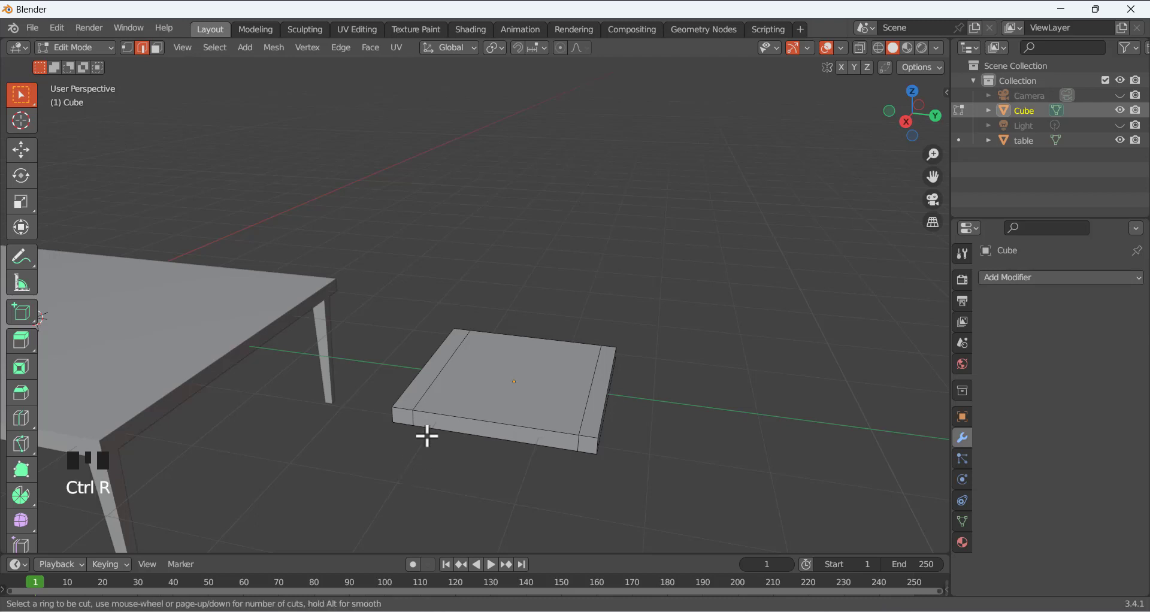
pyautogui.click(474, 365)
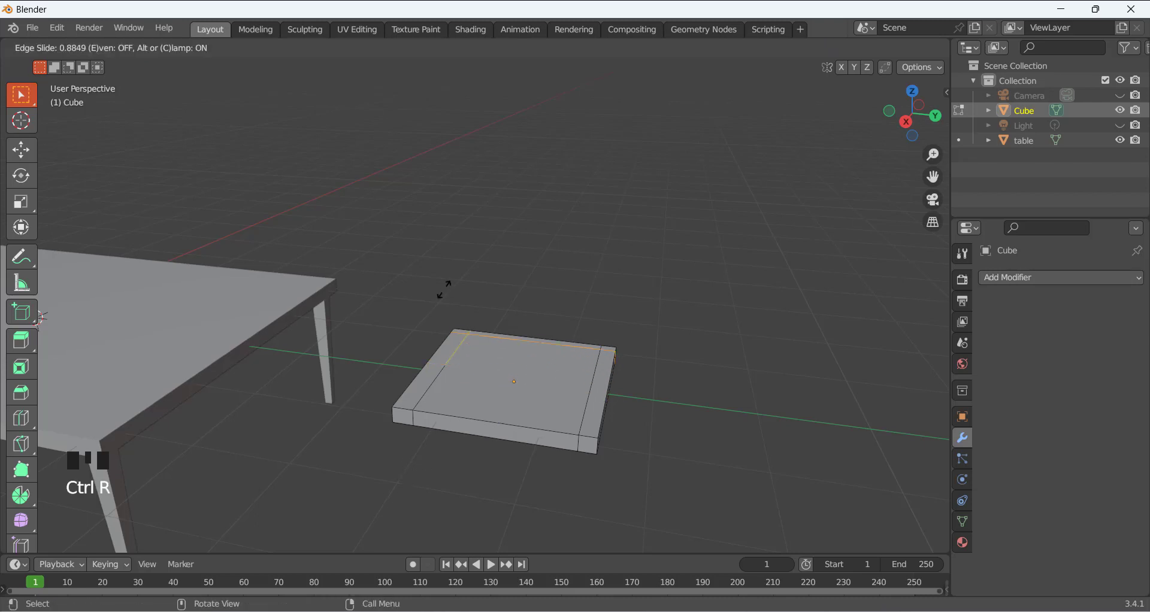
pyautogui.rightClick(440, 284)
pyautogui.click(444, 259)
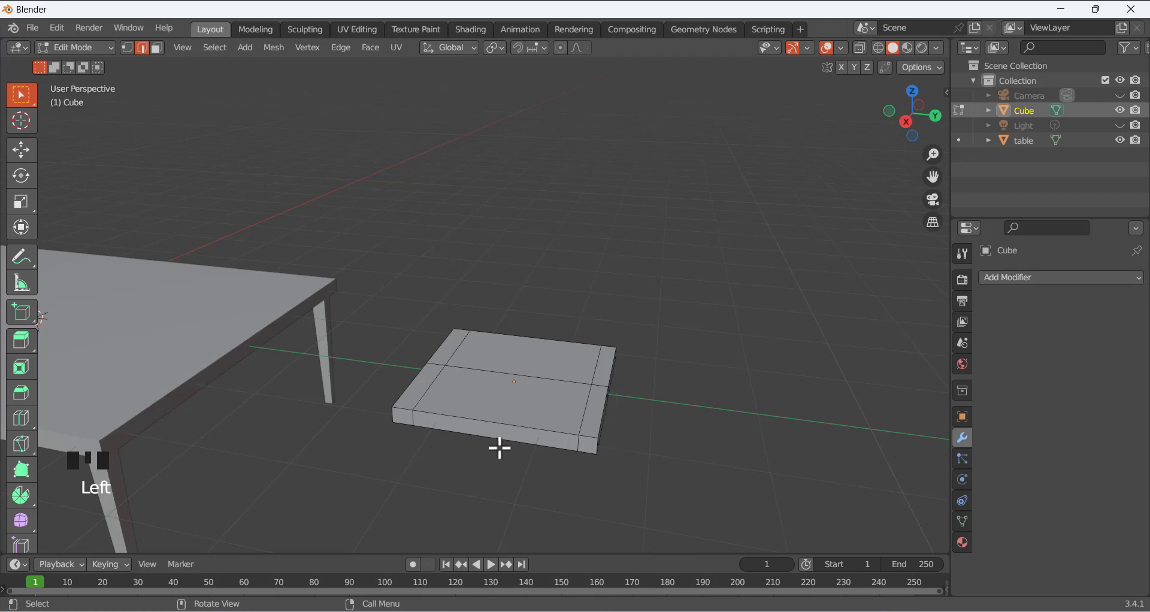
# Rename the slab object from Cube to Chair
pyautogui.moveTo(429, 333)
pyautogui.mouseDown(button='middle')
pyautogui.moveTo(497, 298)
pyautogui.moveTo(444, 321)
pyautogui.moveTo(446, 344)
pyautogui.mouseUp(button='middle')
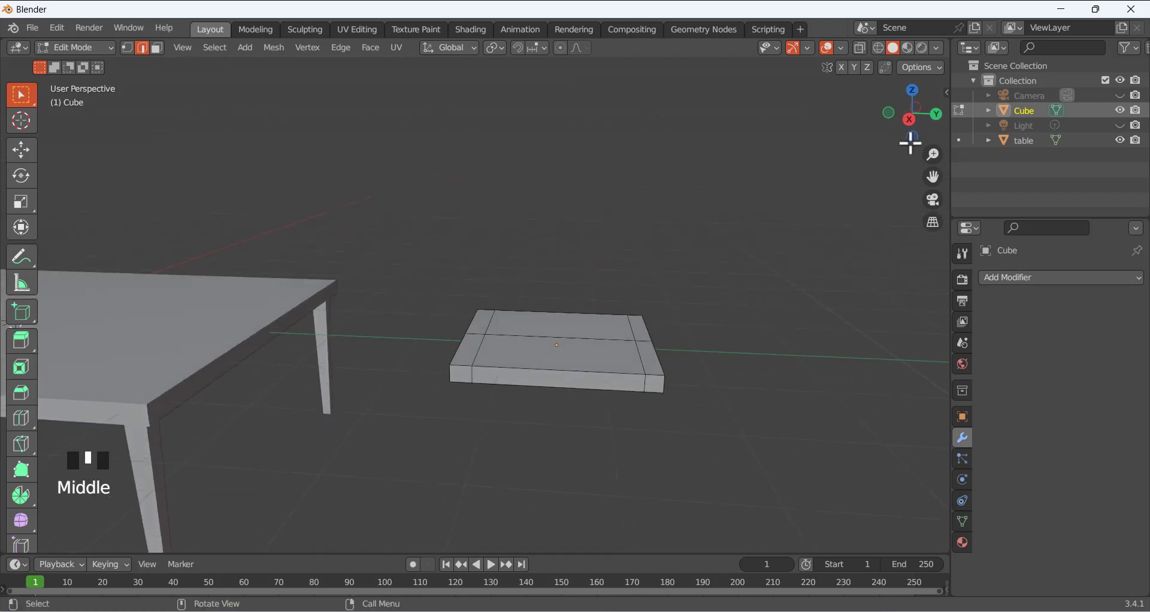
pyautogui.tripleClick(1025, 114)
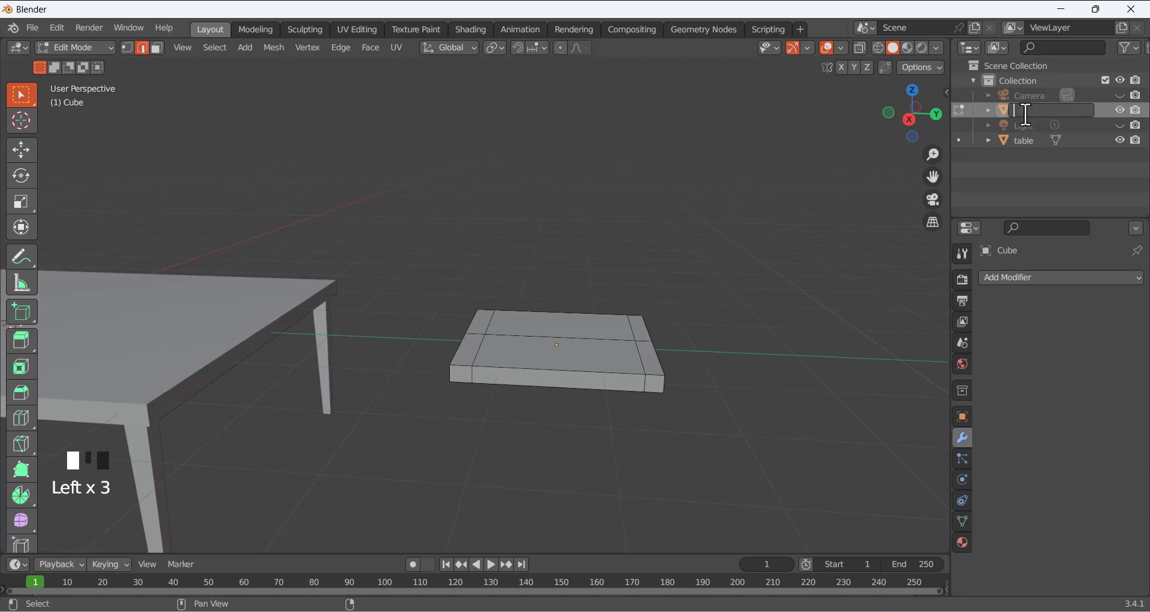
pyautogui.write('Chair')
pyautogui.press('Return')
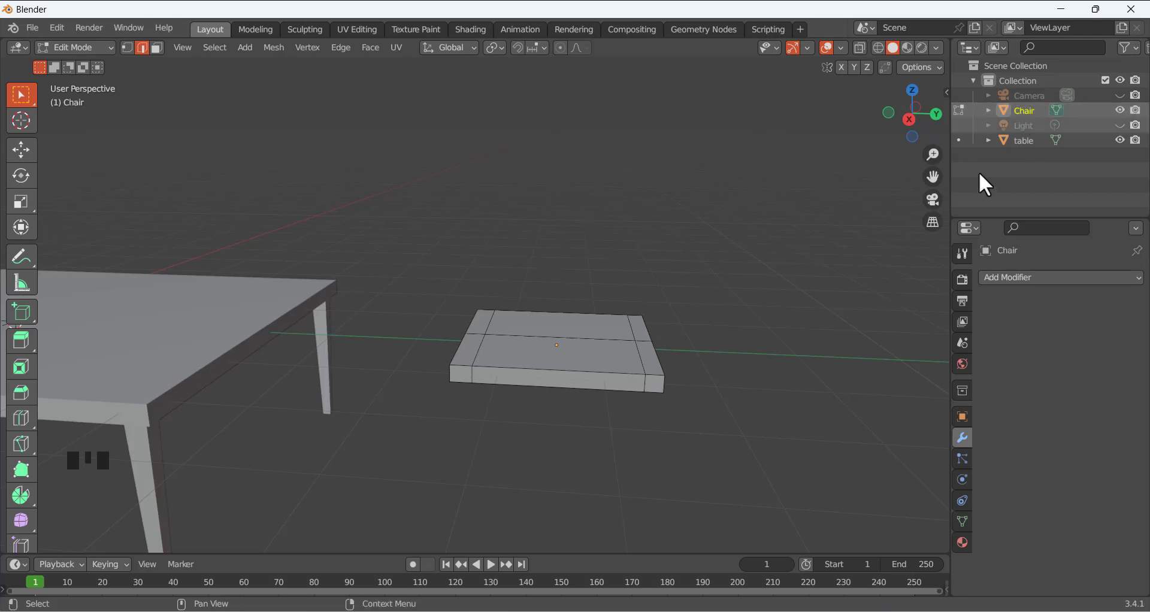
# Select the edge loop running through the centre of the slab, perpendicular to the two edge cuts
pyautogui.moveTo(621, 287); pyautogui.dragTo(593, 290, button='middle')
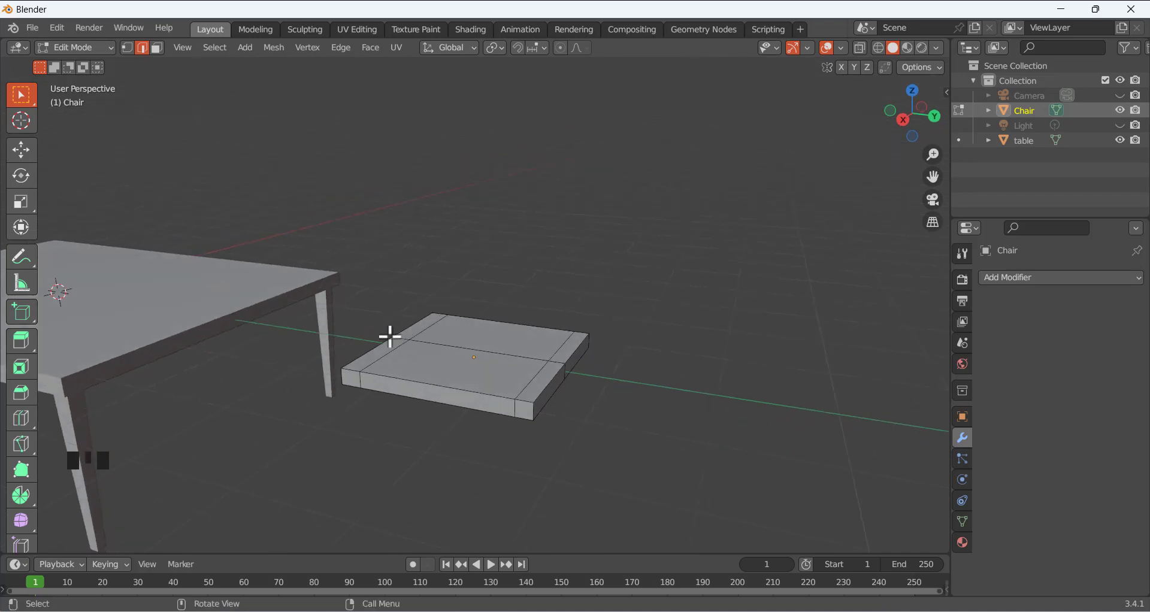
pyautogui.moveTo(556, 346); pyautogui.dragTo(576, 291, button='middle')
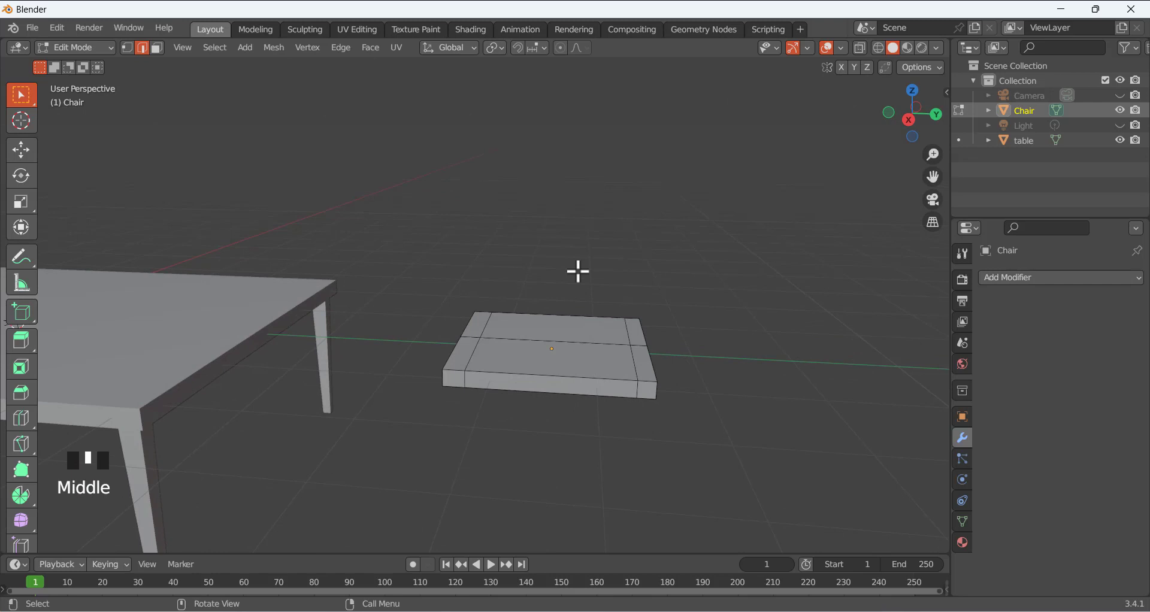
pyautogui.press('2')
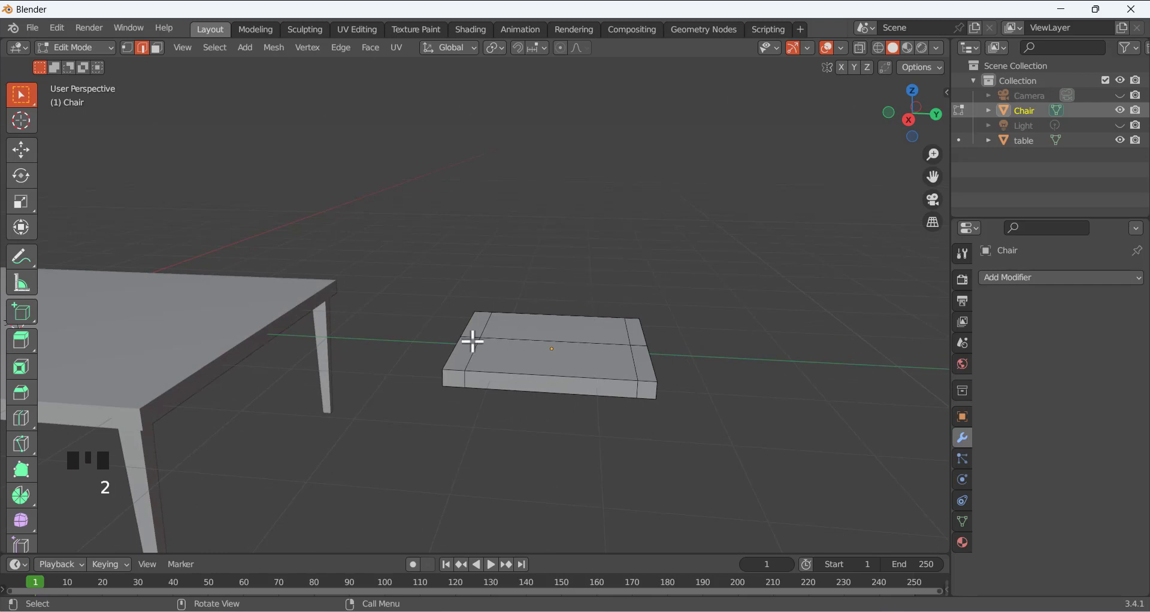
pyautogui.scroll(2, 549, 358)
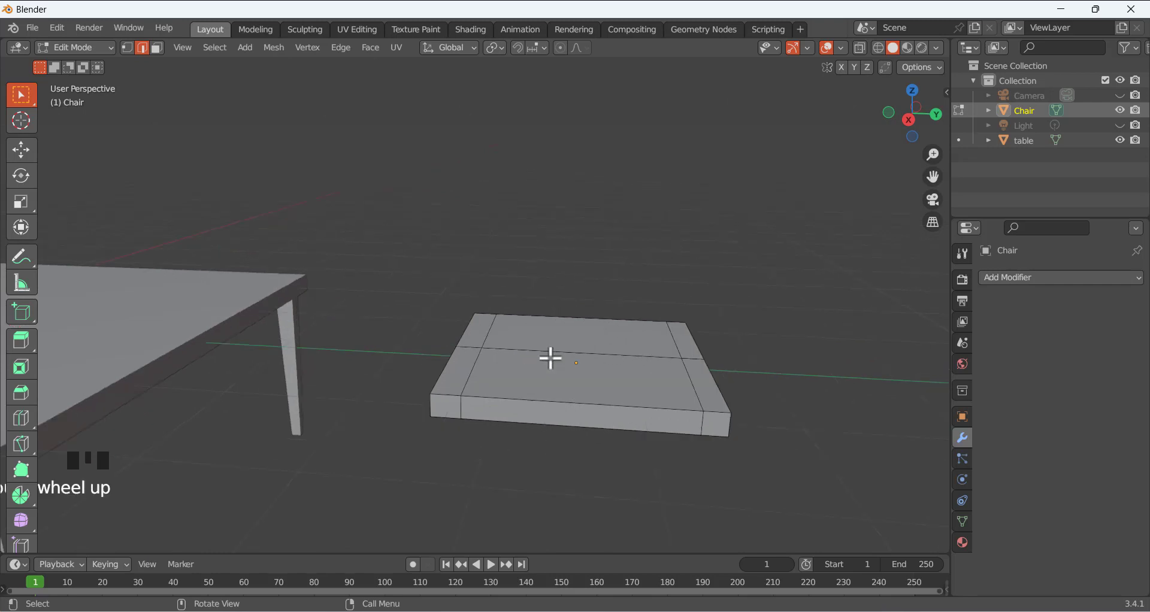
pyautogui.moveTo(549, 357)
pyautogui.mouseDown(button='middle')
pyautogui.moveTo(545, 347)
pyautogui.moveTo(548, 359)
pyautogui.mouseUp(button='middle')
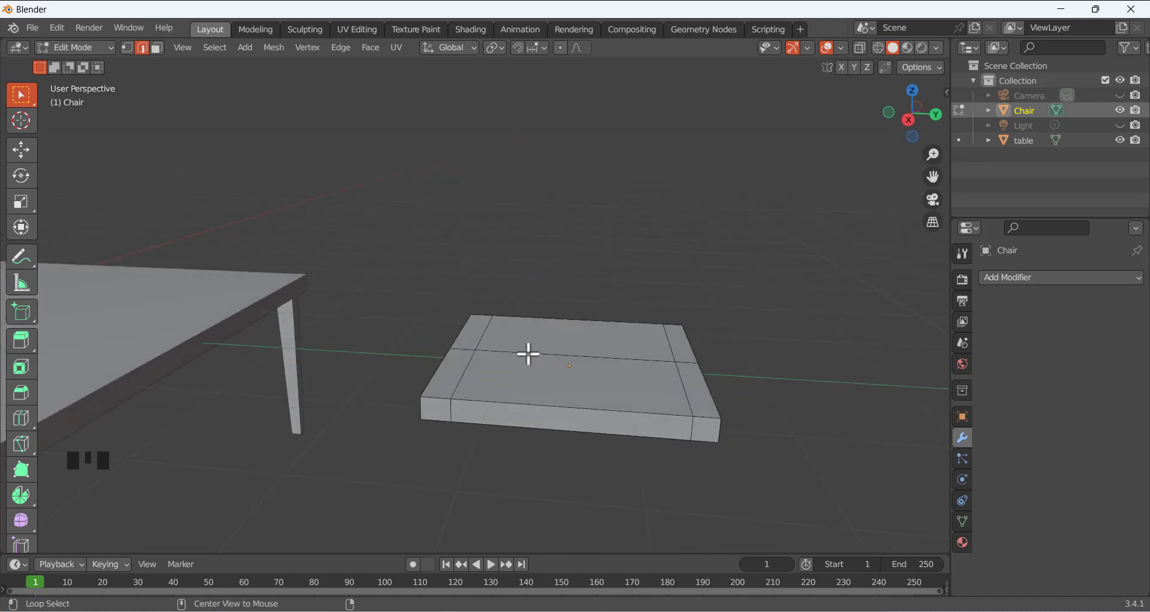
pyautogui.keyDown('alt'); pyautogui.click(528, 354); pyautogui.keyUp('alt')
pyautogui.moveTo(529, 341)
pyautogui.mouseDown(button='middle')
pyautogui.moveTo(526, 254)
pyautogui.moveTo(518, 324)
pyautogui.mouseUp(button='middle')
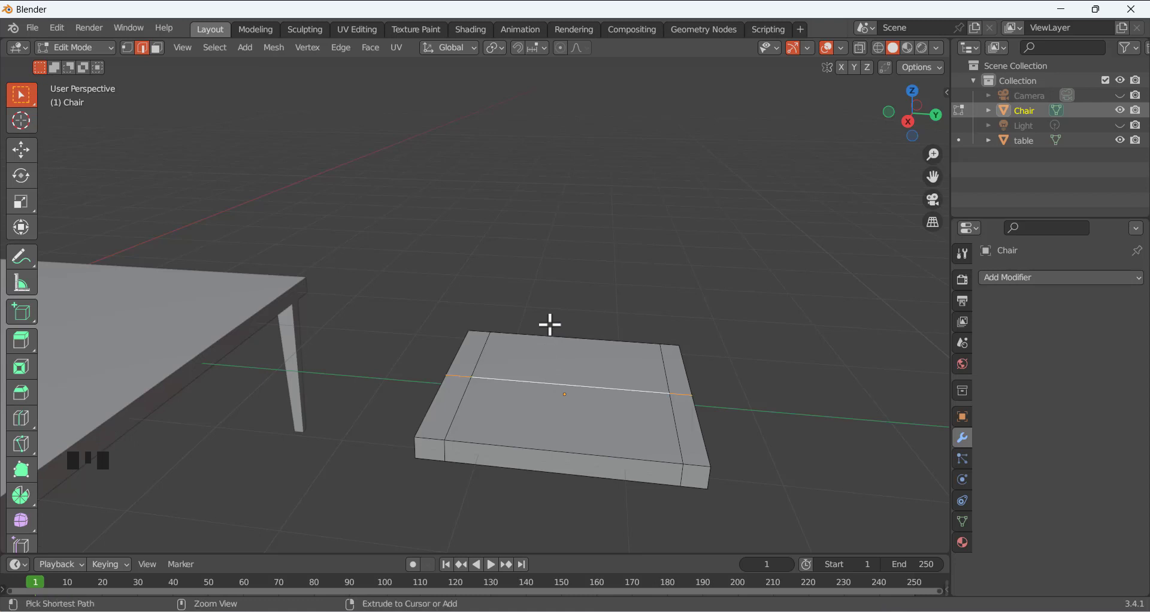
# Try bevelling the centre edge loop with a width of about 0.77 m, and undo the bevel
pyautogui.hotkey('ctrl', 'b')
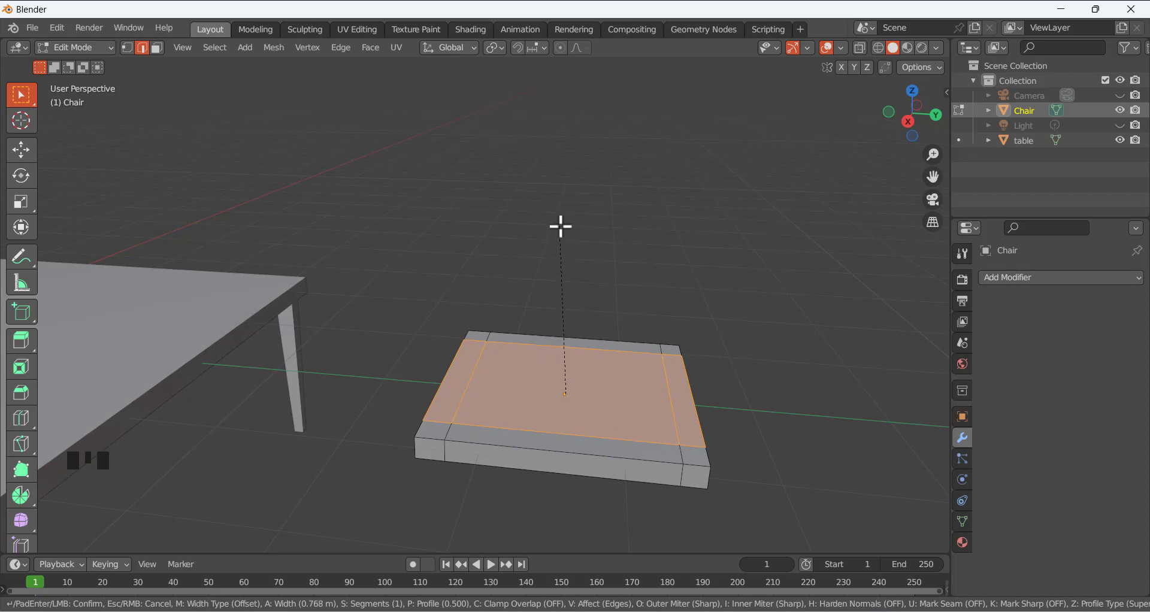
pyautogui.click(561, 225)
pyautogui.moveTo(551, 241); pyautogui.dragTo(520, 291, button='middle')
pyautogui.click(559, 286)
pyautogui.scroll(-2, 501, 303)
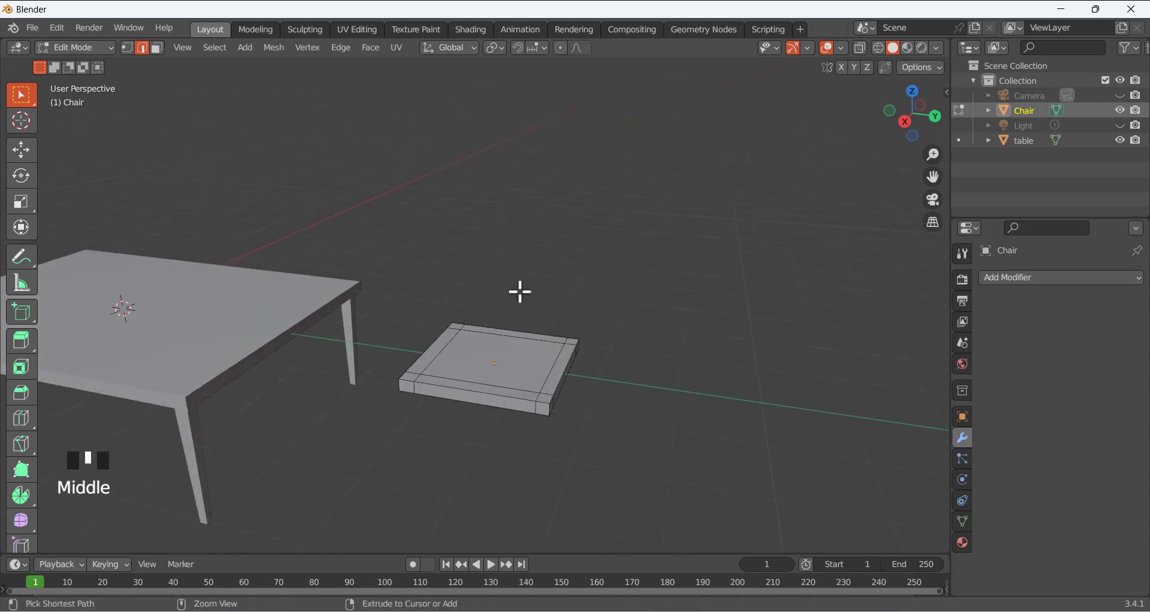
pyautogui.hotkey('ctrl', 'z')
pyautogui.hotkey('ctrl', 'z')
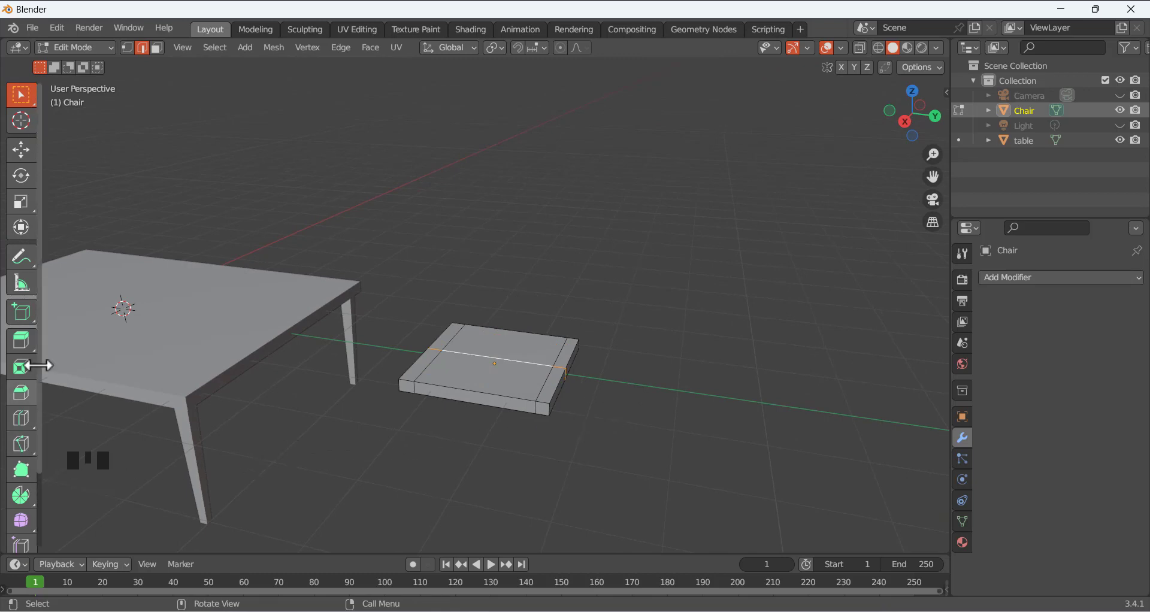
# Bevel the centre edge loop with the Bevel tool so its two new loops lie close to the slab's outer edges, and deselect it
pyautogui.click(22, 394)
pyautogui.moveTo(499, 291); pyautogui.dragTo(511, 229)
pyautogui.click(649, 280)
# Select the four small corner faces on the slab's underside and extrude them about 2.04 m downward as legs
pyautogui.moveTo(611, 362); pyautogui.dragTo(603, 244, button='middle')
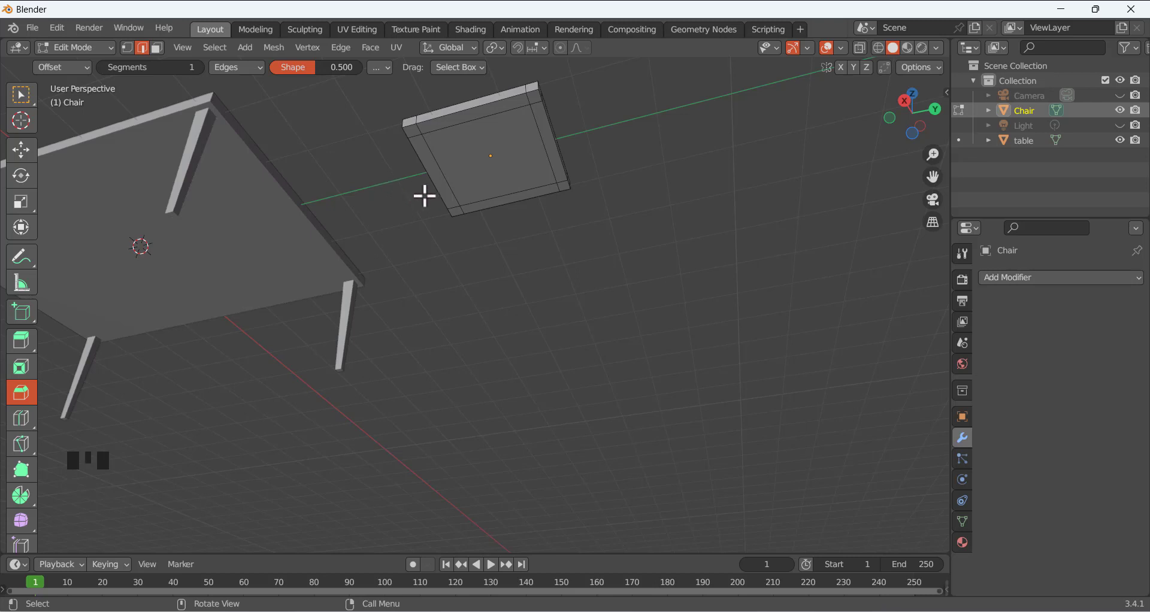
pyautogui.press('3')
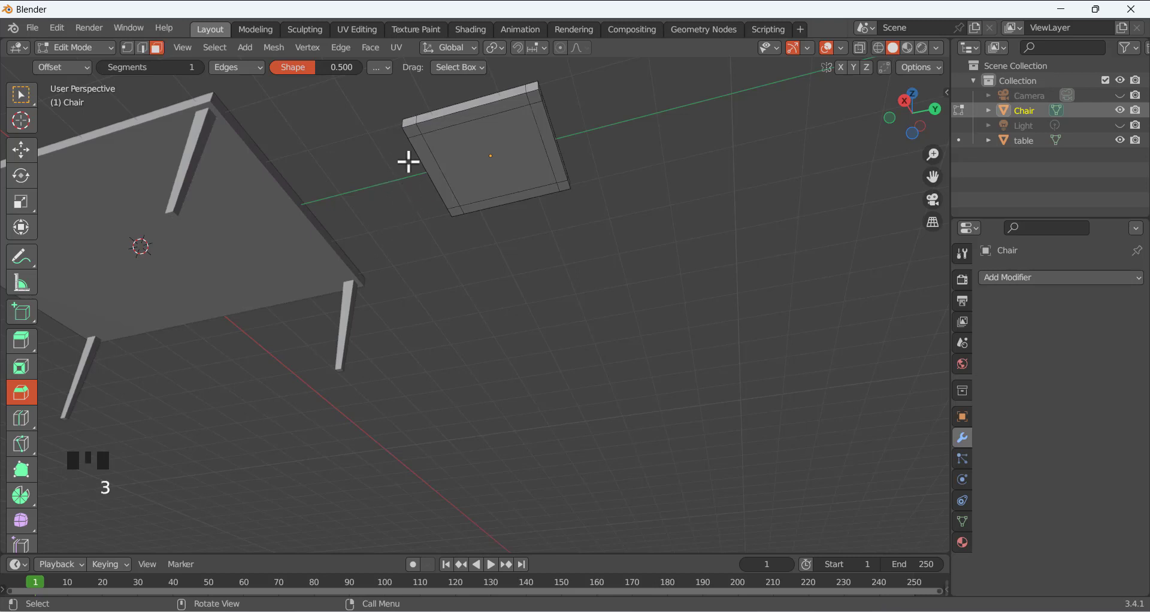
pyautogui.keyDown('shift'); pyautogui.click(412, 130); pyautogui.keyUp('shift')
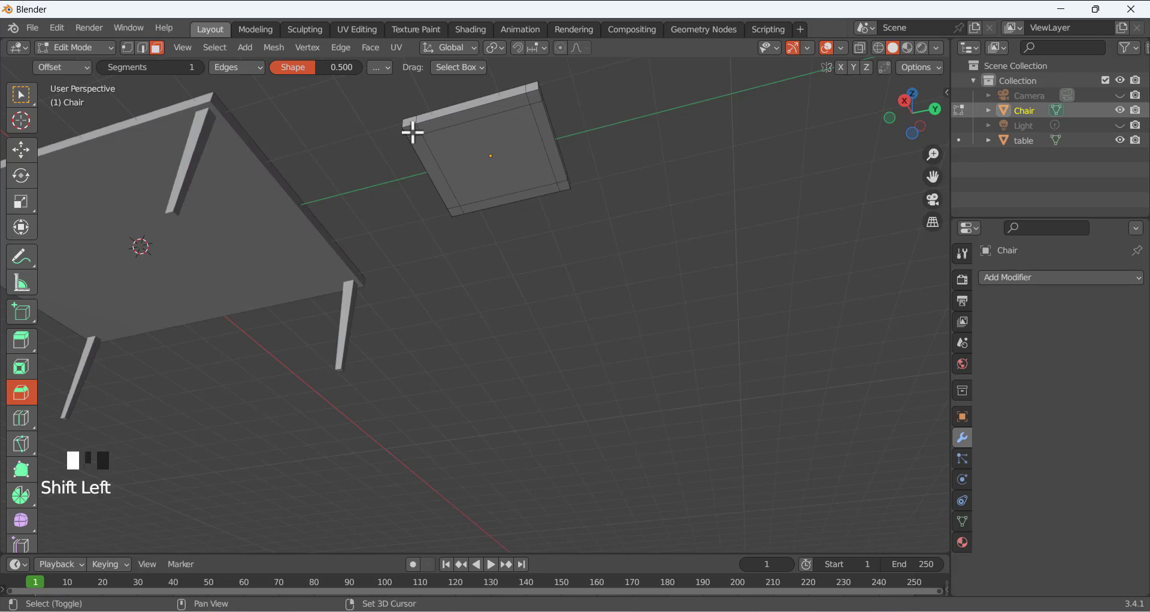
pyautogui.keyDown('shift'); pyautogui.click(533, 98); pyautogui.keyUp('shift')
pyautogui.keyDown('shift'); pyautogui.click(563, 188); pyautogui.keyUp('shift')
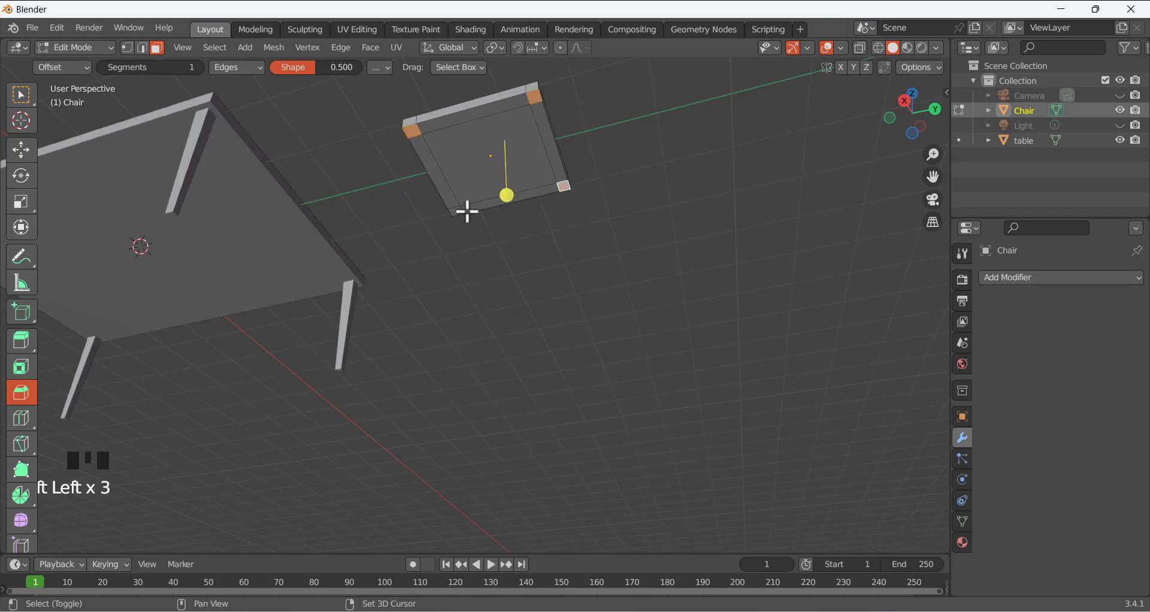
pyautogui.keyDown('shift'); pyautogui.click(455, 212); pyautogui.keyUp('shift')
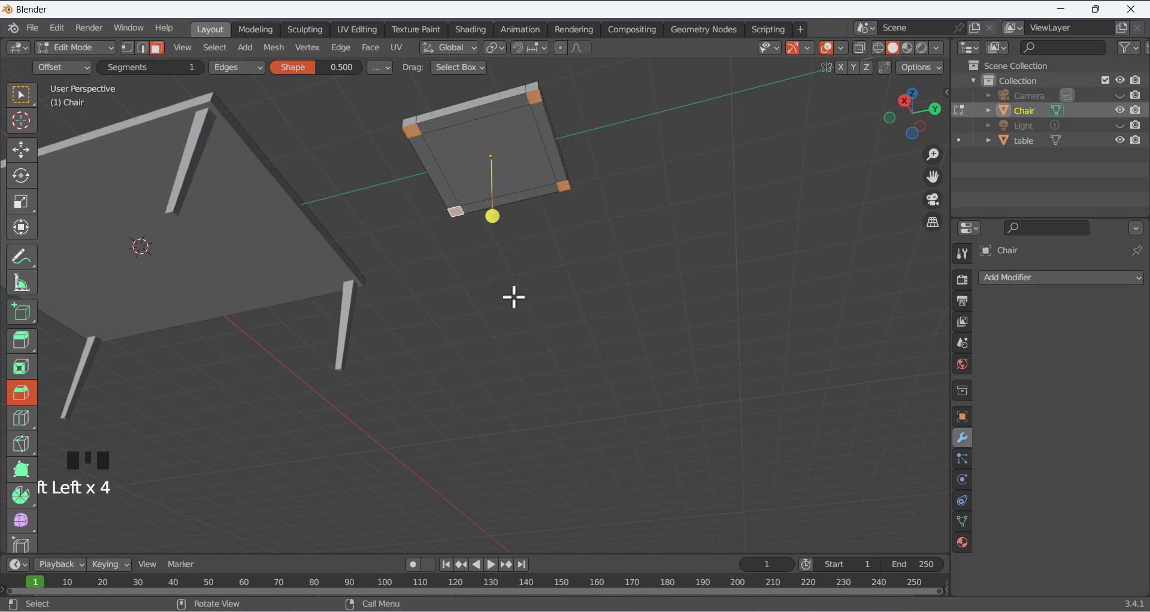
pyautogui.press('e')
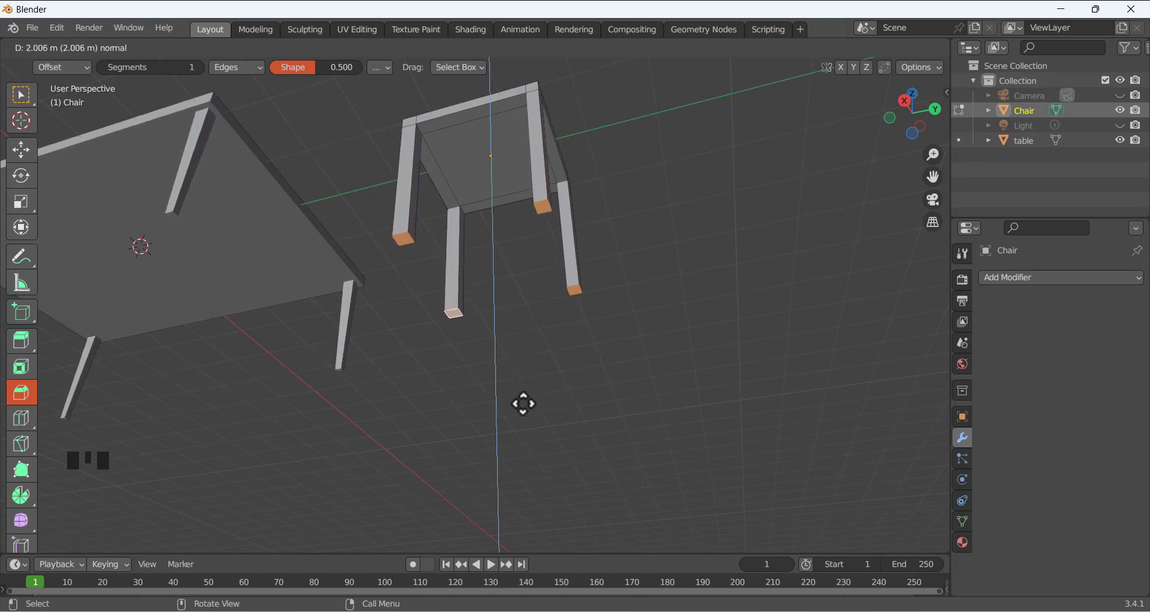
pyautogui.click(523, 403)
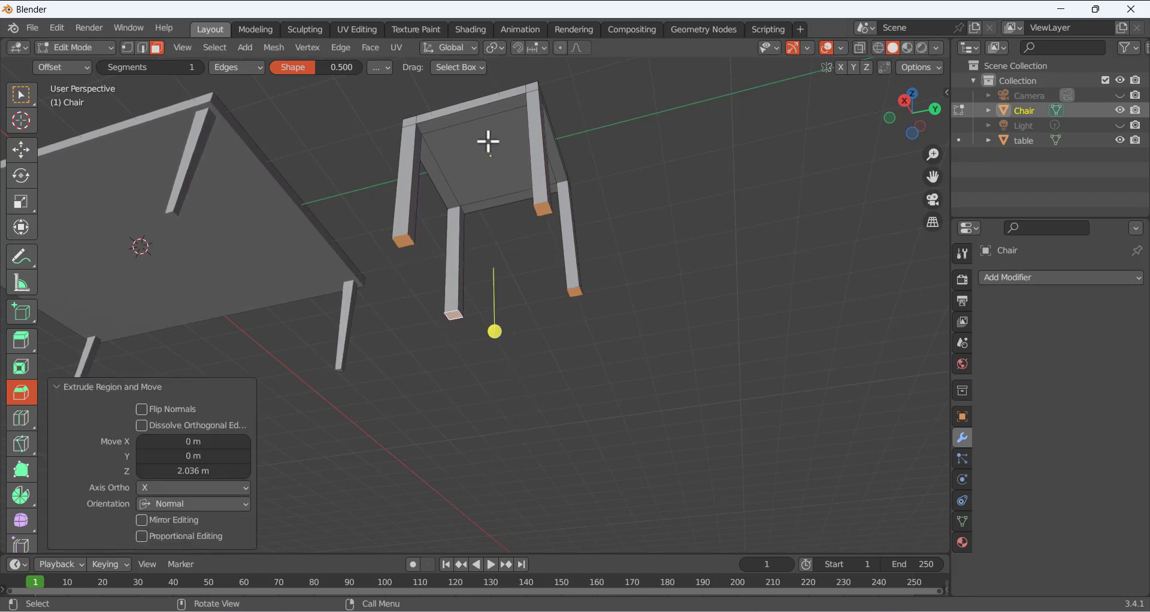
# Extrude the three top faces along the seat edge farthest from the table about 2.01 m upward as a backrest, and deselect them
pyautogui.moveTo(488, 141); pyautogui.dragTo(624, 334, button='middle')
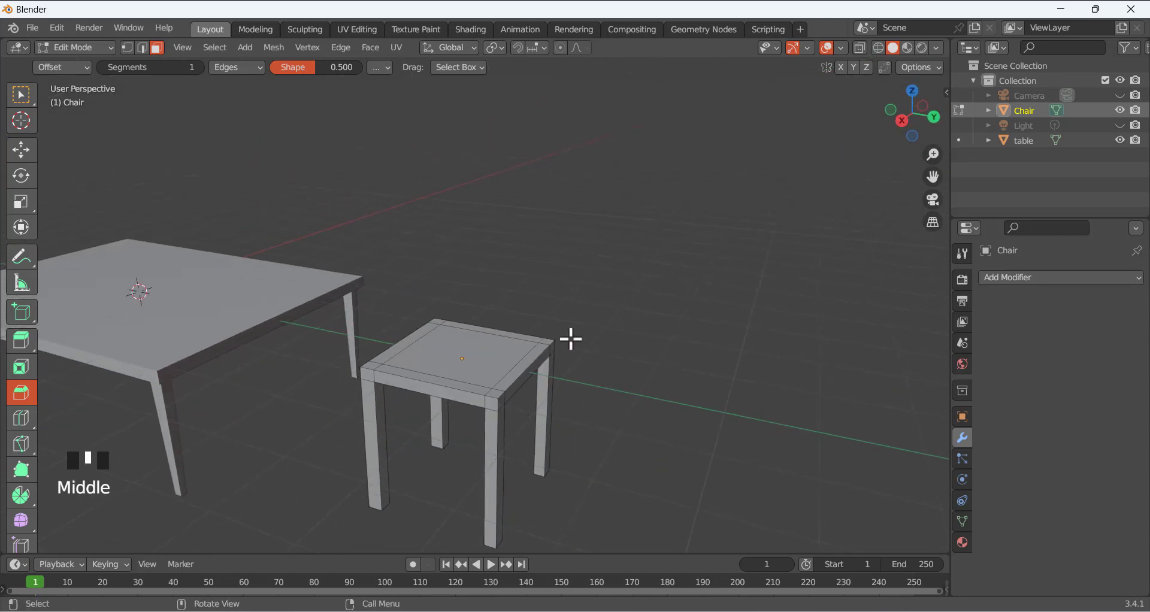
pyautogui.click(21, 94)
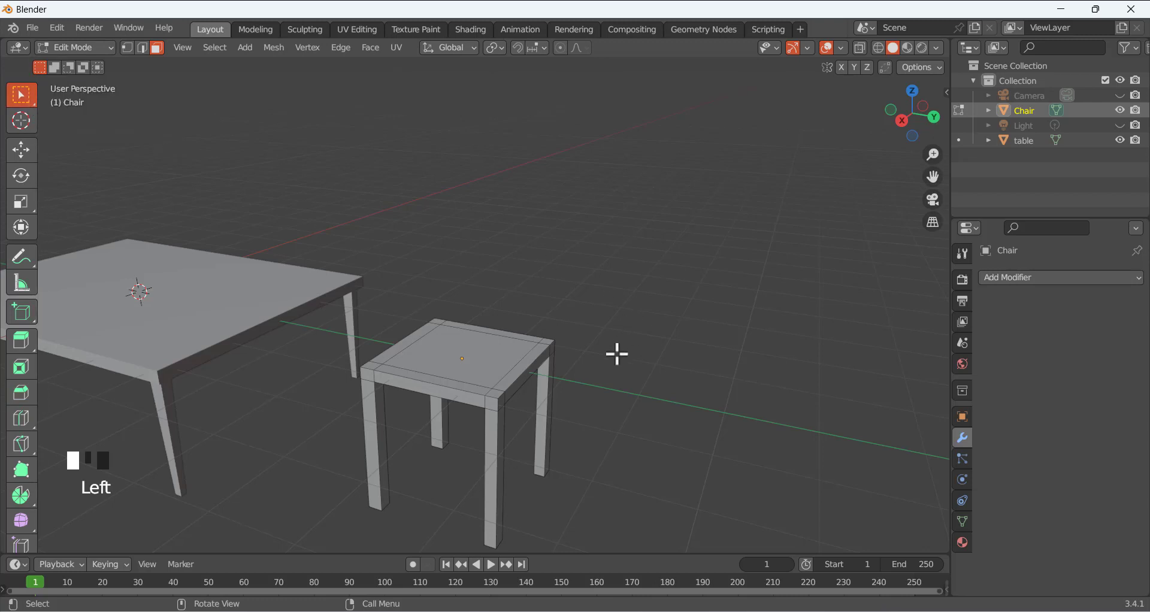
pyautogui.keyDown('shift'); pyautogui.click(543, 341); pyautogui.keyUp('shift')
pyautogui.keyDown('shift'); pyautogui.click(533, 359); pyautogui.keyUp('shift')
pyautogui.keyDown('shift'); pyautogui.click(495, 391); pyautogui.keyUp('shift')
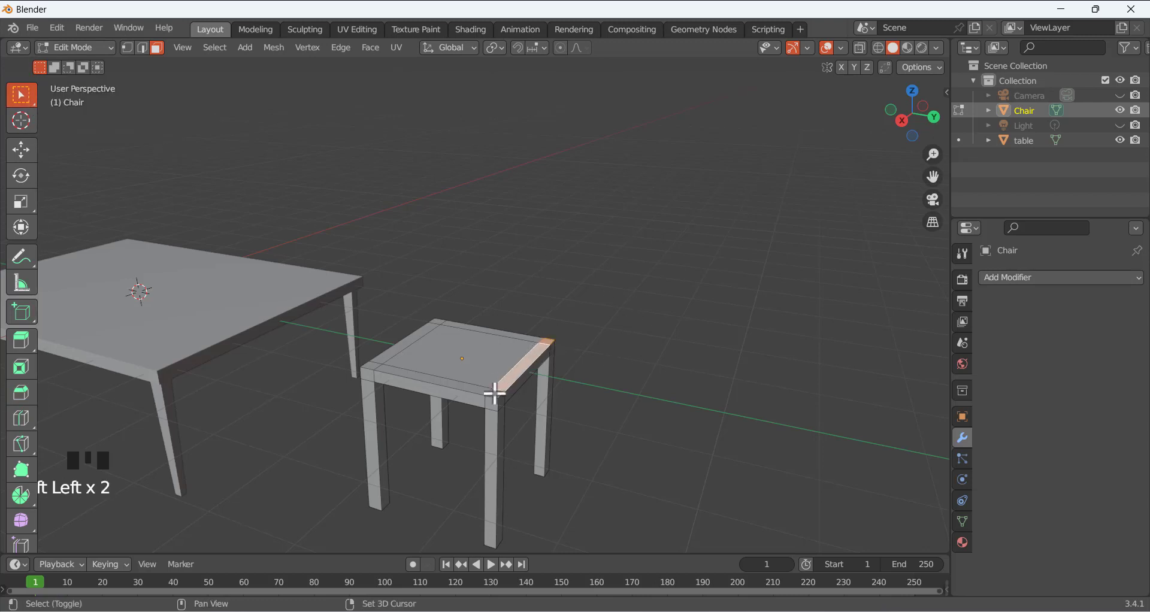
pyautogui.press('e')
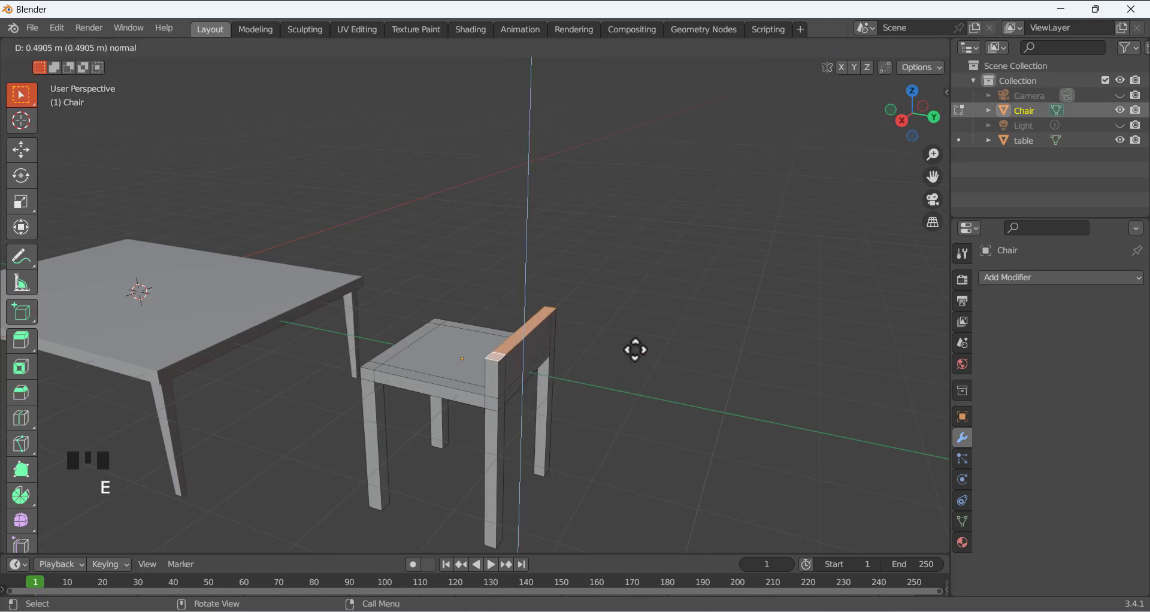
pyautogui.click(639, 242)
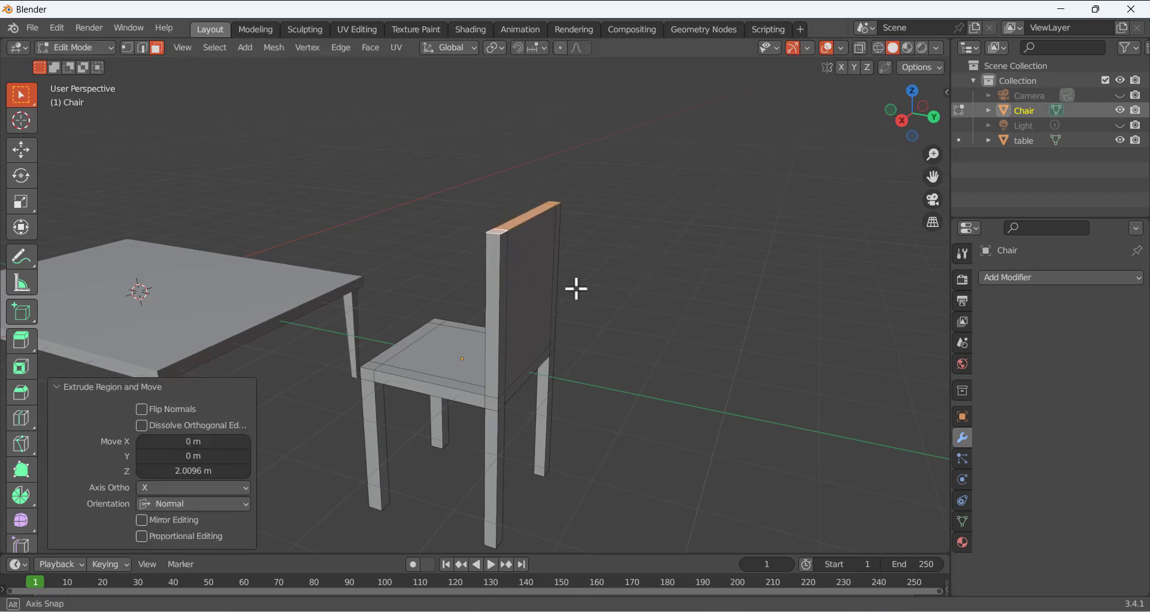
pyautogui.moveTo(574, 288); pyautogui.dragTo(465, 239, button='middle')
pyautogui.click(526, 300)
# Examine the chair's proportions and height against the table in perspective, front and right orthographic views
pyautogui.scroll(-2, 526, 300)
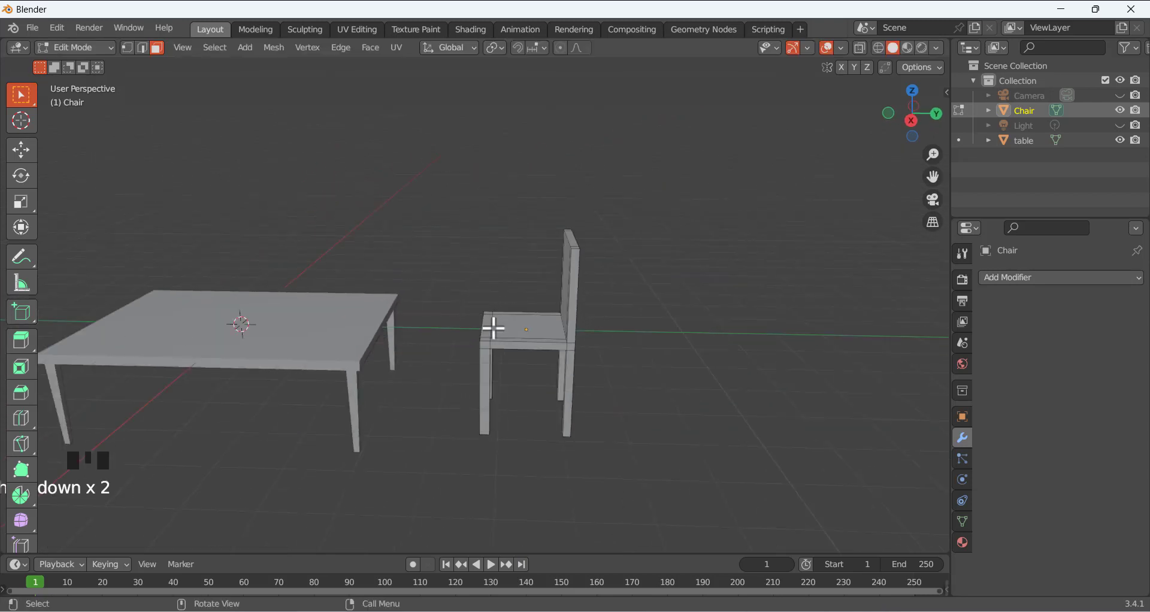
pyautogui.moveTo(495, 326)
pyautogui.mouseDown(button='middle')
pyautogui.moveTo(542, 321)
pyautogui.moveTo(491, 334)
pyautogui.mouseUp(button='middle')
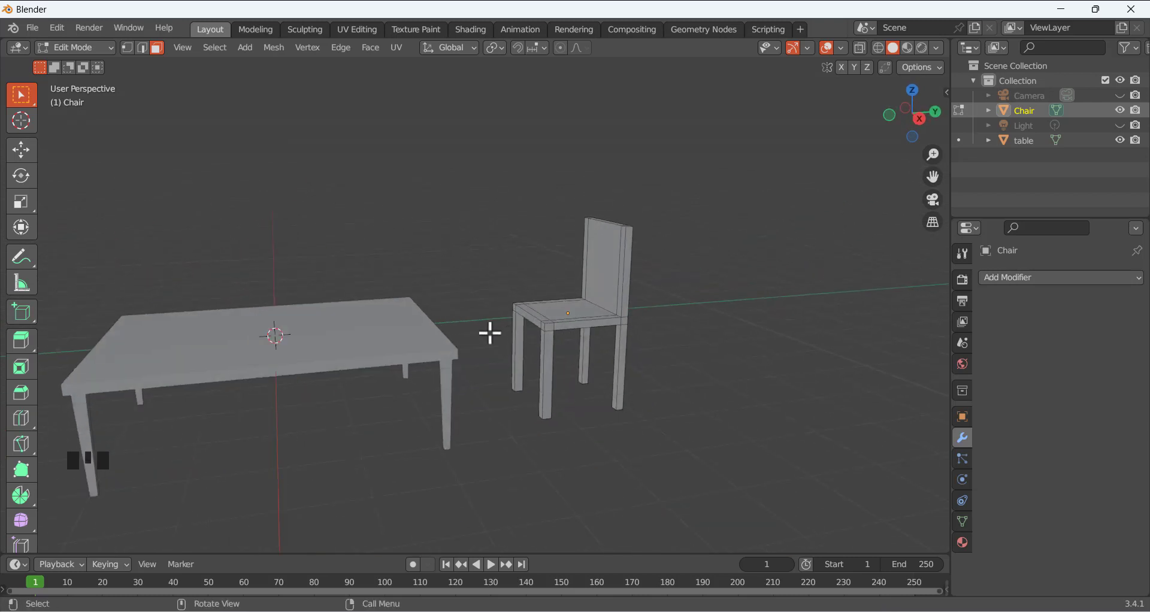
pyautogui.press('KP_1')
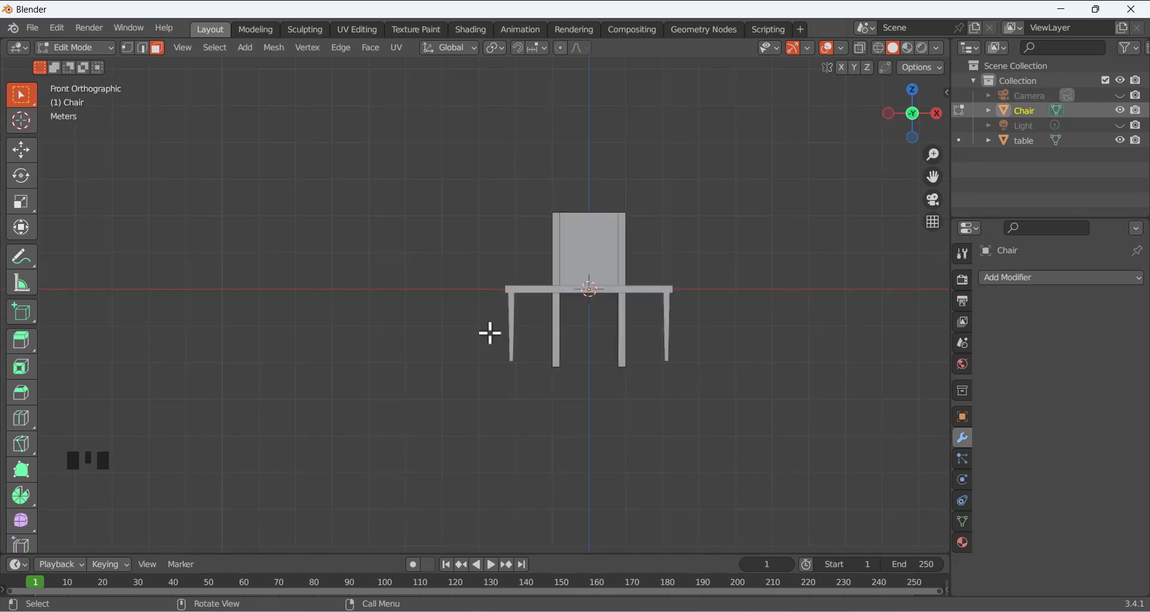
pyautogui.press('KP_3')
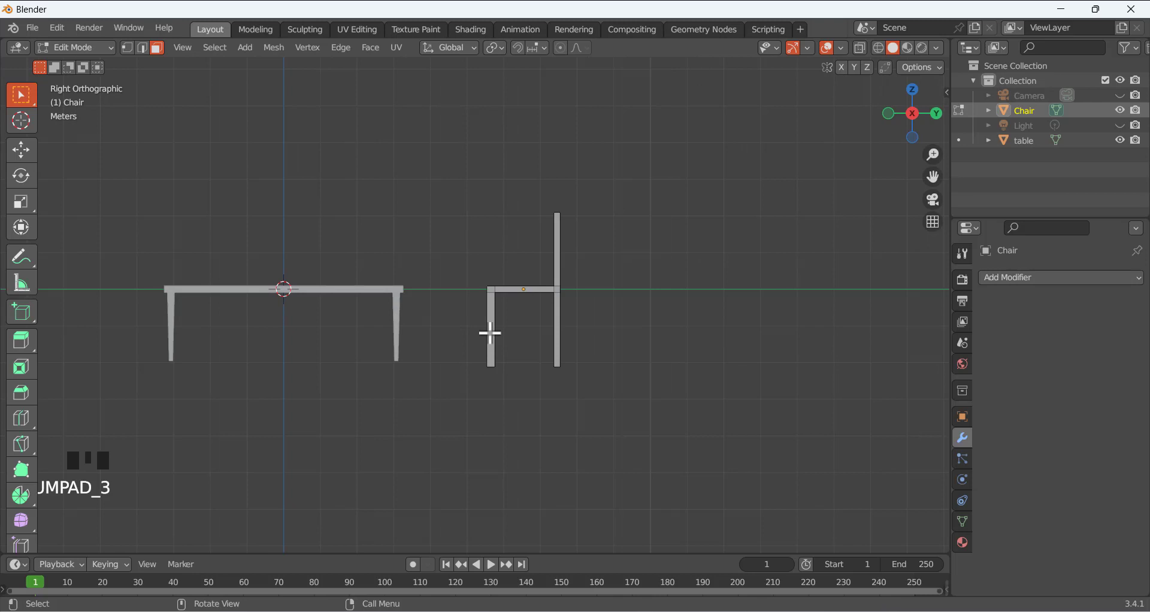
pyautogui.scroll(-3, 436, 317)
pyautogui.scroll(2, 352, 306)
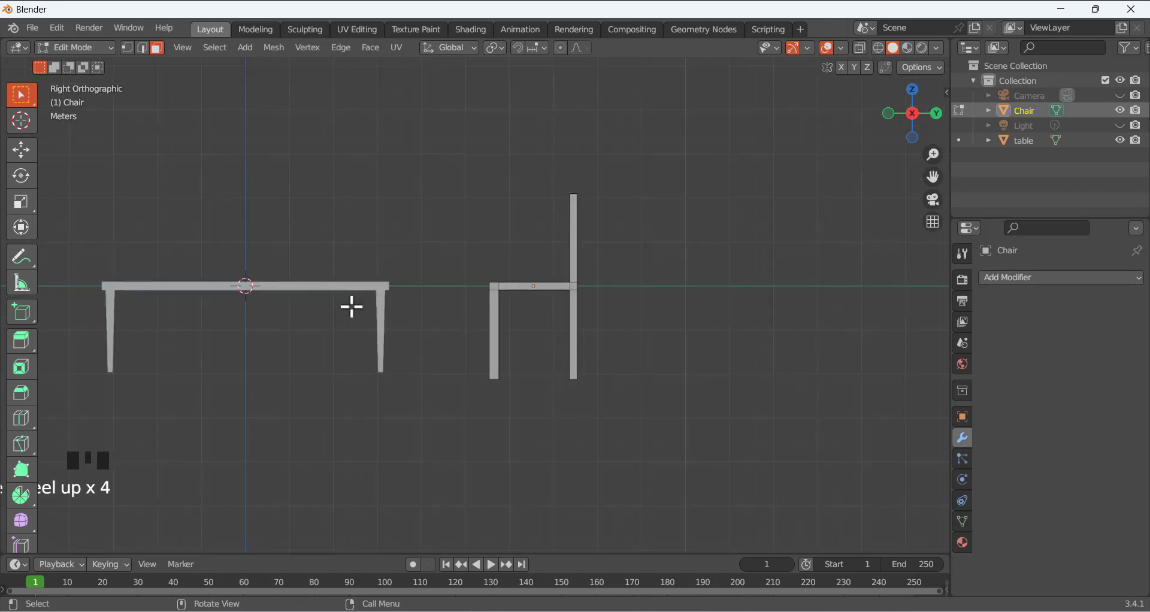
pyautogui.click(527, 285)
pyautogui.moveTo(531, 329)
pyautogui.mouseDown(button='middle')
pyautogui.moveTo(526, 268)
pyautogui.moveTo(526, 347)
pyautogui.mouseUp(button='middle')
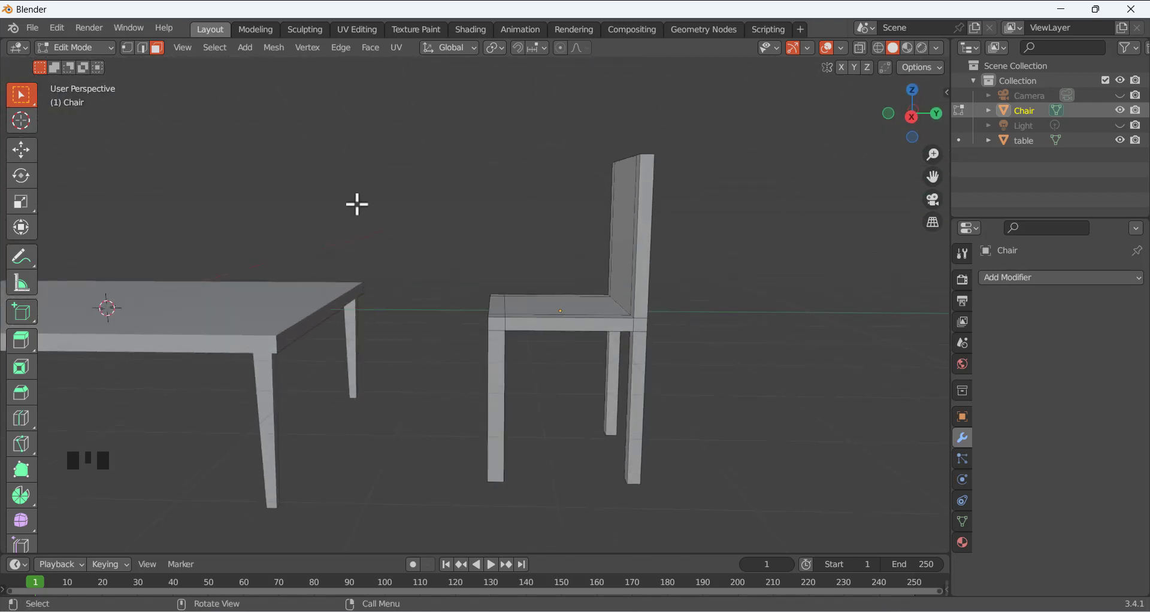
# Return to Object Mode and lower the chair about 0.386 m along Z in the right orthographic view
pyautogui.press('Tab')
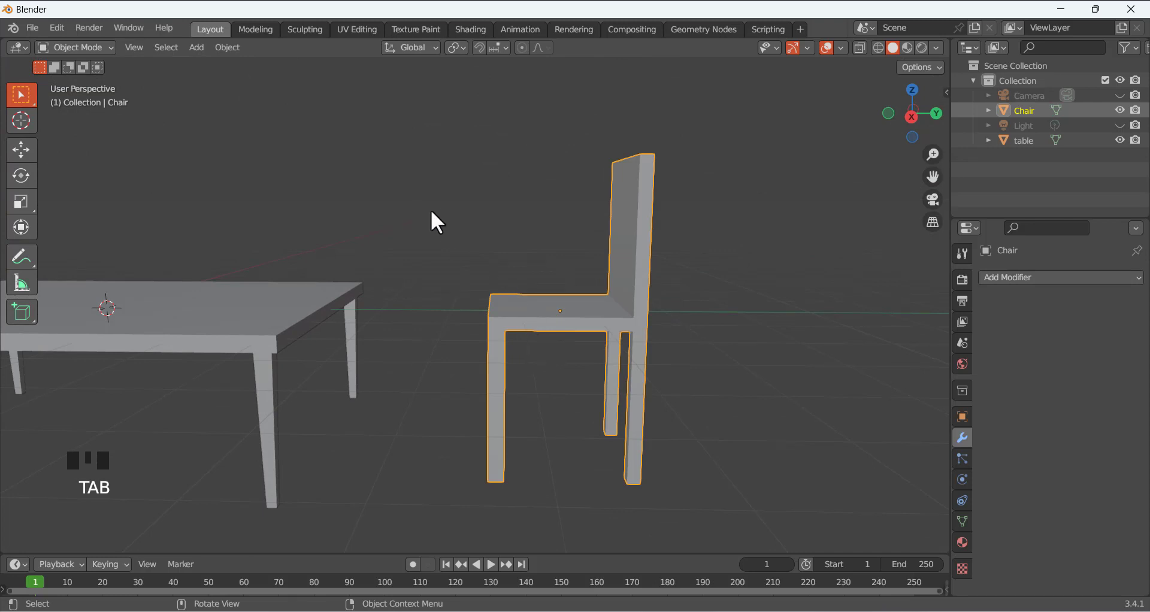
pyautogui.press('KP_3')
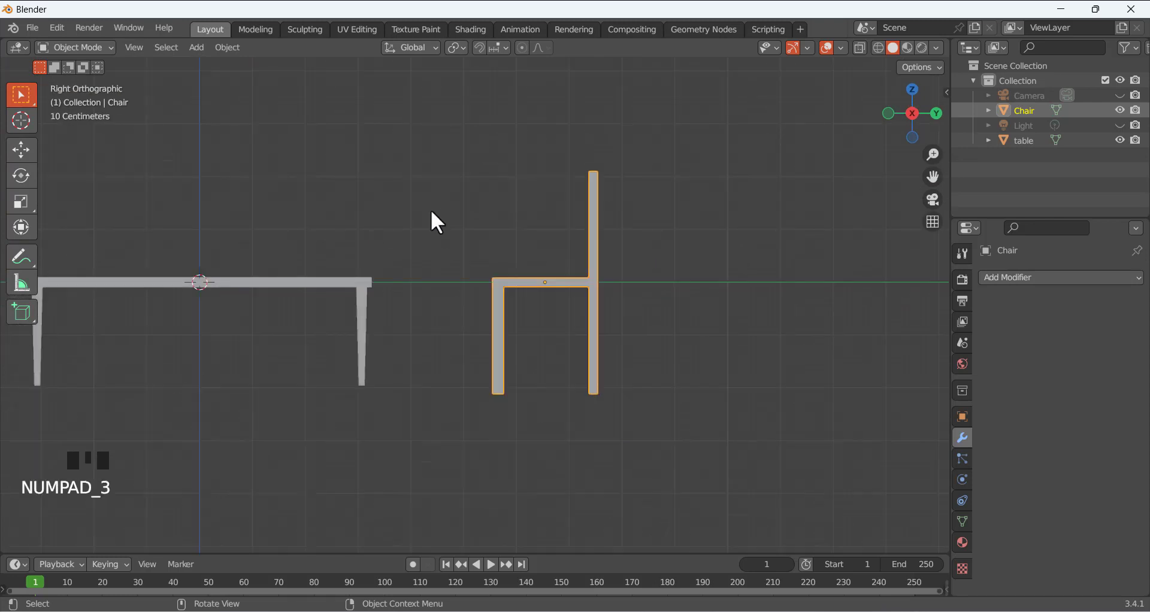
pyautogui.press('g')
pyautogui.press('z')
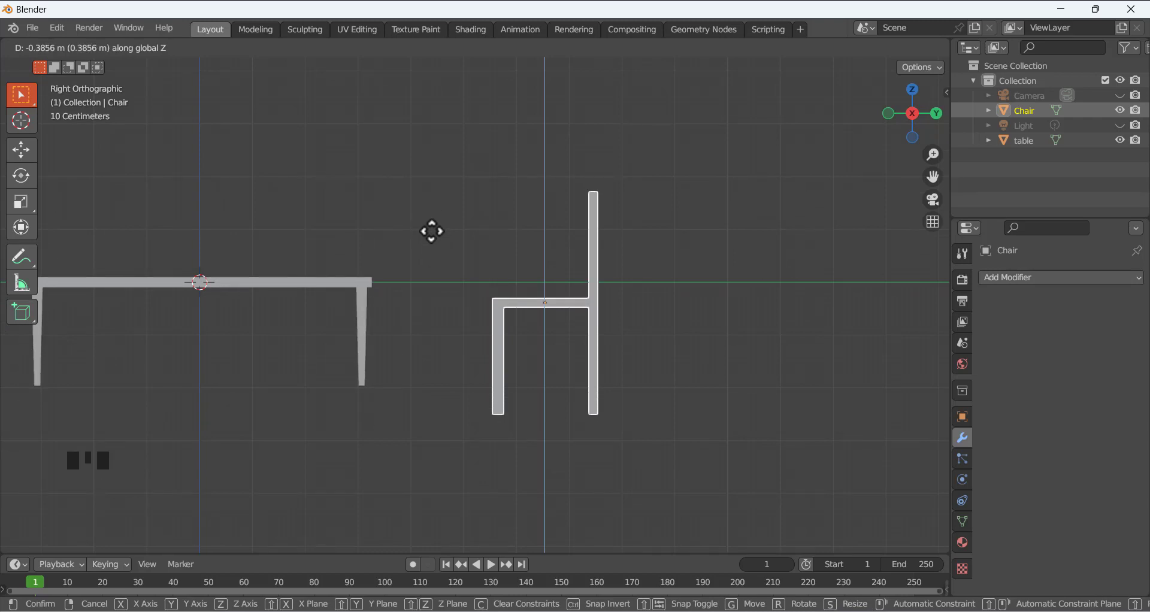
pyautogui.click(431, 231)
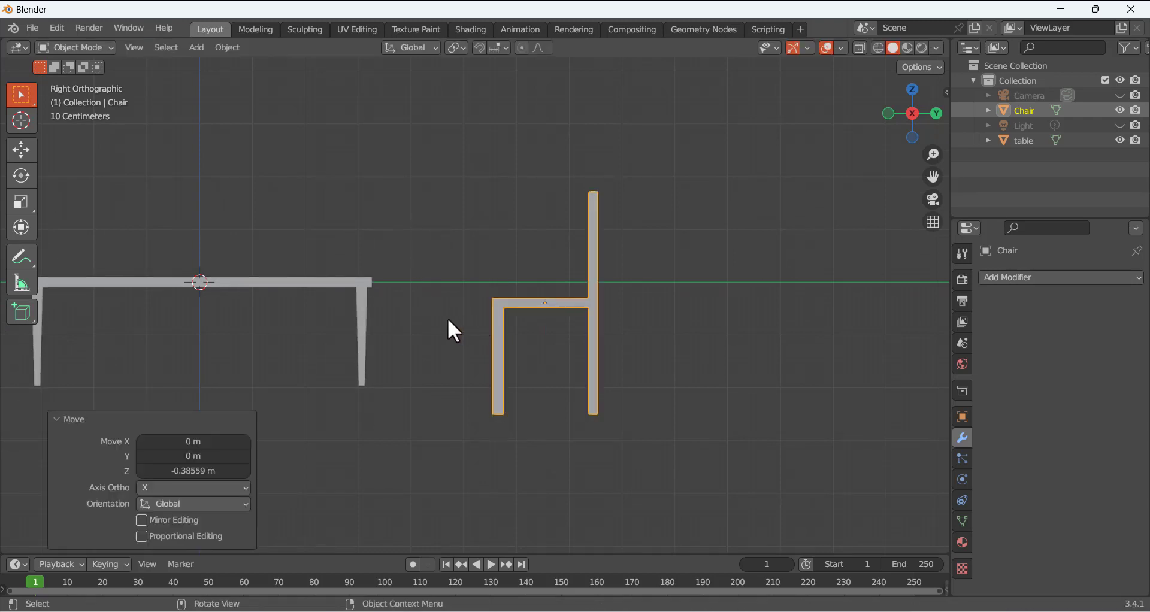
# Move the chair about 1.35 m toward the table along Y in the right orthographic view
pyautogui.press('g')
pyautogui.press('y')
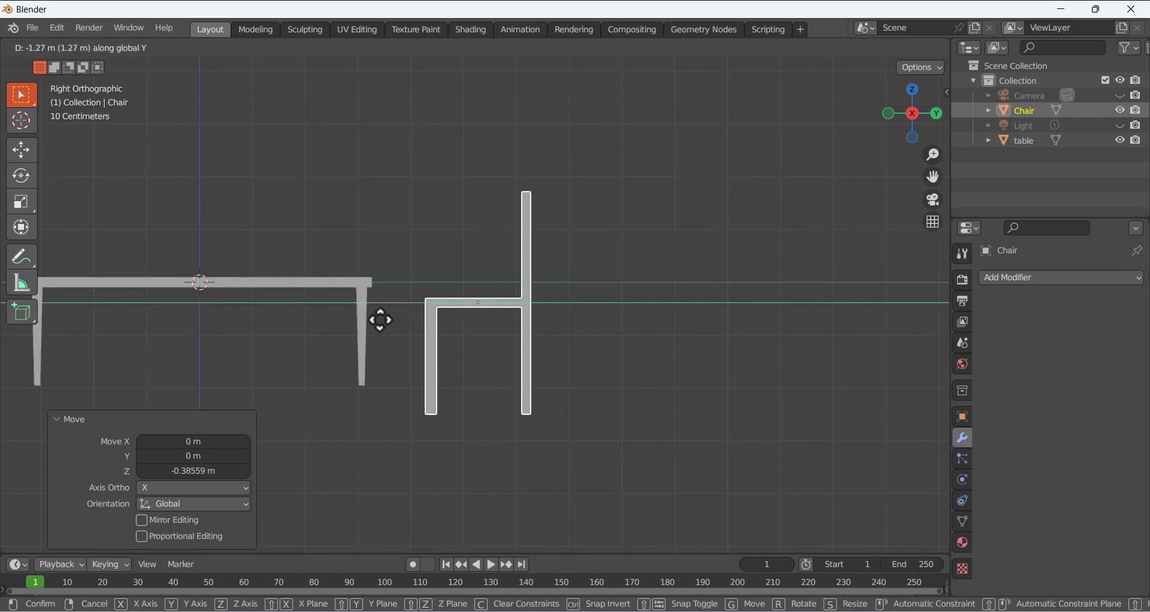
pyautogui.click(378, 320)
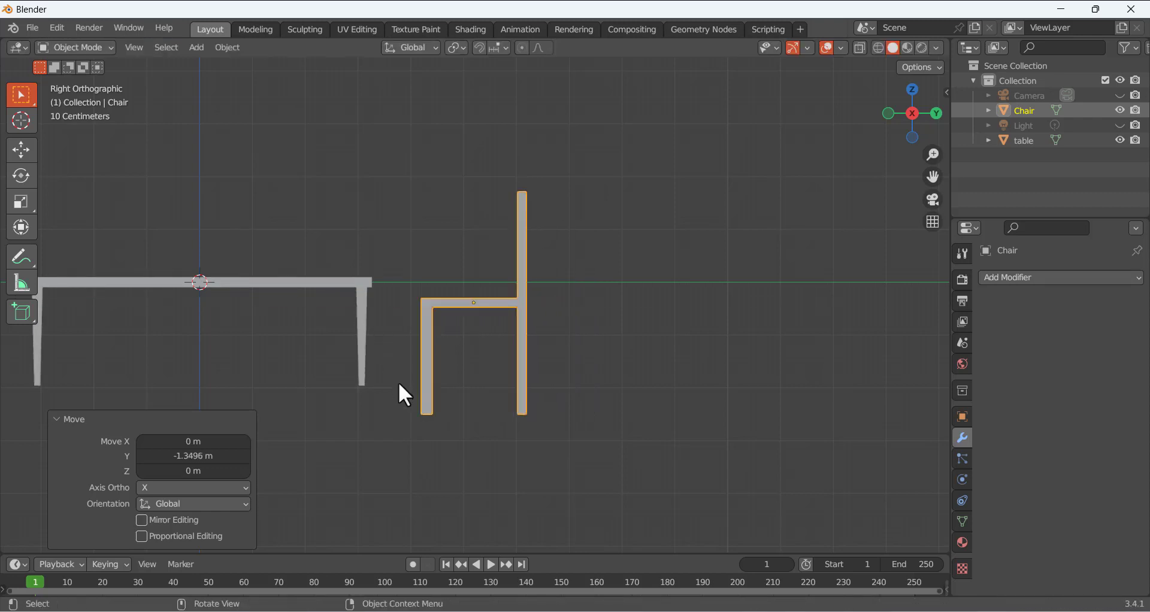
# Shorten the chair's legs by raising their four bottom faces about 0.567 m along Z in Edit Mode, and return to Object Mode
pyautogui.moveTo(432, 405); pyautogui.dragTo(433, 358, button='middle')
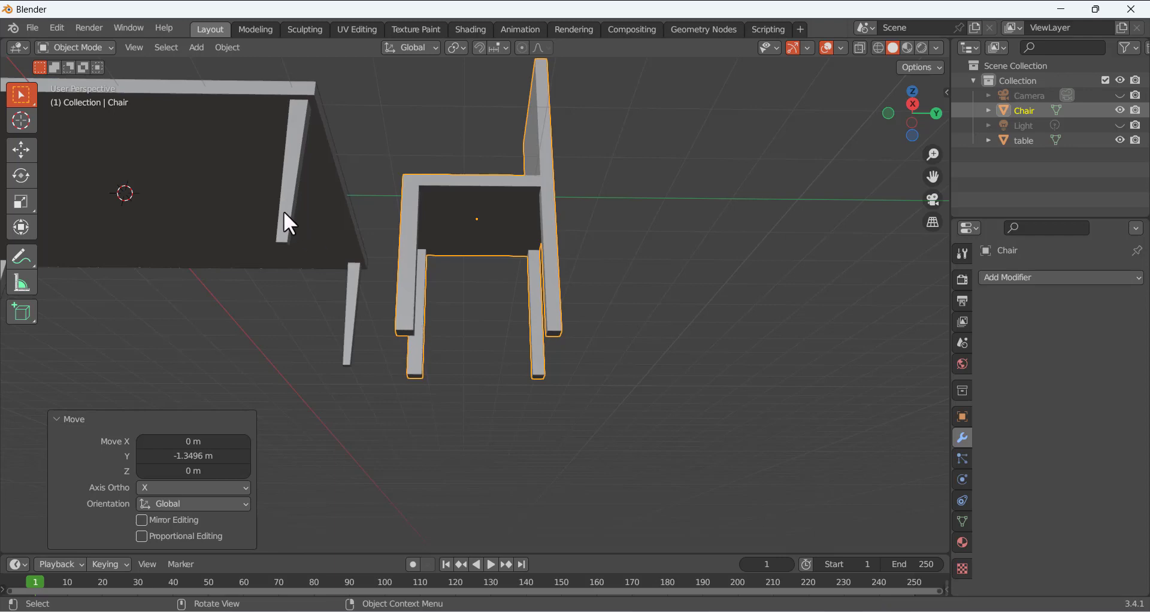
pyautogui.click(385, 367)
pyautogui.moveTo(385, 367); pyautogui.dragTo(414, 311, button='middle')
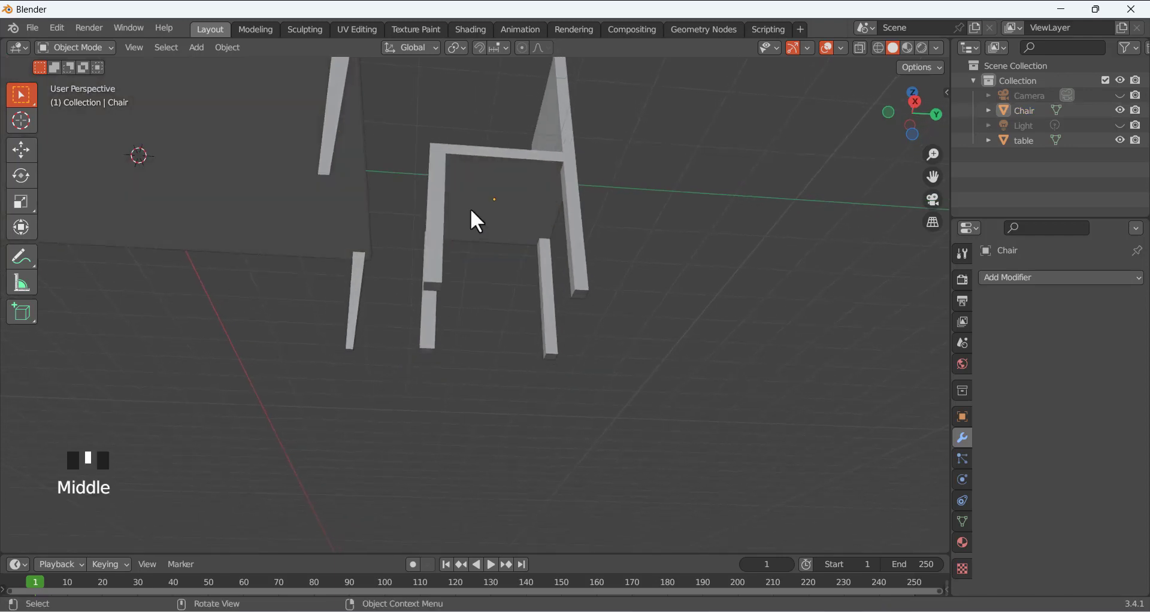
pyautogui.click(483, 209)
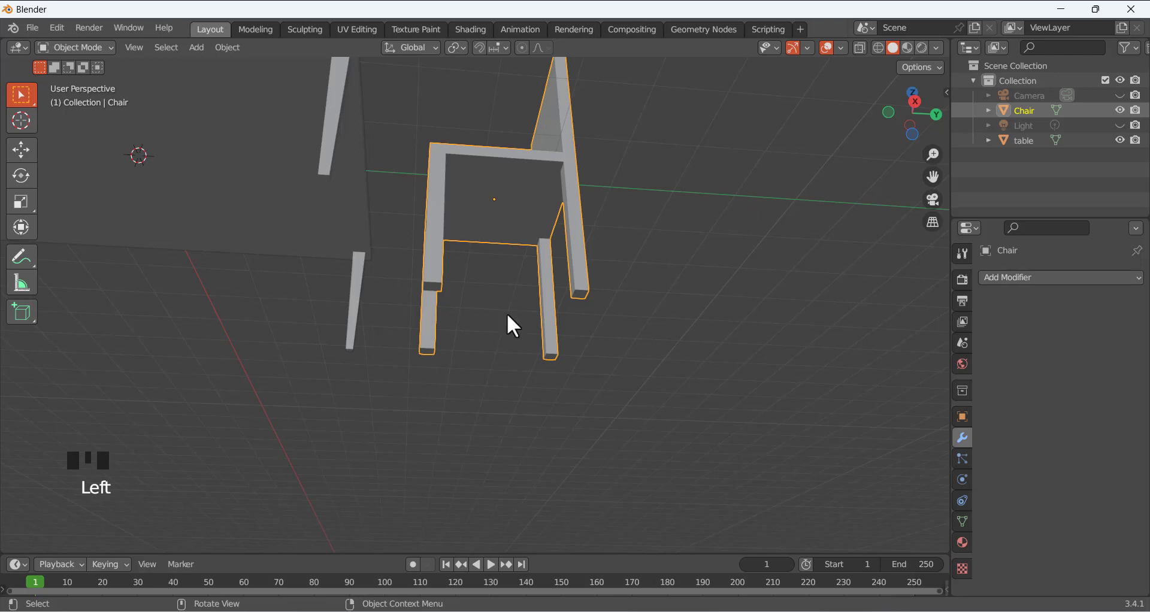
pyautogui.press('Tab')
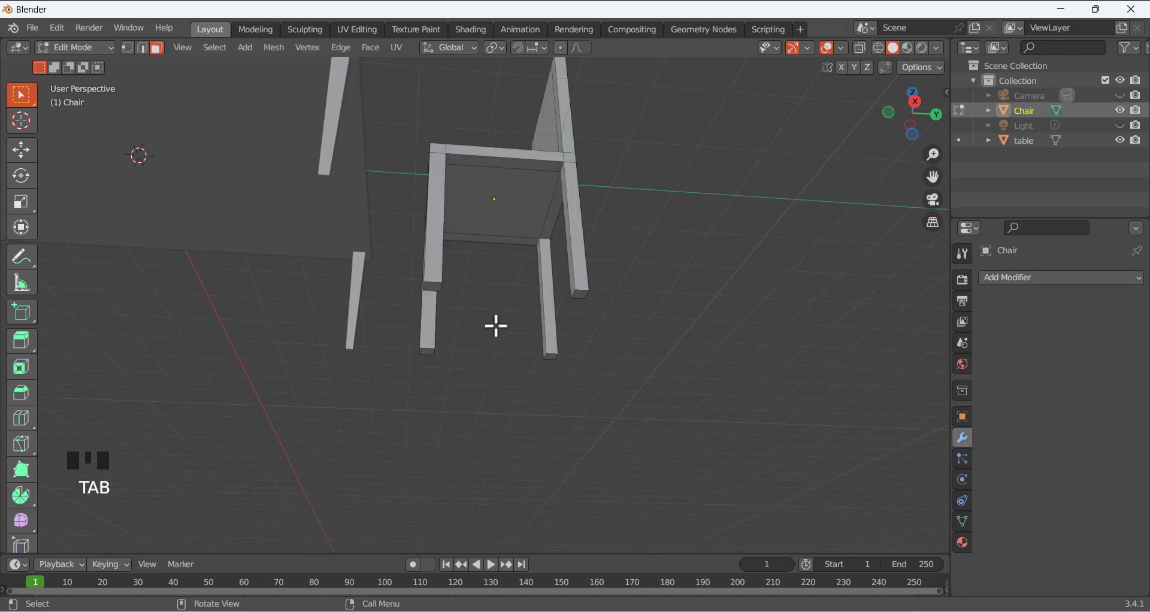
pyautogui.moveTo(495, 324); pyautogui.dragTo(487, 267, button='middle')
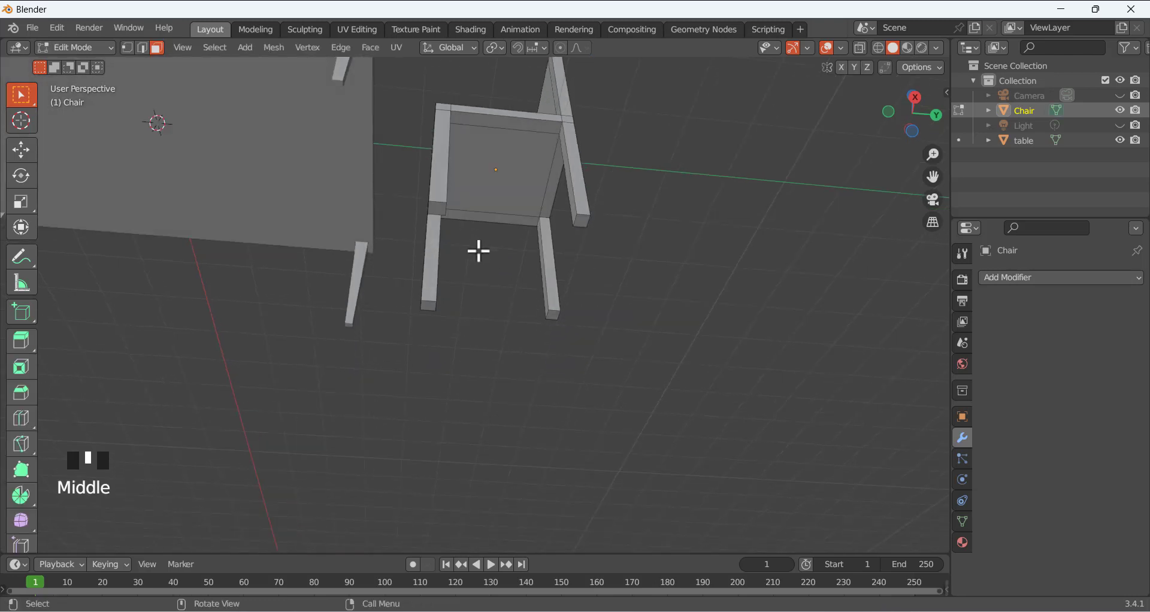
pyautogui.press('3')
pyautogui.click(438, 208)
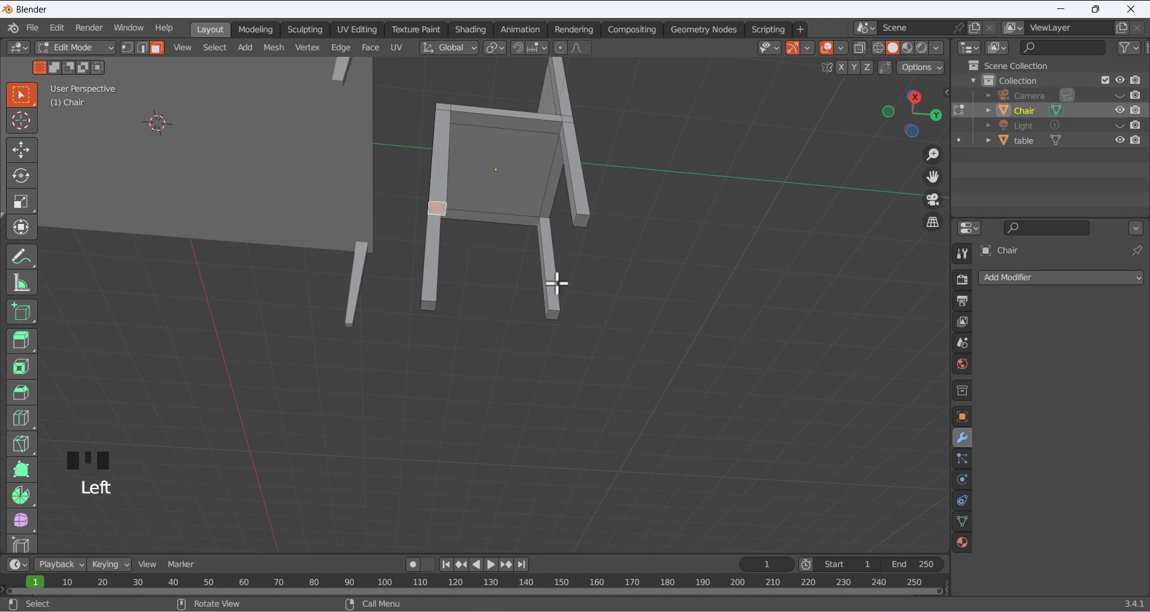
pyautogui.keyDown('shift'); pyautogui.click(580, 221); pyautogui.keyUp('shift')
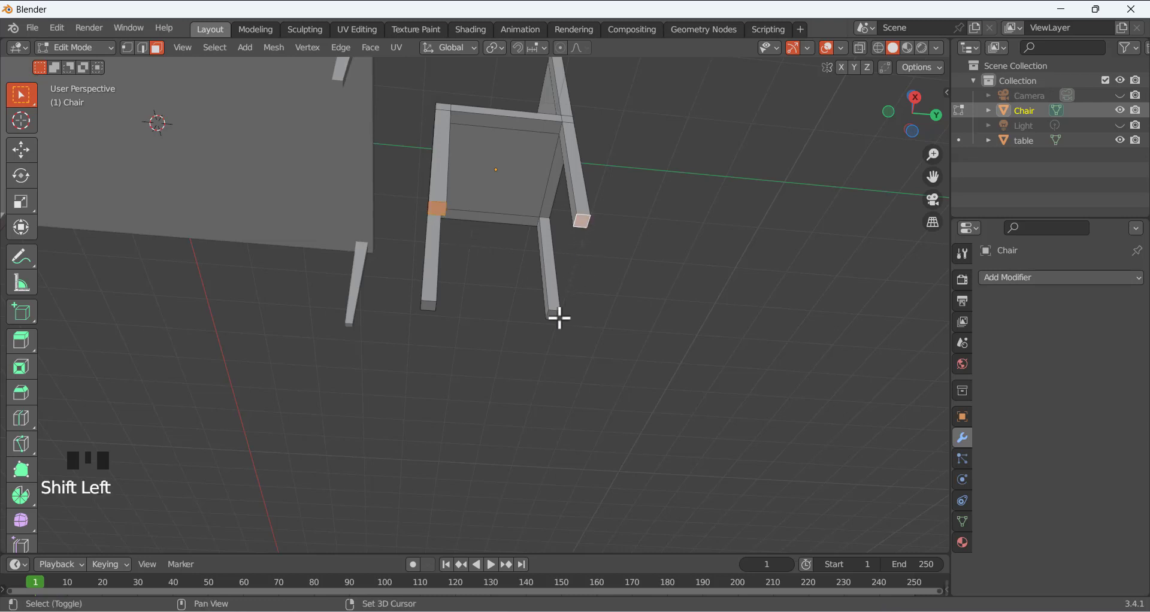
pyautogui.keyDown('shift'); pyautogui.click(554, 313); pyautogui.keyUp('shift')
pyautogui.keyDown('shift'); pyautogui.click(428, 306); pyautogui.keyUp('shift')
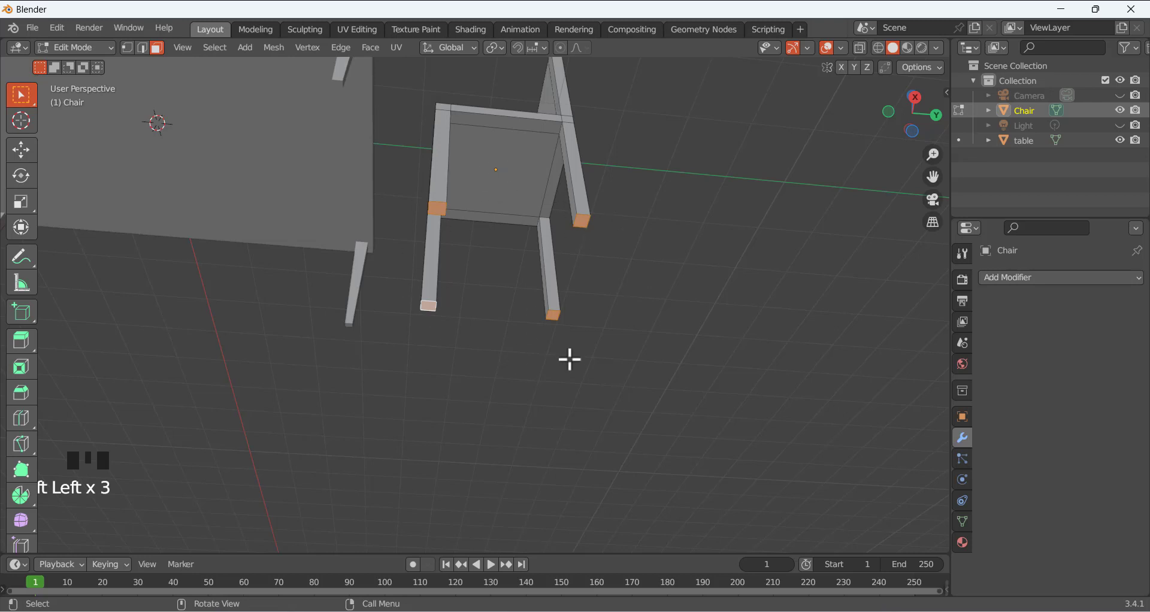
pyautogui.press('KP_3')
pyautogui.scroll(-4, 449, 341)
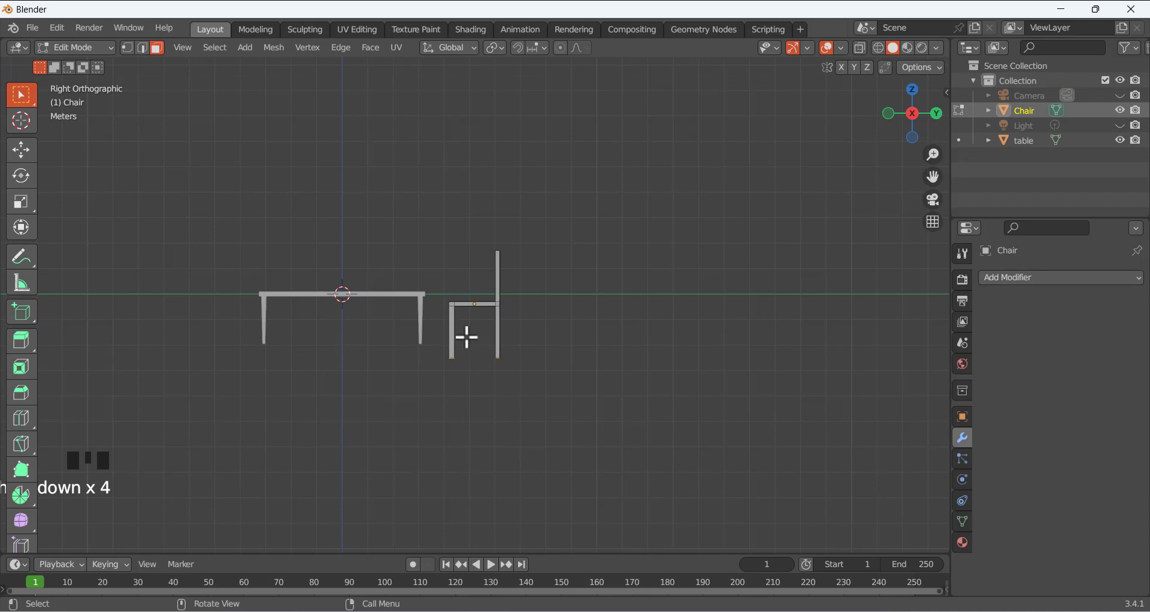
pyautogui.scroll(5, 465, 334)
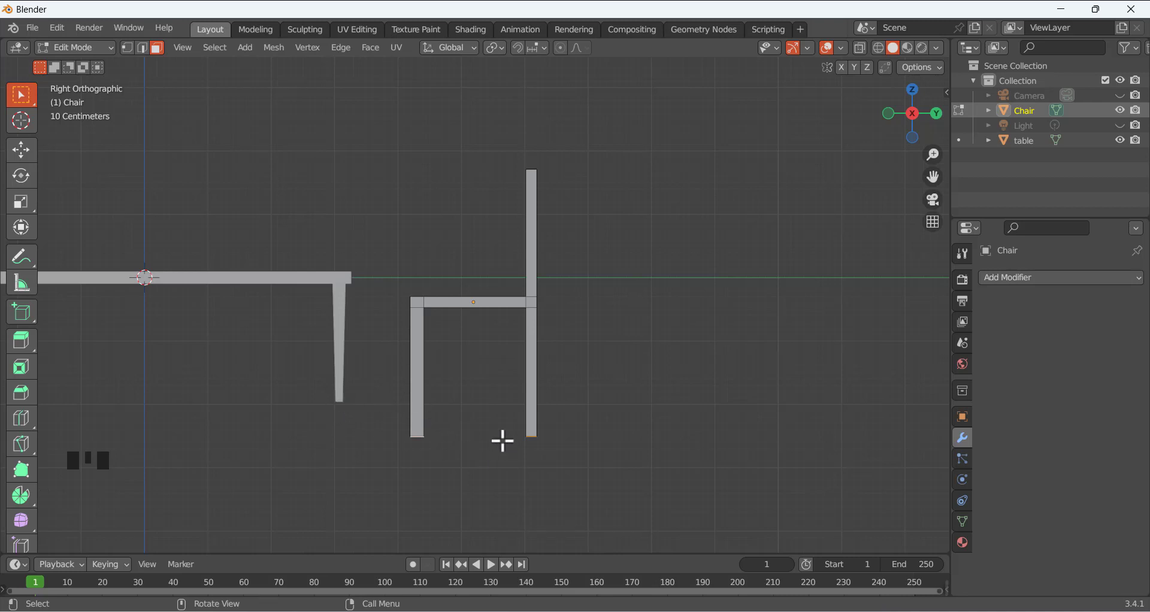
pyautogui.press('g')
pyautogui.press('z')
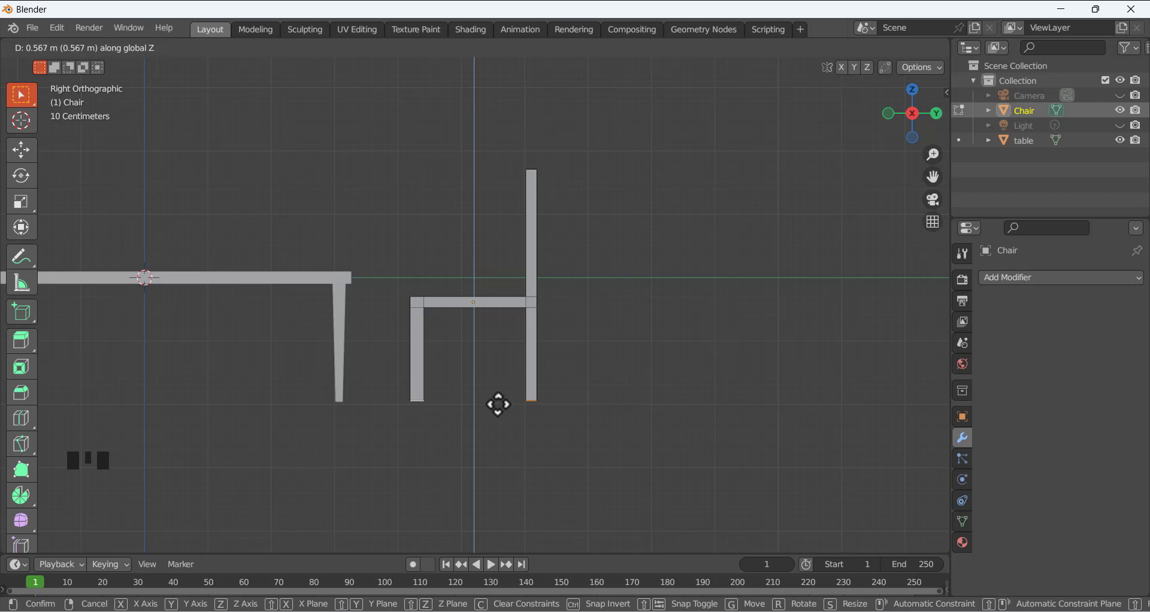
pyautogui.click(497, 404)
pyautogui.scroll(-3, 407, 239)
pyautogui.moveTo(408, 239); pyautogui.dragTo(502, 343, button='middle')
pyautogui.click(490, 241)
pyautogui.press('Tab')
# Scale the whole chair down slightly and uniformly so that it suits the table's size
pyautogui.scroll(-5, 491, 238)
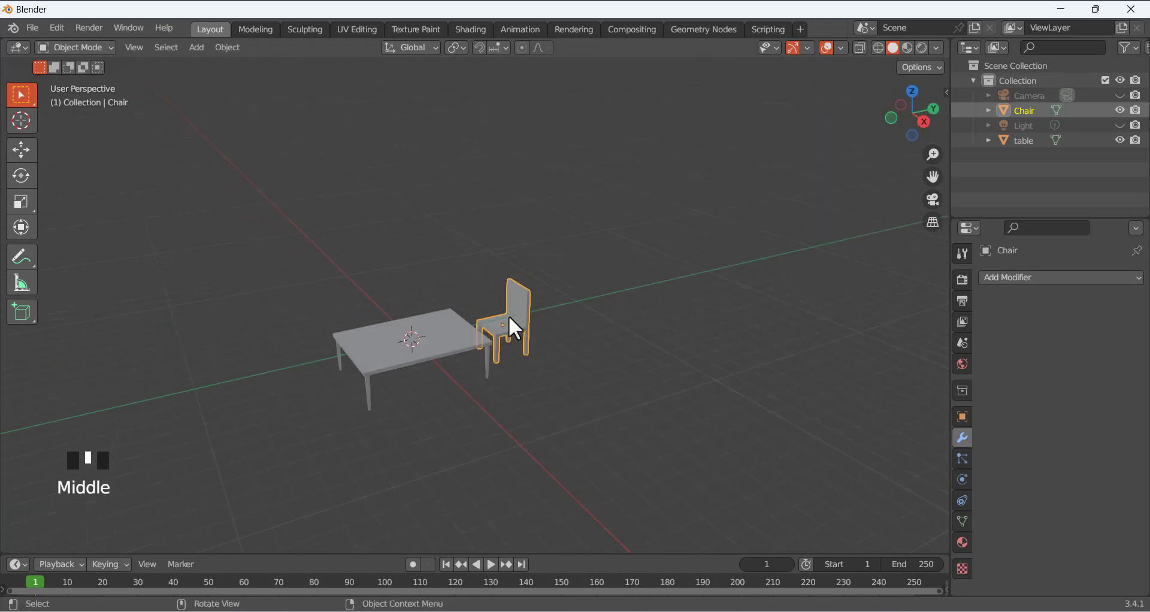
pyautogui.moveTo(453, 314); pyautogui.dragTo(459, 333, button='middle')
pyautogui.scroll(4, 433, 318)
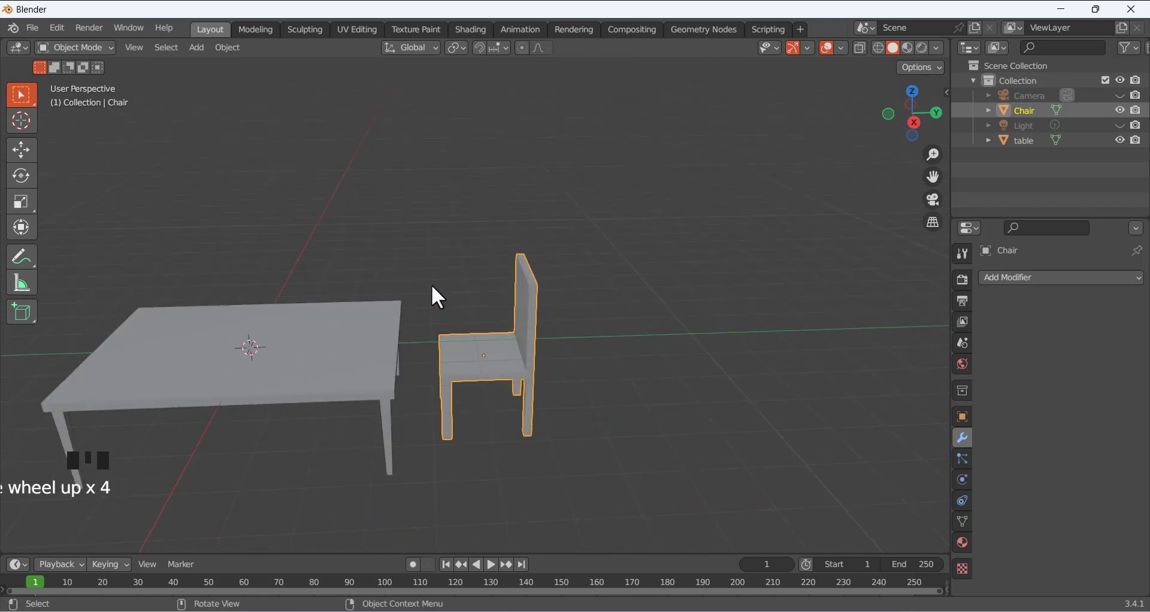
pyautogui.scroll(-2, 430, 285)
pyautogui.moveTo(423, 289); pyautogui.dragTo(482, 305, button='middle')
pyautogui.click(472, 323)
pyautogui.scroll(-3, 471, 324)
pyautogui.scroll(5, 471, 317)
pyautogui.click(485, 351)
pyautogui.scroll(-2, 457, 287)
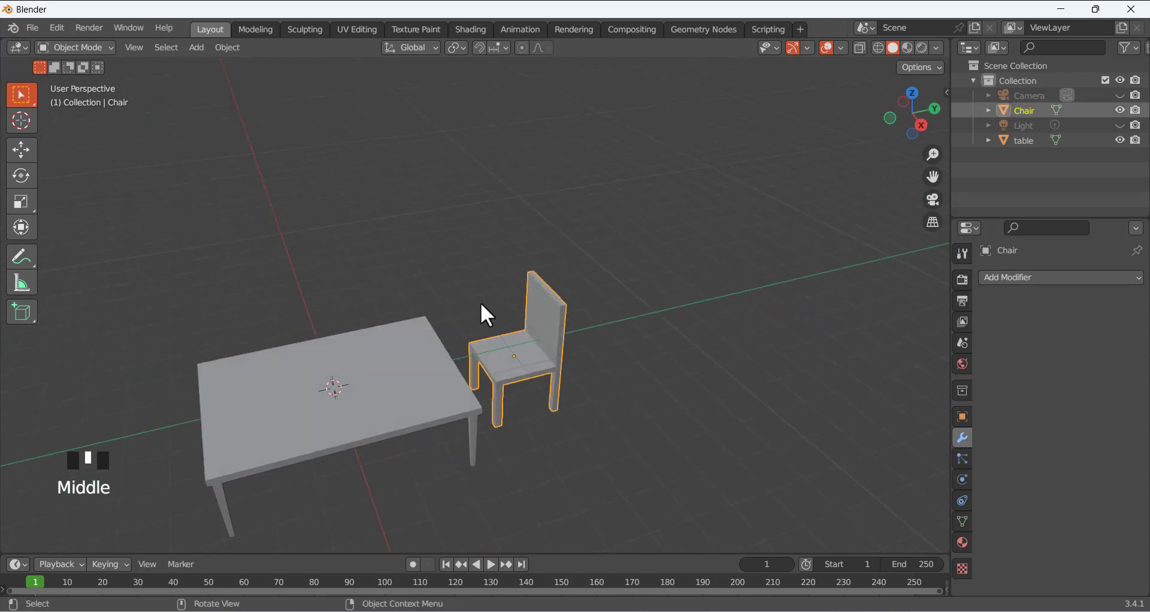
pyautogui.press('s')
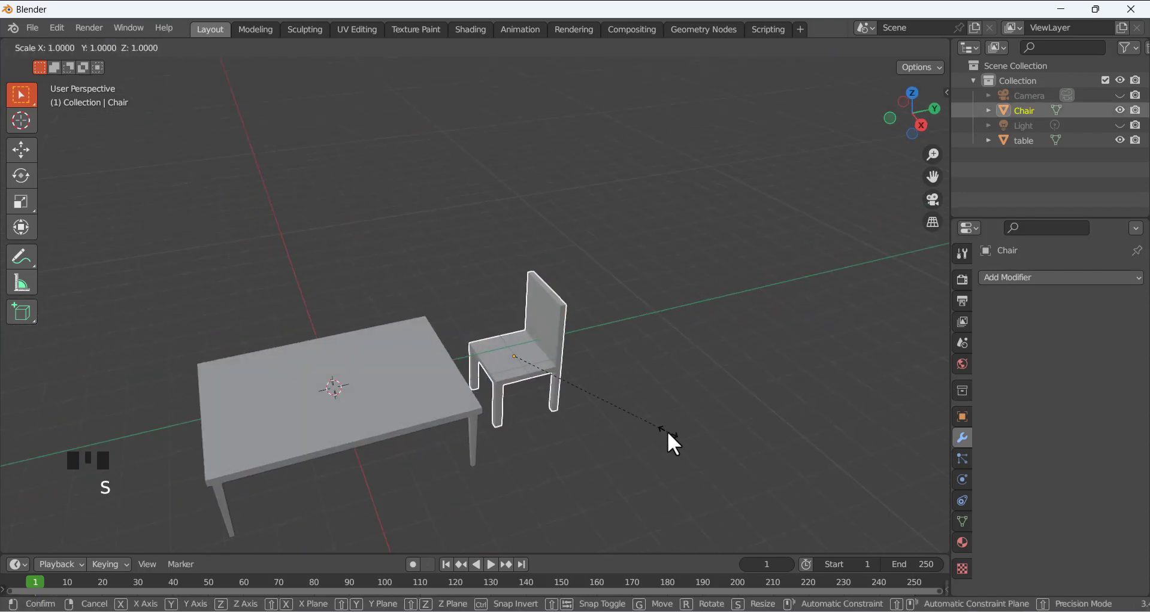
pyautogui.click(669, 429)
# Examine the chair's size and leg height against the table in perspective and right orthographic views
pyautogui.moveTo(637, 333); pyautogui.dragTo(518, 359, button='middle')
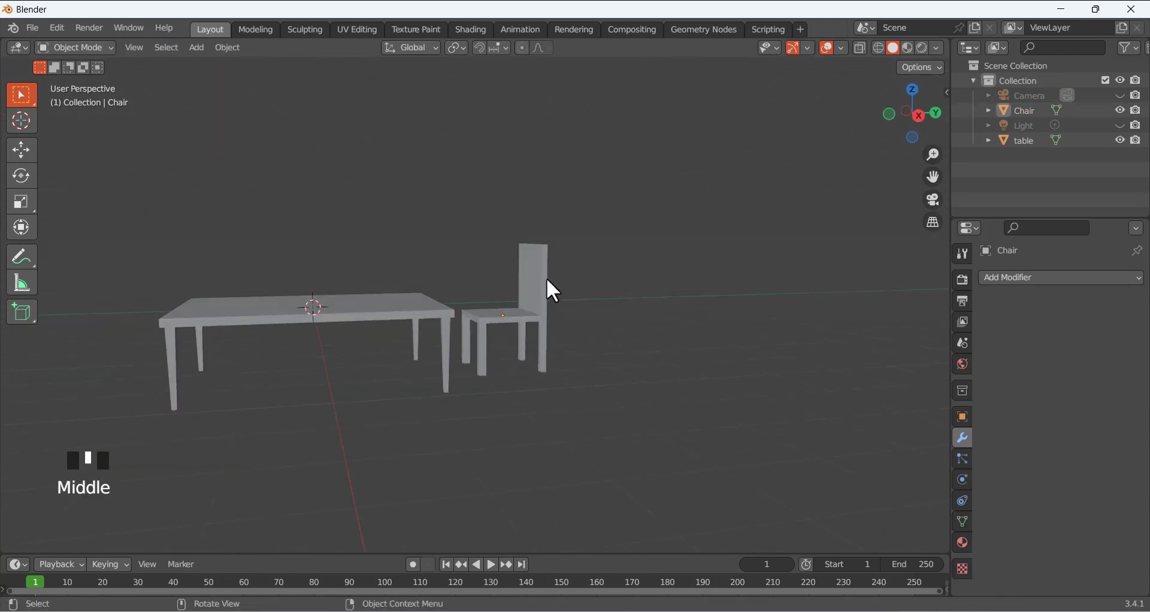
pyautogui.moveTo(494, 269); pyautogui.dragTo(554, 307, button='middle')
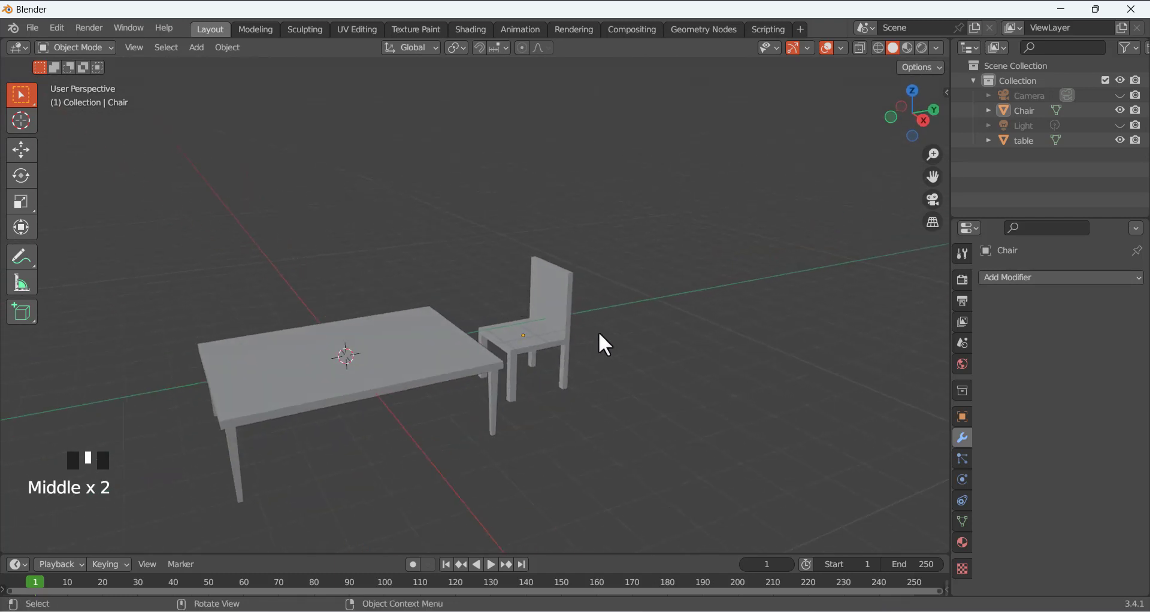
pyautogui.moveTo(605, 344)
pyautogui.mouseDown(button='middle')
pyautogui.moveTo(544, 347)
pyautogui.moveTo(590, 342)
pyautogui.mouseUp(button='middle')
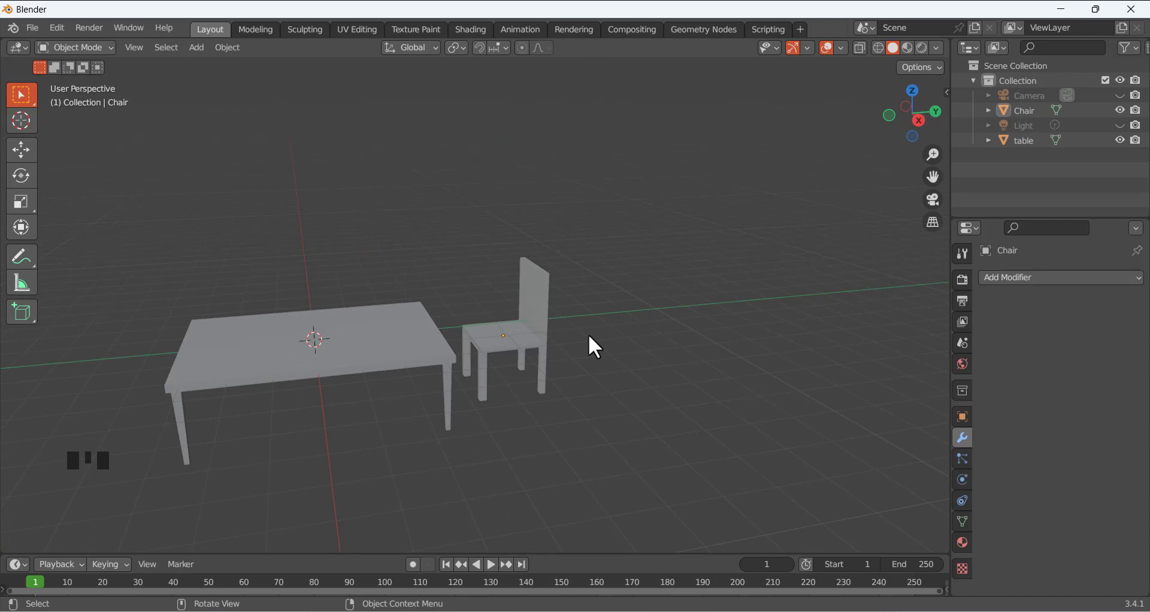
pyautogui.press('KP_3')
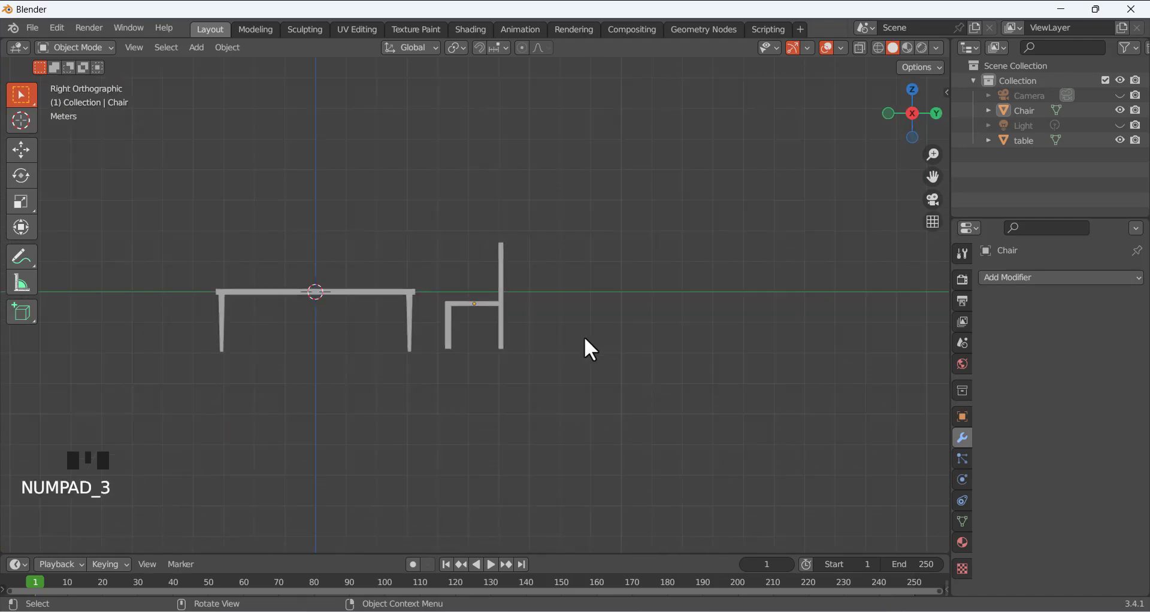
pyautogui.scroll(-2, 467, 321)
pyautogui.scroll(10, 464, 321)
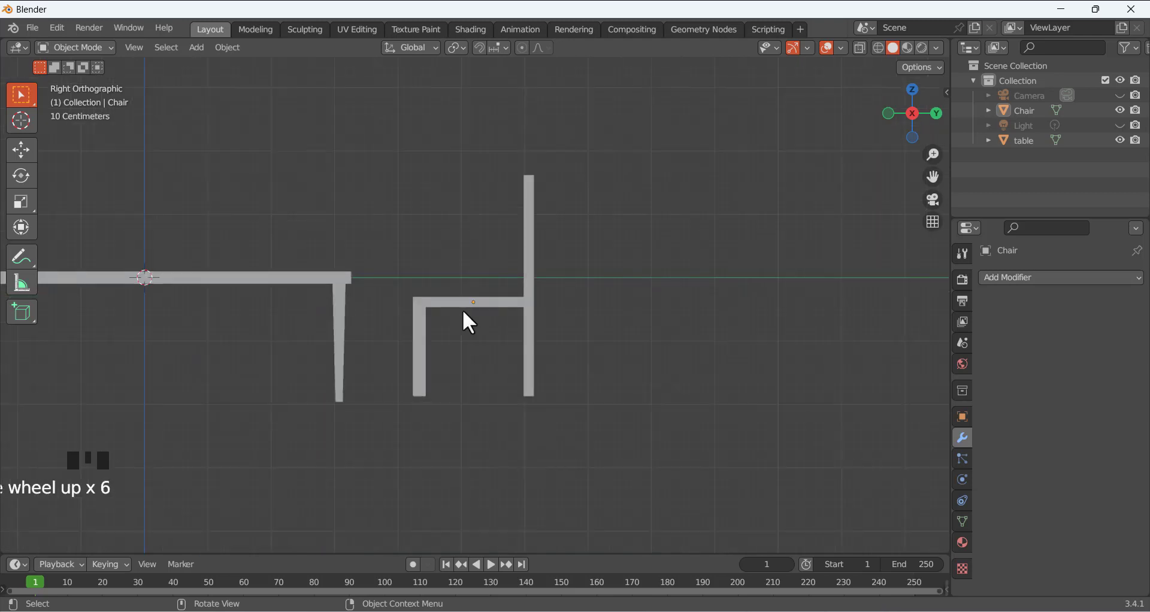
pyautogui.moveTo(437, 318); pyautogui.dragTo(468, 331, button='middle')
pyautogui.scroll(-4, 462, 322)
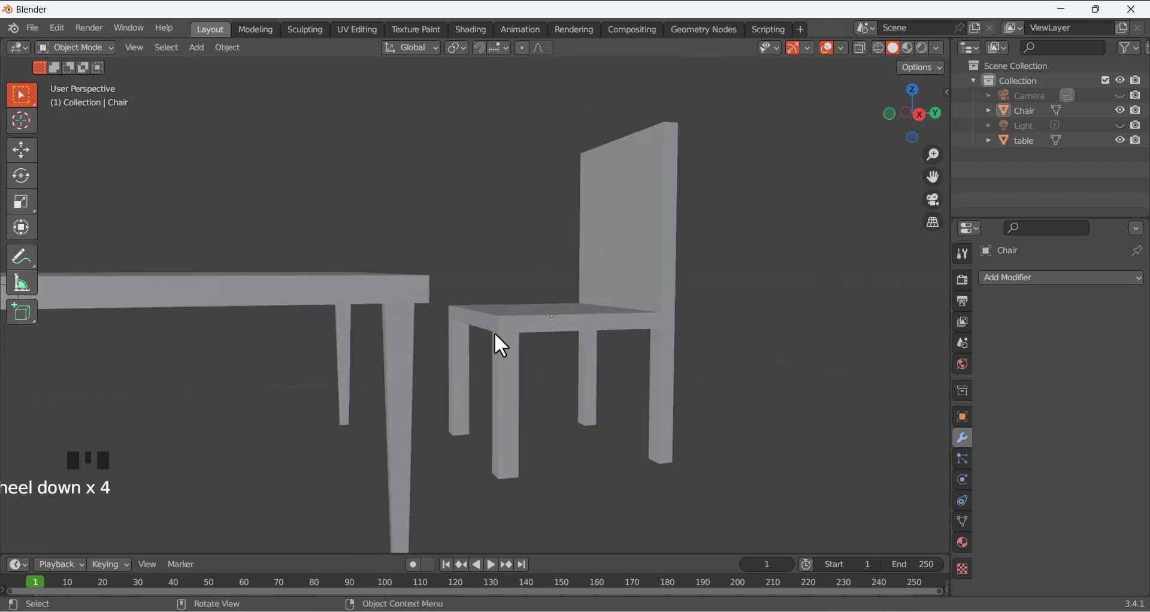
pyautogui.scroll(3, 506, 338)
pyautogui.scroll(-1, 514, 341)
pyautogui.moveTo(515, 342); pyautogui.dragTo(550, 346, button='middle')
pyautogui.scroll(-4, 465, 300)
pyautogui.moveTo(464, 300)
pyautogui.mouseDown(button='middle')
pyautogui.moveTo(432, 307)
pyautogui.moveTo(447, 296)
pyautogui.mouseUp(button='middle')
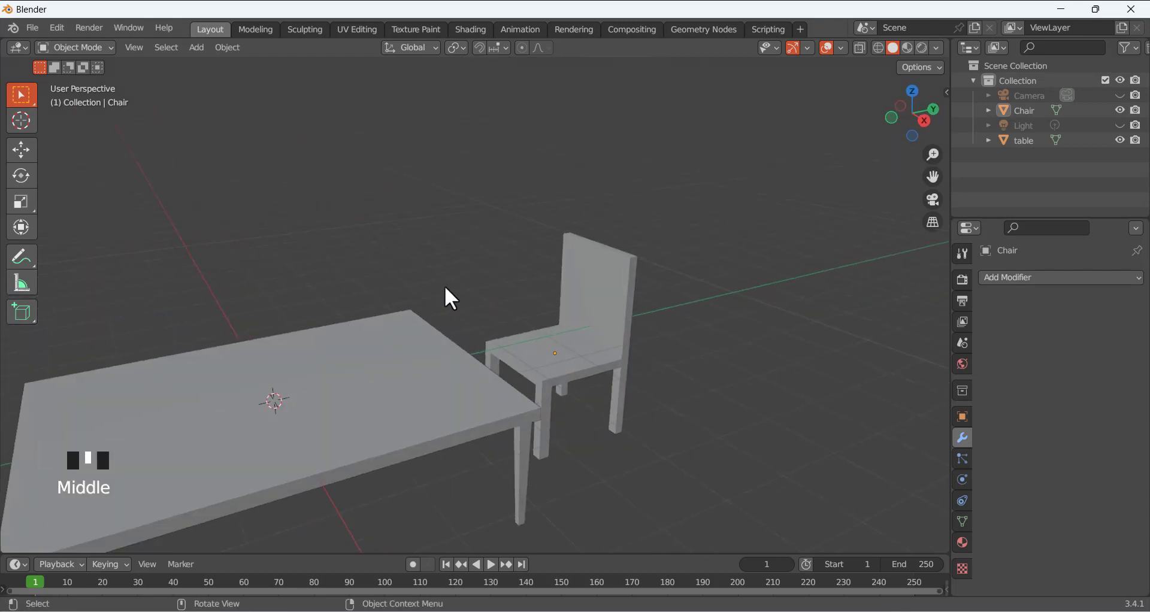
pyautogui.scroll(-4, 542, 314)
pyautogui.moveTo(542, 317); pyautogui.dragTo(516, 313, button='middle')
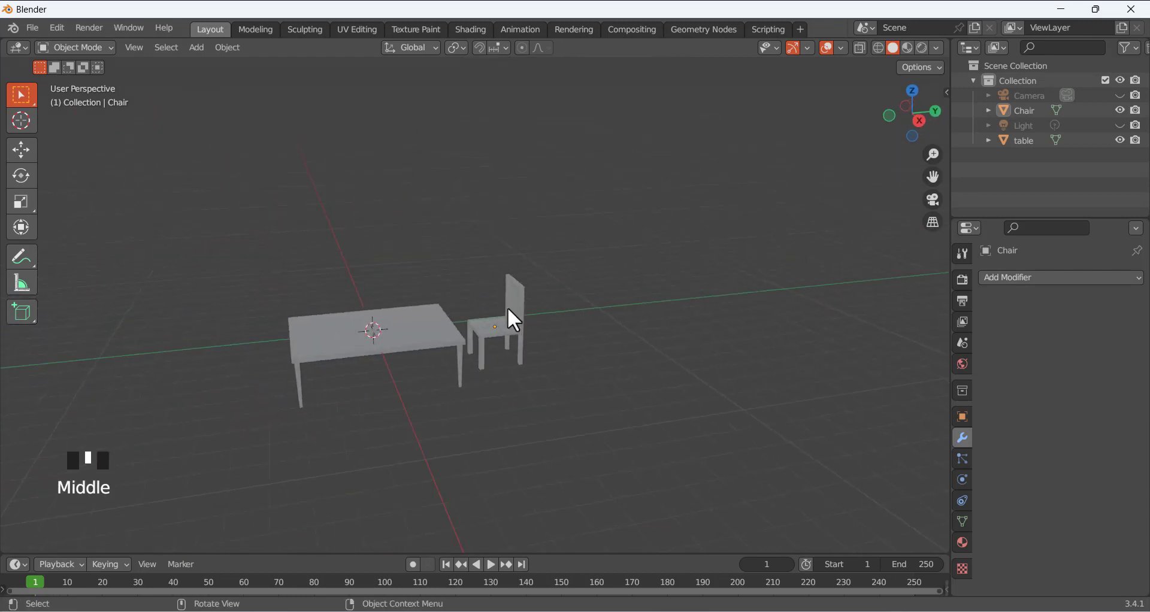
pyautogui.scroll(3, 521, 329)
pyautogui.click(551, 333)
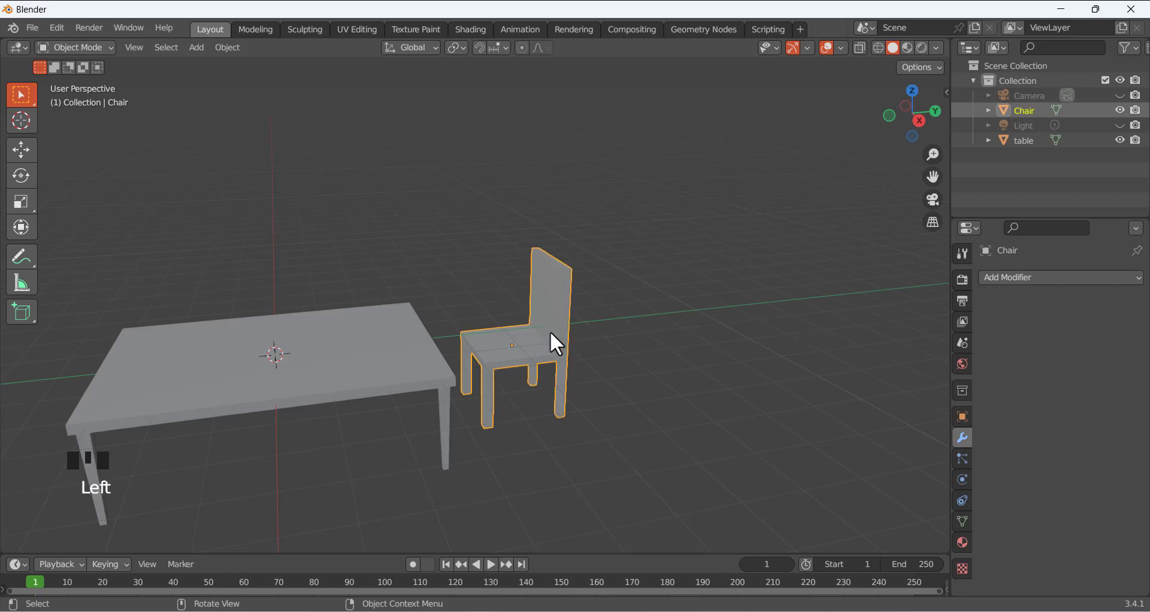
pyautogui.scroll(-2, 716, 367)
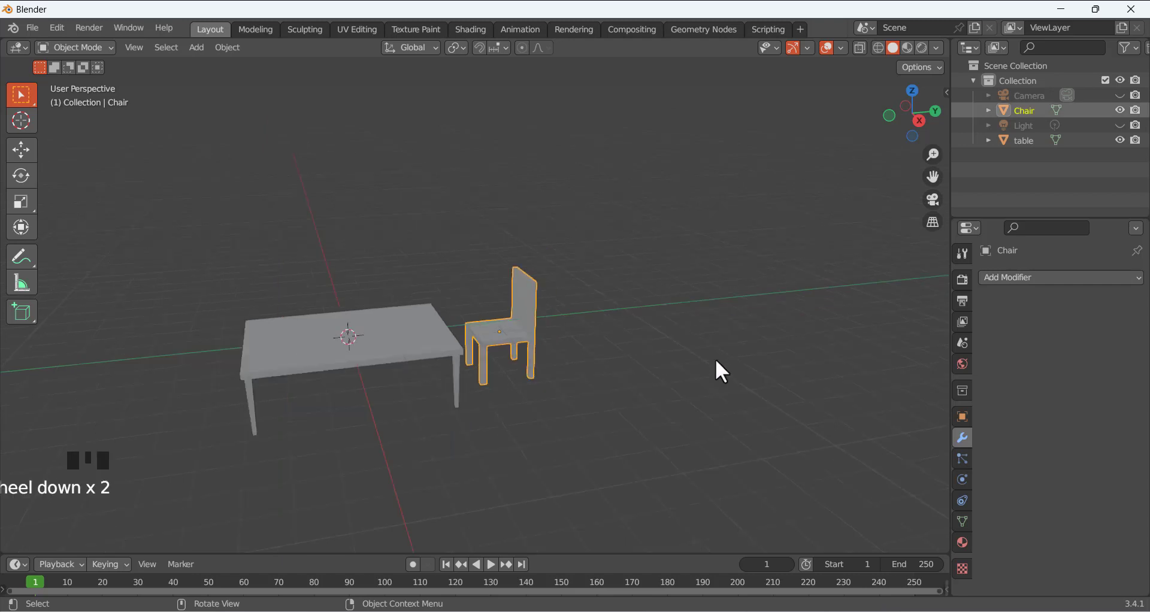
pyautogui.scroll(4, 432, 367)
pyautogui.click(631, 376)
pyautogui.scroll(-3, 630, 381)
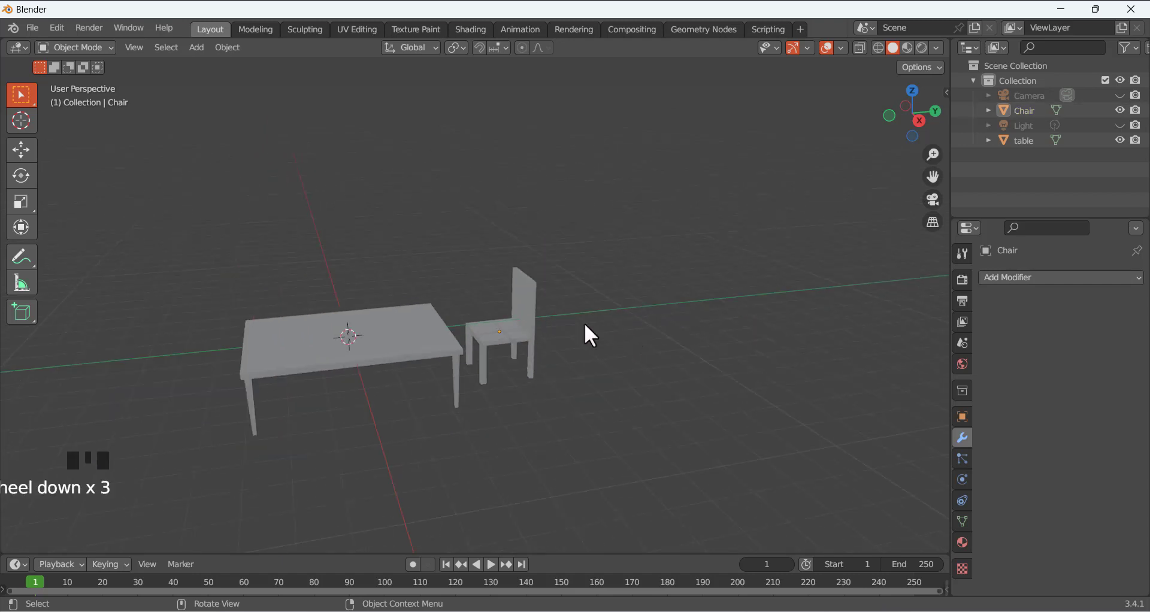
# Add a Mirror modifier to the chair and set Y as its only mirror axis
pyautogui.click(523, 351)
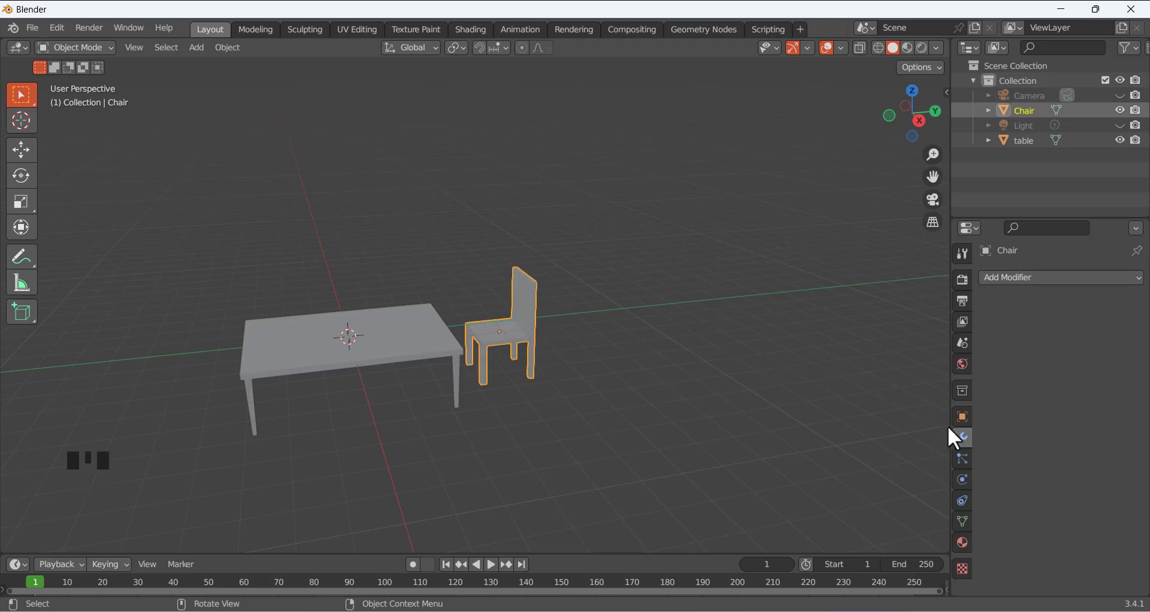
pyautogui.click(1018, 291)
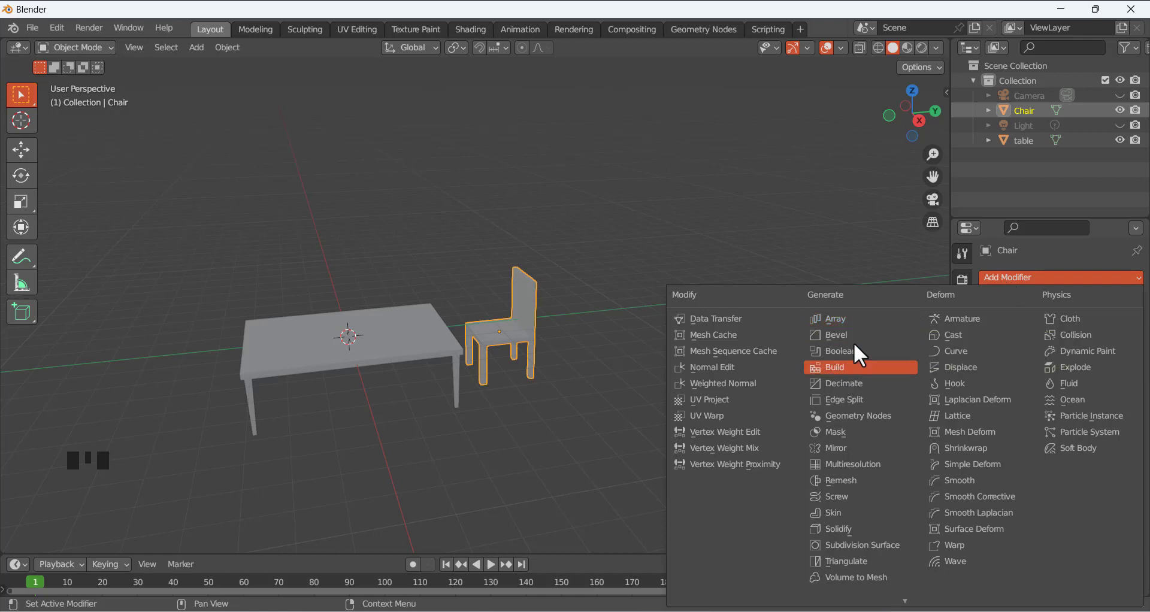
pyautogui.click(846, 450)
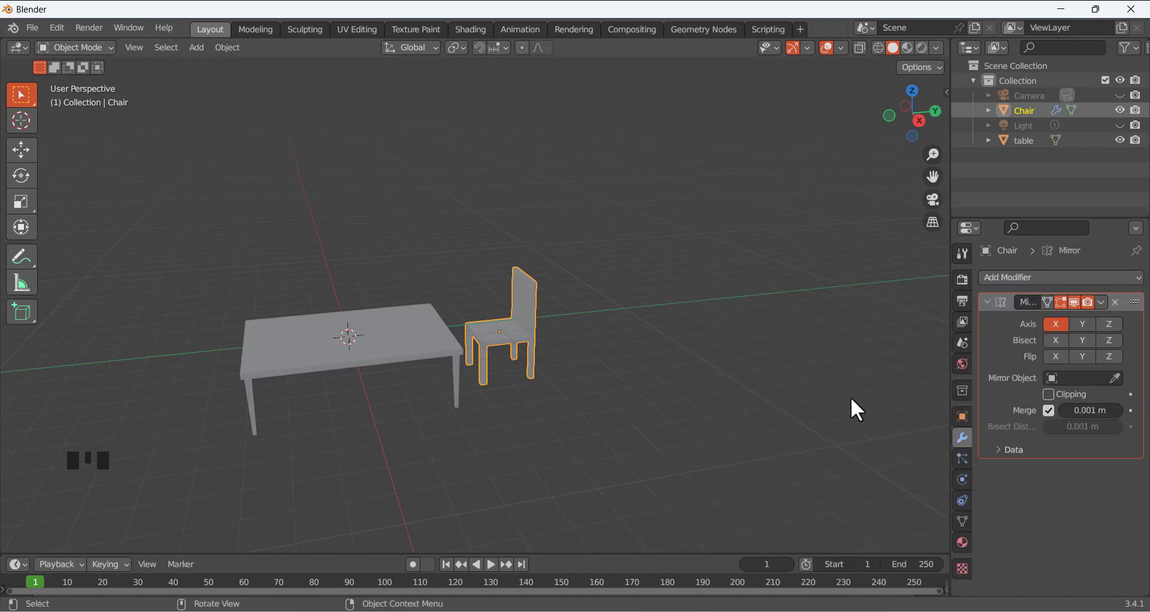
pyautogui.click(1079, 324)
pyautogui.moveTo(765, 313); pyautogui.dragTo(489, 336, button='middle')
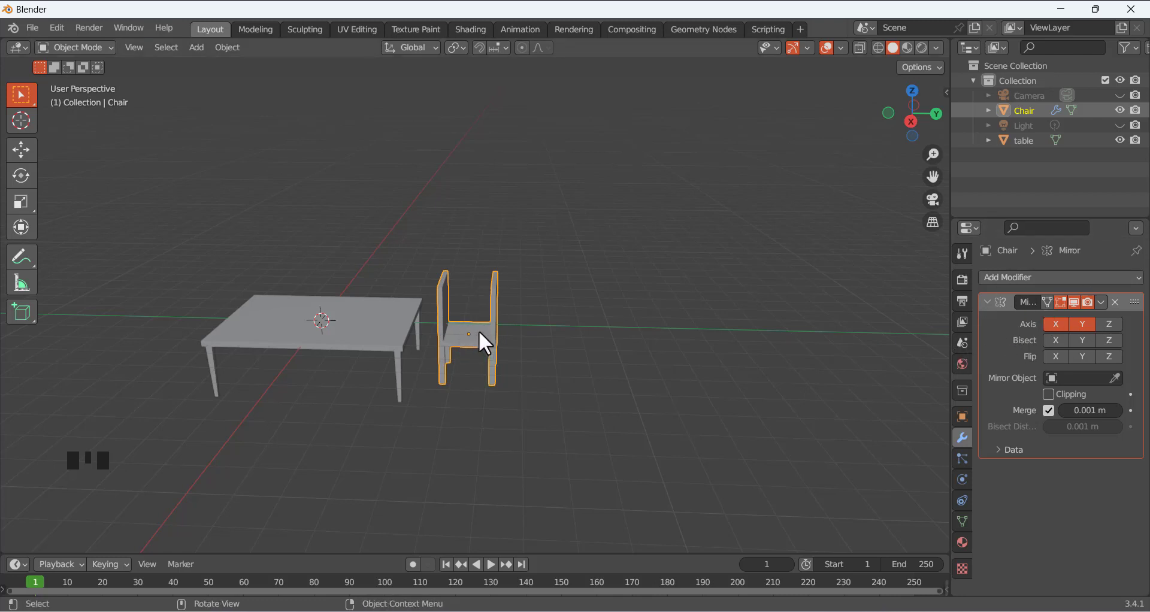
pyautogui.click(1054, 325)
pyautogui.click(1081, 325)
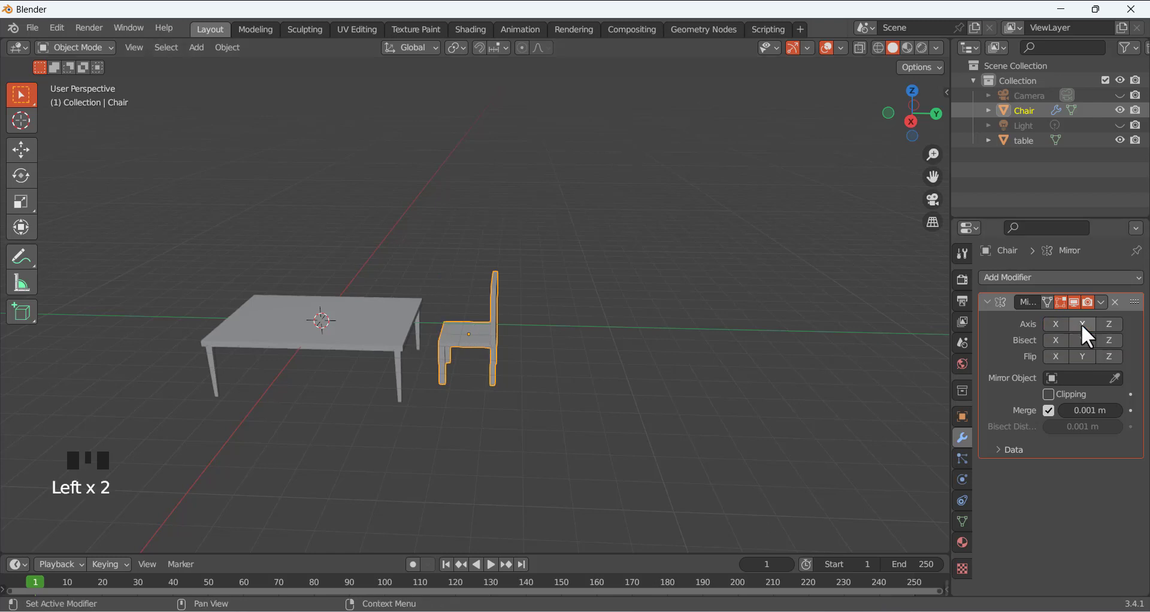
pyautogui.scroll(3, 348, 318)
pyautogui.scroll(-3, 359, 317)
pyautogui.click(1083, 325)
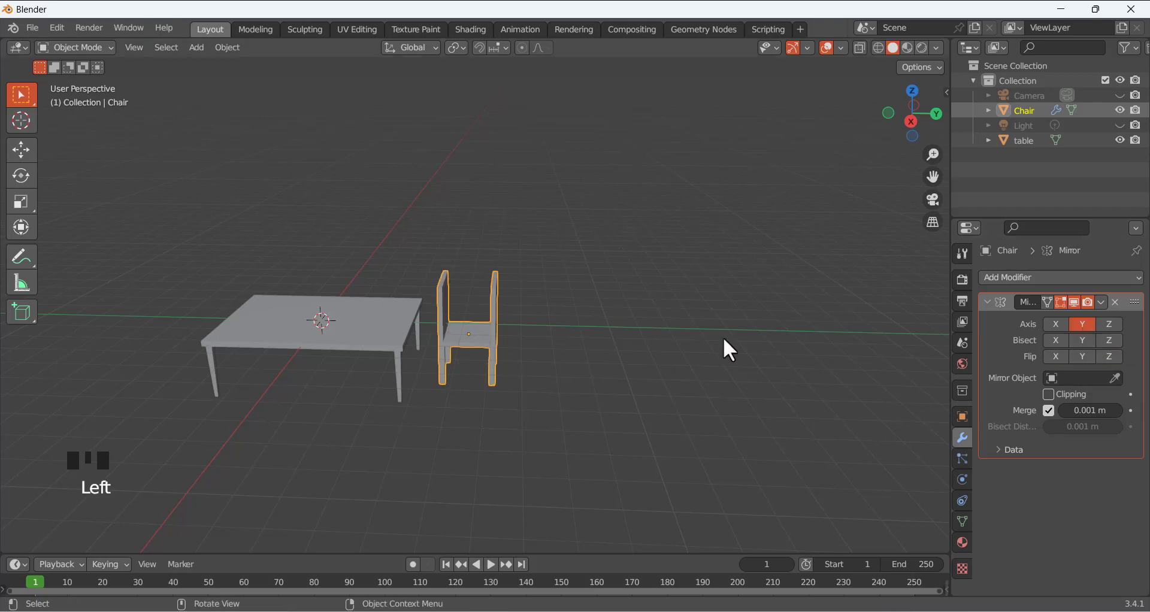
# Set the table as the mirror object of the chair's Mirror modifier so that a second chair faces it
pyautogui.click(1115, 378)
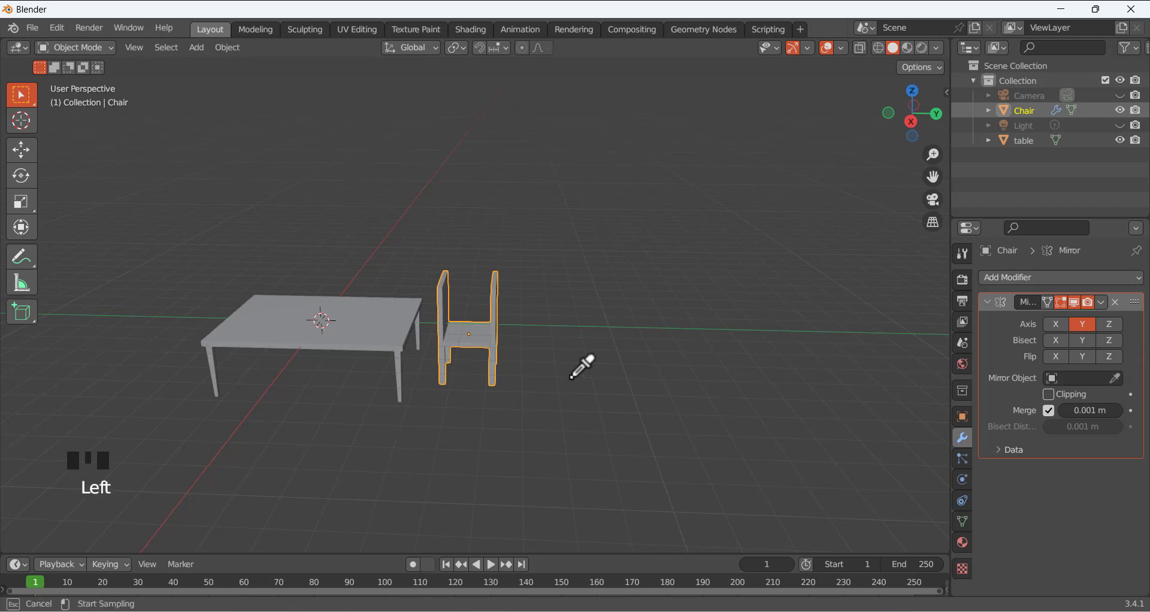
pyautogui.click(372, 314)
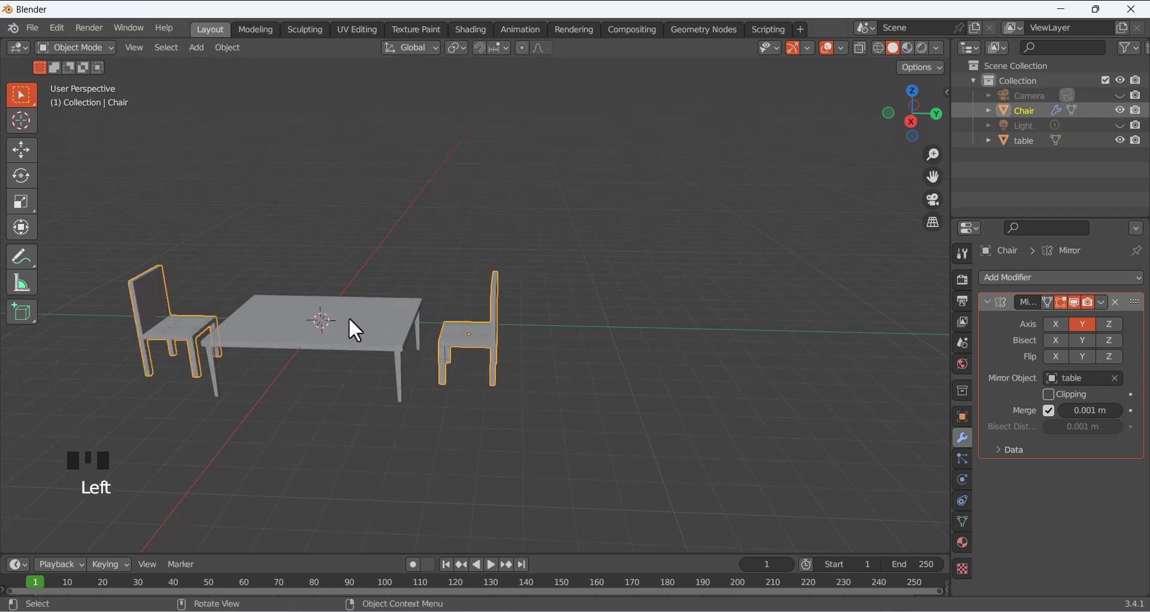
pyautogui.moveTo(349, 319); pyautogui.dragTo(418, 329, button='middle')
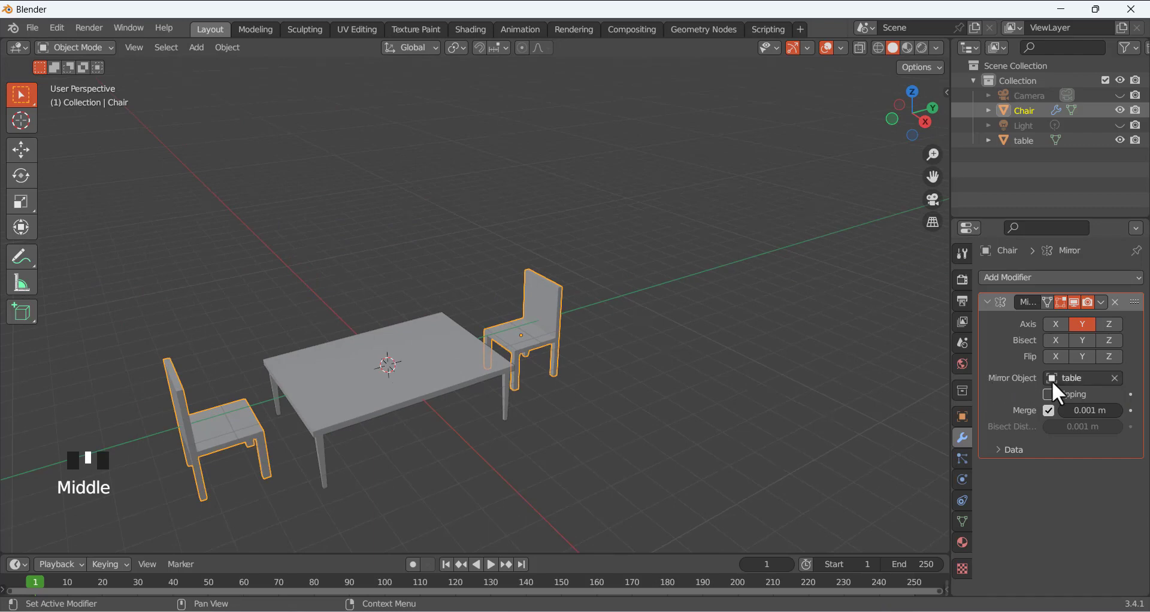
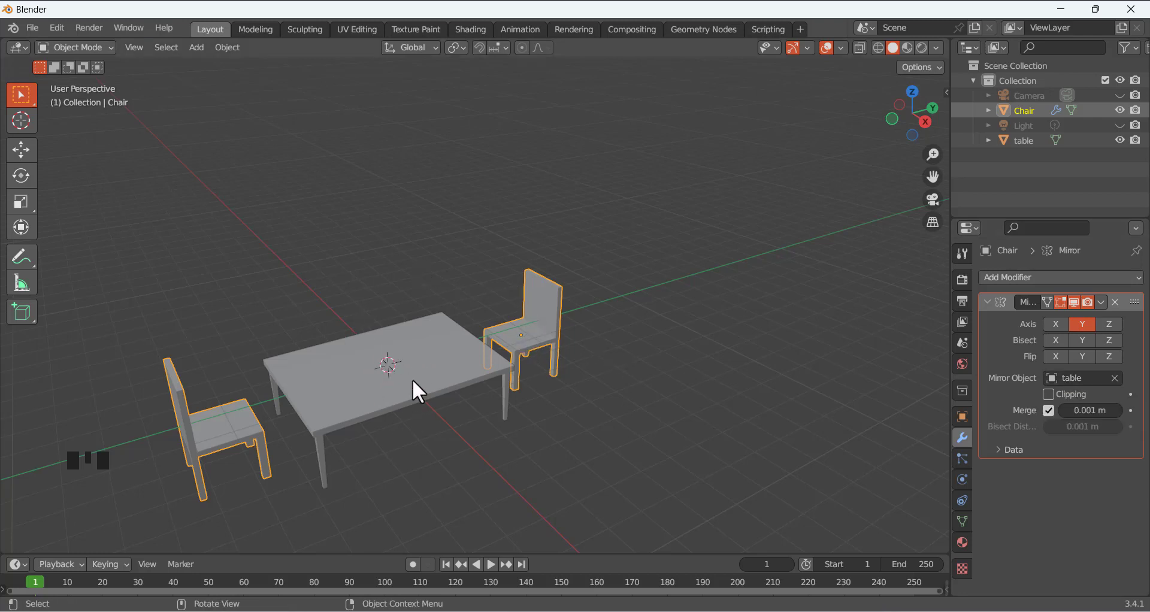
# Apply the chair's Mirror modifier and deselect the chairs
pyautogui.click(1099, 301)
pyautogui.click(1054, 318)
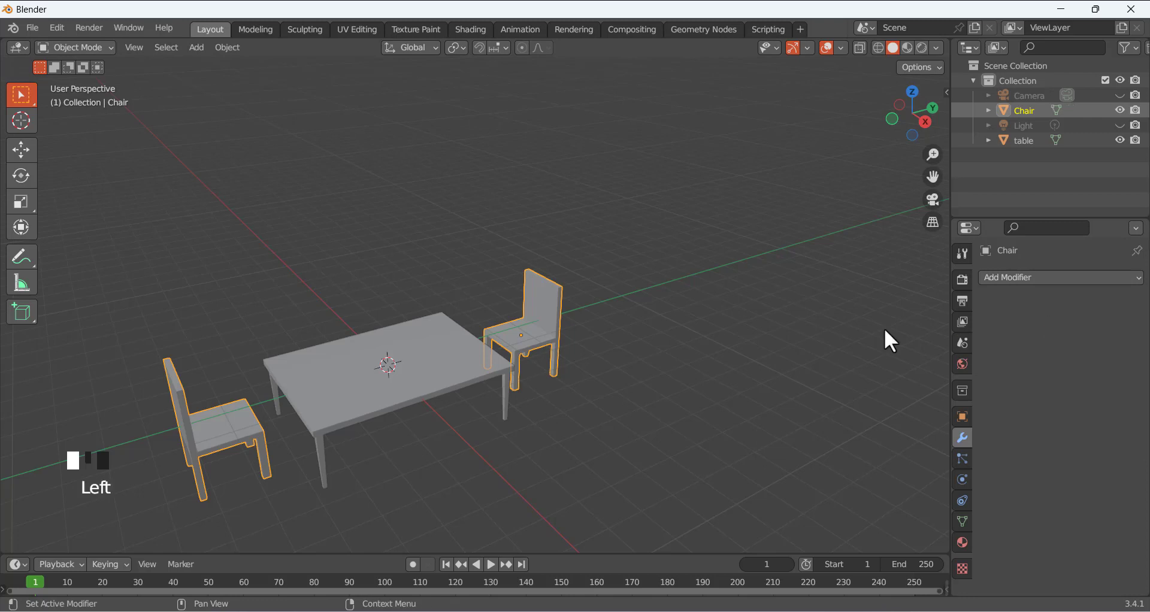
pyautogui.click(623, 379)
pyautogui.click(563, 364)
pyautogui.click(638, 403)
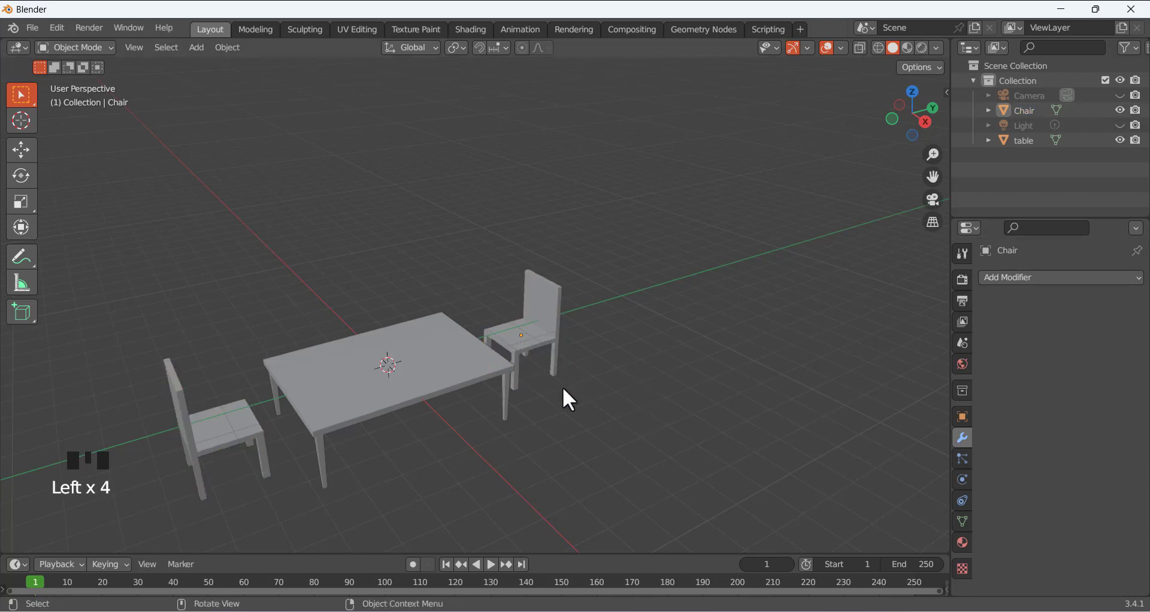
pyautogui.moveTo(565, 398); pyautogui.dragTo(516, 362, button='middle')
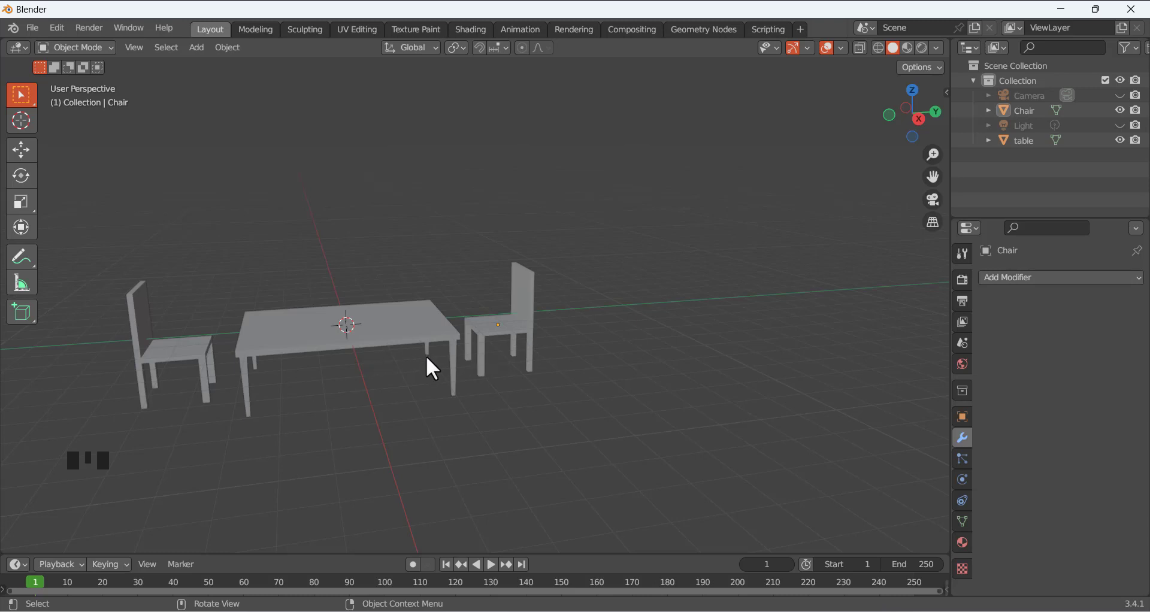
# Examine the two chairs and the table from several angles and distances
pyautogui.click(524, 319)
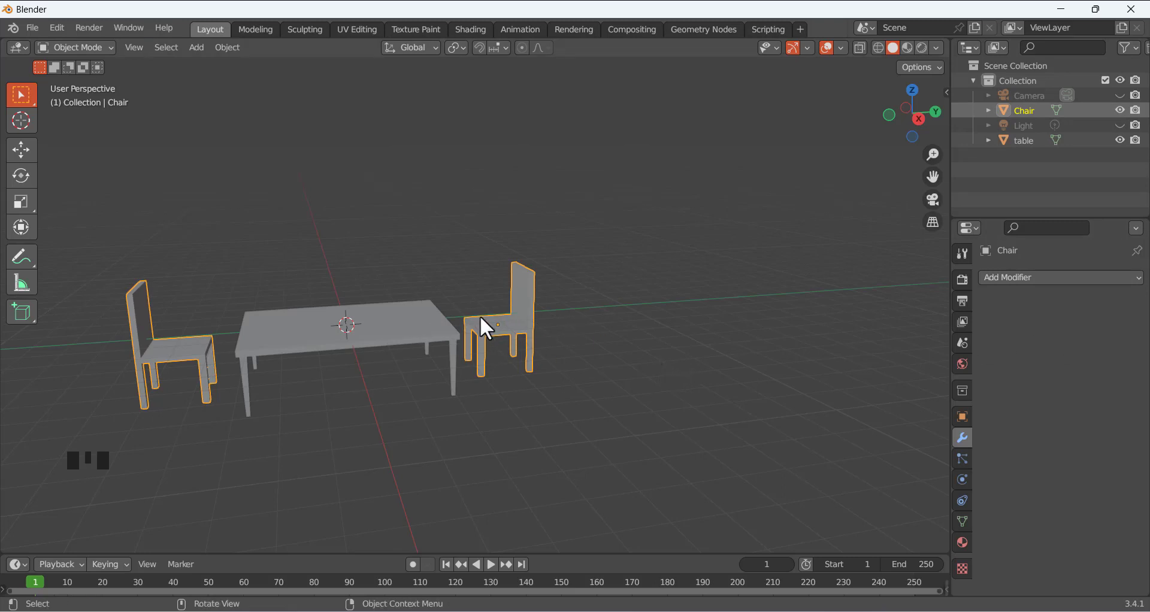
pyautogui.moveTo(493, 357); pyautogui.dragTo(571, 404, button='middle')
pyautogui.click(570, 402)
pyautogui.scroll(2, 532, 426)
pyautogui.scroll(-2, 519, 429)
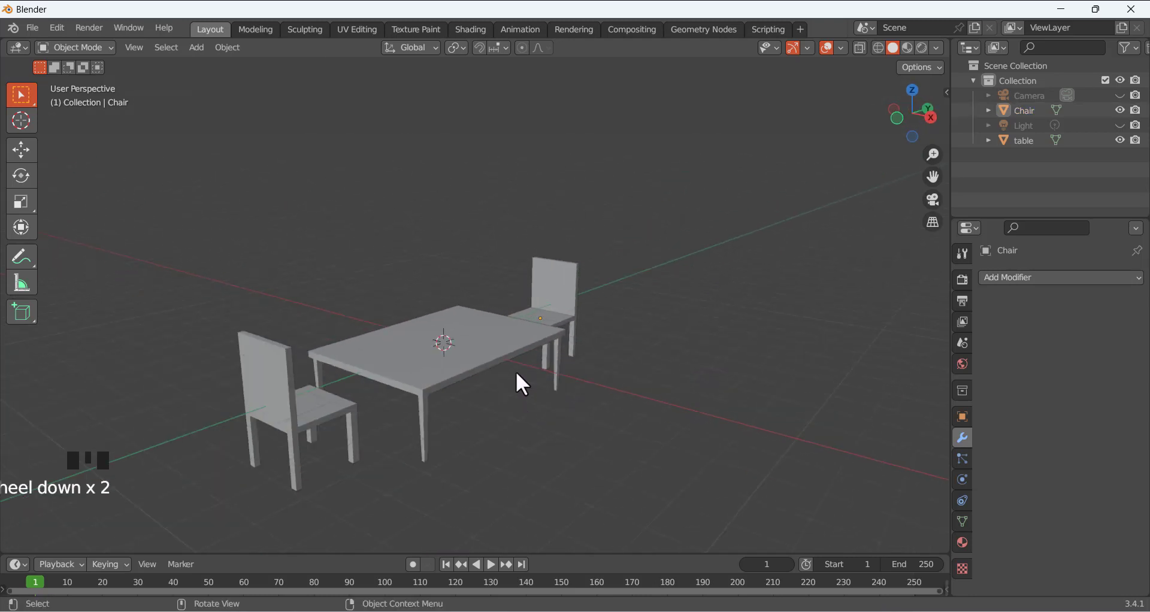
pyautogui.moveTo(515, 380); pyautogui.dragTo(479, 388, button='middle')
pyautogui.scroll(3, 385, 374)
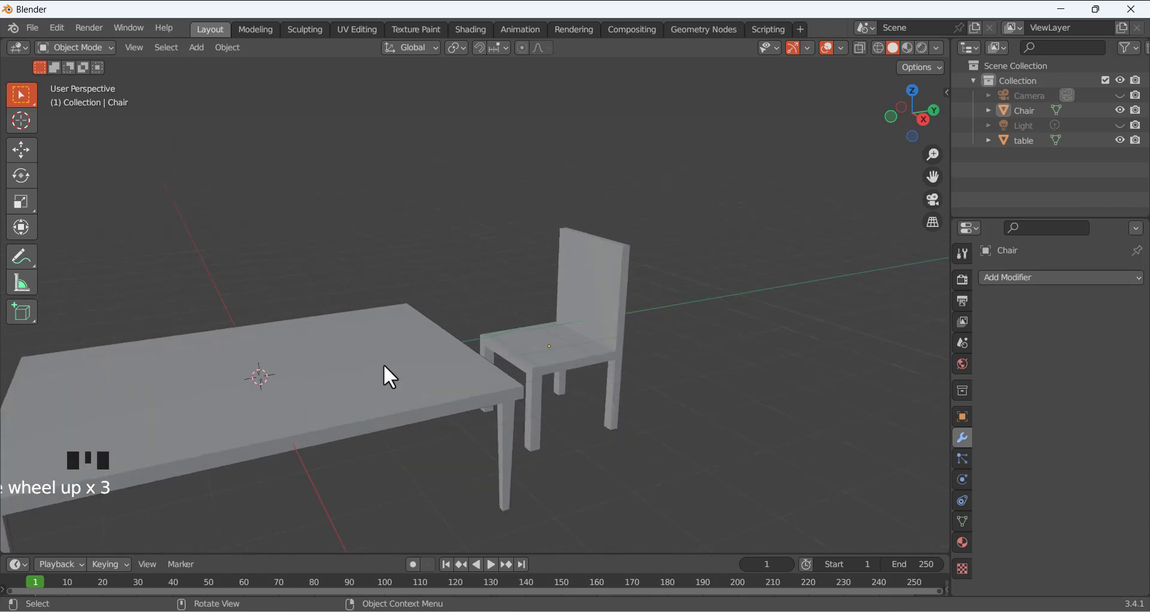
pyautogui.scroll(-1, 358, 361)
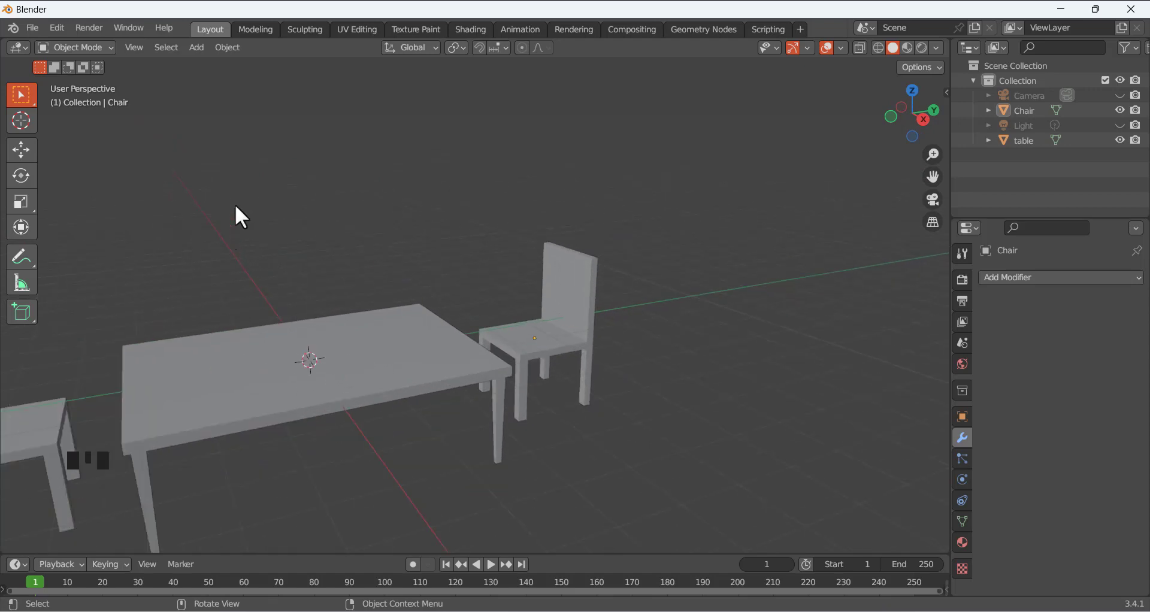
# Add a mesh cylinder at the table's centre with 67 vertices, a radius of 0.24 m and a depth of about 1.74 m
pyautogui.hotkey('shift', 'a')
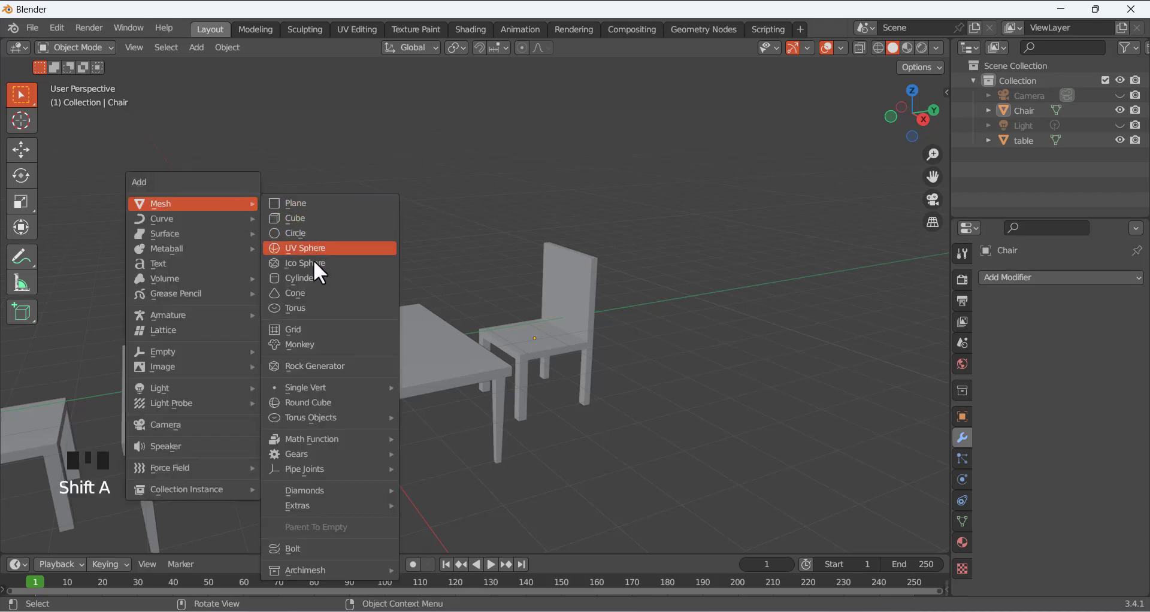
pyautogui.click(315, 275)
pyautogui.moveTo(330, 222); pyautogui.dragTo(346, 252, button='middle')
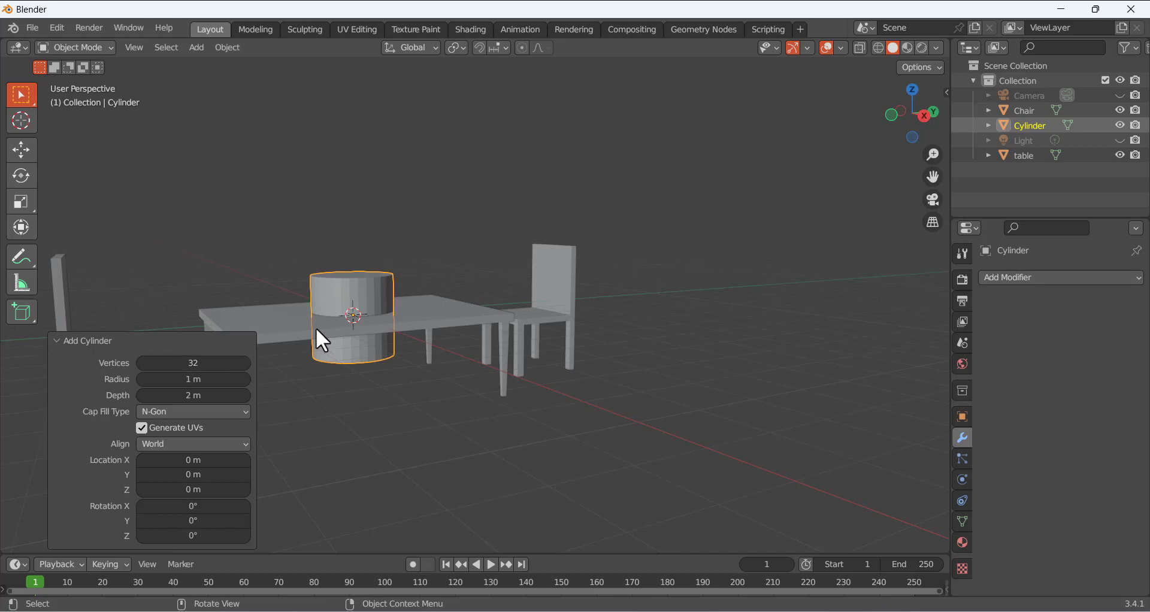
pyautogui.scroll(4, 316, 326)
pyautogui.scroll(-2, 318, 315)
pyautogui.scroll(1, 292, 296)
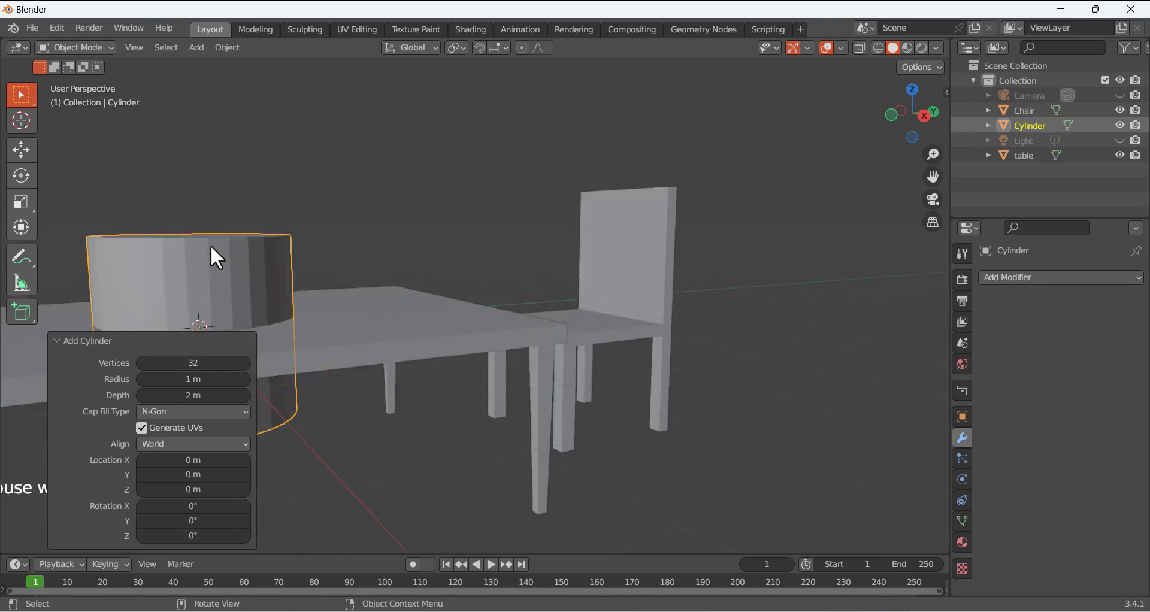
pyautogui.moveTo(214, 361)
pyautogui.mouseDown()
pyautogui.moveTo(201, 362)
pyautogui.moveTo(212, 364)
pyautogui.mouseUp()
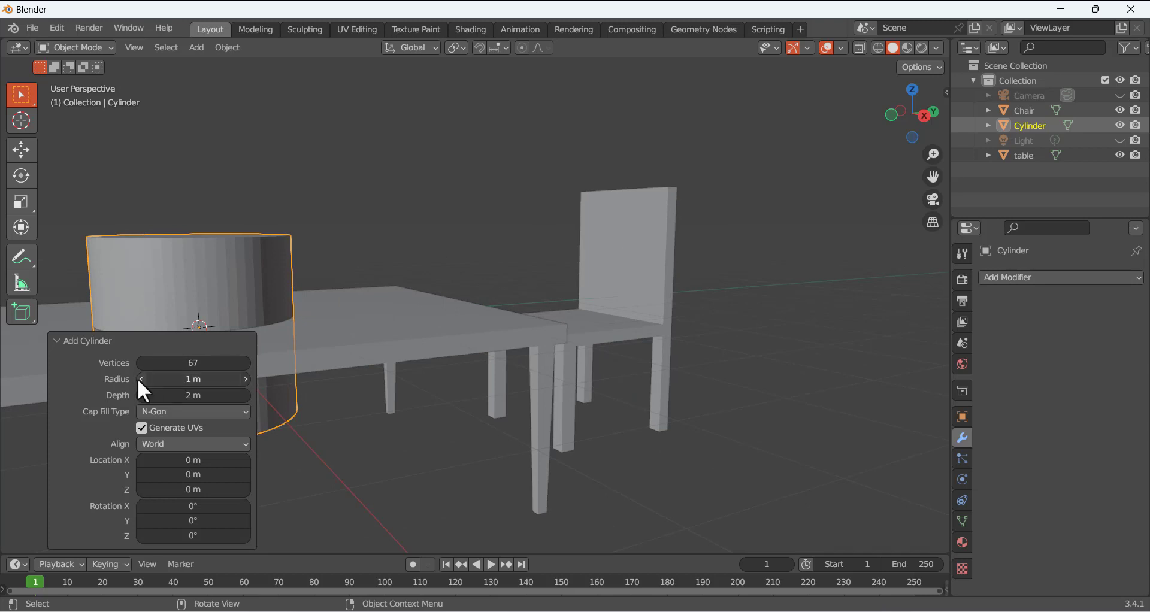
pyautogui.moveTo(188, 378)
pyautogui.mouseDown()
pyautogui.moveTo(209, 379)
pyautogui.moveTo(133, 375)
pyautogui.moveTo(214, 397)
pyautogui.moveTo(157, 394)
pyautogui.moveTo(203, 390)
pyautogui.moveTo(191, 391)
pyautogui.mouseUp()
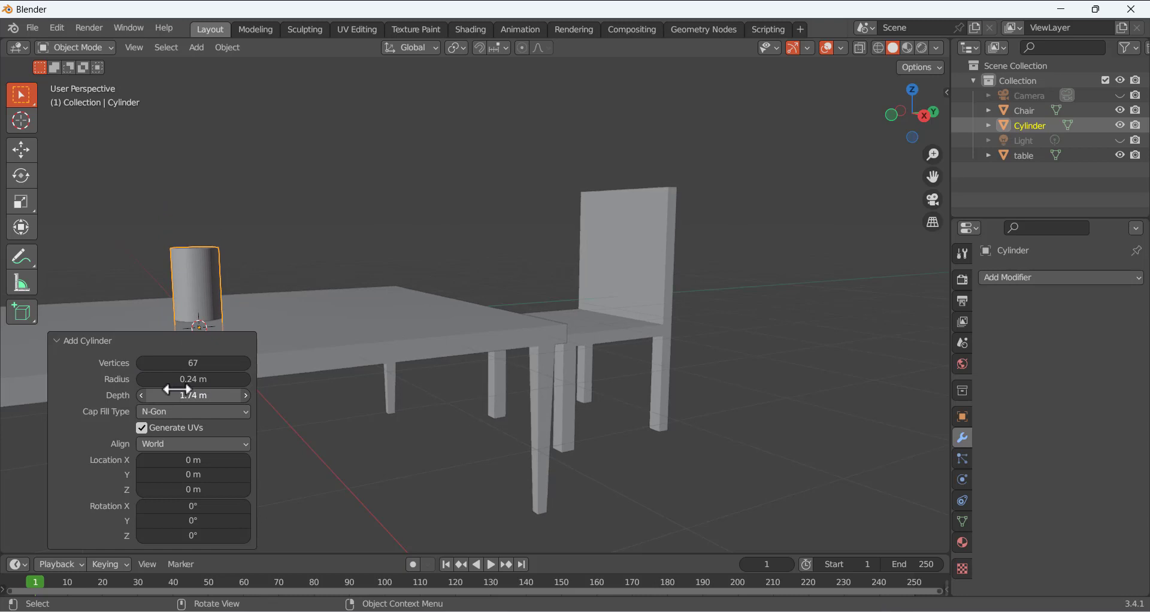
pyautogui.click(353, 200)
# Move the cylinder up along Z by about 1.76 m so that it stands clear of the tabletop
pyautogui.scroll(-3, 304, 231)
pyautogui.moveTo(303, 231); pyautogui.dragTo(290, 252, button='middle')
pyautogui.click(330, 310)
pyautogui.scroll(3, 312, 300)
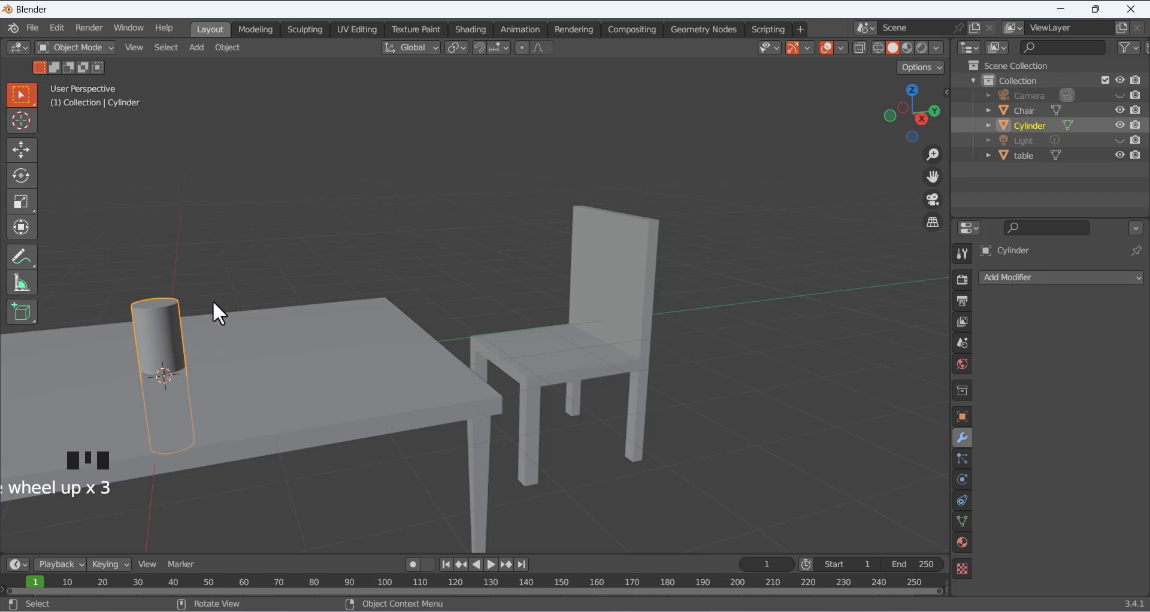
pyautogui.press('g')
pyautogui.press('z')
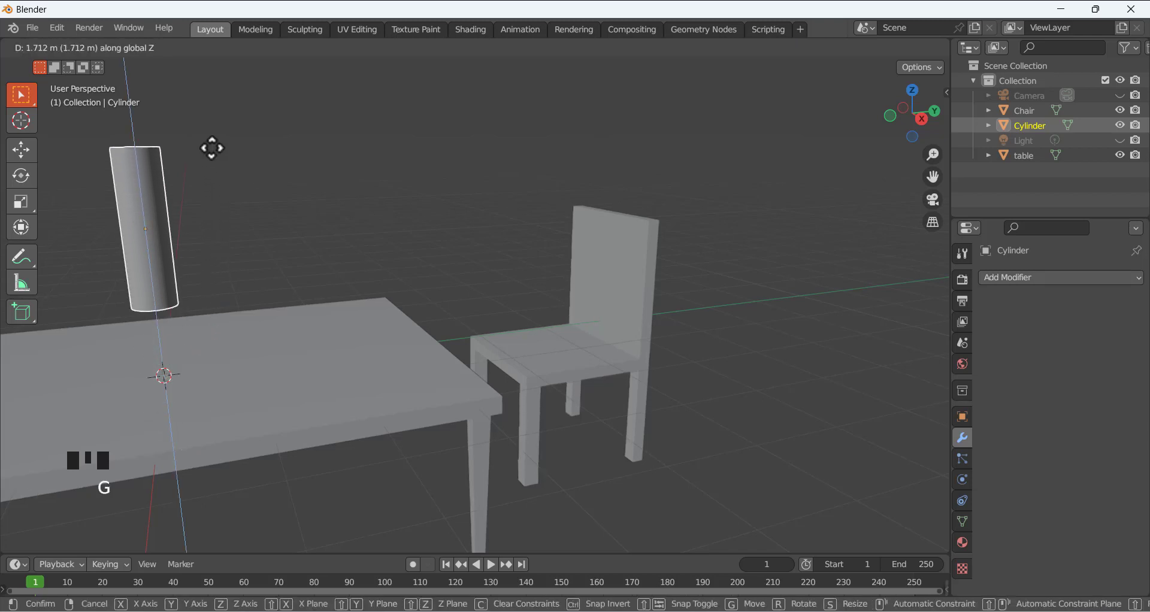
pyautogui.click(213, 149)
# Examine the raised cylinder's size and position above the table from different angles
pyautogui.scroll(-5, 233, 173)
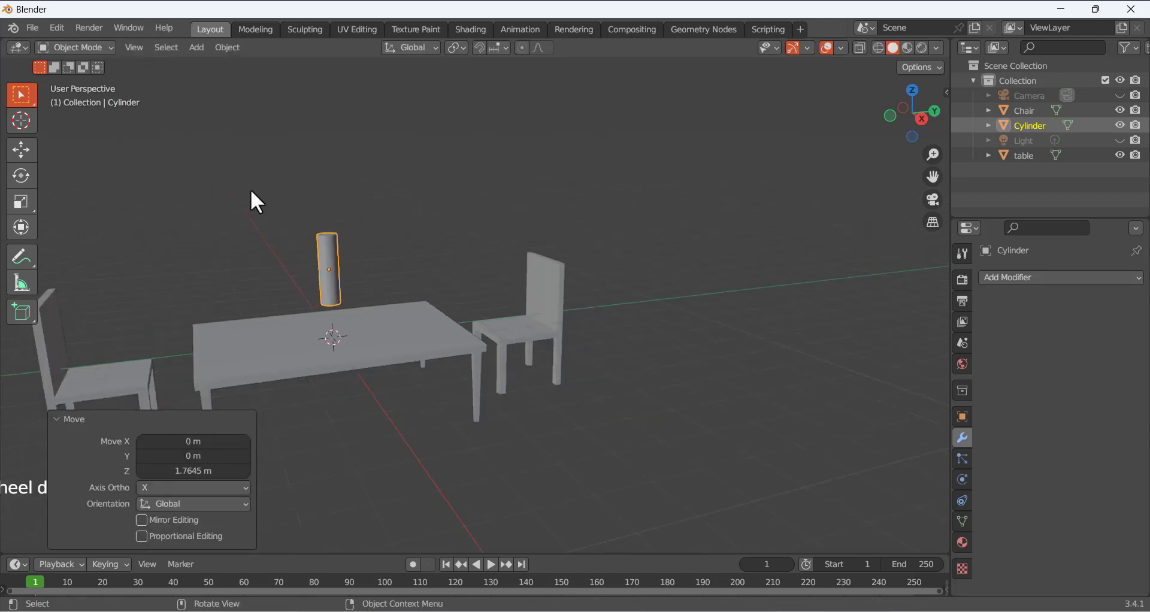
pyautogui.moveTo(252, 195); pyautogui.dragTo(260, 244, button='middle')
pyautogui.scroll(5, 395, 324)
pyautogui.scroll(2, 393, 320)
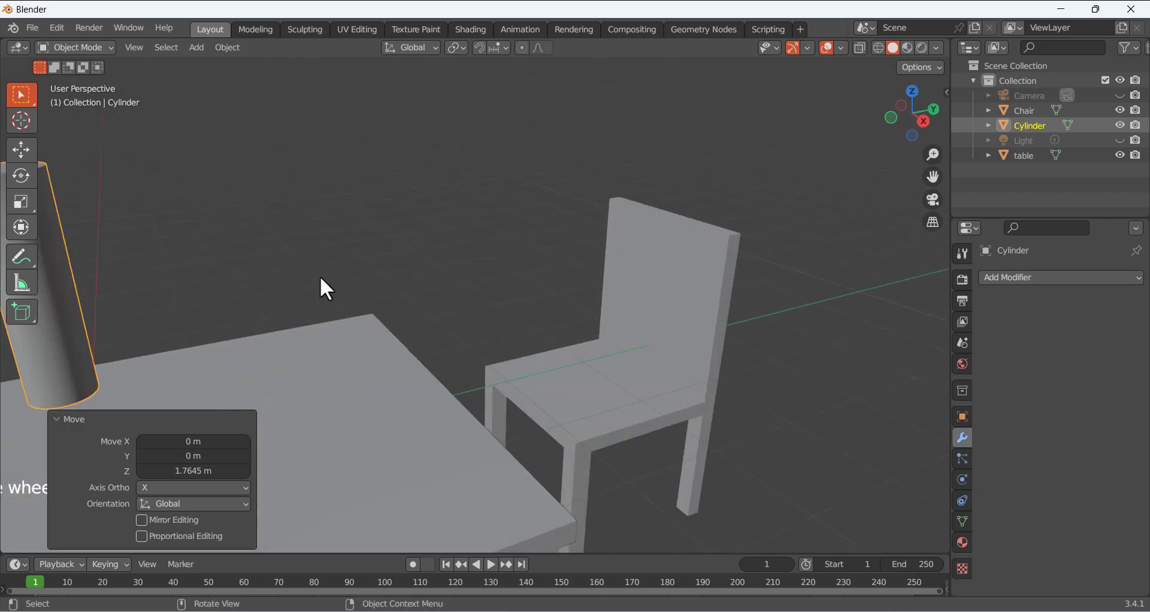
pyautogui.scroll(-5, 320, 275)
pyautogui.click(335, 245)
pyautogui.moveTo(339, 263); pyautogui.dragTo(374, 262, button='middle')
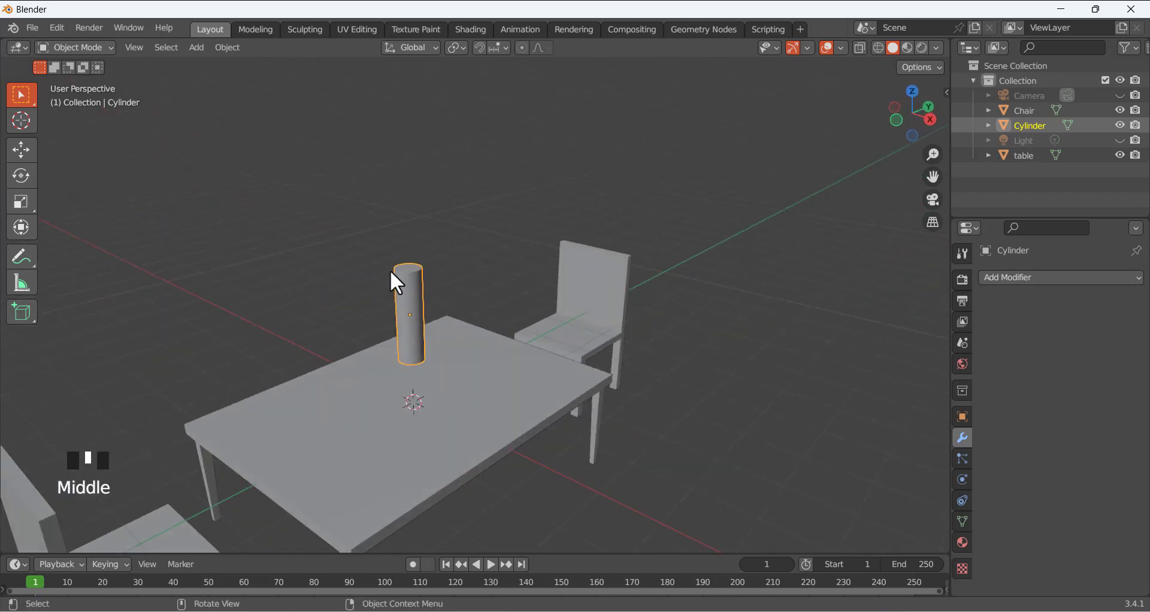
pyautogui.scroll(3, 390, 269)
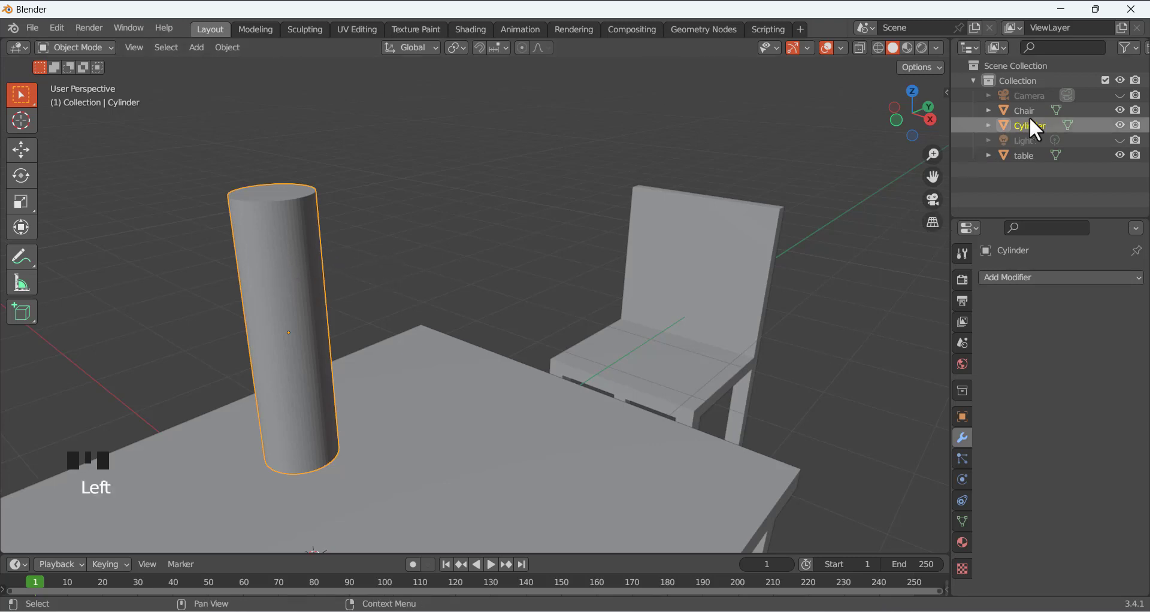
# Rename the cylinder object as glass
pyautogui.click(1042, 127)
pyautogui.doubleClick(1042, 127)
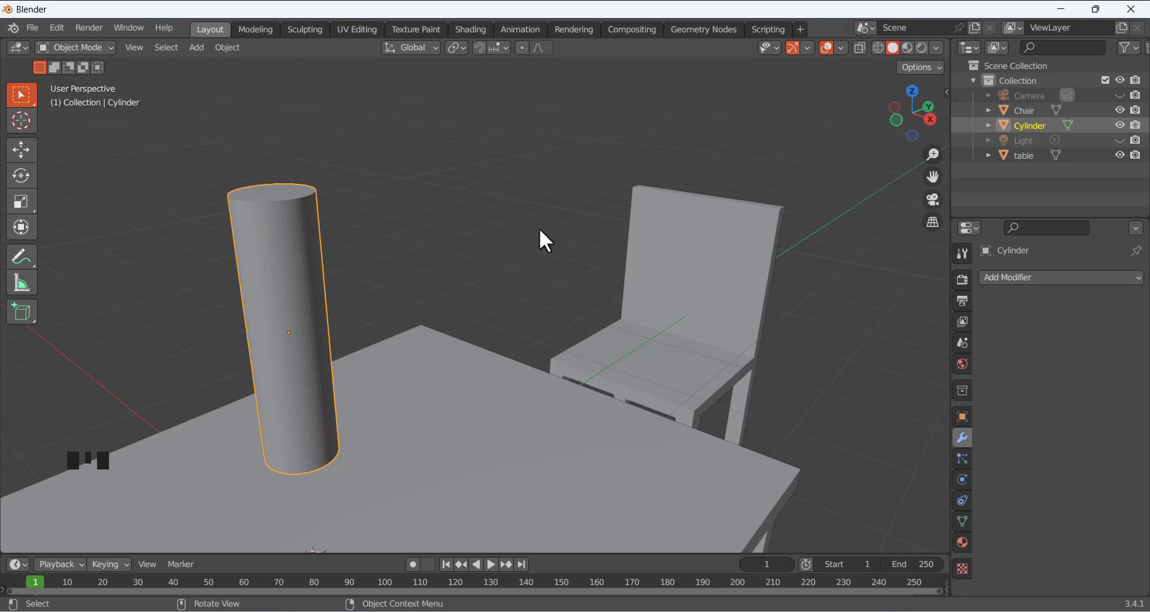
pyautogui.press('F2')
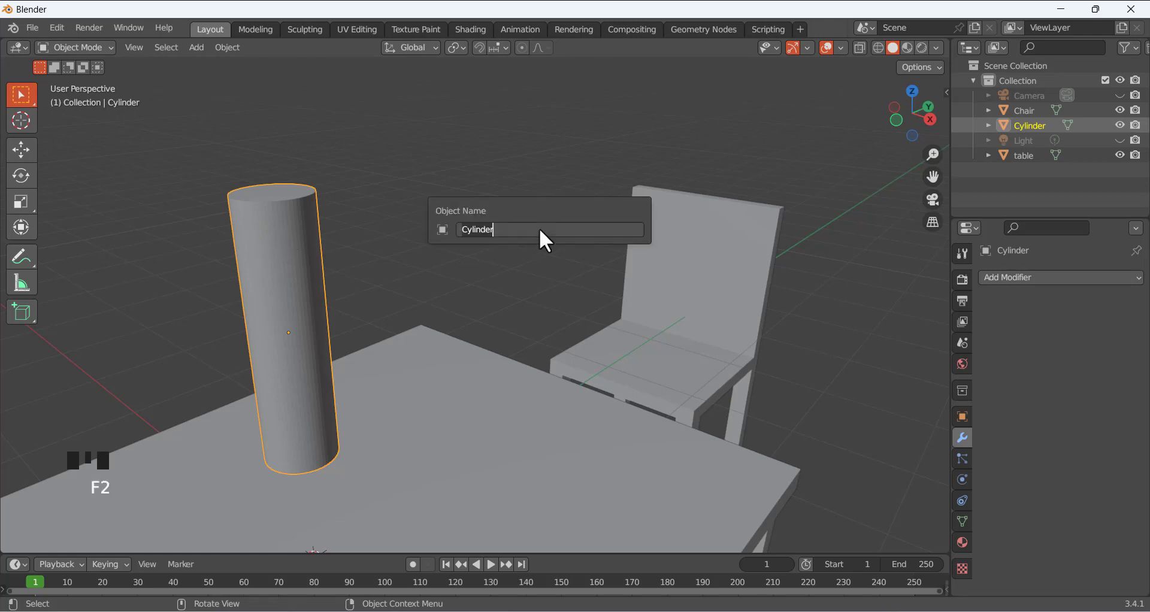
pyautogui.press('BackSpace')
pyautogui.write('glass')
pyautogui.press('Return')
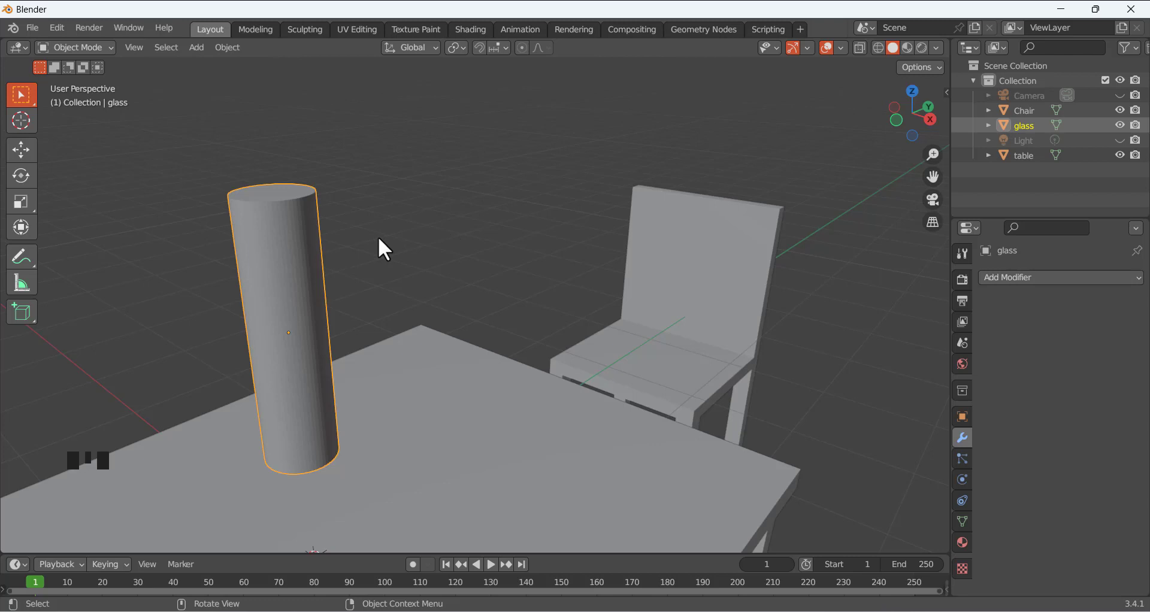
# Scale the glass along Z down to roughly a third of its height and apply its scale
pyautogui.press('s')
pyautogui.press('z')
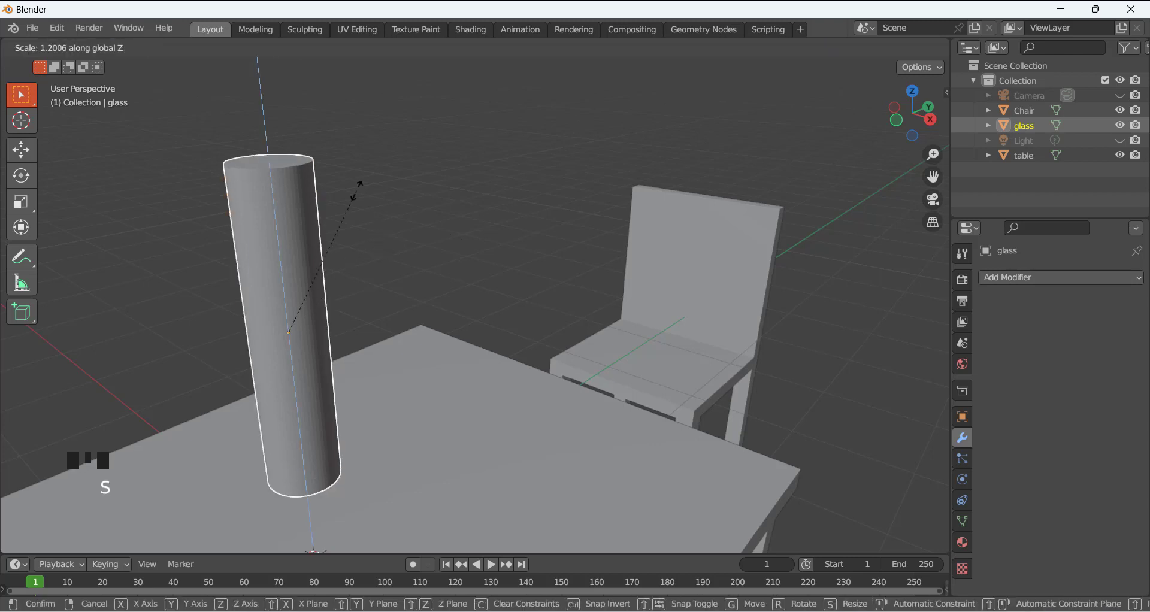
pyautogui.click(302, 291)
pyautogui.moveTo(375, 260); pyautogui.dragTo(404, 247, button='middle')
pyautogui.click(514, 293)
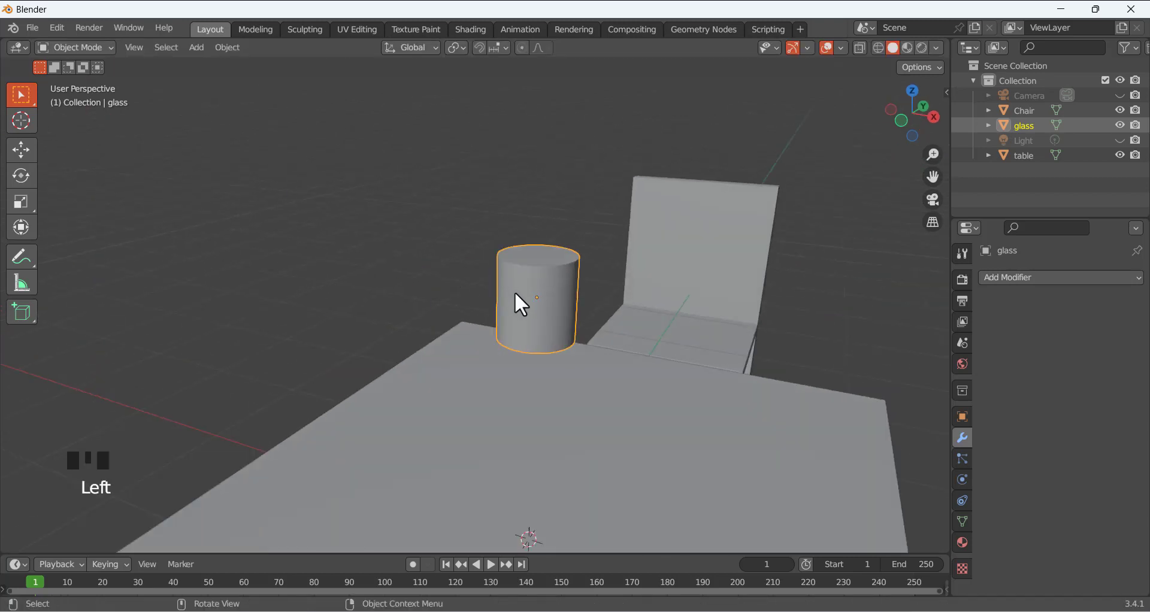
pyautogui.hotkey('ctrl', 'a')
pyautogui.click(477, 282)
# Enter Edit Mode on the glass, clear the selection and select only its top face
pyautogui.moveTo(432, 254); pyautogui.dragTo(389, 283, button='middle')
pyautogui.click(150, 339)
pyautogui.moveTo(311, 270); pyautogui.dragTo(325, 270, button='middle')
pyautogui.press('Tab')
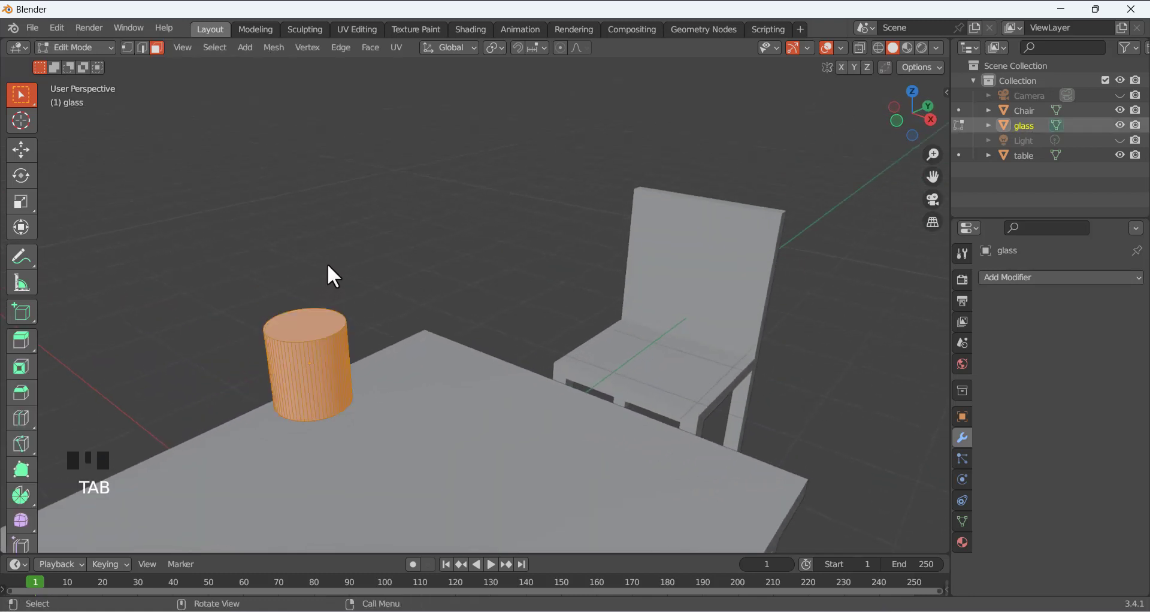
pyautogui.click(339, 288)
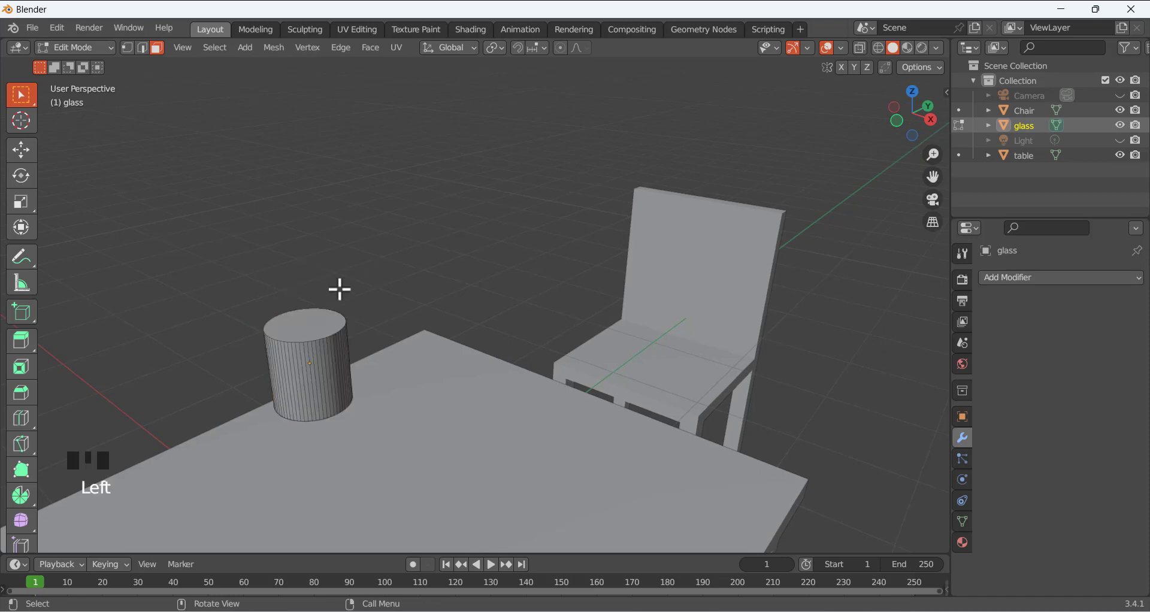
pyautogui.scroll(-1, 295, 356)
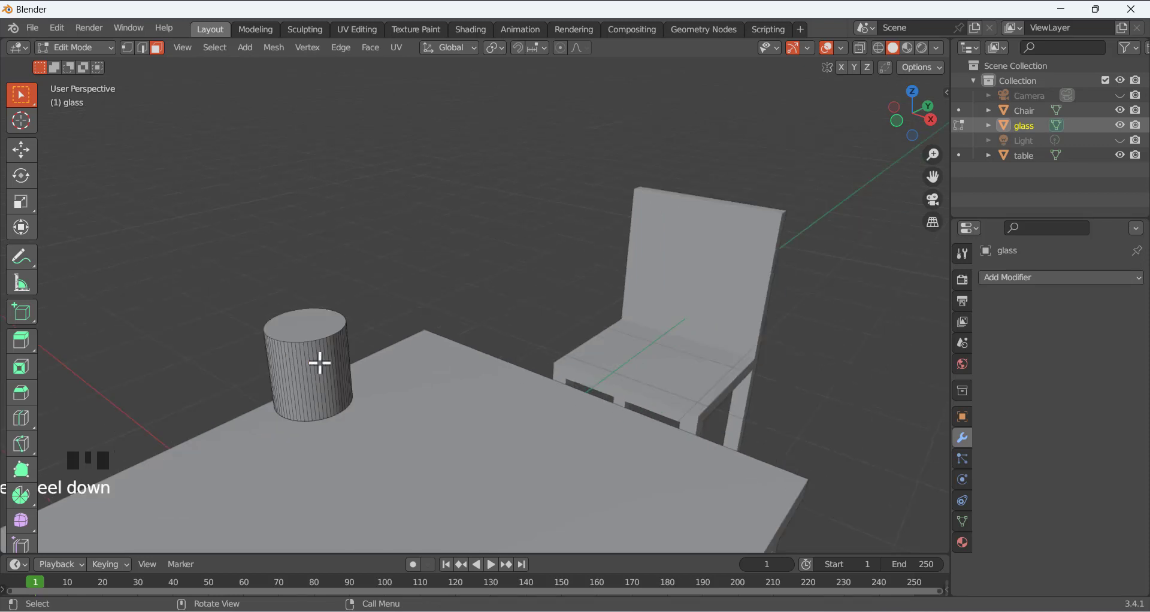
pyautogui.keyDown('shift'); pyautogui.moveTo(401, 357); pyautogui.dragTo(495, 350, button='middle'); pyautogui.keyUp('shift')
pyautogui.scroll(3, 432, 371)
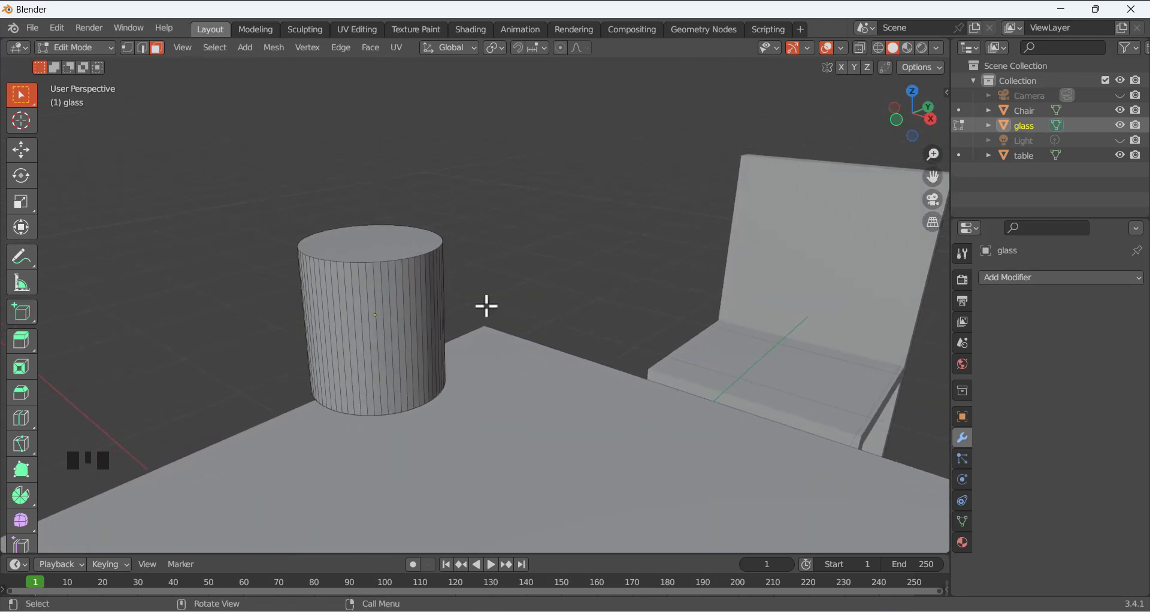
pyautogui.click(362, 236)
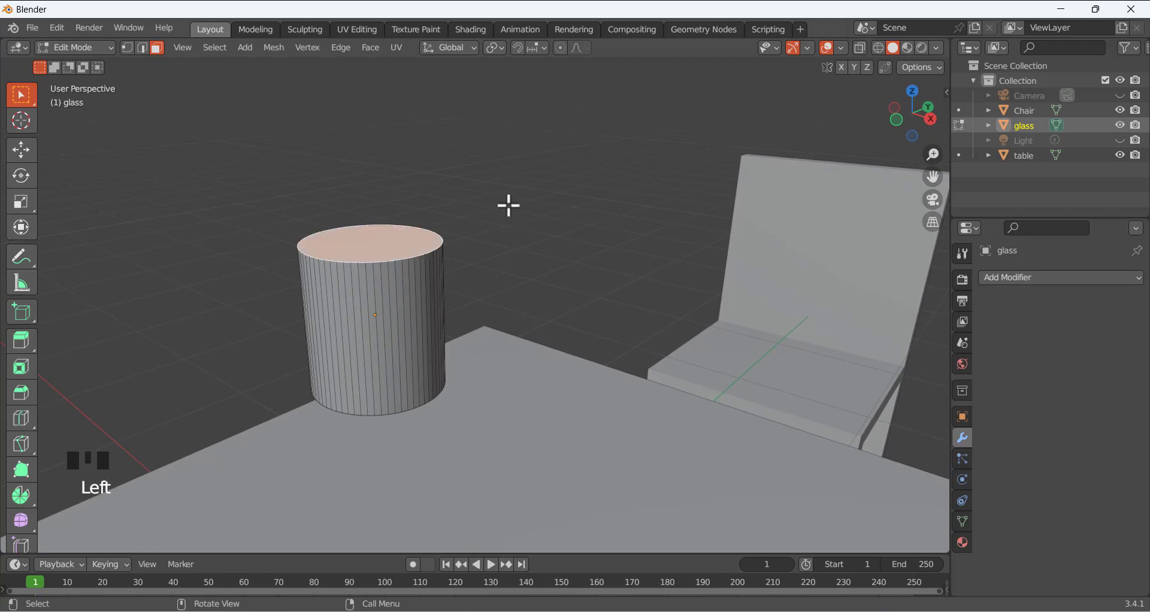
# Scale the glass's top face up to about 1.34 times its size in the right orthographic view, then clear the selection
pyautogui.press('KP_3')
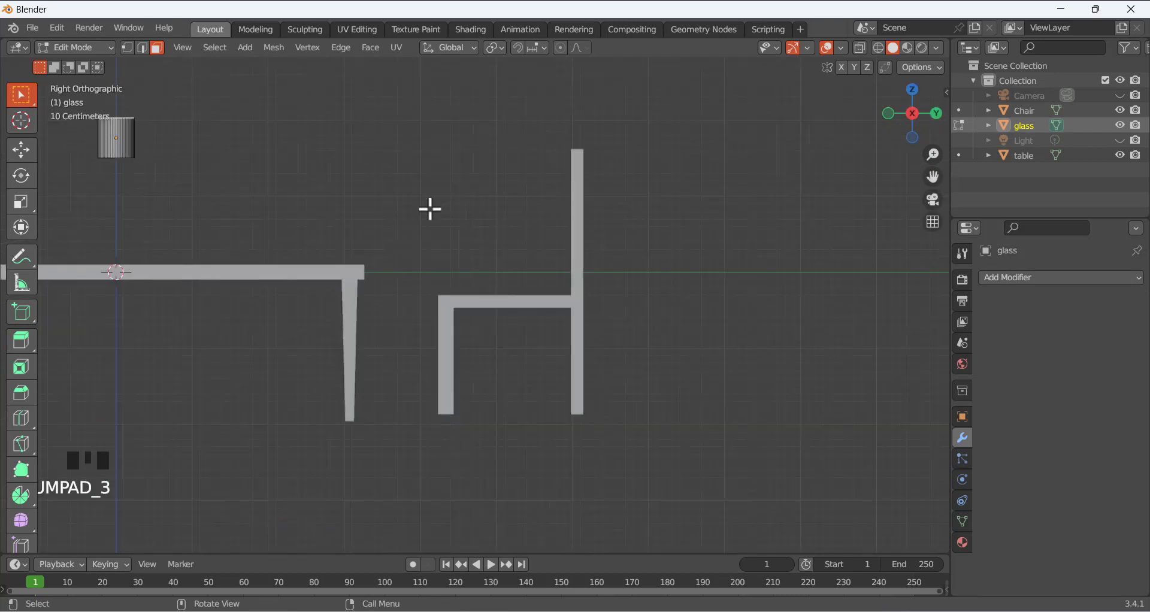
pyautogui.scroll(1, 307, 232)
pyautogui.keyDown('shift'); pyautogui.moveTo(242, 200); pyautogui.dragTo(629, 375, button='middle'); pyautogui.keyUp('shift')
pyautogui.scroll(5, 454, 249)
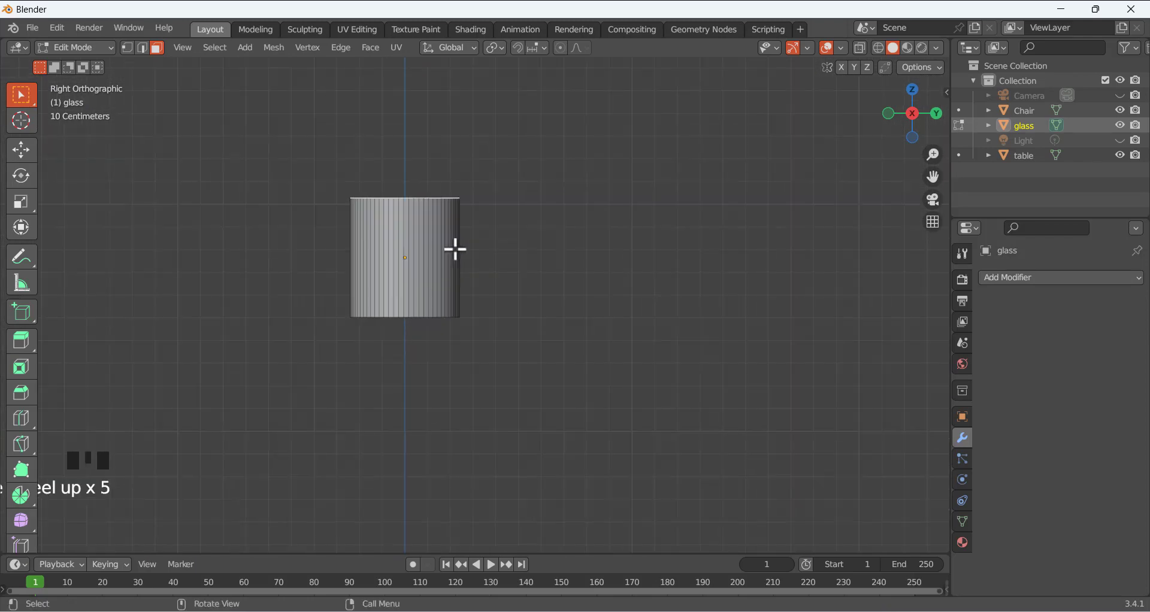
pyautogui.scroll(-1, 453, 234)
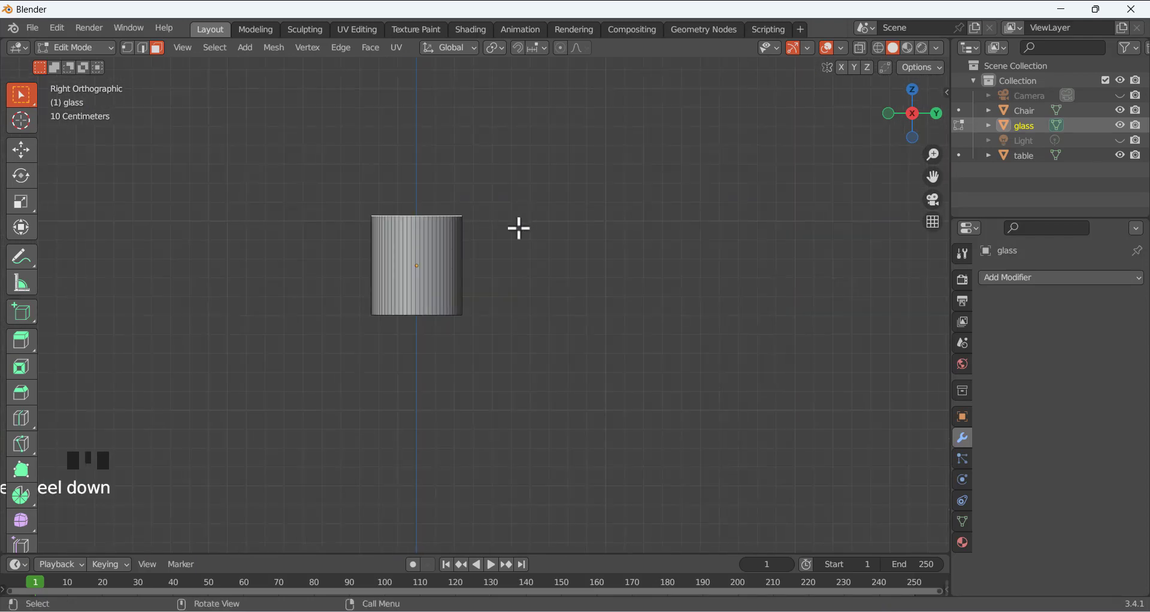
pyautogui.press('s')
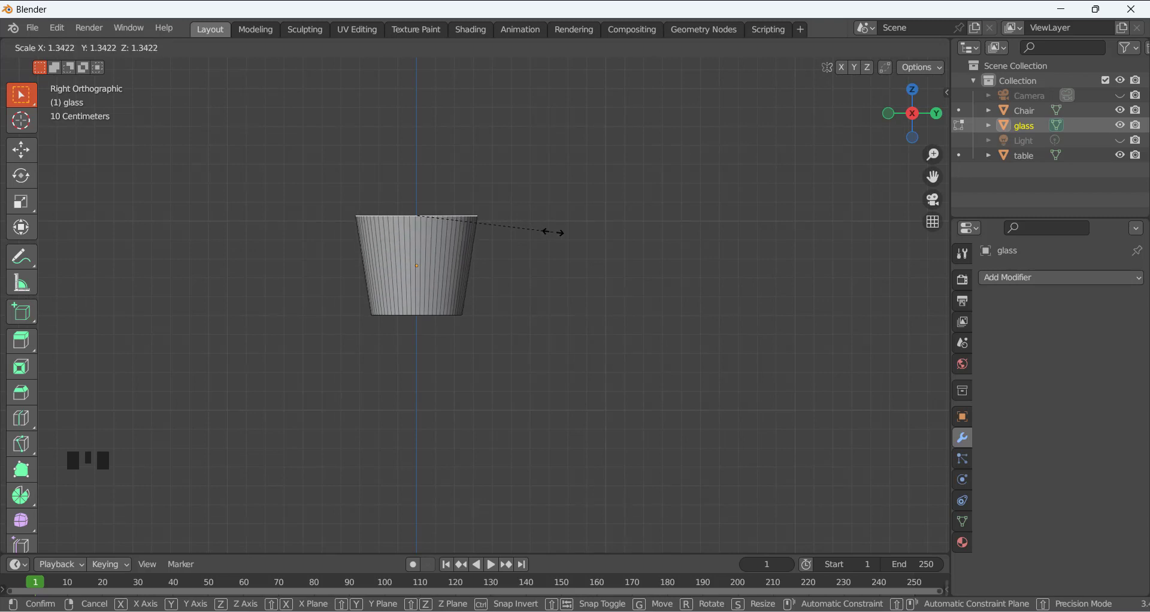
pyautogui.click(566, 232)
pyautogui.click(506, 294)
# Scale the glass's bottom face down to about 0.92 times its size and clear the selection
pyautogui.moveTo(503, 293); pyautogui.dragTo(512, 311, button='middle')
pyautogui.scroll(-7, 512, 310)
pyautogui.scroll(4, 493, 355)
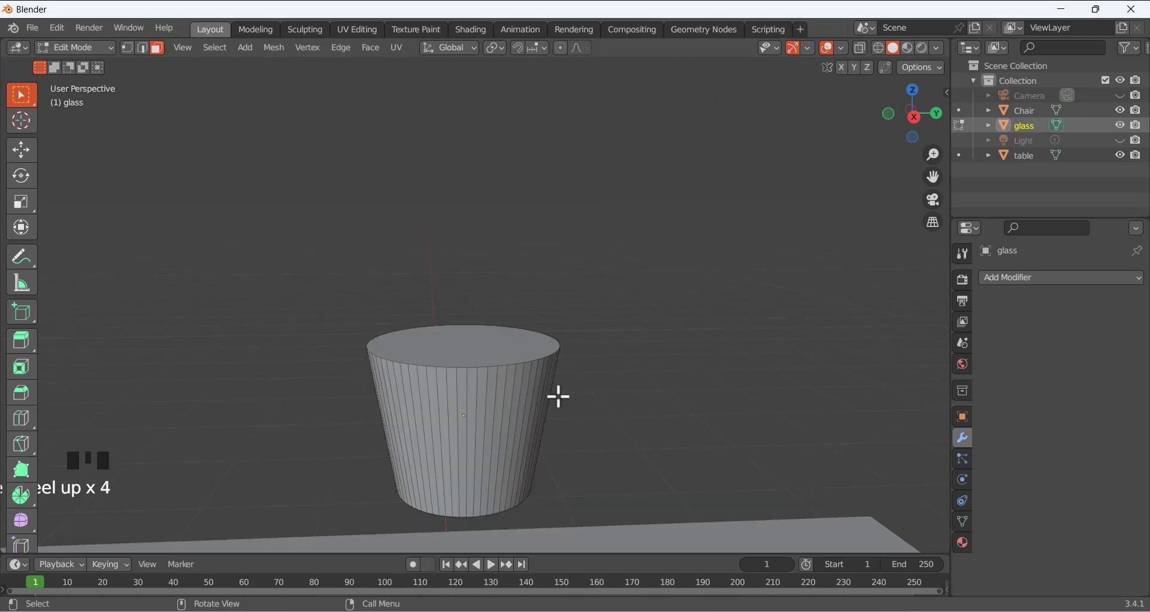
pyautogui.moveTo(557, 396); pyautogui.dragTo(522, 379, button='middle')
pyautogui.click(481, 211)
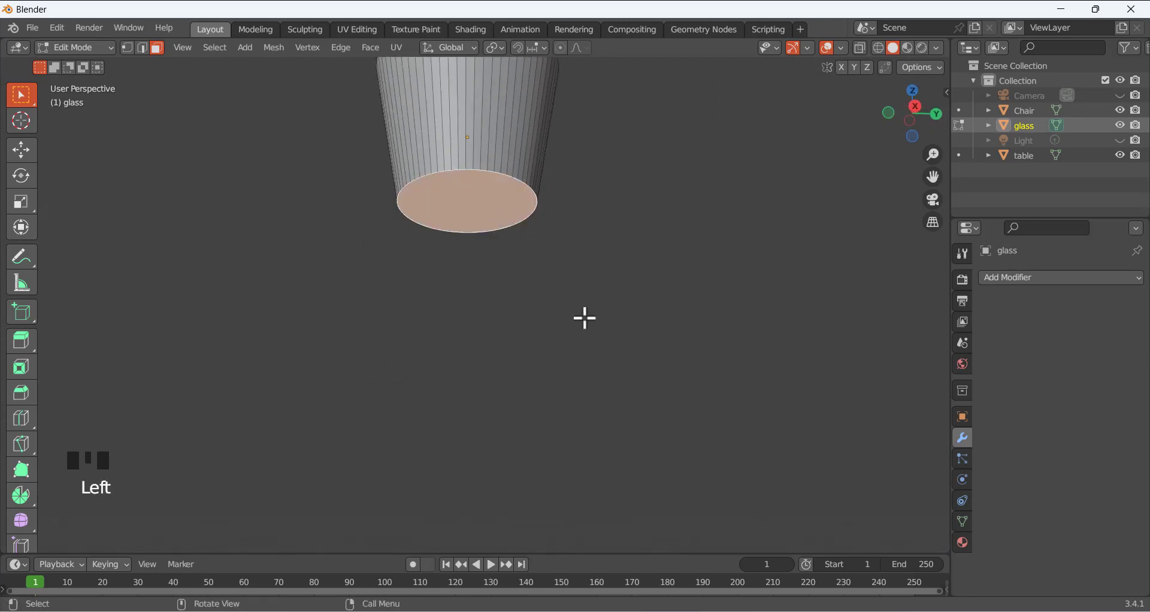
pyautogui.press('s')
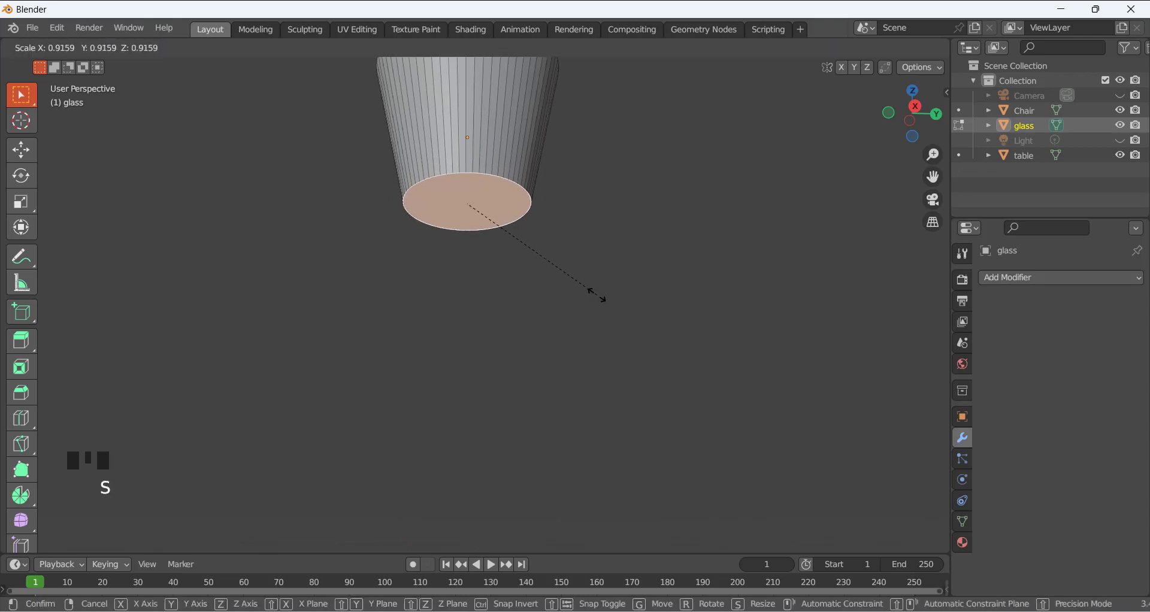
pyautogui.click(582, 293)
pyautogui.click(511, 248)
pyautogui.moveTo(511, 249); pyautogui.dragTo(503, 279, button='middle')
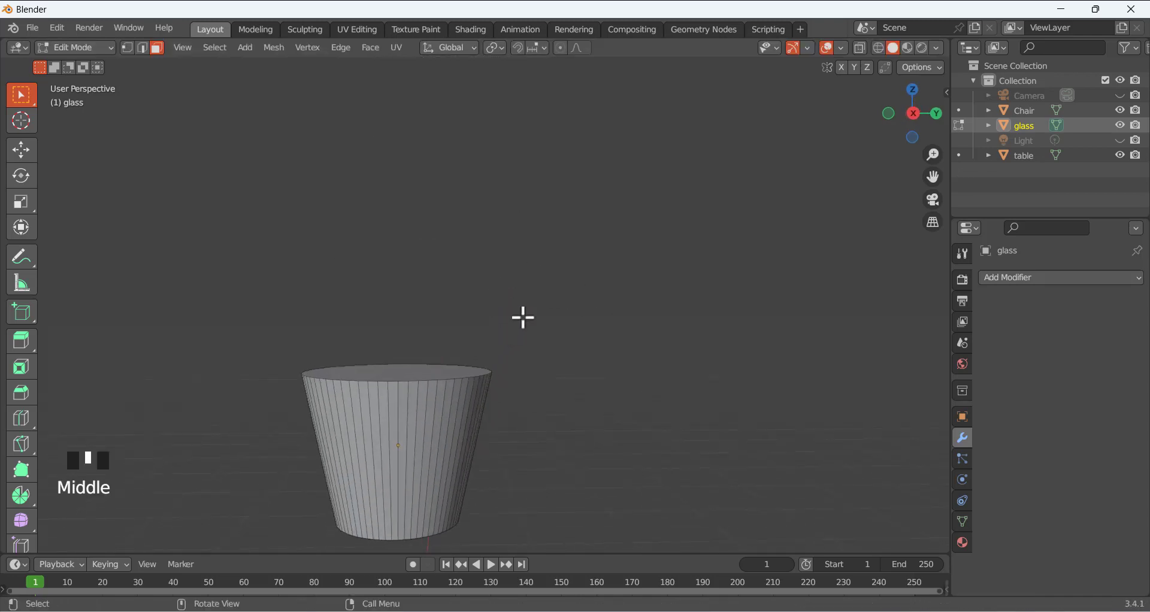
pyautogui.scroll(-3, 527, 305)
pyautogui.moveTo(506, 341); pyautogui.dragTo(487, 366, button='middle')
pyautogui.press('KP_3')
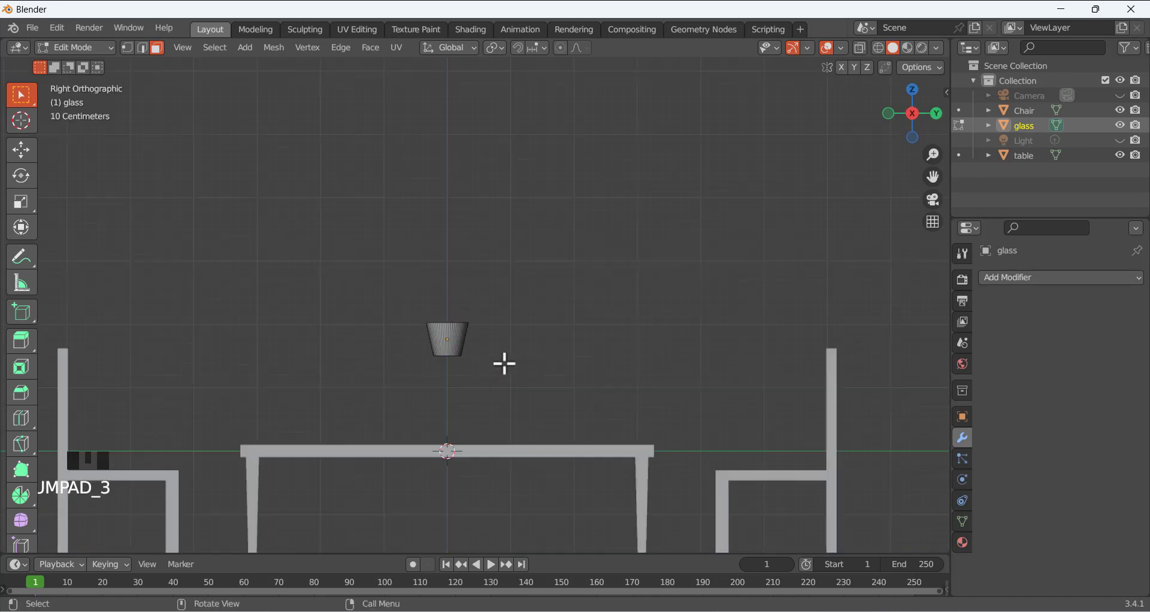
pyautogui.moveTo(374, 298); pyautogui.dragTo(541, 413)
pyautogui.scroll(1, 529, 334)
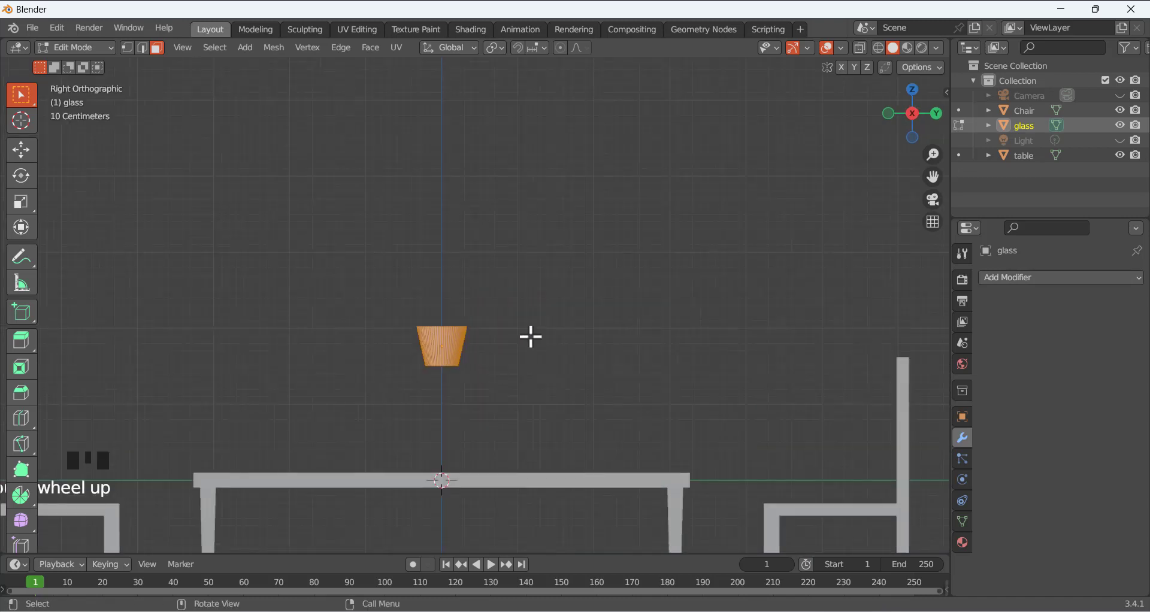
pyautogui.click(493, 321)
pyautogui.moveTo(493, 321); pyautogui.dragTo(526, 320, button='middle')
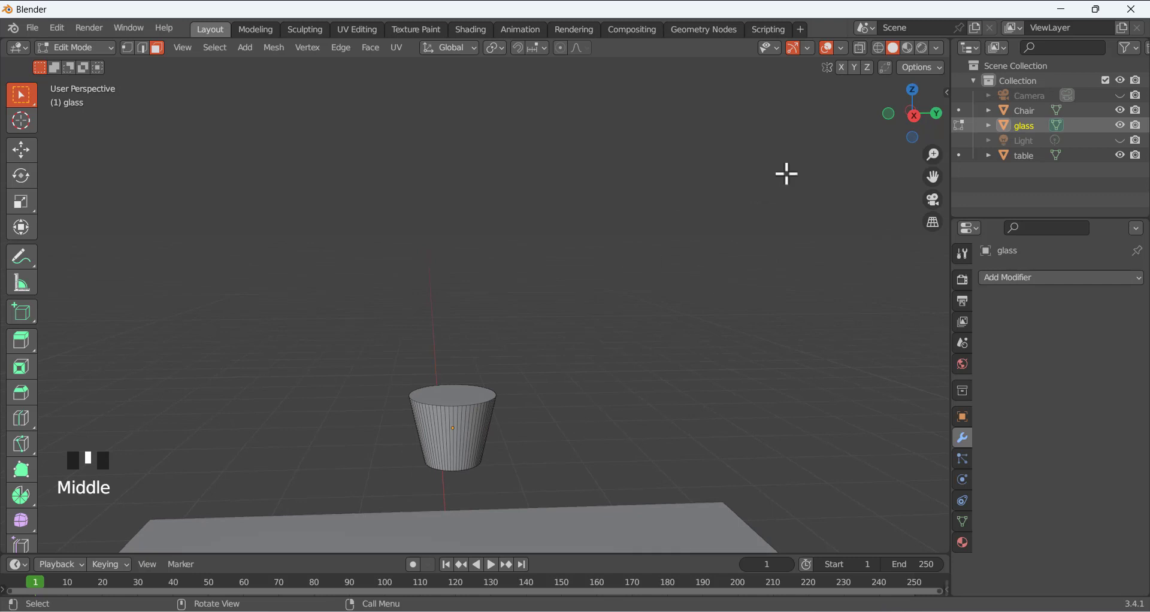
# Turn on X-ray and scale the glass's whole mesh uniformly to about 0.73 in the right orthographic view
pyautogui.click(859, 48)
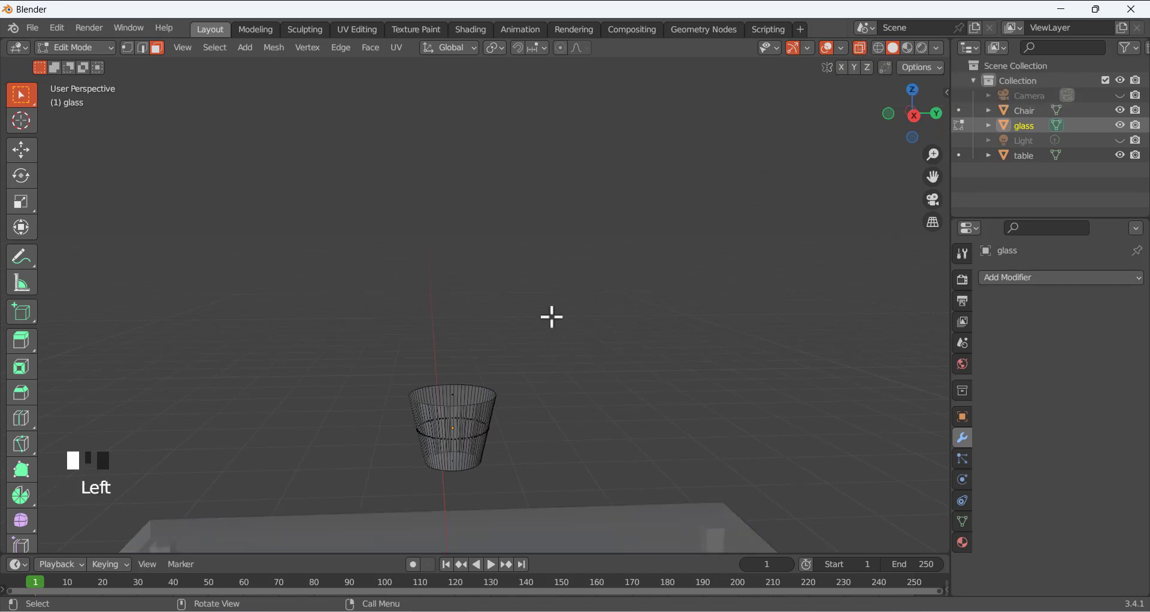
pyautogui.press('KP_3')
pyautogui.press('a')
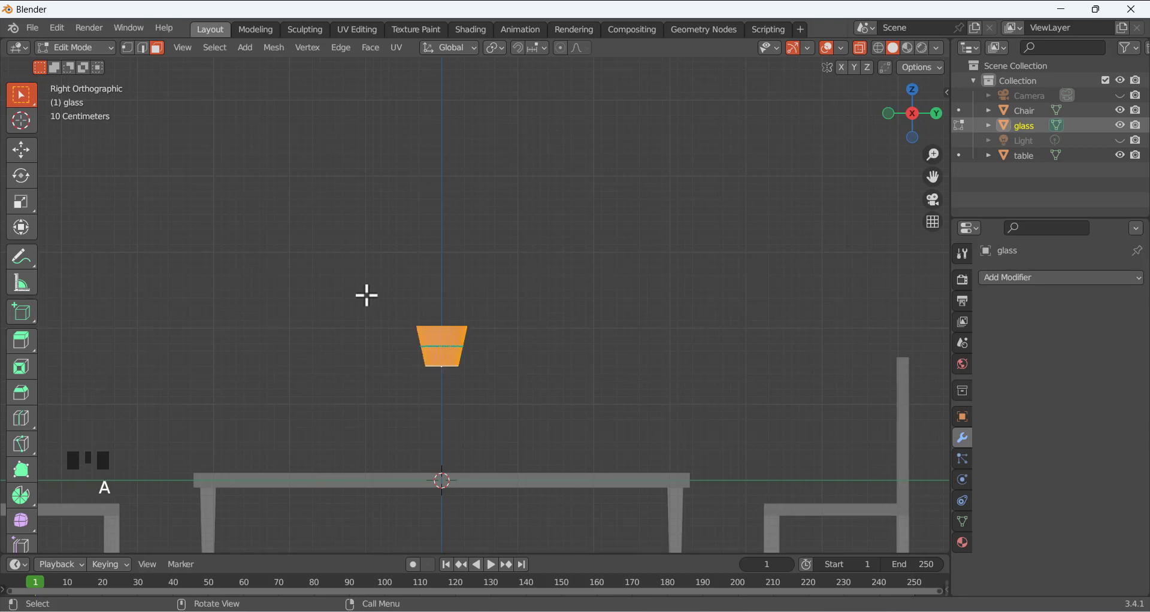
pyautogui.press('s')
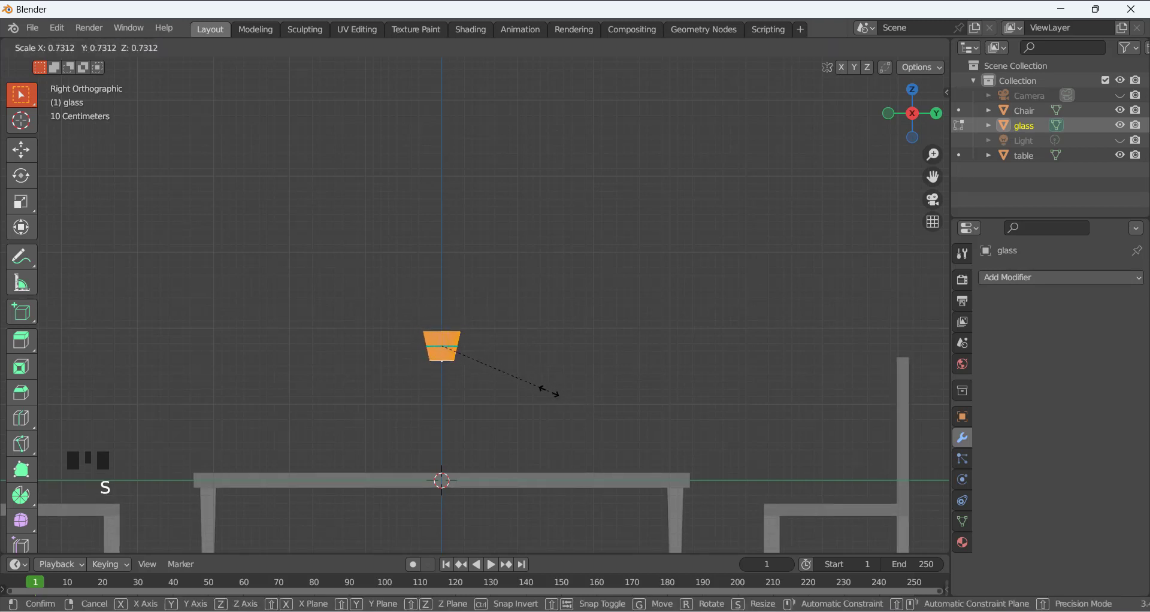
pyautogui.click(547, 391)
pyautogui.scroll(4, 480, 354)
pyautogui.click(423, 362)
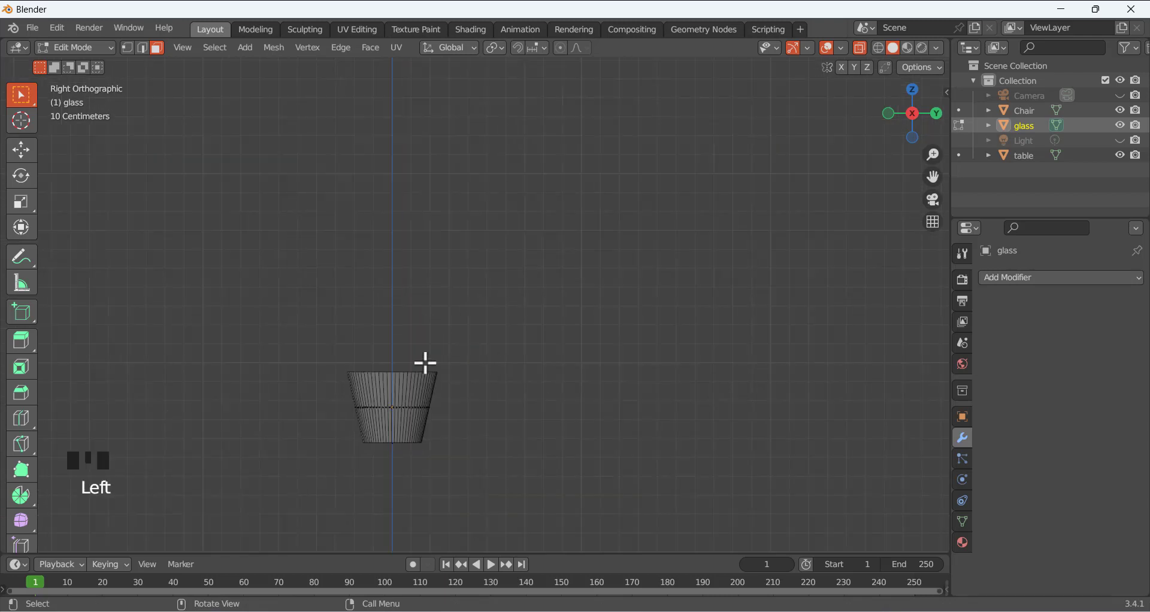
# Turn off X-ray and delete the top face of the glass to open it
pyautogui.moveTo(423, 361); pyautogui.dragTo(457, 385, button='middle')
pyautogui.scroll(-6, 429, 365)
pyautogui.scroll(2, 460, 448)
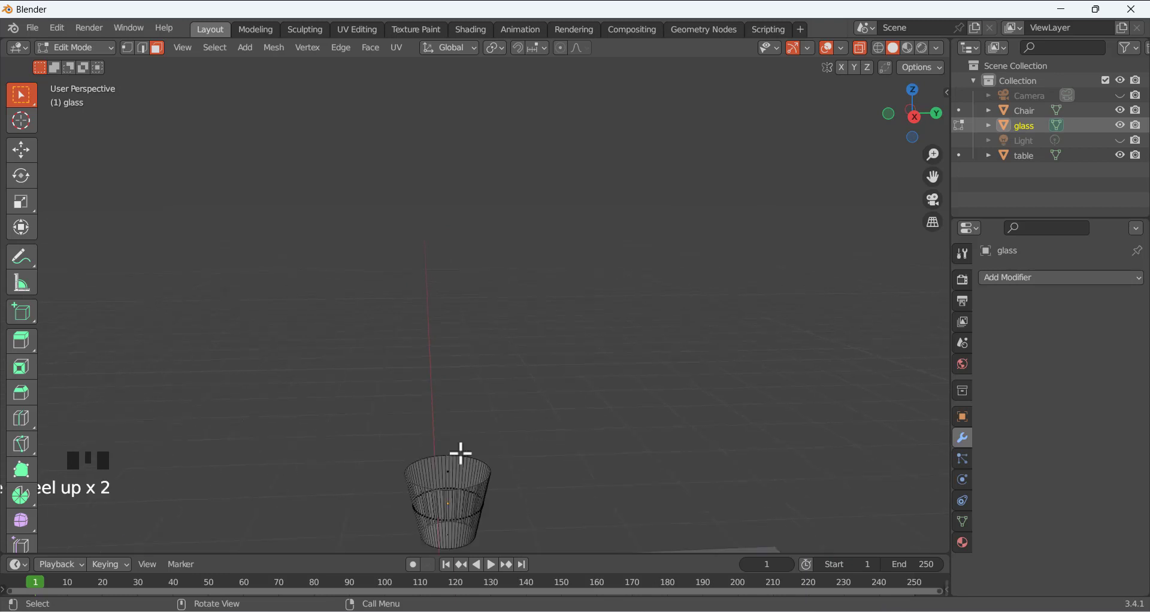
pyautogui.click(460, 467)
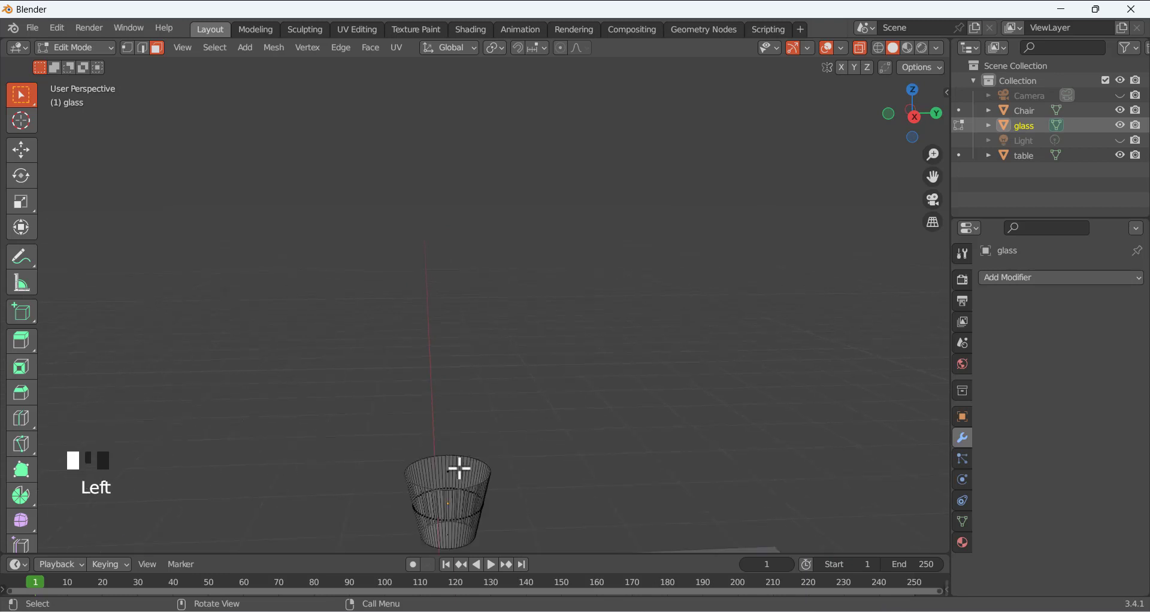
pyautogui.click(860, 48)
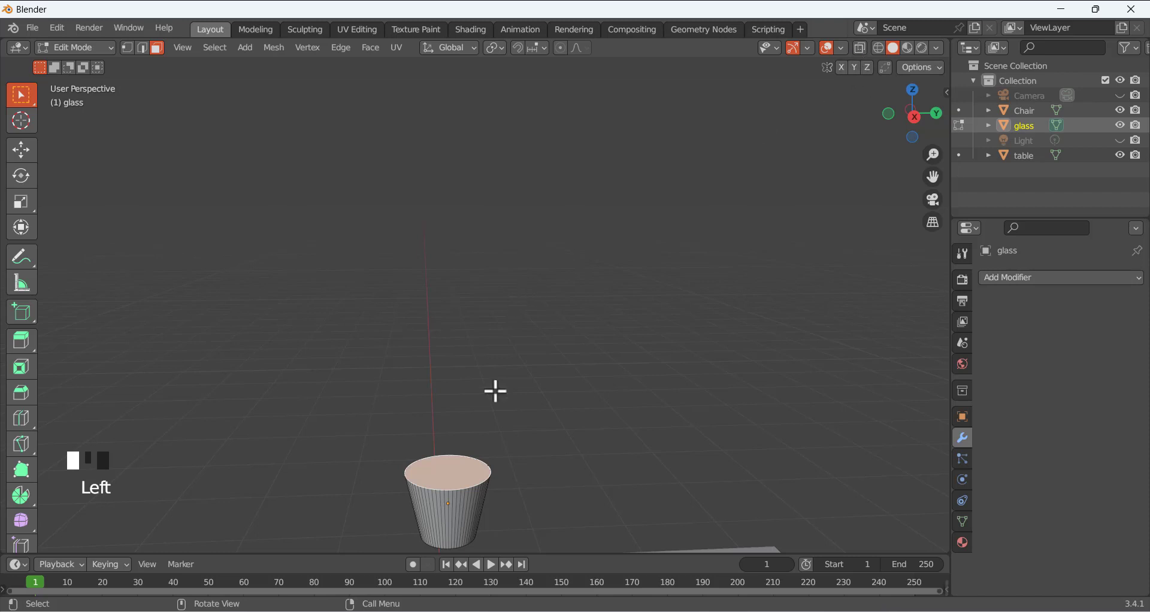
pyautogui.scroll(2, 503, 443)
pyautogui.scroll(-2, 503, 443)
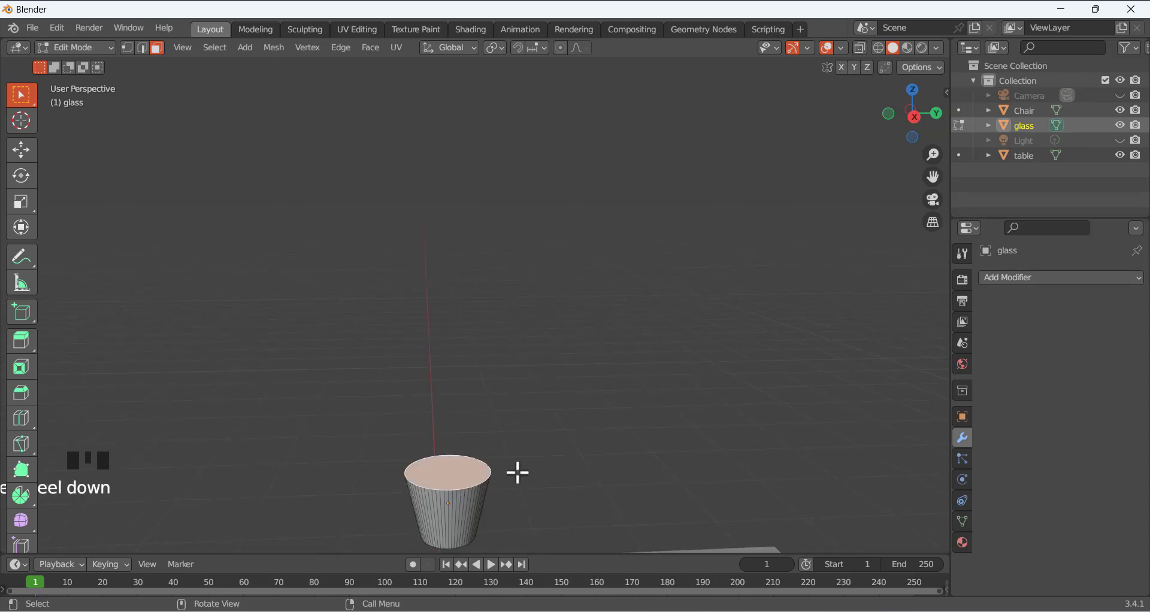
pyautogui.press('x')
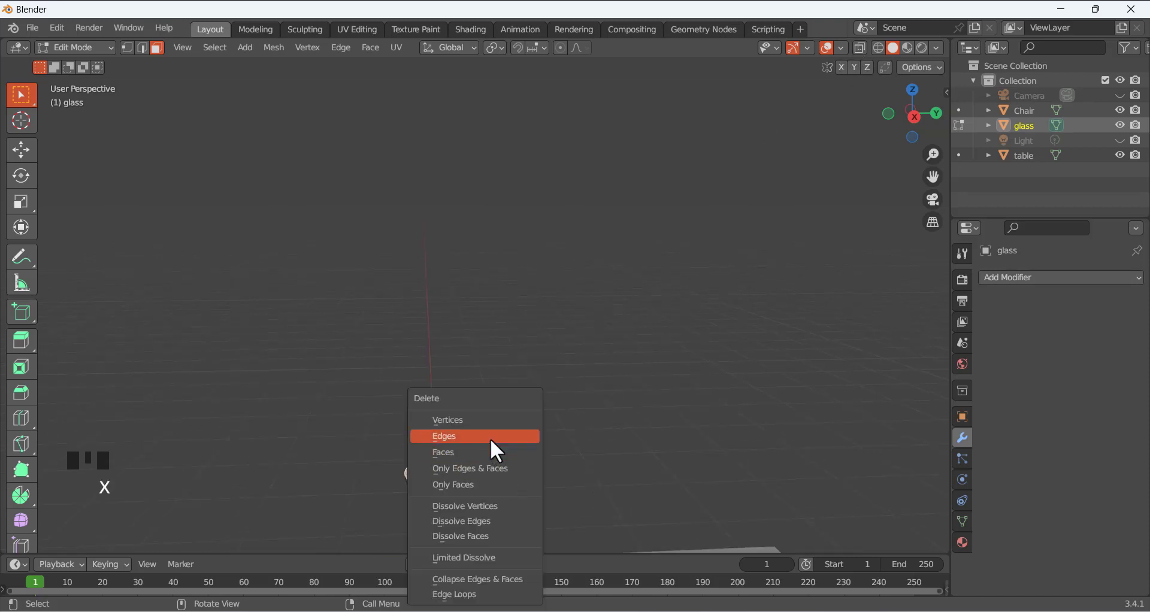
pyautogui.click(495, 453)
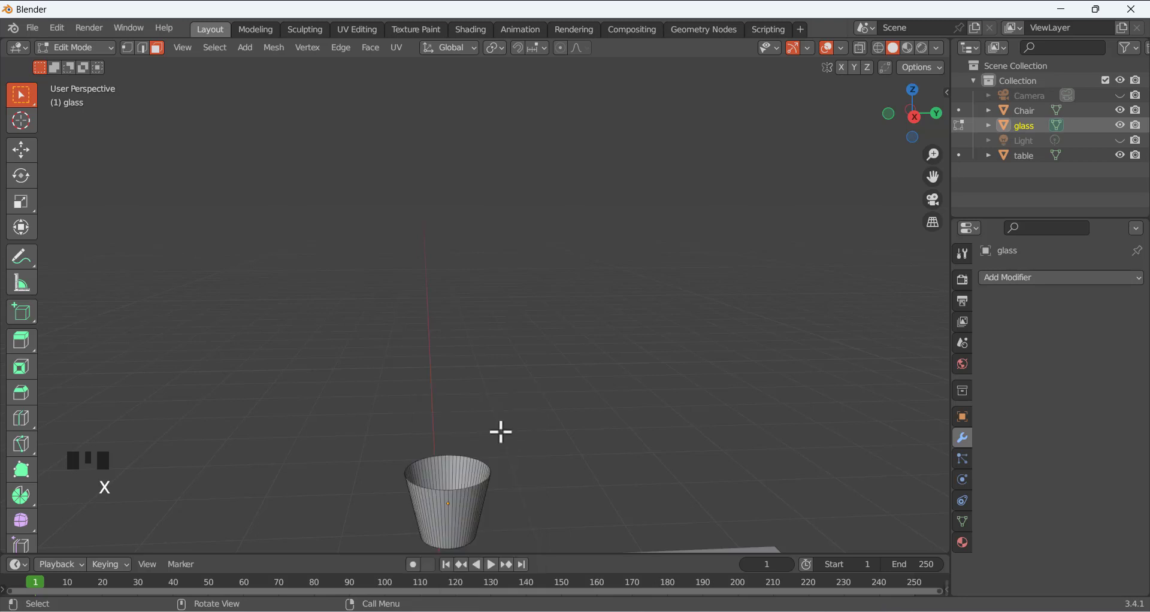
# Examine the rim, hollow interior and underside of the opened glass from different distances and angles
pyautogui.scroll(-3, 501, 431)
pyautogui.scroll(2, 492, 406)
pyautogui.moveTo(504, 442)
pyautogui.mouseDown(button='middle')
pyautogui.moveTo(513, 393)
pyautogui.moveTo(505, 435)
pyautogui.moveTo(491, 443)
pyautogui.mouseUp(button='middle')
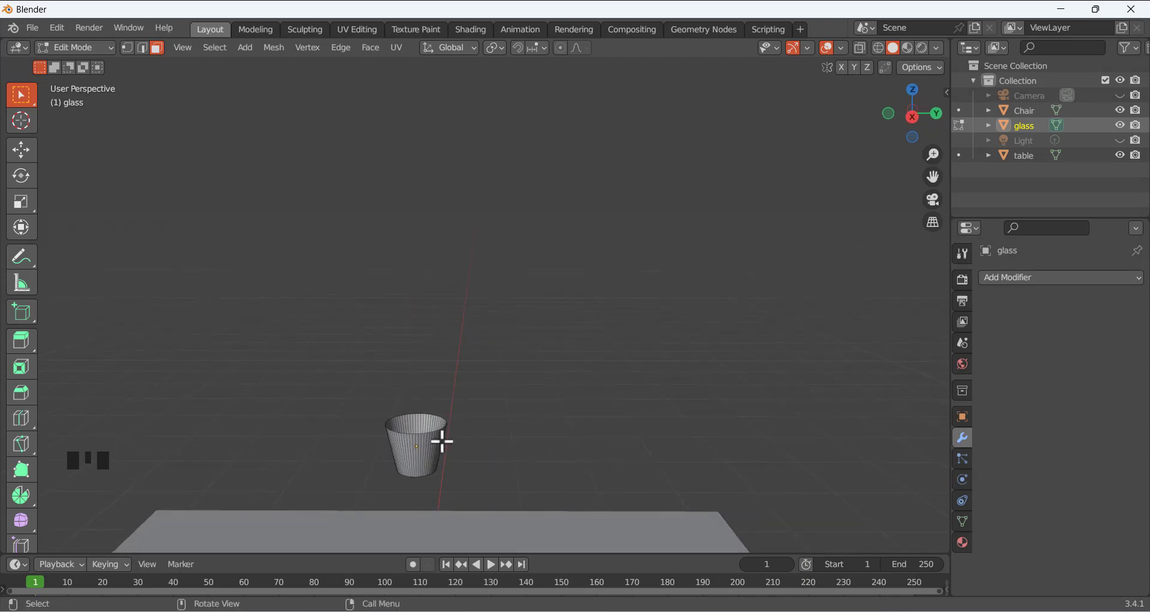
pyautogui.moveTo(444, 441); pyautogui.dragTo(455, 424, button='middle')
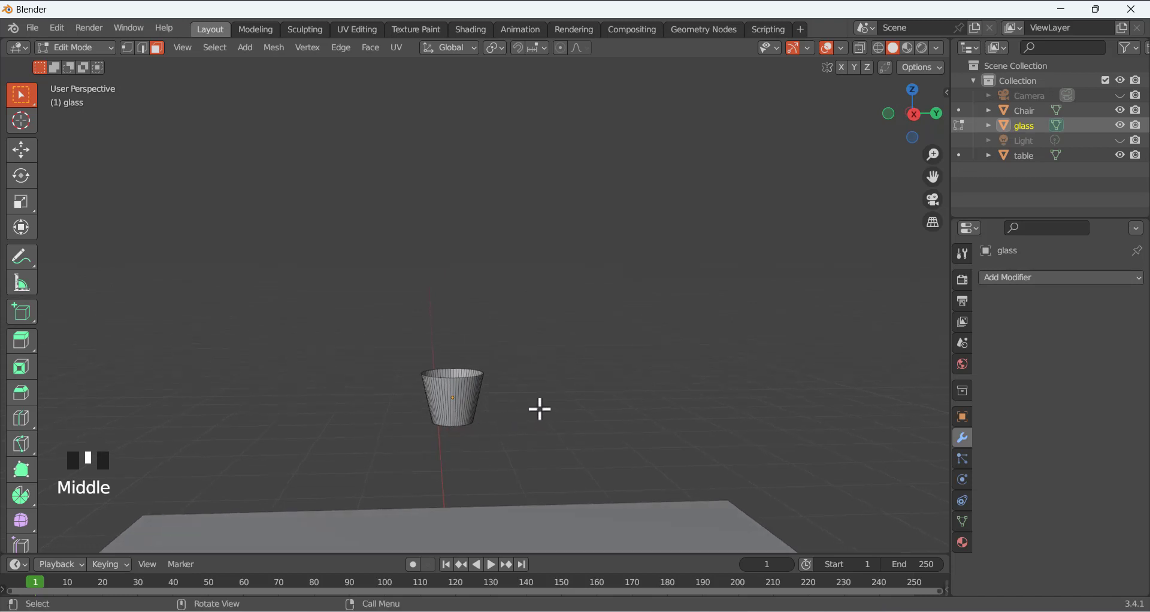
pyautogui.scroll(2, 385, 407)
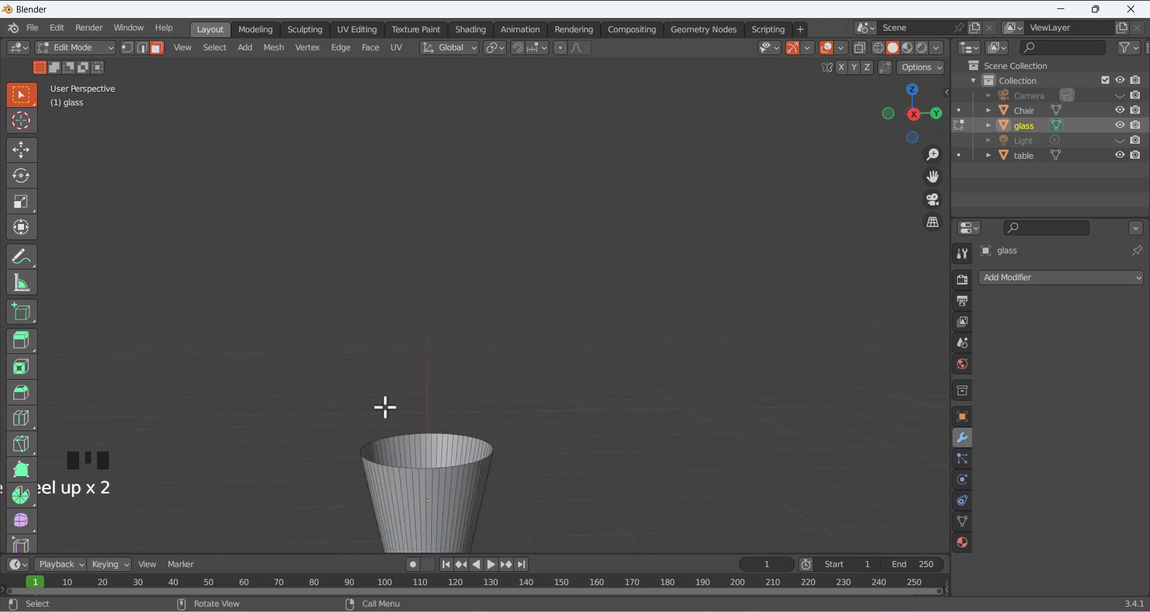
pyautogui.scroll(-1, 383, 407)
pyautogui.scroll(2, 418, 482)
pyautogui.scroll(-2, 518, 459)
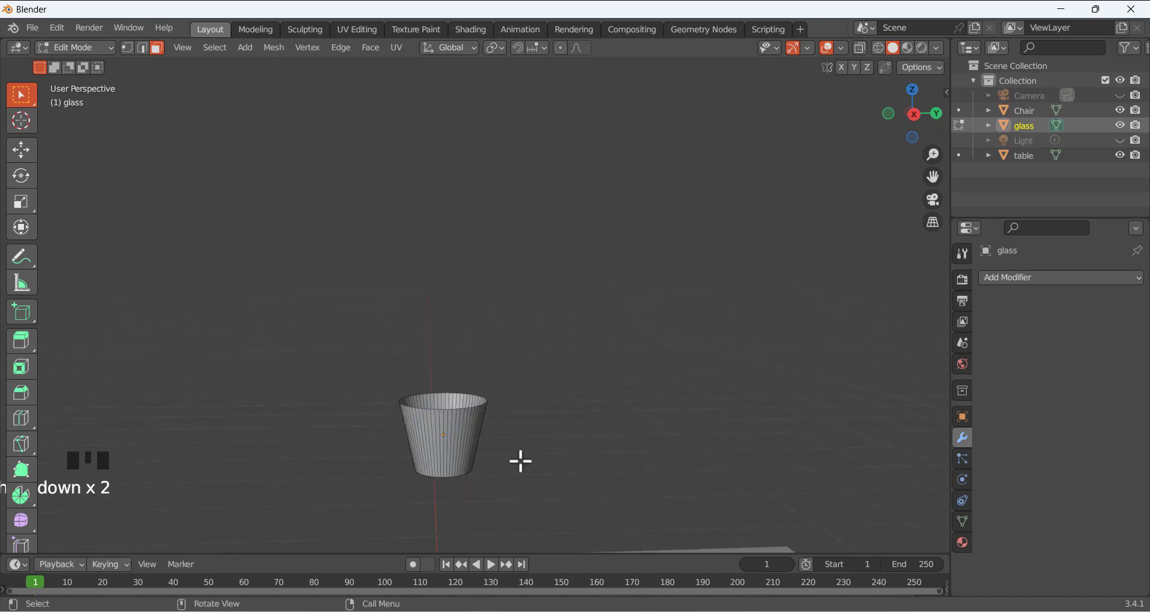
pyautogui.moveTo(519, 459); pyautogui.dragTo(520, 461, button='middle')
pyautogui.scroll(2, 475, 490)
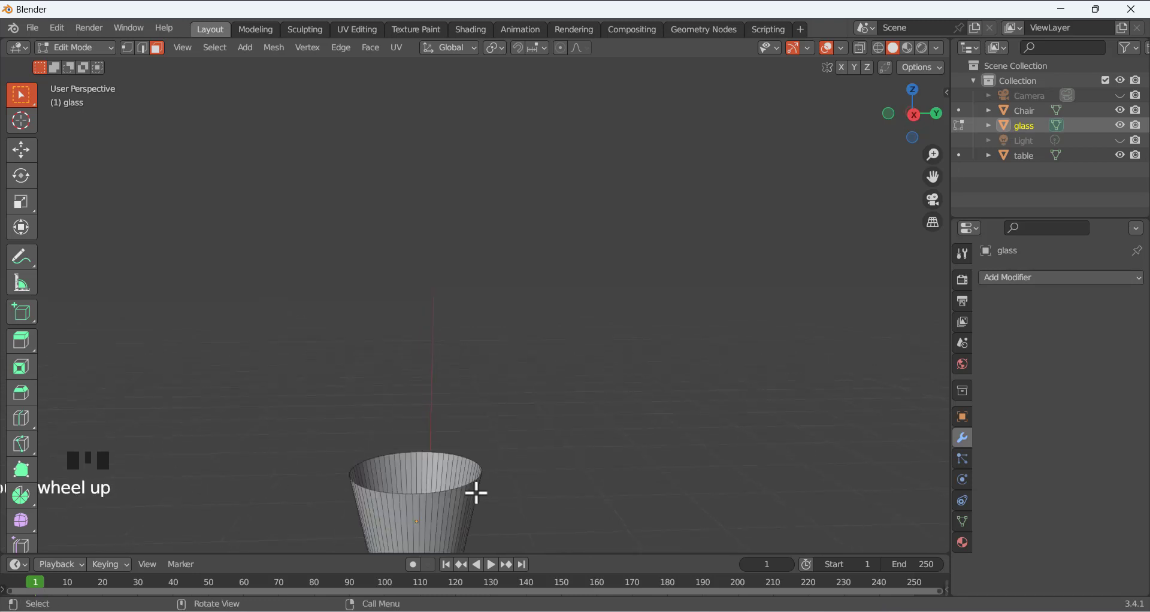
pyautogui.scroll(-1, 484, 473)
pyautogui.scroll(1, 471, 453)
pyautogui.scroll(1, 414, 501)
pyautogui.scroll(-2, 442, 462)
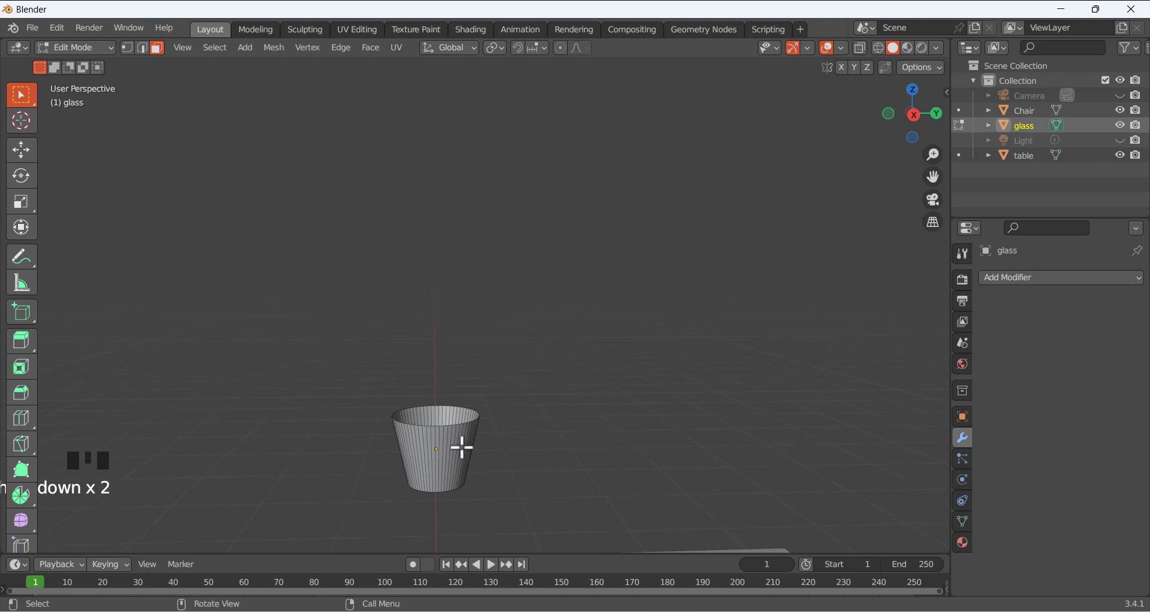
pyautogui.moveTo(460, 446); pyautogui.dragTo(459, 411, button='middle')
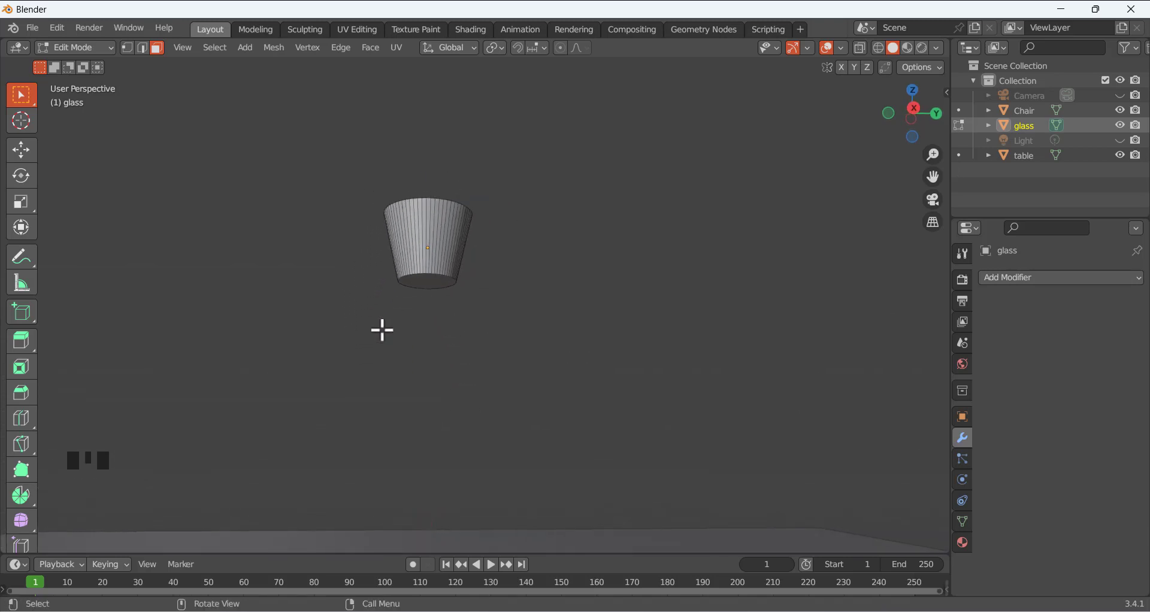
# Return to Object Mode and apply Shade Smooth to the glass
pyautogui.press('Tab')
pyautogui.moveTo(408, 318); pyautogui.dragTo(501, 464, button='middle')
pyautogui.scroll(1, 446, 502)
pyautogui.scroll(2, 454, 458)
pyautogui.scroll(-2, 454, 458)
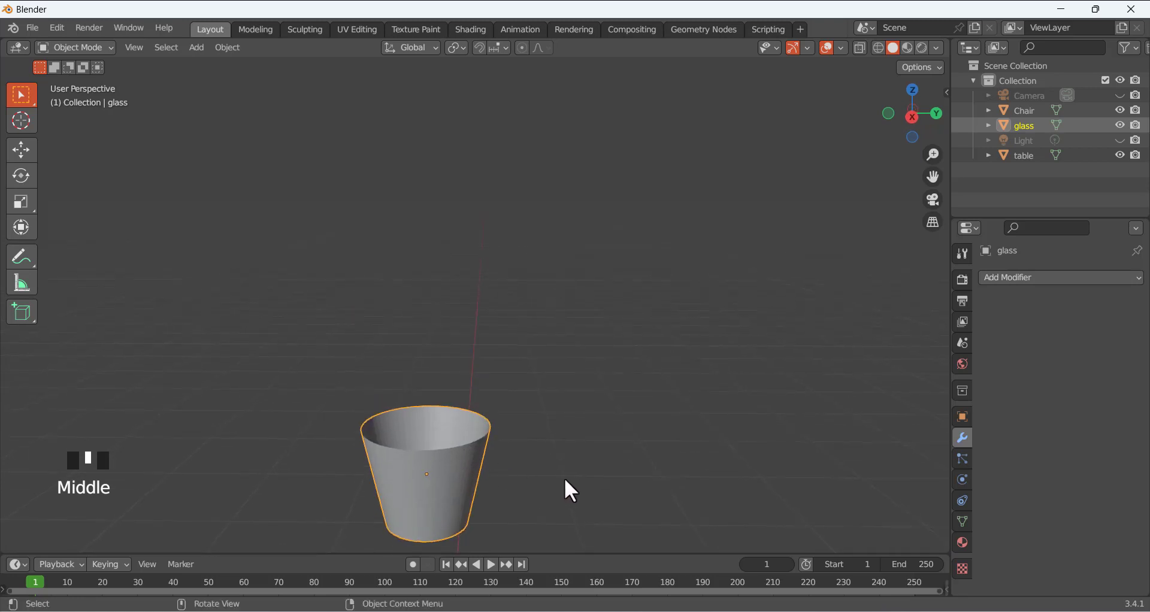
pyautogui.rightClick(450, 470)
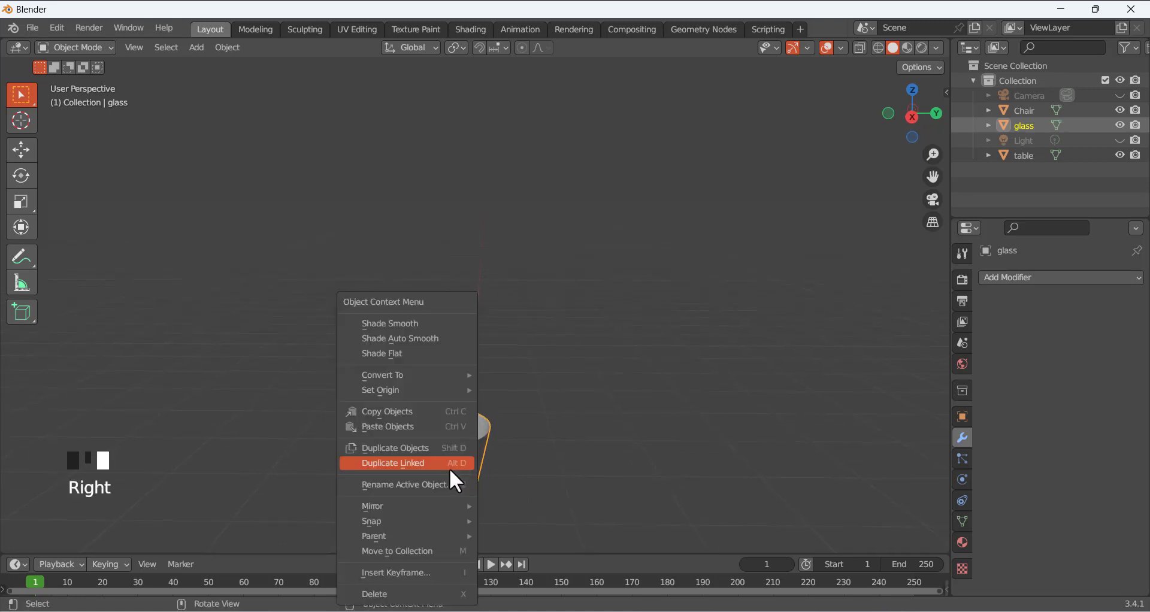
pyautogui.click(407, 324)
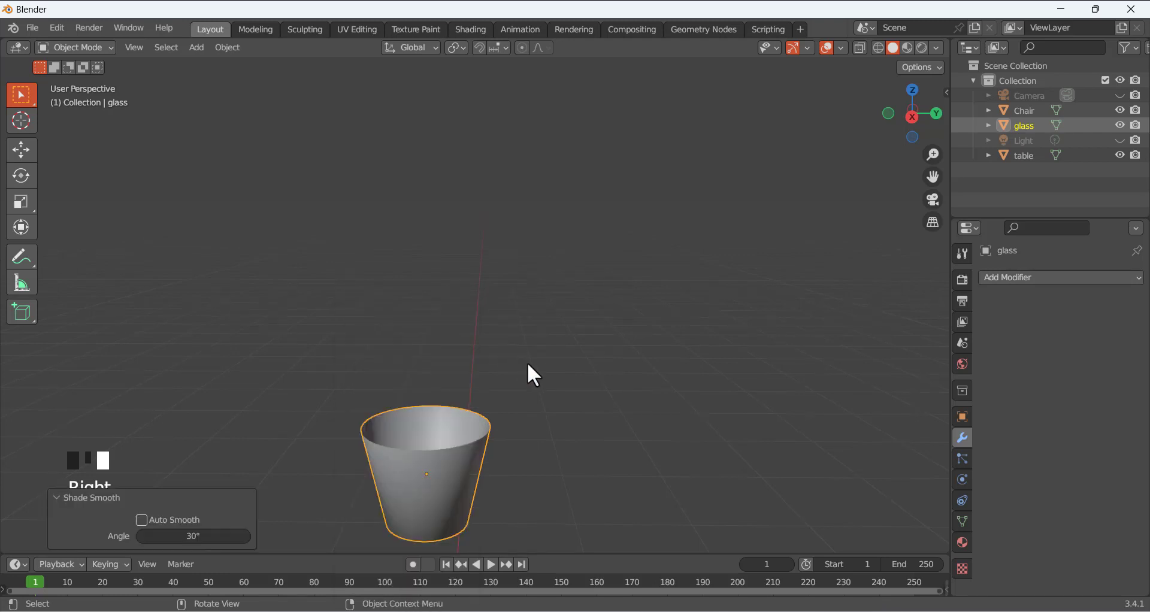
# Enable Auto Smooth at 30° for the glass's mesh normals and deselect the glass
pyautogui.click(964, 522)
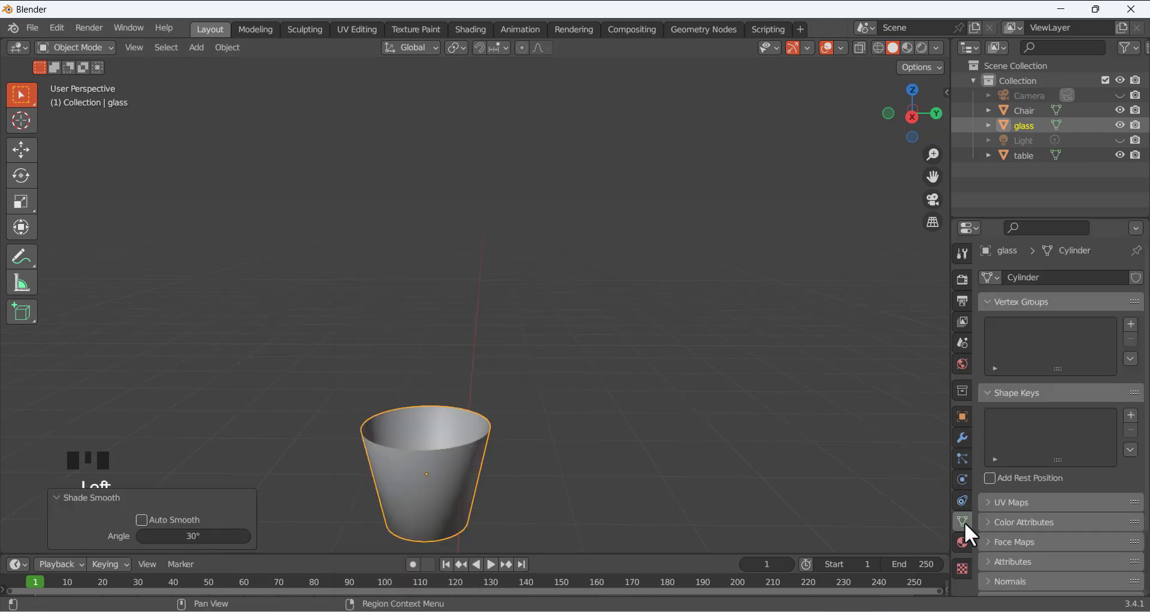
pyautogui.scroll(-6, 1010, 490)
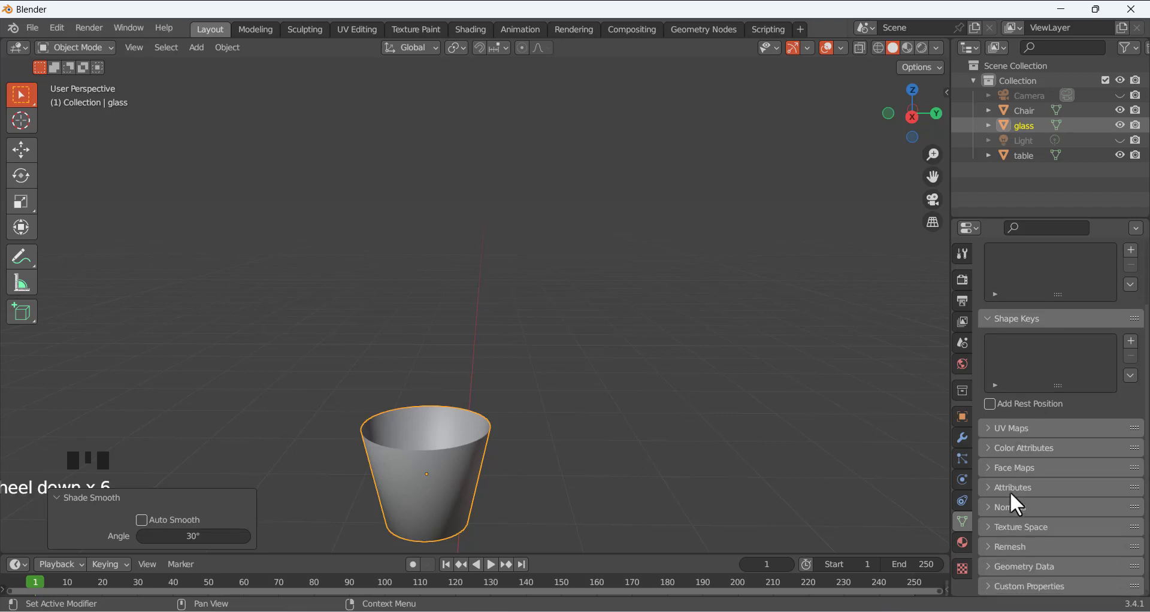
pyautogui.click(994, 507)
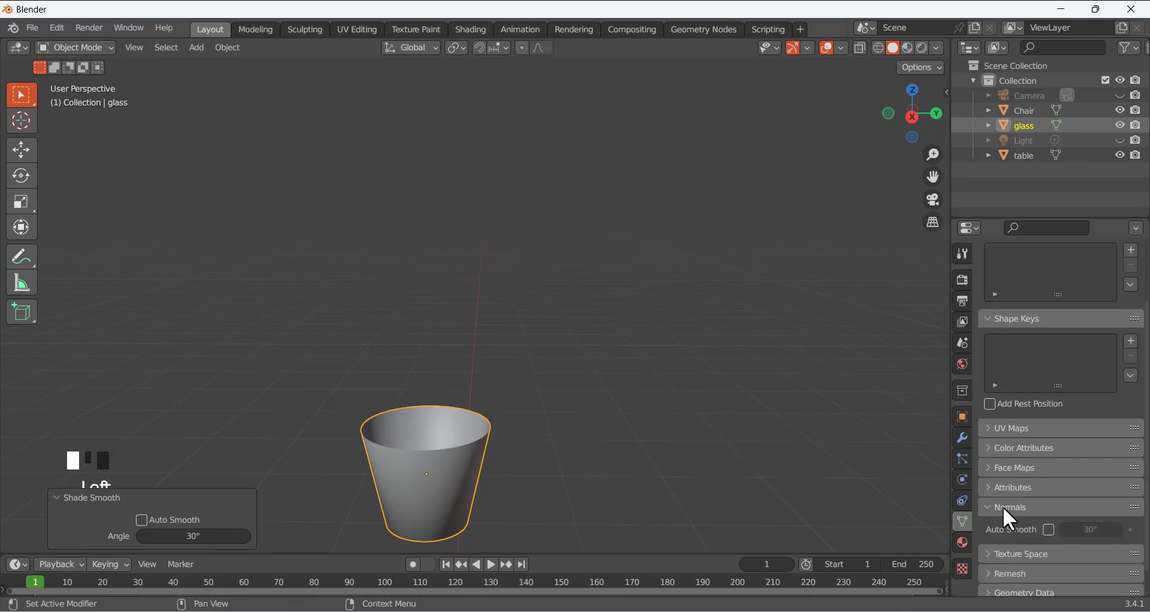
pyautogui.click(1053, 527)
pyautogui.click(486, 465)
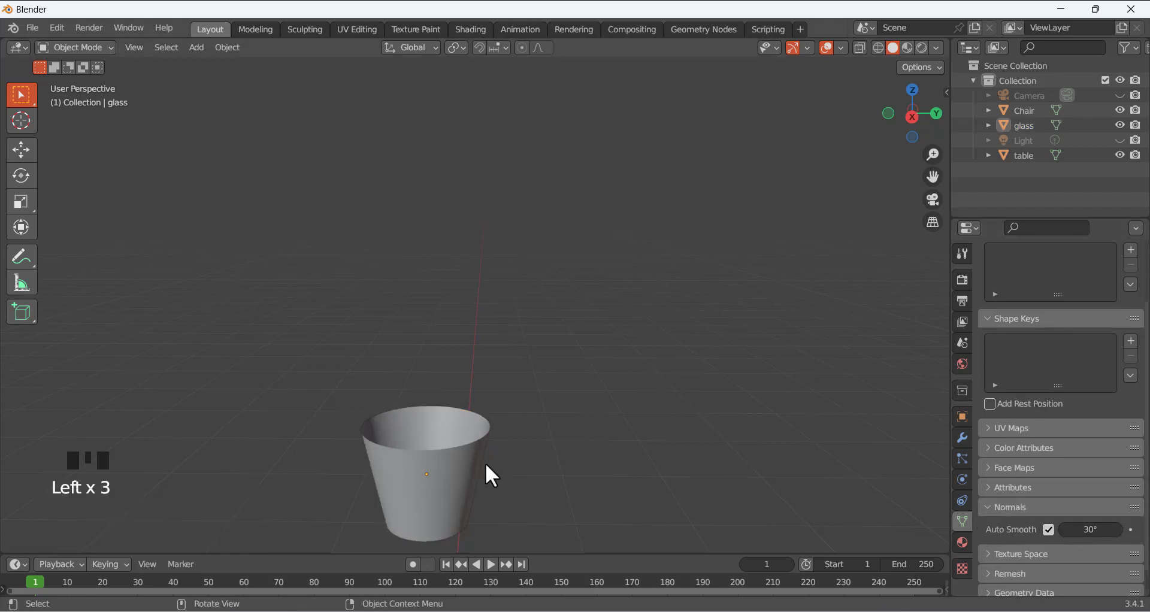
# Add a Solidify modifier to the glass, set its thickness to 0.03 m and collapse the modifier's settings
pyautogui.click(467, 468)
pyautogui.click(962, 438)
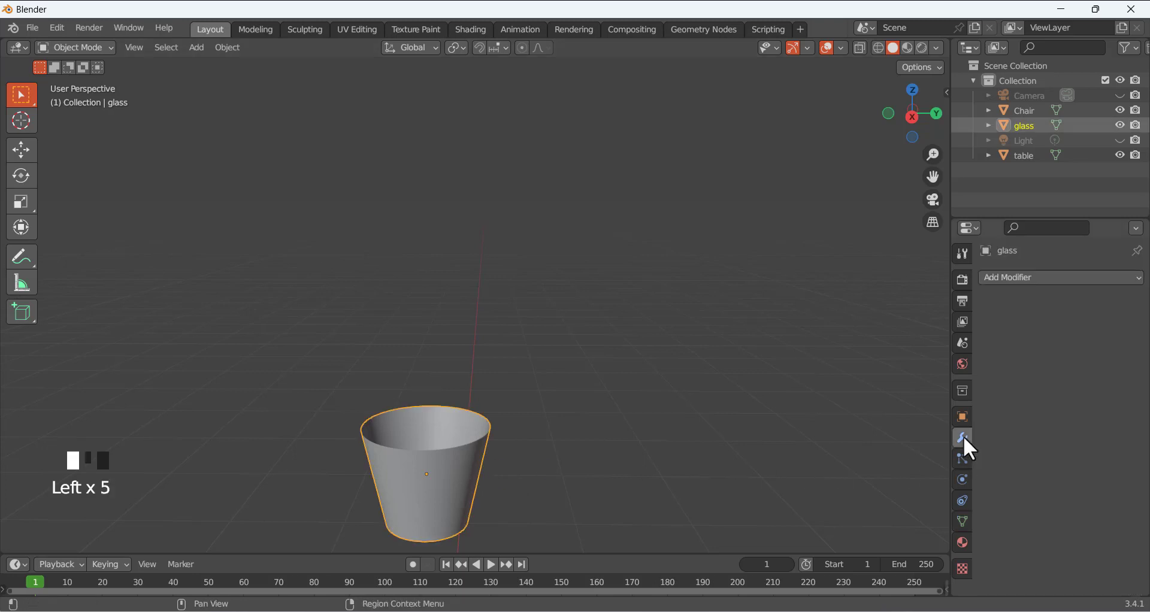
pyautogui.moveTo(983, 279); pyautogui.dragTo(854, 530)
pyautogui.scroll(3, 610, 431)
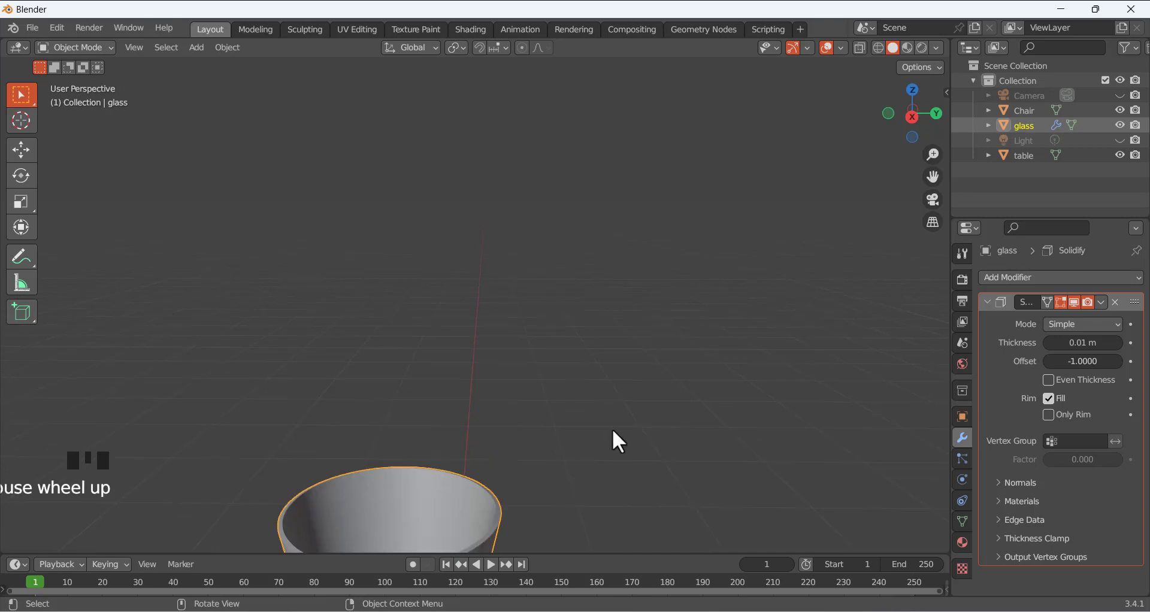
pyautogui.scroll(-3, 611, 429)
pyautogui.click(1084, 342)
pyautogui.moveTo(1083, 342); pyautogui.dragTo(1120, 342)
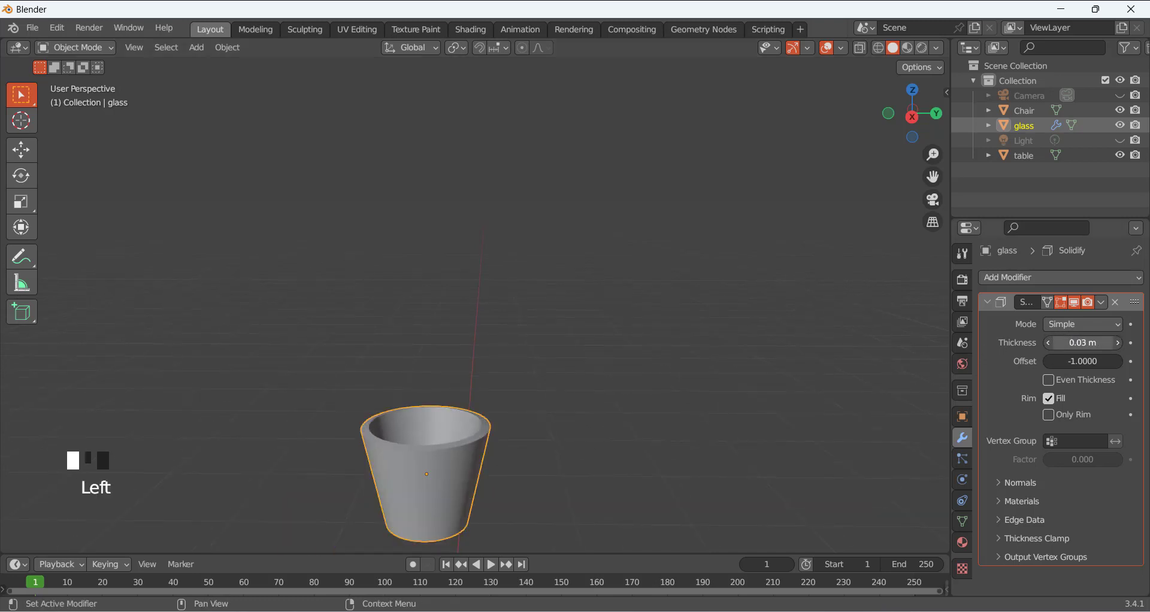
pyautogui.click(1101, 303)
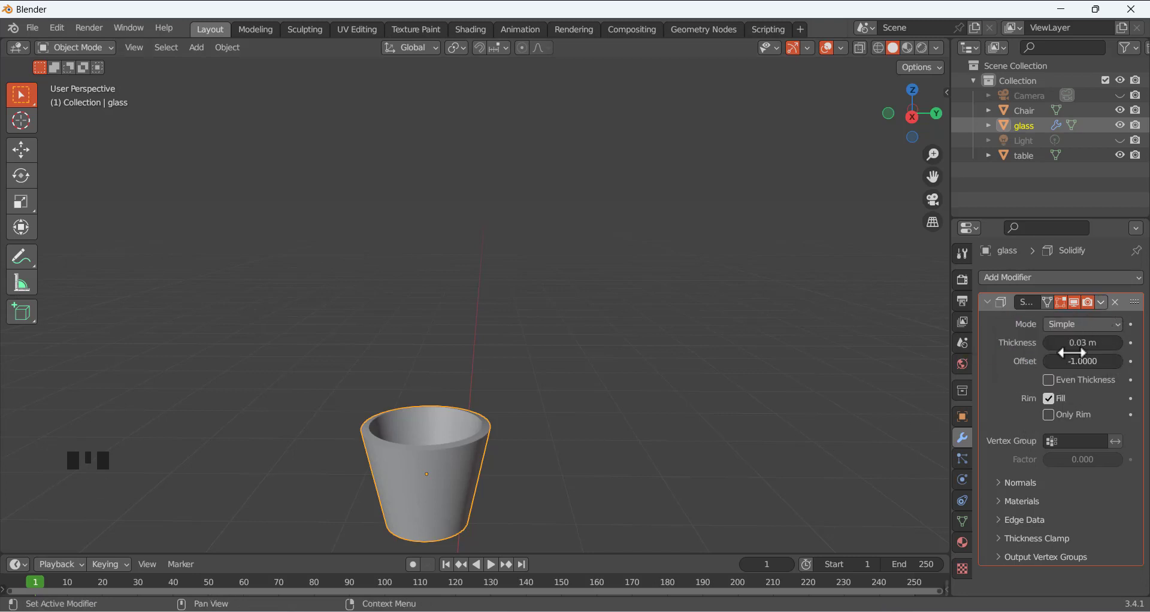
pyautogui.click(1049, 380)
pyautogui.click(1096, 309)
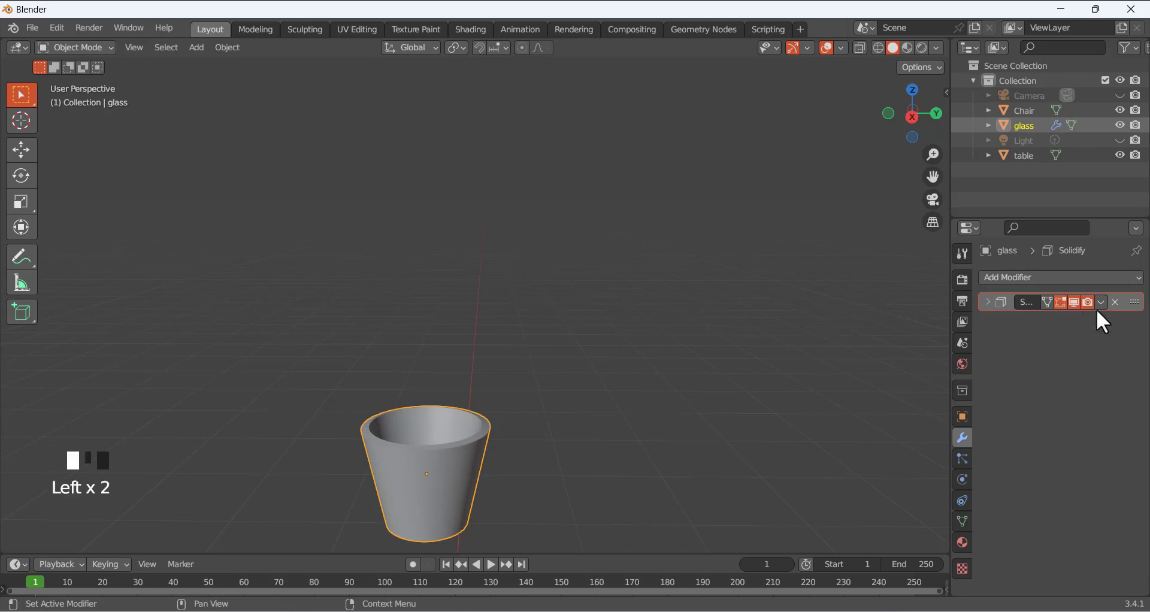
pyautogui.click(1100, 304)
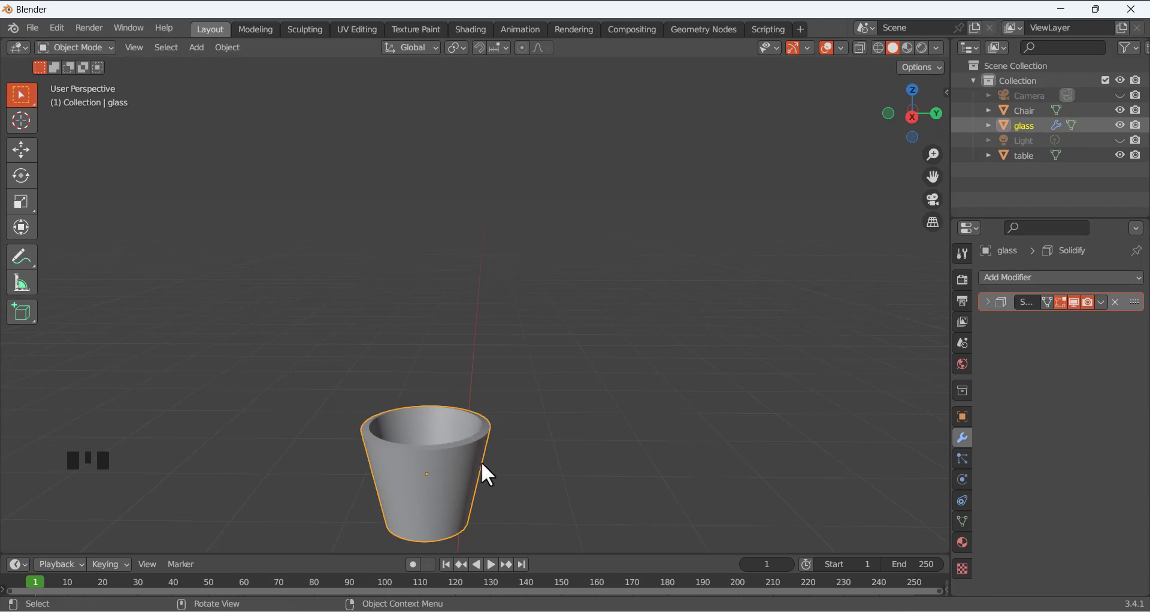
# Add a Bevel modifier to the glass below the Solidify modifier
pyautogui.scroll(-1, 480, 462)
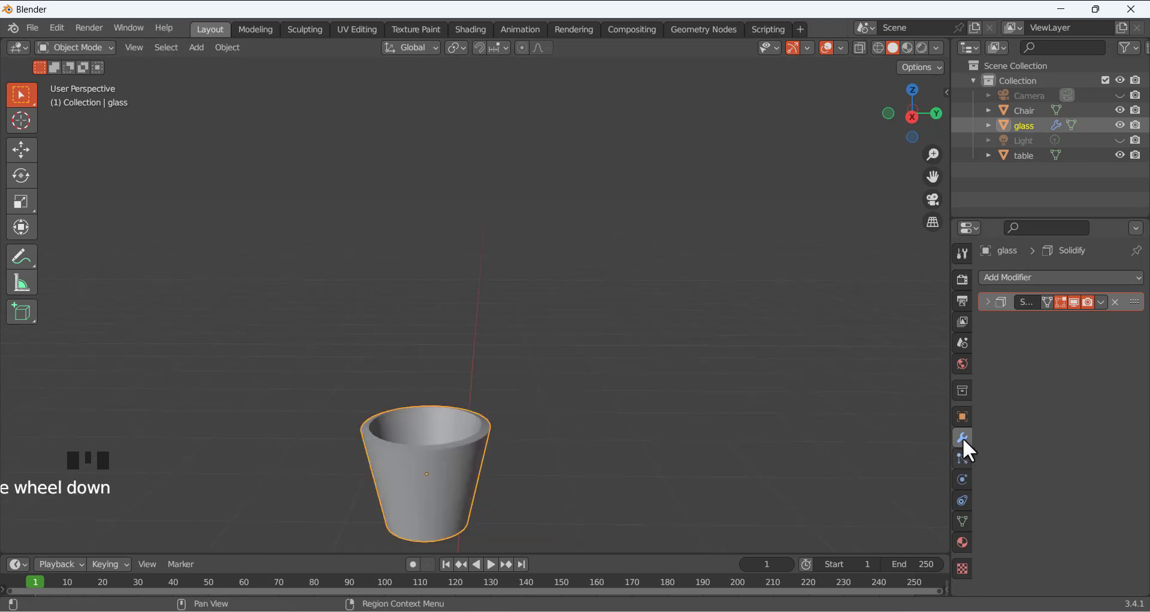
pyautogui.click(1030, 278)
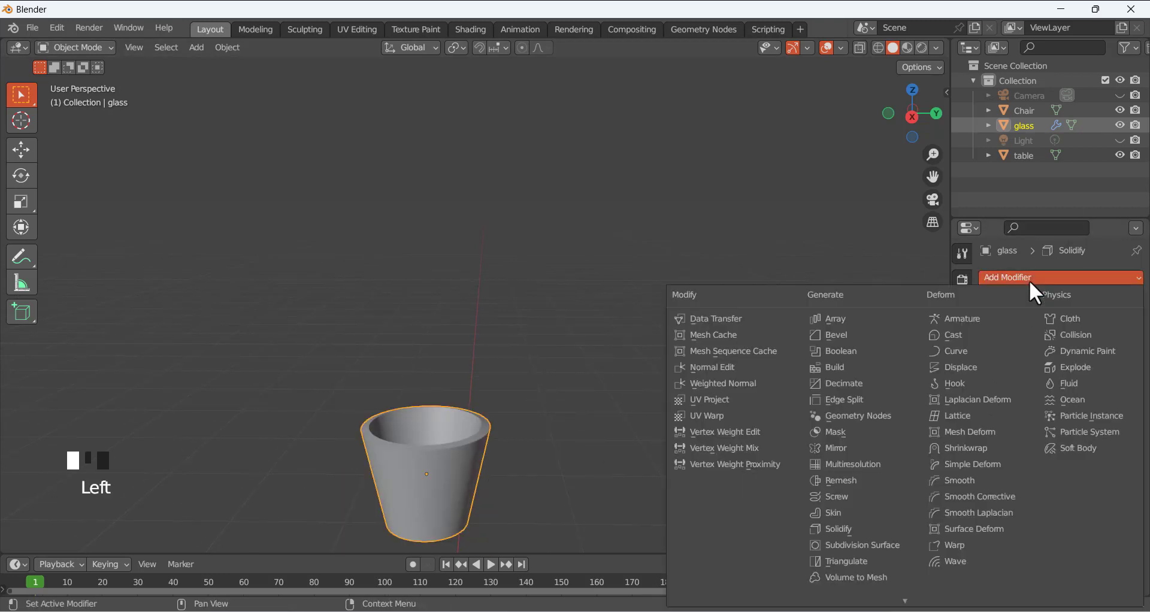
pyautogui.click(855, 337)
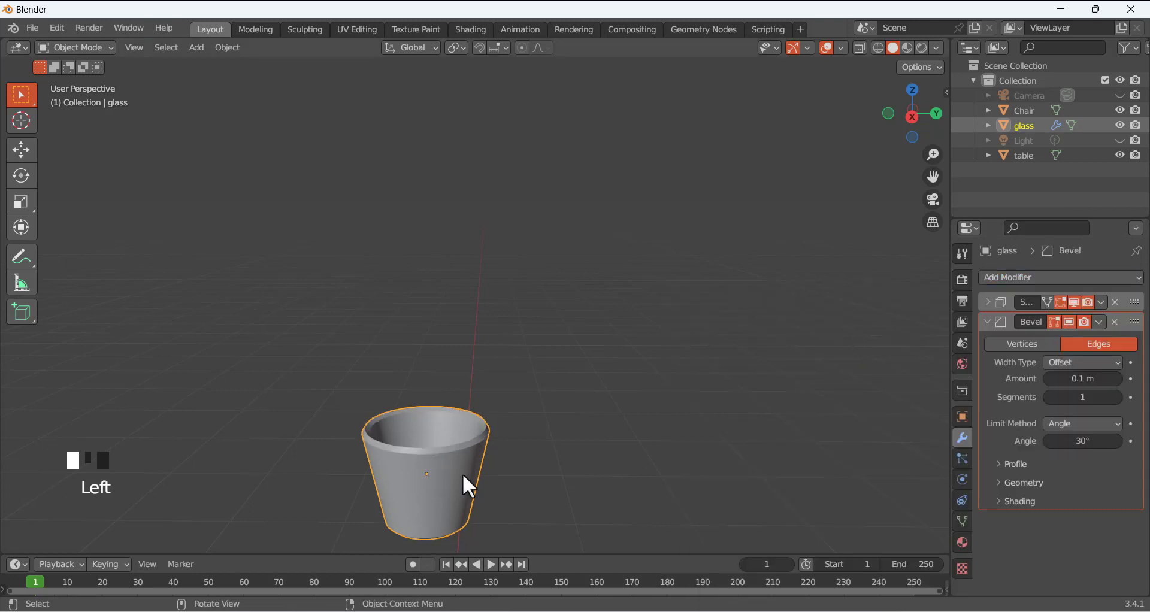
pyautogui.scroll(2, 419, 474)
pyautogui.scroll(-2, 450, 473)
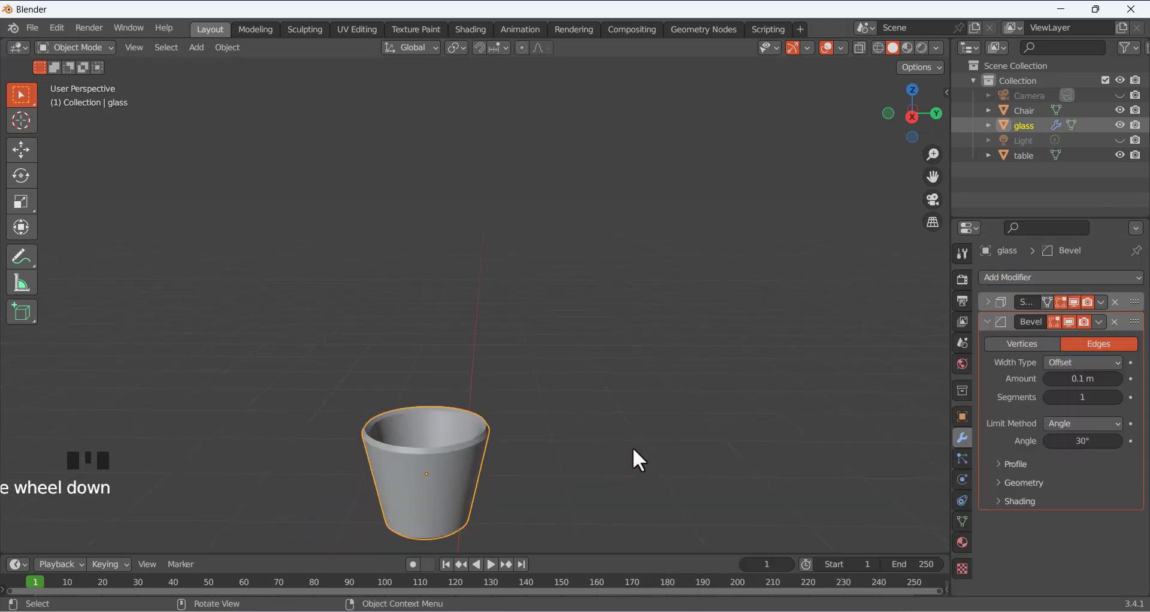
# Try the Bevel modifier above Solidify in the glass's modifier stack, and put it back below Solidify
pyautogui.moveTo(1133, 323)
pyautogui.mouseDown()
pyautogui.moveTo(1131, 300)
pyautogui.moveTo(1143, 333)
pyautogui.moveTo(1135, 301)
pyautogui.moveTo(1121, 504)
pyautogui.moveTo(1128, 312)
pyautogui.mouseUp()
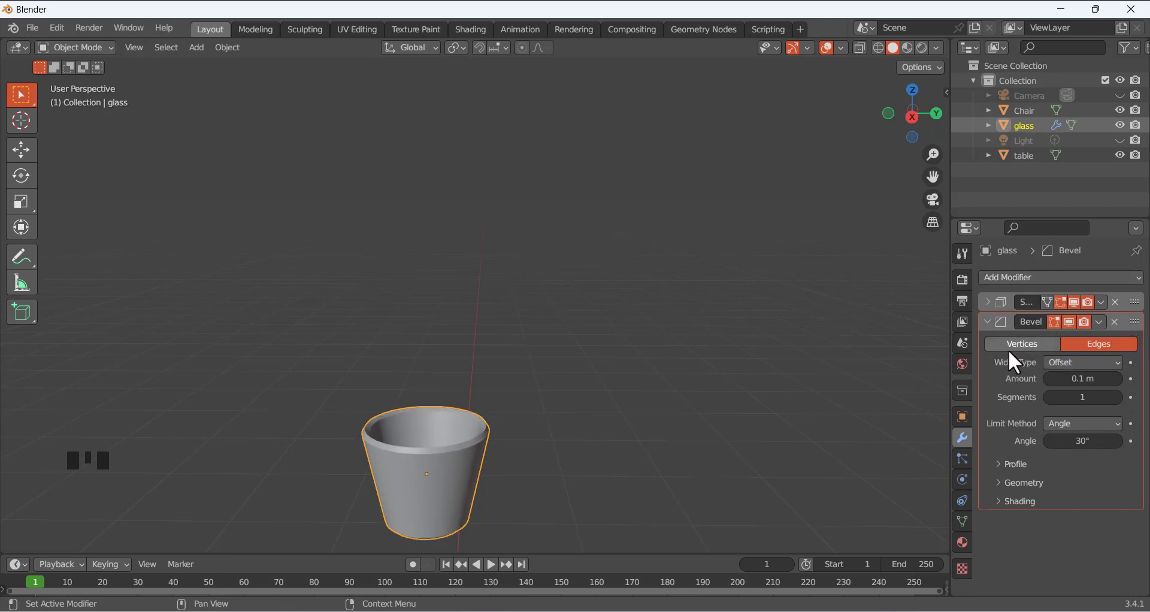
pyautogui.scroll(2, 447, 487)
pyautogui.scroll(-2, 447, 487)
pyautogui.moveTo(505, 476); pyautogui.dragTo(576, 437, button='middle')
pyautogui.click(987, 322)
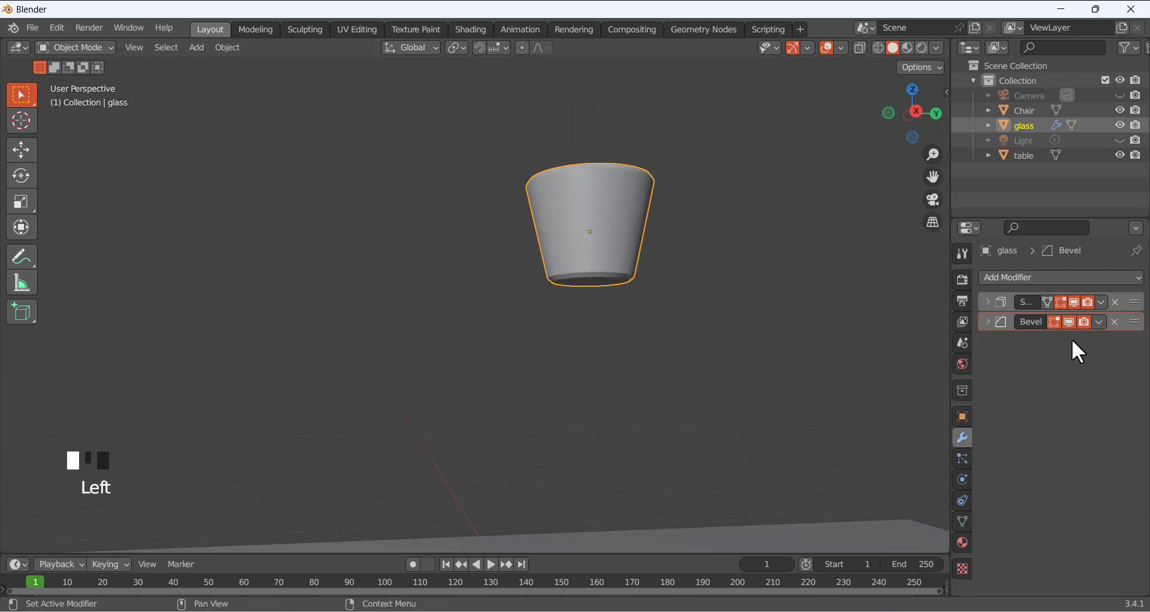
pyautogui.moveTo(1135, 322); pyautogui.dragTo(1123, 300)
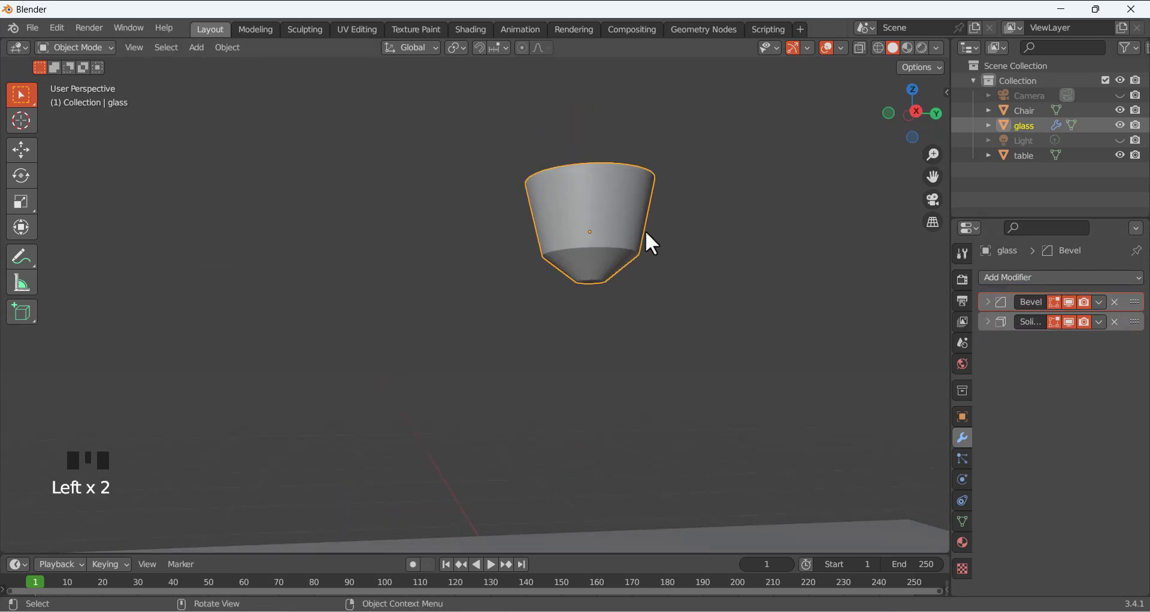
pyautogui.click(1134, 302)
pyautogui.moveTo(1133, 303); pyautogui.dragTo(1124, 328)
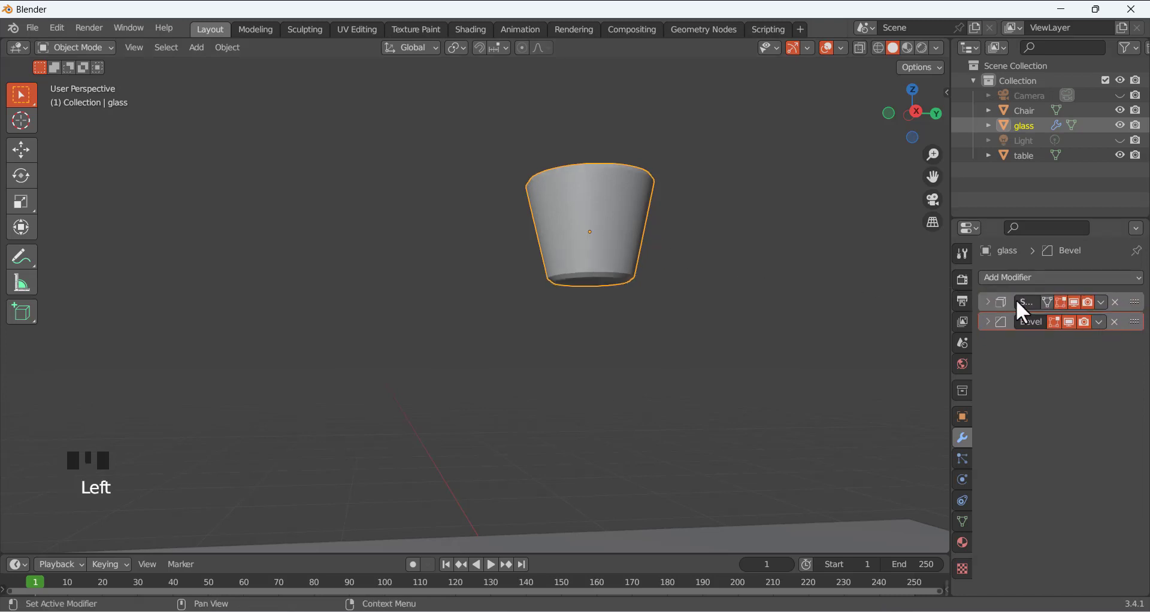
# Expand the Bevel modifier's settings and set its segments to 3 to round the glass's rim and base
pyautogui.scroll(2, 627, 249)
pyautogui.scroll(-2, 626, 249)
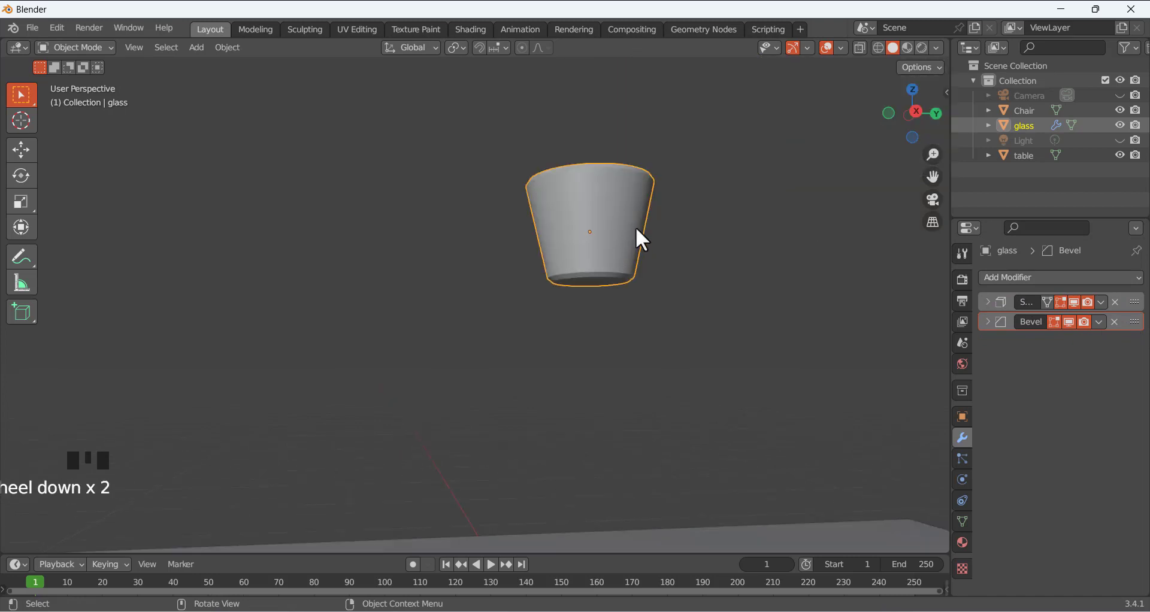
pyautogui.moveTo(637, 233)
pyautogui.mouseDown(button='middle')
pyautogui.moveTo(618, 239)
pyautogui.moveTo(636, 232)
pyautogui.mouseUp(button='middle')
pyautogui.click(987, 322)
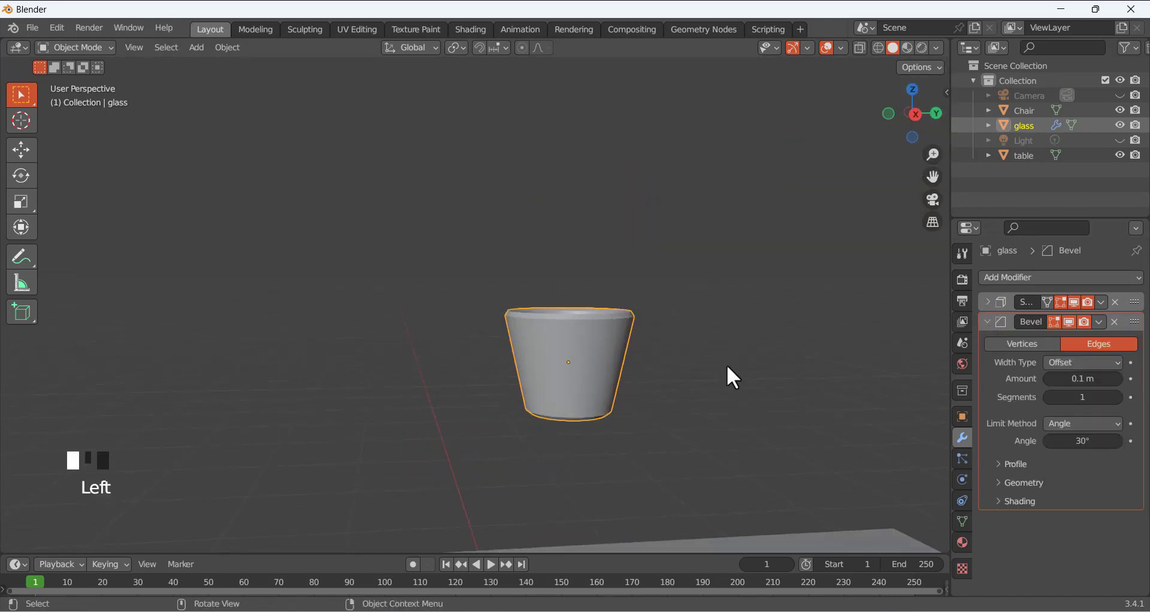
pyautogui.moveTo(726, 366); pyautogui.dragTo(709, 375, button='middle')
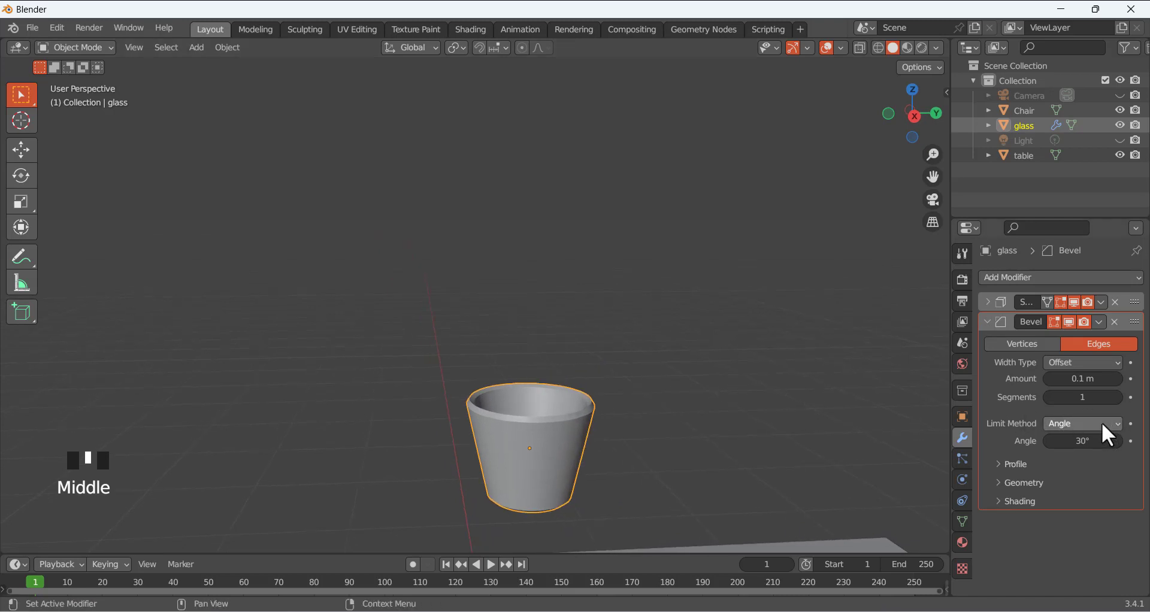
pyautogui.click(1117, 397)
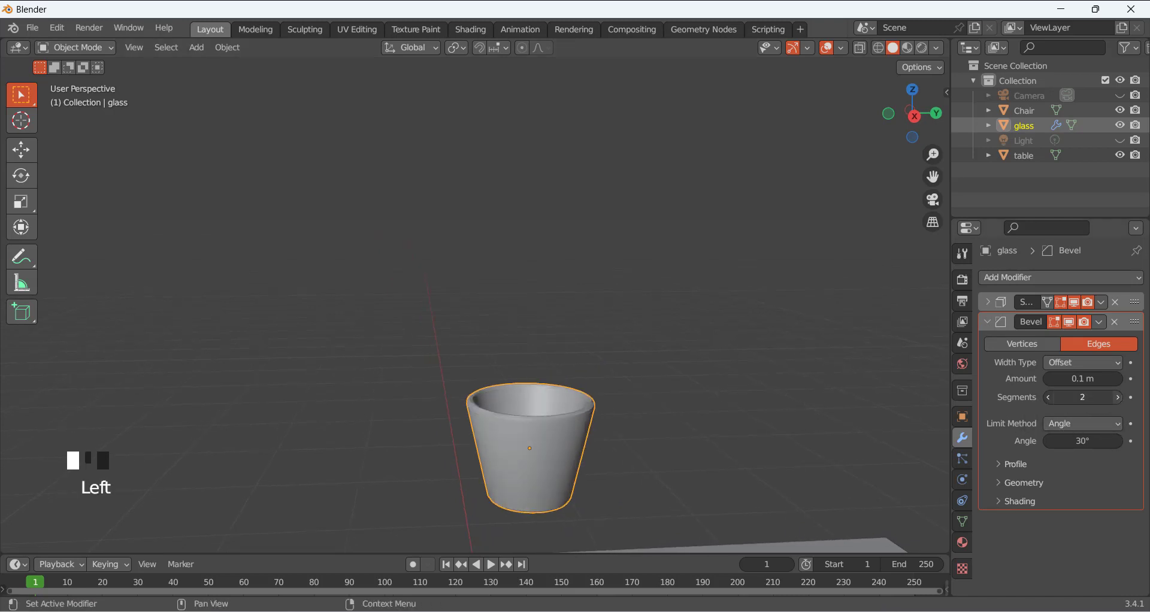
pyautogui.click(1116, 397)
pyautogui.click(1116, 397)
pyautogui.scroll(2, 600, 426)
pyautogui.scroll(-1, 598, 437)
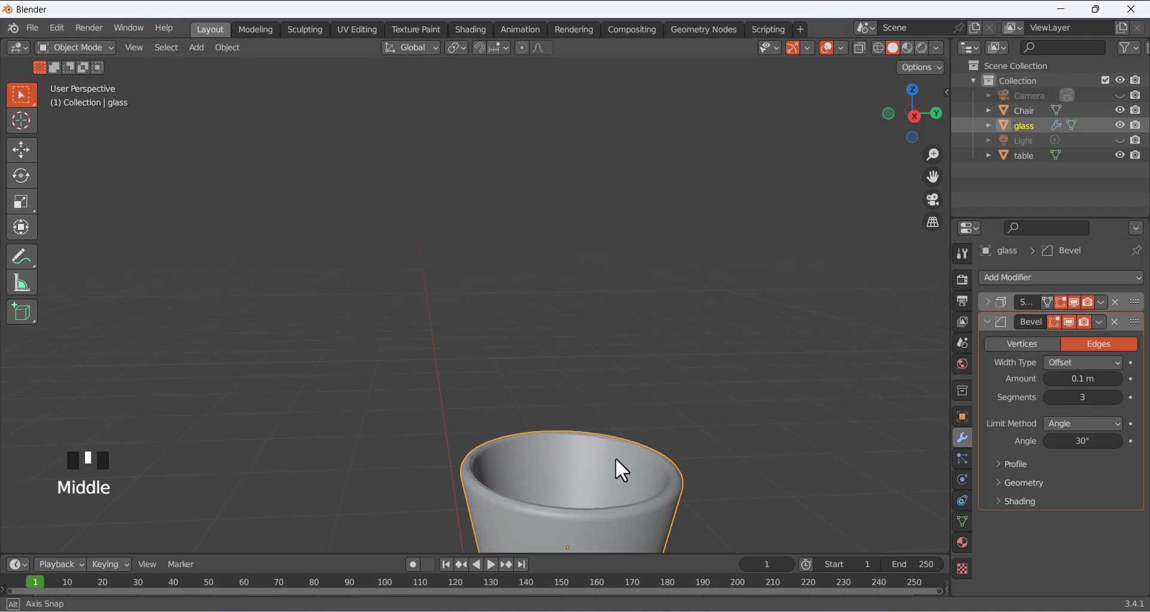
pyautogui.moveTo(615, 457); pyautogui.dragTo(604, 426, button='middle')
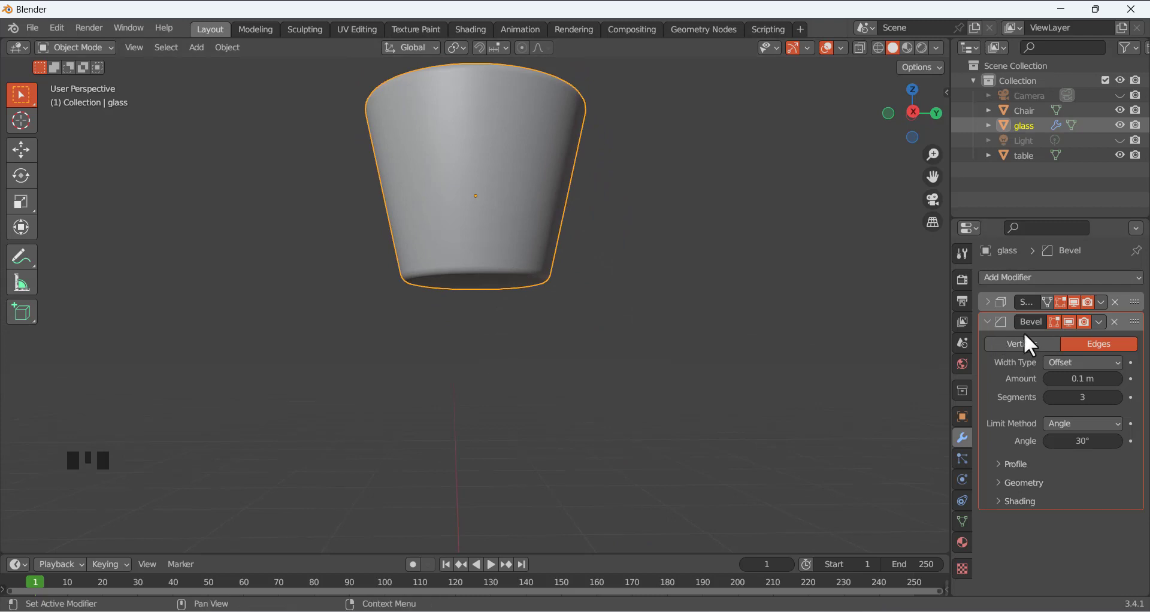
# Compare the glass with and without the bevel by switching the Bevel modifier's edit-mode and viewport display off and back on
pyautogui.click(1055, 321)
pyautogui.click(1069, 321)
pyautogui.moveTo(604, 300); pyautogui.dragTo(513, 280, button='middle')
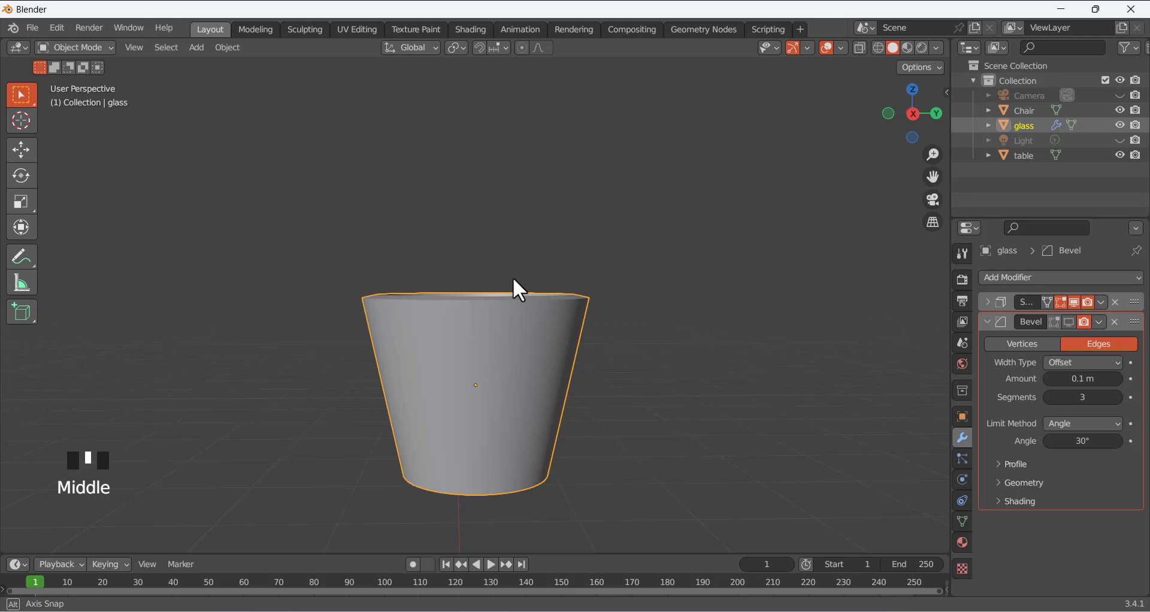
pyautogui.click(1055, 322)
pyautogui.click(1068, 322)
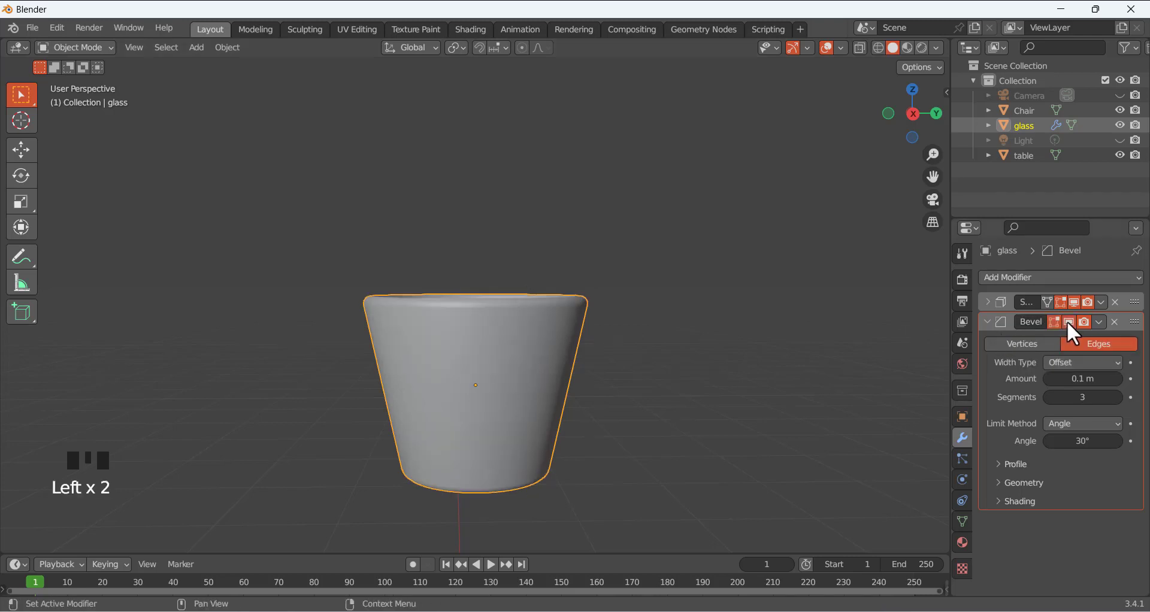
pyautogui.moveTo(541, 343); pyautogui.dragTo(540, 328, button='middle')
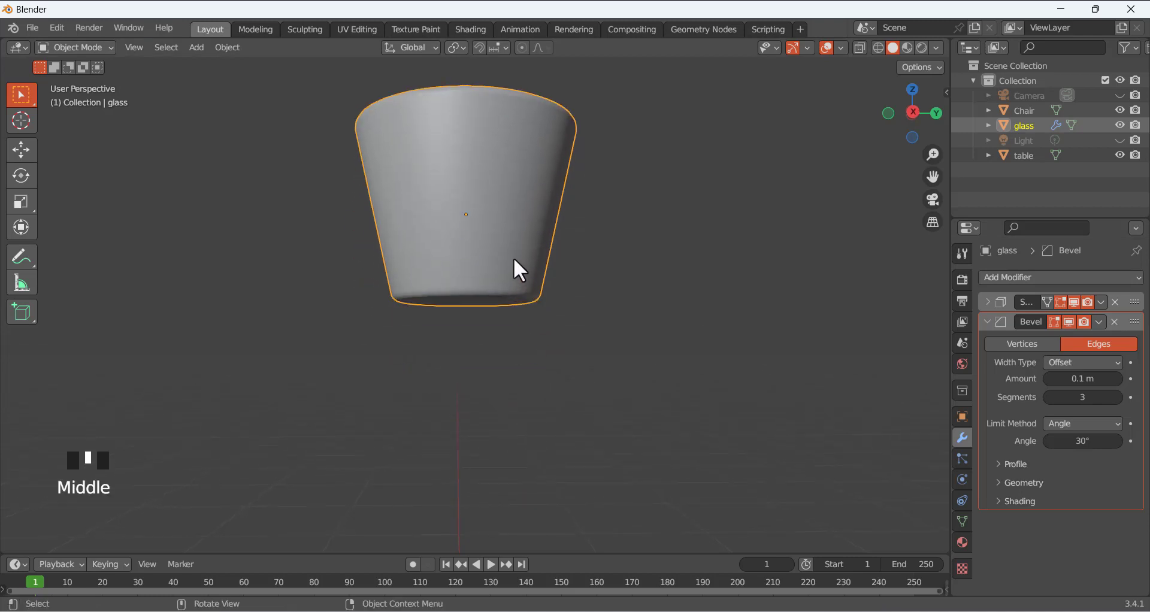
pyautogui.scroll(-3, 513, 257)
pyautogui.scroll(5, 512, 257)
pyautogui.scroll(-2, 512, 257)
pyautogui.moveTo(512, 257); pyautogui.dragTo(514, 261, button='middle')
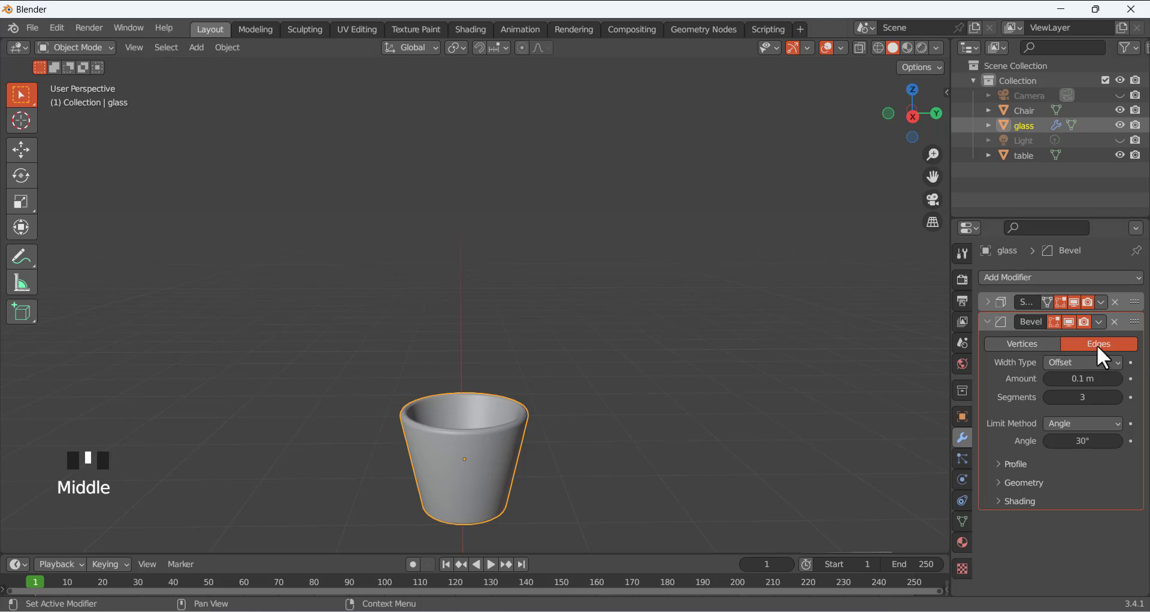
# Apply the Bevel modifier to the glass mesh and set the glass to Shade Smooth
pyautogui.click(1099, 321)
pyautogui.click(1046, 339)
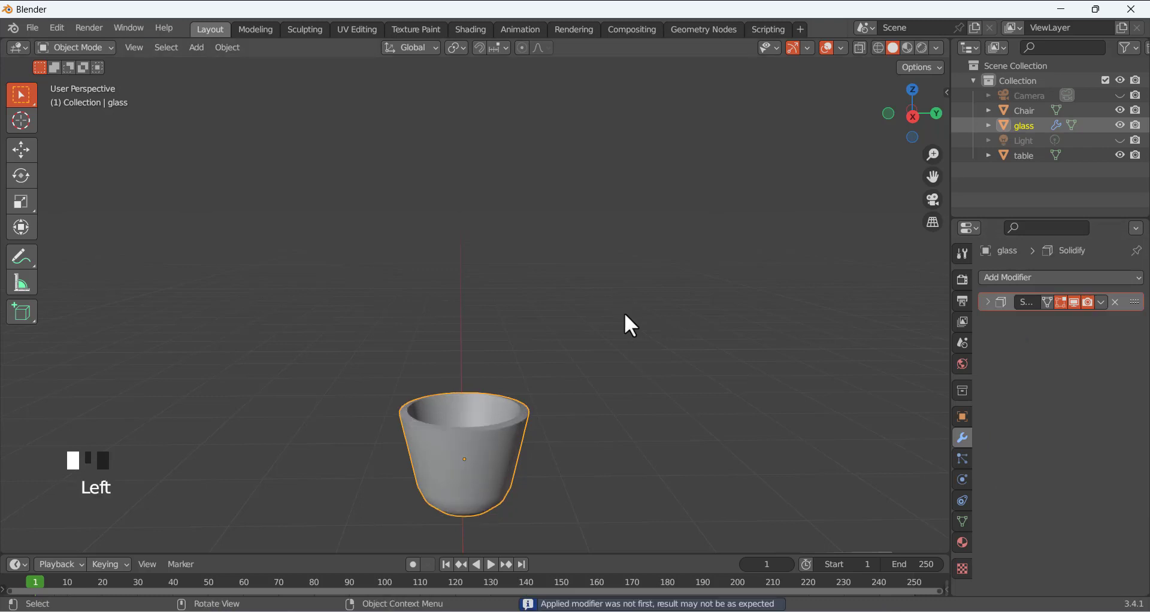
pyautogui.click(510, 428)
pyautogui.rightClick(491, 445)
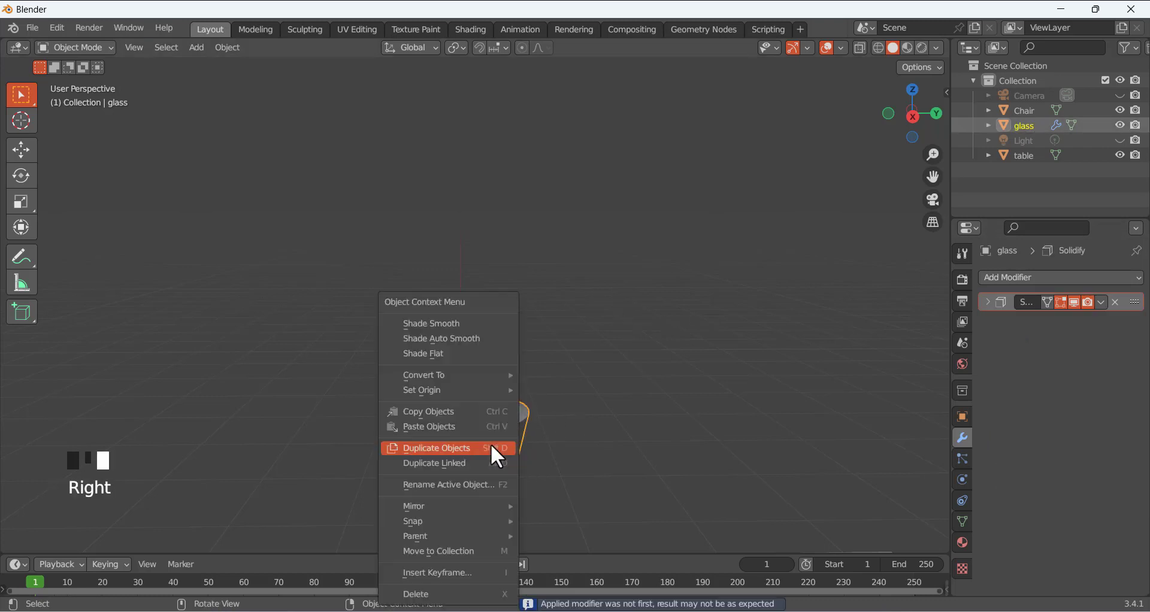
pyautogui.click(466, 327)
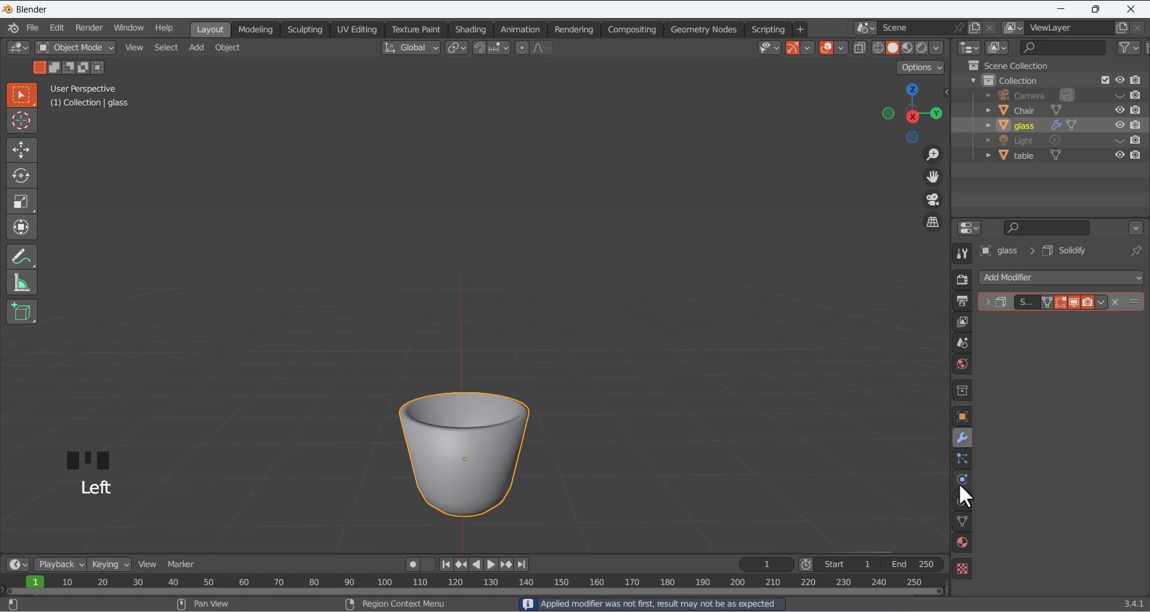
# Enable Auto Smooth at 30° in the glass's mesh normals settings and deselect the glass
pyautogui.click(962, 541)
pyautogui.click(963, 522)
pyautogui.scroll(-6, 1006, 527)
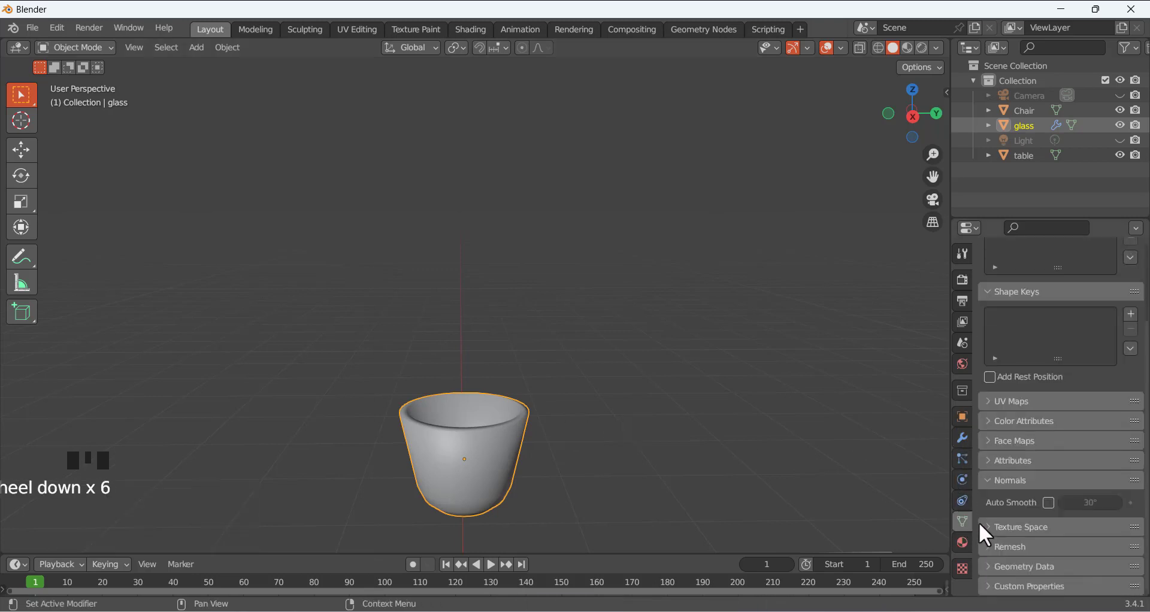
pyautogui.click(1049, 503)
pyautogui.click(570, 390)
pyautogui.moveTo(497, 451)
pyautogui.mouseDown(button='middle')
pyautogui.moveTo(488, 420)
pyautogui.moveTo(479, 451)
pyautogui.mouseUp(button='middle')
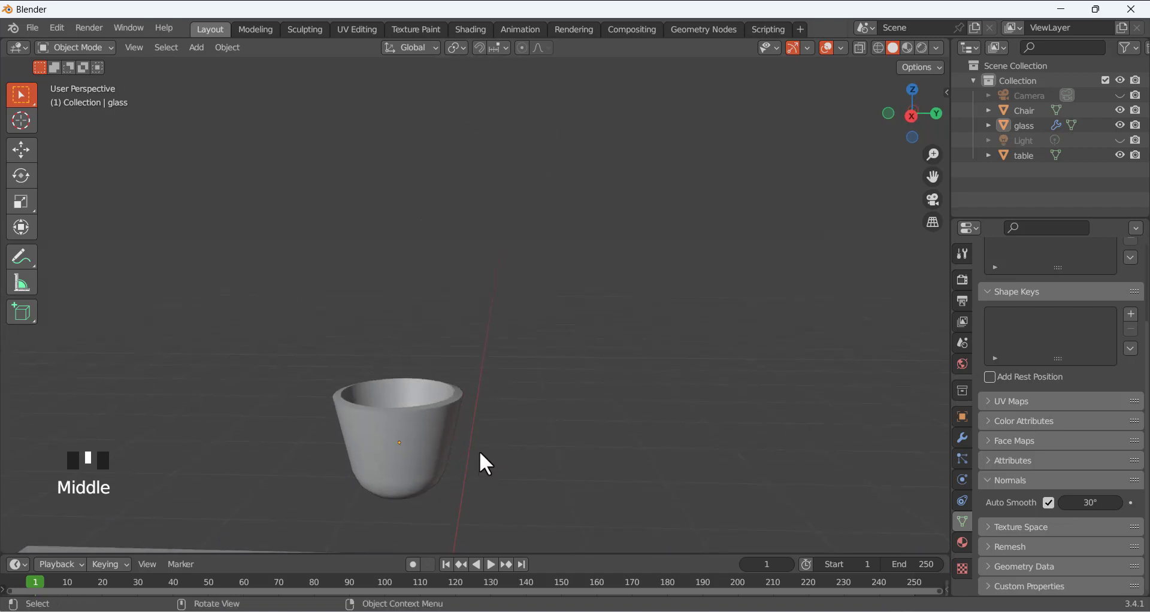
pyautogui.click(480, 446)
# In the right orthographic view, move the glass about 1.47 m straight down along Z so its base rests on the tabletop
pyautogui.scroll(-6, 485, 353)
pyautogui.scroll(2, 463, 340)
pyautogui.scroll(-2, 479, 332)
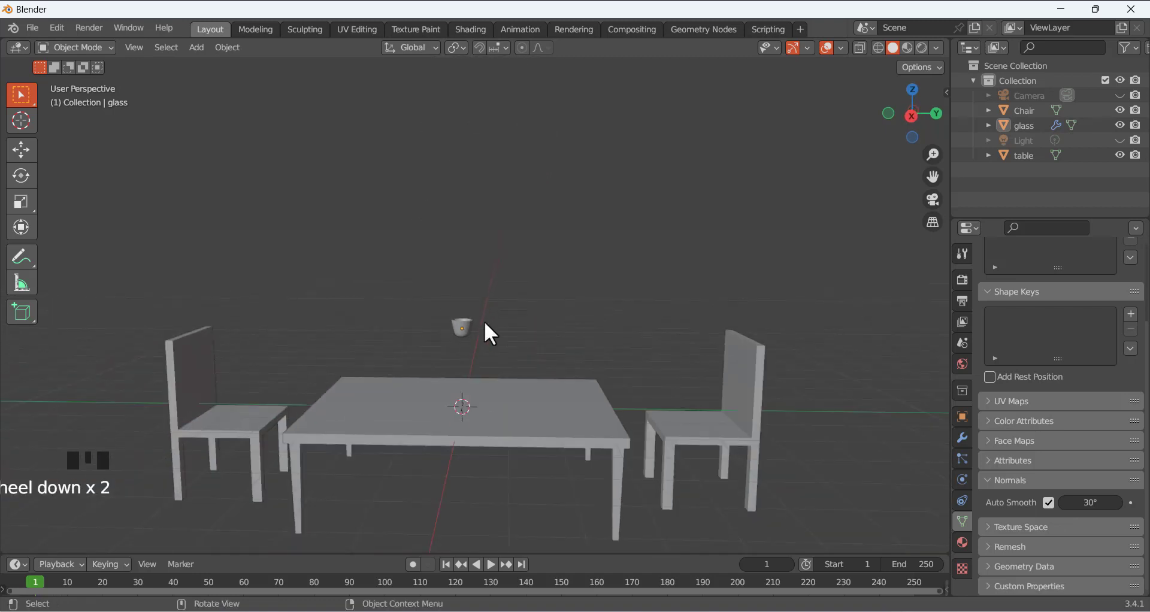
pyautogui.click(494, 330)
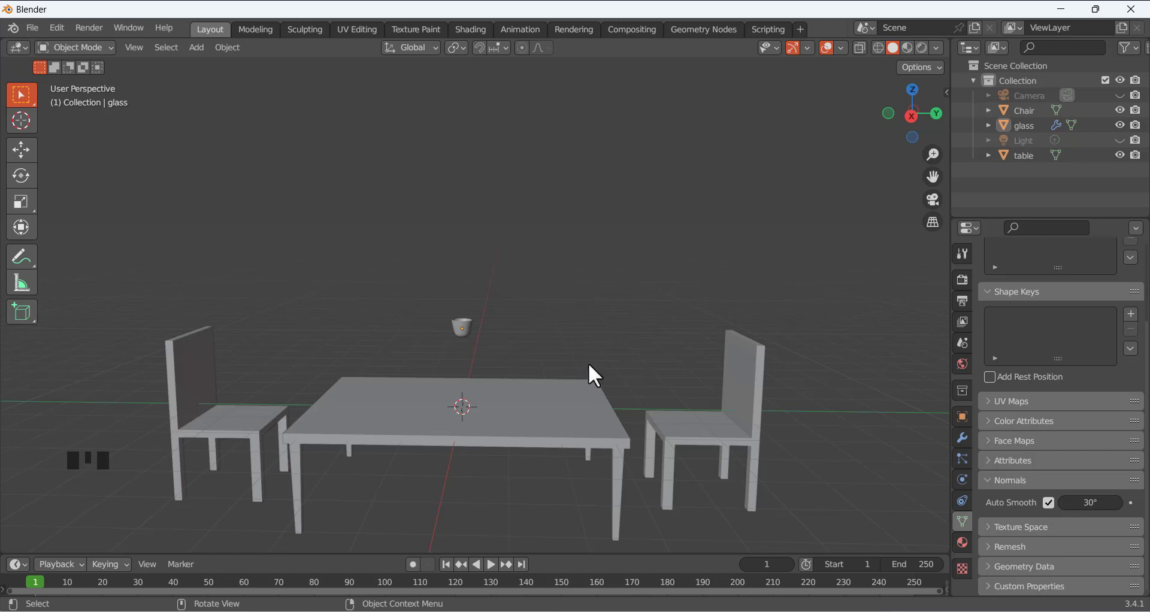
pyautogui.press('KP_3')
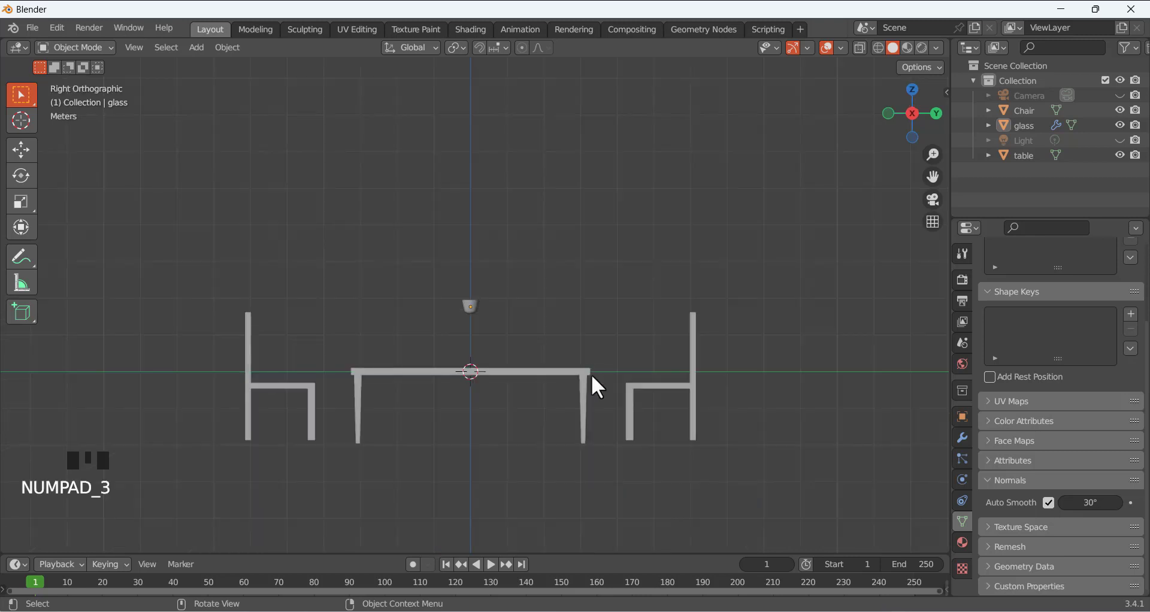
pyautogui.scroll(10, 479, 314)
pyautogui.click(473, 312)
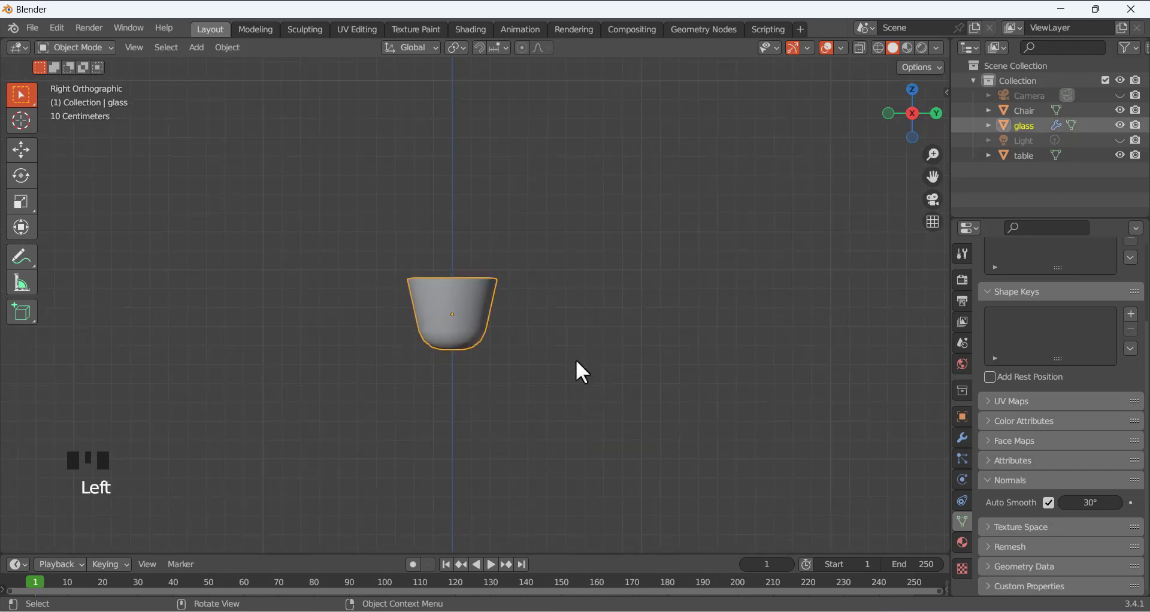
pyautogui.scroll(-3, 608, 371)
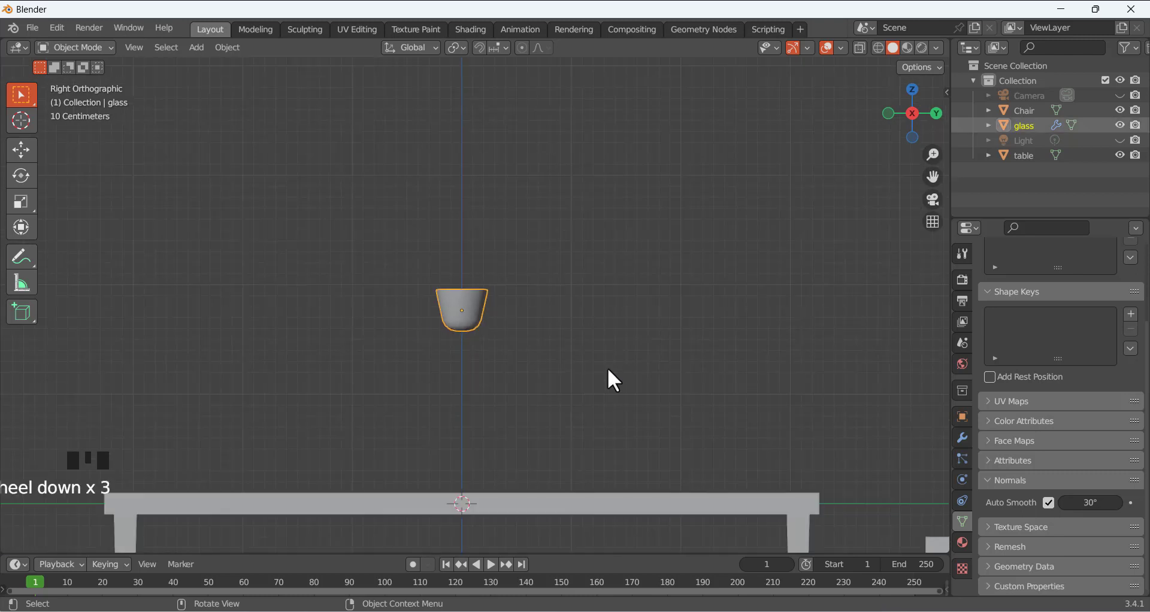
pyautogui.press('g')
pyautogui.press('z')
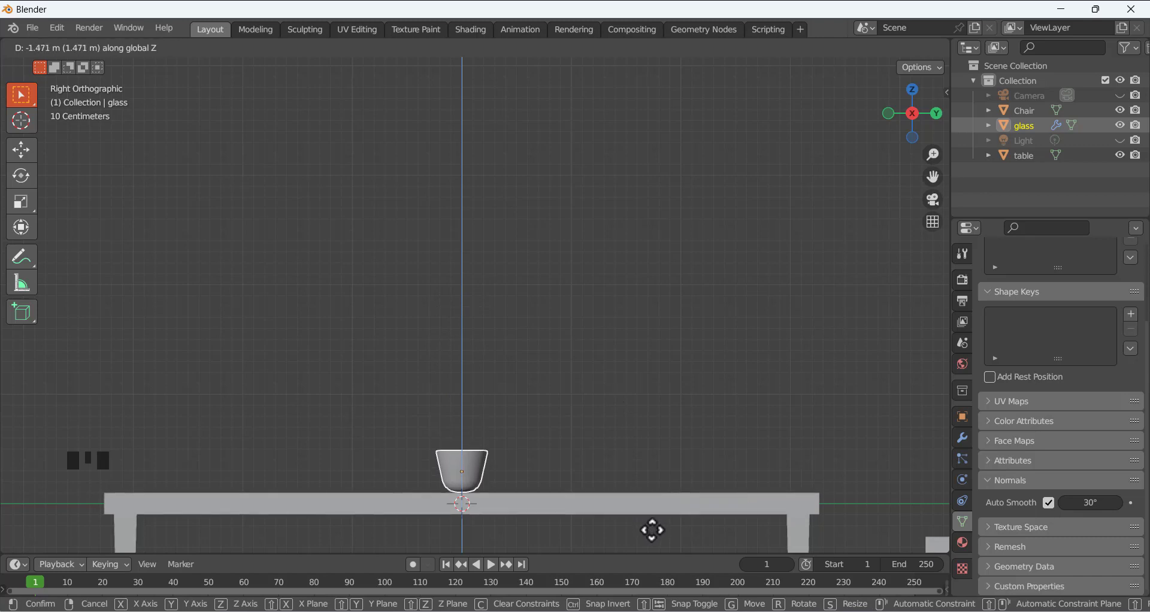
pyautogui.click(652, 530)
pyautogui.scroll(-5, 516, 303)
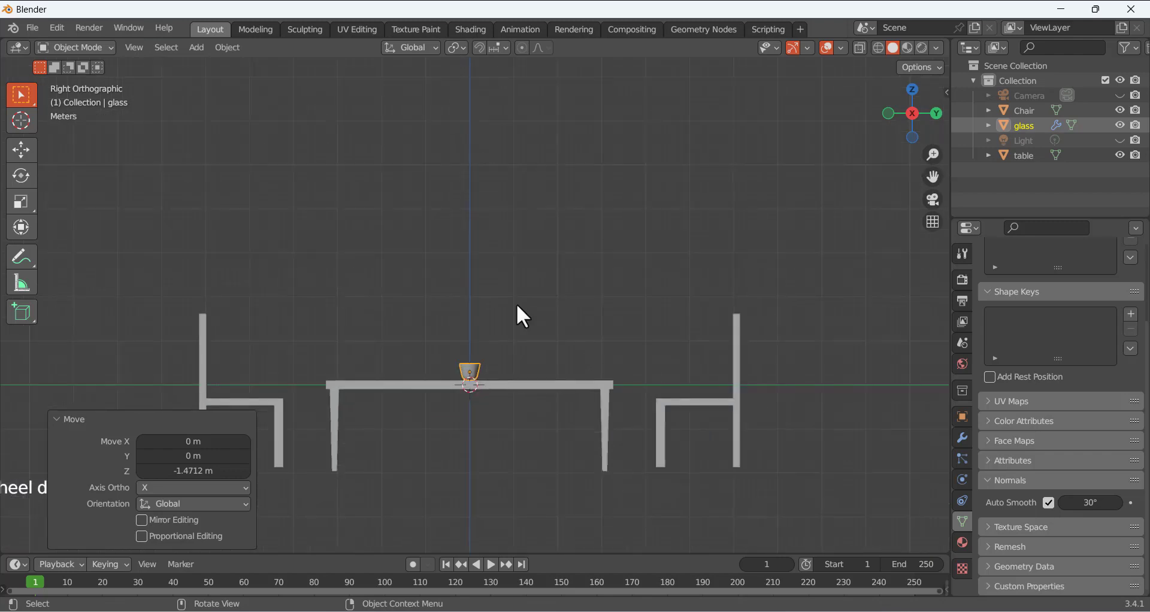
# Examine the glass's placement on the table from several angles
pyautogui.moveTo(516, 303)
pyautogui.mouseDown(button='middle')
pyautogui.moveTo(505, 300)
pyautogui.moveTo(524, 310)
pyautogui.mouseUp(button='middle')
pyautogui.click(523, 302)
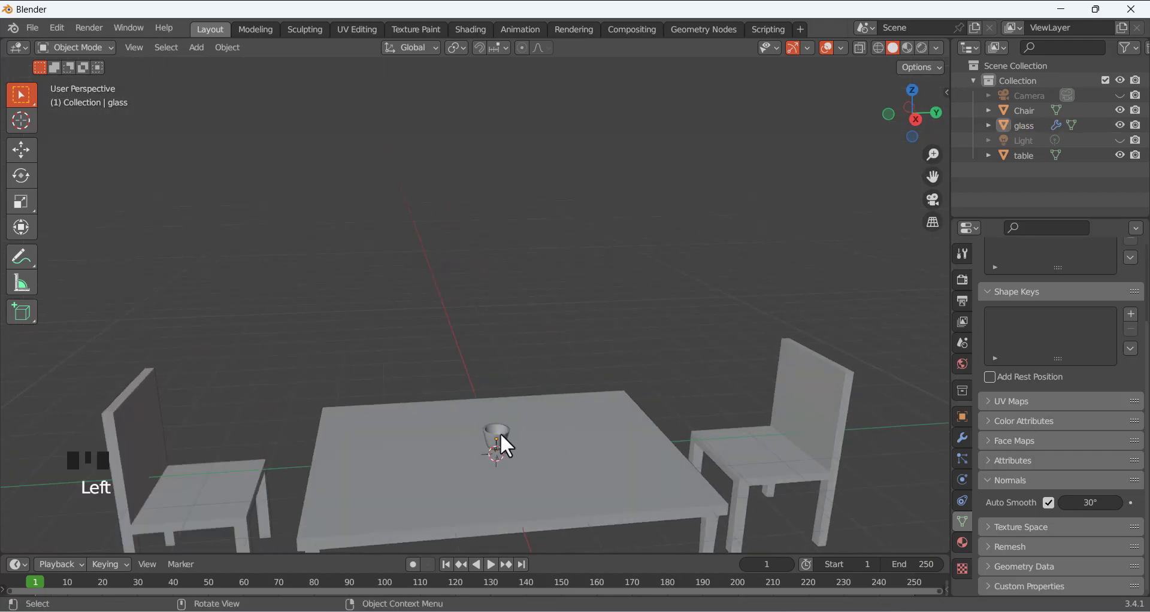
pyautogui.scroll(2, 510, 439)
pyautogui.moveTo(531, 377); pyautogui.dragTo(621, 301, button='middle')
pyautogui.scroll(-6, 495, 318)
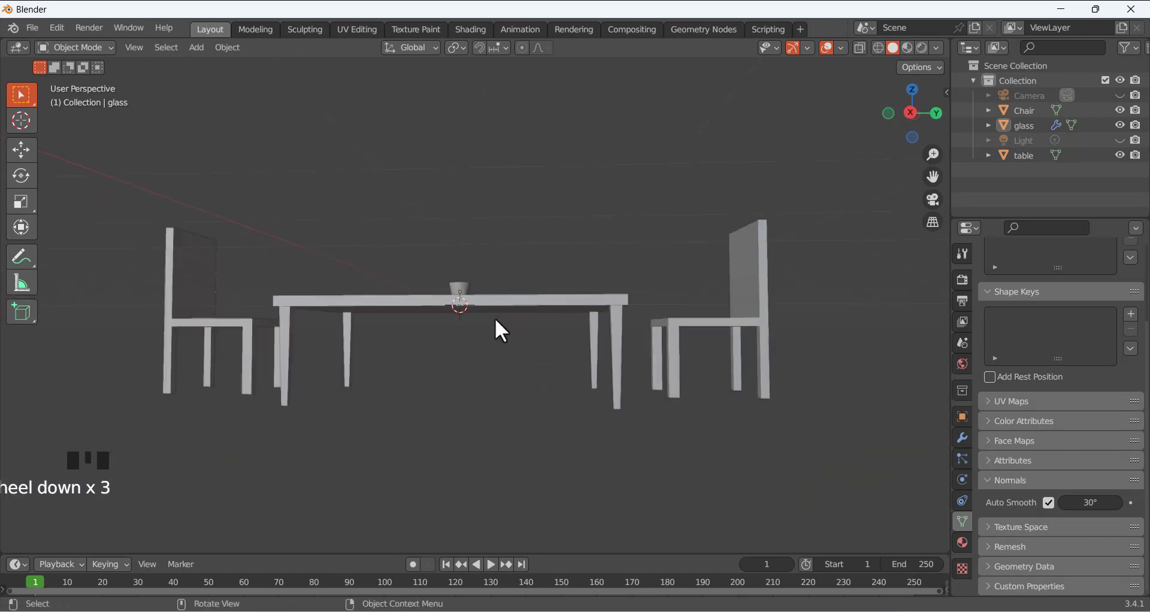
pyautogui.moveTo(495, 318); pyautogui.dragTo(484, 340, button='middle')
pyautogui.scroll(5, 494, 361)
pyautogui.scroll(-1, 494, 362)
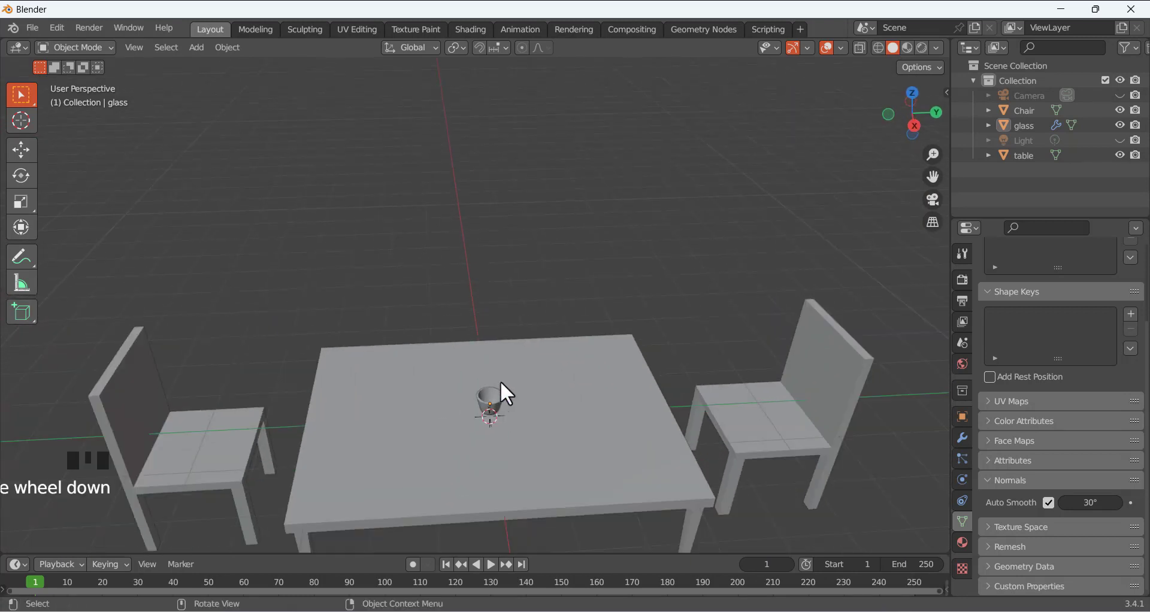
# Apply the existing Solidify modifier on the glass
pyautogui.click(505, 415)
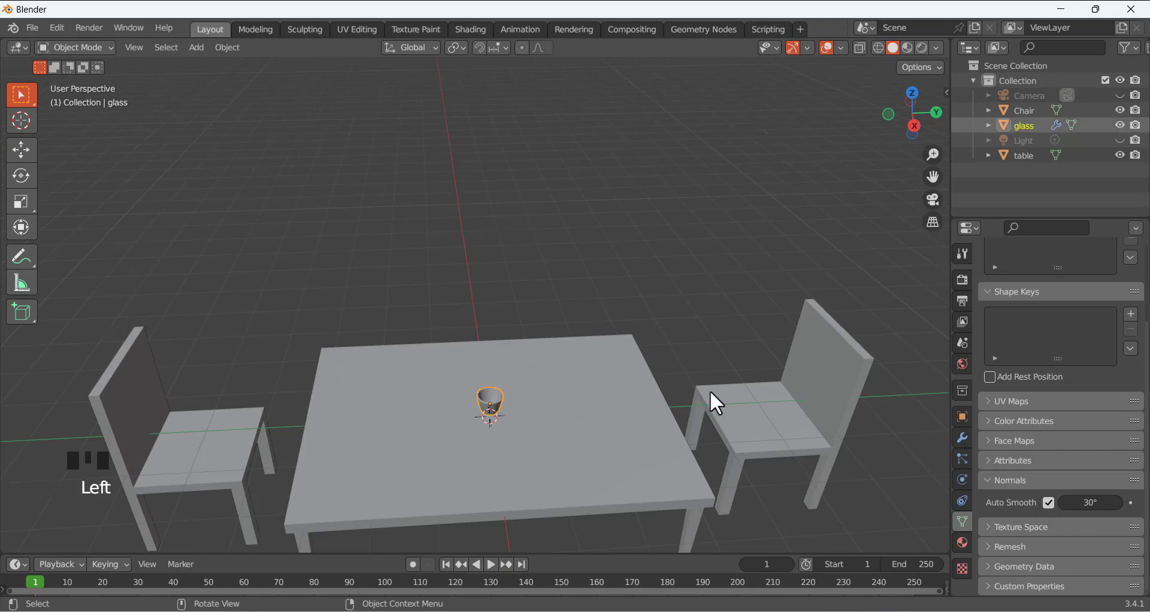
pyautogui.click(962, 438)
pyautogui.click(1015, 279)
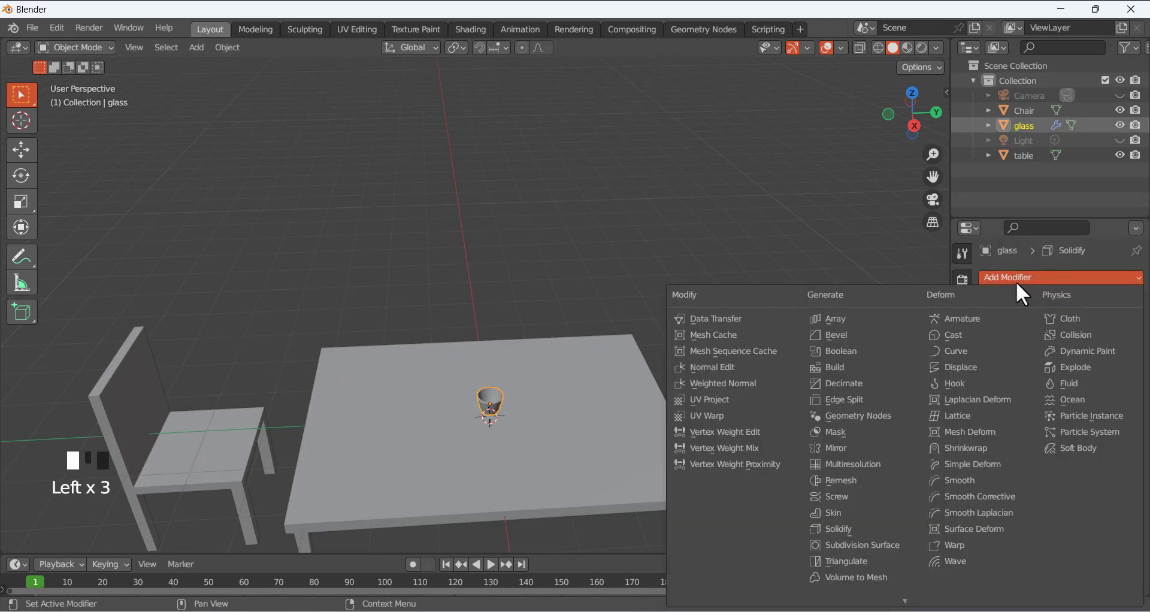
pyautogui.moveTo(1101, 302); pyautogui.dragTo(1045, 318)
# Add an Array modifier to the glass with a relative X offset of 1.7 and a count of 4
pyautogui.click(1024, 277)
pyautogui.click(843, 318)
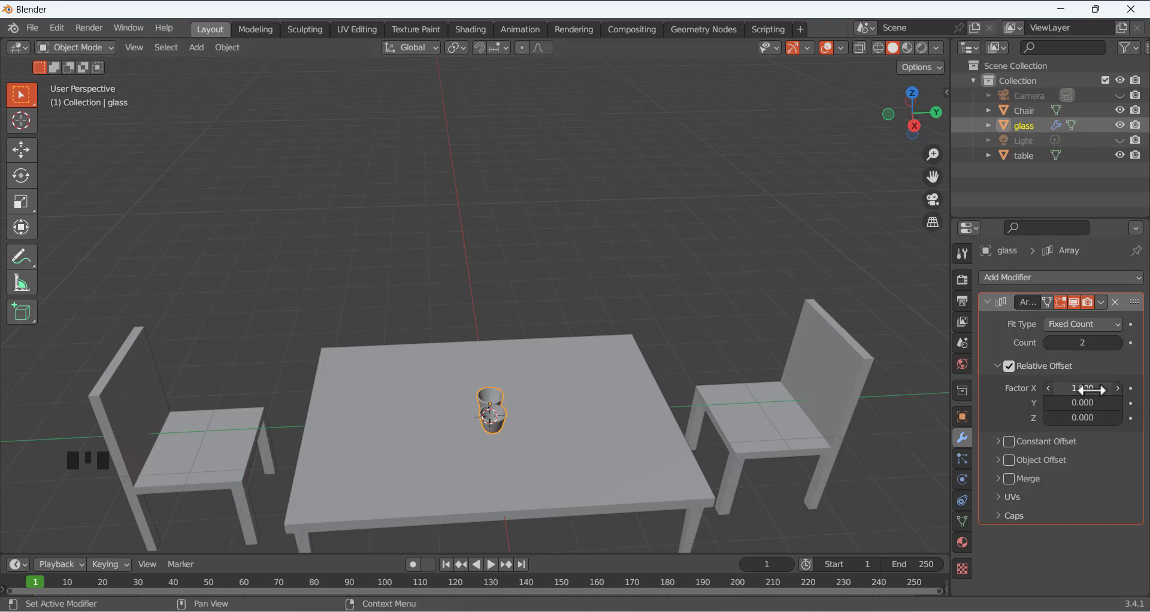
pyautogui.click(1069, 390)
pyautogui.moveTo(1082, 388); pyautogui.dragTo(1102, 388)
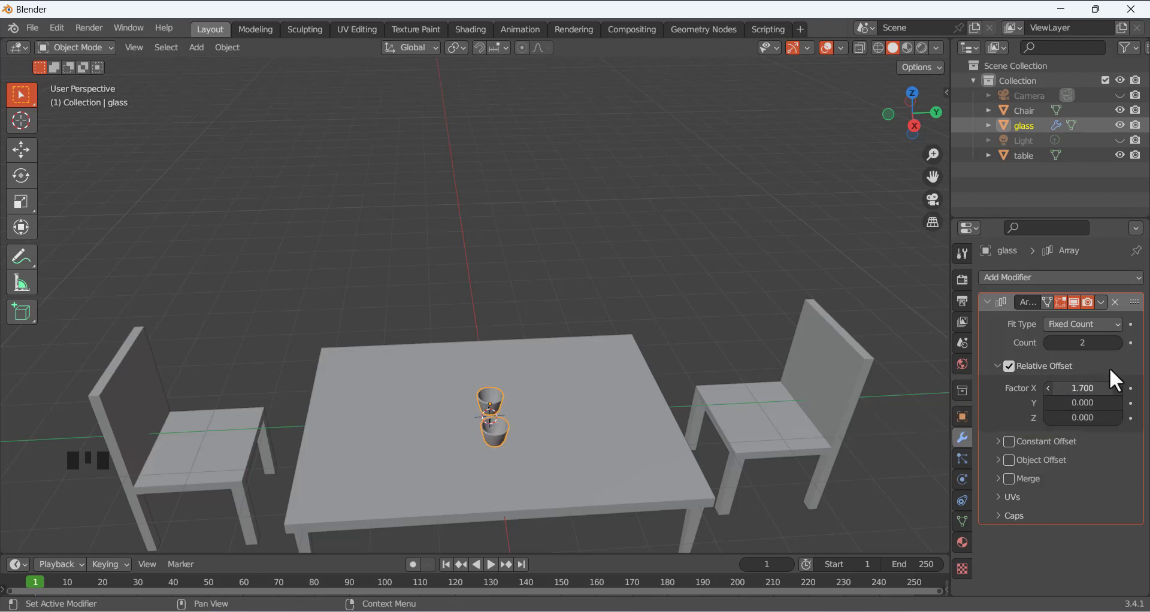
pyautogui.click(1117, 343)
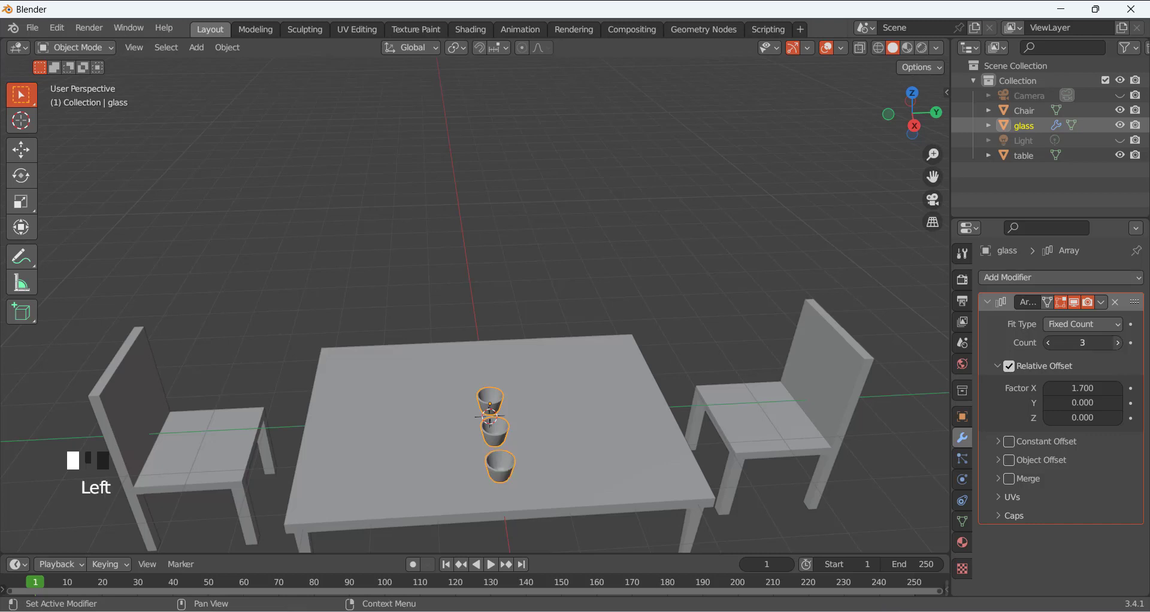
pyautogui.click(1118, 342)
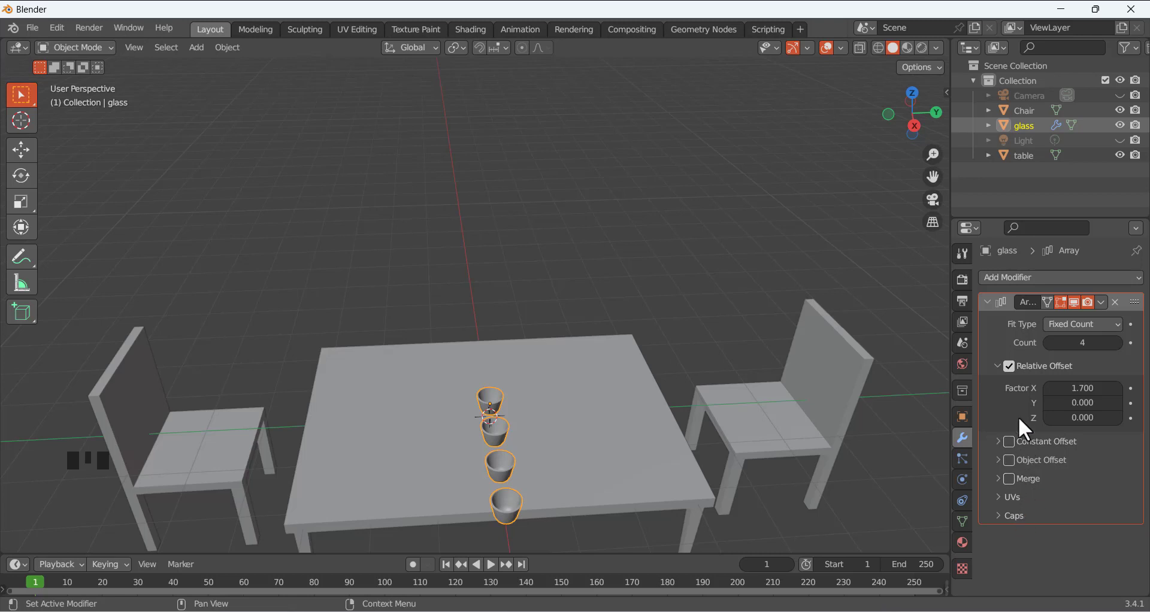
pyautogui.click(997, 442)
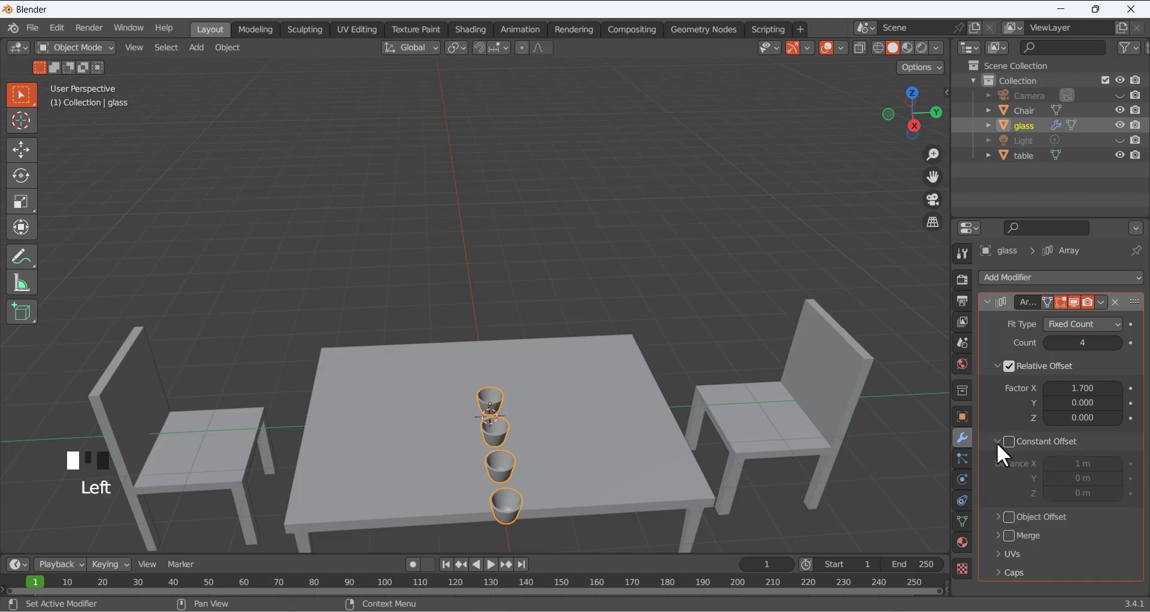
pyautogui.click(997, 442)
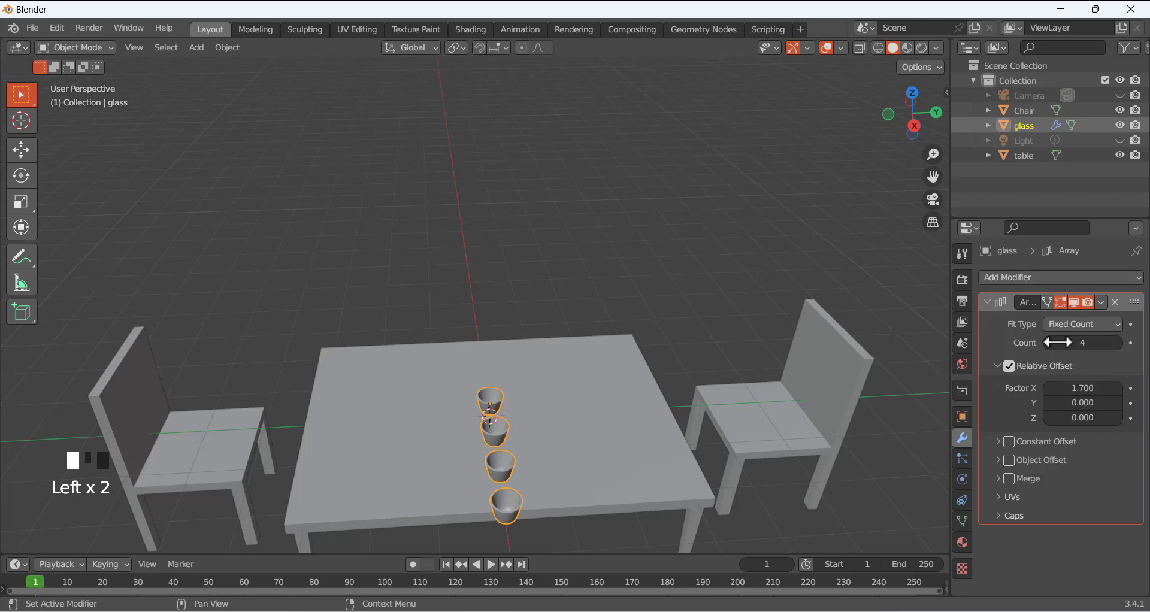
pyautogui.click(1101, 302)
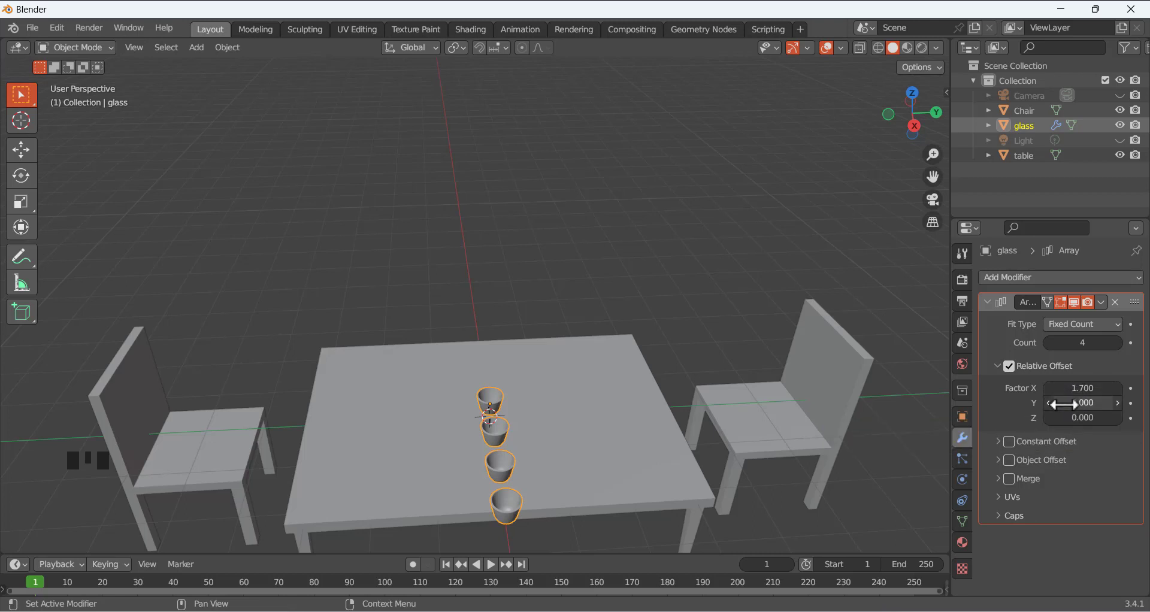
# Try relative offsets of 0.8 in Y and 2.1 in Z on the glass array, and reset both to 0
pyautogui.moveTo(1065, 404); pyautogui.dragTo(1113, 417)
pyautogui.moveTo(737, 330); pyautogui.dragTo(826, 341, button='middle')
pyautogui.click(1081, 418)
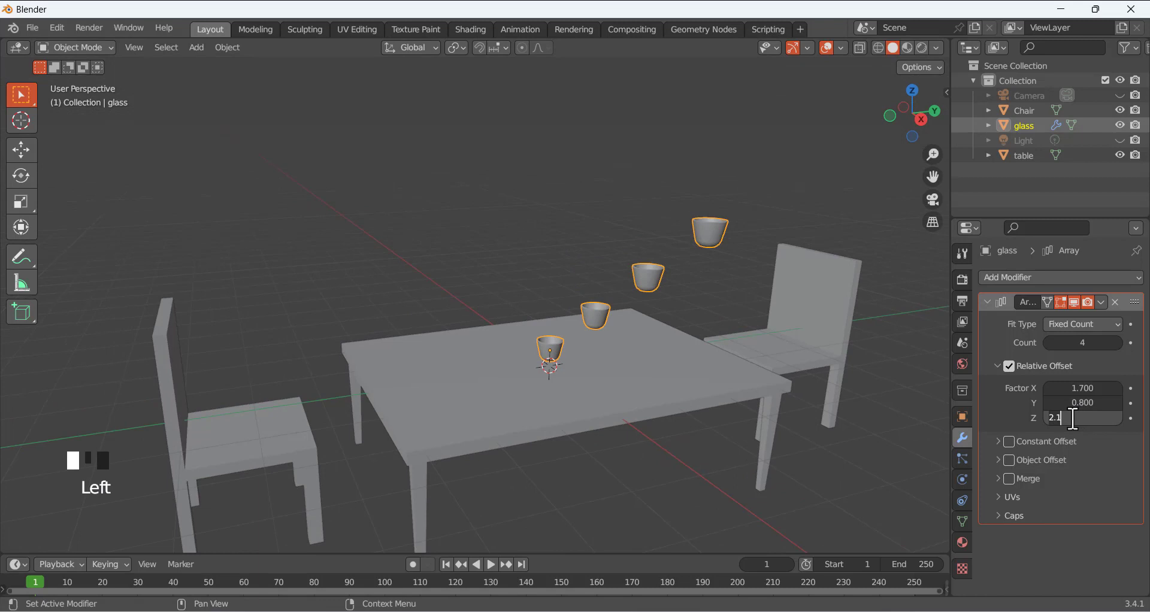
pyautogui.write('0')
pyautogui.press('Return')
pyautogui.doubleClick(1070, 403)
pyautogui.write('0')
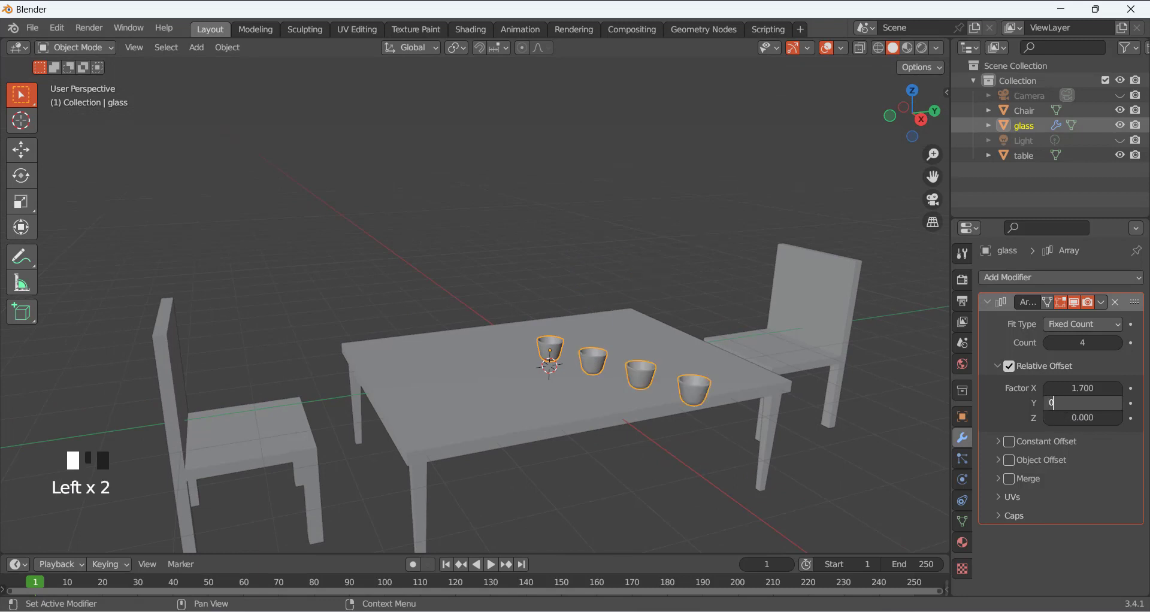
pyautogui.press('Return')
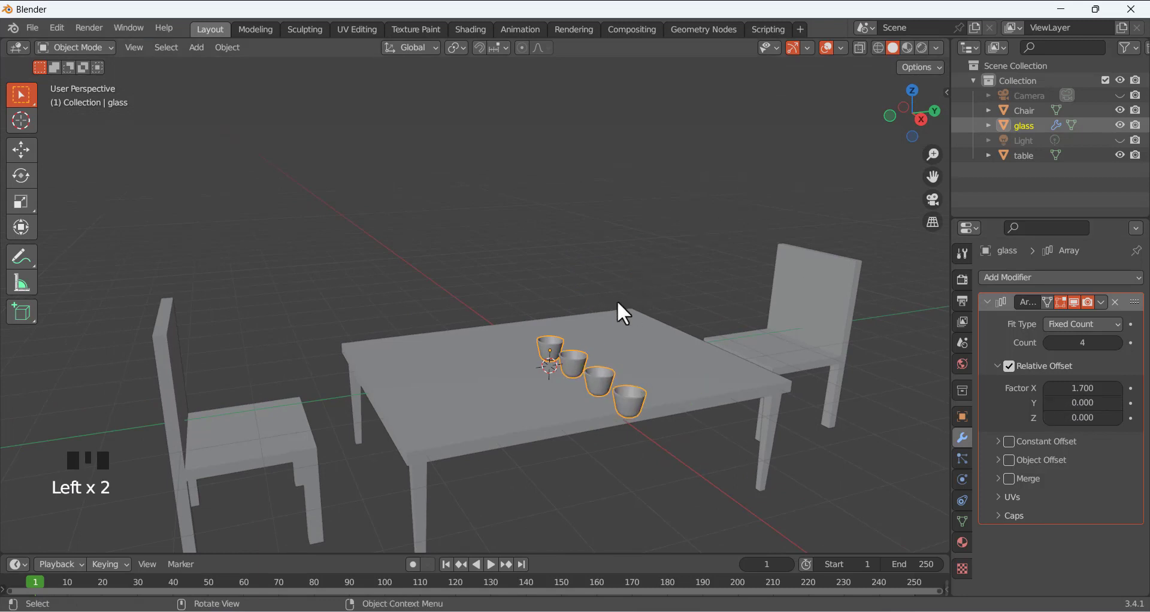
# Apply the Array modifier on the glass and deselect the object
pyautogui.moveTo(617, 303); pyautogui.dragTo(799, 340, button='middle')
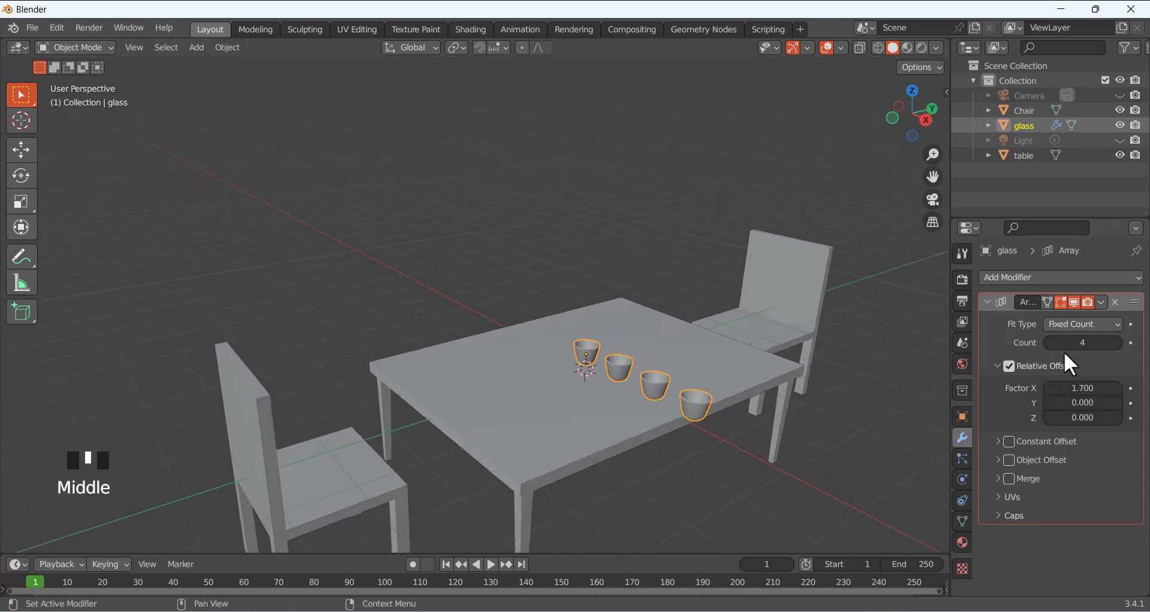
pyautogui.click(1100, 302)
pyautogui.click(1055, 322)
pyautogui.click(575, 264)
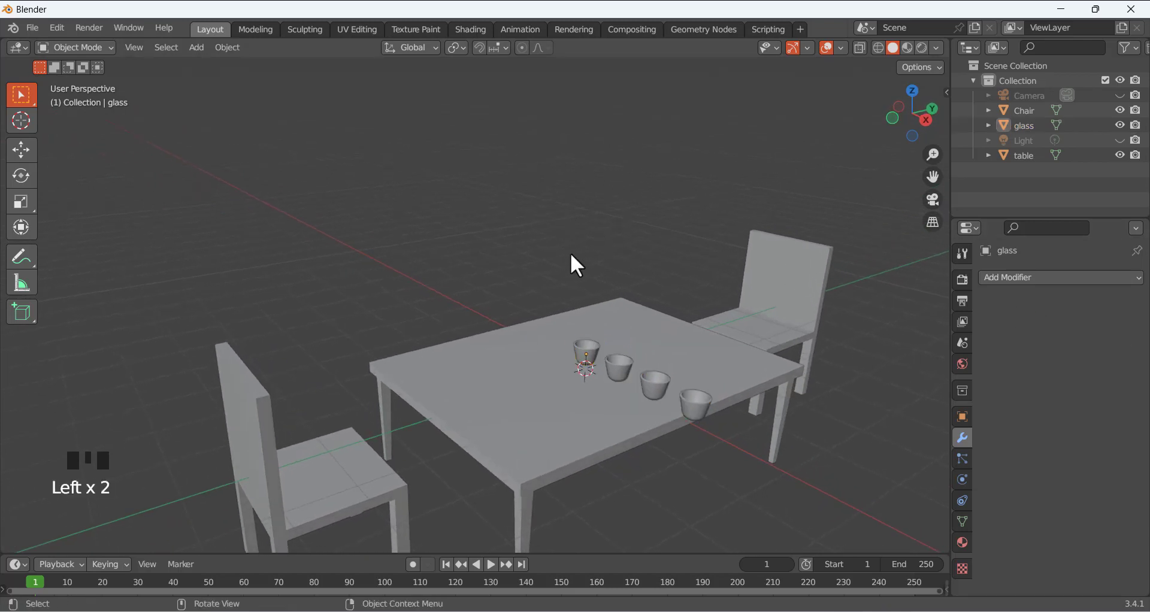
pyautogui.click(619, 377)
pyautogui.press('p')
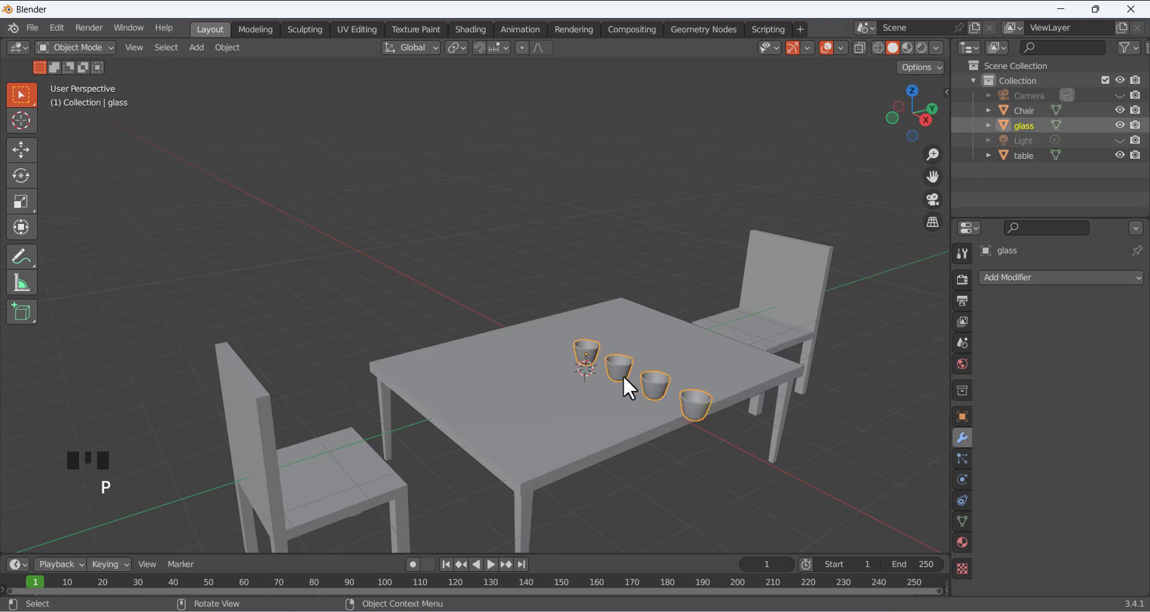
pyautogui.hotkey('ctrl', 'p')
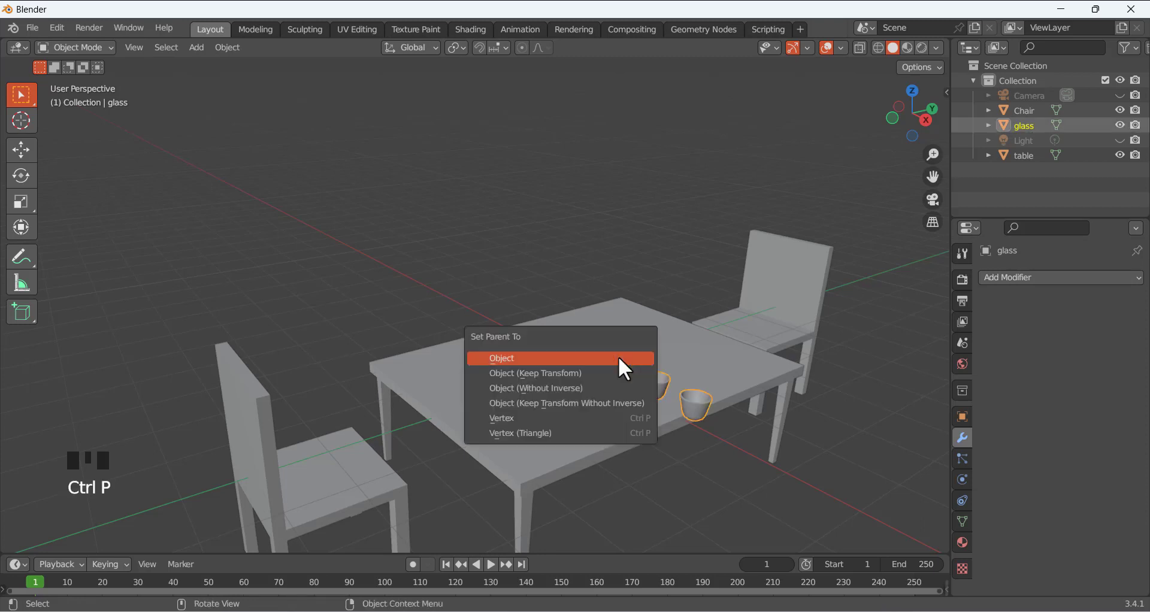
pyautogui.click(380, 223)
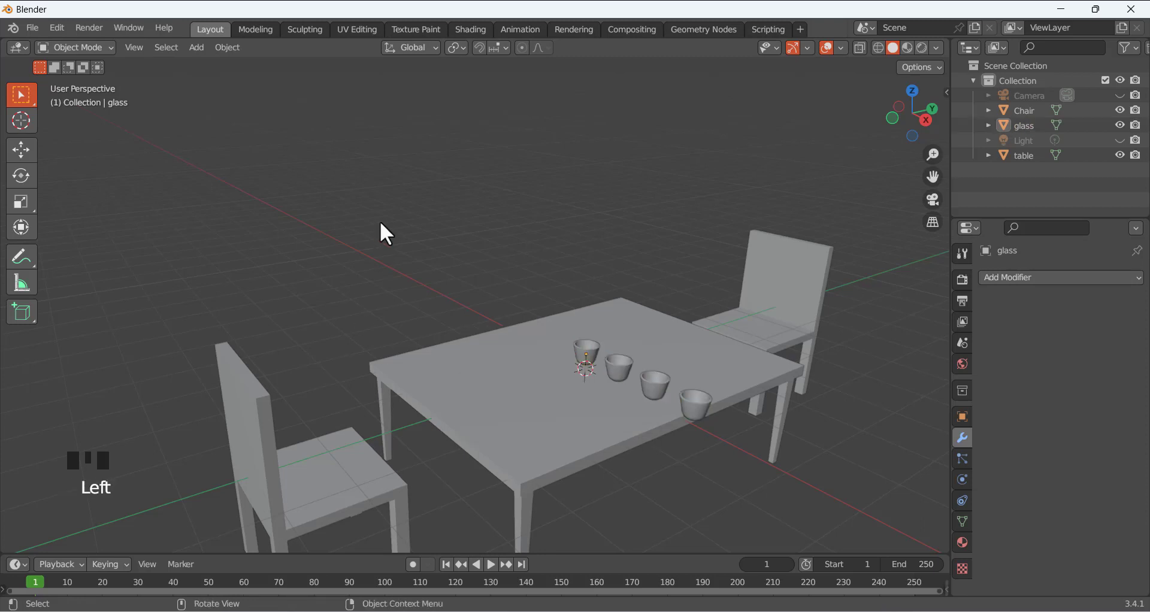
# Move the row of four glasses in the top view along negative X so it sits centred on the table
pyautogui.click(653, 385)
pyautogui.moveTo(612, 382)
pyautogui.mouseDown(button='middle')
pyautogui.moveTo(582, 375)
pyautogui.moveTo(608, 370)
pyautogui.mouseUp(button='middle')
pyautogui.scroll(-1, 585, 334)
pyautogui.scroll(5, 592, 364)
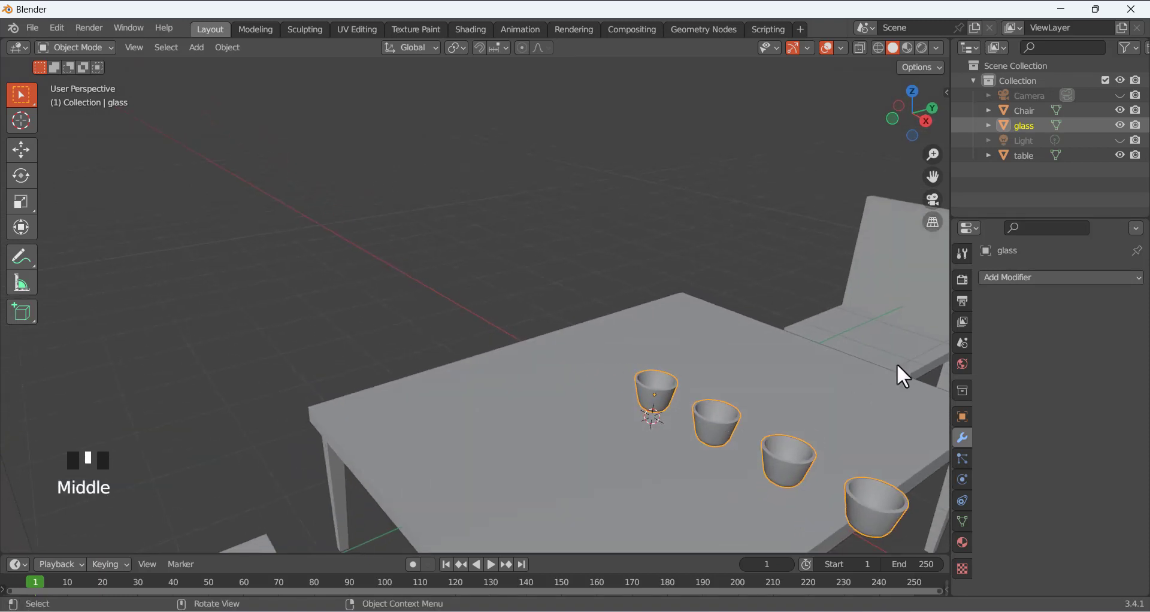
pyautogui.scroll(-3, 532, 276)
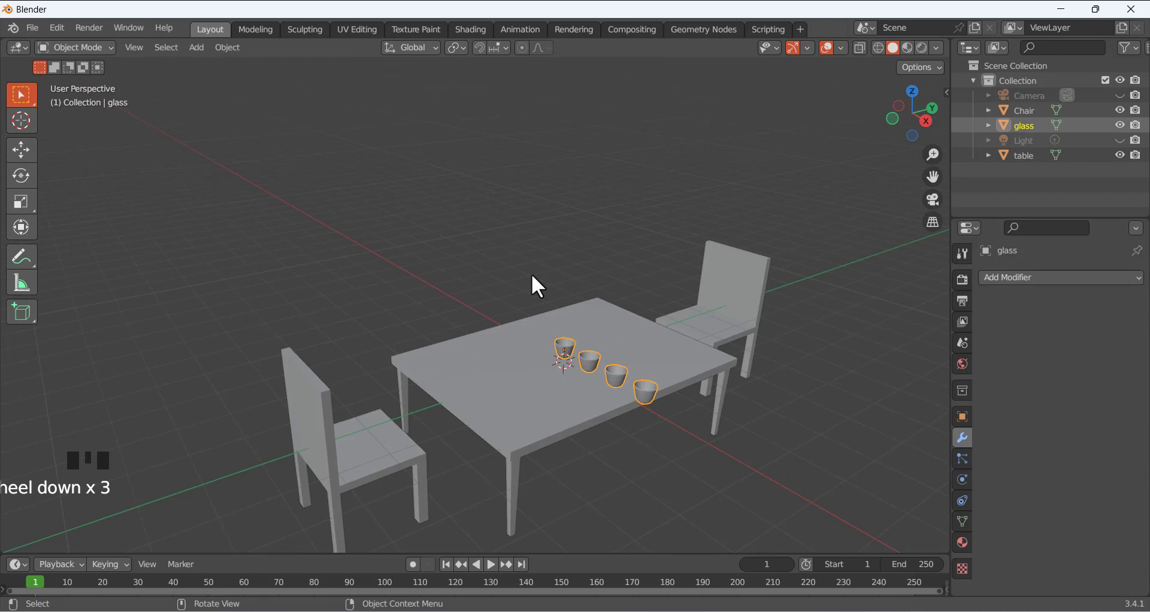
pyautogui.press('KP_7')
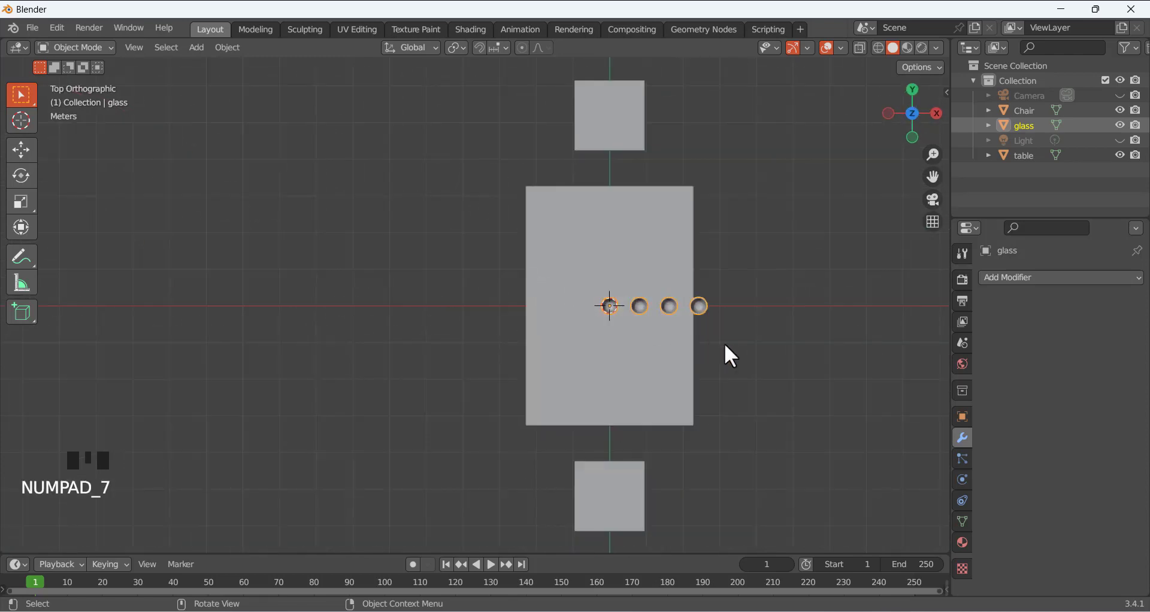
pyautogui.press('g')
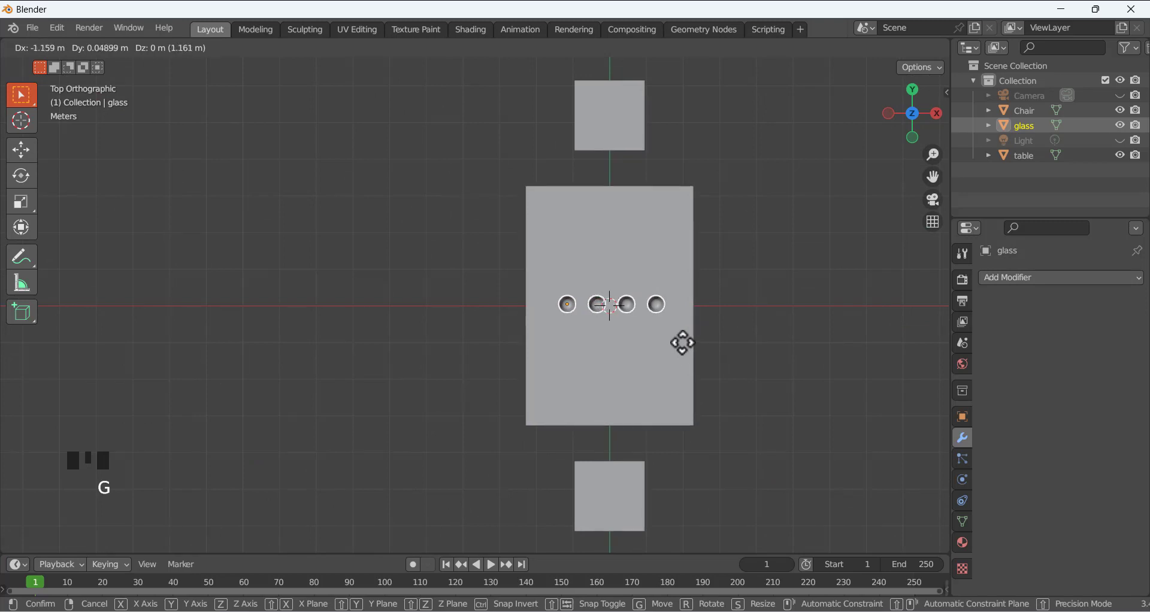
pyautogui.click(694, 346)
# Examine the repositioned row of glasses on the table from several angles
pyautogui.moveTo(734, 367); pyautogui.dragTo(616, 185, button='middle')
pyautogui.scroll(3, 411, 318)
pyautogui.scroll(-2, 410, 319)
pyautogui.click(558, 220)
pyautogui.moveTo(558, 221); pyautogui.dragTo(562, 300, button='middle')
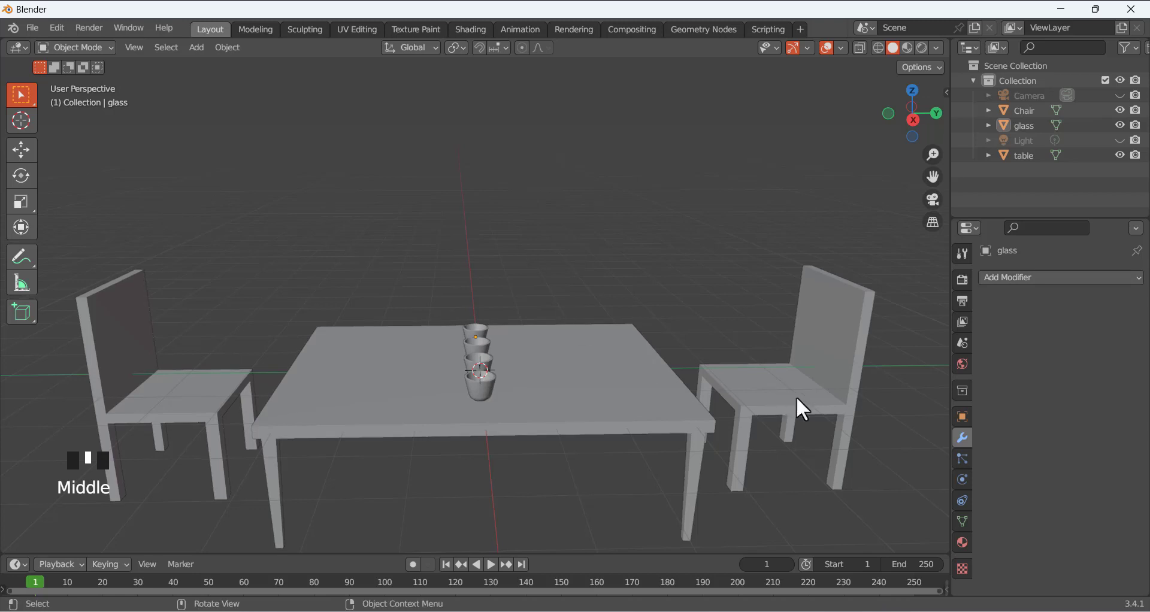
pyautogui.scroll(2, 616, 314)
pyautogui.scroll(-2, 616, 314)
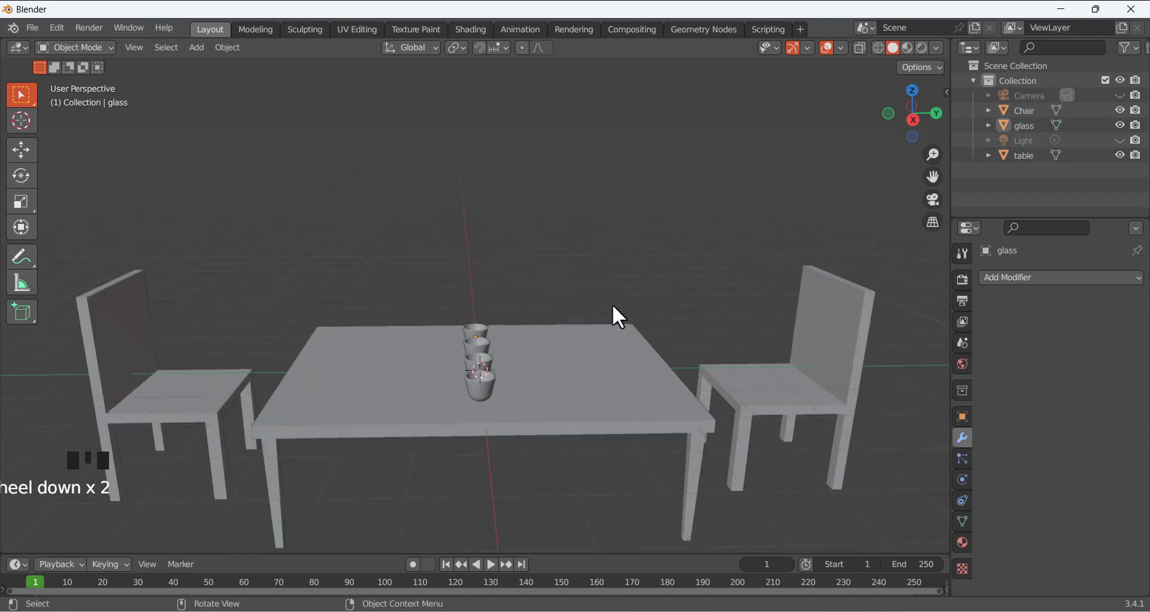
pyautogui.moveTo(601, 328); pyautogui.dragTo(570, 395, button='middle')
pyautogui.scroll(2, 570, 395)
# Separate the entire mesh of the four glasses into its own object by Selection and return to Object Mode
pyautogui.click(626, 466)
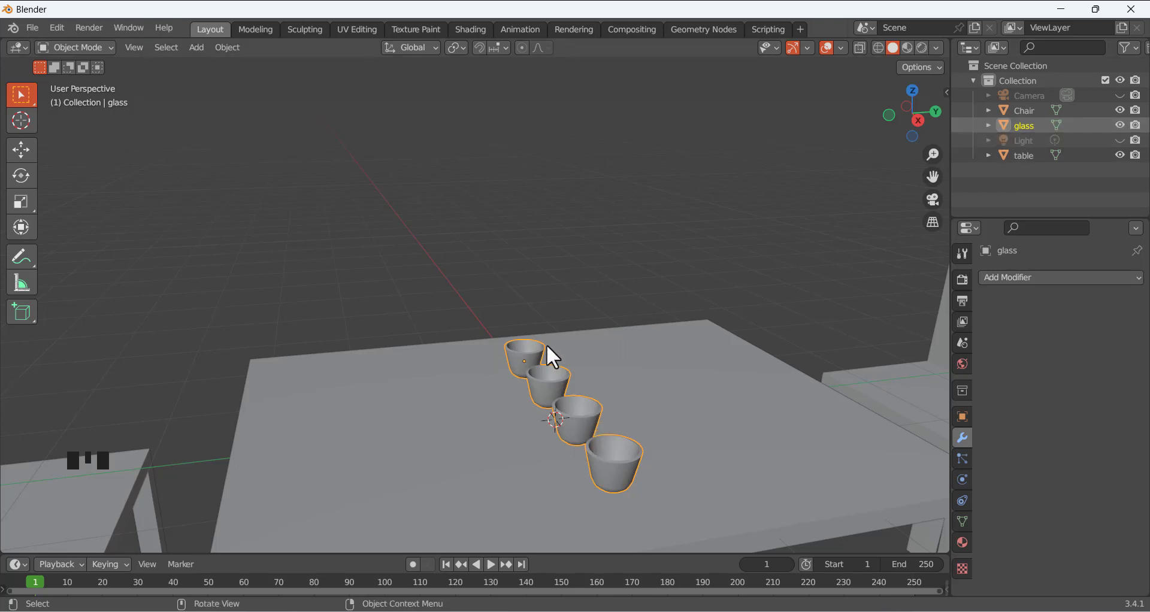
pyautogui.moveTo(546, 346); pyautogui.dragTo(457, 327, button='middle')
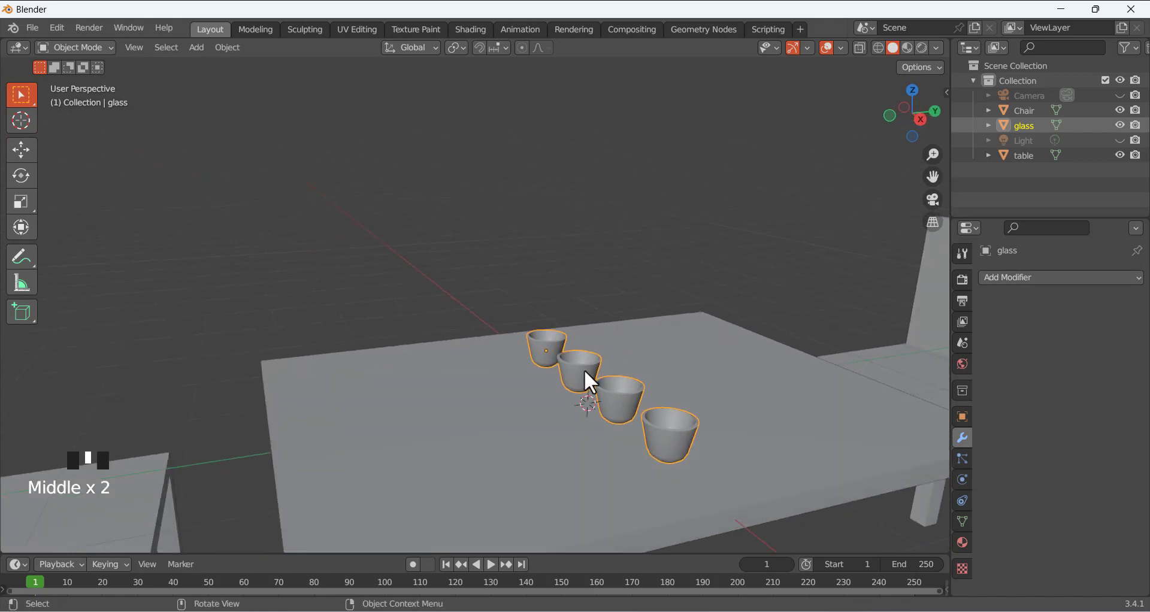
pyautogui.press('Tab')
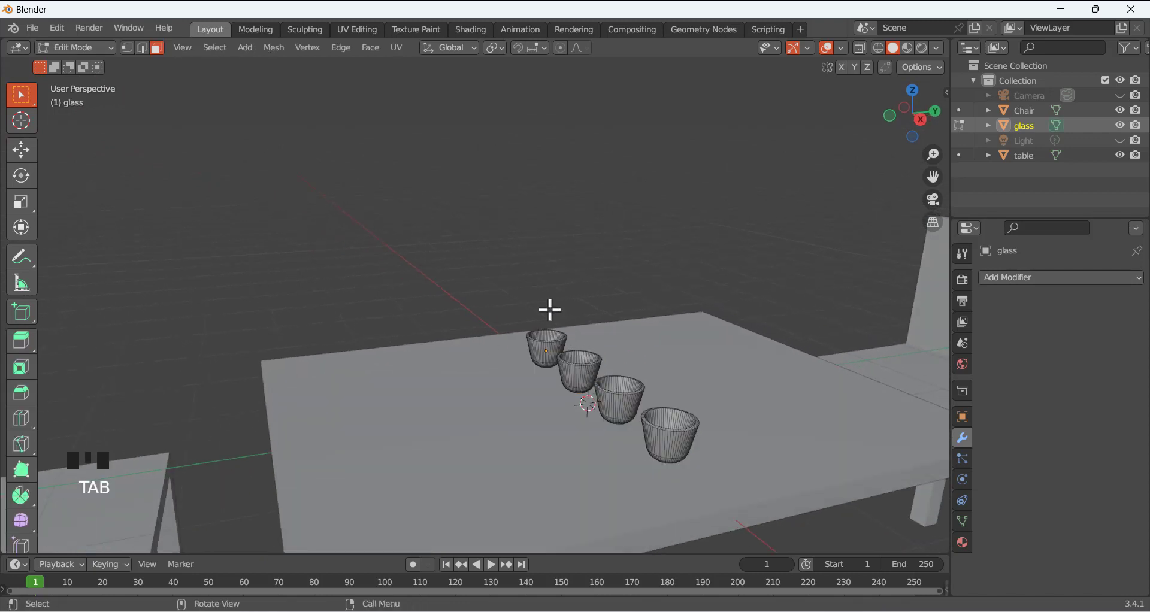
pyautogui.press('a')
pyautogui.moveTo(547, 308)
pyautogui.mouseDown(button='middle')
pyautogui.moveTo(505, 285)
pyautogui.moveTo(532, 296)
pyautogui.mouseUp(button='middle')
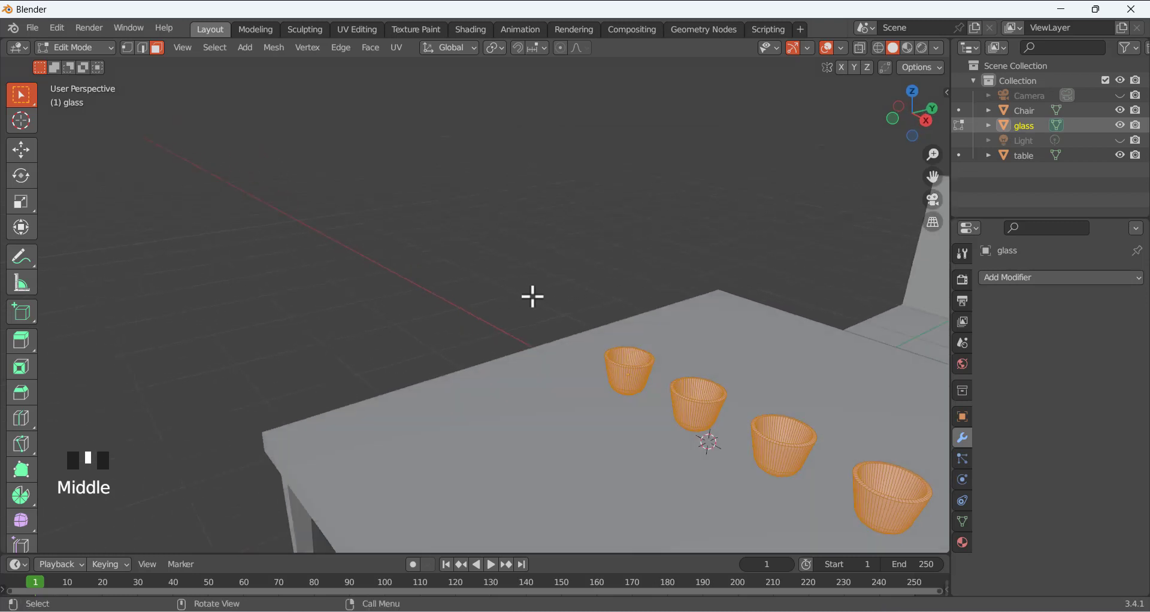
pyautogui.press('p')
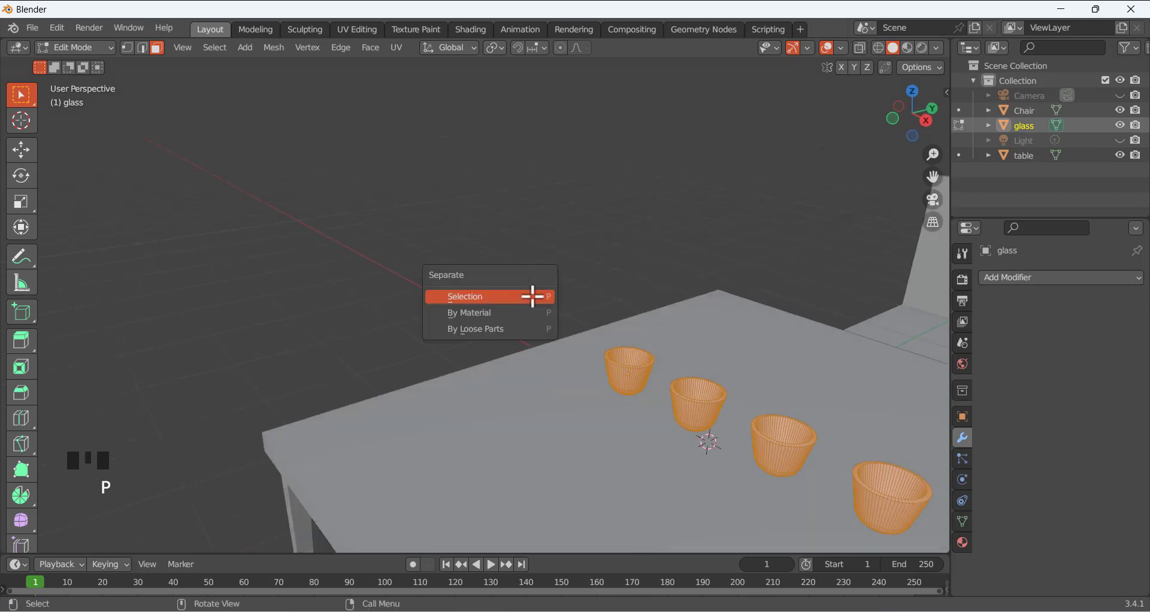
pyautogui.click(489, 297)
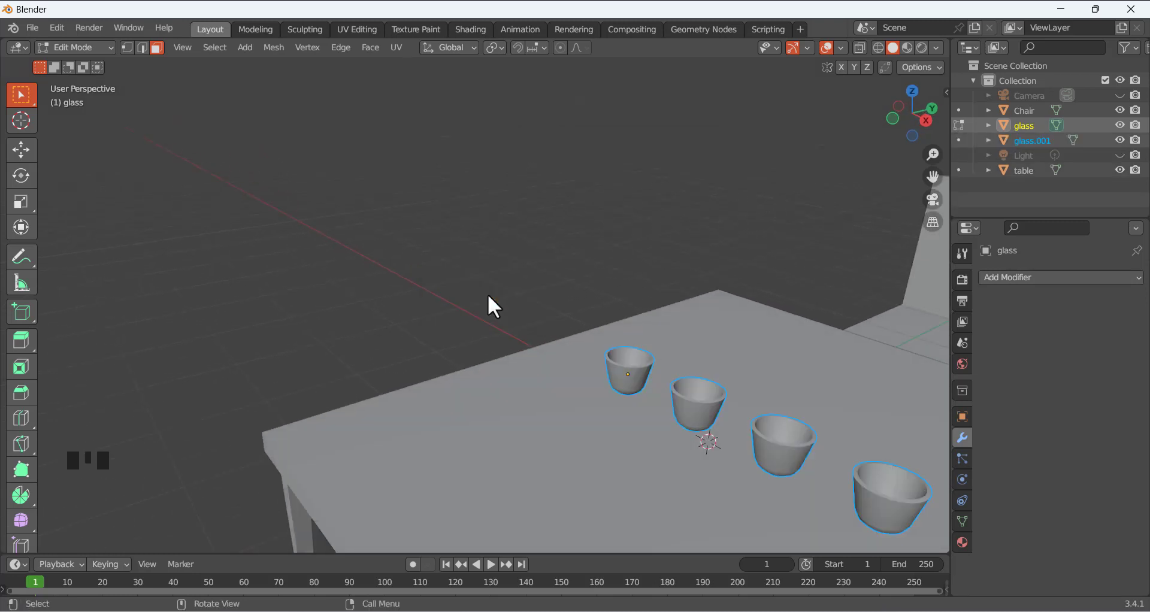
pyautogui.click(567, 256)
pyautogui.click(675, 211)
pyautogui.press('Tab')
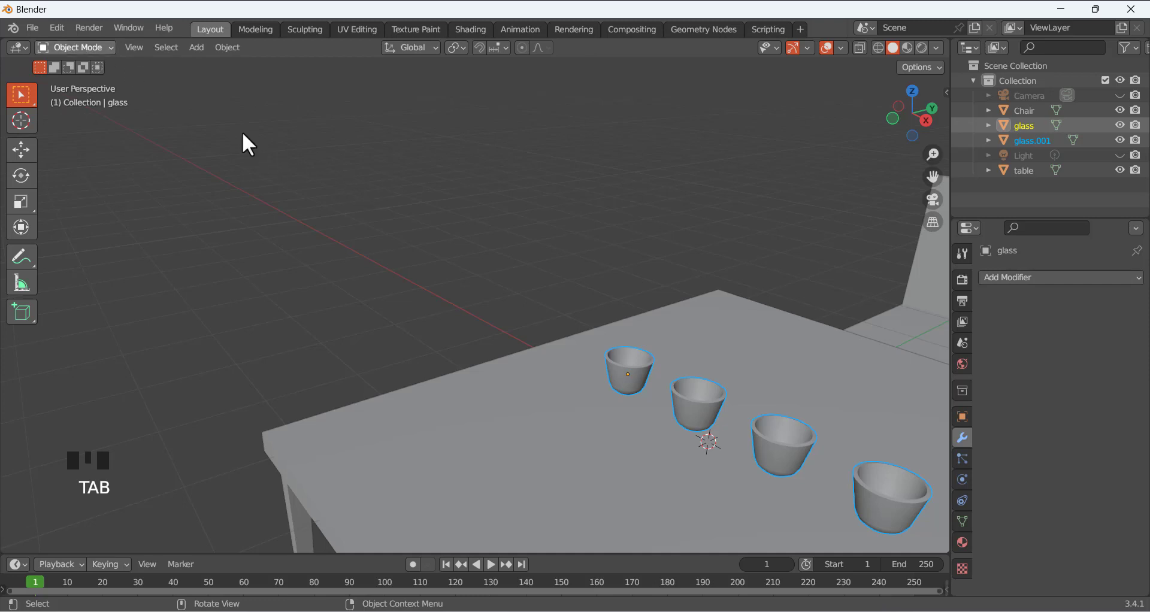
# Select the rearmost glass on the table to check how the glasses were separated
pyautogui.click(518, 270)
pyautogui.scroll(-2, 516, 281)
pyautogui.click(576, 353)
pyautogui.click(576, 354)
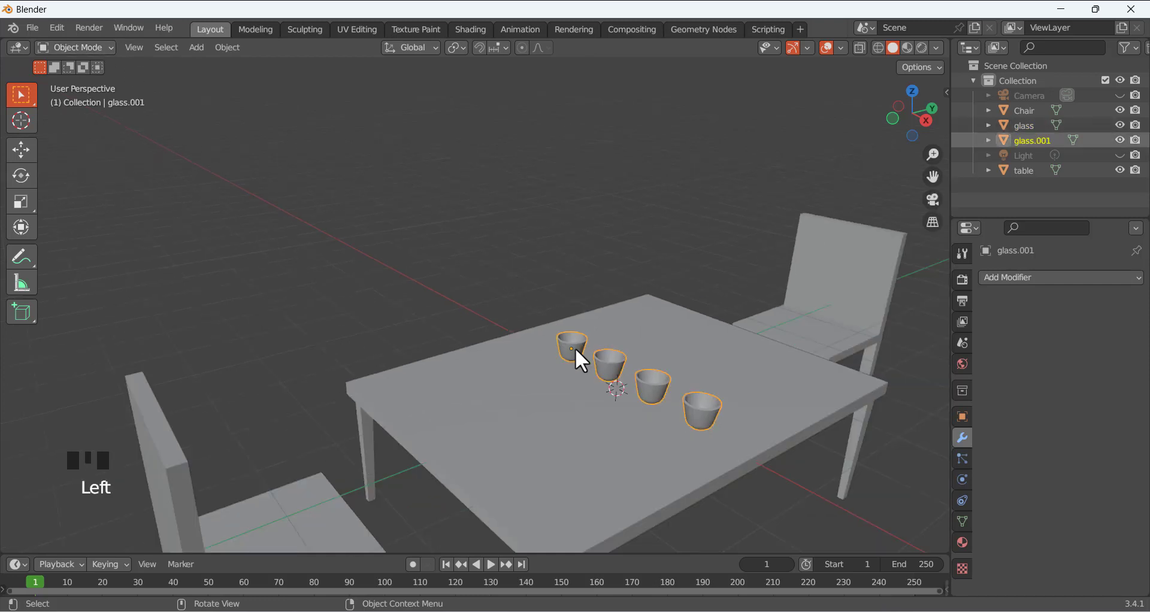
pyautogui.click(803, 146)
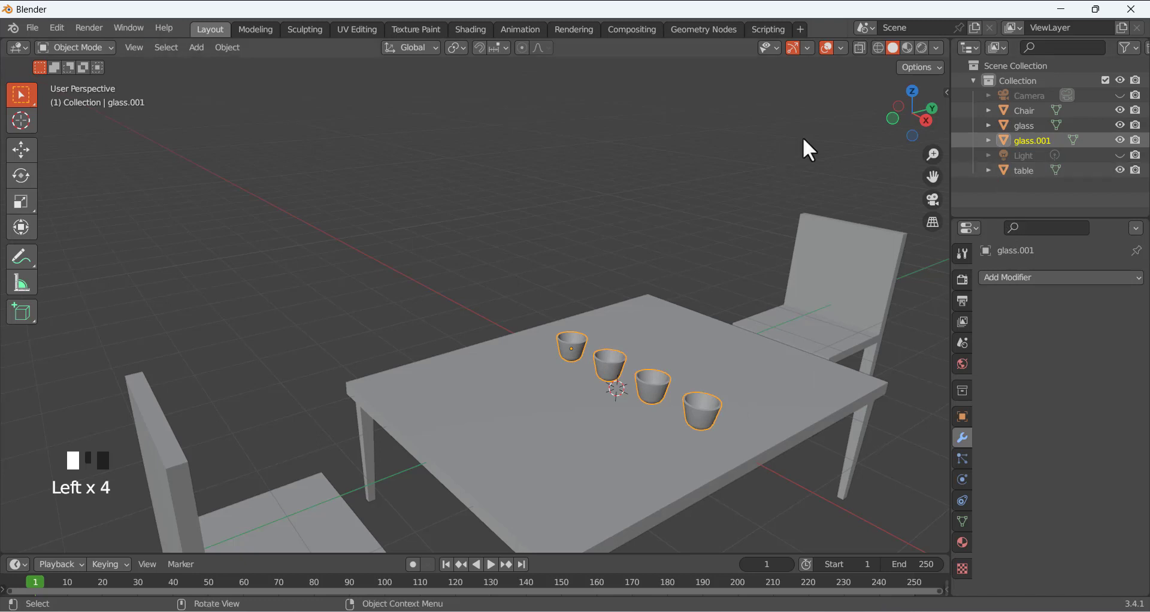
# Select glass and glass.001 in turn to see which holds the geometry, and inspect the glass.001 mesh in Edit Mode
pyautogui.click(1023, 127)
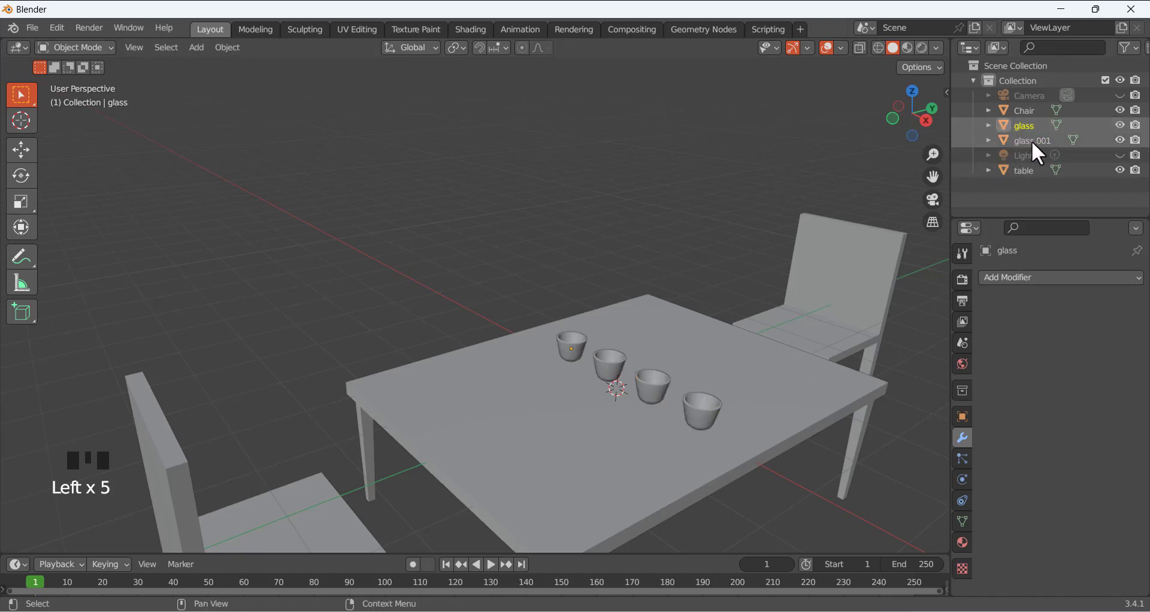
pyautogui.click(1031, 141)
pyautogui.click(699, 220)
pyautogui.scroll(1, 693, 292)
pyautogui.scroll(-1, 693, 292)
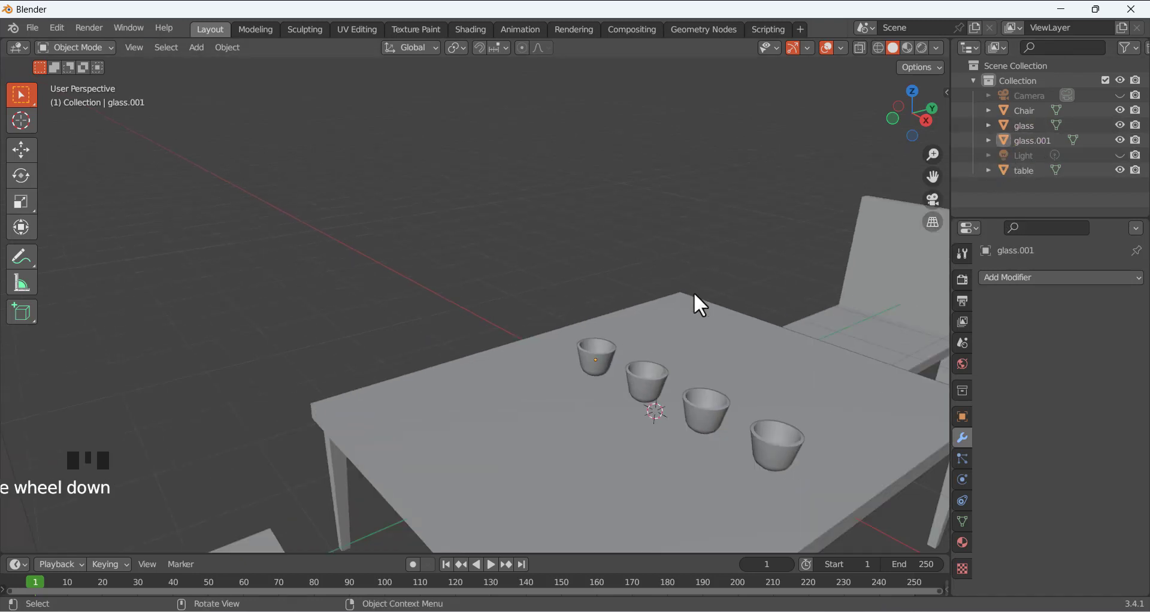
pyautogui.press('Tab')
pyautogui.moveTo(690, 334)
pyautogui.mouseDown(button='middle')
pyautogui.moveTo(683, 322)
pyautogui.moveTo(706, 328)
pyautogui.mouseUp(button='middle')
pyautogui.scroll(1, 689, 348)
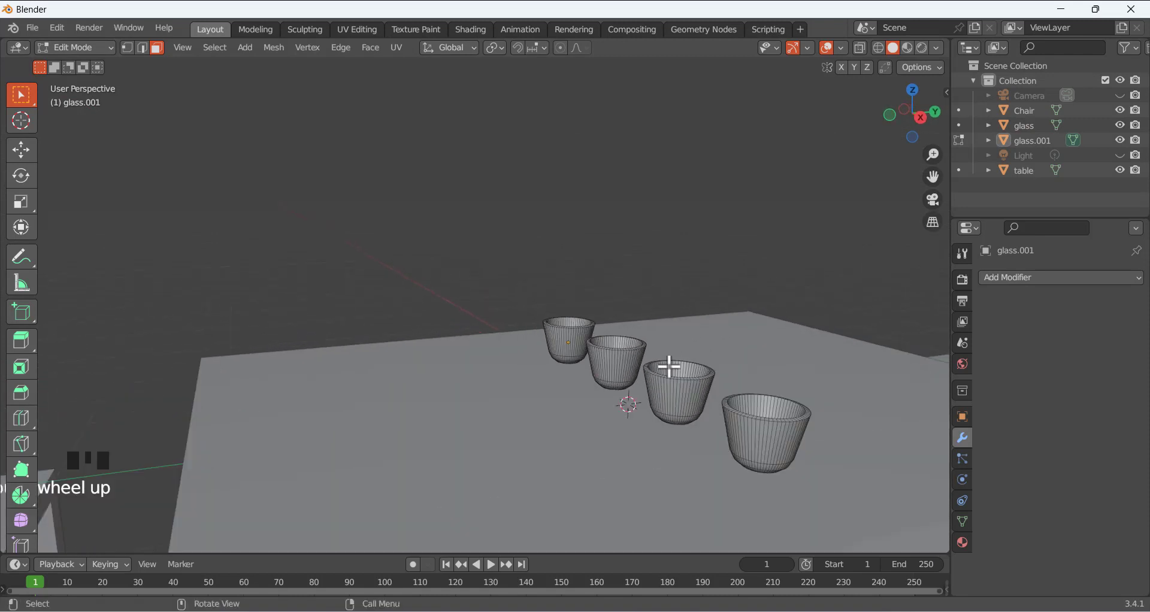
# Delete the glass.001 object and select the glass object to check what it contains
pyautogui.click(1022, 141)
pyautogui.rightClick(1023, 142)
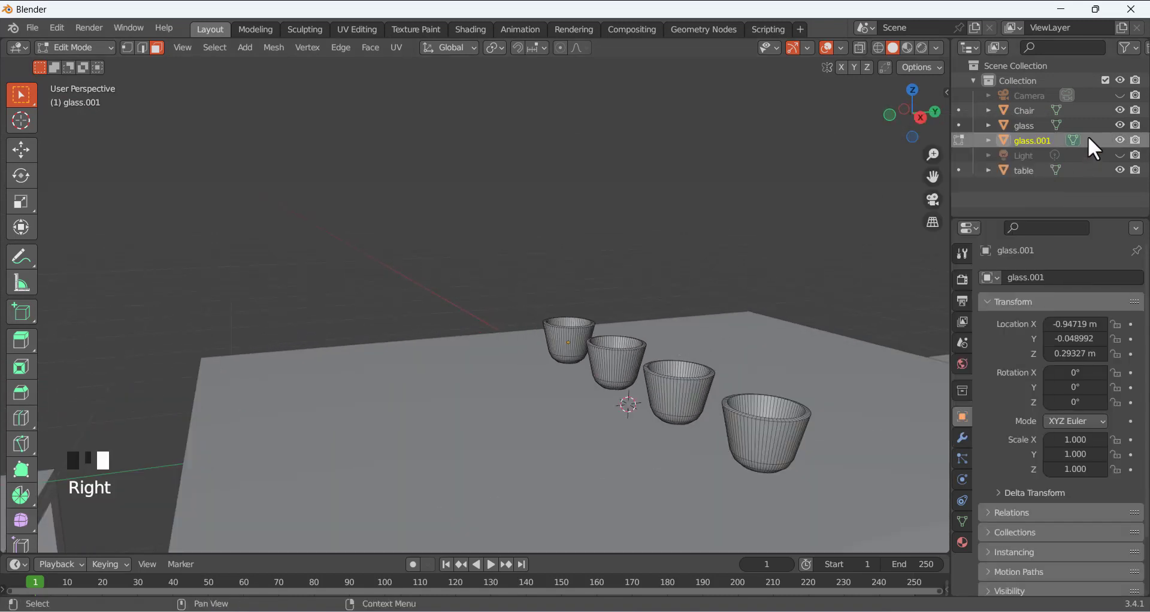
pyautogui.rightClick(1019, 146)
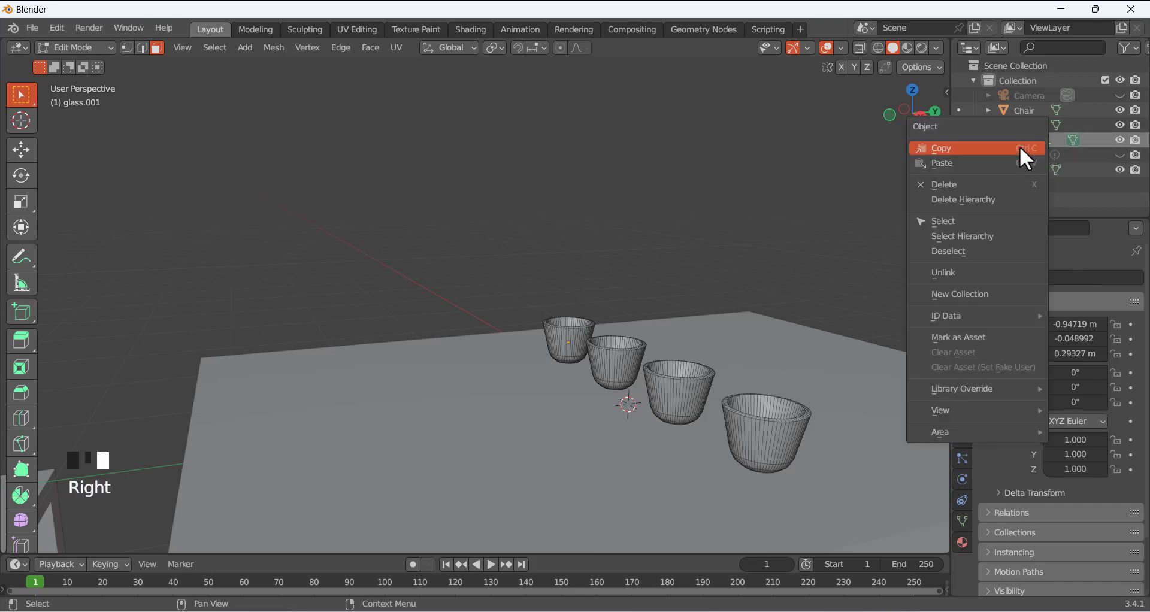
pyautogui.click(961, 185)
pyautogui.scroll(-2, 750, 195)
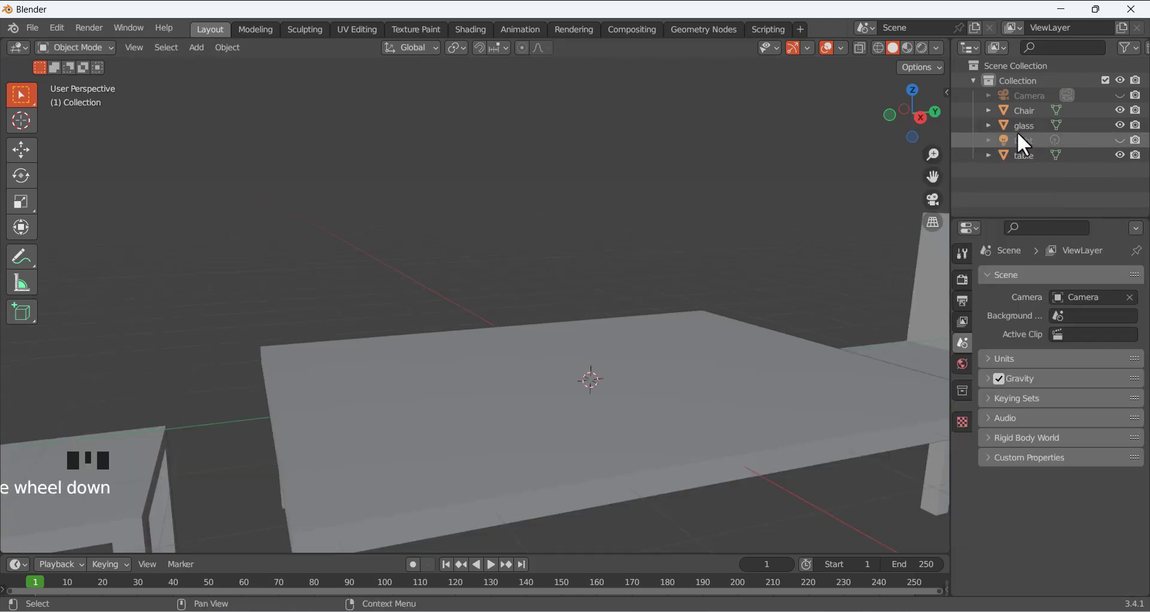
pyautogui.click(1021, 126)
pyautogui.click(650, 218)
# Undo the deletion and the earlier whole-mesh separation, going back to Edit Mode on the combined glass object with nothing selected
pyautogui.hotkey('ctrl', 'z')
pyautogui.hotkey('ctrl', 'z')
pyautogui.hotkey('ctrl', 'z')
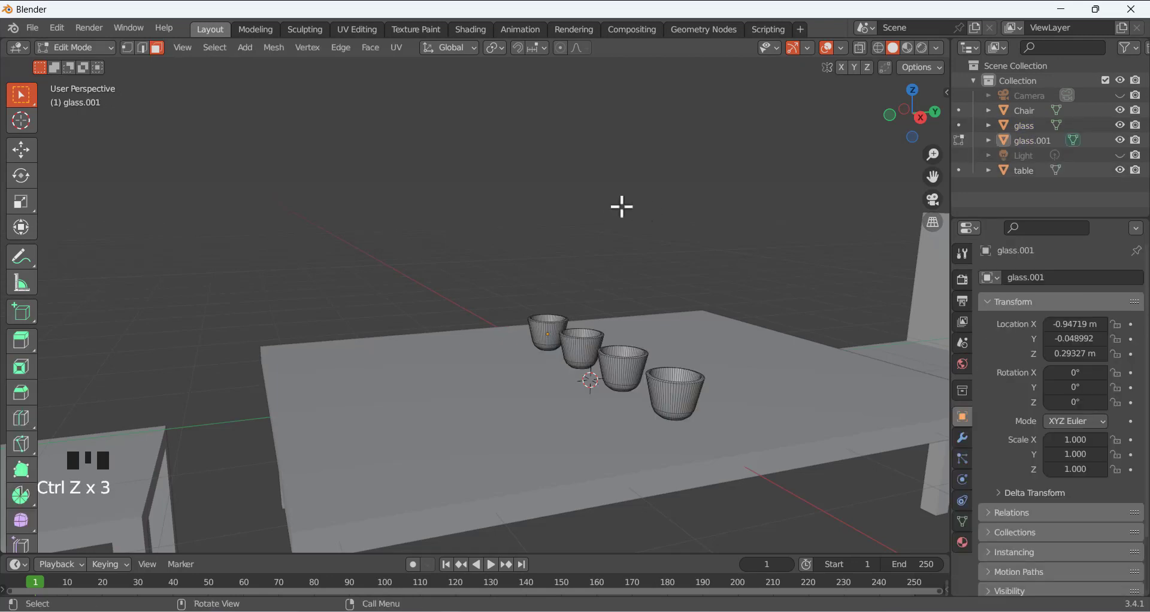
pyautogui.hotkey('ctrl', 'z')
pyautogui.hotkey('ctrl', 'z')
pyautogui.hotkey('ctrl', 'z')
pyautogui.hotkey('ctrl', 'z')
pyautogui.hotkey('ctrl', 'z')
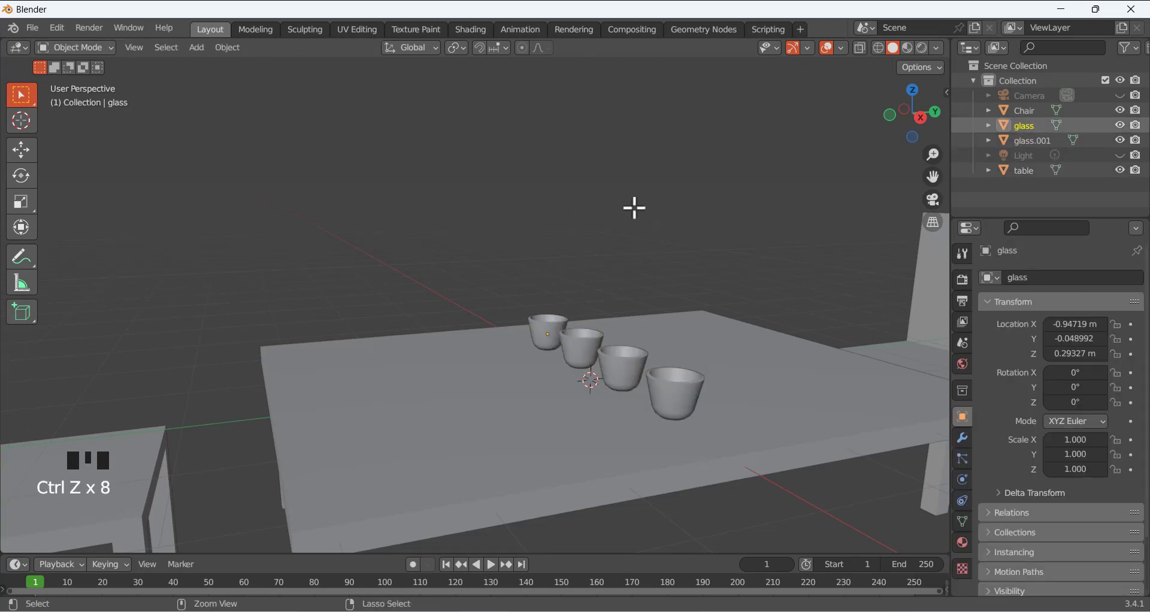
pyautogui.hotkey('ctrl', 'z')
pyautogui.hotkey('ctrl', 'z')
pyautogui.hotkey('ctrl', 'z')
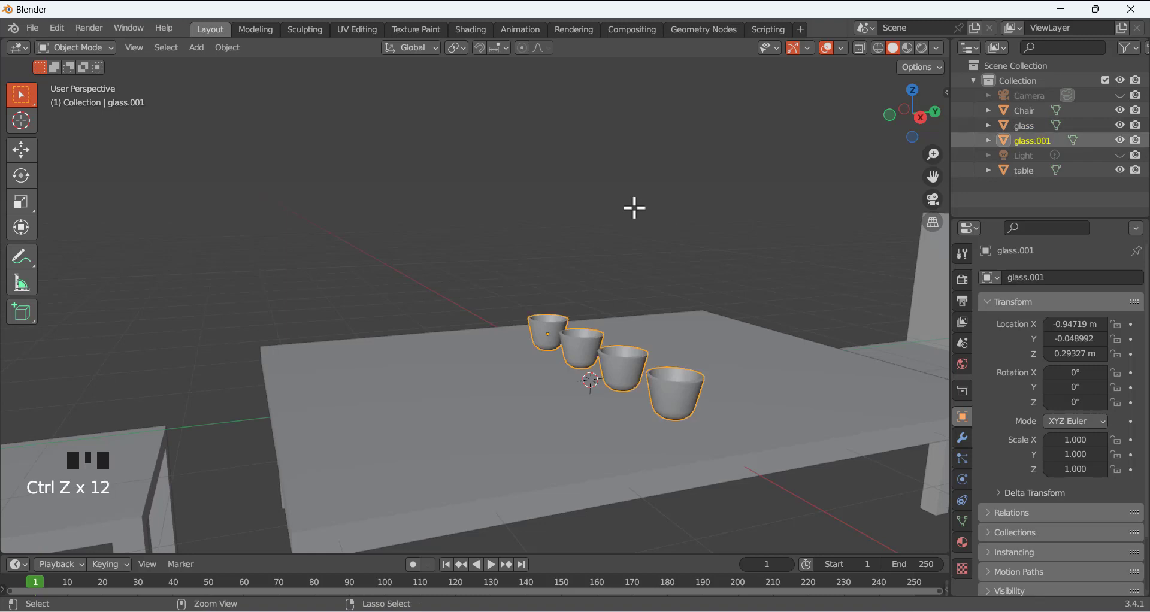
pyautogui.hotkey('ctrl', 'z')
pyautogui.hotkey('ctrl', 'z')
pyautogui.hotkey('ctrl', 'z')
pyautogui.hotkey('ctrl', 'z')
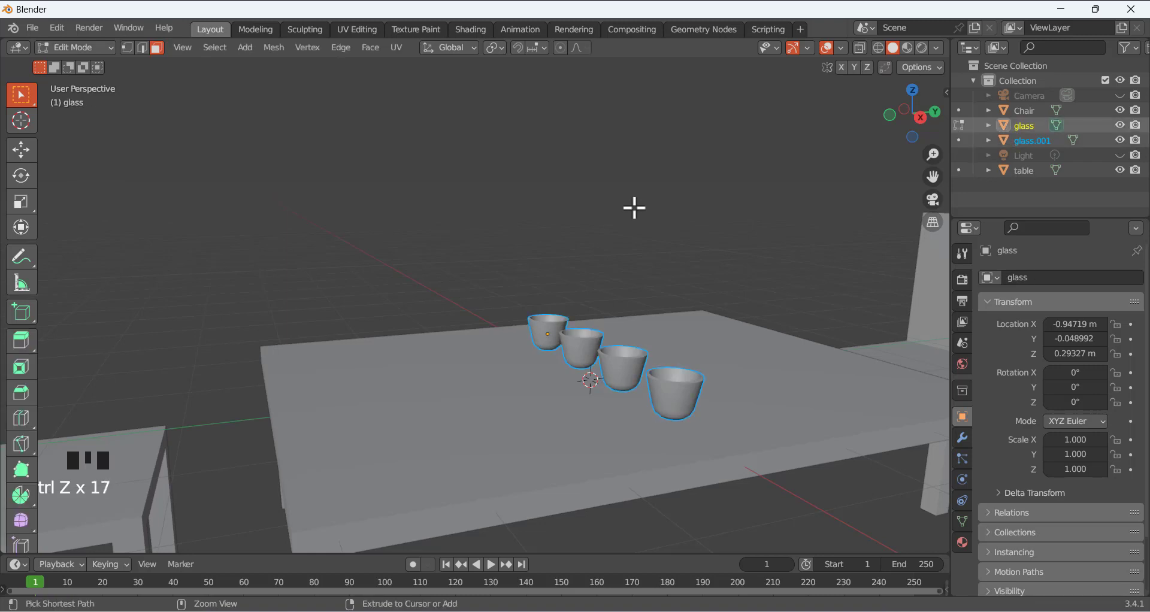
pyautogui.hotkey('ctrl', 'z')
pyautogui.hotkey('ctrl', 'z')
pyautogui.click(557, 270)
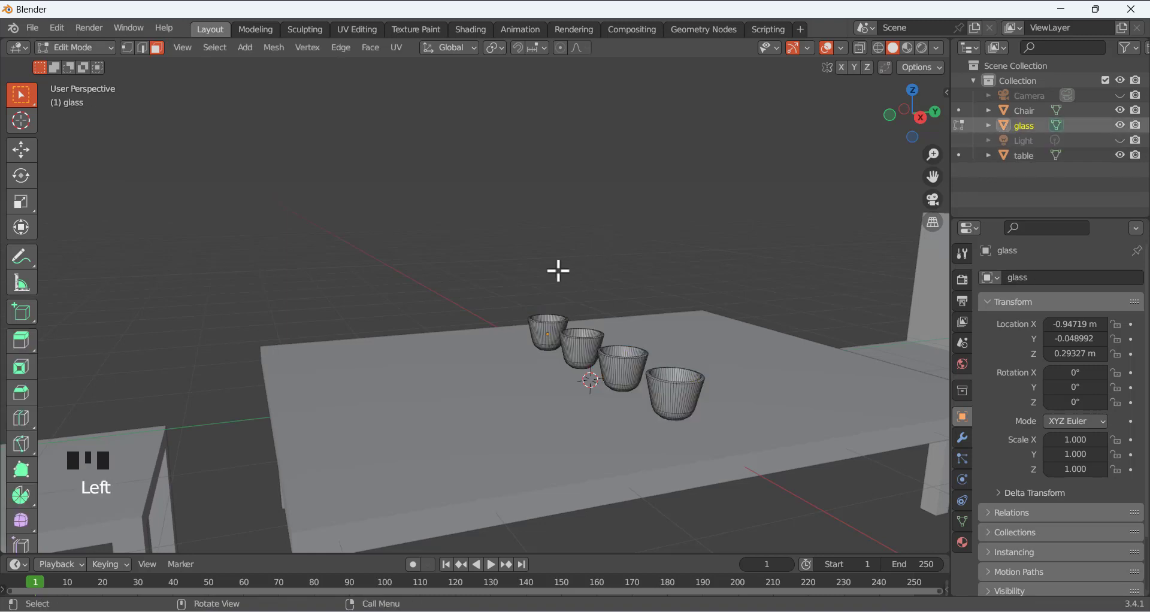
# Turn on X-ray, select the rearmost glass's linked faces and separate them by Selection into their own object
pyautogui.moveTo(557, 270)
pyautogui.mouseDown(button='middle')
pyautogui.moveTo(598, 275)
pyautogui.moveTo(573, 278)
pyautogui.mouseUp(button='middle')
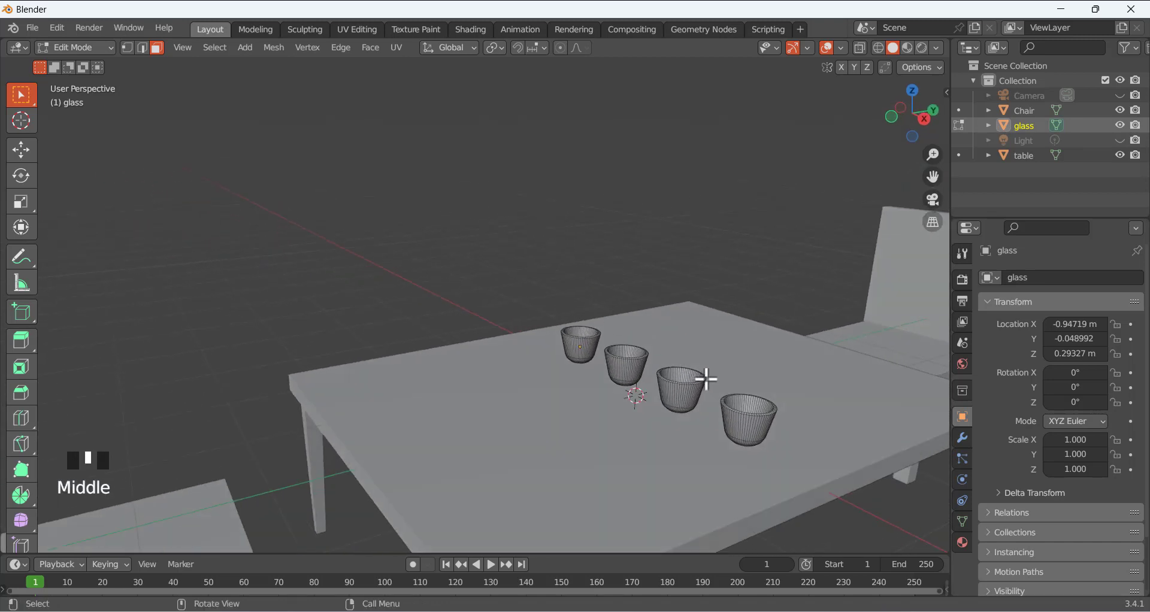
pyautogui.click(859, 47)
pyautogui.moveTo(577, 300); pyautogui.dragTo(639, 343, button='middle')
pyautogui.scroll(3, 639, 343)
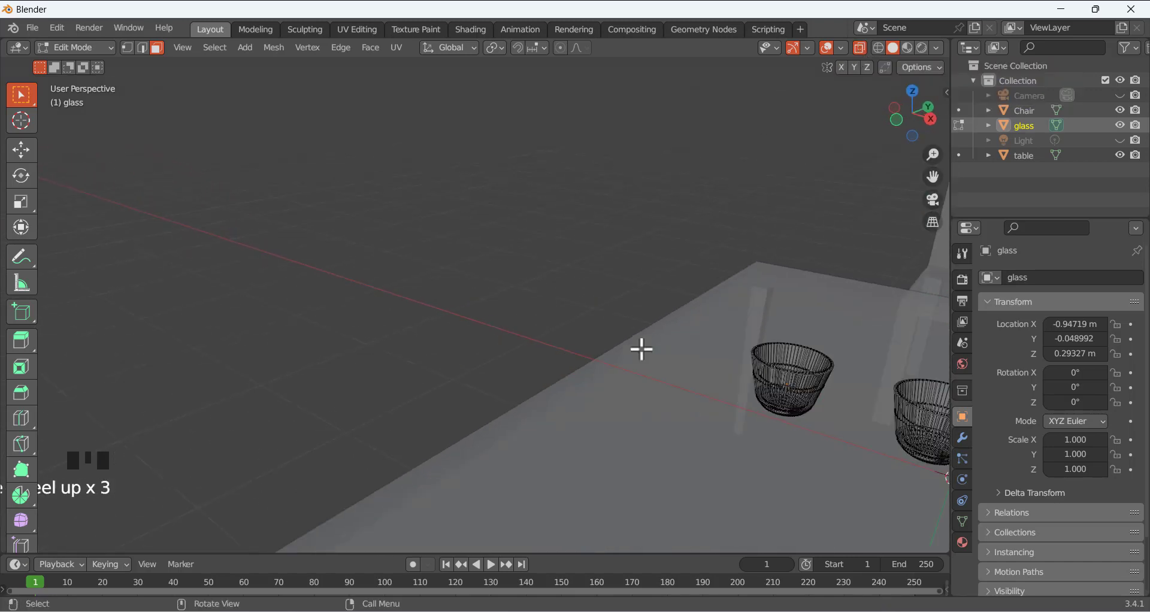
pyautogui.keyDown('shift'); pyautogui.moveTo(806, 453); pyautogui.dragTo(431, 257, button='middle'); pyautogui.keyUp('shift')
pyautogui.scroll(1, 428, 255)
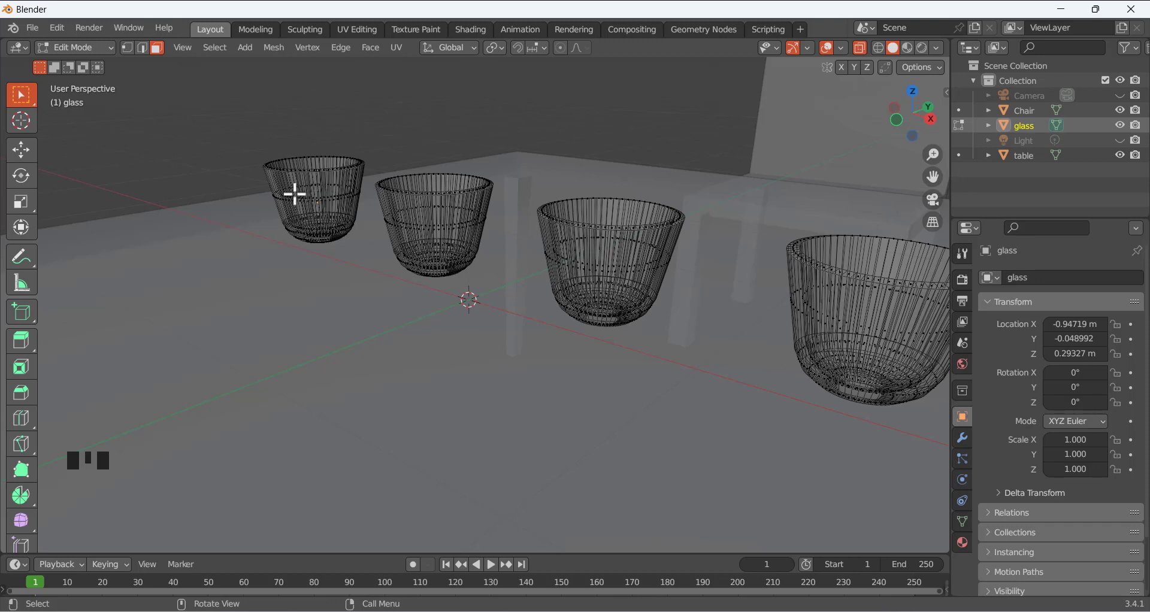
pyautogui.press('l')
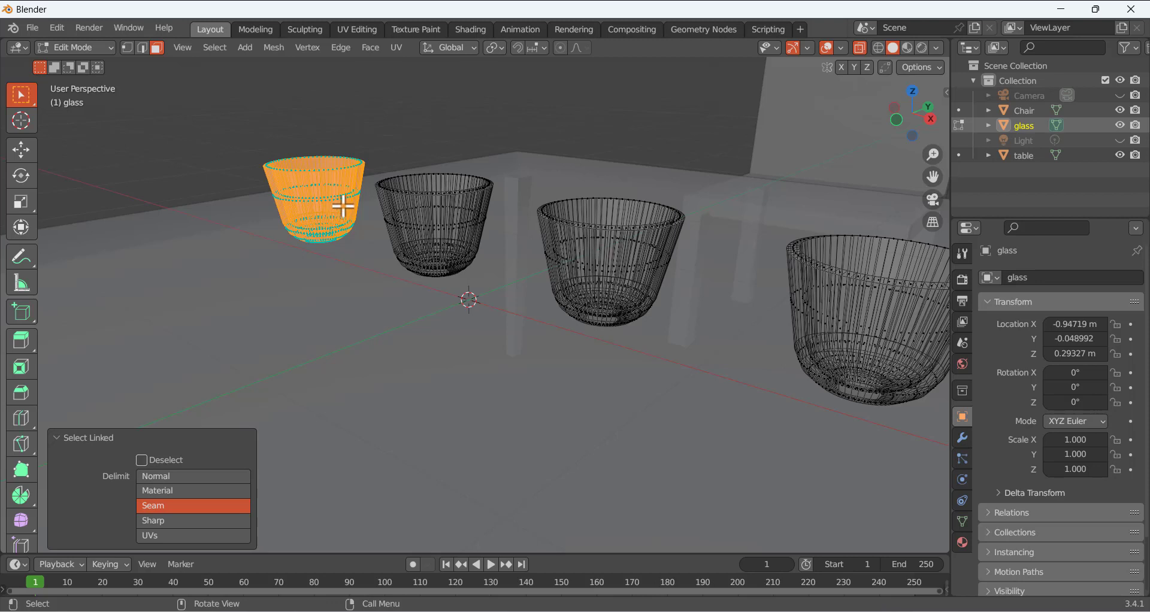
pyautogui.hotkey('ctrl', 'p')
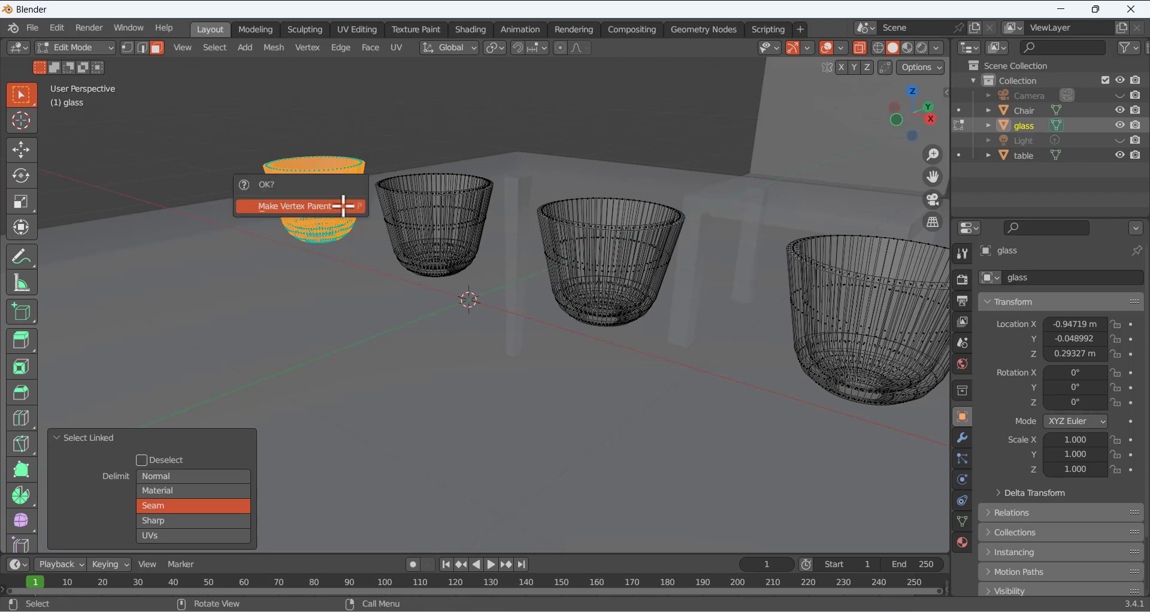
pyautogui.press('p')
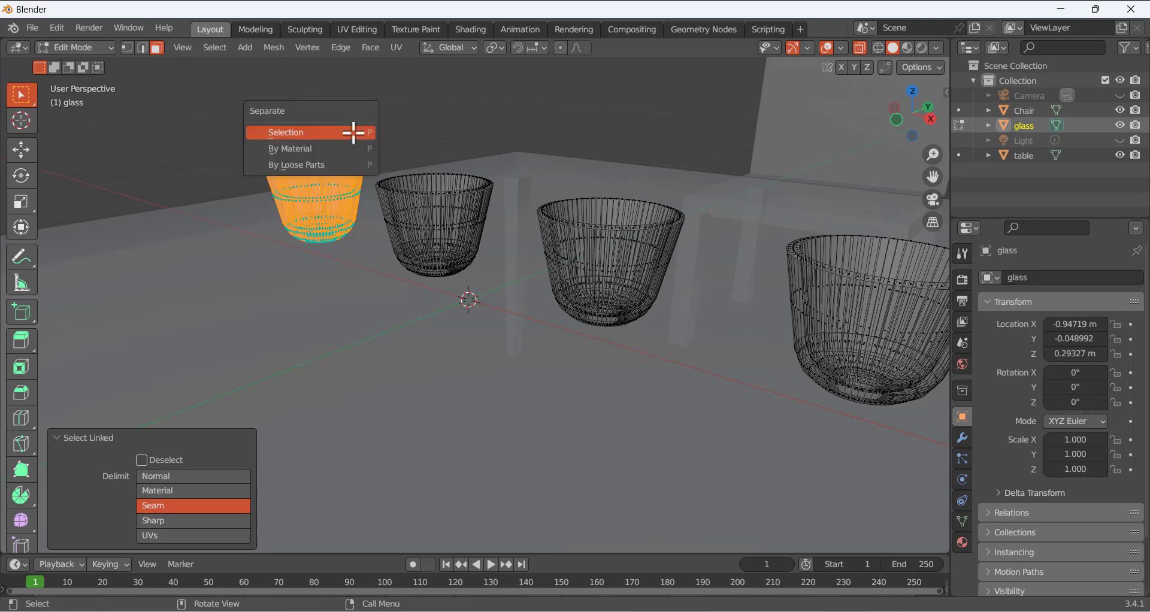
pyautogui.click(293, 132)
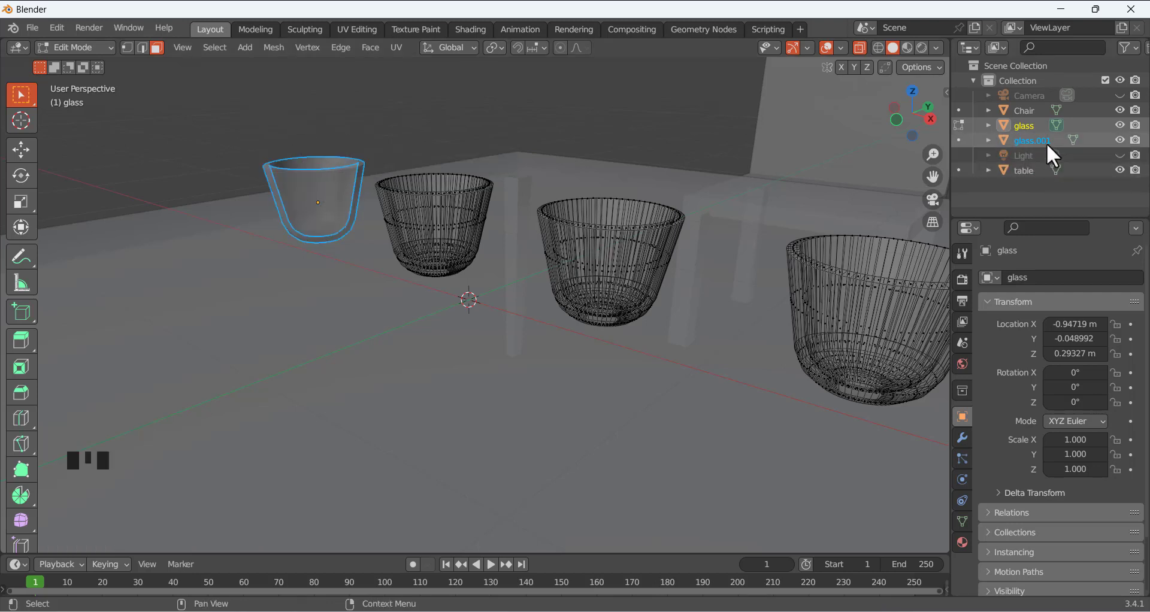
# Select the linked faces of the second glass from the back and separate them by Selection
pyautogui.click(426, 116)
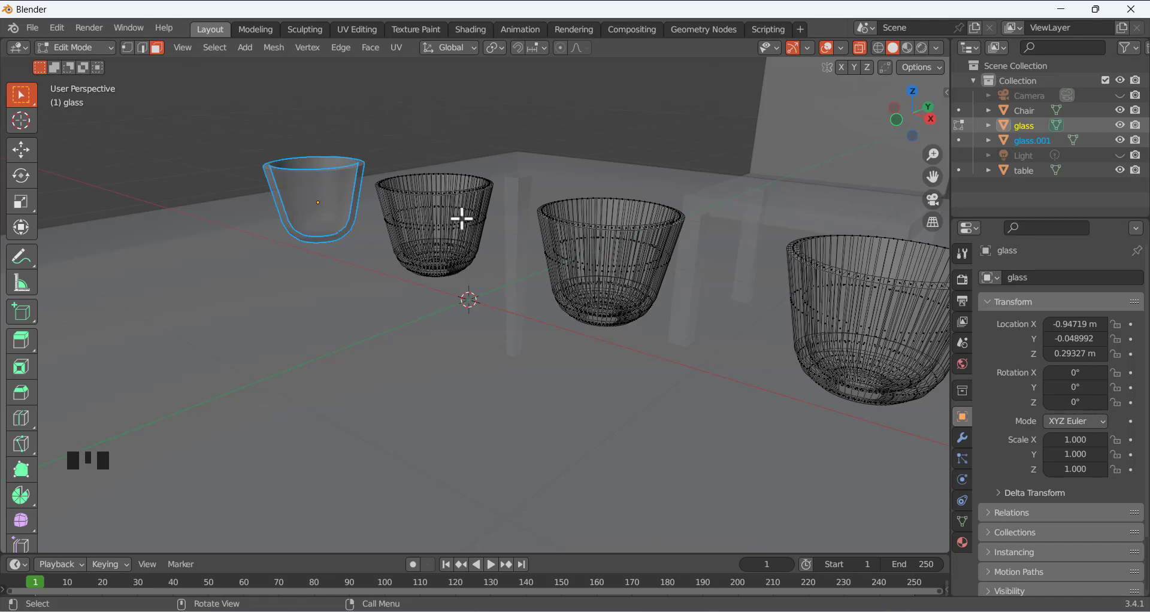
pyautogui.press('l')
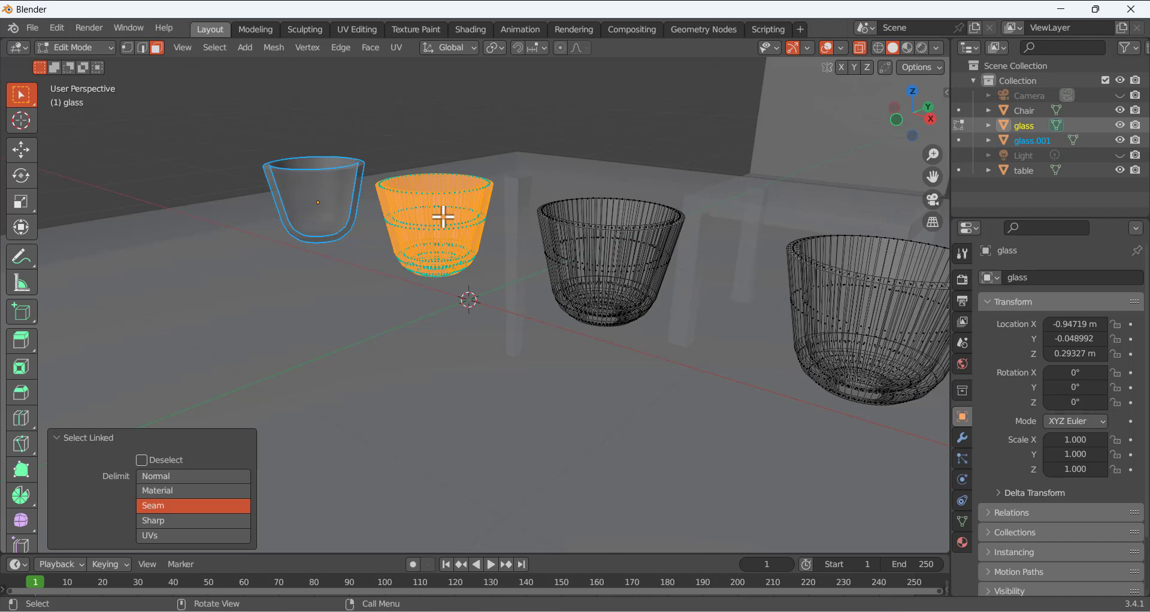
pyautogui.rightClick(395, 106)
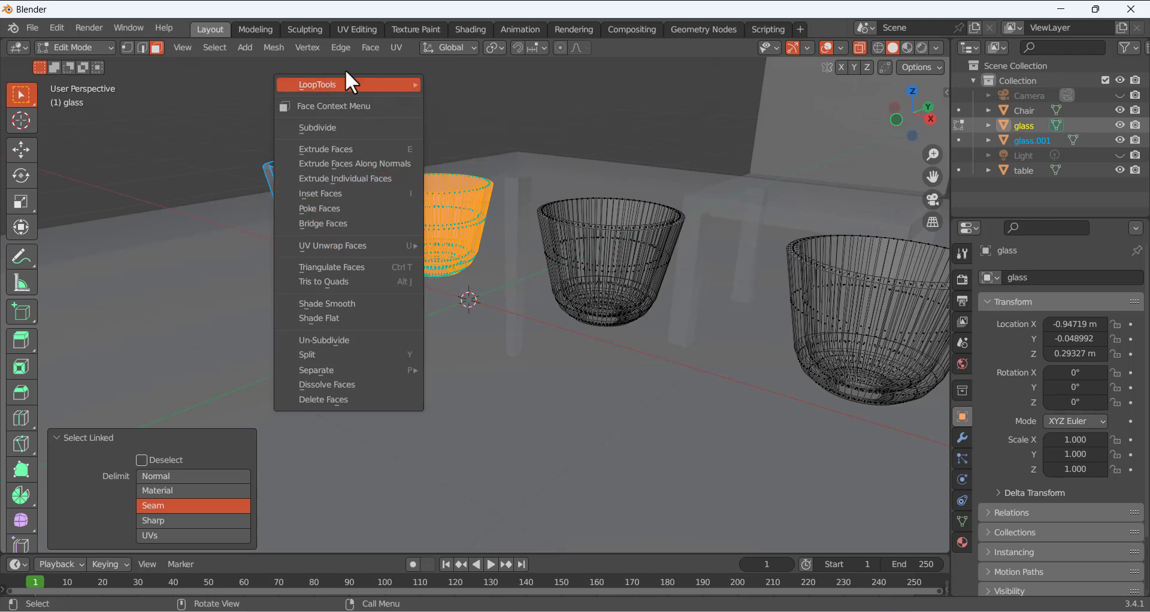
pyautogui.moveTo(364, 369)
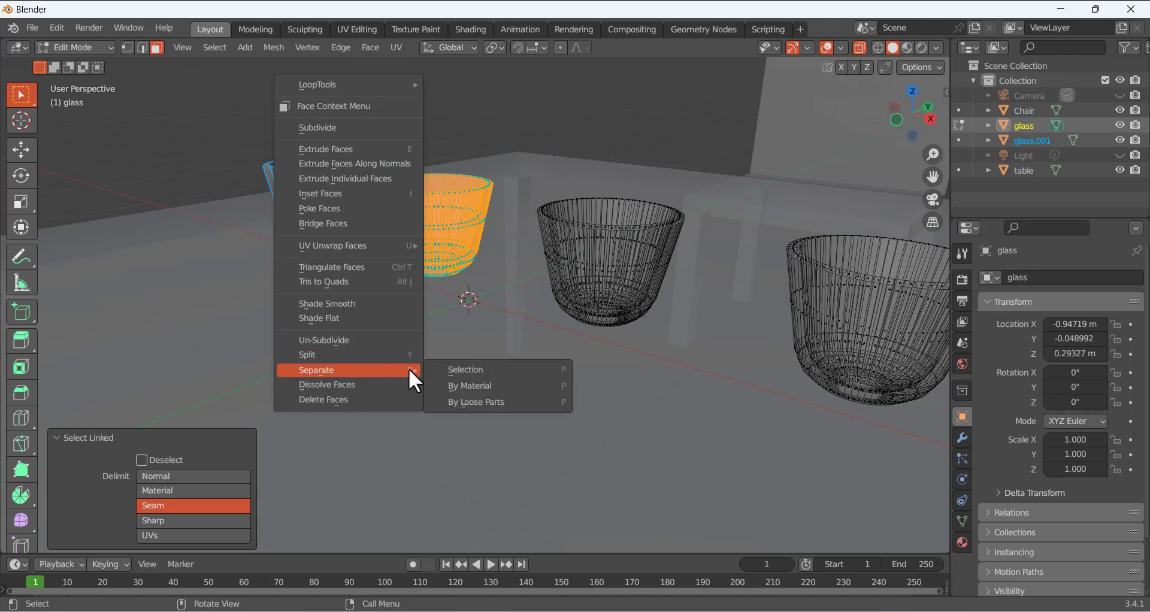
pyautogui.click(477, 369)
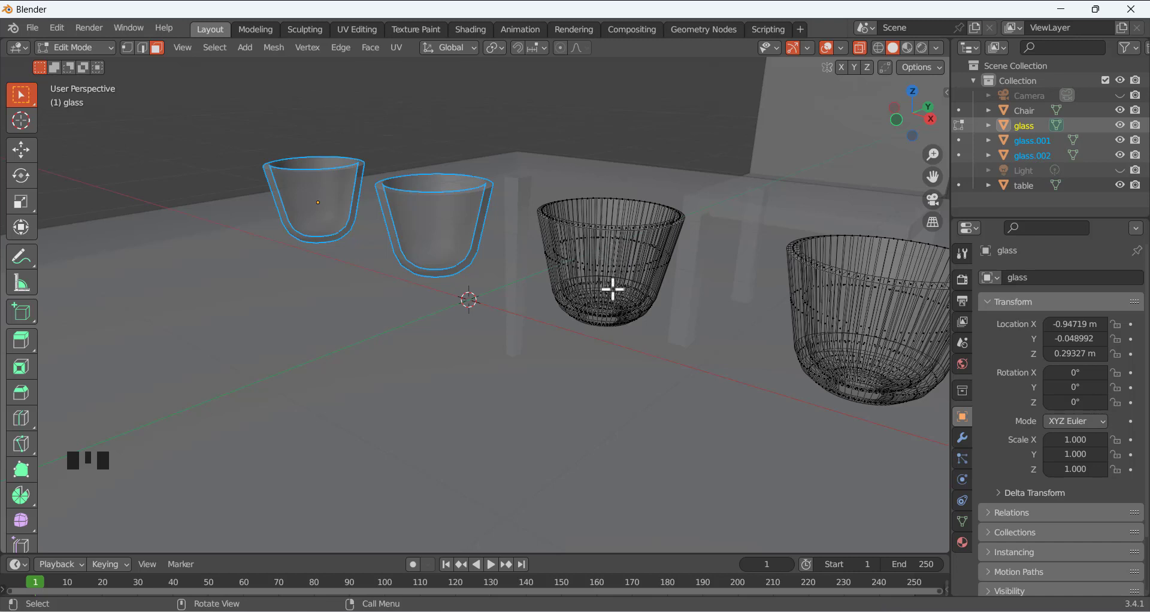
# Separate the third glass's linked faces by Selection, then return to Object Mode and clear the selection
pyautogui.press('l')
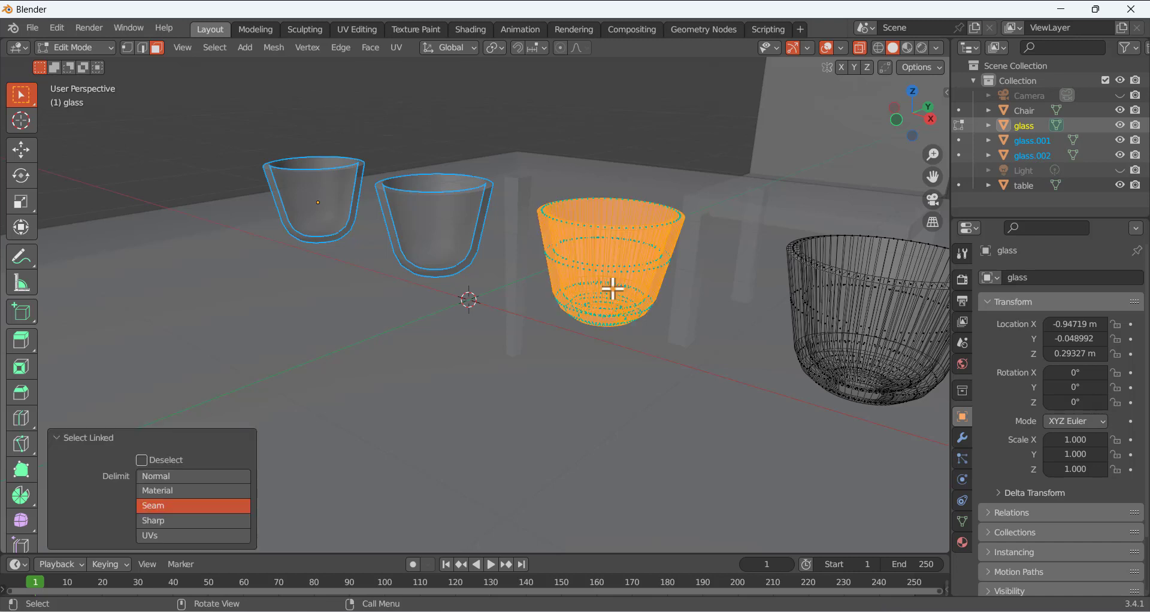
pyautogui.press('p')
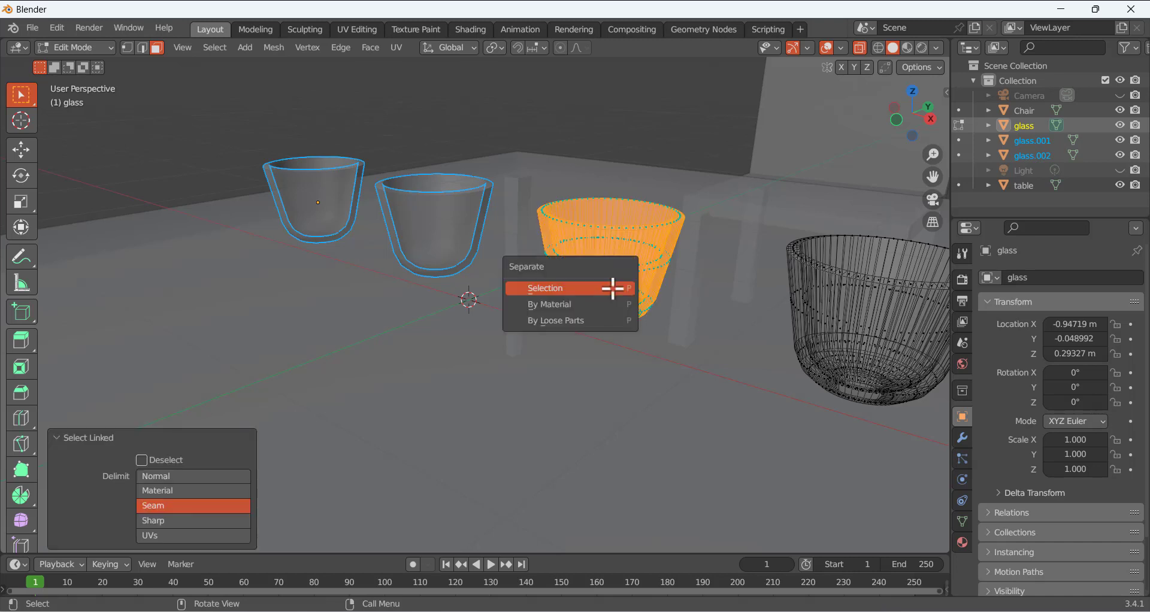
pyautogui.click(611, 287)
pyautogui.scroll(-2, 598, 283)
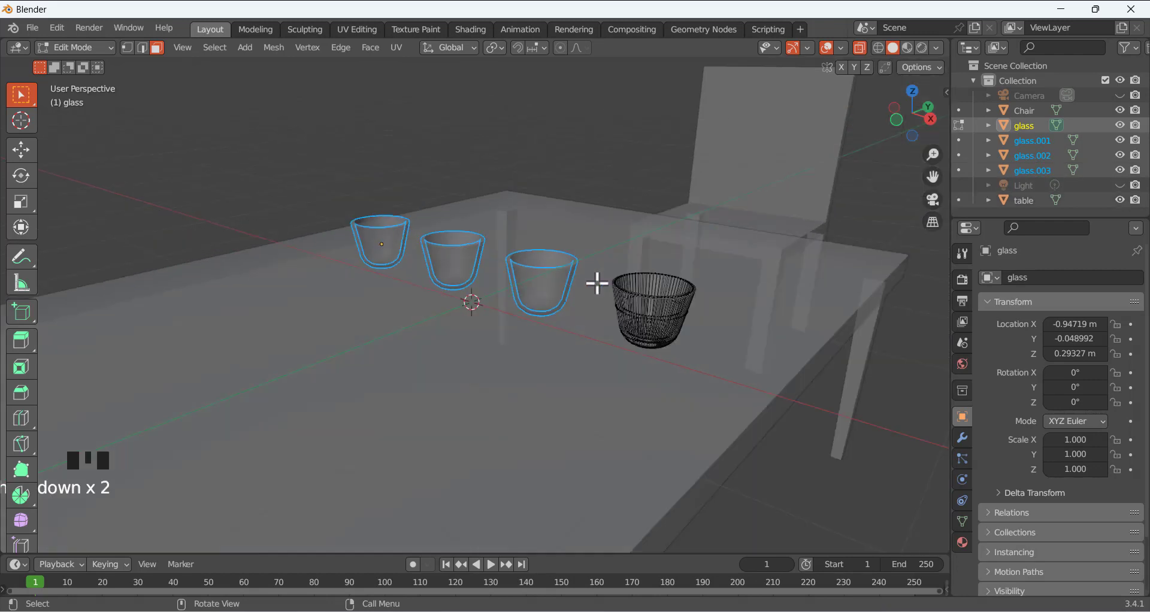
pyautogui.scroll(2, 595, 283)
pyautogui.scroll(-2, 595, 283)
pyautogui.scroll(2, 528, 239)
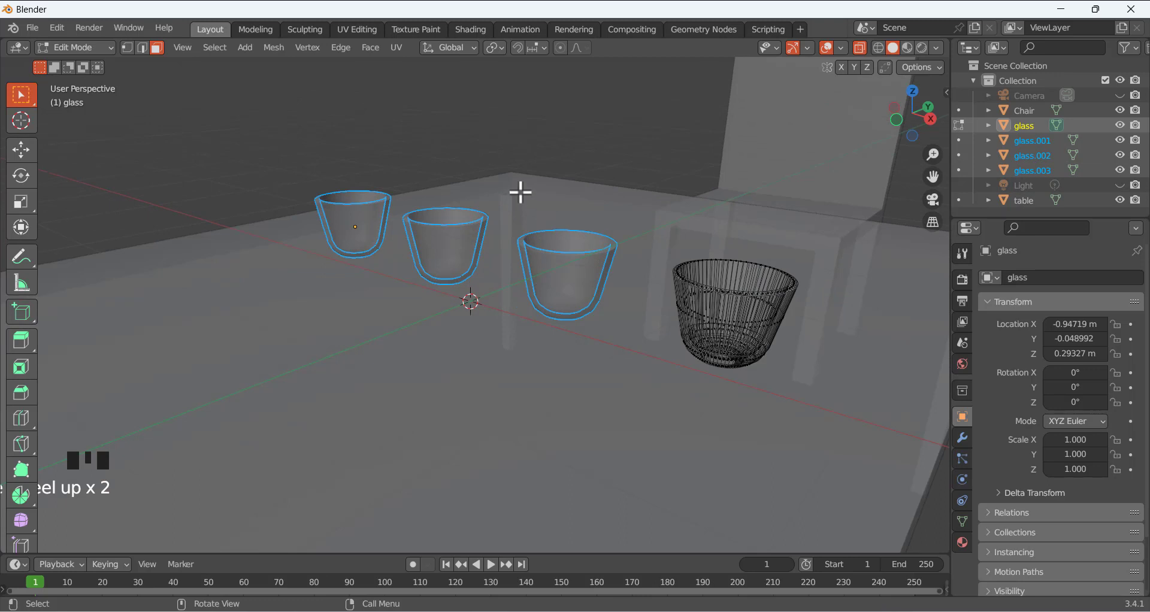
pyautogui.press('Tab')
pyautogui.click(566, 120)
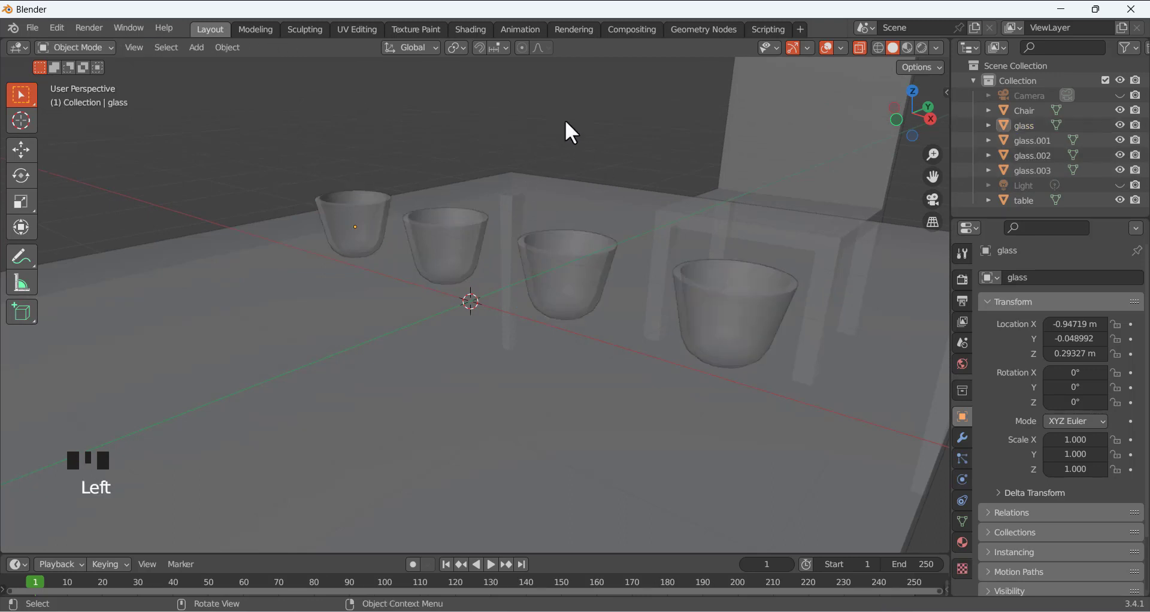
# Select glass, glass.001, glass.002 and glass.003 in the scene list to check which glass each one is
pyautogui.click(1014, 127)
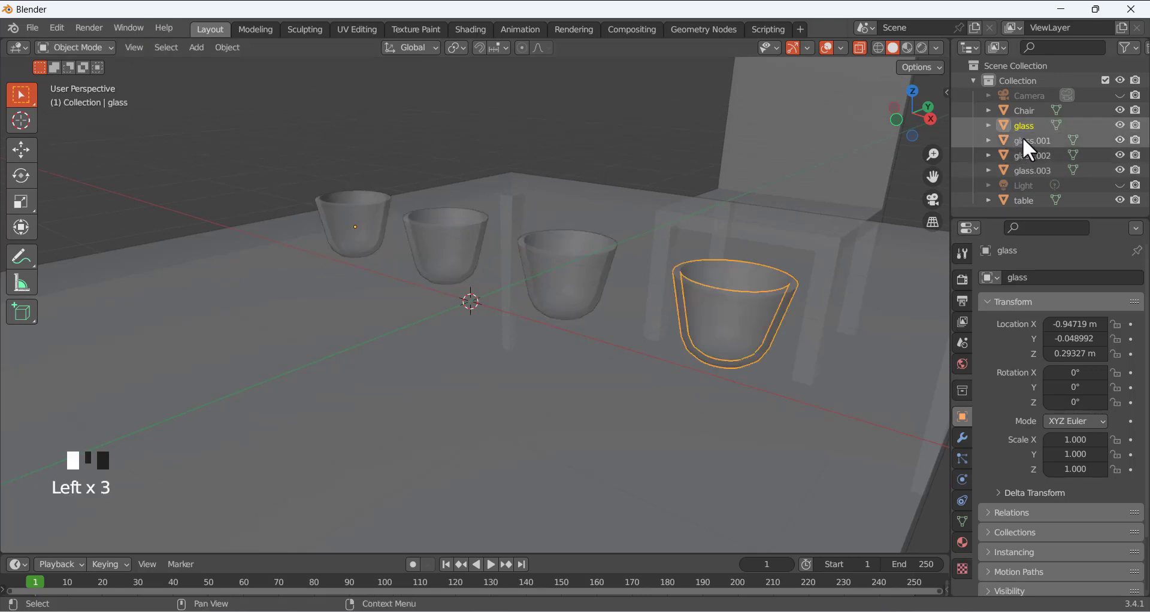
pyautogui.click(1023, 139)
pyautogui.click(1024, 153)
pyautogui.click(1030, 170)
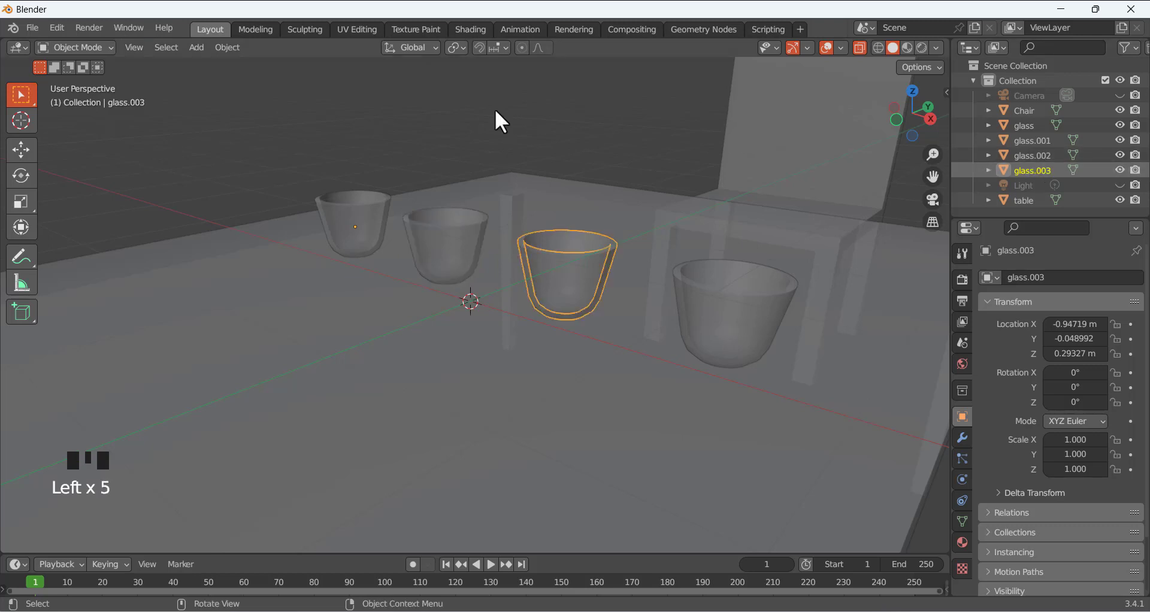
pyautogui.scroll(-3, 563, 262)
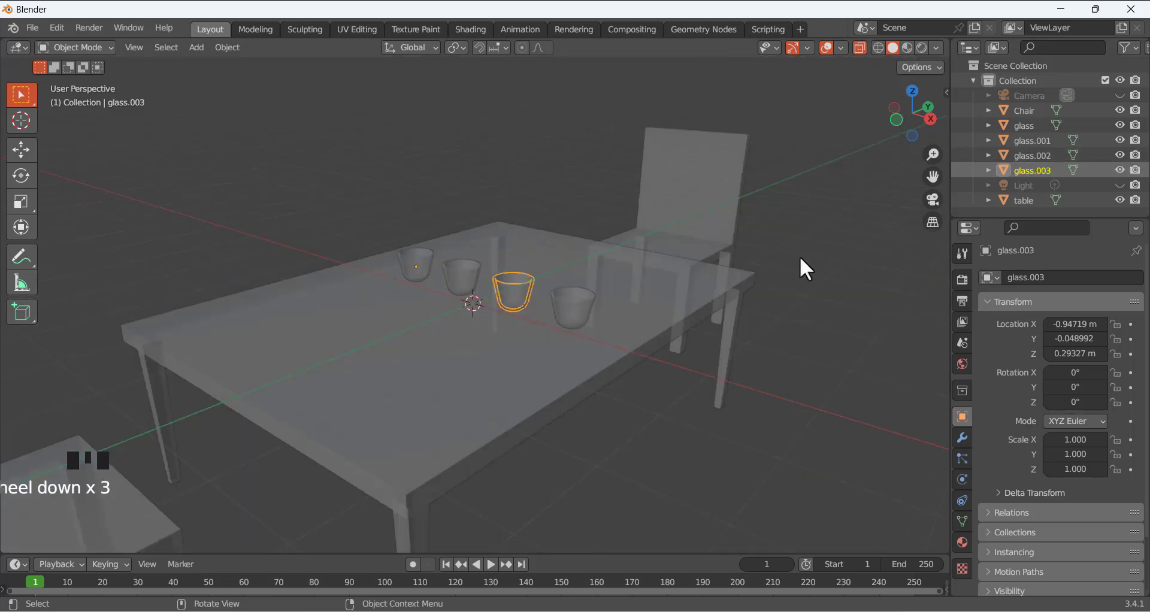
# Turn off X-ray and deselect all objects in the scene
pyautogui.click(858, 46)
pyautogui.click(796, 140)
pyautogui.scroll(2, 506, 176)
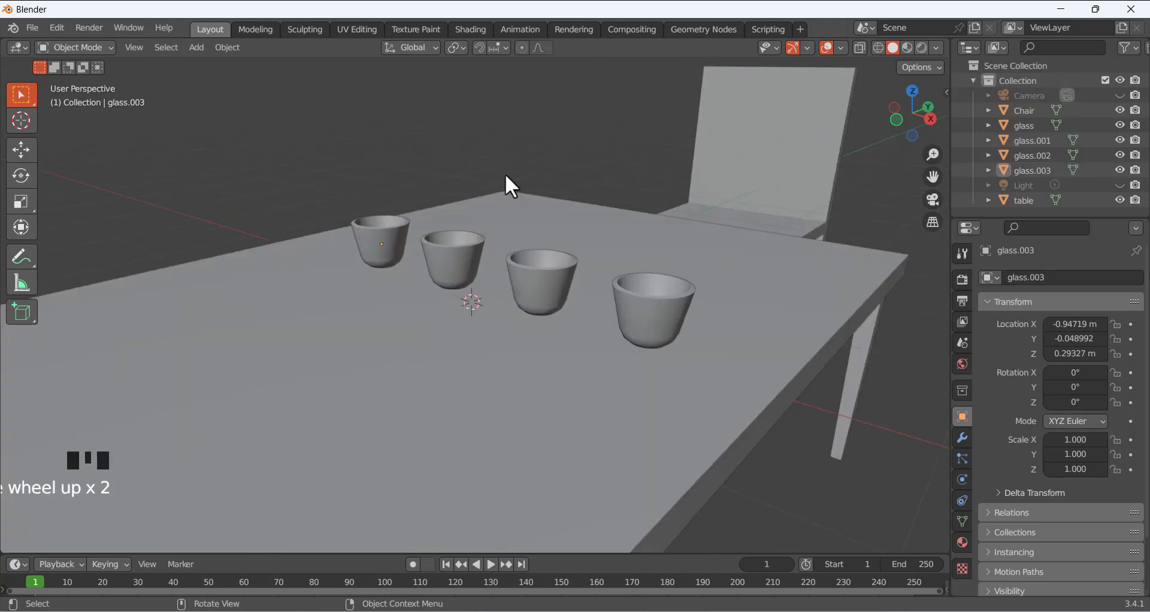
pyautogui.scroll(-1, 518, 152)
# Select the glasses on the table one after another to check that each is a separate object, and deselect them
pyautogui.moveTo(563, 168); pyautogui.dragTo(527, 340, button='middle')
pyautogui.click(526, 341)
pyautogui.click(465, 311)
pyautogui.click(390, 257)
pyautogui.click(419, 288)
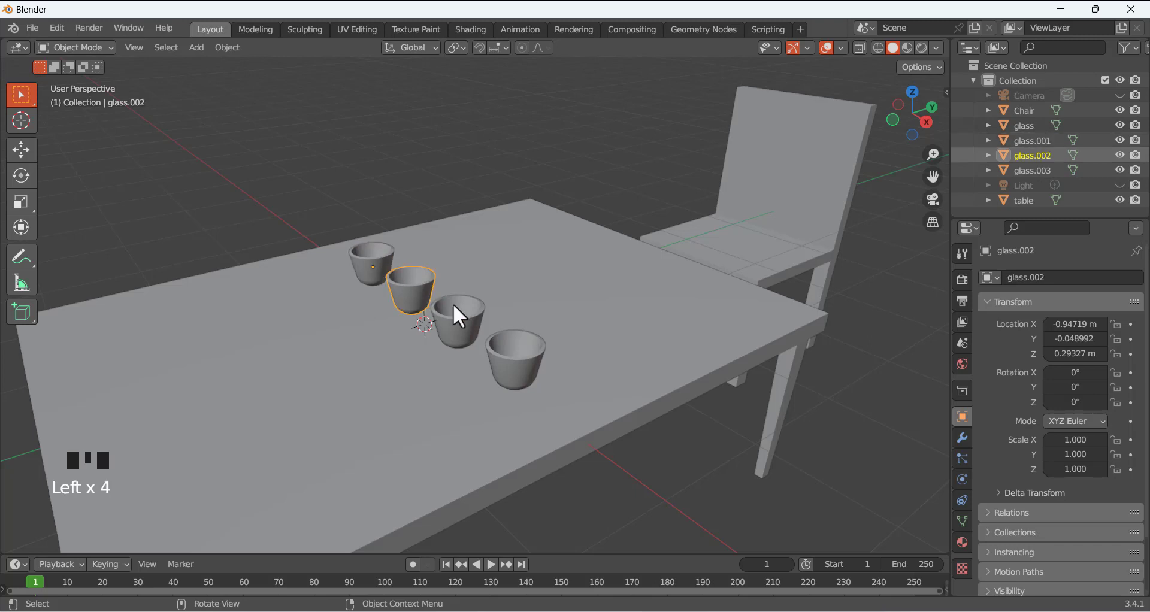
pyautogui.click(489, 340)
pyautogui.click(456, 319)
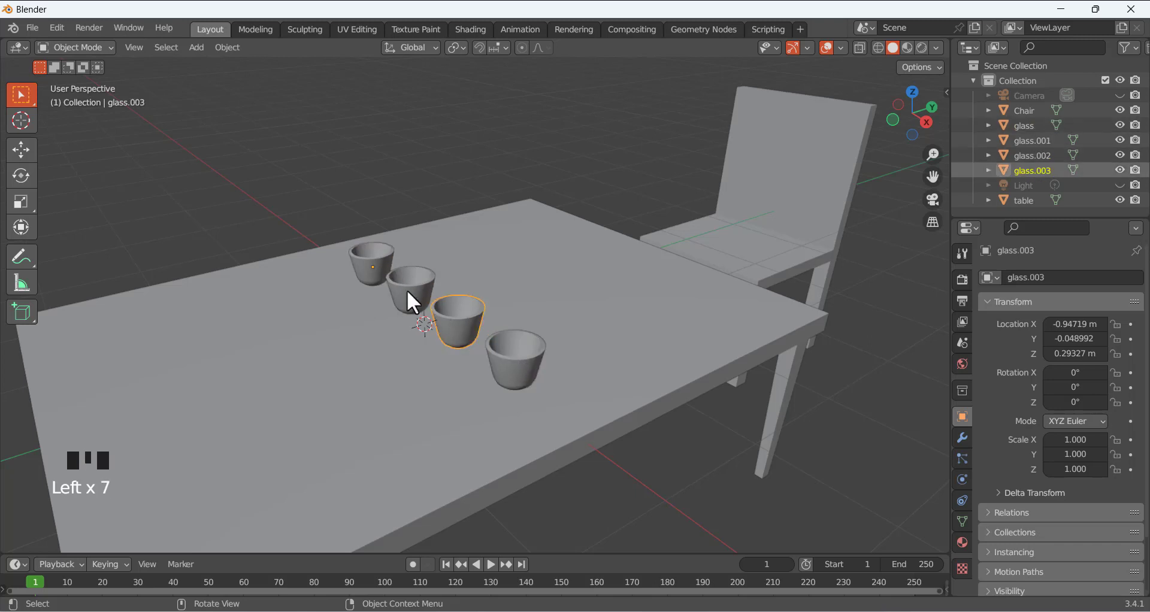
pyautogui.click(346, 175)
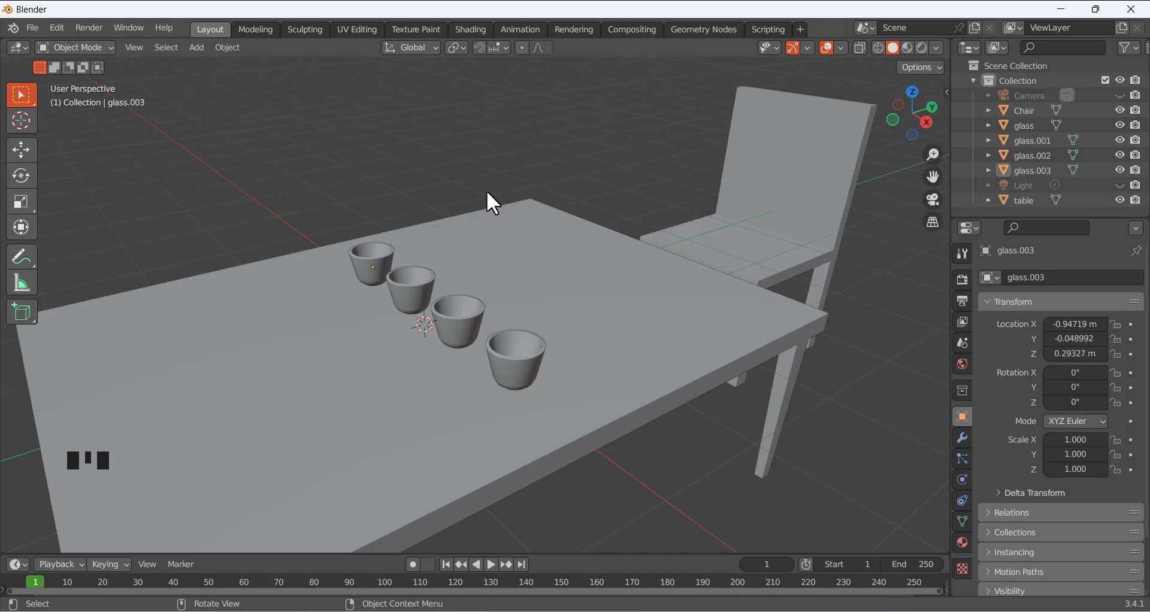
# In top view, move the third glass in the row (glass.003) about -0.75 m in X and -2.45 m in Y, to the table's -Y end
pyautogui.press('KP_7')
pyautogui.scroll(-2, 535, 447)
pyautogui.scroll(1, 623, 469)
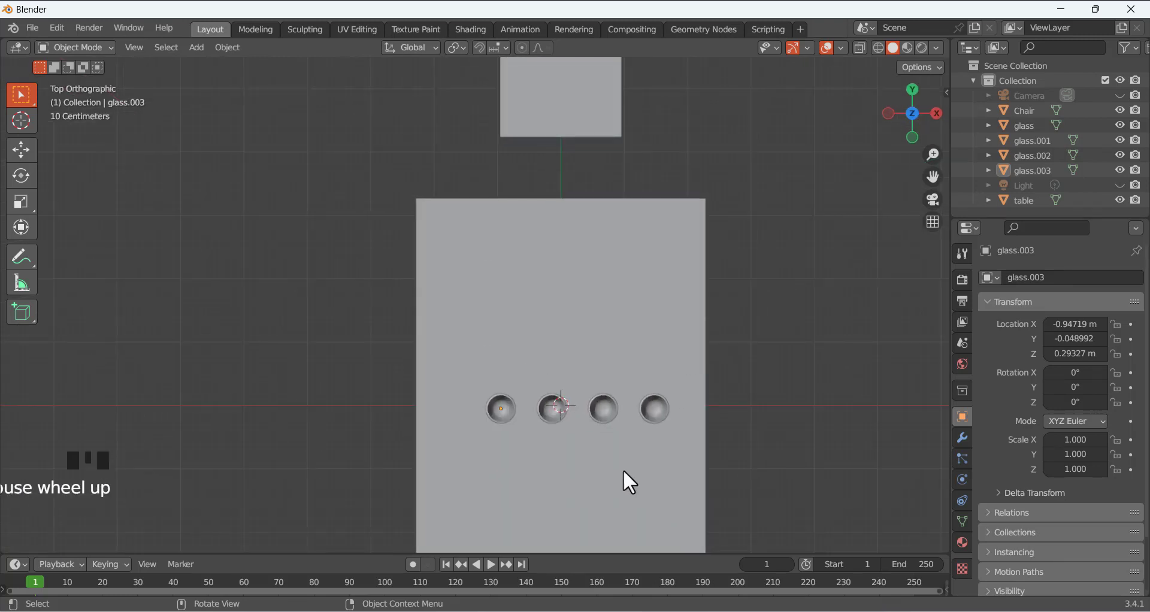
pyautogui.keyDown('shift'); pyautogui.moveTo(634, 466); pyautogui.dragTo(502, 318, button='middle'); pyautogui.keyUp('shift')
pyautogui.click(502, 317)
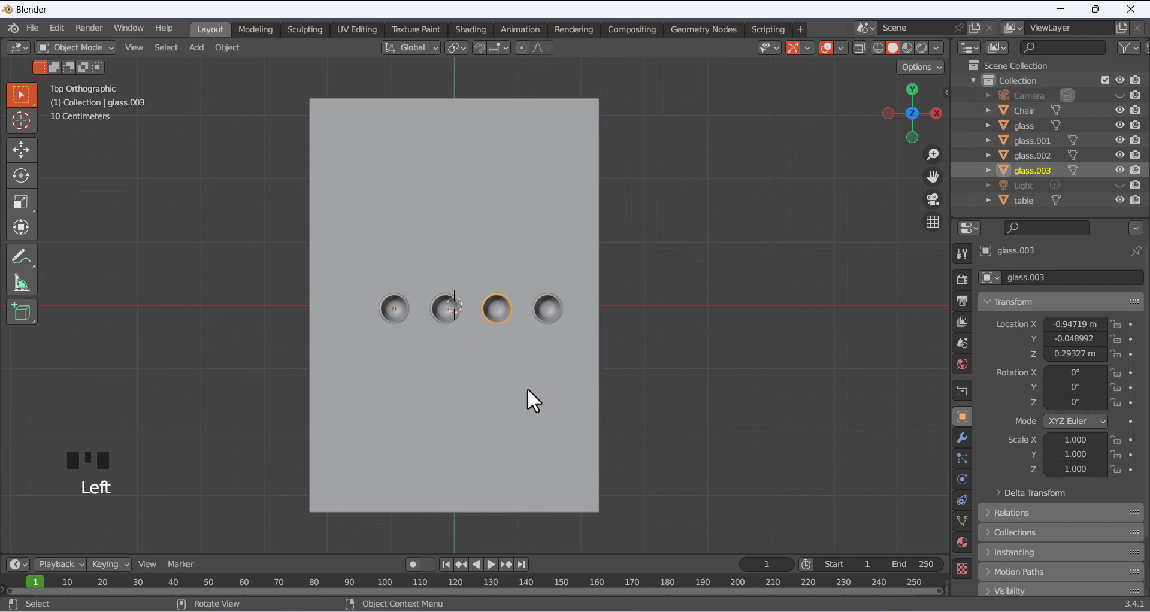
pyautogui.press('g')
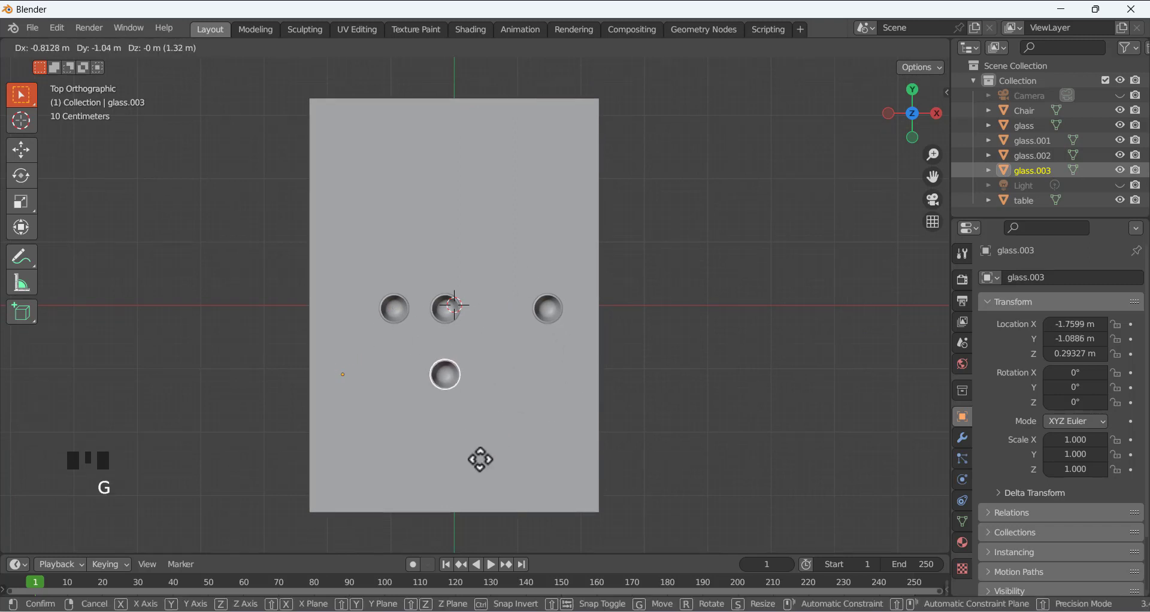
pyautogui.click(480, 542)
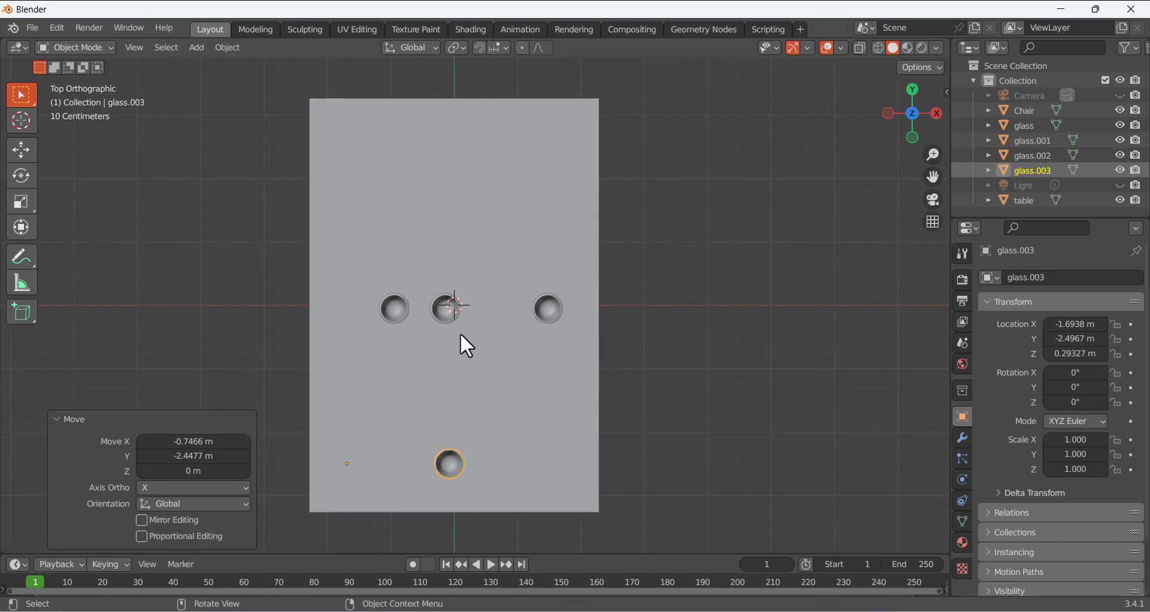
# Move the second glass in the row (glass.002) to the middle of the table's opposite short end, on the +Y side
pyautogui.click(452, 314)
pyautogui.press('g')
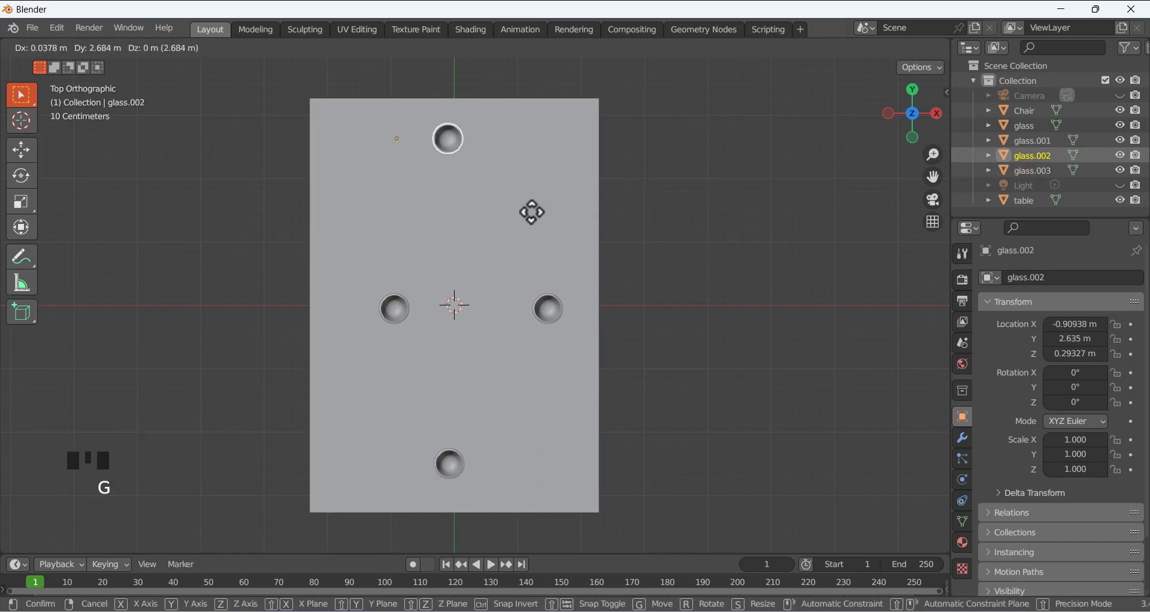
pyautogui.click(536, 208)
# Move the two remaining glasses outward along X, one near each long edge of the table and centred along its length
pyautogui.click(552, 308)
pyautogui.press('g')
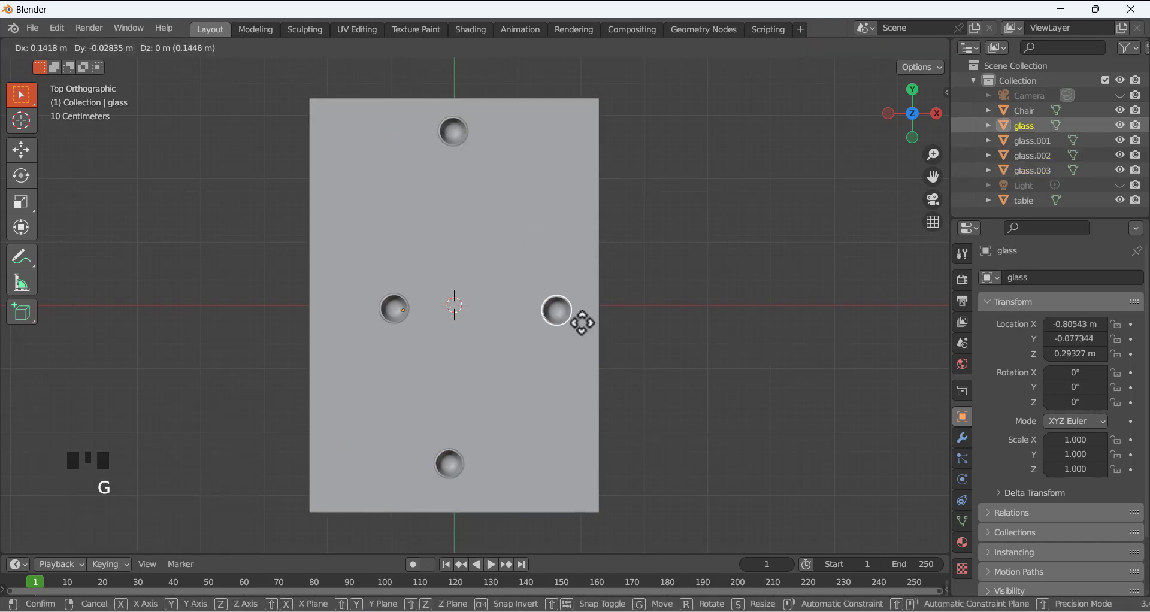
pyautogui.click(581, 319)
pyautogui.click(407, 315)
pyautogui.press('g')
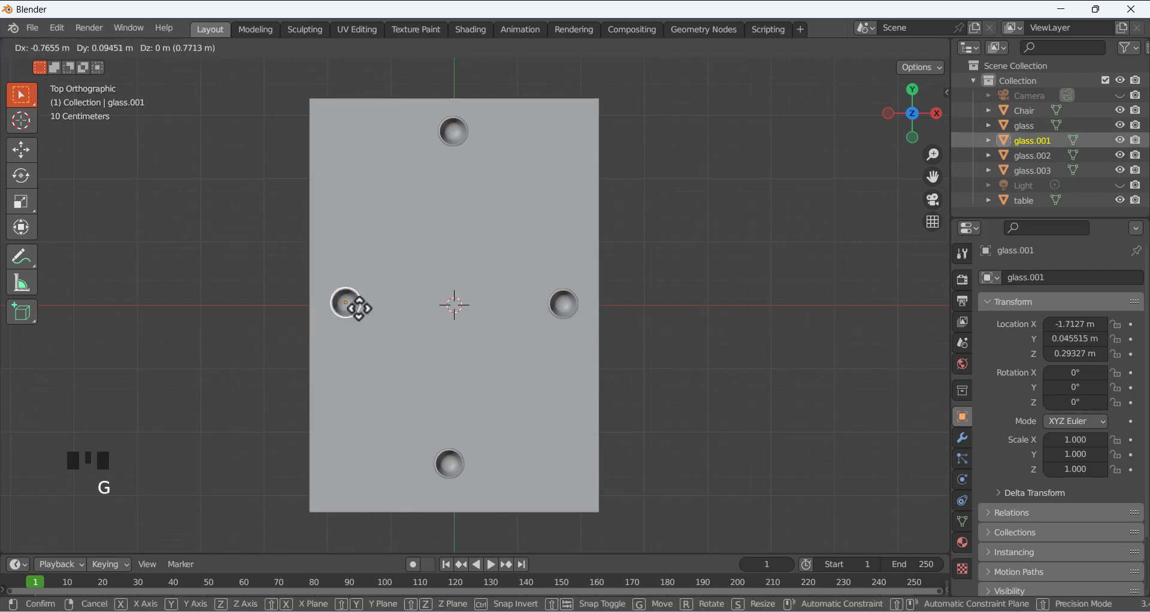
pyautogui.click(364, 309)
# Examine the placement of the four glasses on the table from several sides
pyautogui.moveTo(544, 327); pyautogui.dragTo(596, 406, button='middle')
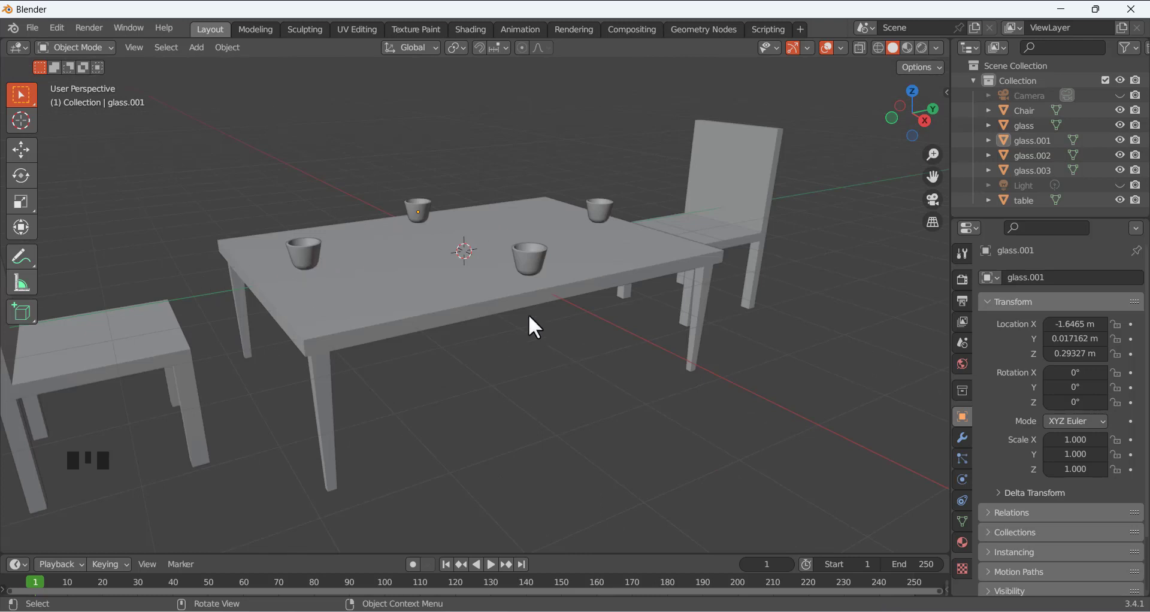
pyautogui.scroll(-2, 433, 274)
pyautogui.moveTo(483, 280); pyautogui.dragTo(538, 316, button='middle')
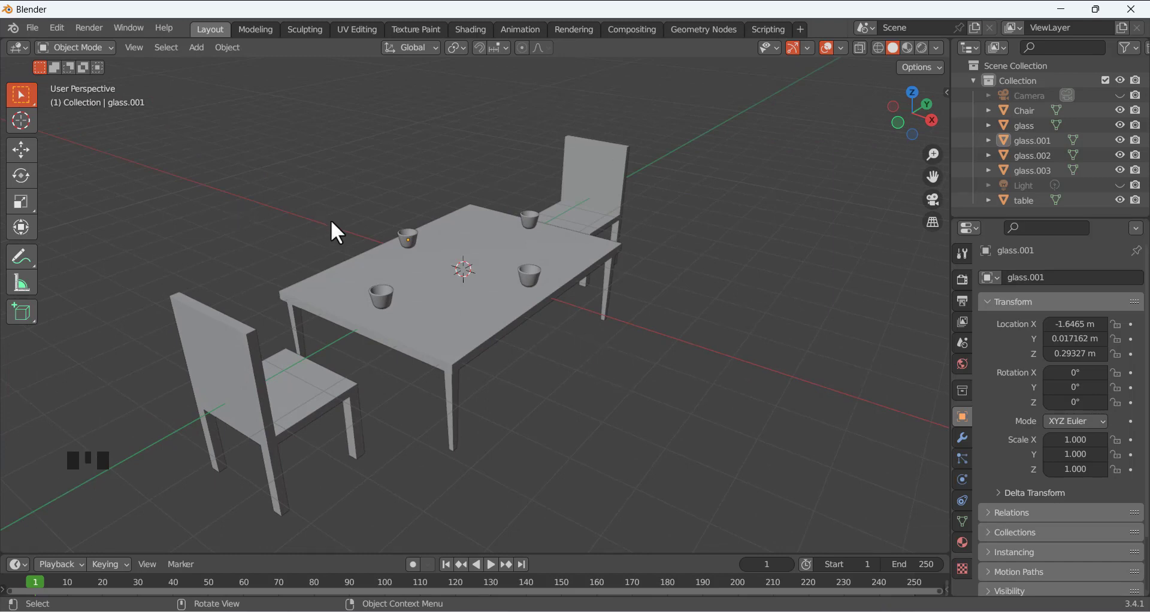
pyautogui.moveTo(567, 291); pyautogui.dragTo(533, 379, button='middle')
pyautogui.click(543, 278)
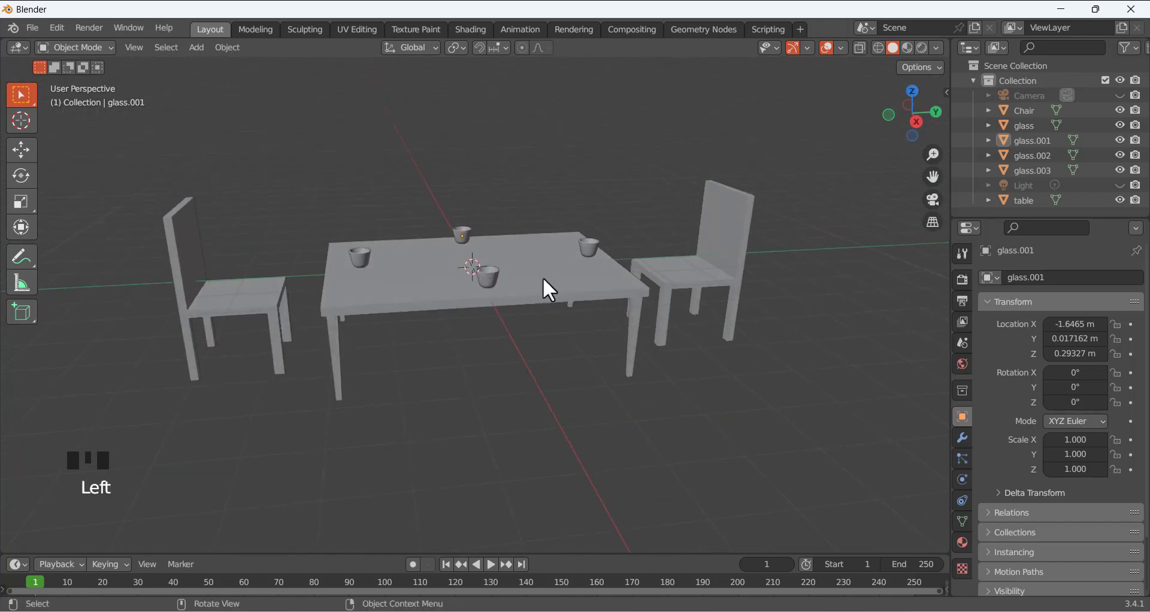
pyautogui.scroll(2, 591, 223)
pyautogui.moveTo(593, 225); pyautogui.dragTo(573, 259, button='middle')
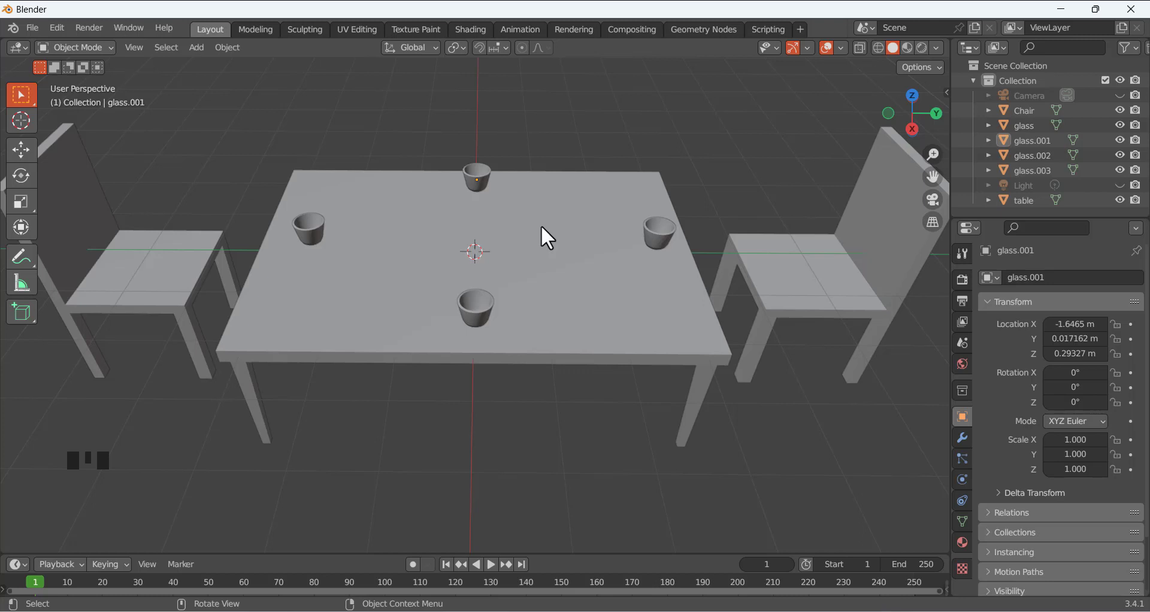
# Add a 67-vertex mesh cylinder with a 0.24 m radius at the world origin and reduce its depth to make a flat disc
pyautogui.hotkey('shift', 'a')
pyautogui.moveTo(541, 225)
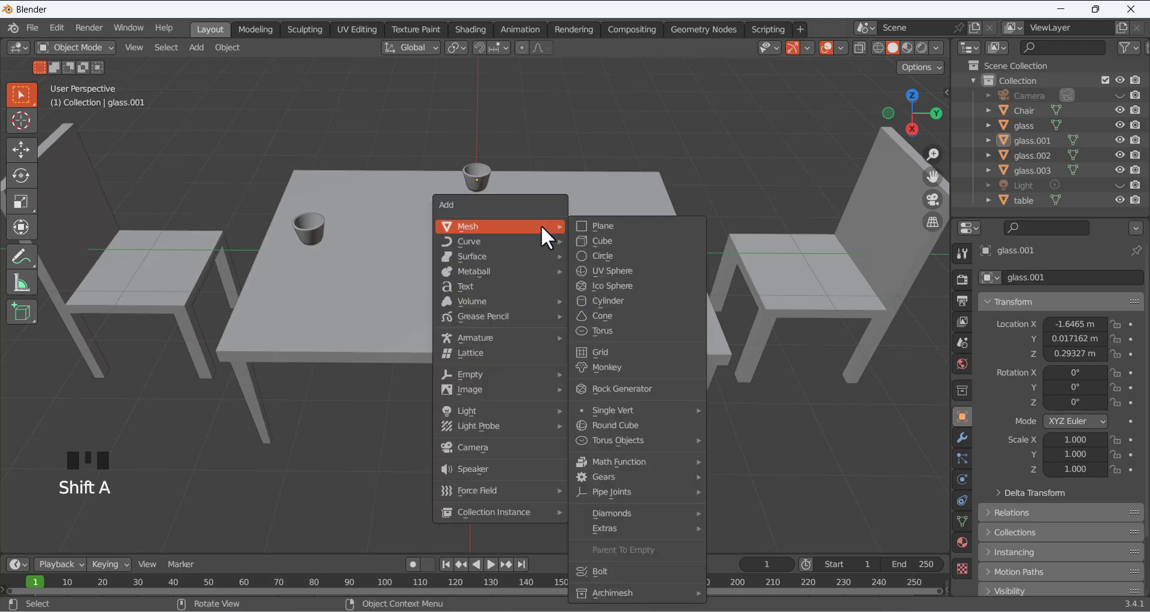
pyautogui.click(619, 300)
pyautogui.moveTo(569, 193); pyautogui.dragTo(291, 268, button='middle')
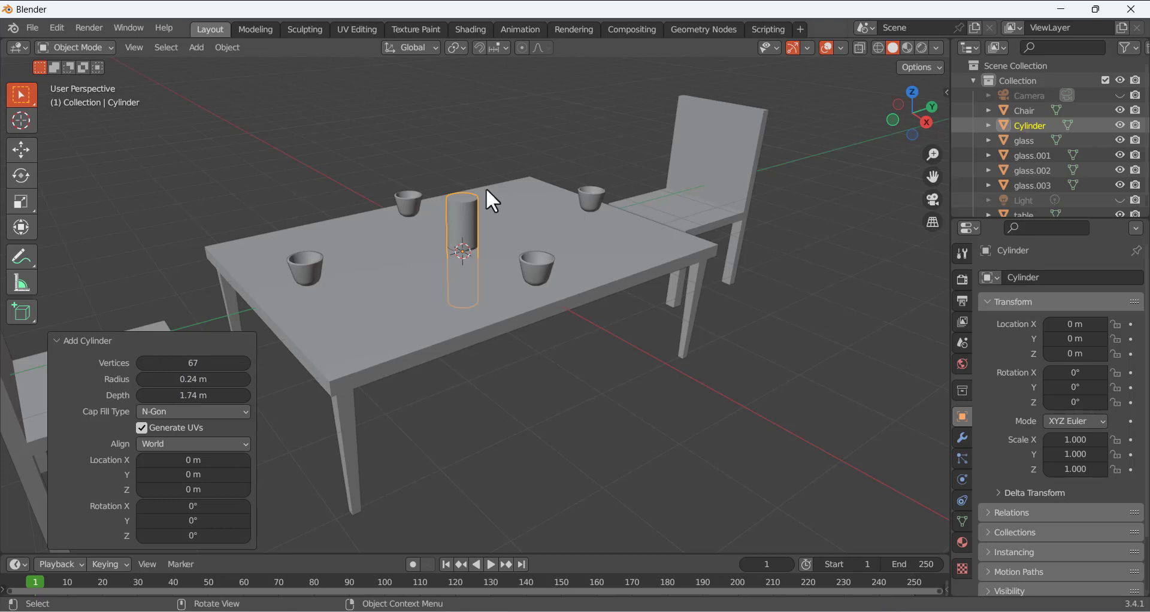
pyautogui.moveTo(176, 396); pyautogui.dragTo(91, 397)
pyautogui.click(530, 422)
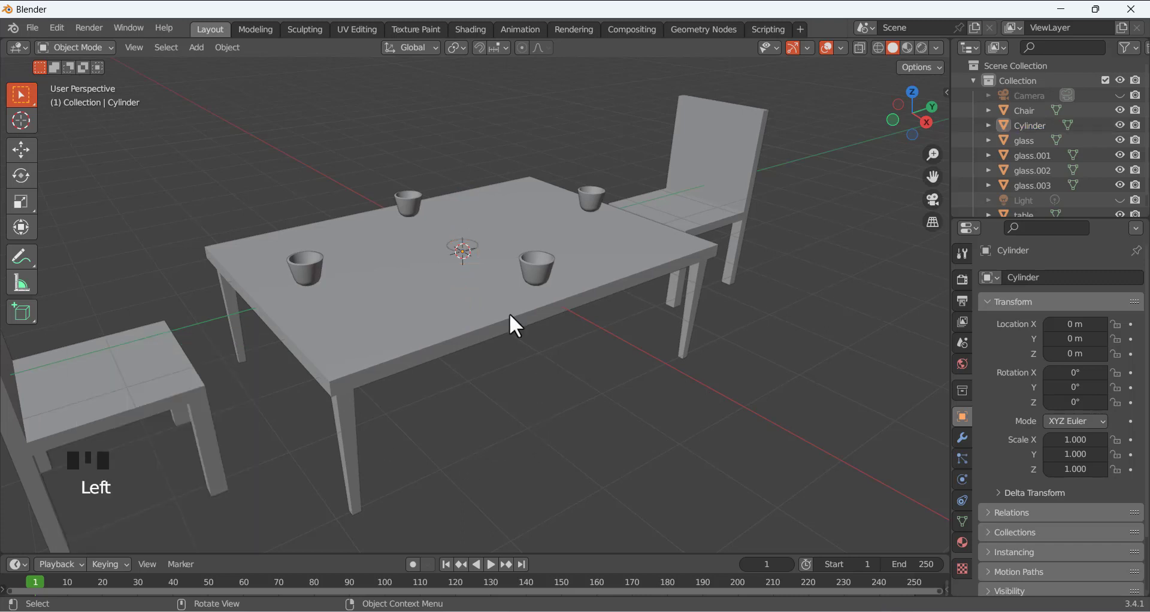
# In right view, move the cylinder about 1.27 m in Y and 0.59 m in Z, so it sits above the tabletop
pyautogui.click(466, 248)
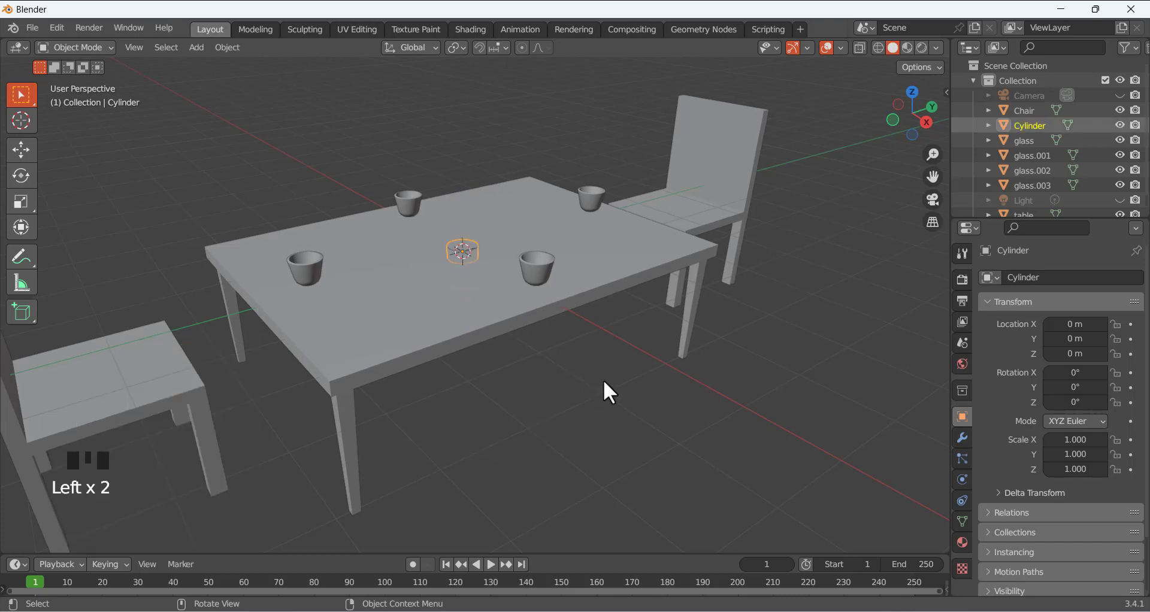
pyautogui.press('KP_3')
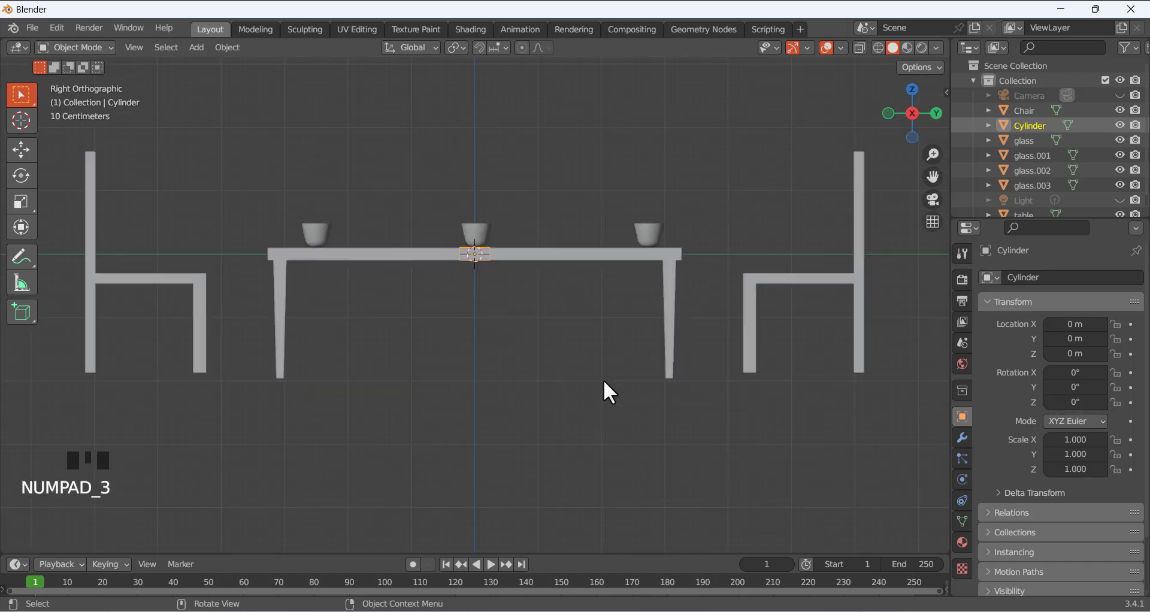
pyautogui.press('g')
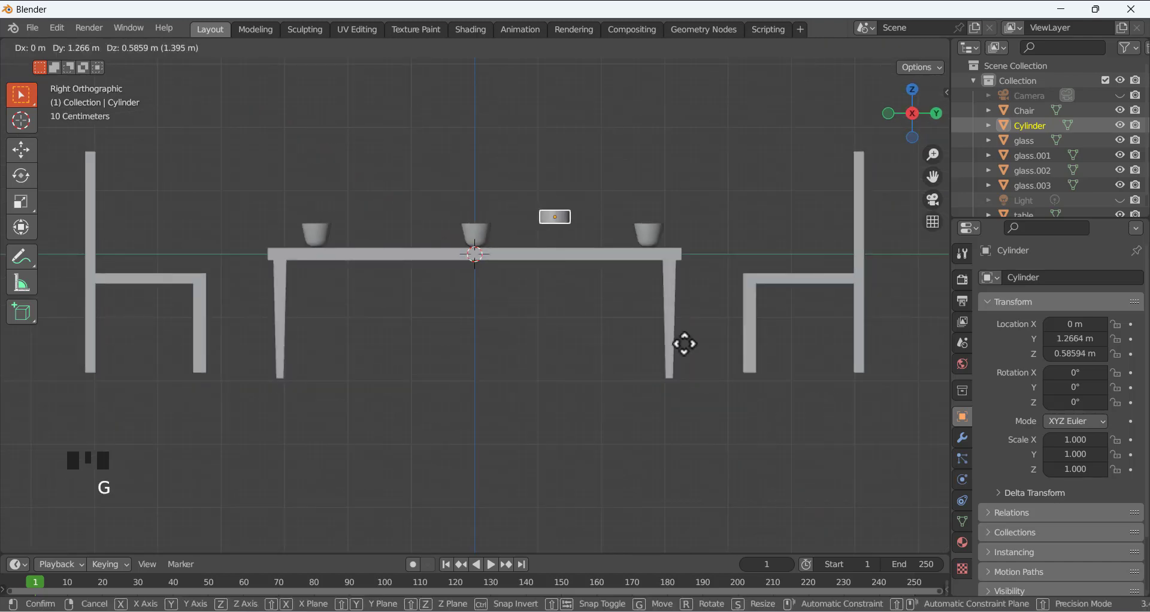
pyautogui.click(685, 342)
pyautogui.moveTo(667, 250); pyautogui.dragTo(586, 213, button='middle')
pyautogui.scroll(2, 564, 187)
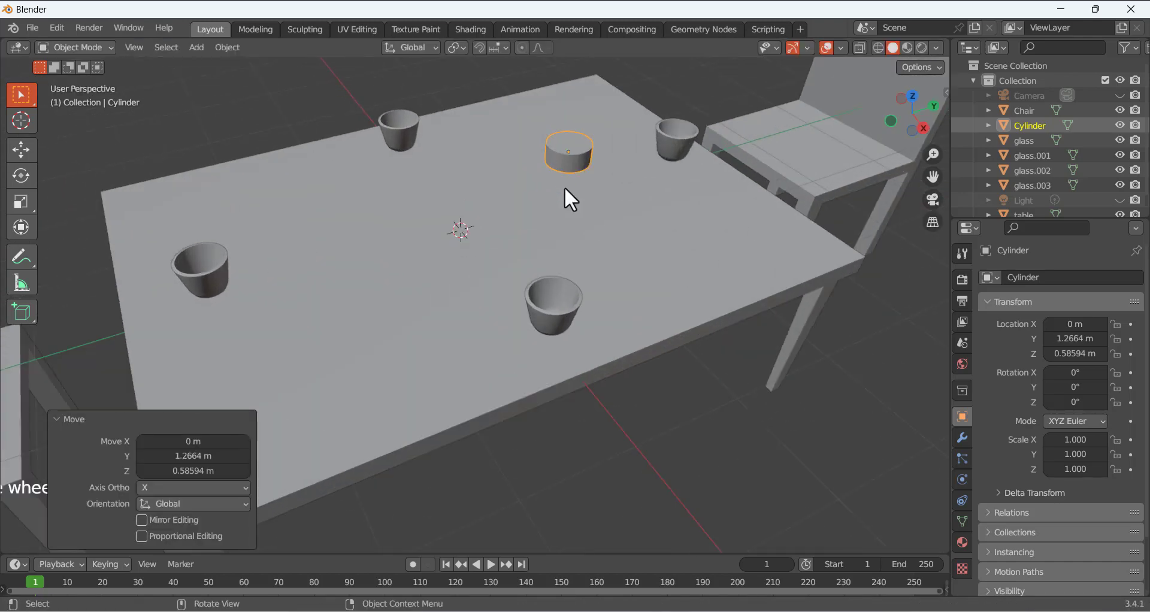
pyautogui.keyDown('shift'); pyautogui.moveTo(539, 246); pyautogui.dragTo(468, 299, button='middle'); pyautogui.keyUp('shift')
pyautogui.scroll(3, 506, 198)
pyautogui.scroll(-3, 495, 315)
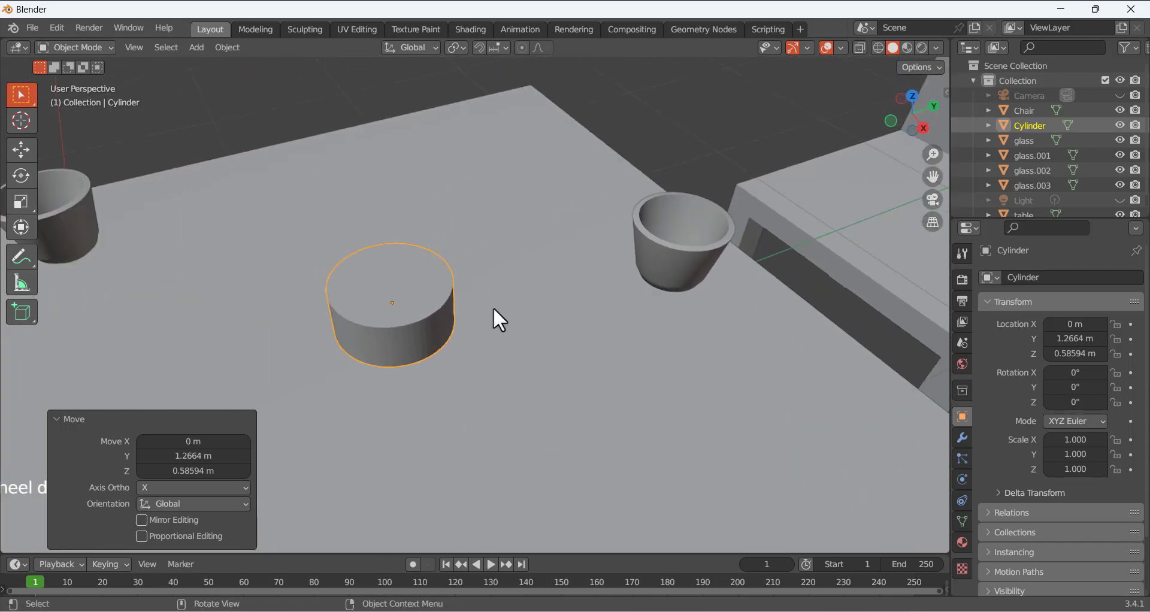
# Enter Edit Mode on the cylinder and delete its top face
pyautogui.press('Tab')
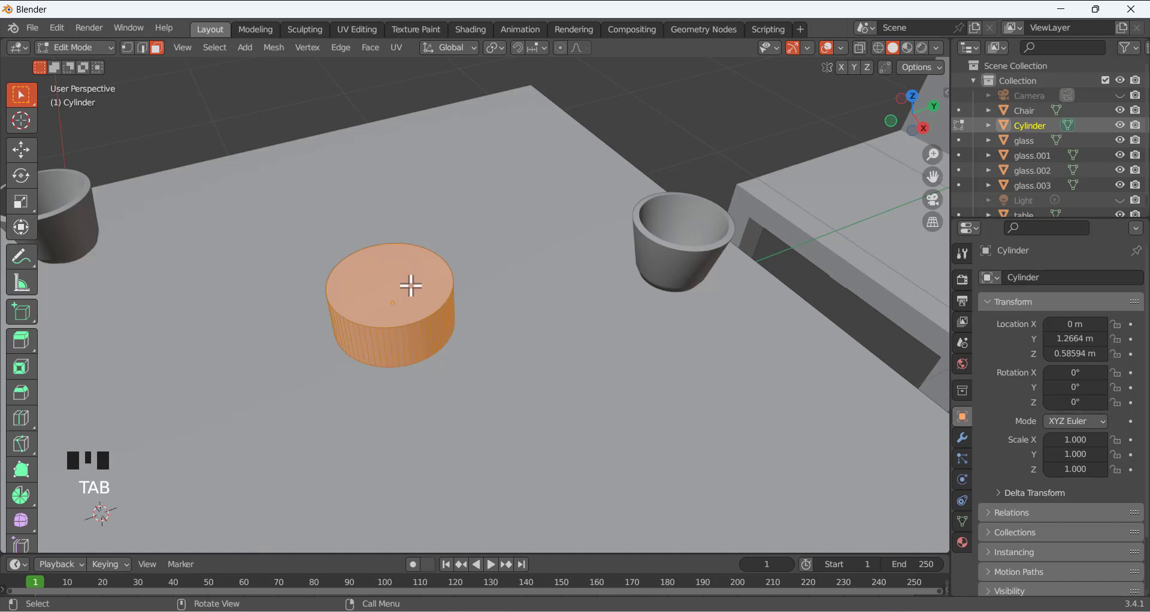
pyautogui.click(405, 276)
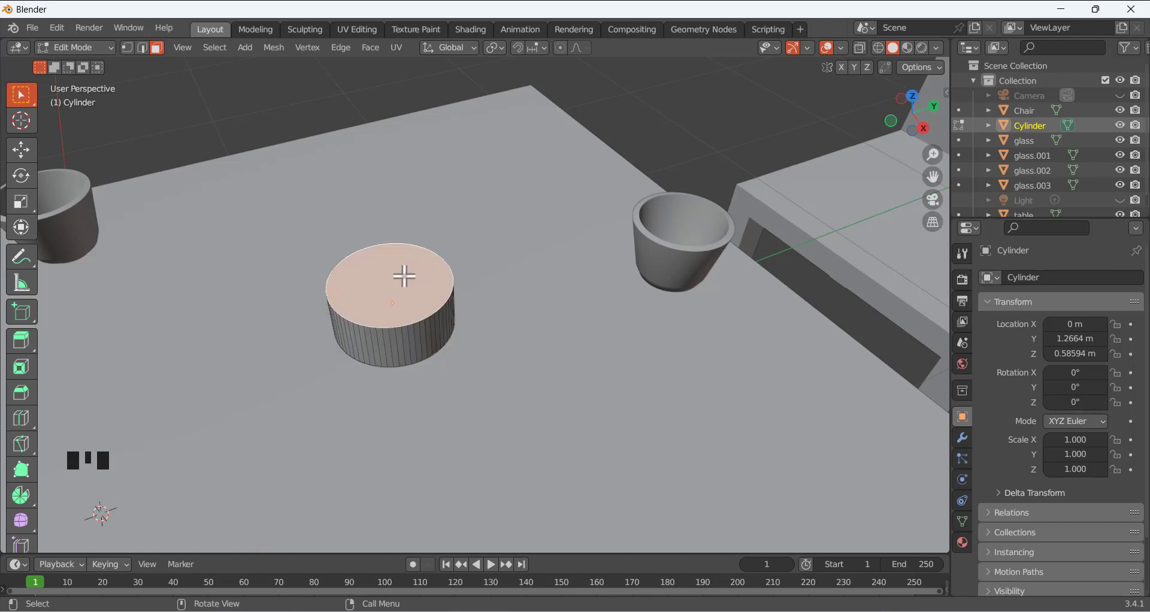
pyautogui.press('x')
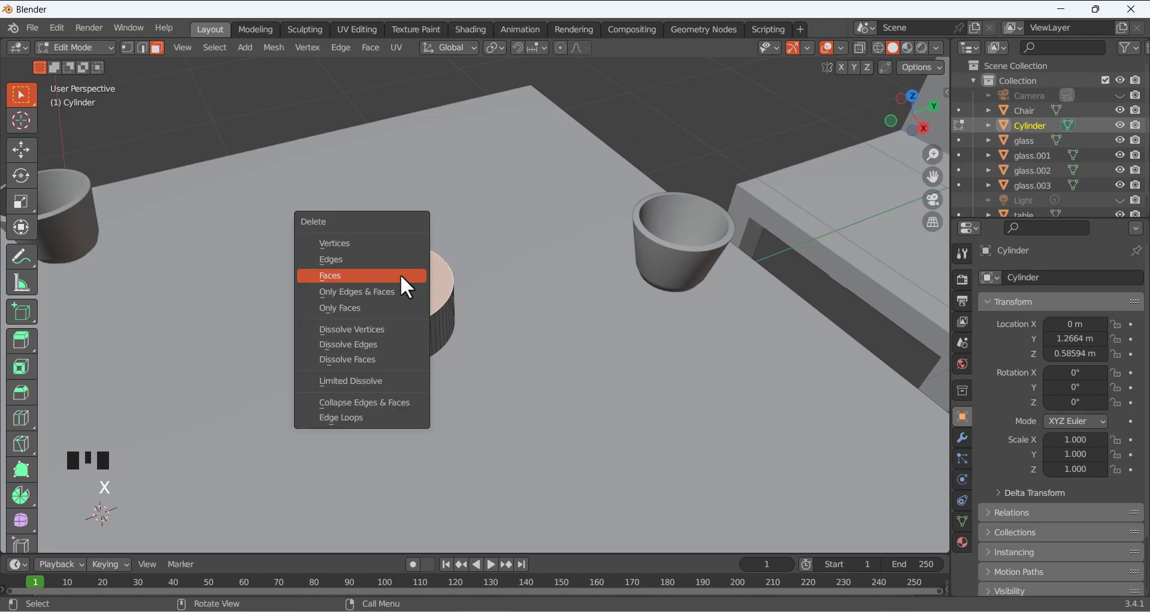
pyautogui.click(402, 274)
# Select the edge loop around the cylinder's open top in edge select mode and extrude it about 0.018 m upward along Z
pyautogui.moveTo(424, 232); pyautogui.dragTo(390, 256, button='middle')
pyautogui.scroll(4, 390, 257)
pyautogui.scroll(-2, 341, 214)
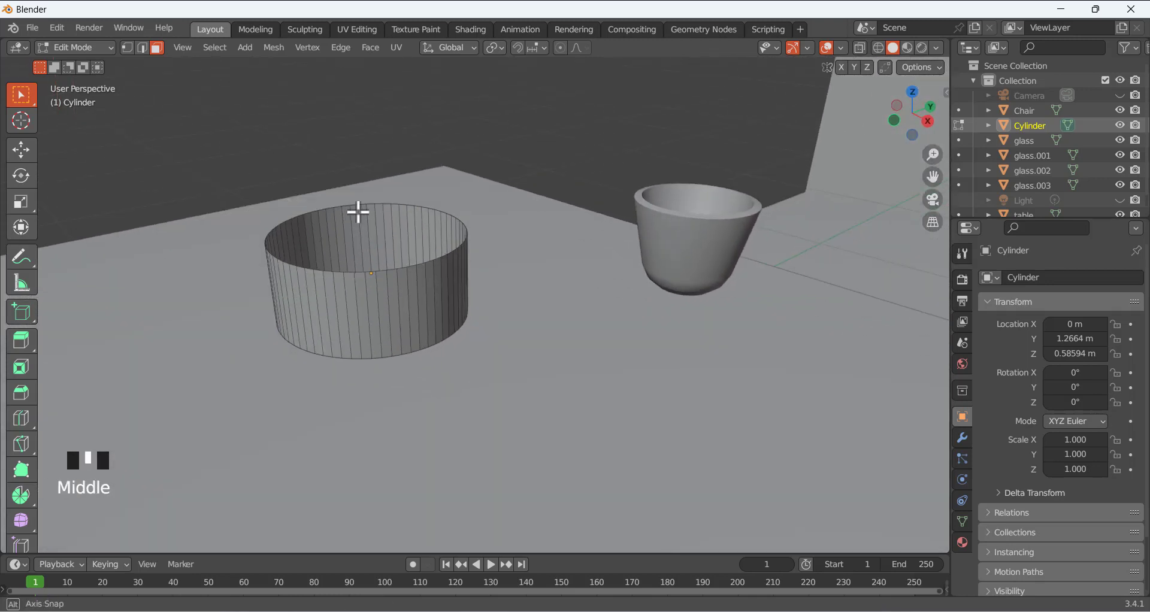
pyautogui.moveTo(357, 211); pyautogui.dragTo(343, 231, button='middle')
pyautogui.scroll(2, 342, 231)
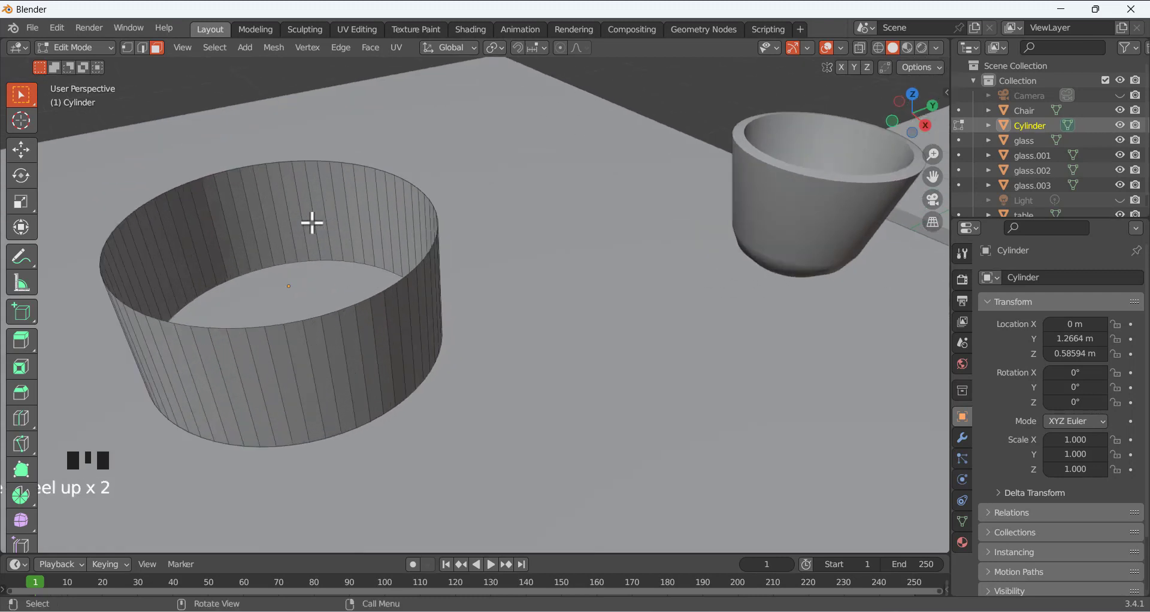
pyautogui.scroll(-2, 310, 222)
pyautogui.scroll(2, 311, 222)
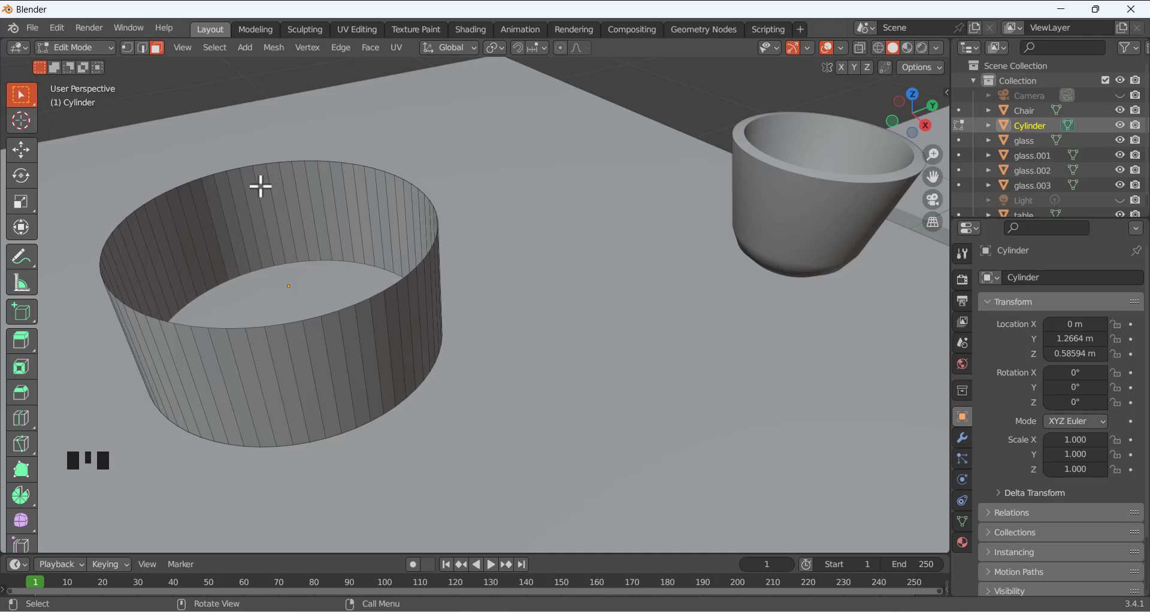
pyautogui.press('2')
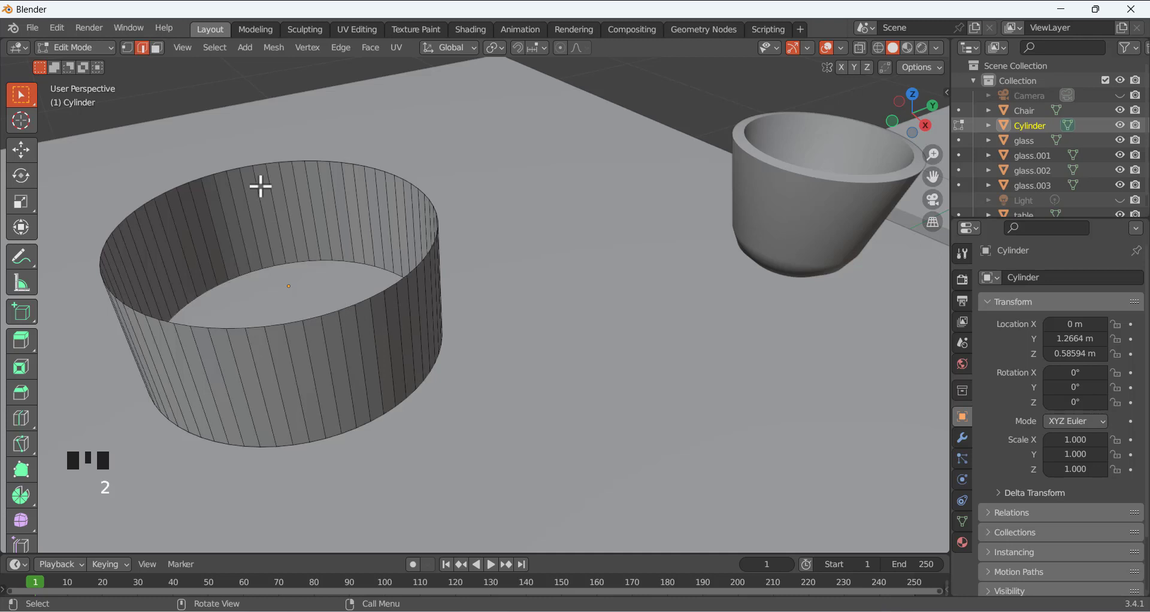
pyautogui.keyDown('alt'); pyautogui.click(295, 323); pyautogui.keyUp('alt')
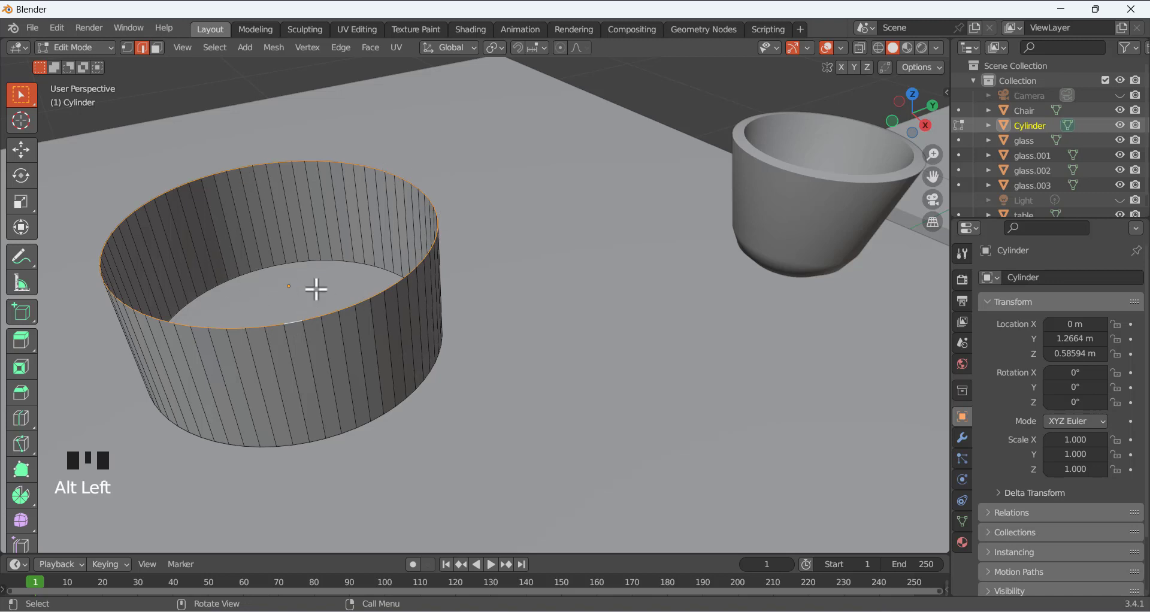
pyautogui.press('e')
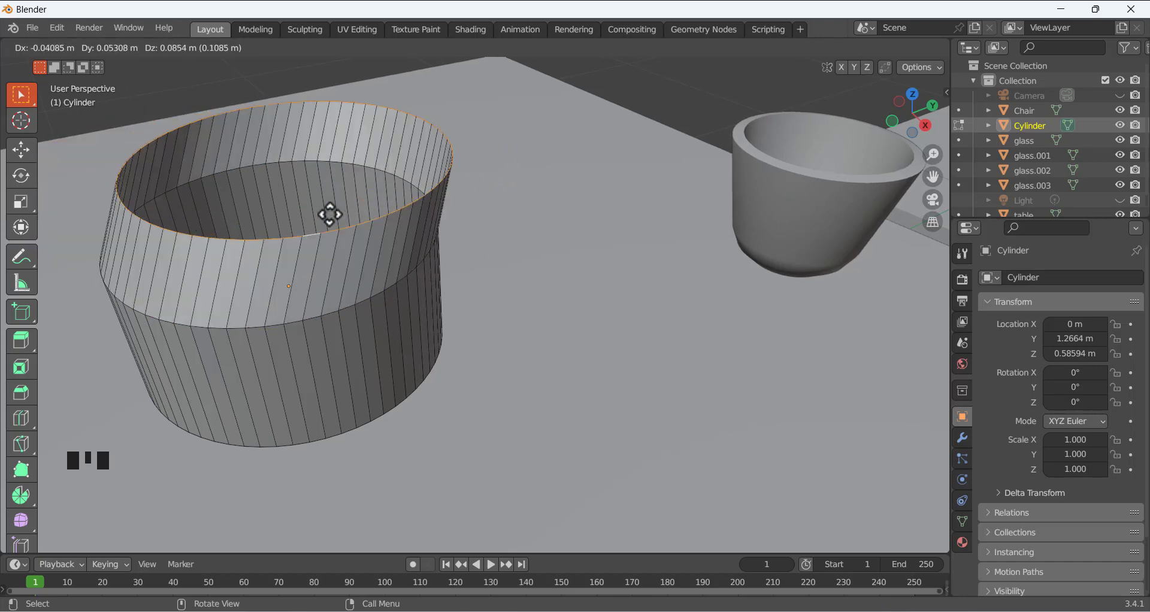
pyautogui.press('z')
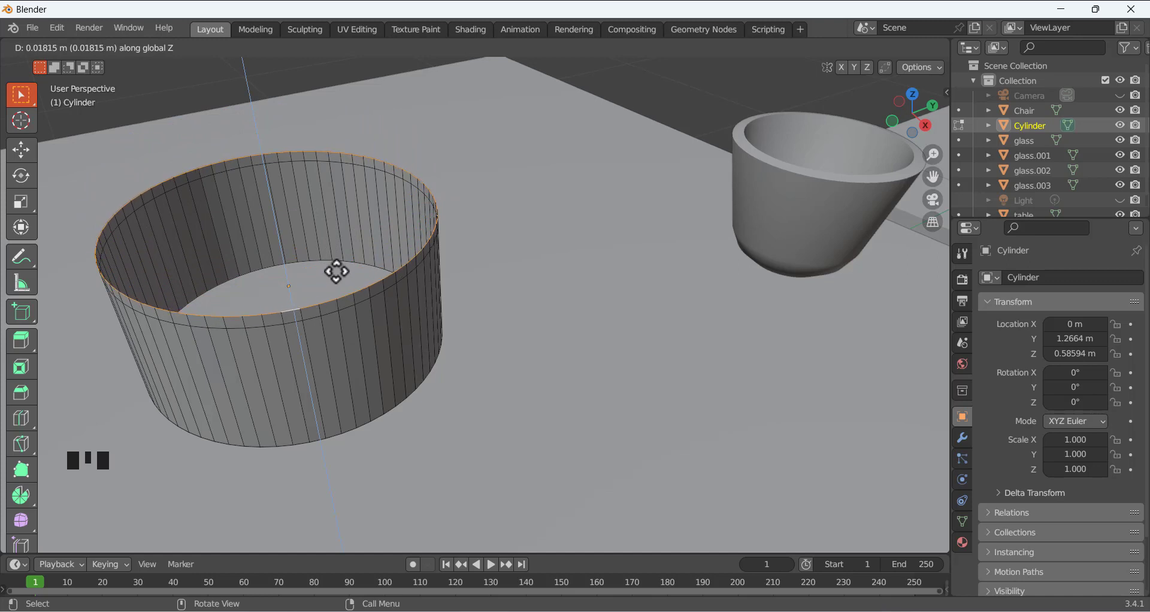
pyautogui.click(337, 272)
# Try a Z distance of 0.02815 m for the rim extrusion, and set it back to 0.01815 m
pyautogui.moveTo(304, 221); pyautogui.dragTo(321, 222, button='middle')
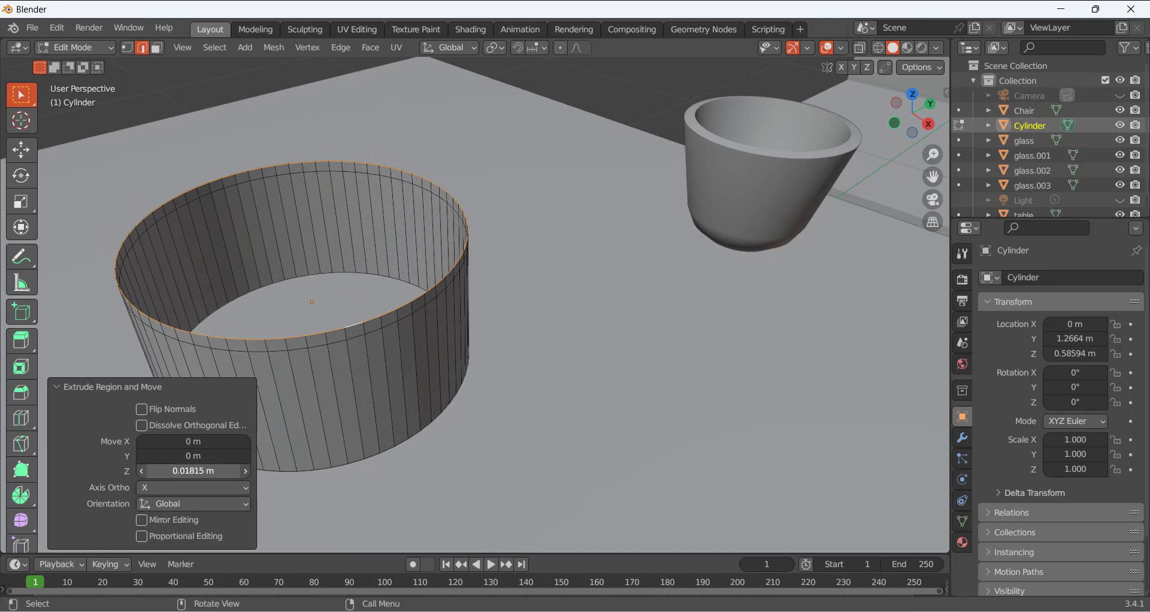
pyautogui.moveTo(193, 471)
pyautogui.mouseDown()
pyautogui.moveTo(227, 470)
pyautogui.moveTo(204, 471)
pyautogui.mouseUp()
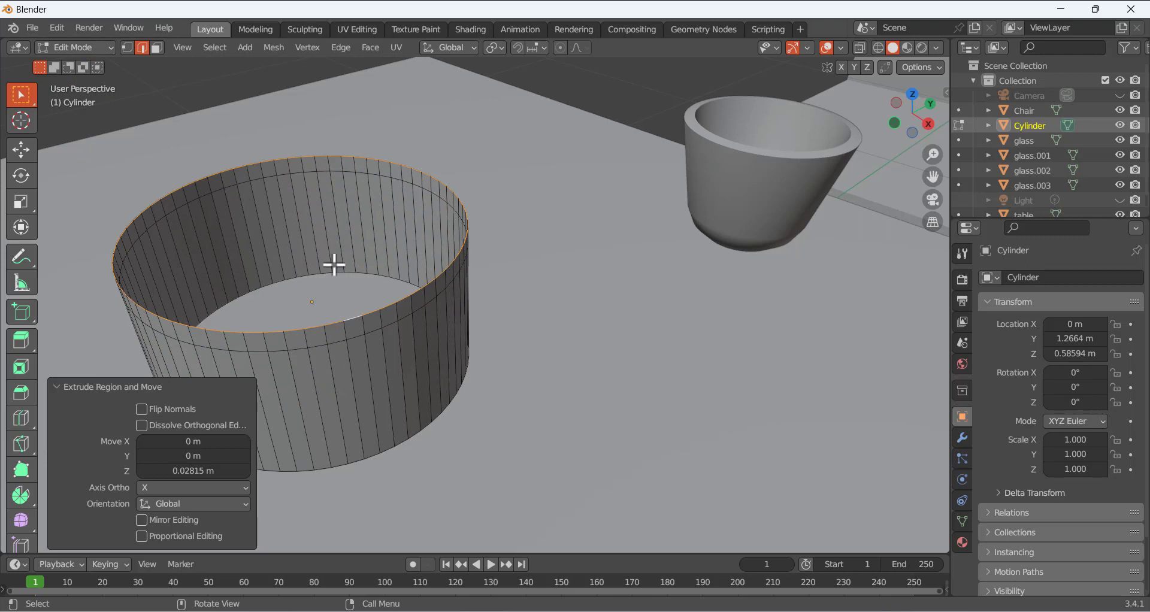
pyautogui.moveTo(334, 264); pyautogui.dragTo(325, 246, button='middle')
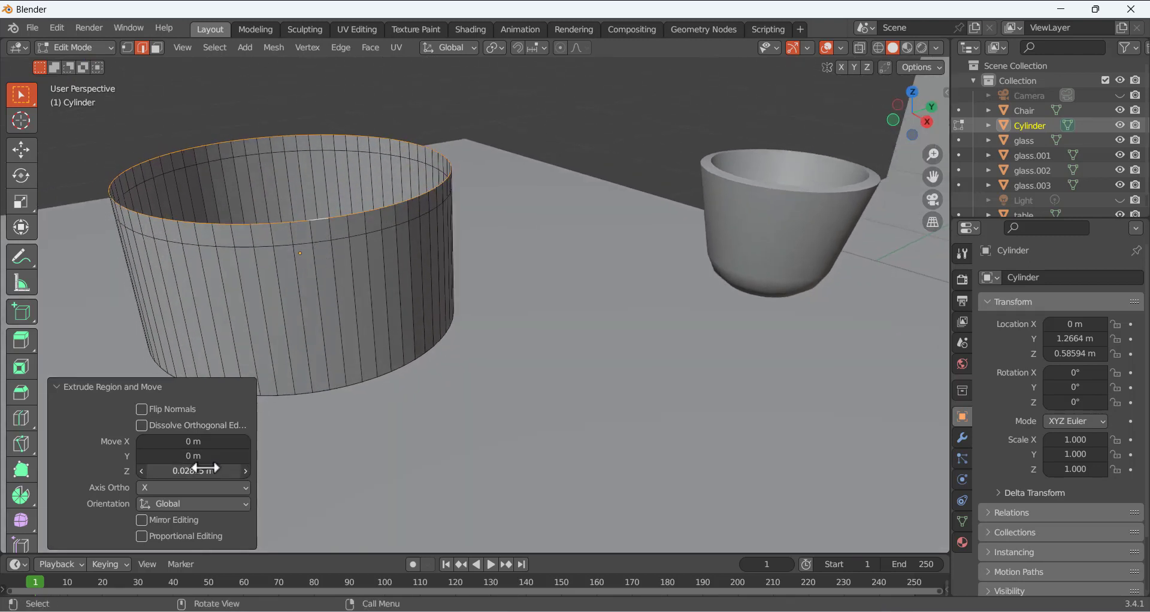
pyautogui.click(142, 471)
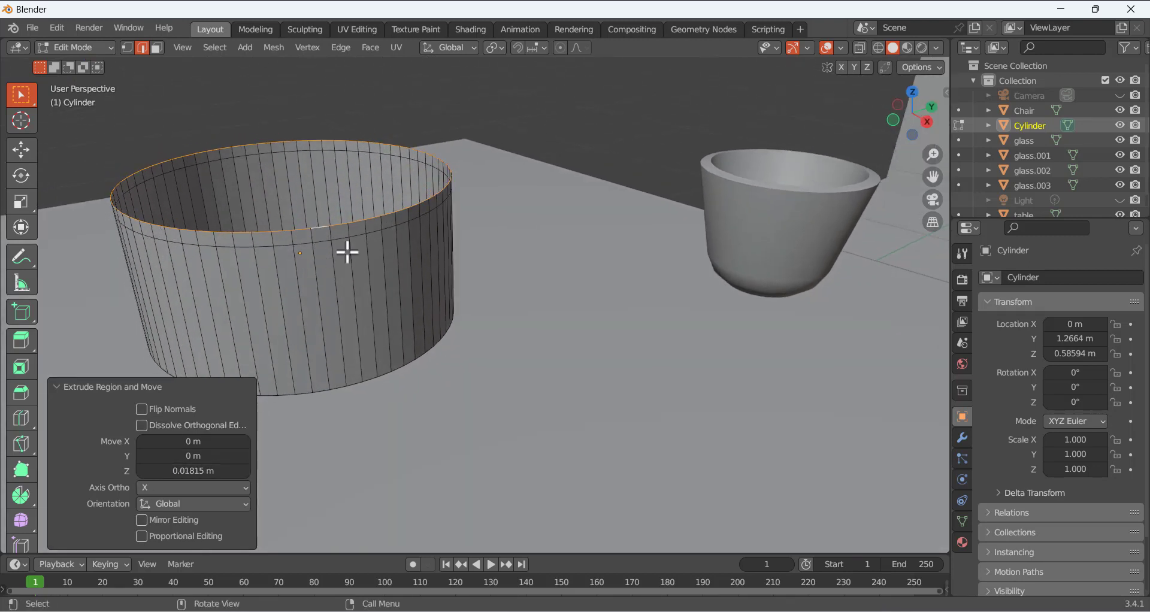
# Deselect the edge loop at the cylinder's rim
pyautogui.doubleClick(411, 122)
pyautogui.moveTo(308, 156); pyautogui.dragTo(339, 167, button='middle')
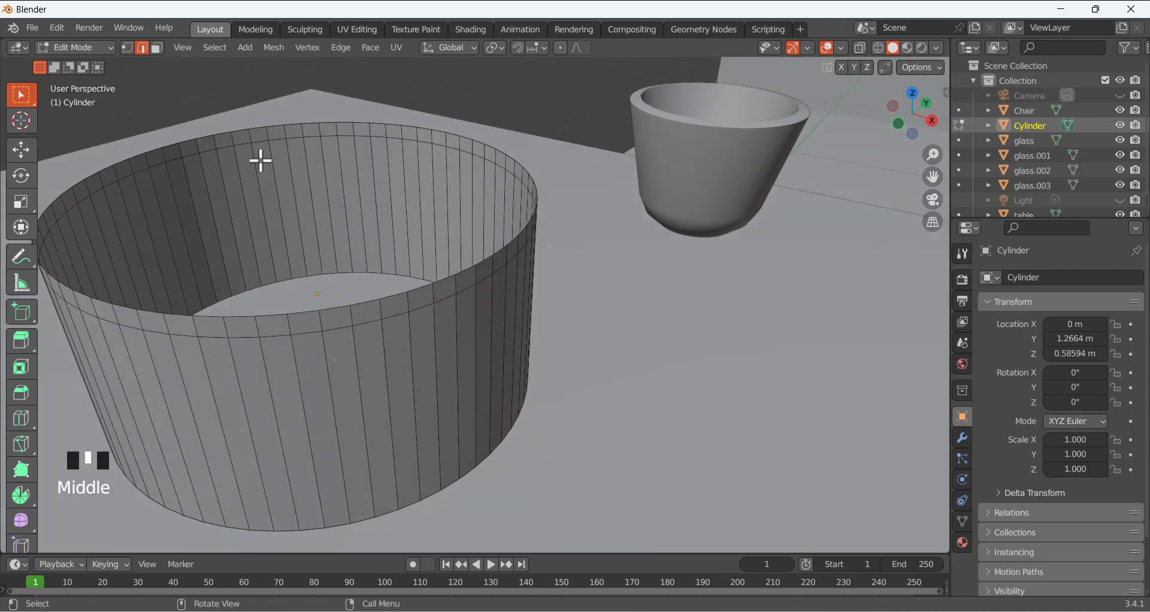
pyautogui.moveTo(226, 167)
pyautogui.mouseDown(button='middle')
pyautogui.moveTo(196, 175)
pyautogui.moveTo(209, 161)
pyautogui.mouseUp(button='middle')
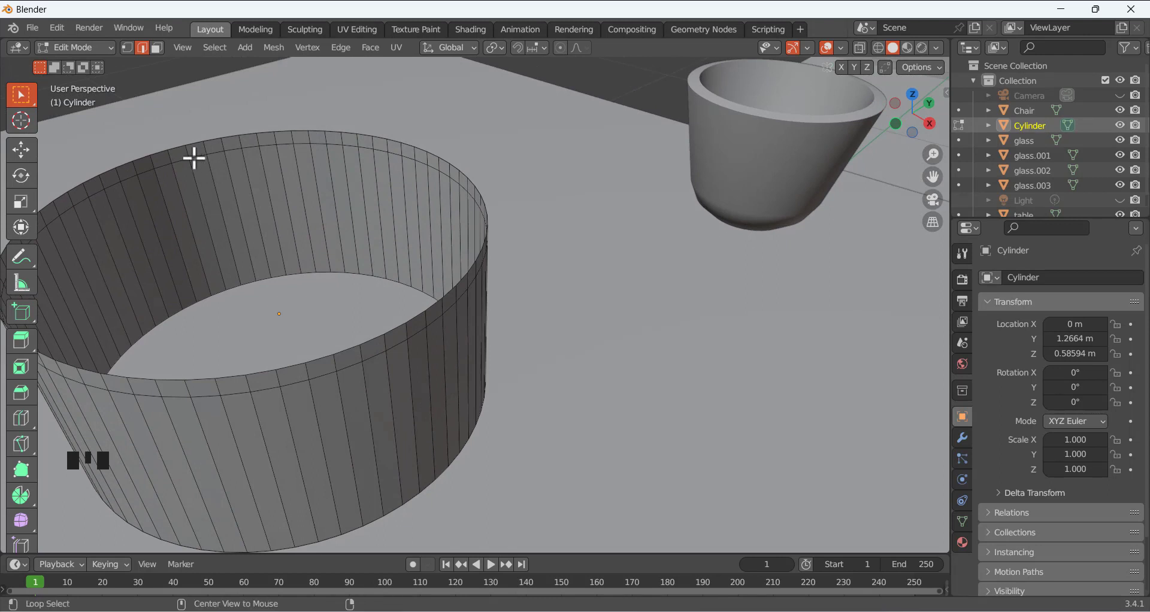
# Fill the edge loop just below the cylinder's rim with a face, deselect it and switch to vertex select mode
pyautogui.keyDown('alt'); pyautogui.click(195, 159); pyautogui.keyUp('alt')
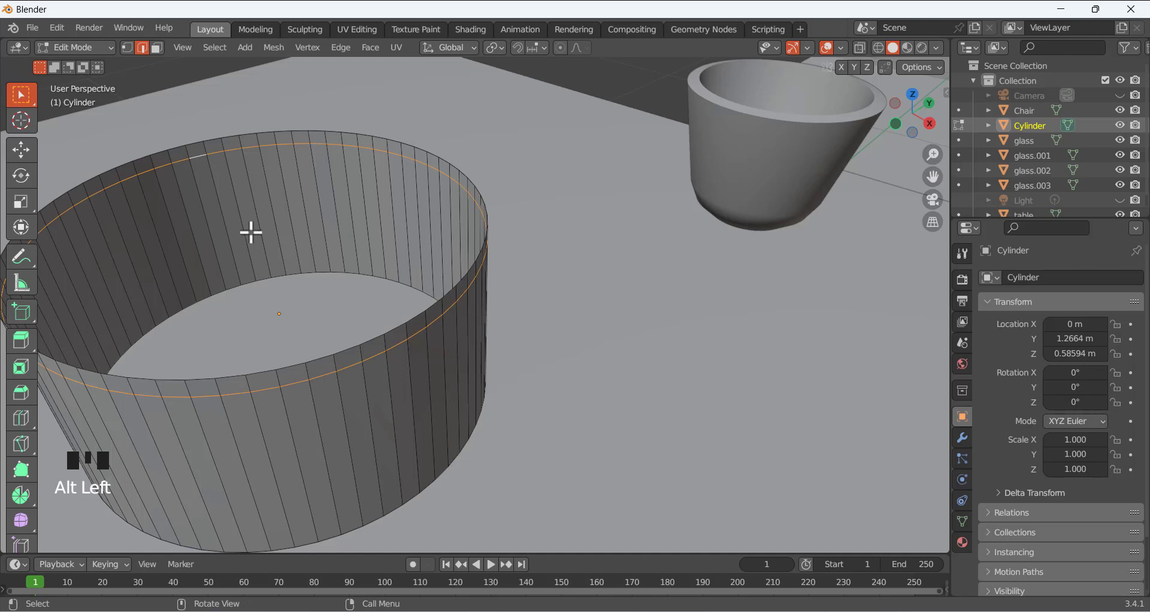
pyautogui.press('f')
pyautogui.scroll(-2, 259, 192)
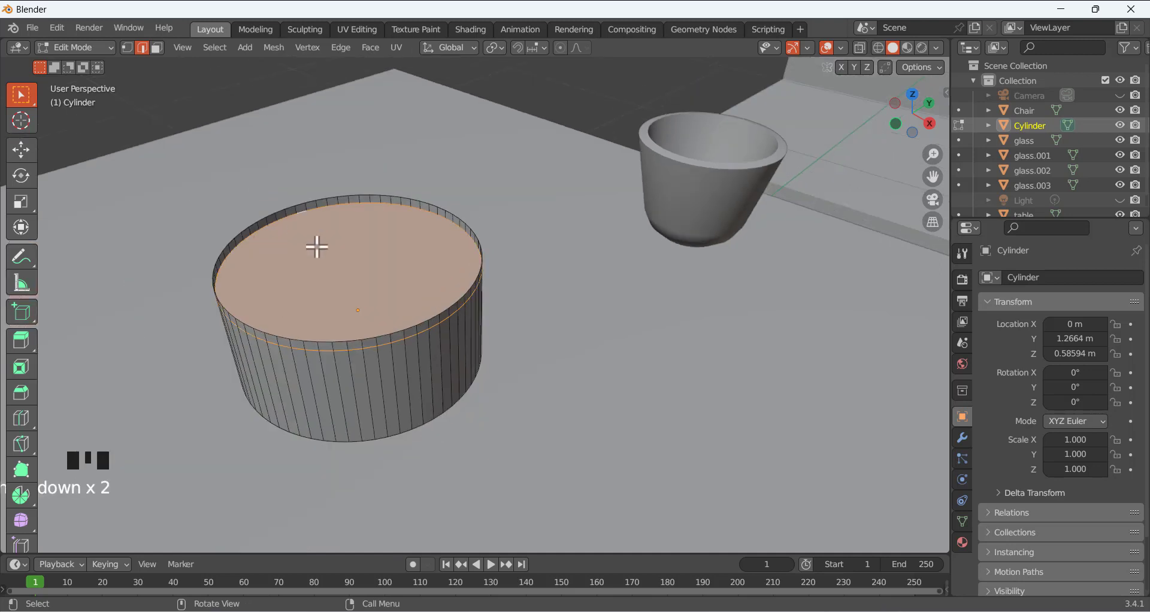
pyautogui.click(257, 85)
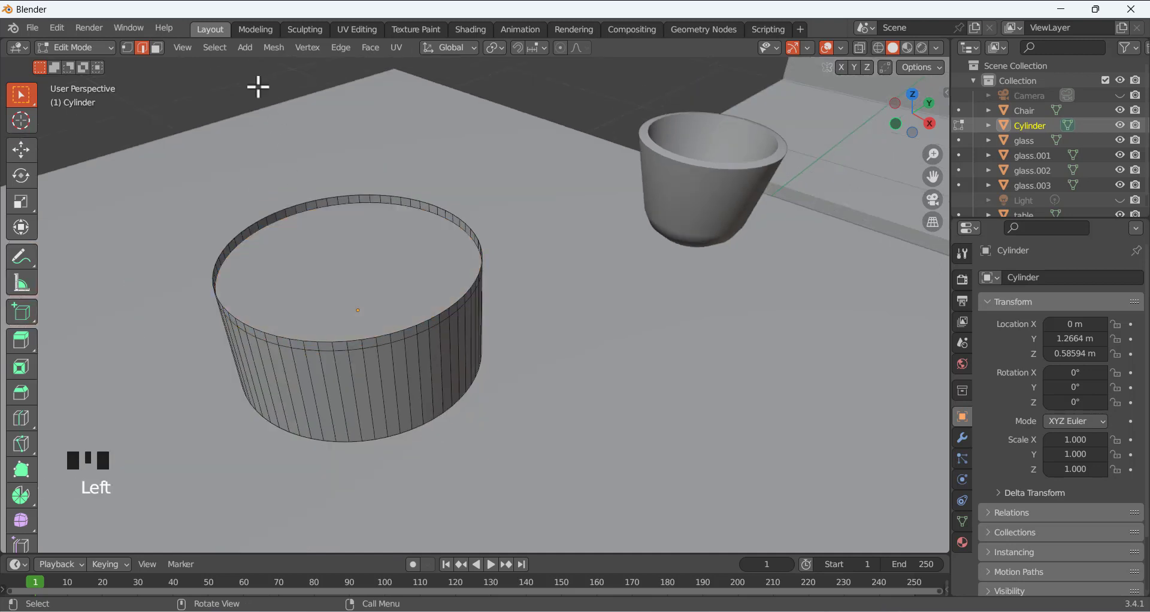
pyautogui.scroll(1, 357, 244)
pyautogui.moveTo(307, 205); pyautogui.dragTo(308, 211, button='middle')
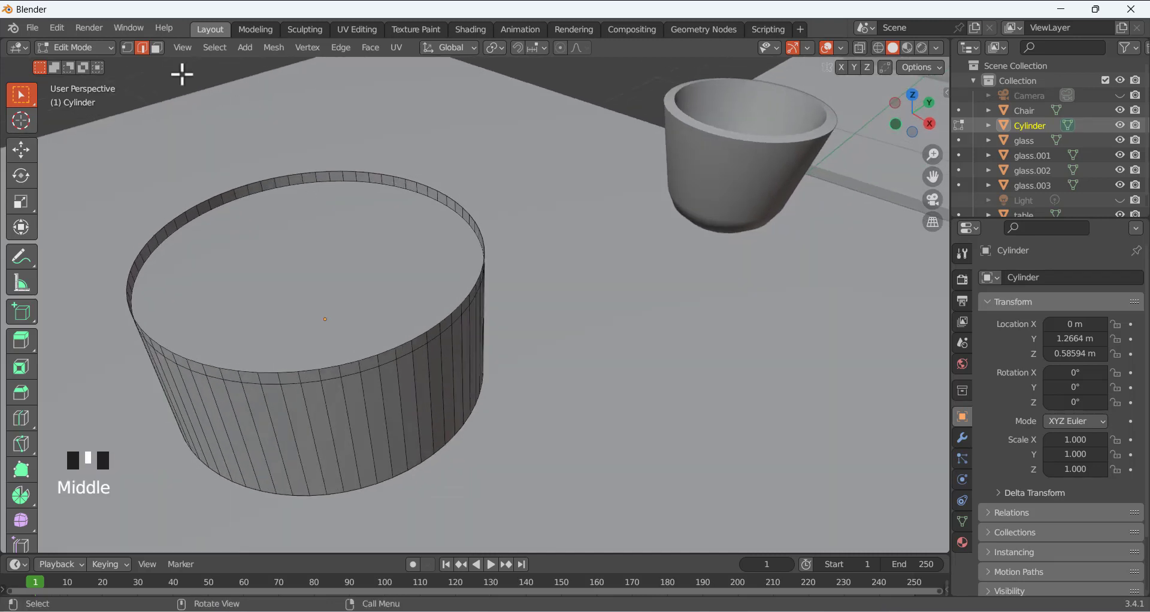
pyautogui.click(126, 48)
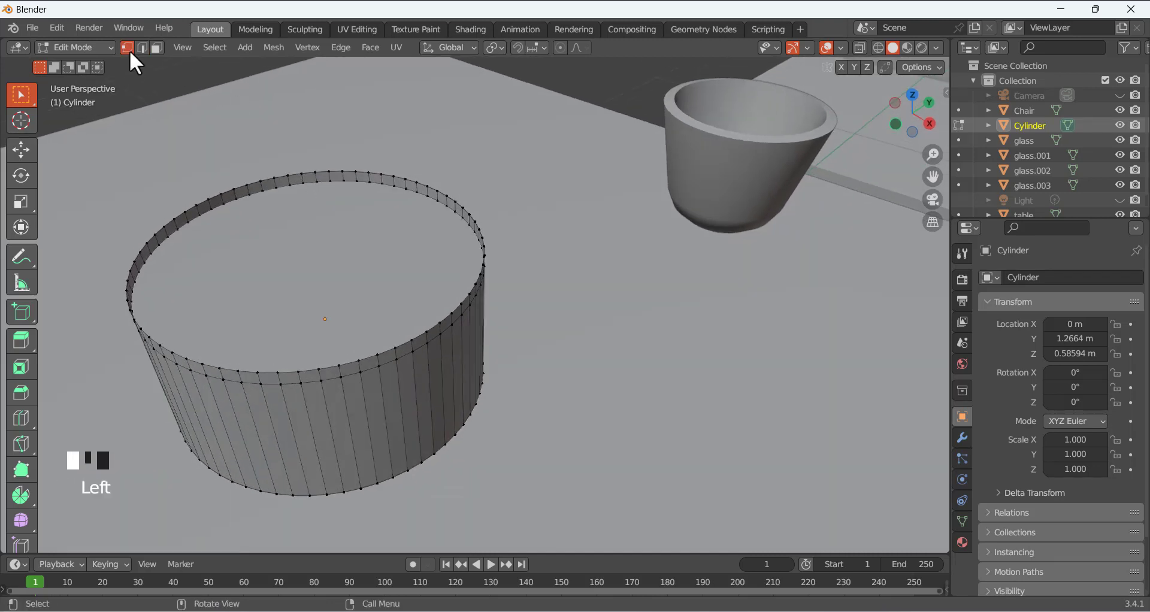
# Try to connect two opposite vertices of the cylinder's top from the top view
pyautogui.click(252, 196)
pyautogui.moveTo(300, 234); pyautogui.dragTo(282, 257, button='middle')
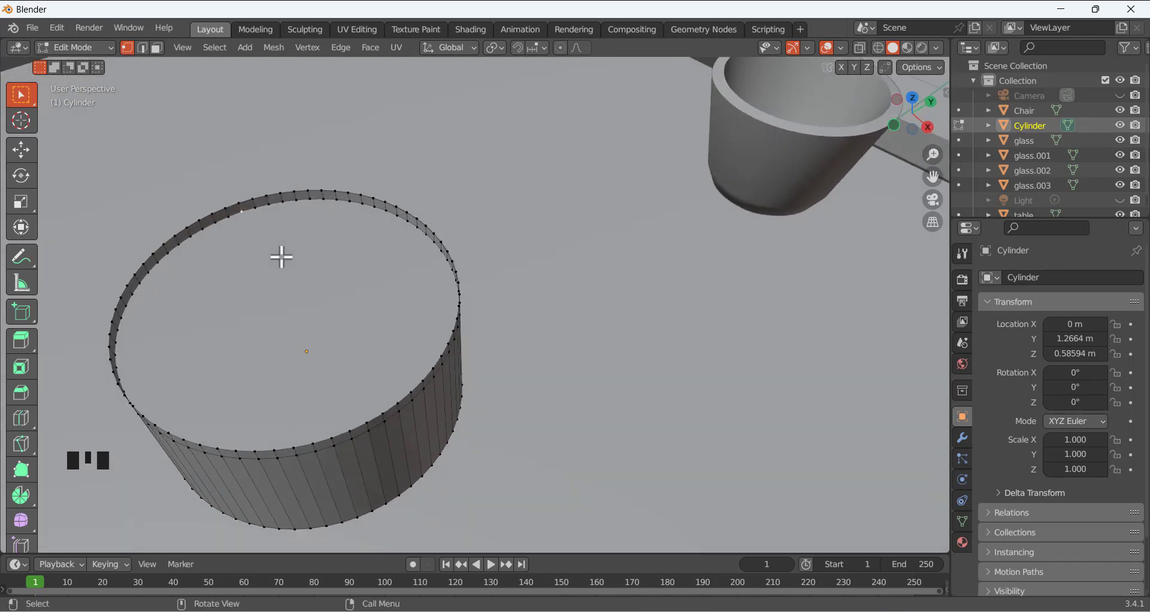
pyautogui.press('KP_7')
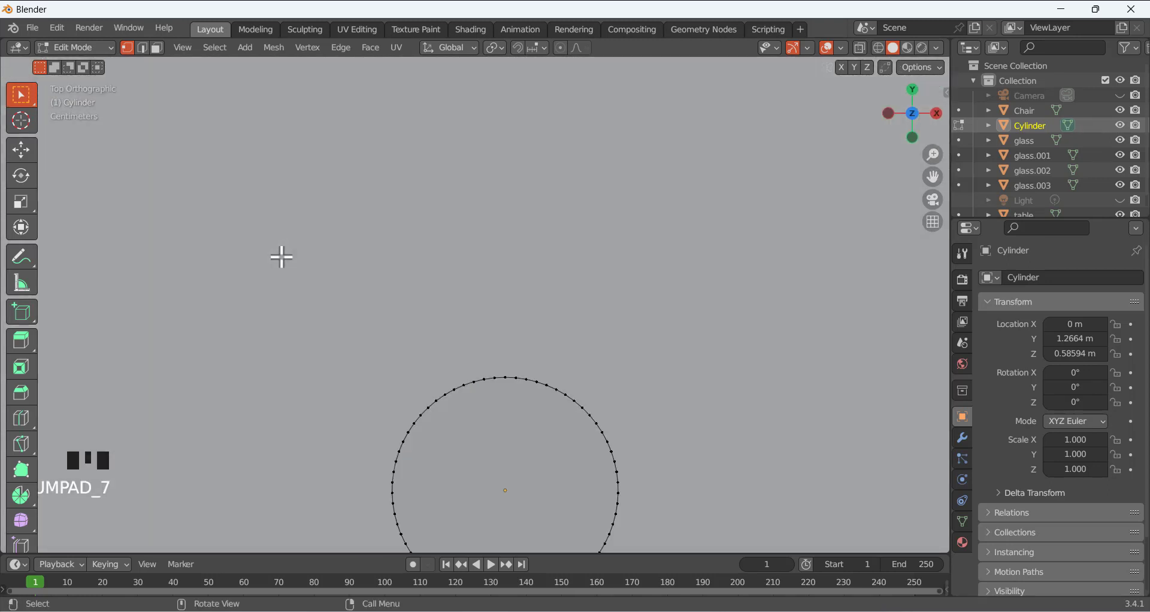
pyautogui.scroll(-4, 282, 257)
pyautogui.scroll(1, 507, 459)
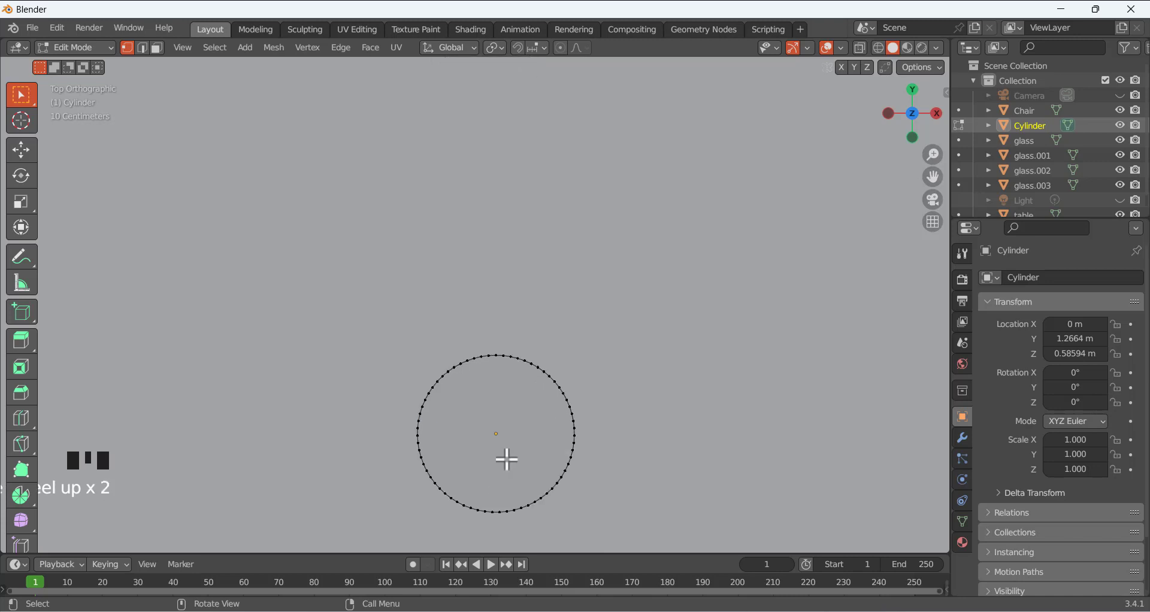
pyautogui.keyDown('shift'); pyautogui.moveTo(534, 463); pyautogui.dragTo(475, 325, button='middle'); pyautogui.keyUp('shift')
pyautogui.scroll(4, 465, 331)
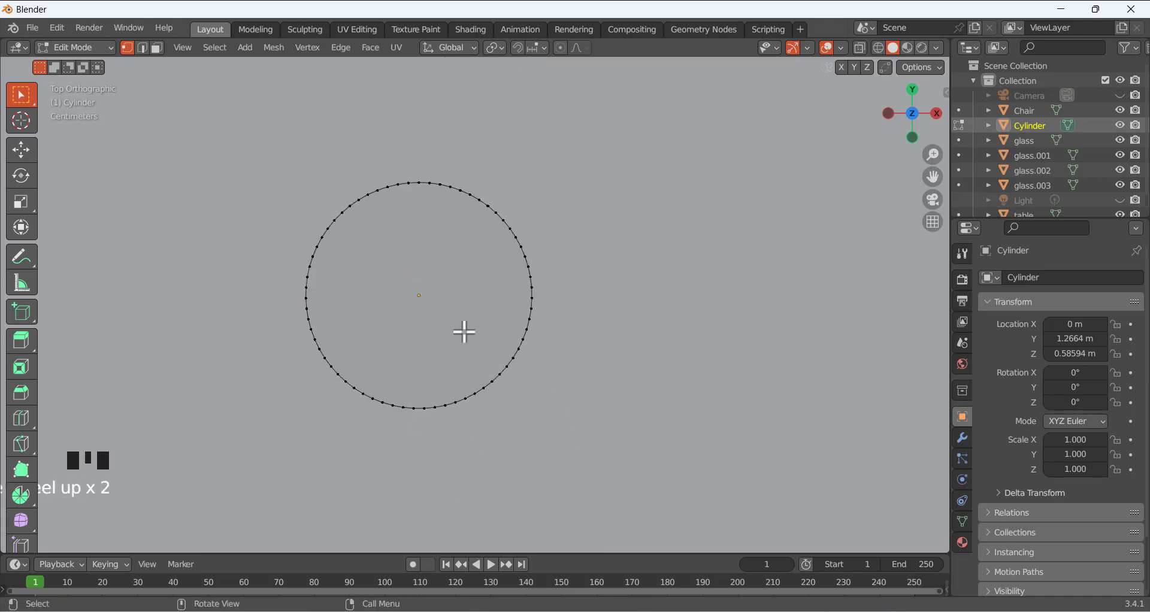
pyautogui.click(233, 295)
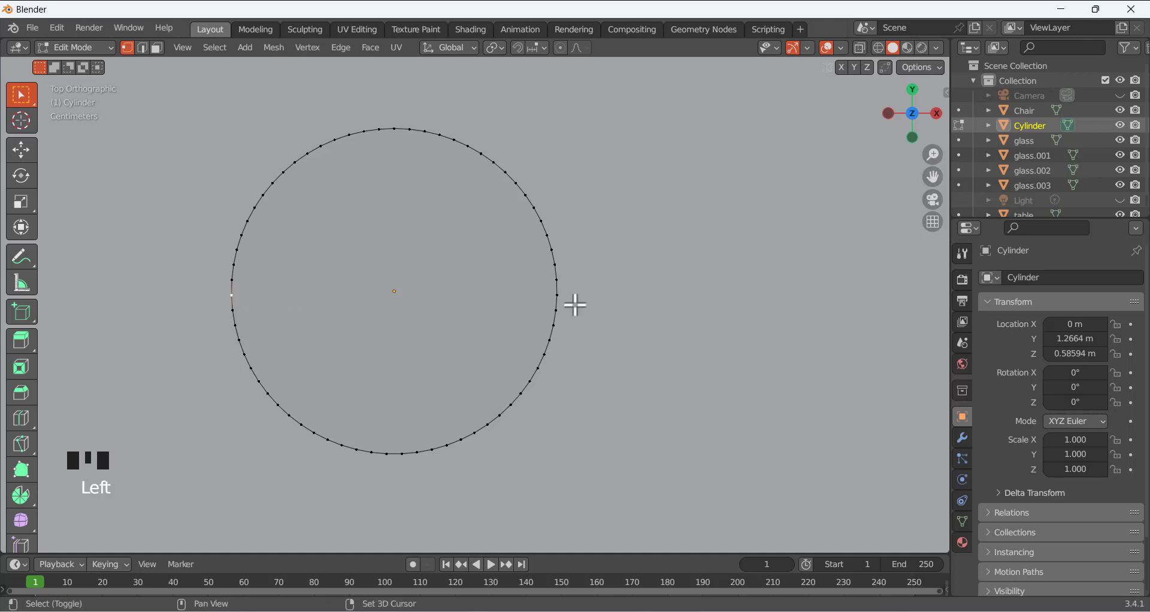
pyautogui.keyDown('shift'); pyautogui.click(557, 280); pyautogui.keyUp('shift')
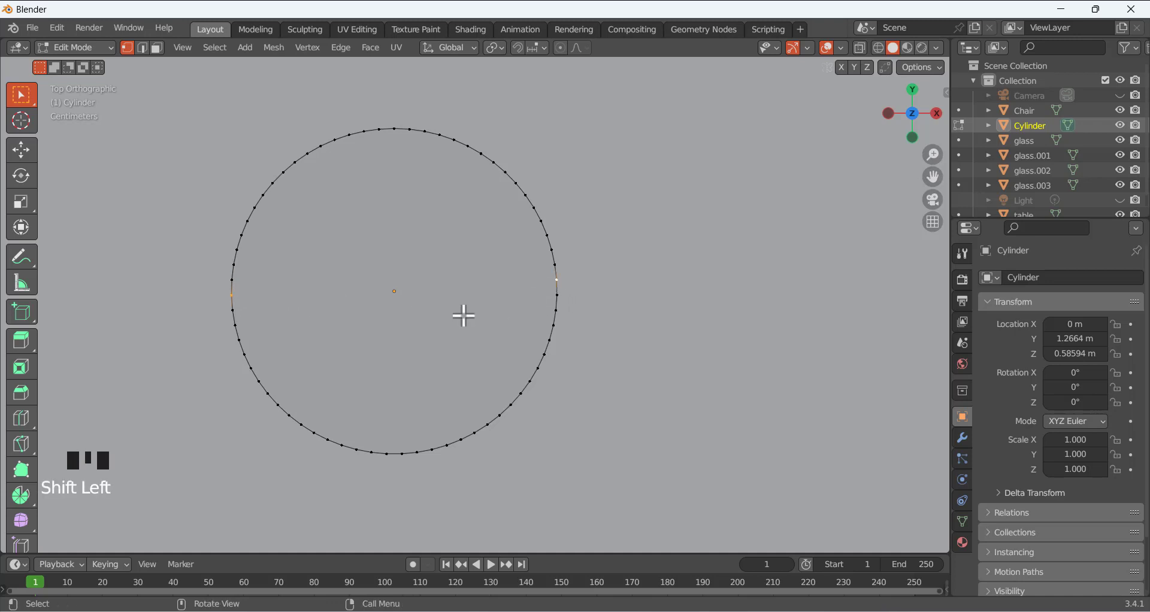
pyautogui.press('j')
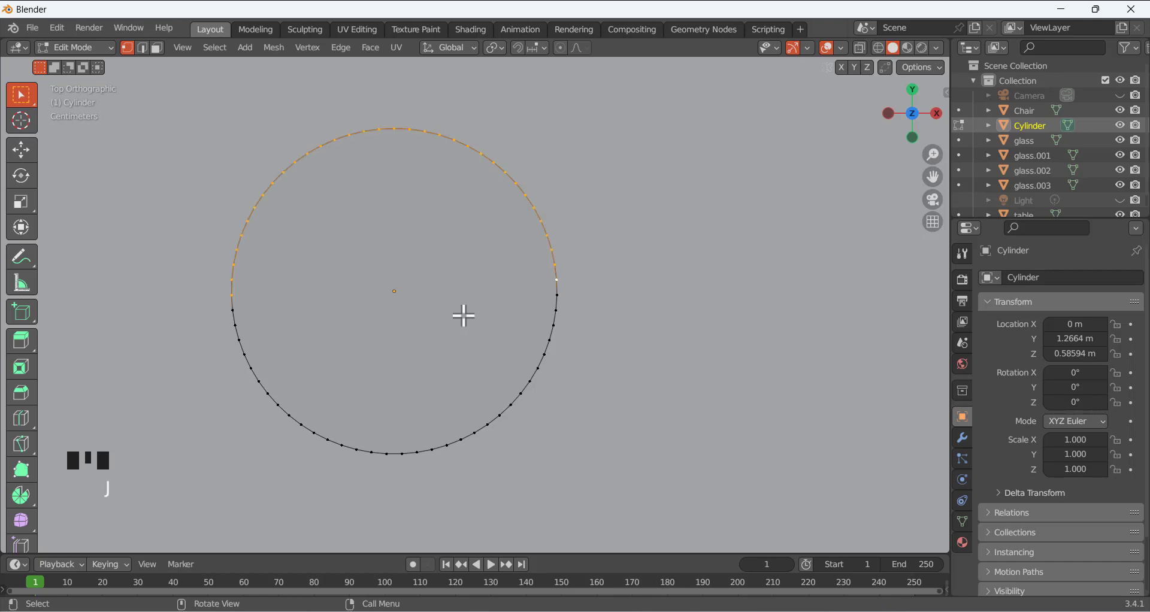
pyautogui.moveTo(462, 314); pyautogui.dragTo(330, 205, button='middle')
pyautogui.scroll(-3, 437, 162)
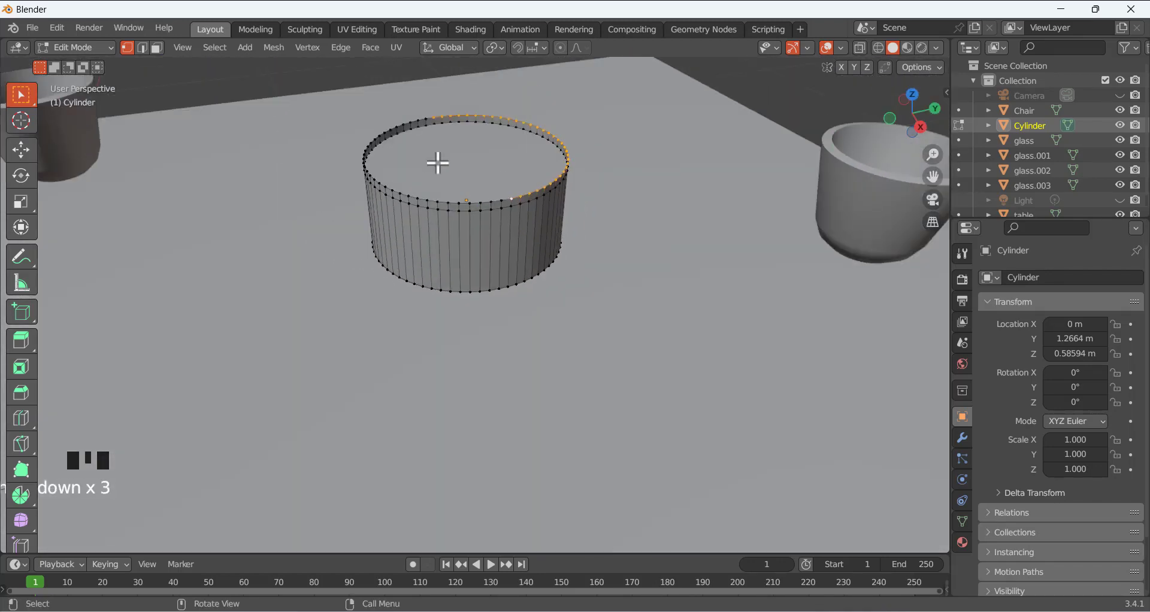
pyautogui.scroll(1, 457, 144)
pyautogui.moveTo(457, 144); pyautogui.dragTo(477, 115, button='middle')
pyautogui.moveTo(555, 82); pyautogui.dragTo(292, 128, button='middle')
pyautogui.scroll(1, 293, 129)
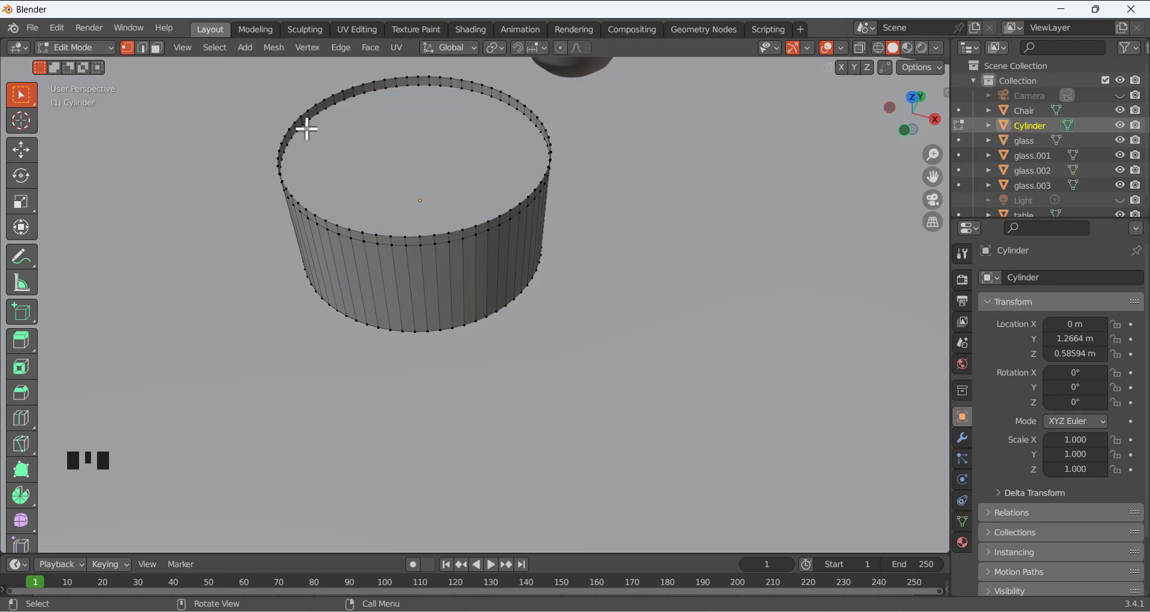
pyautogui.moveTo(415, 200); pyautogui.dragTo(376, 234, button='middle')
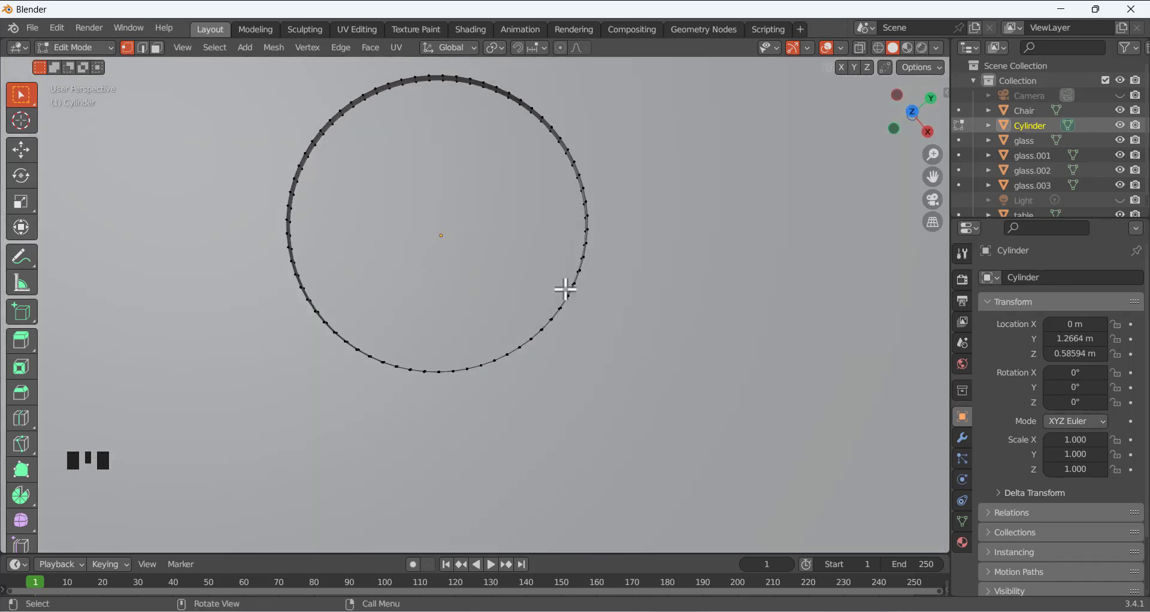
# Select two opposite vertices of the loop below the rim and connect them with an edge across the filled face
pyautogui.click(324, 133)
pyautogui.moveTo(323, 133); pyautogui.dragTo(341, 95, button='middle')
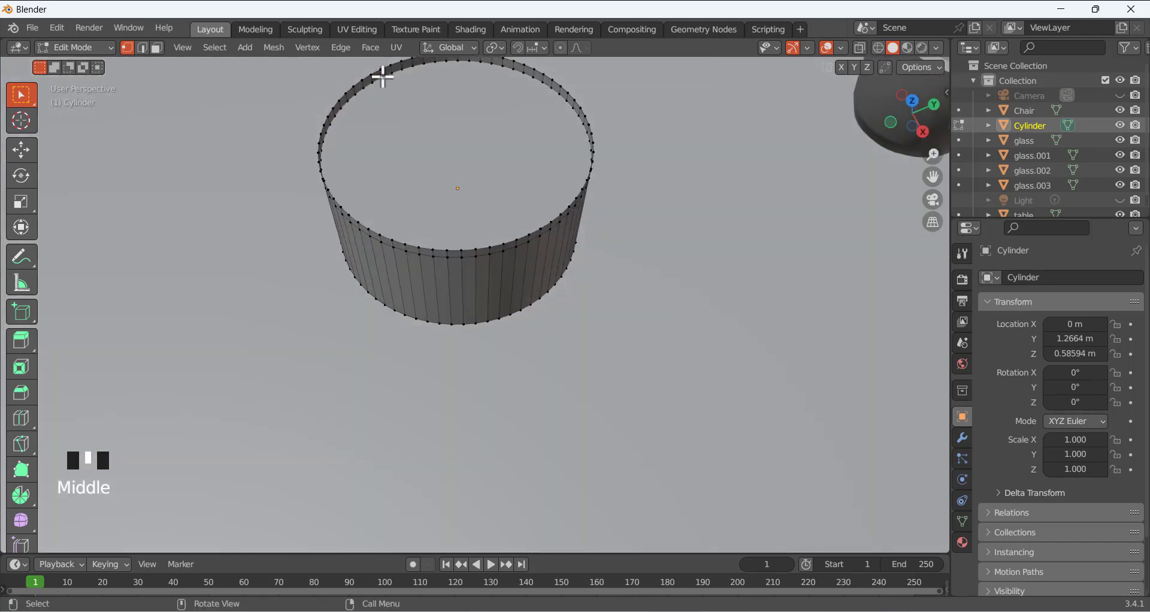
pyautogui.moveTo(375, 159); pyautogui.dragTo(654, 137, button='middle')
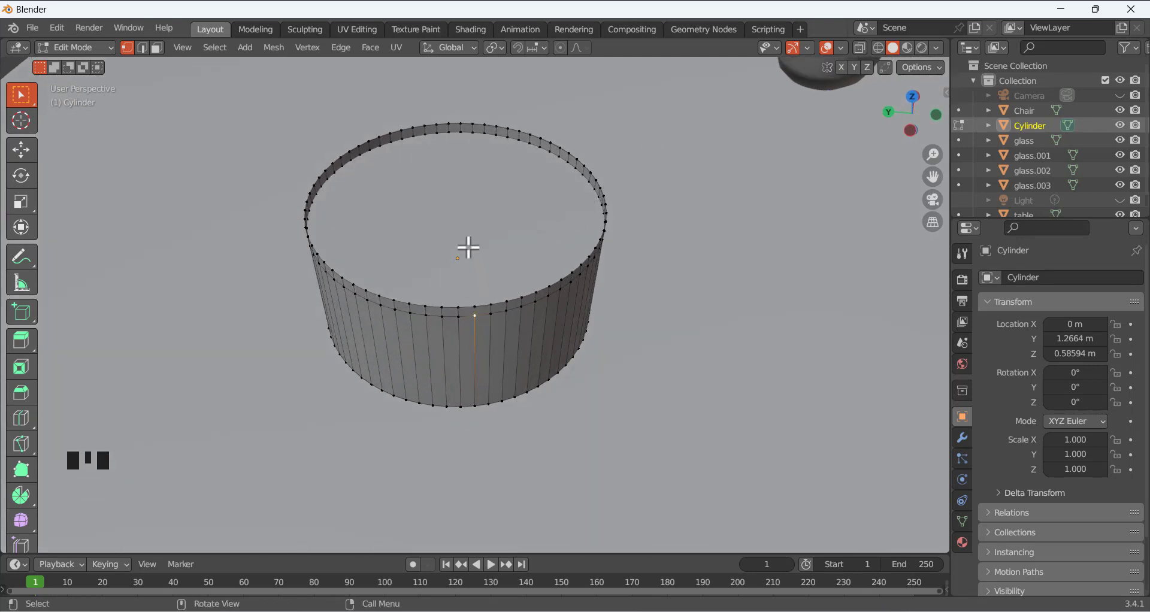
pyautogui.keyDown('shift'); pyautogui.click(449, 132); pyautogui.keyUp('shift')
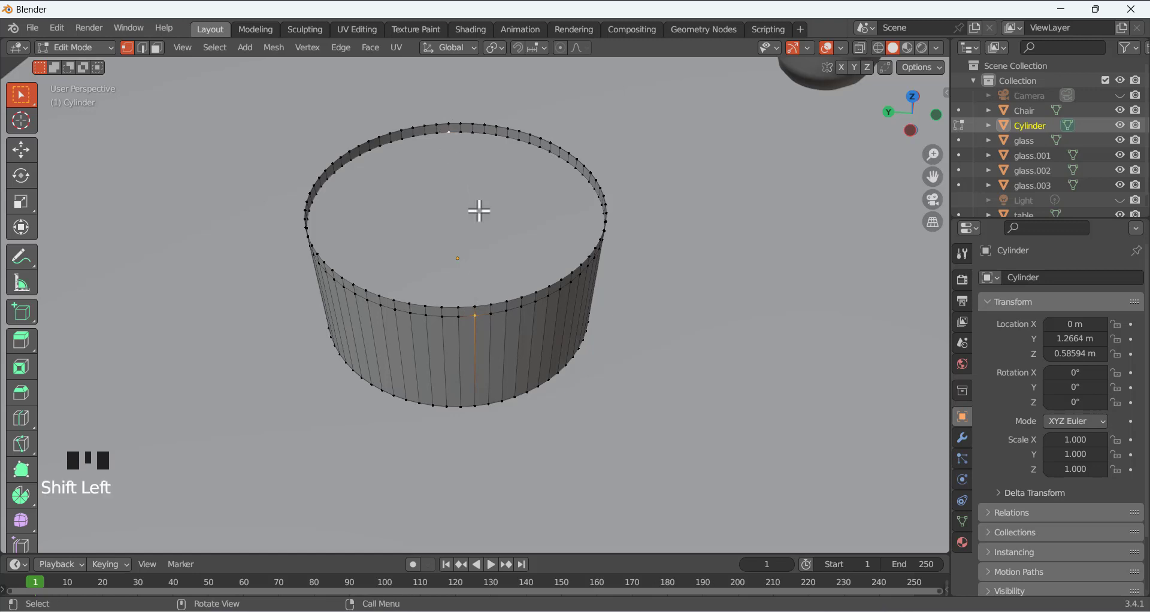
pyautogui.press('j')
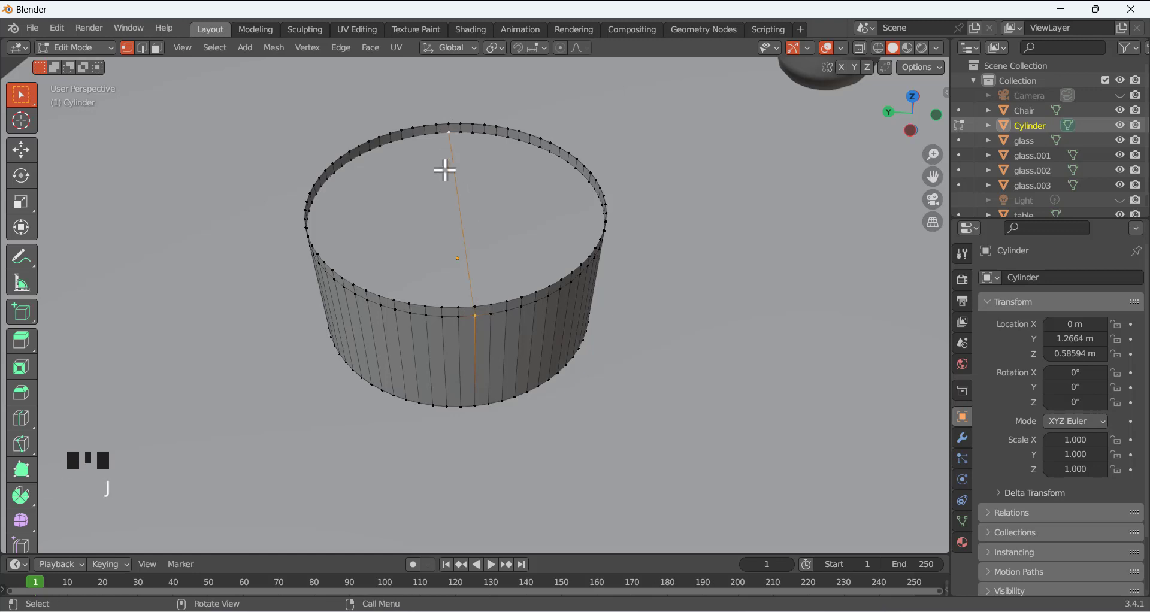
# Switch to face select mode and delete the half of the split top face on the positive Y side
pyautogui.moveTo(506, 246); pyautogui.dragTo(312, 272, button='middle')
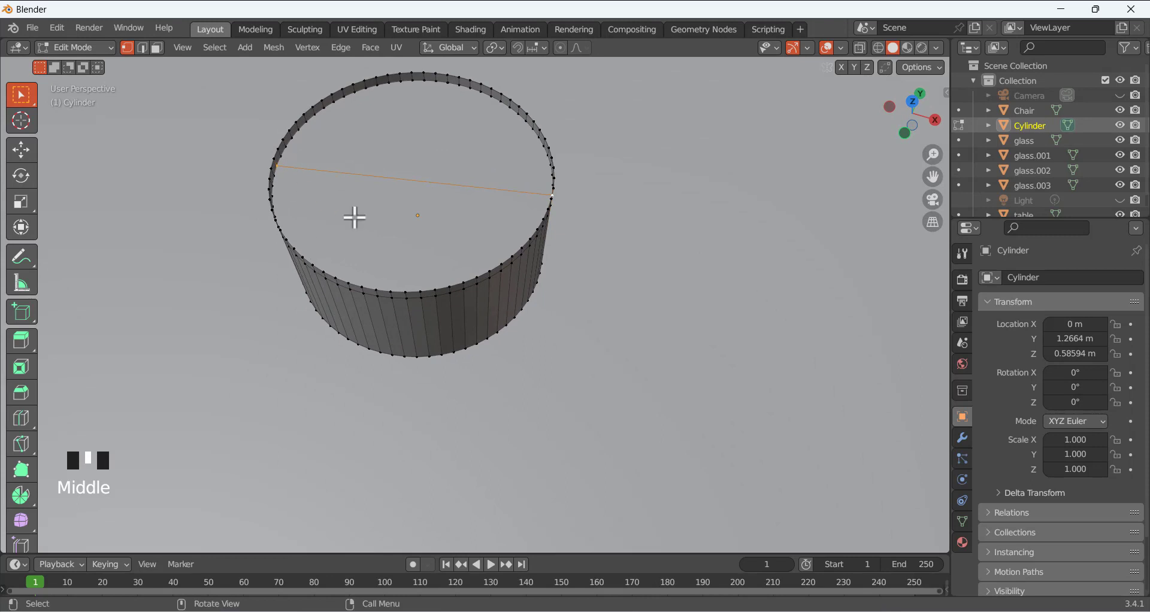
pyautogui.press('3')
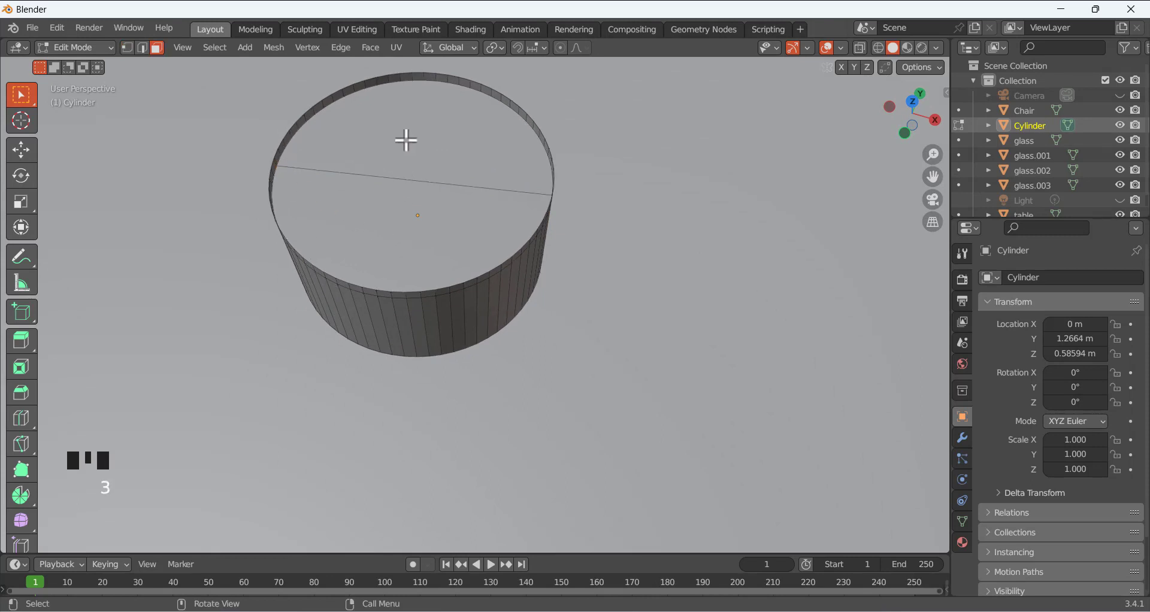
pyautogui.click(406, 138)
pyautogui.click(382, 228)
pyautogui.moveTo(447, 192); pyautogui.dragTo(366, 152, button='middle')
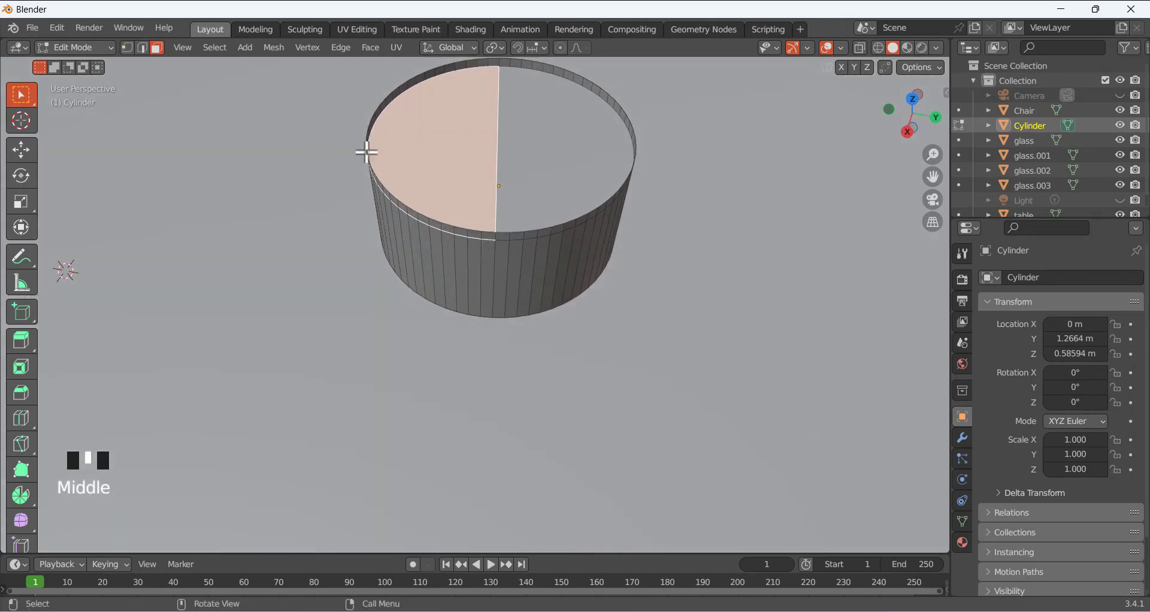
pyautogui.click(542, 167)
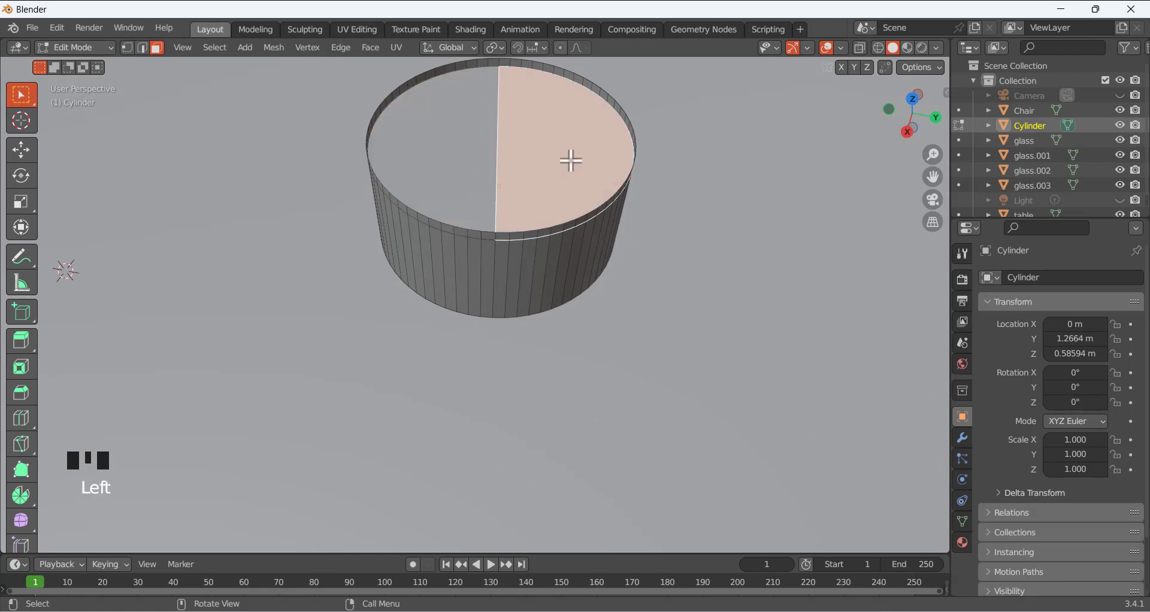
pyautogui.scroll(-10, 534, 200)
pyautogui.moveTo(533, 216); pyautogui.dragTo(486, 251, button='middle')
pyautogui.scroll(9, 485, 250)
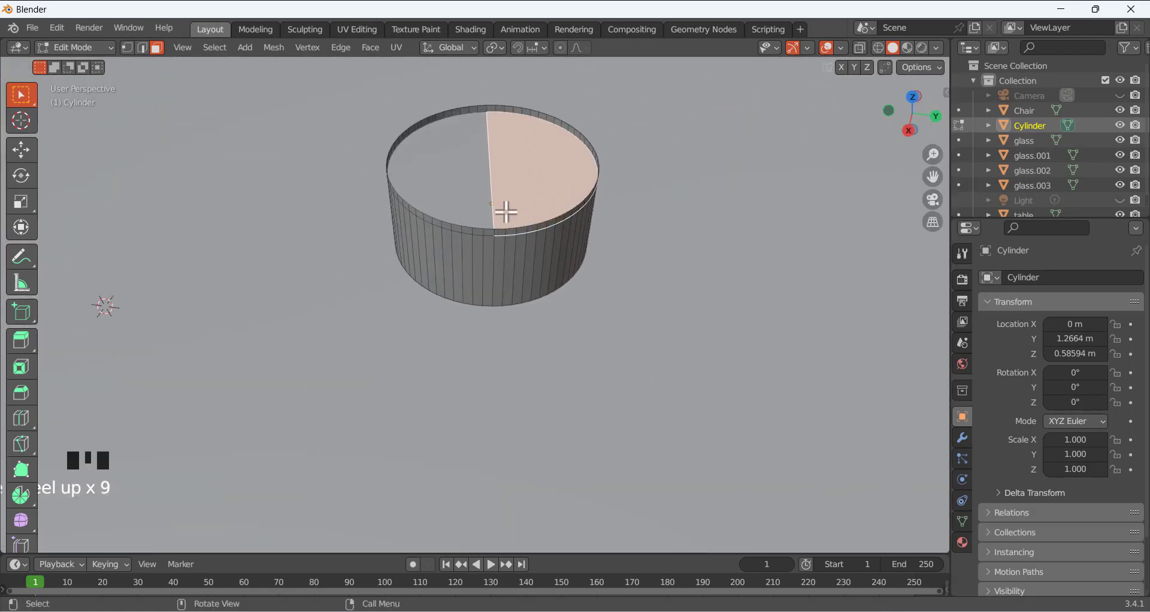
pyautogui.press('x')
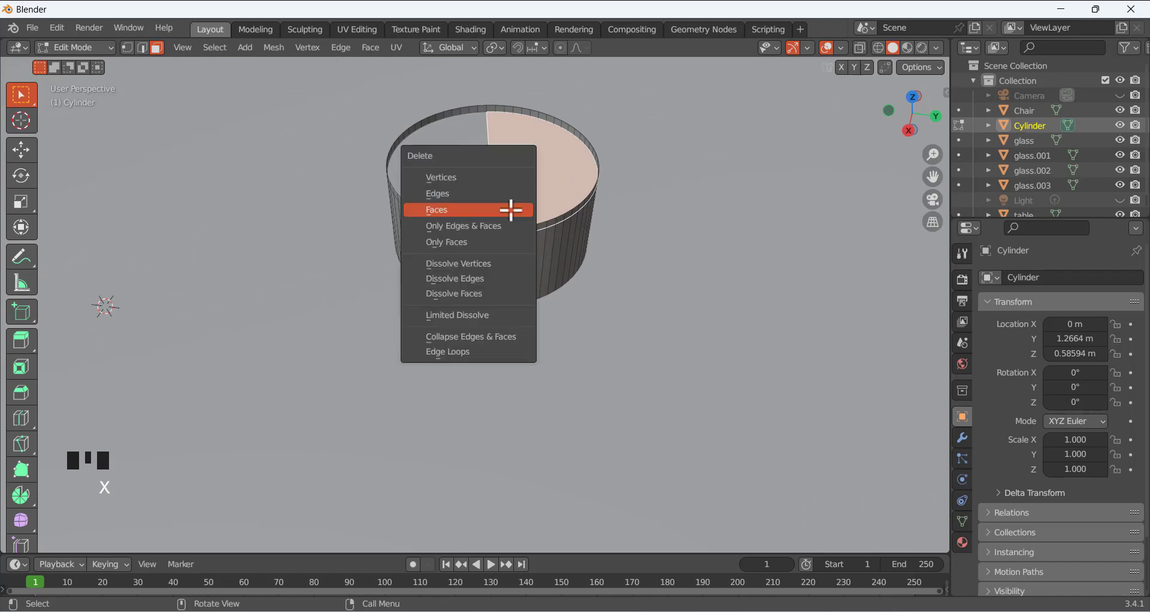
pyautogui.click(497, 208)
# Return to Object Mode, apply Shade Smooth to the cylinder and deselect it
pyautogui.scroll(-2, 498, 159)
pyautogui.scroll(3, 541, 160)
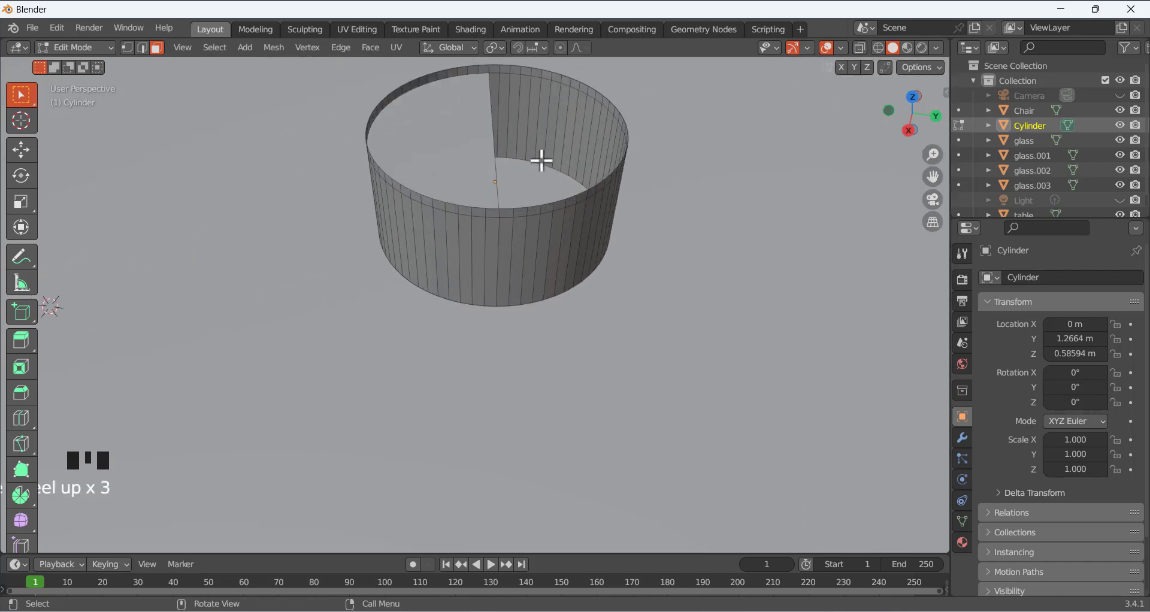
pyautogui.moveTo(541, 160); pyautogui.dragTo(507, 155, button='middle')
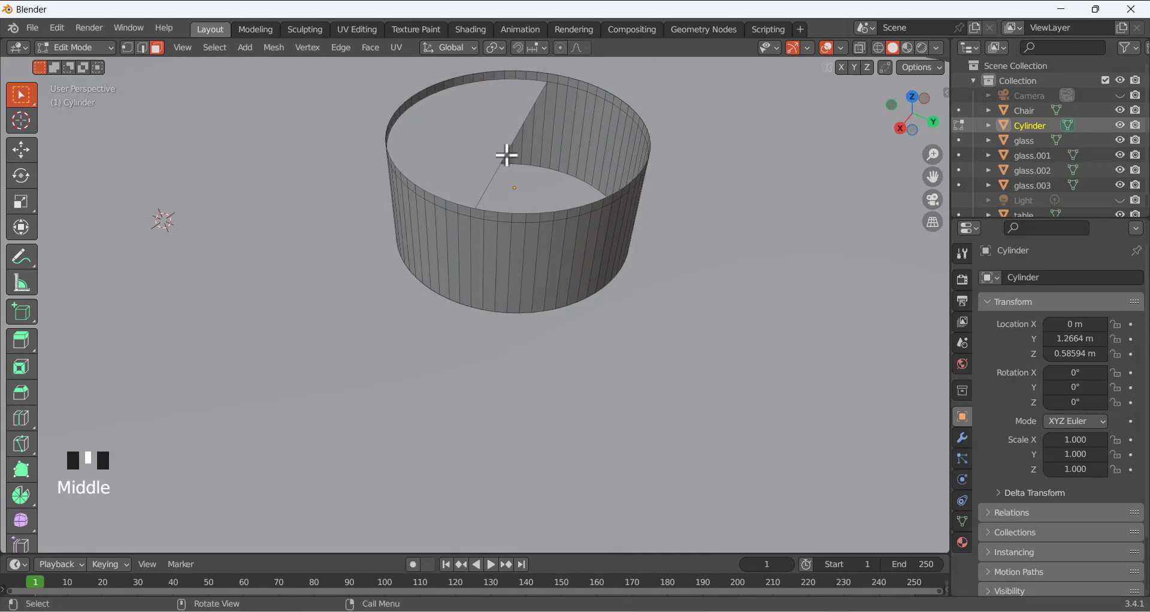
pyautogui.moveTo(521, 253); pyautogui.dragTo(610, 236, button='middle')
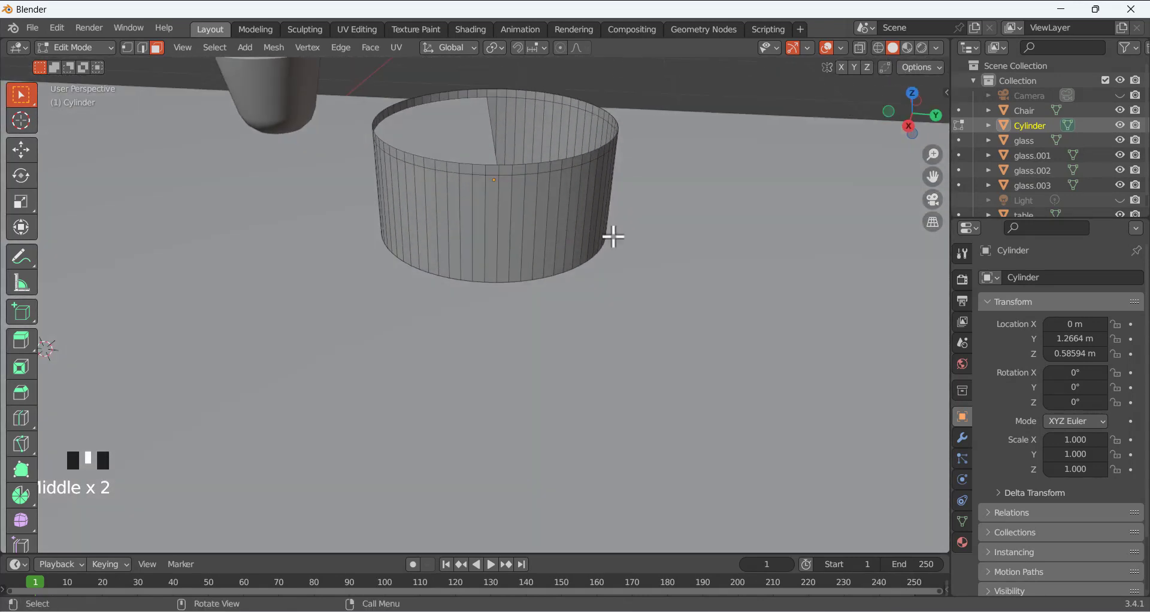
pyautogui.press('Tab')
pyautogui.scroll(-3, 552, 159)
pyautogui.moveTo(535, 174); pyautogui.dragTo(519, 215, button='middle')
pyautogui.rightClick(510, 236)
pyautogui.click(489, 236)
pyautogui.click(561, 85)
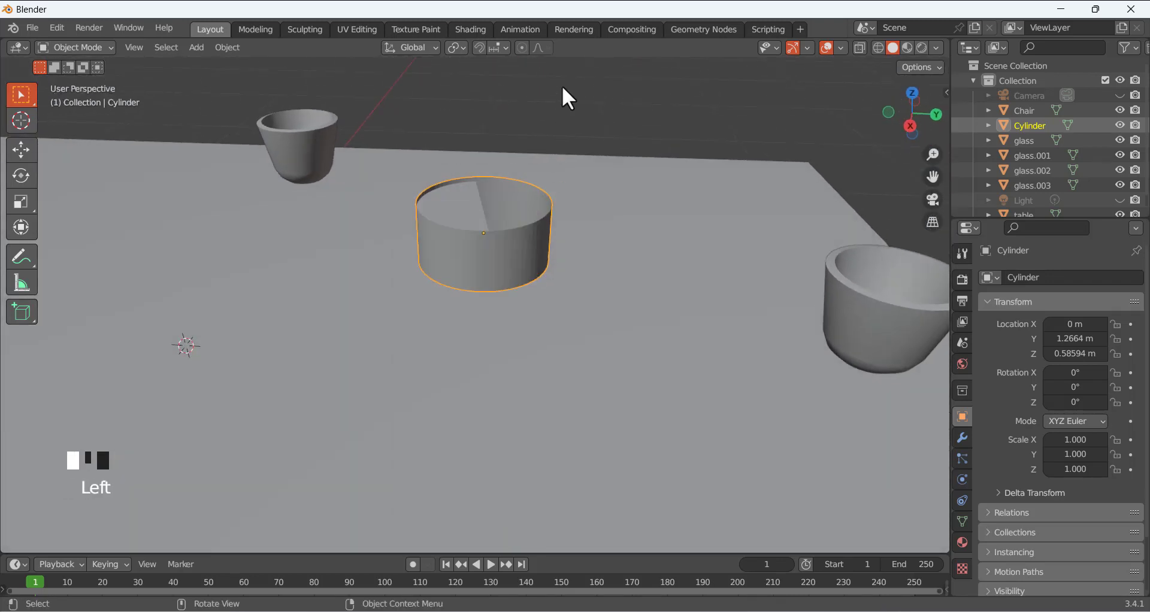
pyautogui.click(500, 236)
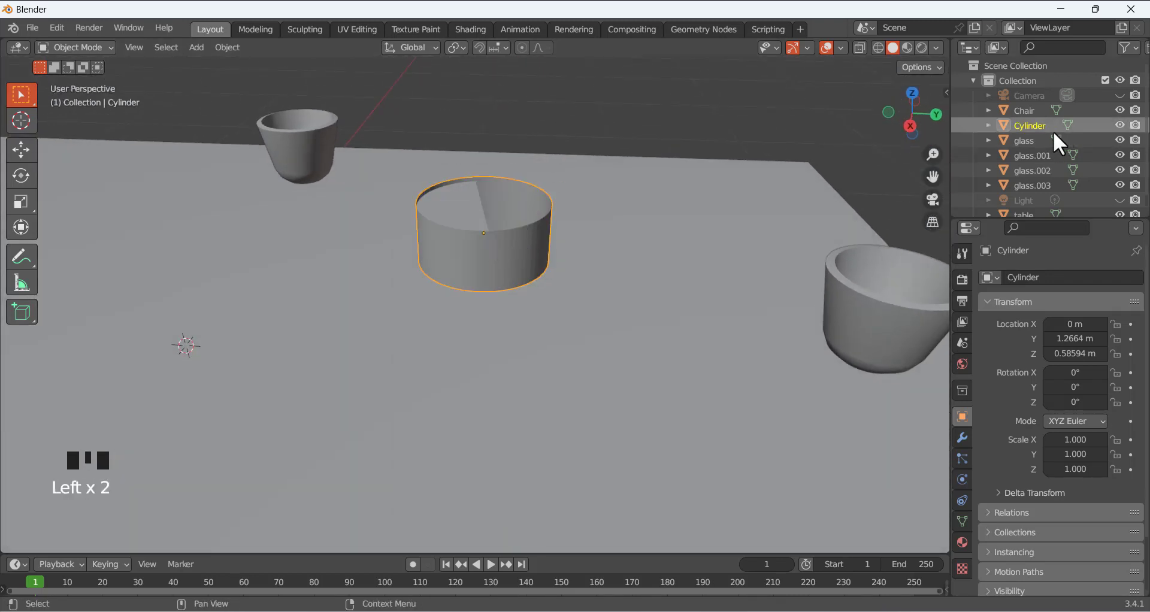
pyautogui.rightClick(506, 243)
pyautogui.click(504, 243)
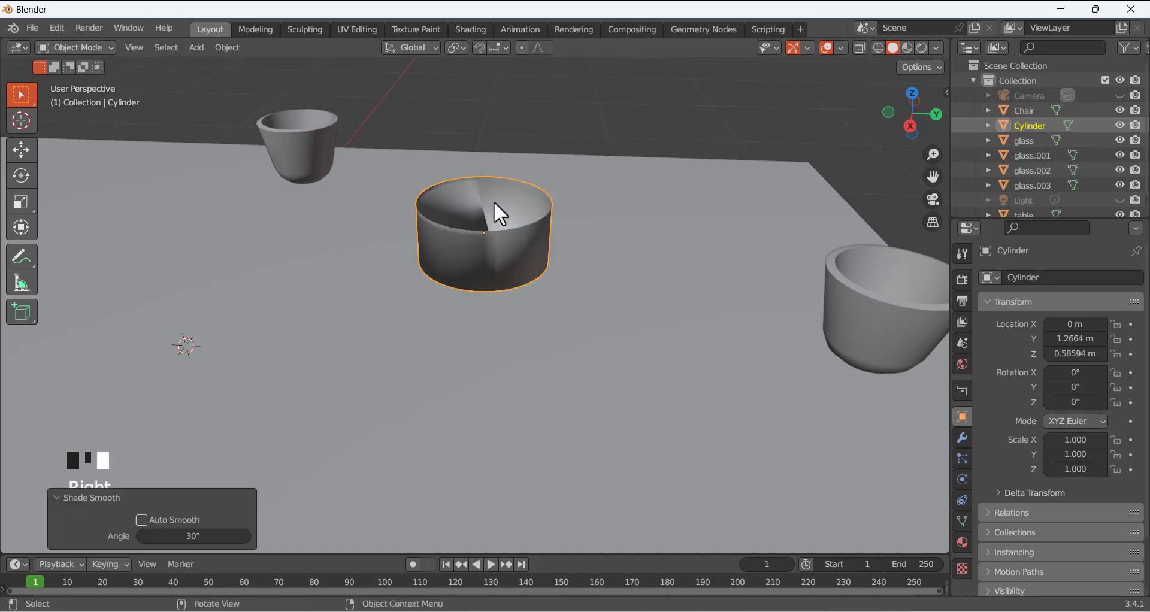
pyautogui.click(576, 86)
# Enable Auto Smooth in the cylinder's normals settings and select the cylinder again
pyautogui.click(961, 519)
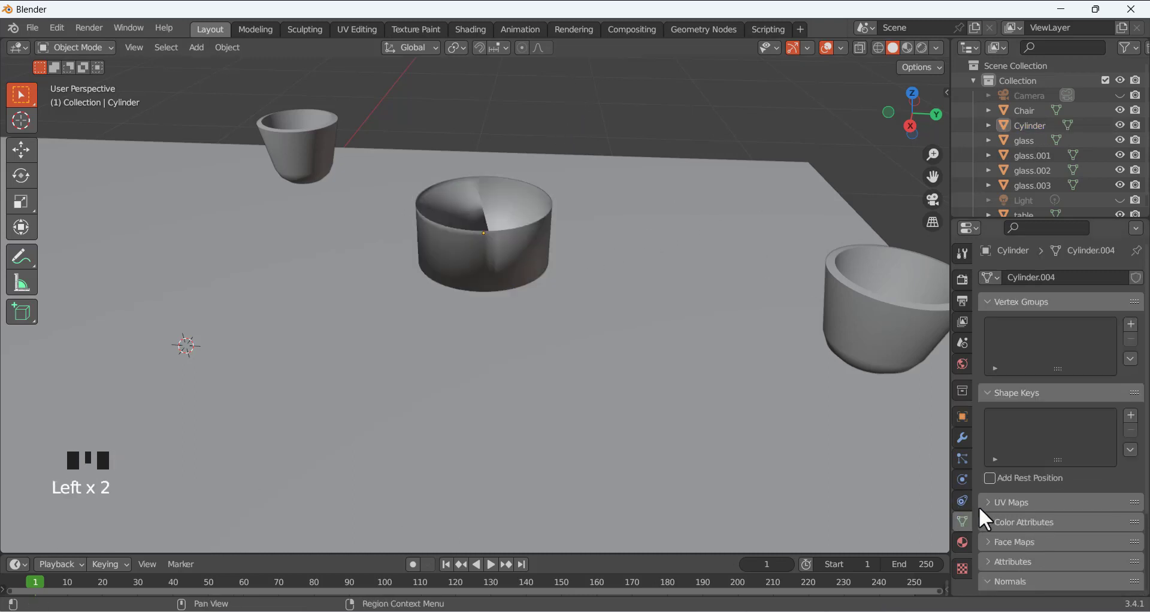
pyautogui.scroll(-6, 982, 521)
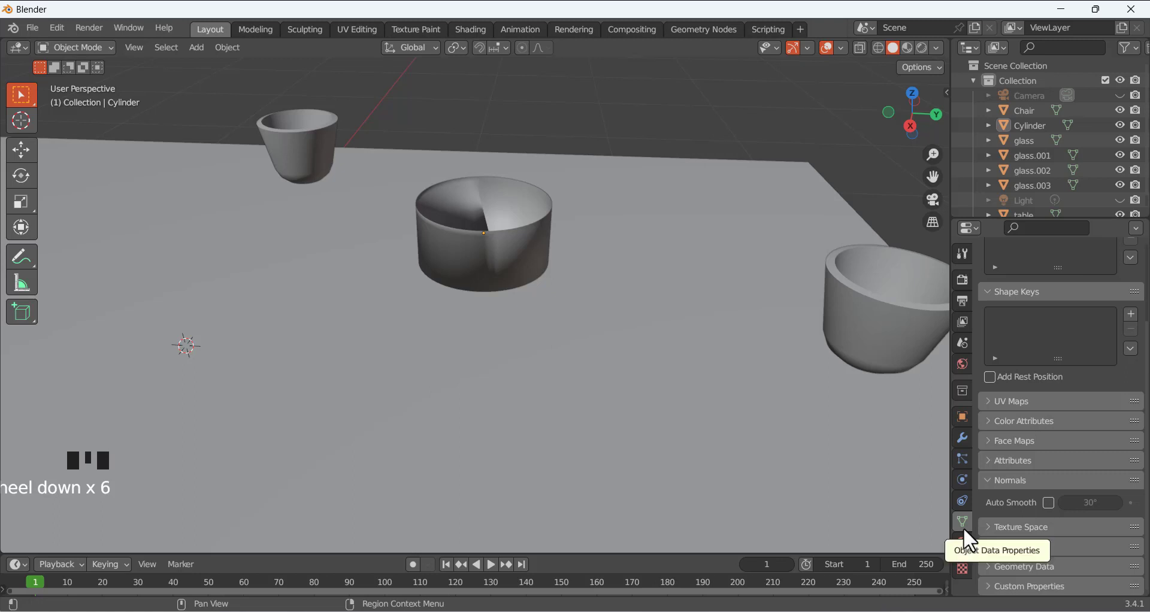
pyautogui.click(1049, 502)
pyautogui.scroll(2, 418, 180)
pyautogui.scroll(-2, 417, 178)
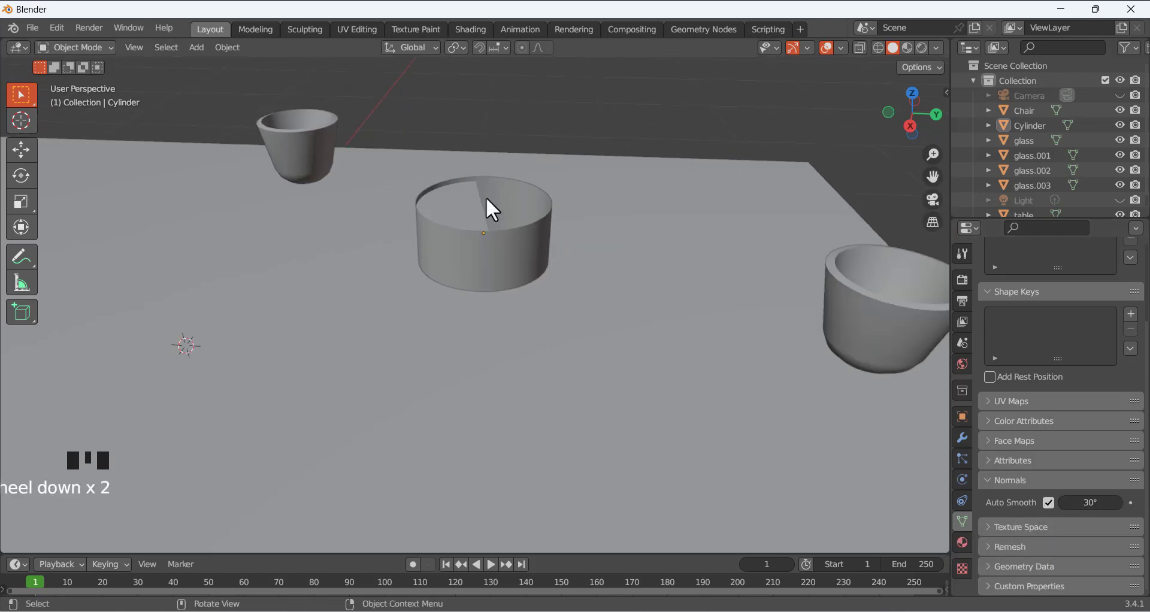
pyautogui.click(547, 232)
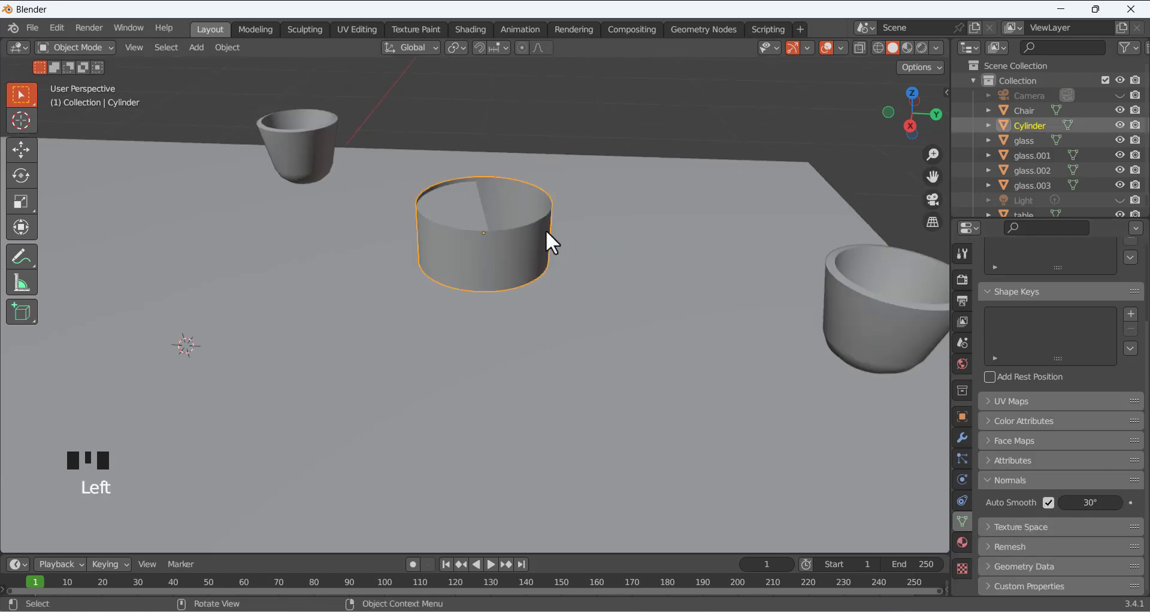
# Add a Solidify modifier to the cylinder, try a 0.02 m thickness and set it back to 0.01 m
pyautogui.click(962, 435)
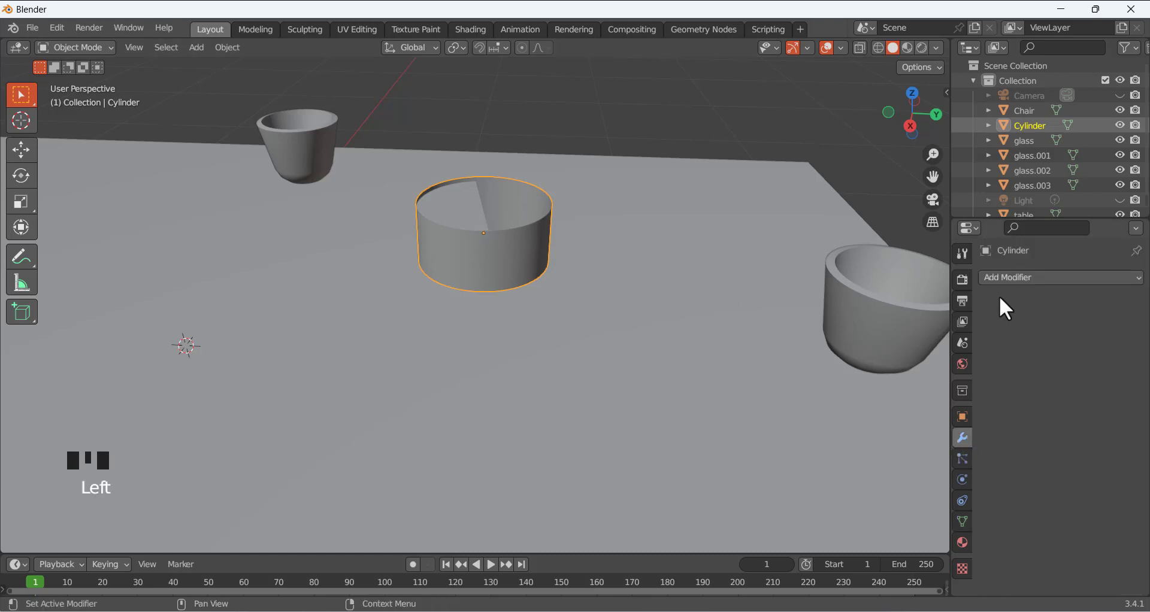
pyautogui.click(1009, 278)
pyautogui.click(839, 528)
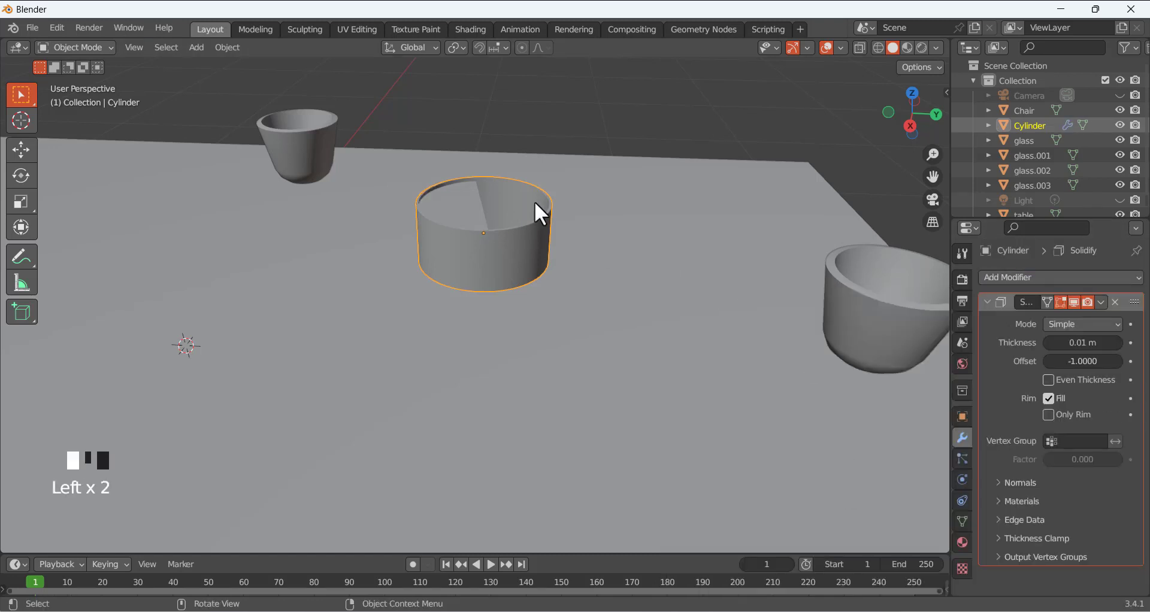
pyautogui.scroll(3, 533, 200)
pyautogui.moveTo(530, 149)
pyautogui.mouseDown(button='middle')
pyautogui.moveTo(512, 186)
pyautogui.moveTo(549, 163)
pyautogui.moveTo(517, 160)
pyautogui.moveTo(530, 157)
pyautogui.mouseUp(button='middle')
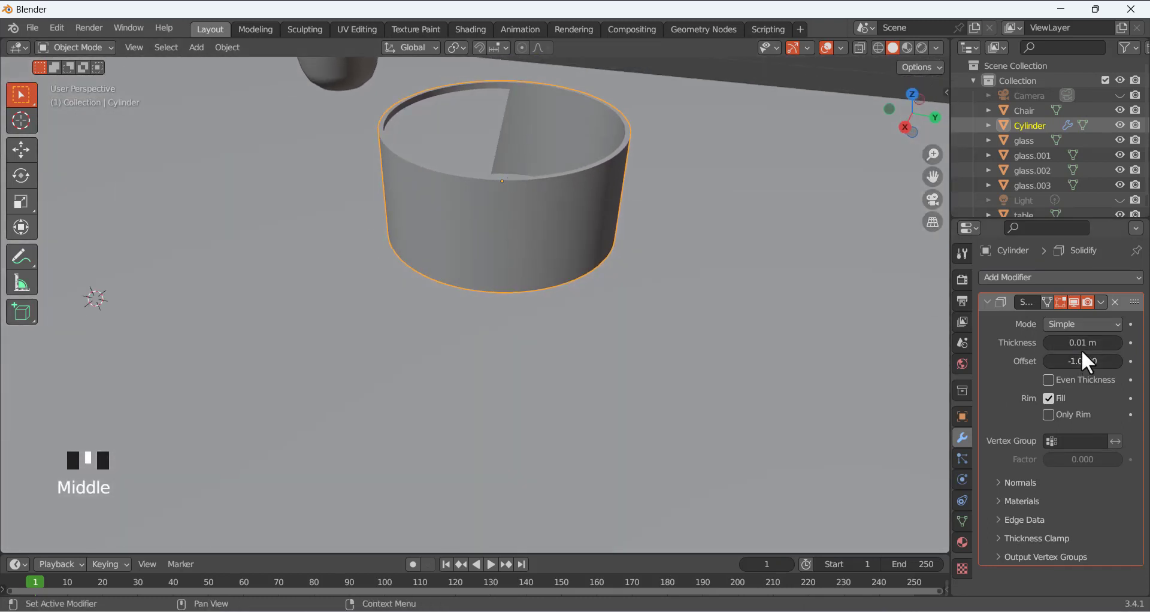
pyautogui.click(1116, 342)
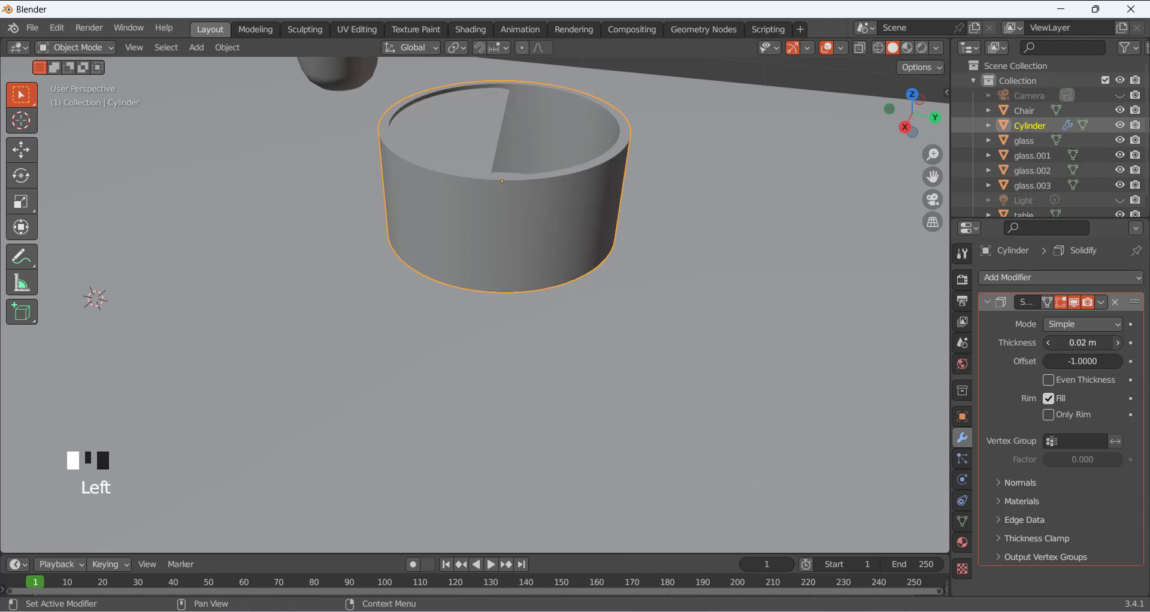
pyautogui.click(1047, 342)
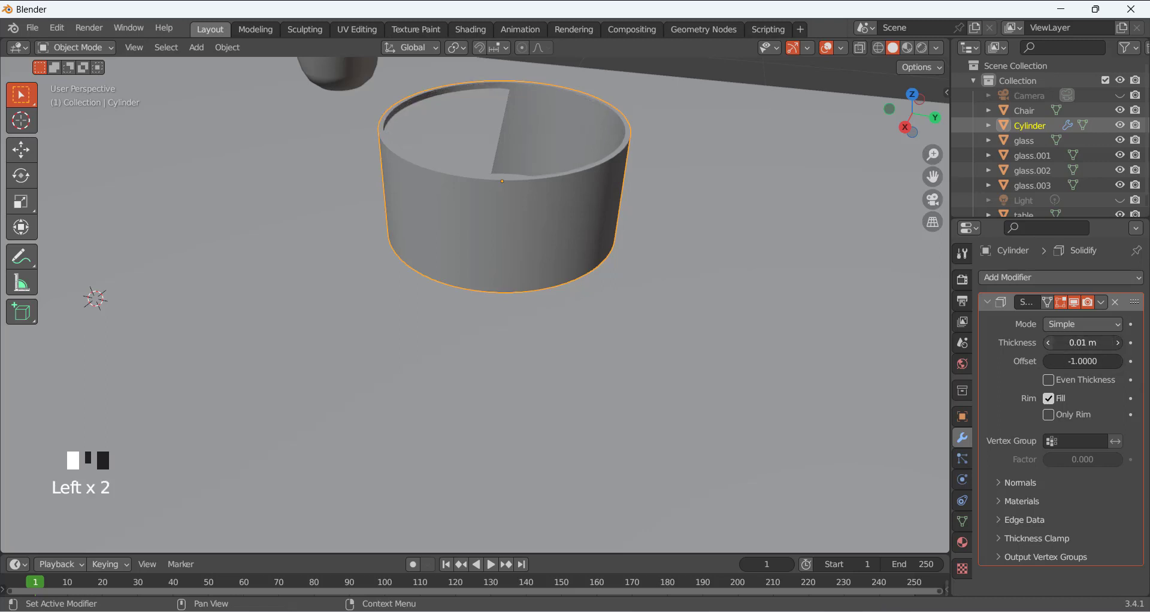
pyautogui.moveTo(577, 143); pyautogui.dragTo(606, 129, button='middle')
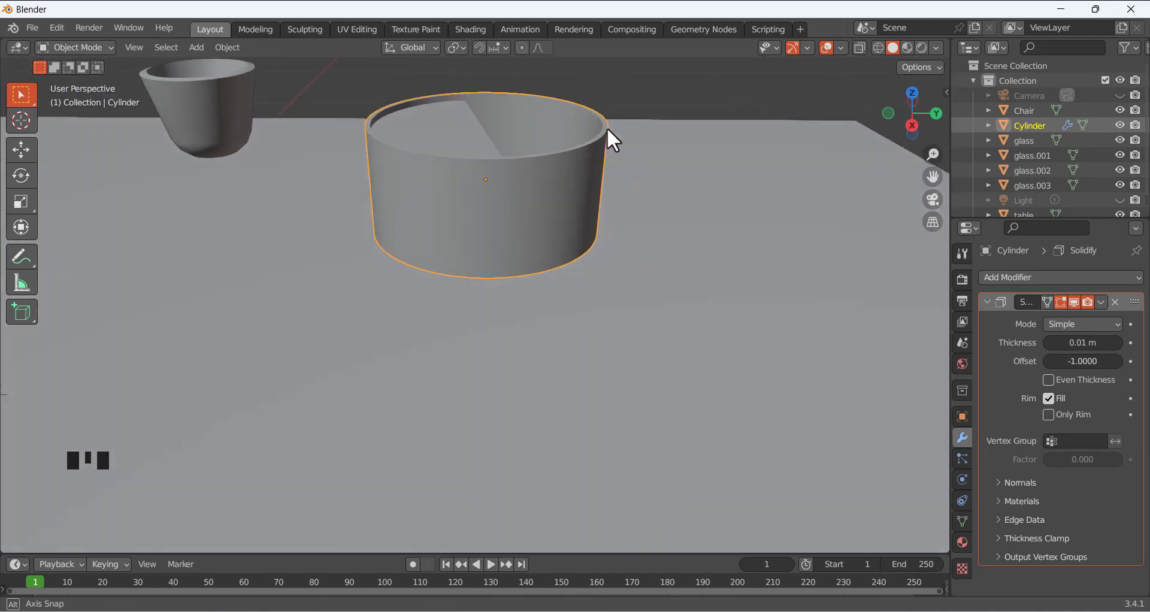
pyautogui.scroll(2, 580, 143)
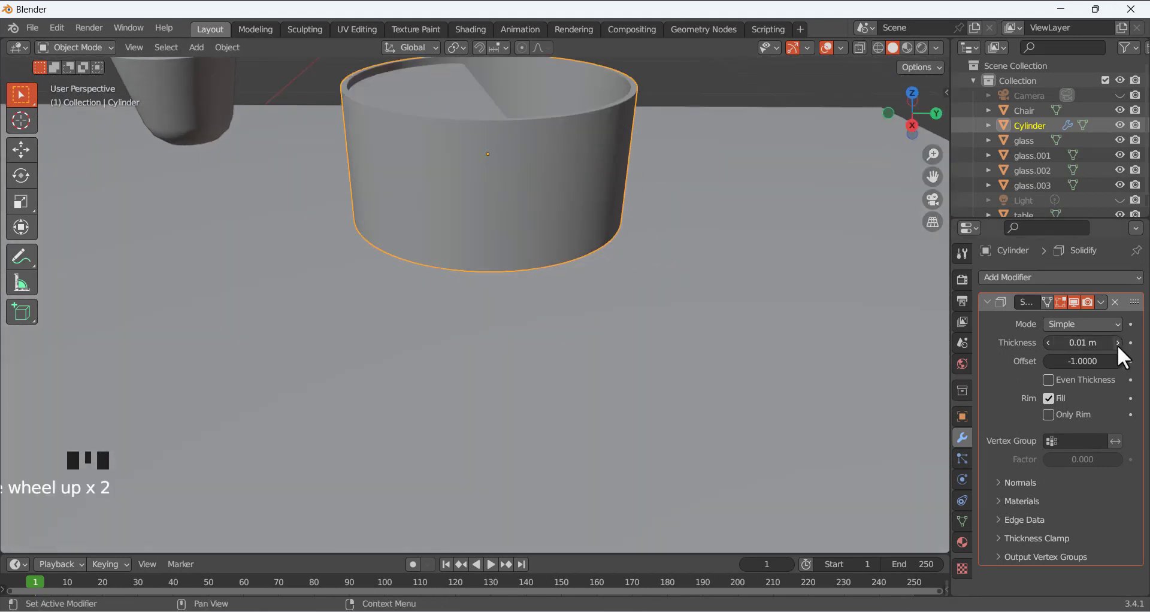
# Enable Even Thickness on the Solidify modifier and apply it to the cylinder
pyautogui.click(1048, 380)
pyautogui.click(1100, 302)
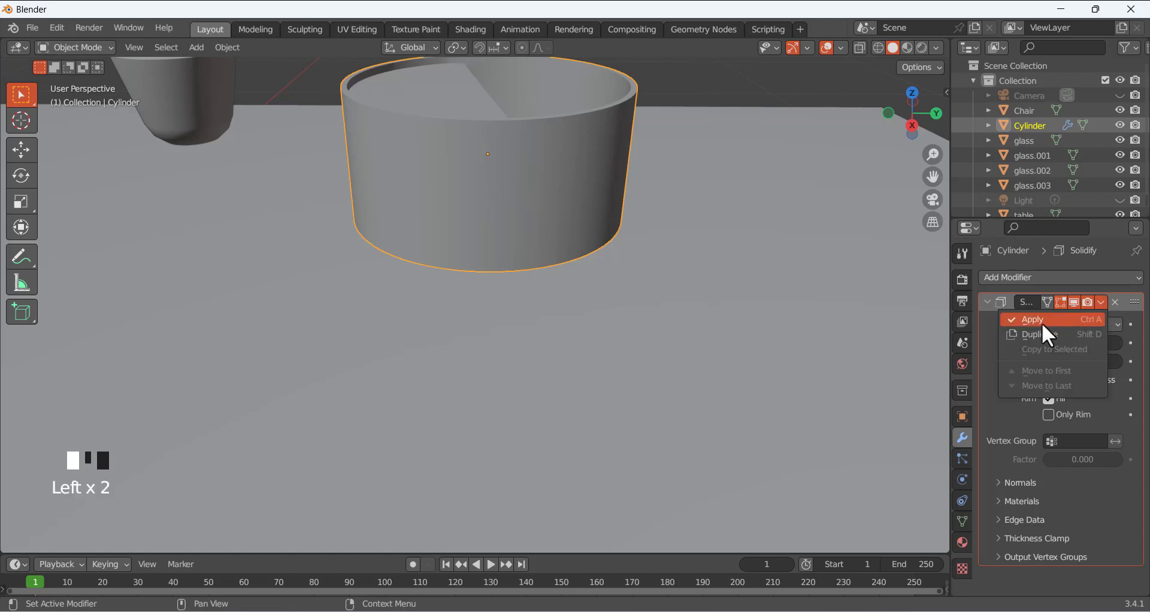
pyautogui.click(1039, 322)
# Add a Subdivision Surface modifier to the thickened cylinder
pyautogui.moveTo(516, 157); pyautogui.dragTo(521, 230, button='middle')
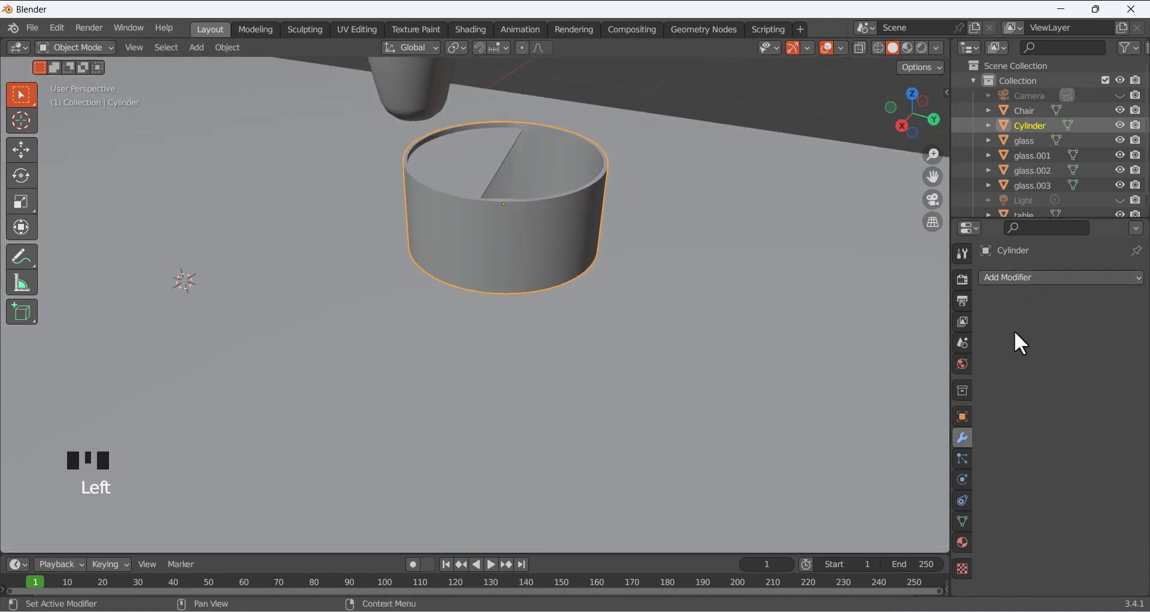
pyautogui.click(1016, 277)
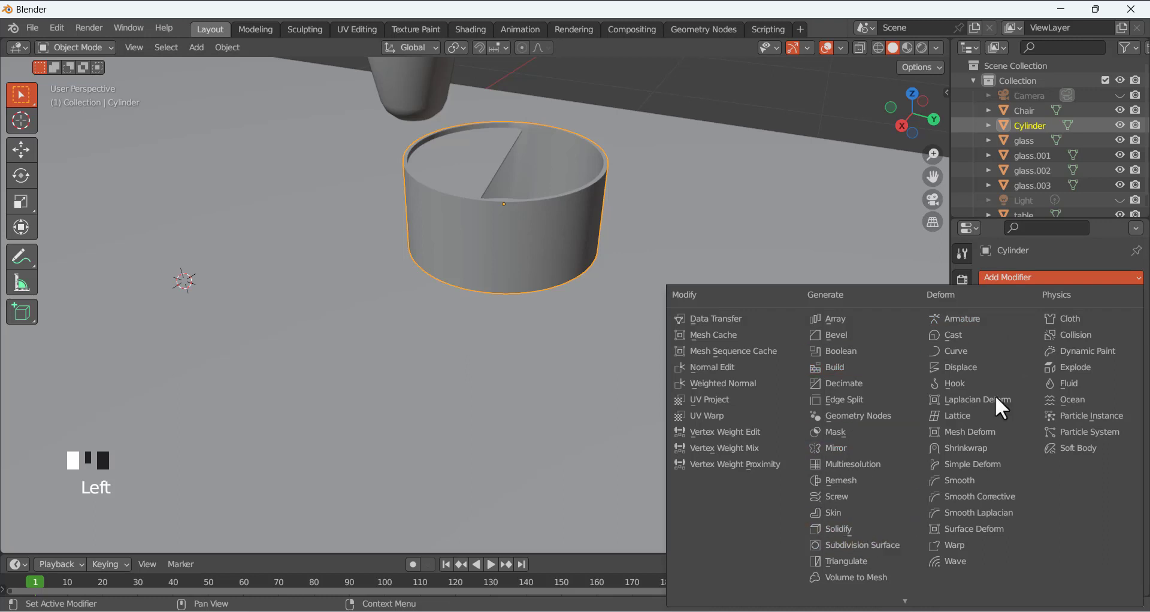
pyautogui.click(998, 278)
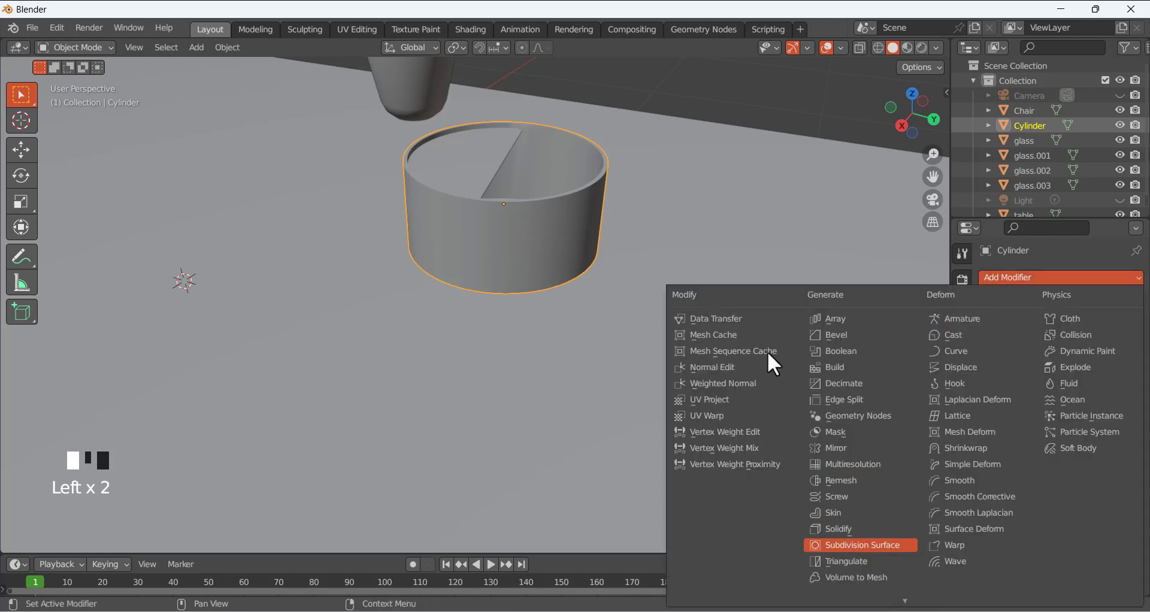
pyautogui.click(863, 545)
pyautogui.moveTo(534, 172); pyautogui.dragTo(626, 161, button='middle')
pyautogui.scroll(2, 626, 161)
pyautogui.moveTo(532, 169); pyautogui.dragTo(499, 172, button='middle')
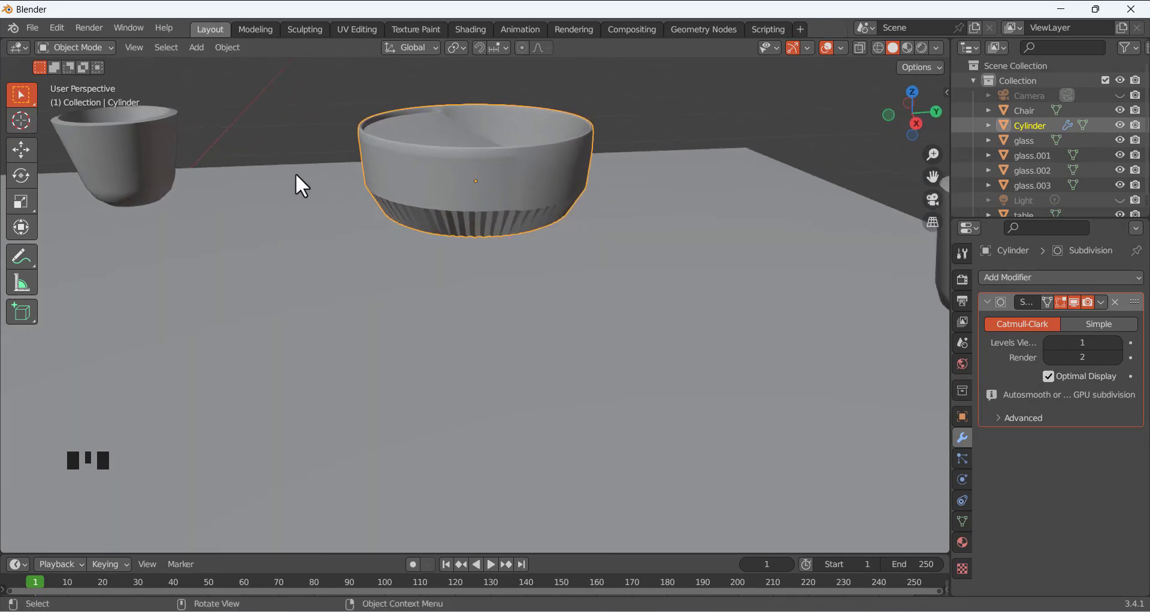
# In Edit Mode, add one loop cut around the outer wall and slide it close to the bottom edge, by a factor of about 0.875
pyautogui.press('Tab')
pyautogui.moveTo(403, 142); pyautogui.dragTo(400, 259, button='middle')
pyautogui.scroll(3, 437, 302)
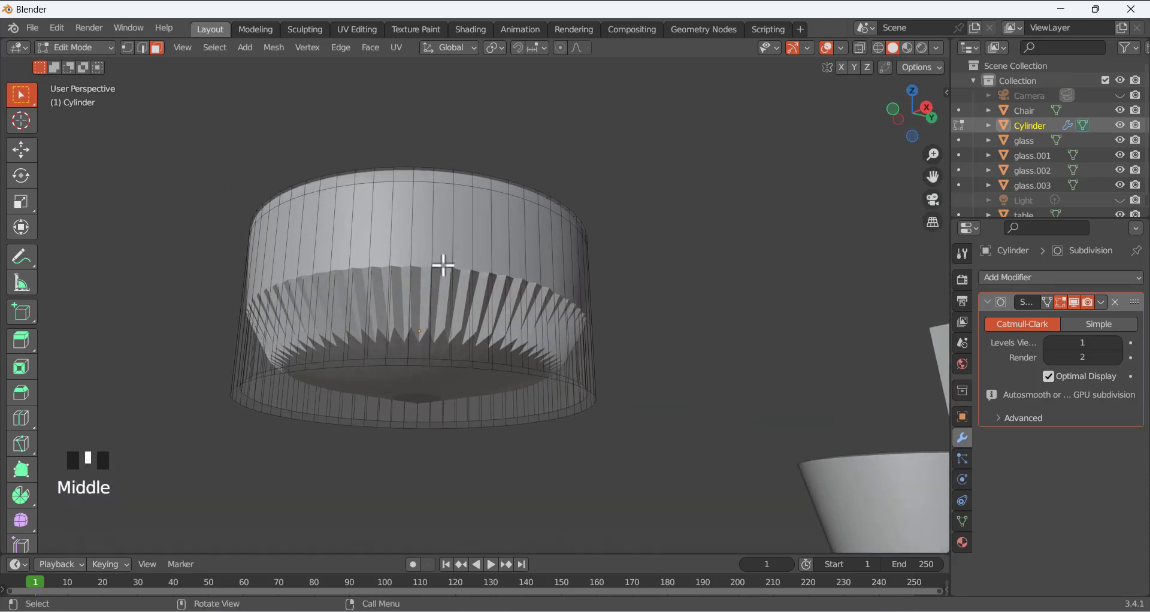
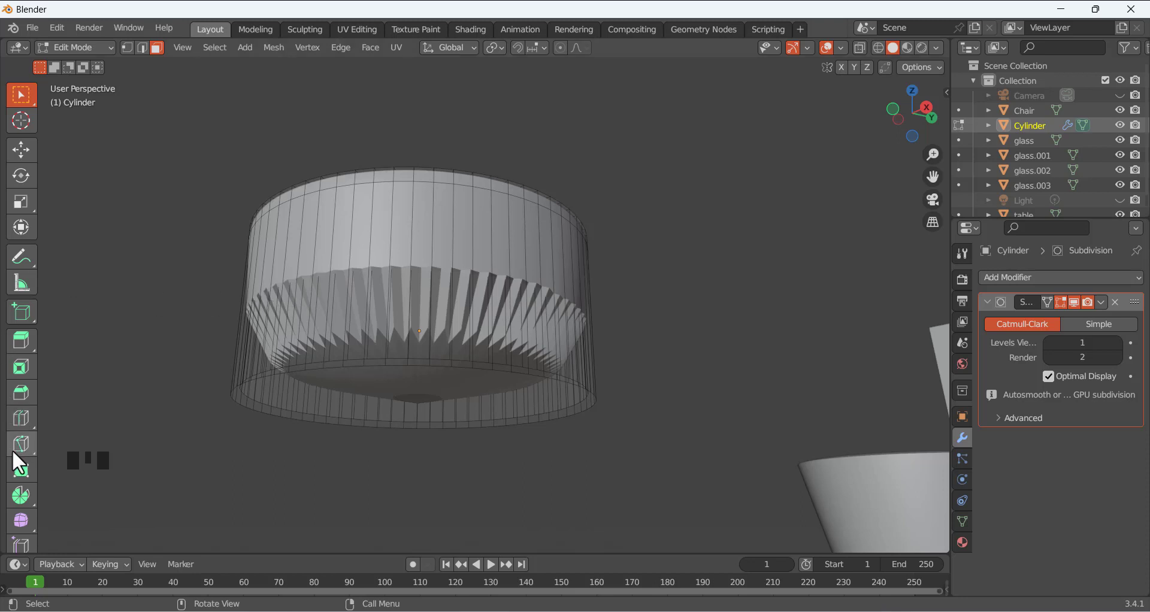
pyautogui.hotkey('ctrl', 'r')
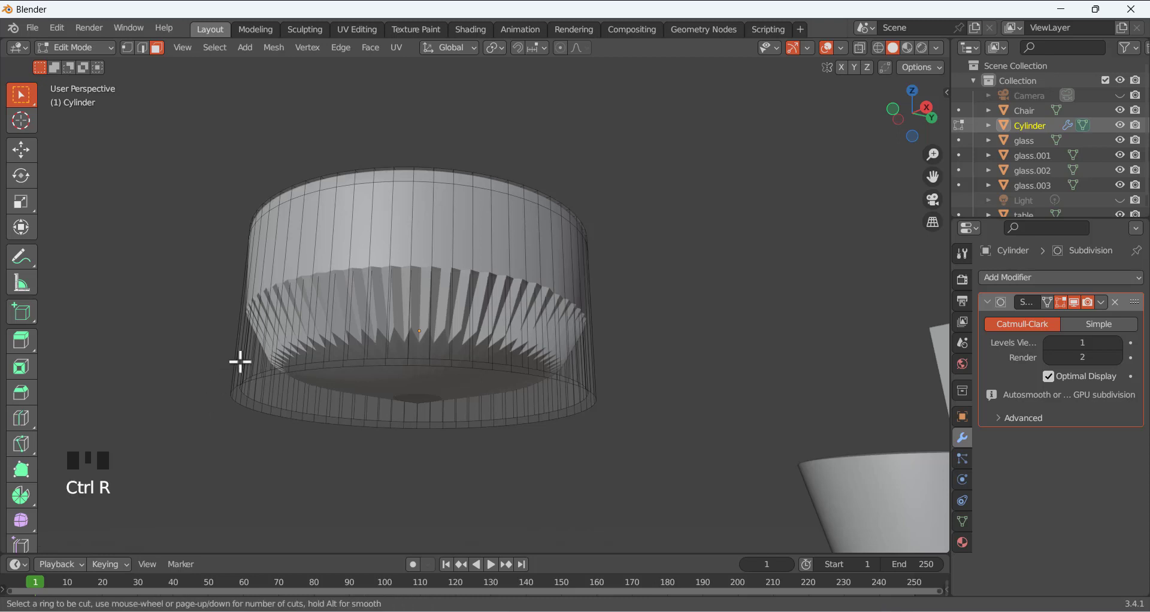
pyautogui.click(299, 312)
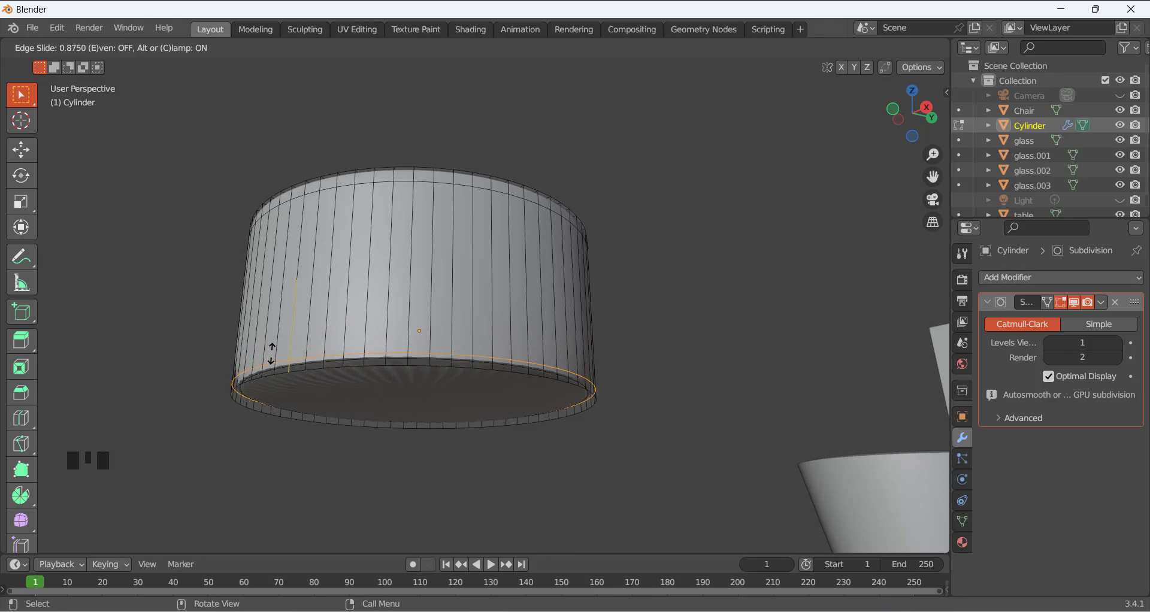
pyautogui.click(271, 354)
pyautogui.click(185, 318)
pyautogui.moveTo(205, 331); pyautogui.dragTo(200, 303, button='middle')
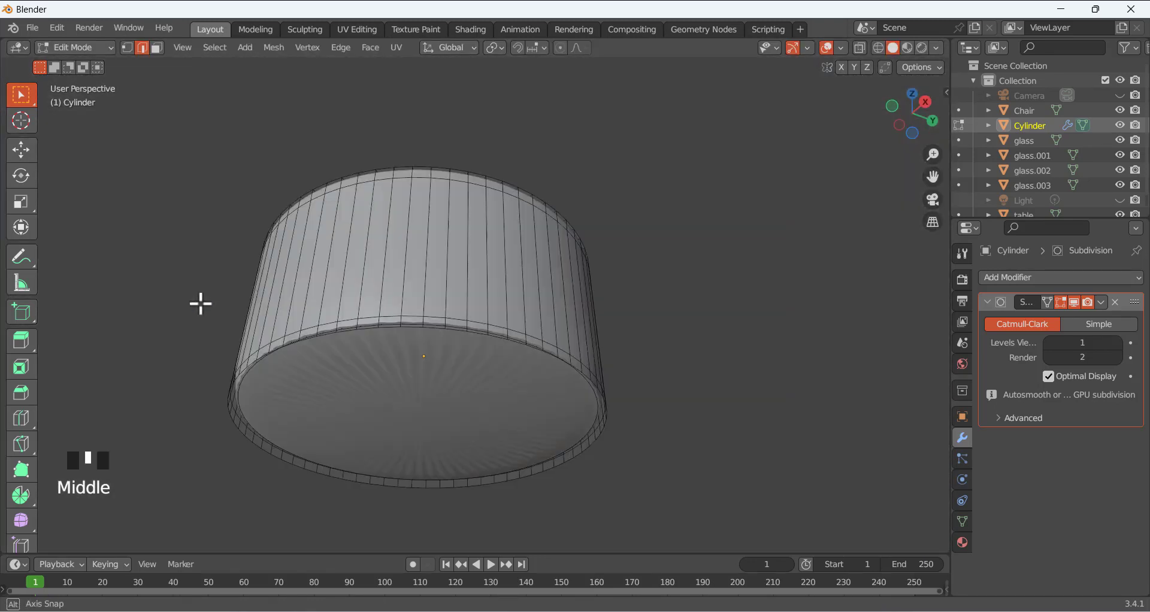
# Select the bottom edge loop with its face and inset the face by about 0.0255 m
pyautogui.keyDown('alt'); pyautogui.click(409, 328); pyautogui.keyUp('alt')
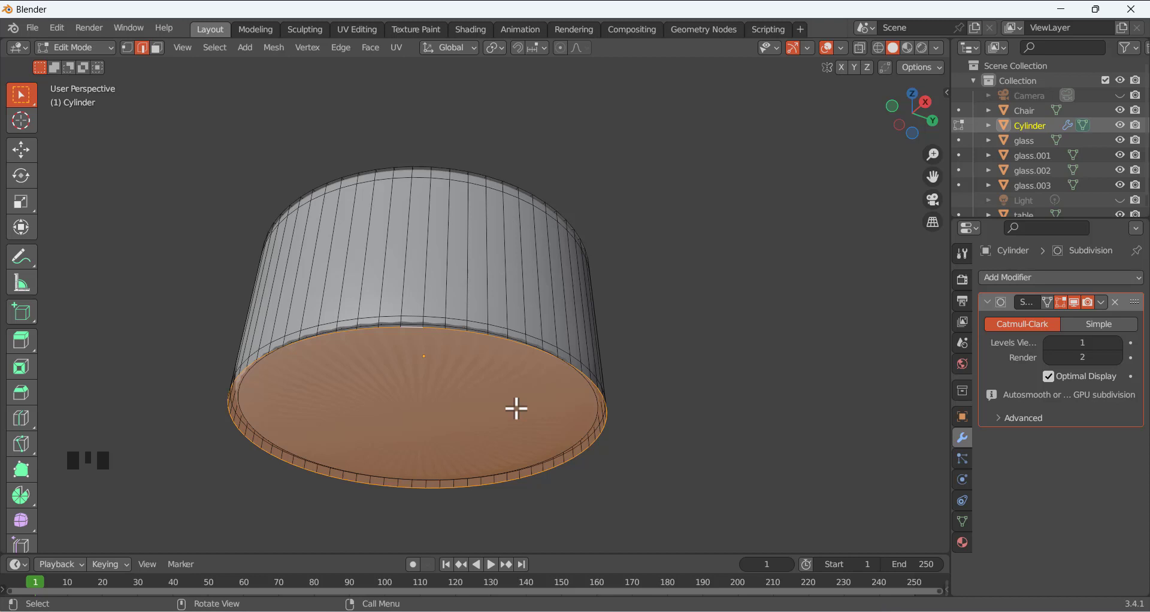
pyautogui.press('i')
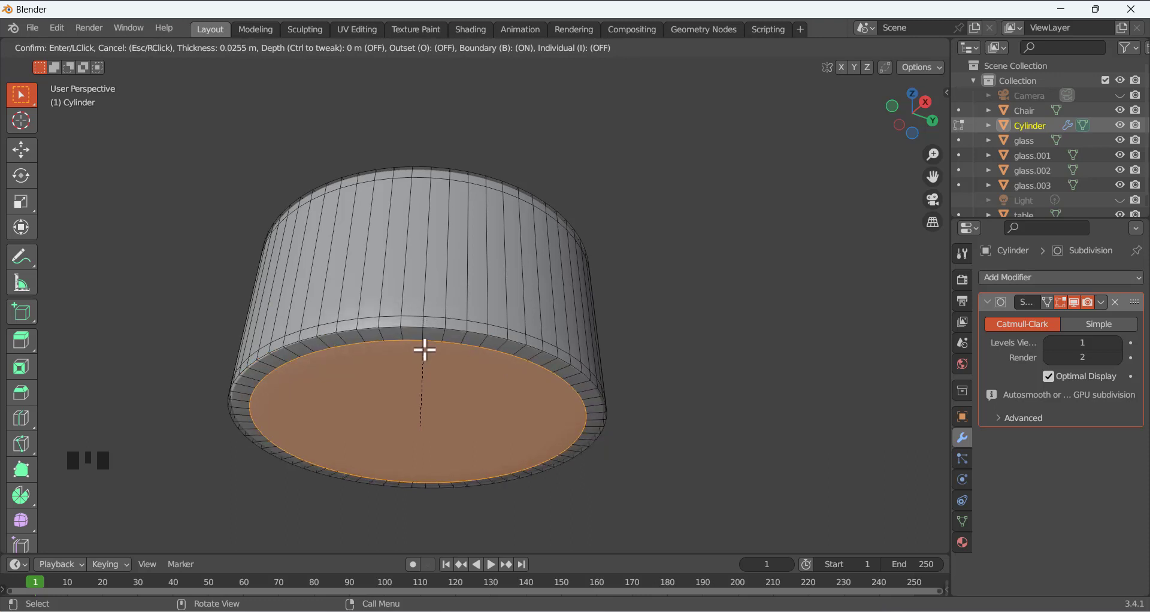
pyautogui.click(426, 352)
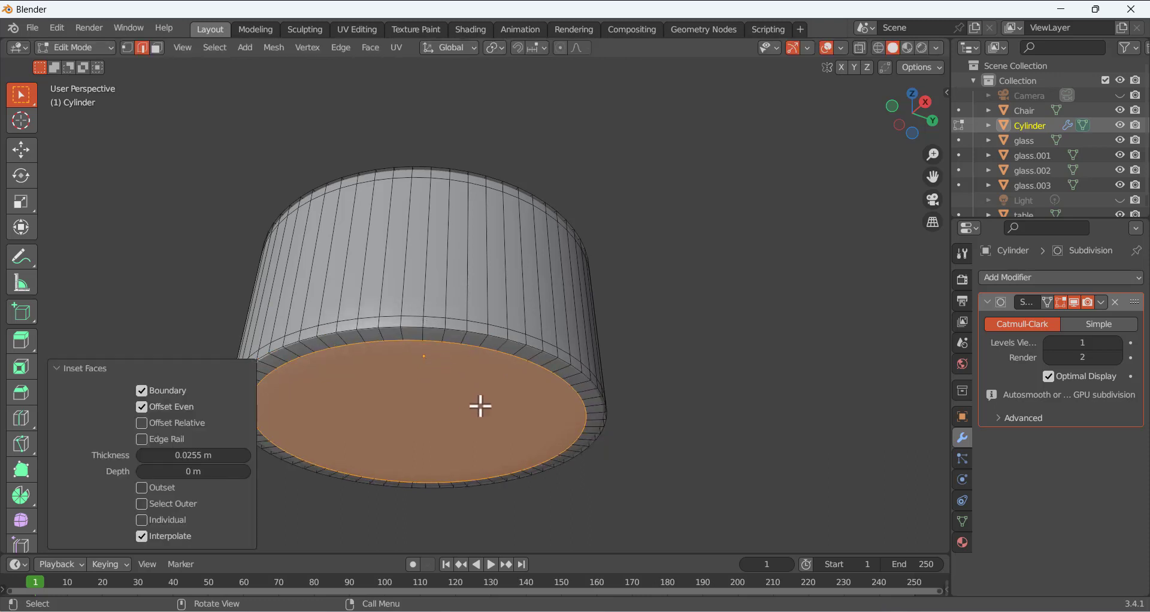
pyautogui.press('i')
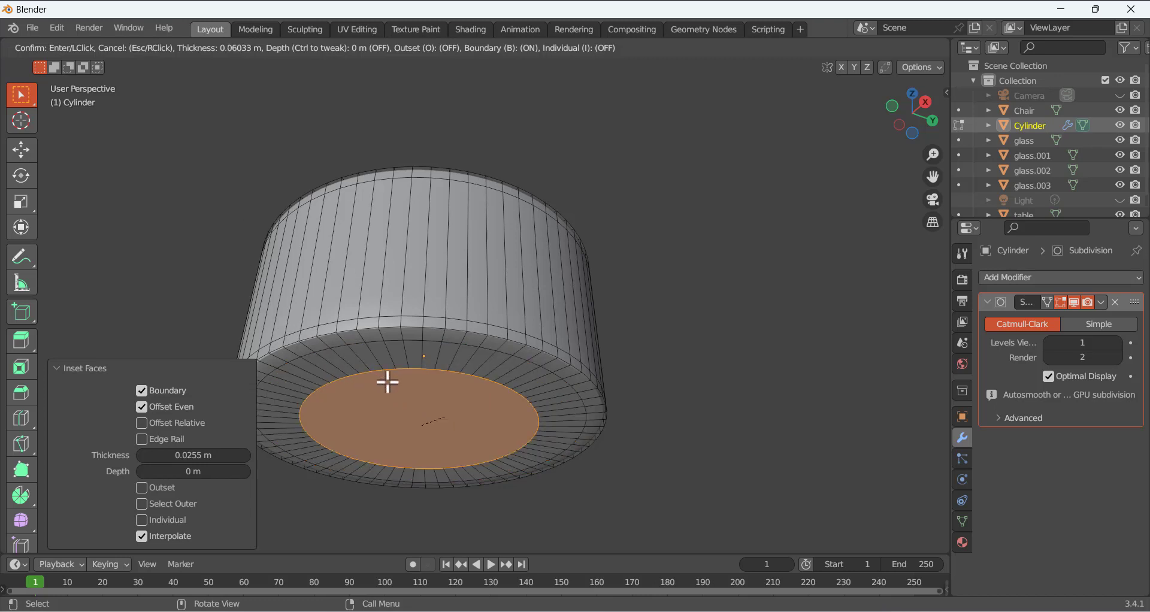
pyautogui.click(387, 381)
pyautogui.click(300, 288)
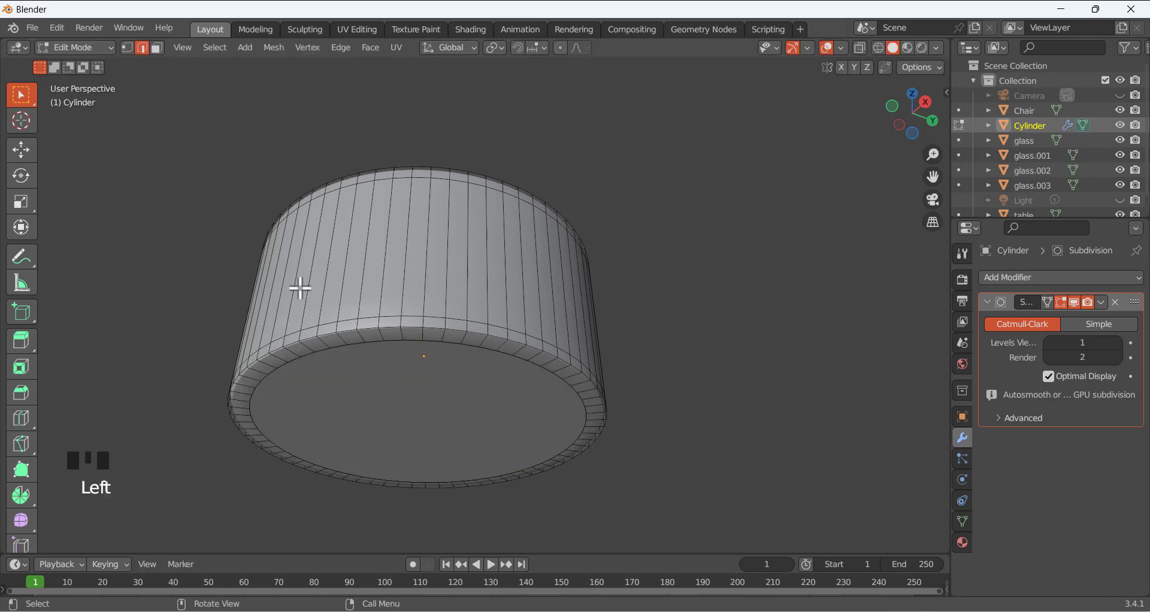
# Reselect the inset bottom face and inset it again by about 0.01 m
pyautogui.keyDown('alt'); pyautogui.click(308, 358); pyautogui.keyUp('alt')
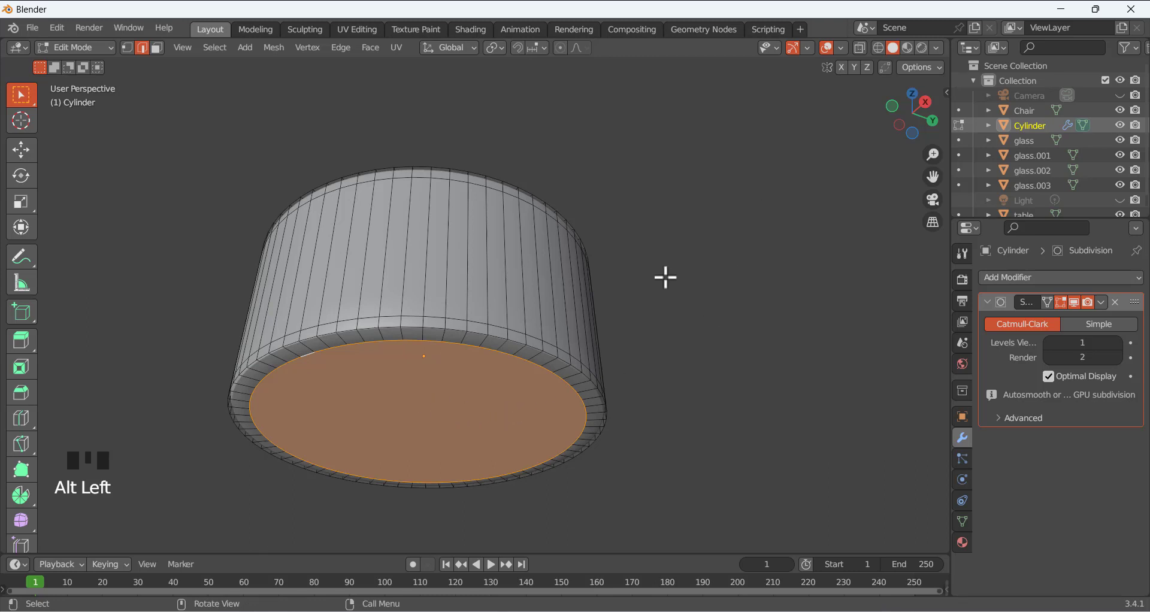
pyautogui.press('i')
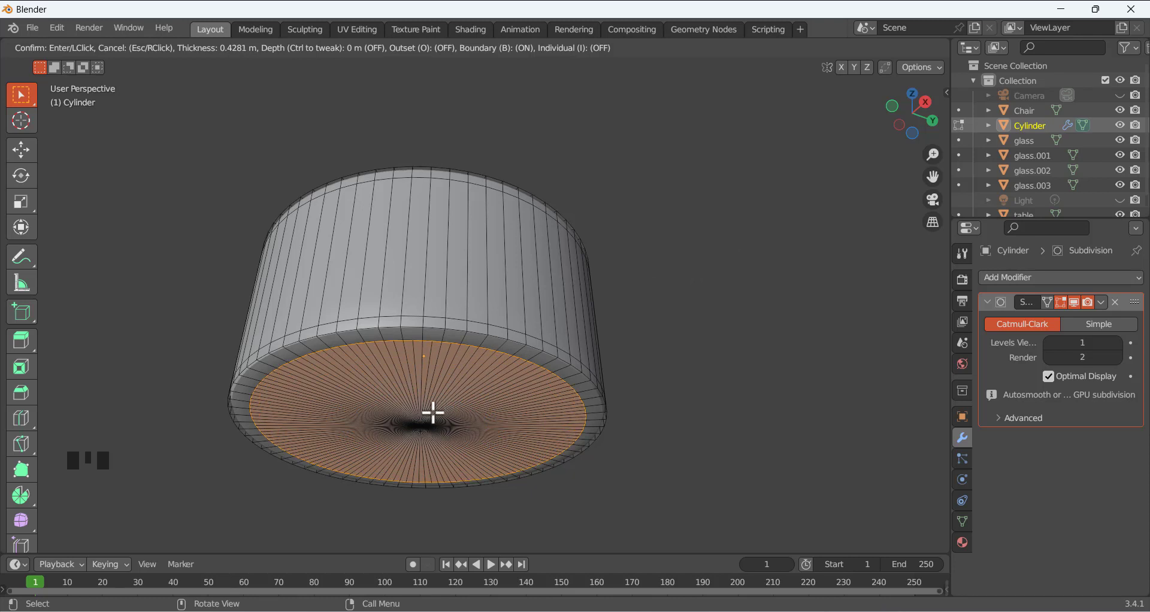
pyautogui.click(649, 211)
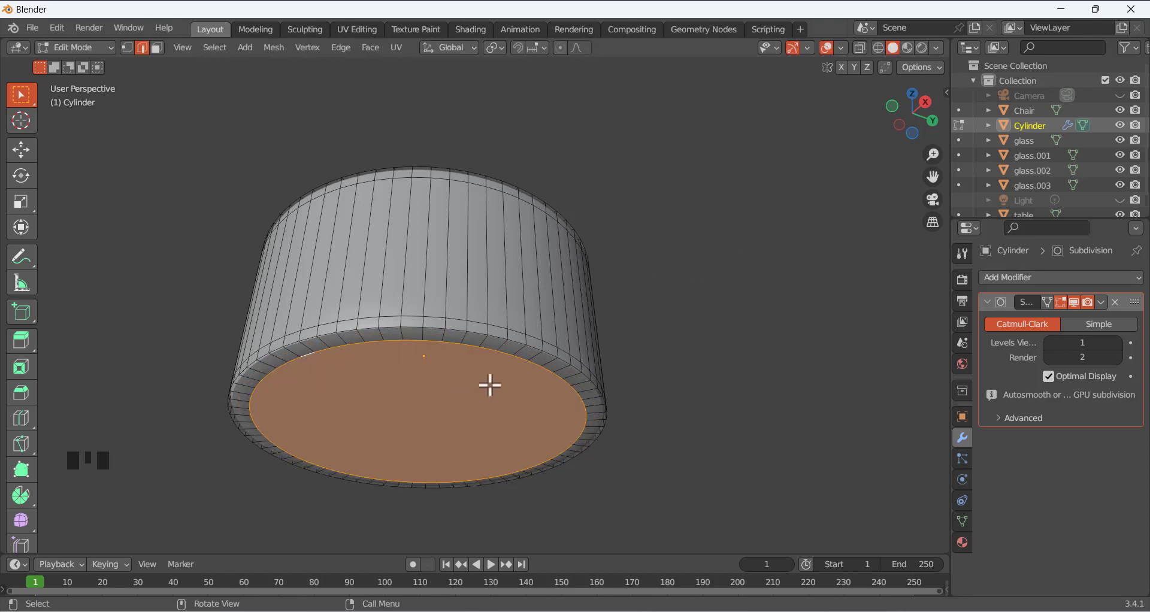
pyautogui.press('i')
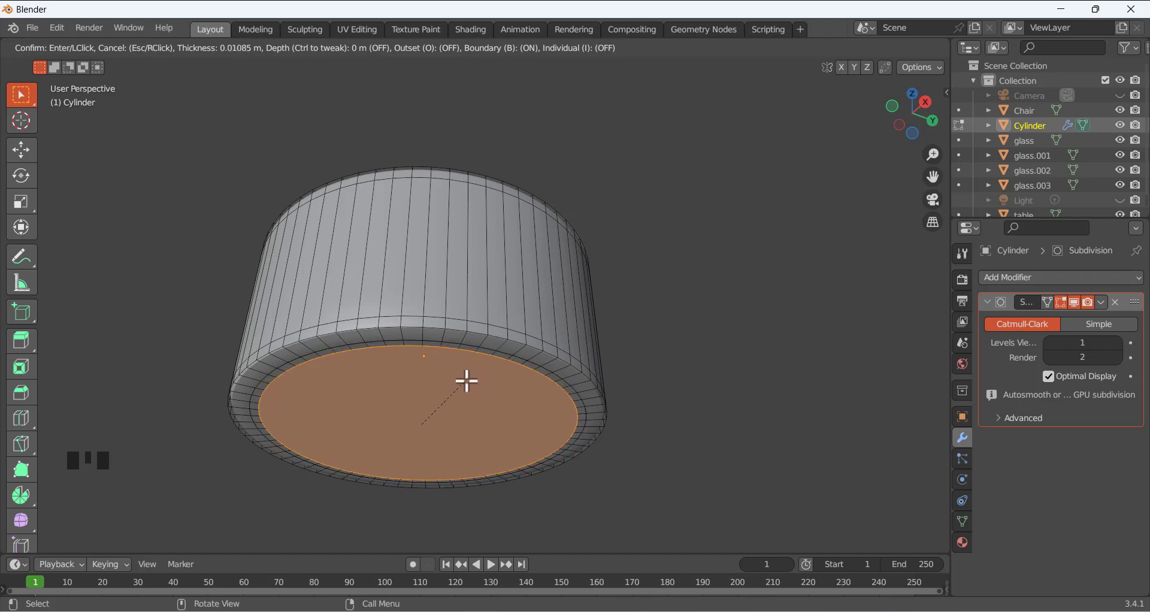
pyautogui.click(432, 413)
# Add a loop cut around the vessel's inner wall and slide it fully down to the floor with factor 1.000
pyautogui.moveTo(630, 198); pyautogui.dragTo(349, 329, button='middle')
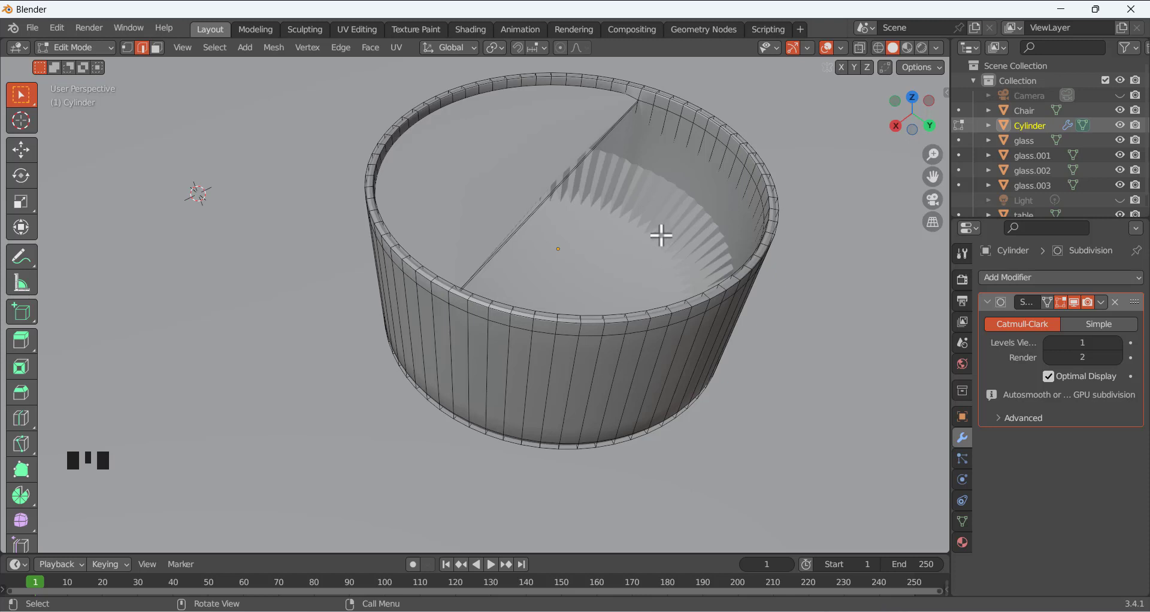
pyautogui.hotkey('ctrl', 'r')
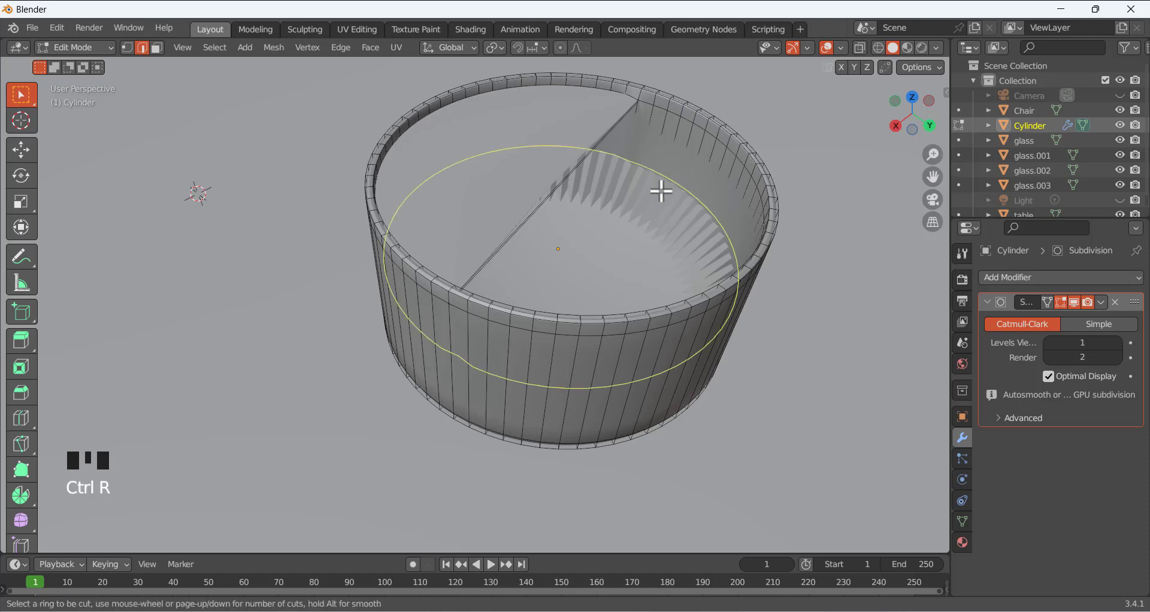
pyautogui.click(664, 168)
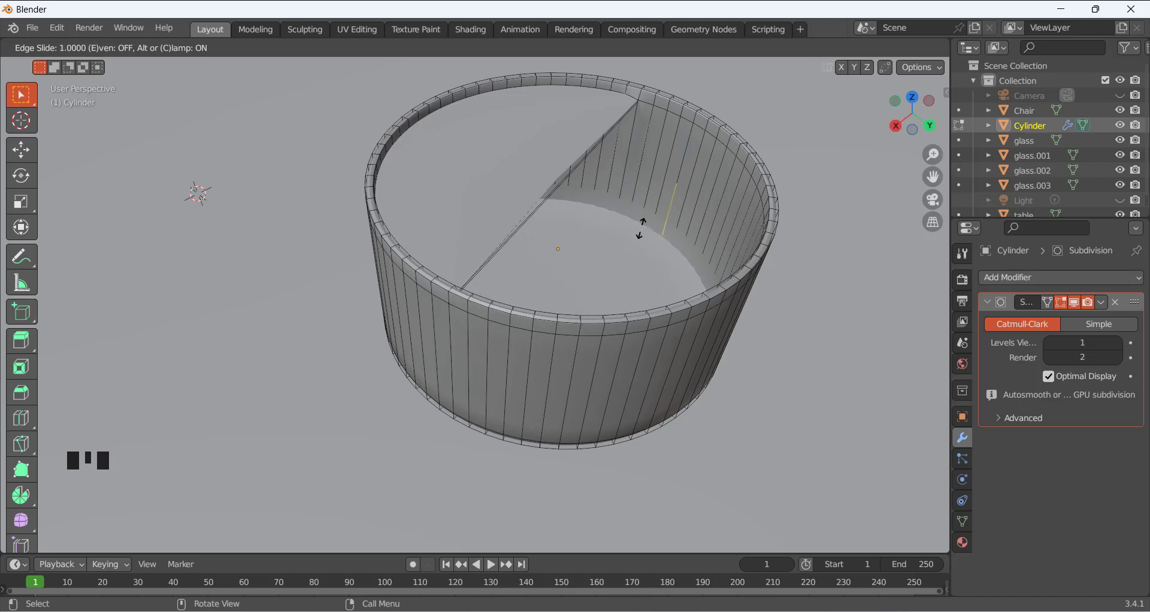
pyautogui.click(641, 228)
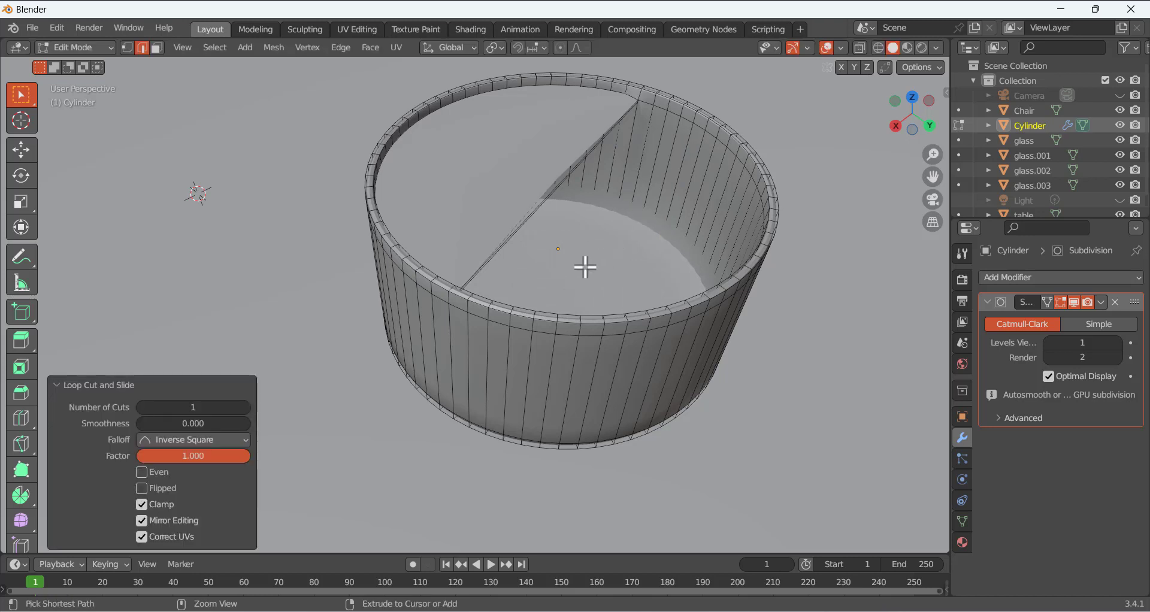
pyautogui.hotkey('ctrl', 'r')
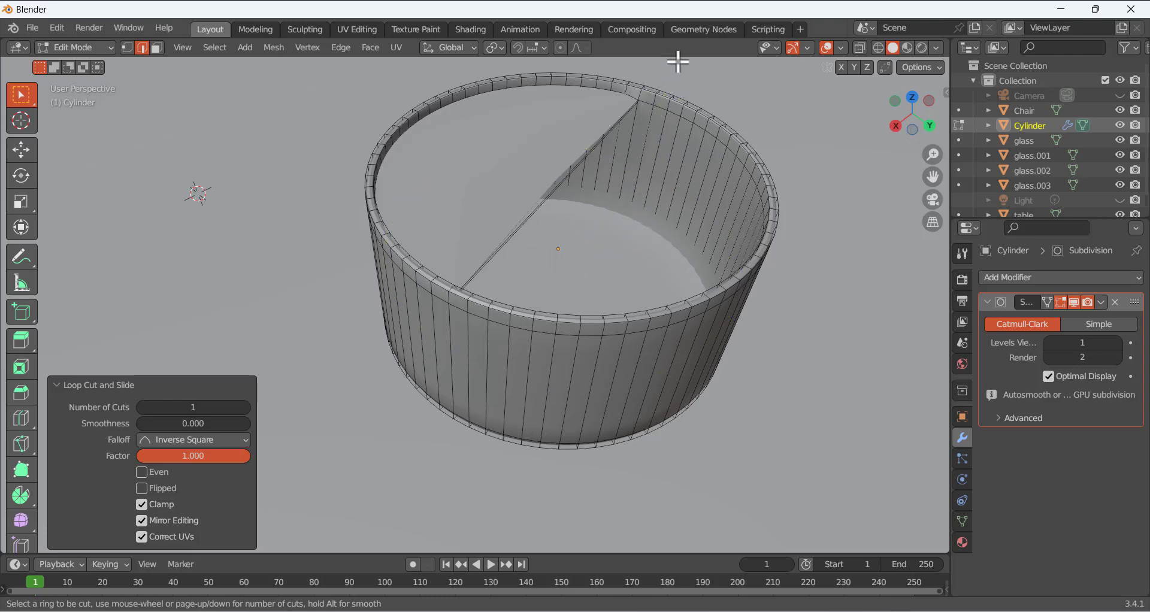
pyautogui.press('Escape')
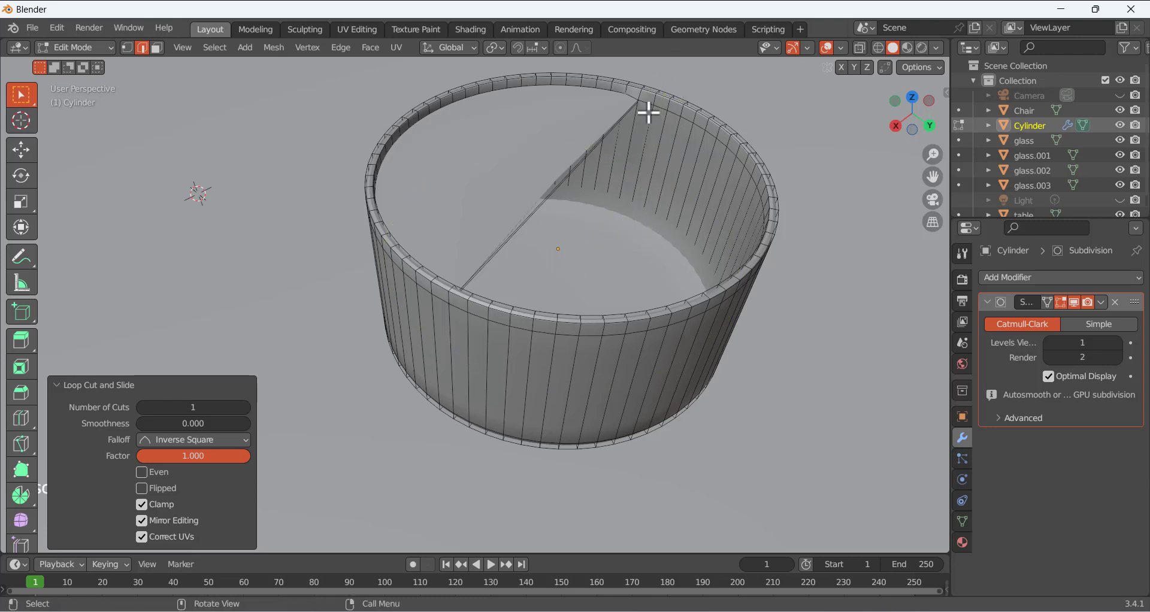
pyautogui.click(631, 223)
# Inspect the vessel's interior, switching the Subdivision modifier's Edit Mode display off and back on for comparison
pyautogui.moveTo(631, 223); pyautogui.dragTo(590, 212, button='middle')
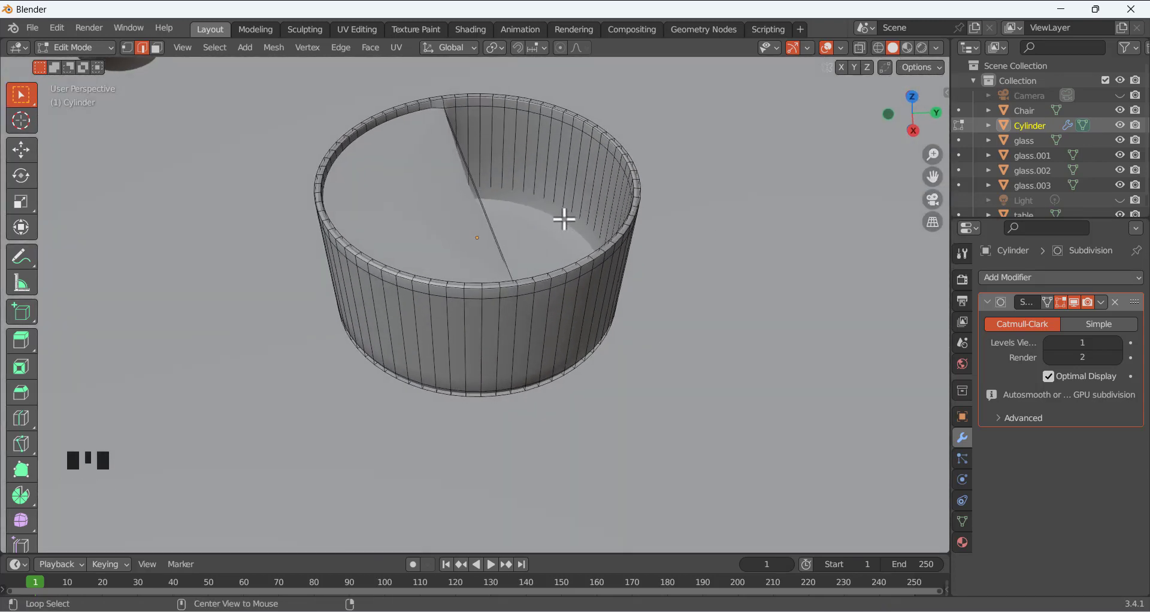
pyautogui.moveTo(559, 225); pyautogui.dragTo(521, 289, button='middle')
pyautogui.click(518, 296)
pyautogui.click(488, 275)
pyautogui.click(495, 285)
pyautogui.click(531, 316)
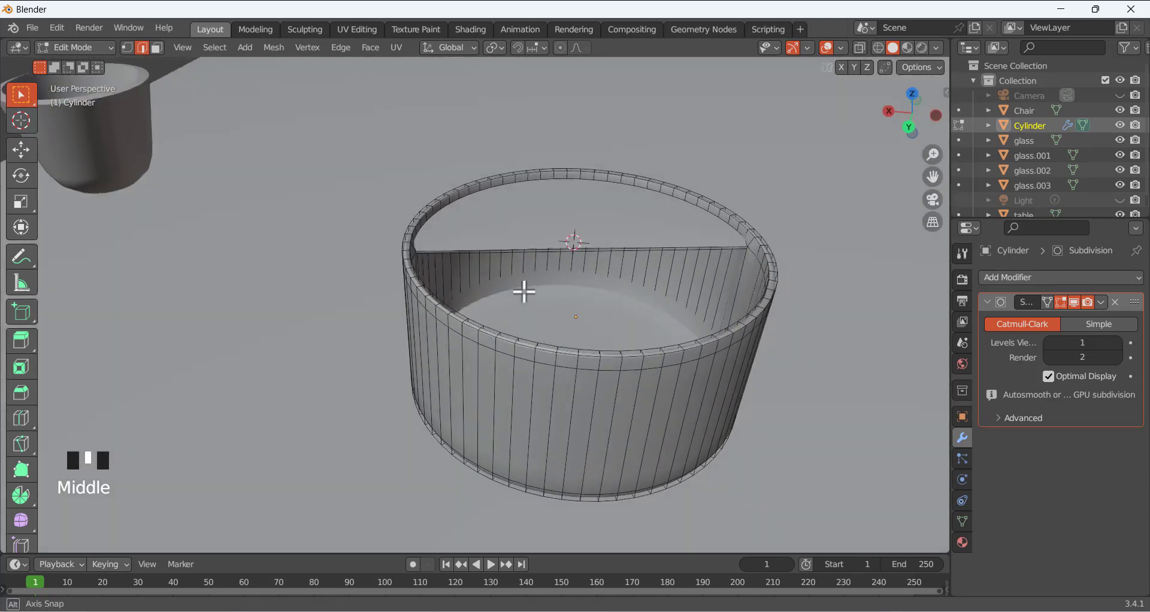
pyautogui.click(1057, 300)
pyautogui.click(1059, 300)
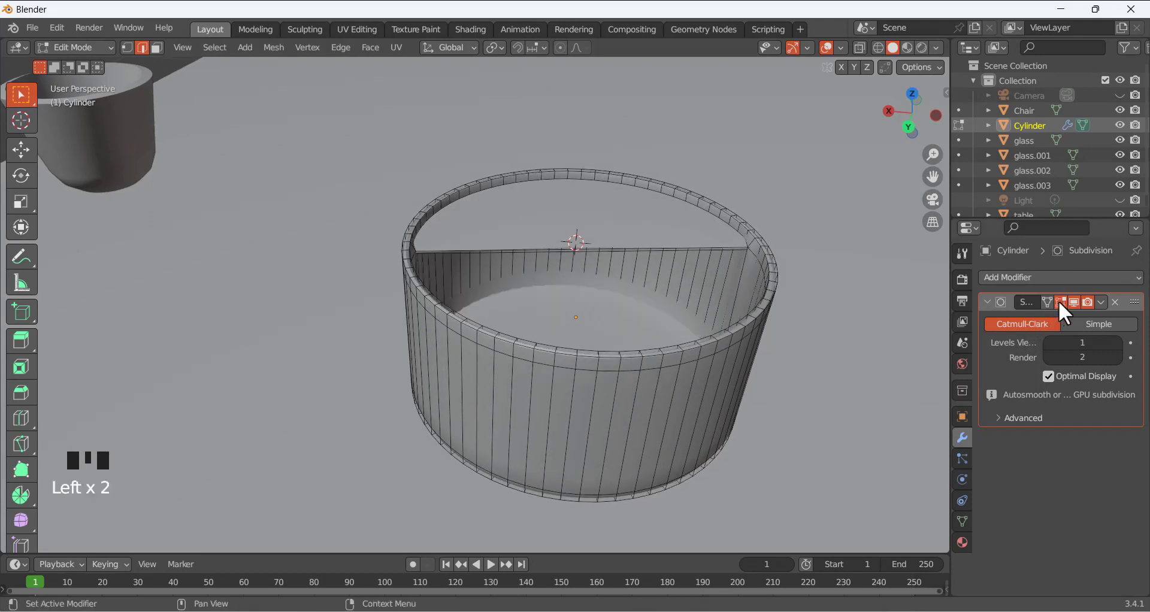
# Try to inset the inner floor's edge loop with the Subdivision modifier's Edit Mode display turned off
pyautogui.click(1058, 300)
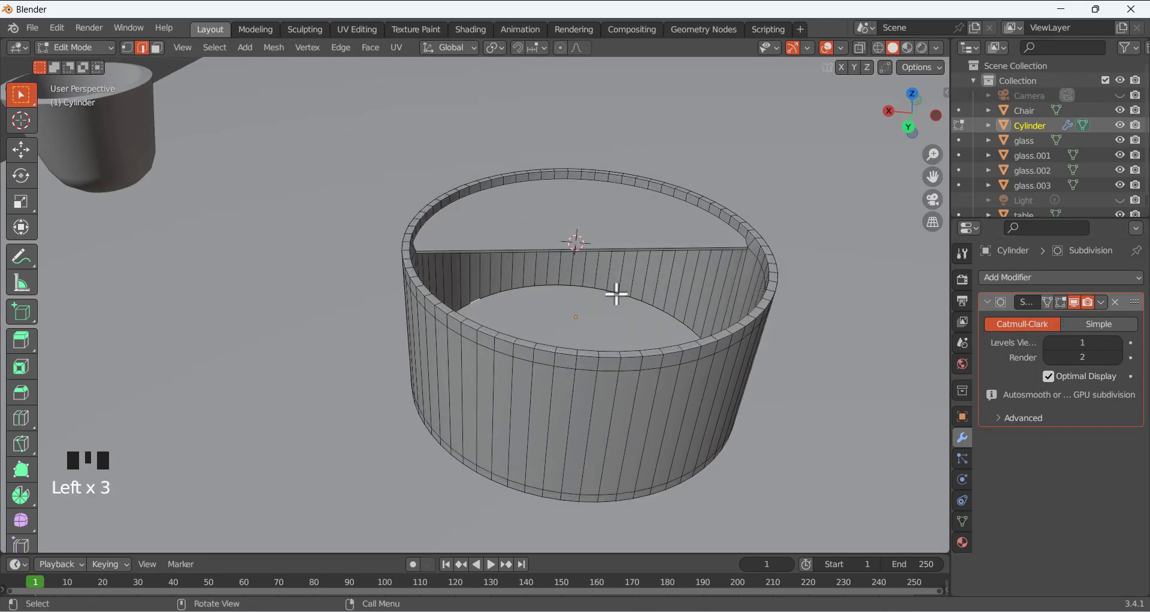
pyautogui.click(1061, 302)
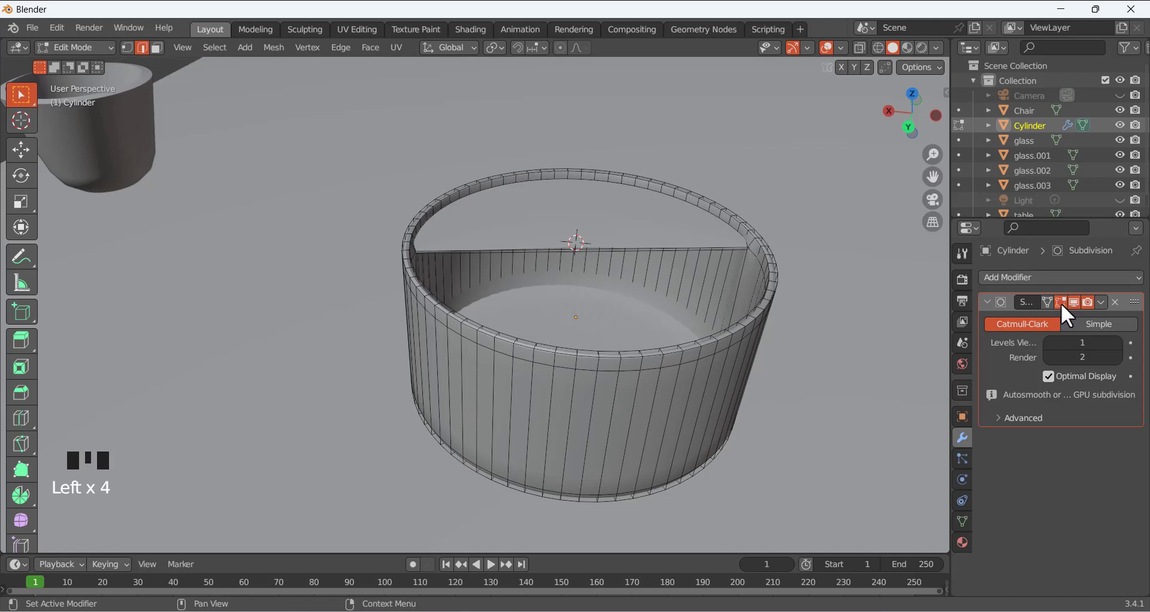
pyautogui.click(1061, 302)
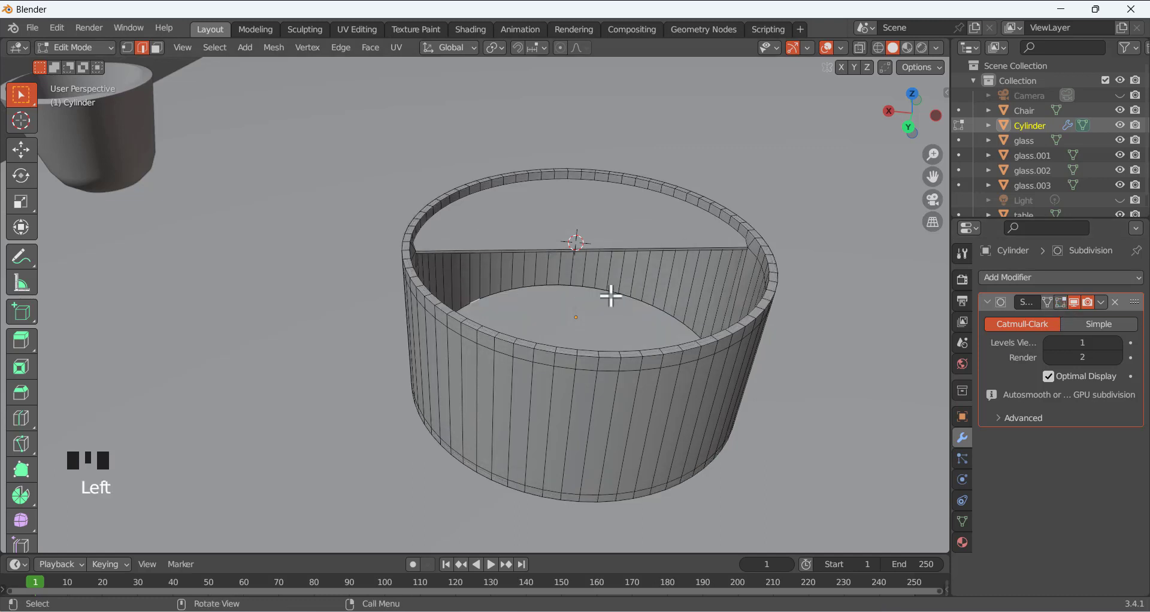
pyautogui.click(565, 284)
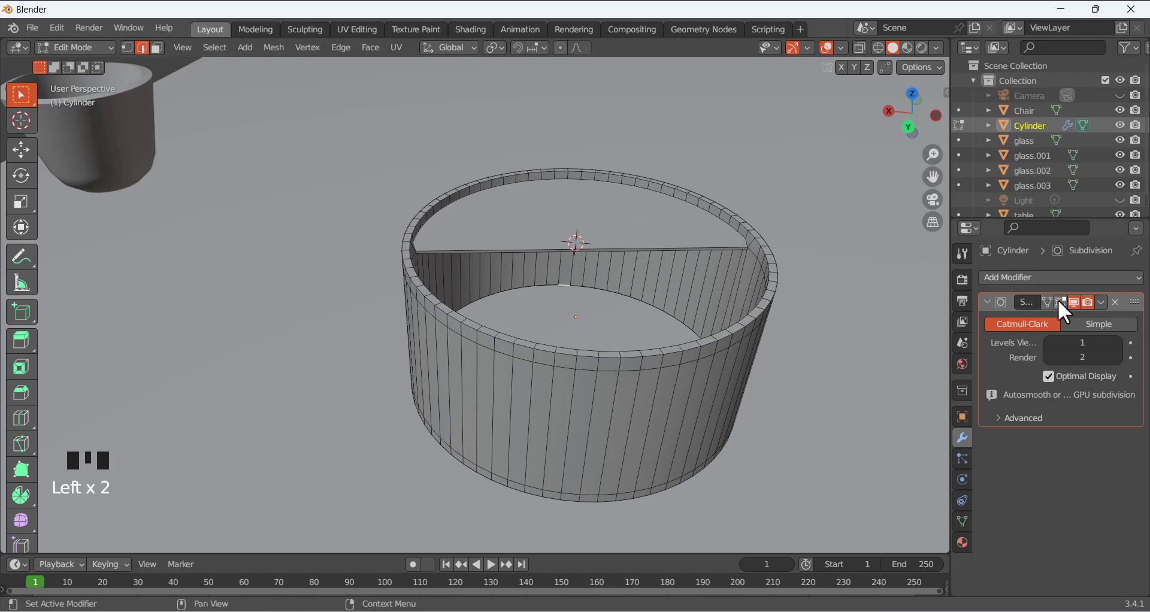
pyautogui.keyDown('alt'); pyautogui.click(579, 287); pyautogui.keyUp('alt')
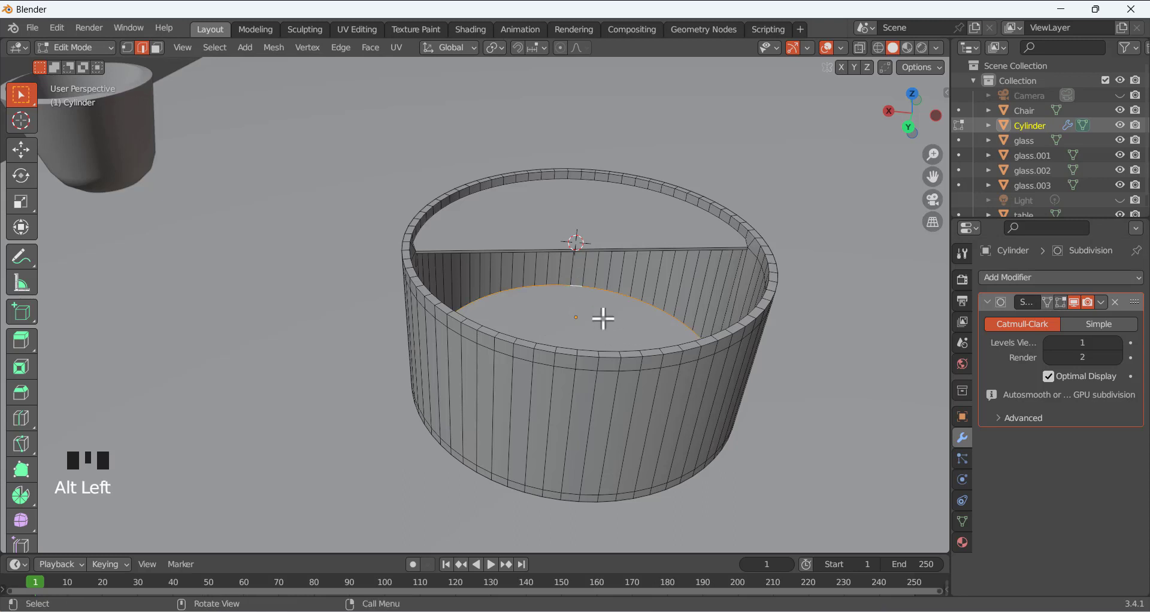
pyautogui.press('i')
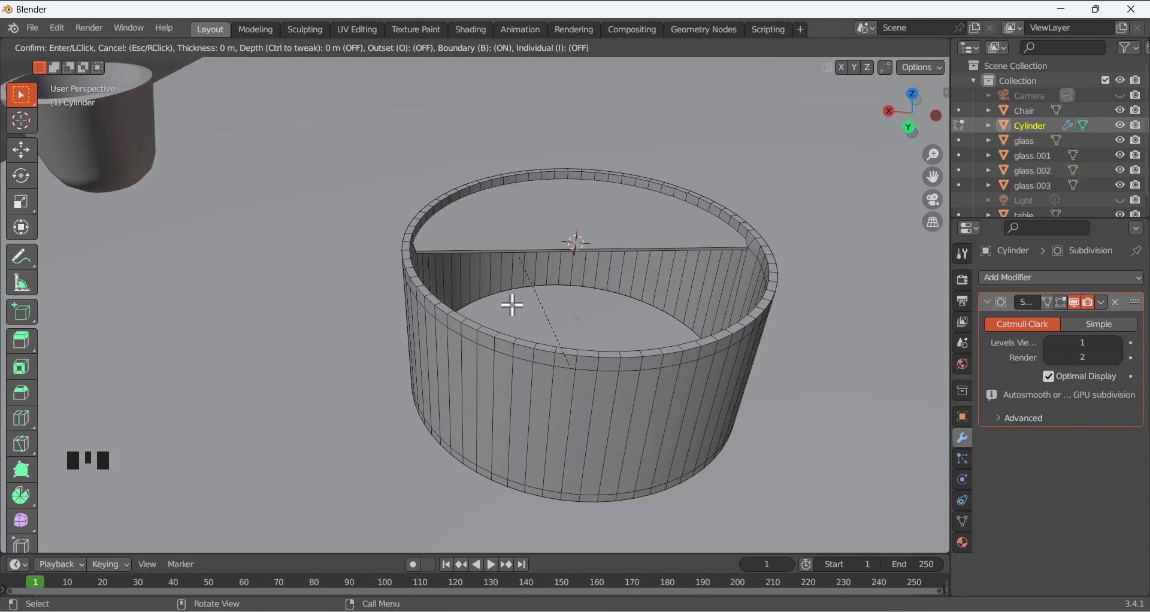
pyautogui.rightClick(659, 303)
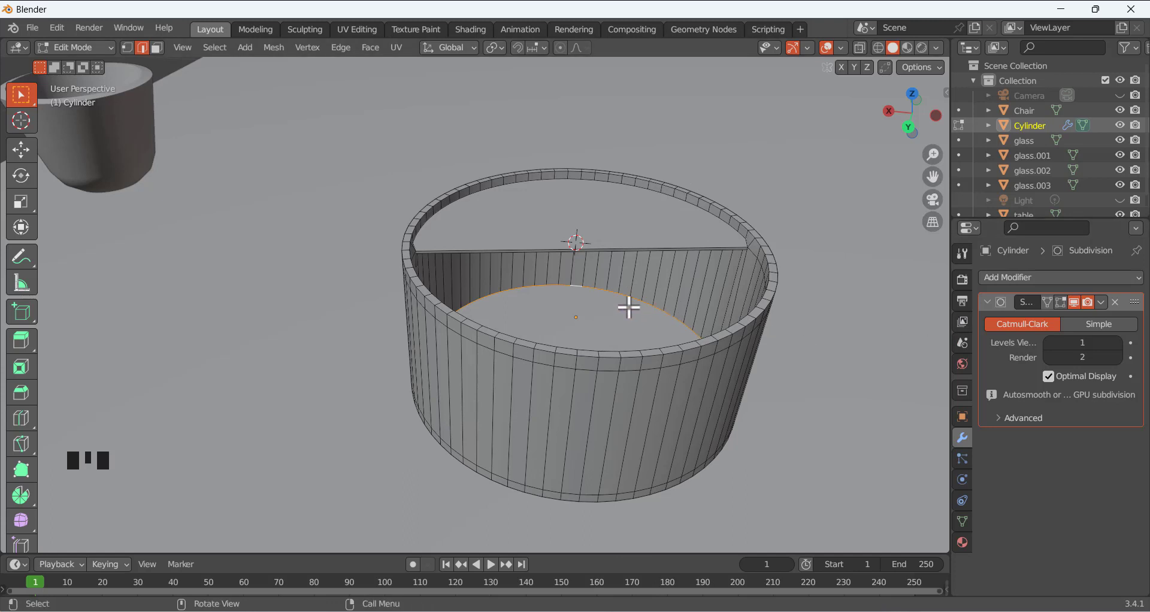
pyautogui.press('i')
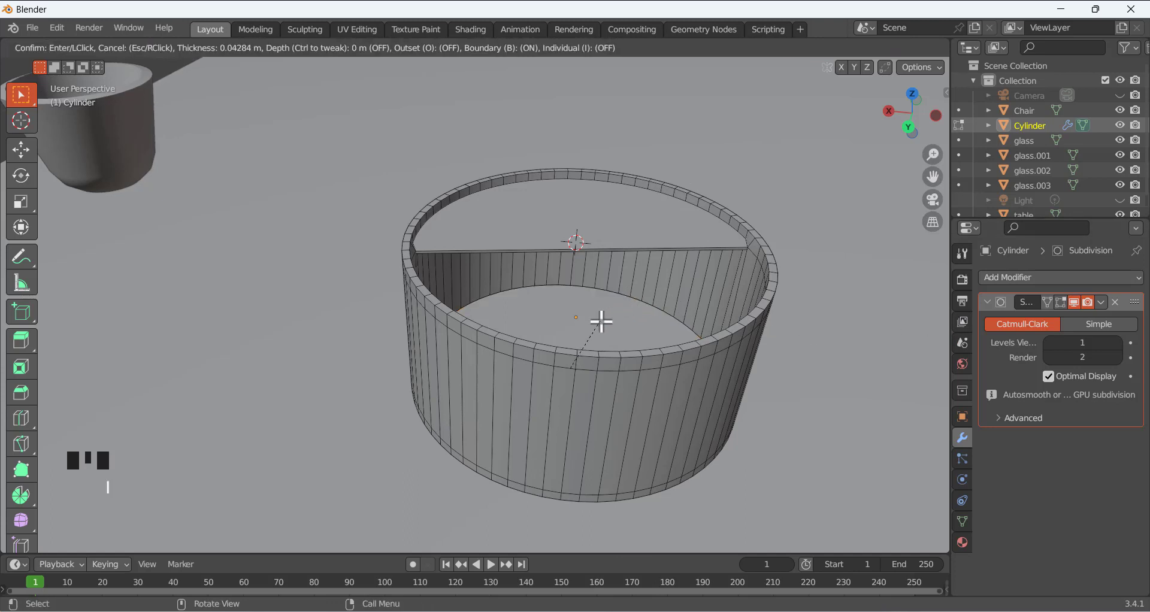
pyautogui.rightClick(601, 321)
pyautogui.click(1061, 301)
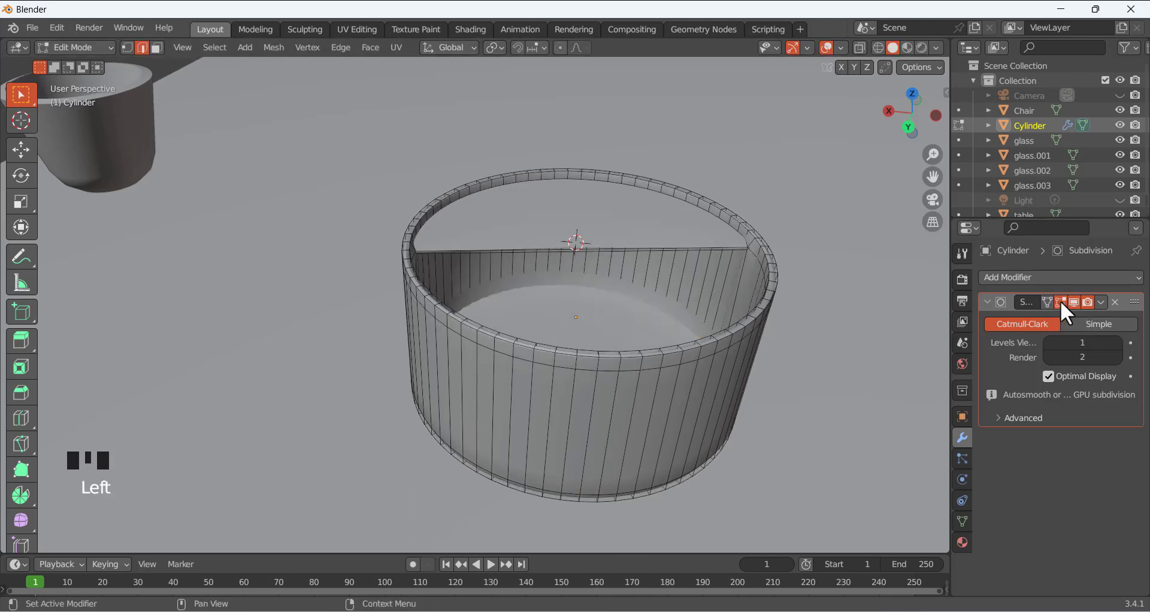
# Turn on the Subdivision modifier's On Cage display and look into the open half of the vessel
pyautogui.moveTo(567, 287); pyautogui.dragTo(424, 314, button='middle')
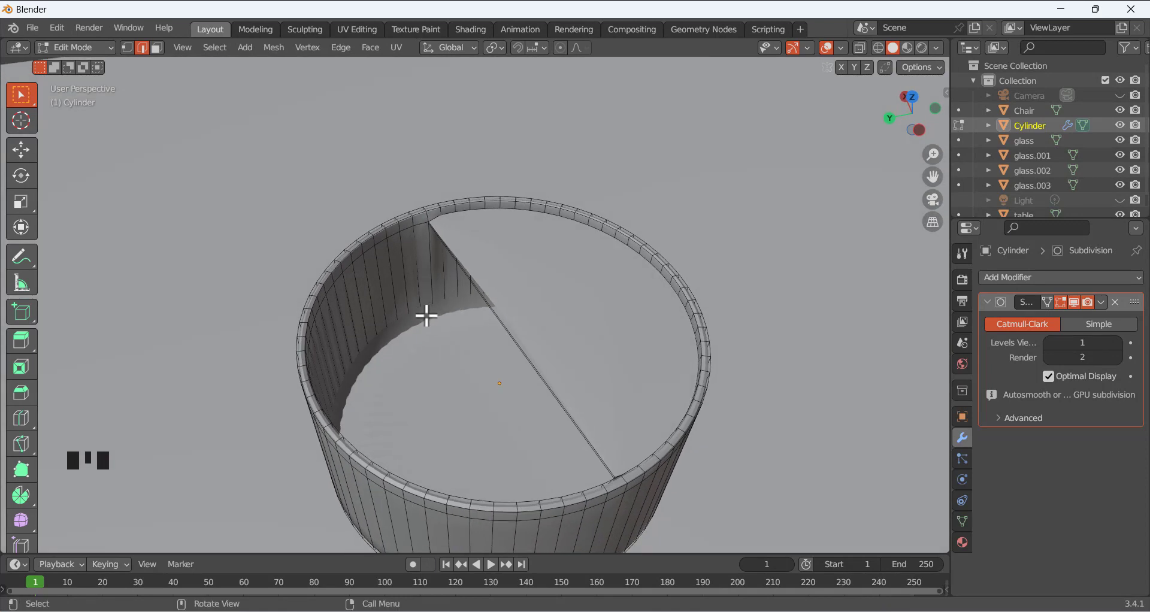
pyautogui.click(424, 303)
pyautogui.click(1048, 300)
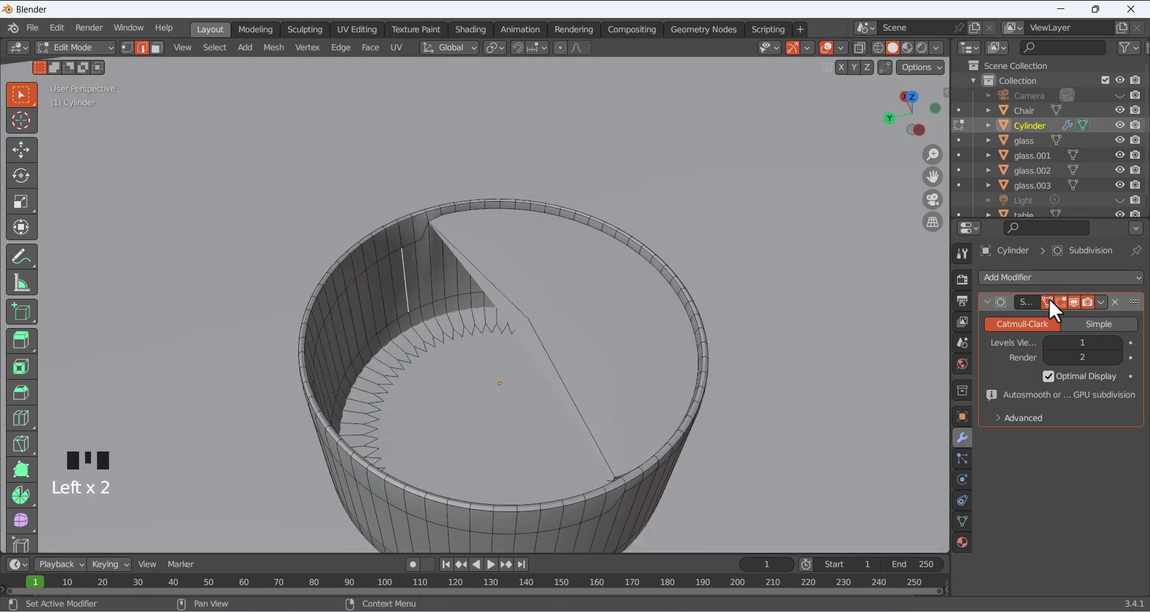
pyautogui.moveTo(419, 341); pyautogui.dragTo(424, 328, button='middle')
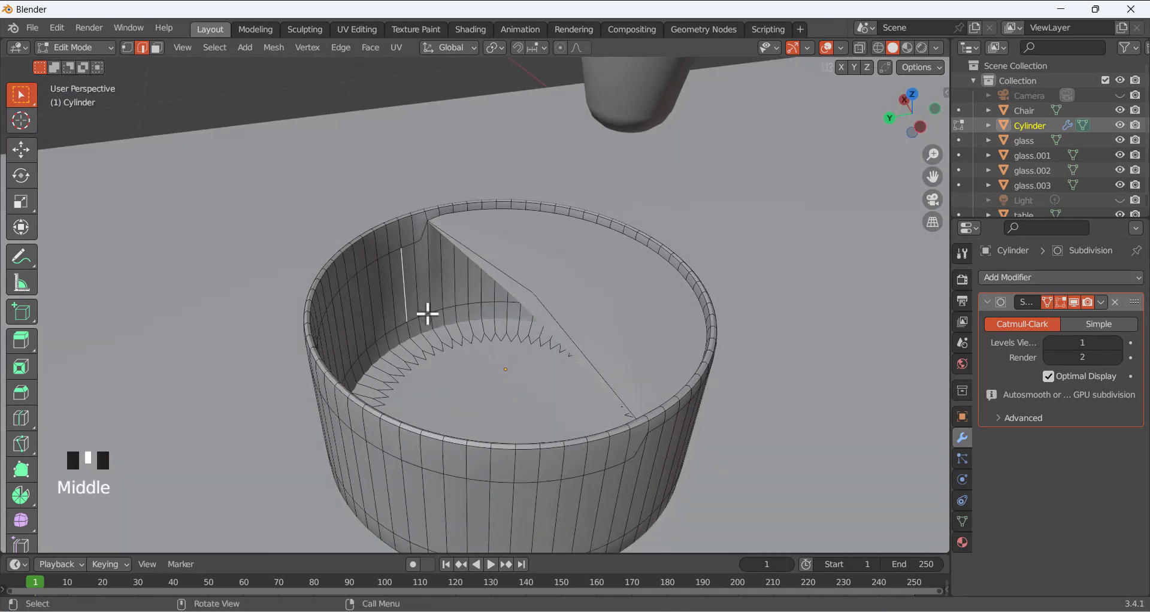
# Add a loop cut slid to the vessel's inner floor edge with factor 1.000 and try to inset it
pyautogui.click(427, 313)
pyautogui.click(446, 355)
pyautogui.click(414, 327)
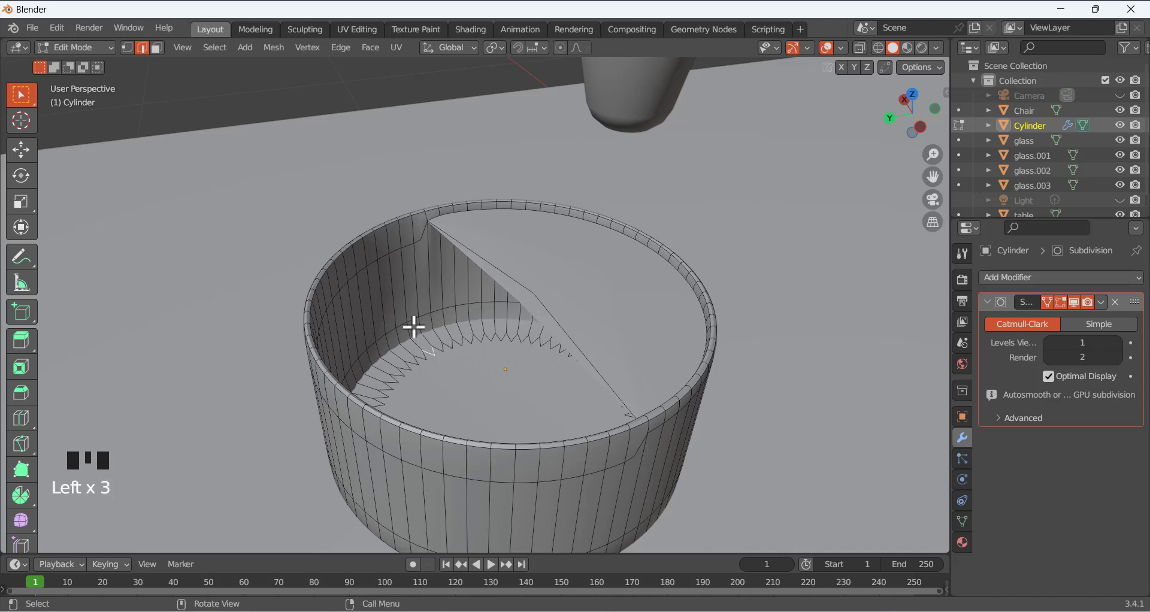
pyautogui.click(423, 325)
pyautogui.click(462, 383)
pyautogui.hotkey('ctrl', 'r')
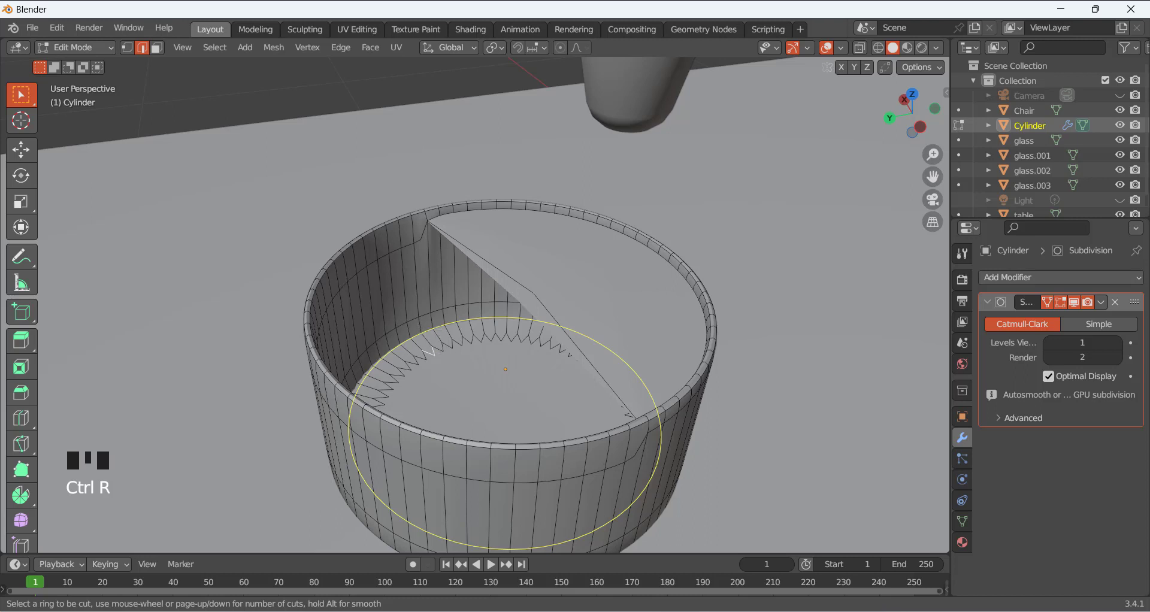
pyautogui.click(470, 381)
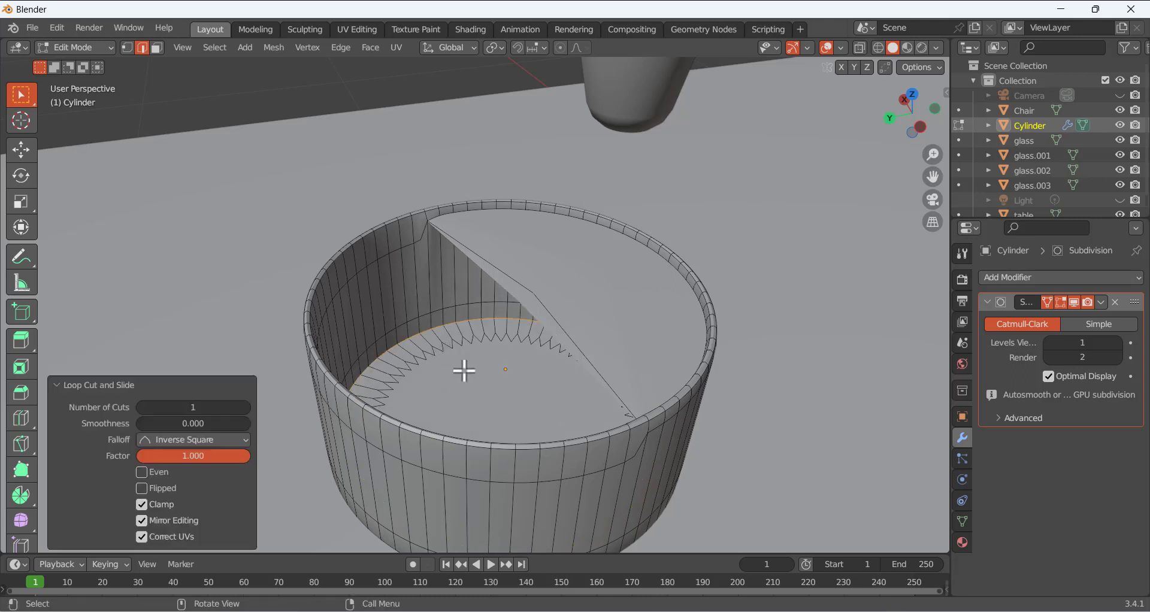
pyautogui.press('i')
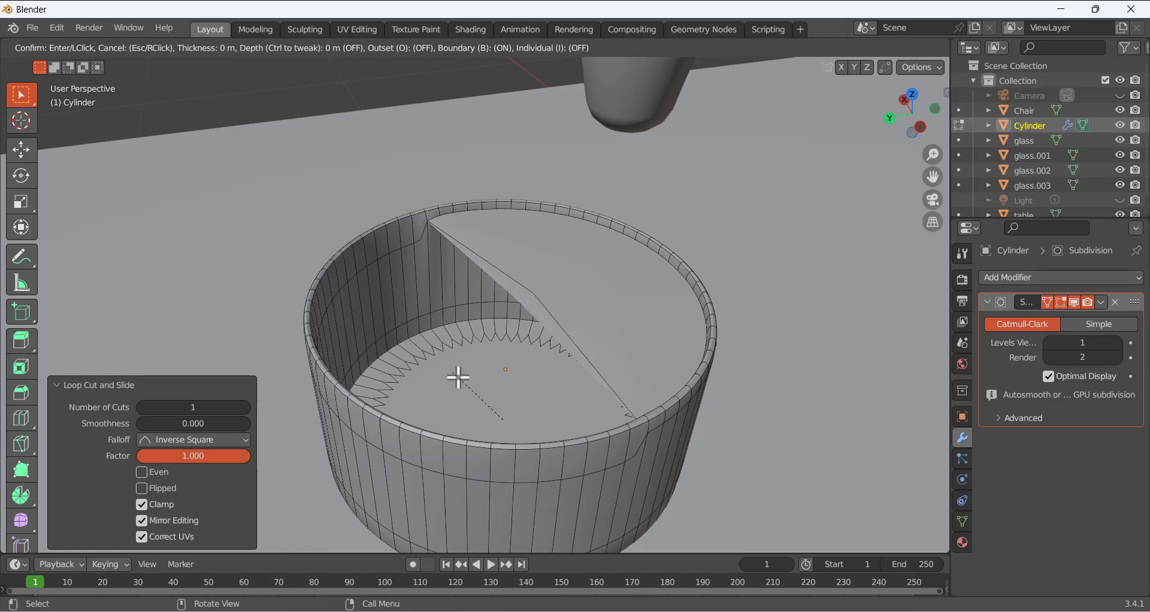
pyautogui.click(458, 377)
# Try selecting edges around the inner floor and switch to face selection to pick the floor face
pyautogui.moveTo(493, 367); pyautogui.dragTo(513, 351, button='middle')
pyautogui.click(566, 346)
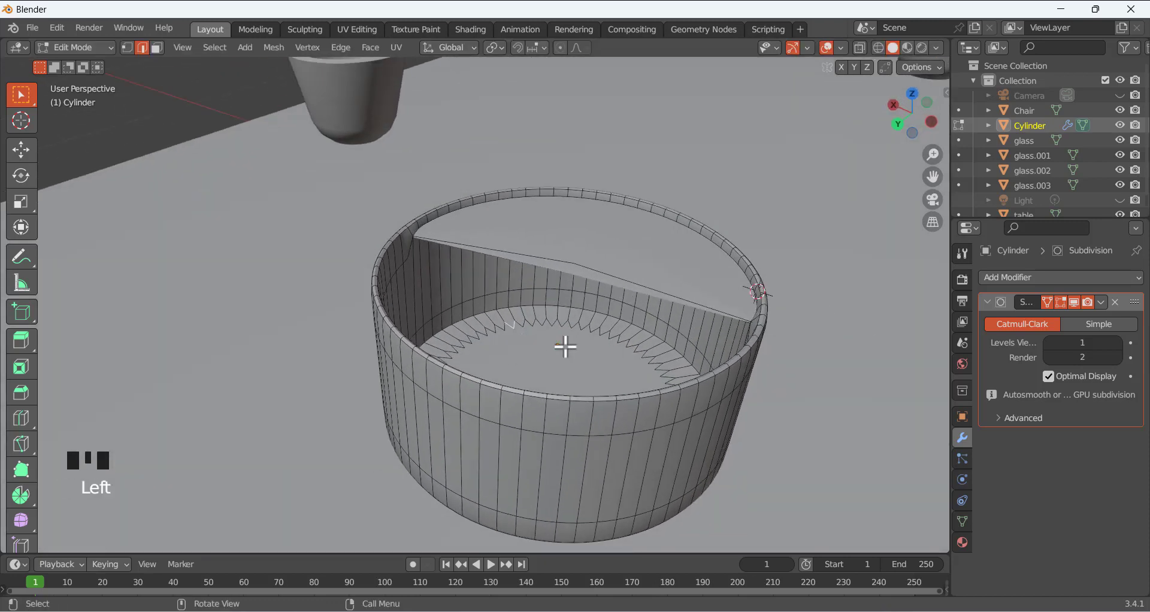
pyautogui.click(353, 128)
pyautogui.scroll(2, 544, 325)
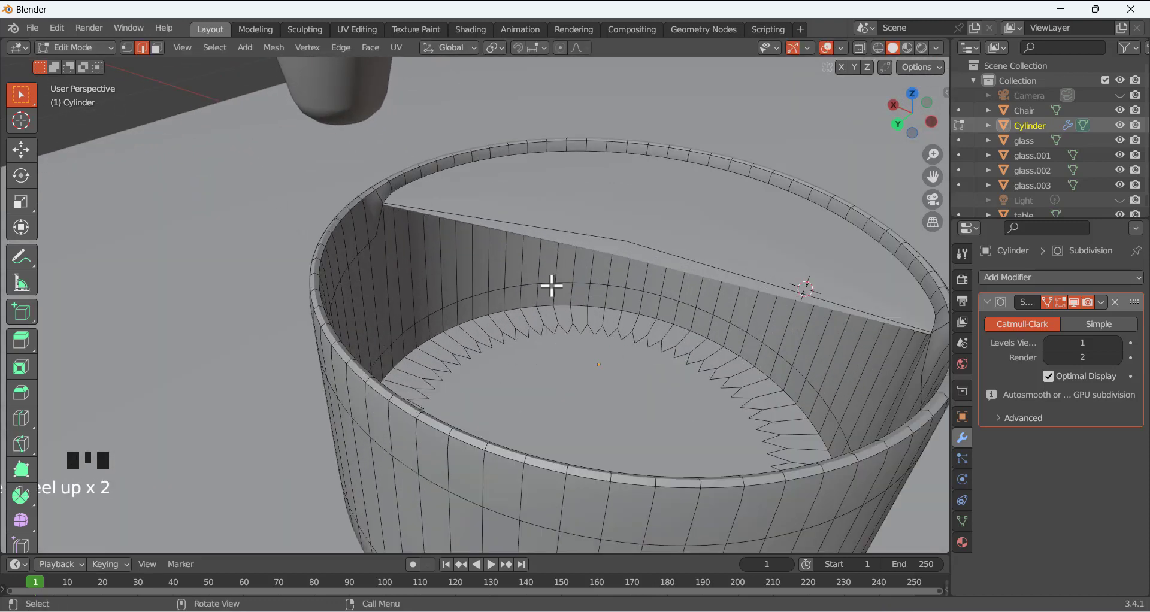
pyautogui.click(550, 286)
pyautogui.click(565, 324)
pyautogui.click(549, 337)
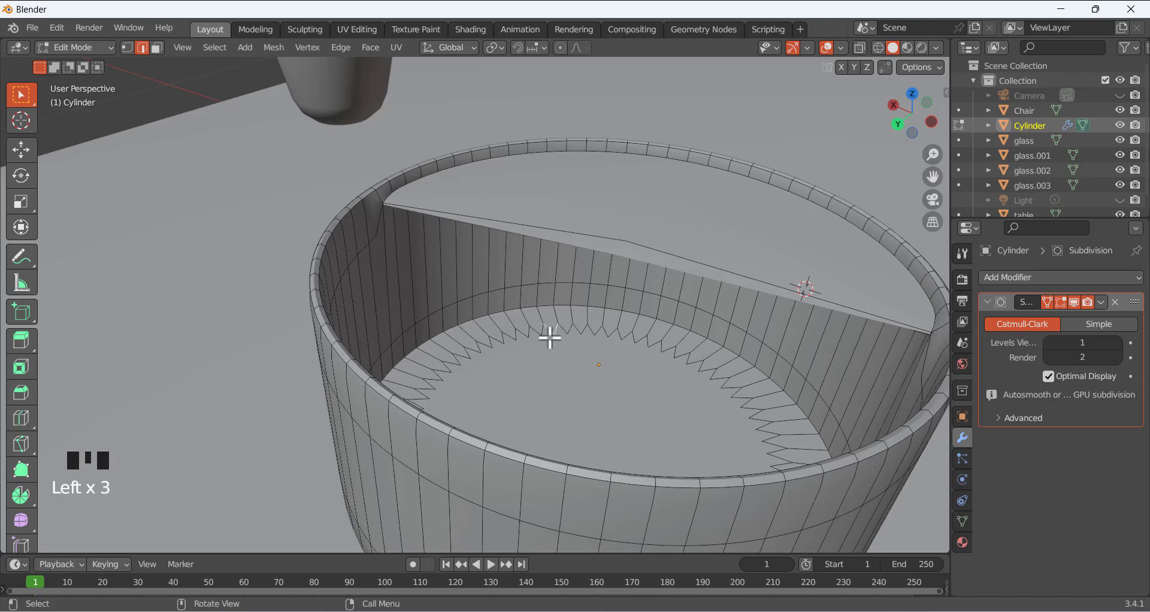
pyautogui.click(577, 396)
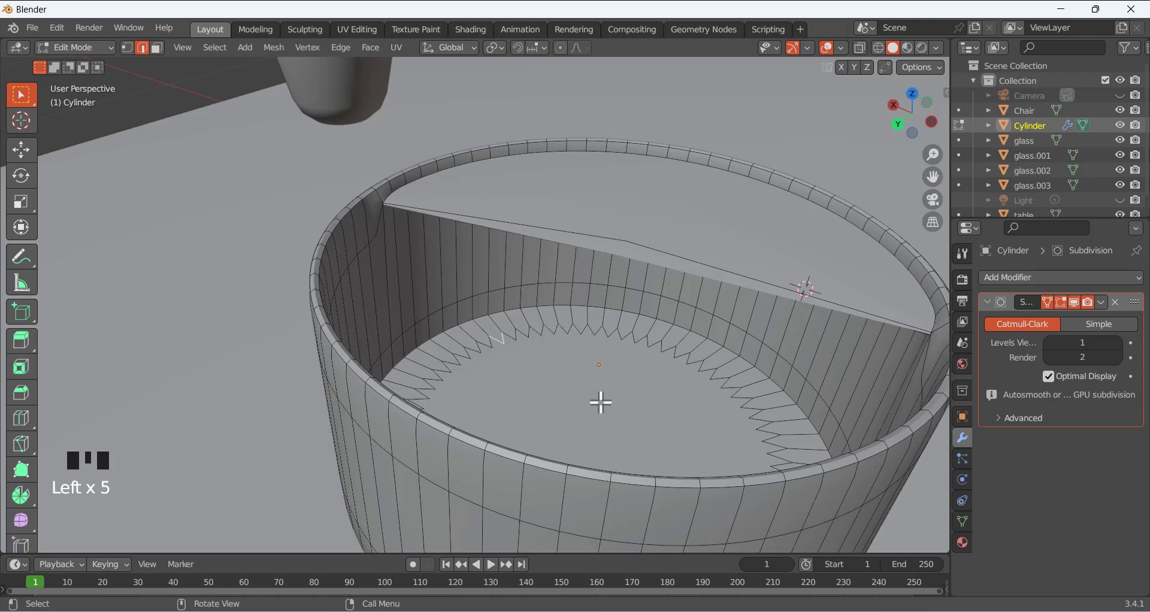
pyautogui.click(156, 49)
pyautogui.click(534, 381)
pyautogui.moveTo(557, 365); pyautogui.dragTo(474, 362, button='middle')
pyautogui.click(308, 164)
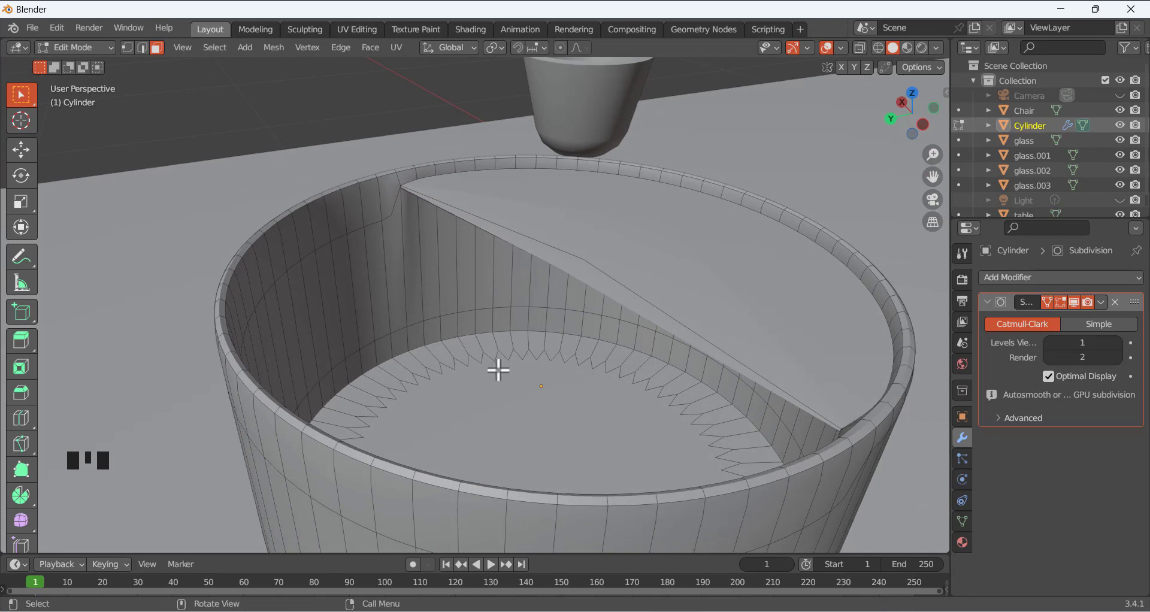
# Inspect the vessel's interior, half cover and outer wall from several sides and distances
pyautogui.scroll(-3, 498, 370)
pyautogui.scroll(-4, 511, 341)
pyautogui.moveTo(423, 318); pyautogui.dragTo(649, 295, button='middle')
pyautogui.scroll(-4, 450, 341)
pyautogui.moveTo(449, 341); pyautogui.dragTo(508, 294, button='middle')
pyautogui.scroll(11, 483, 285)
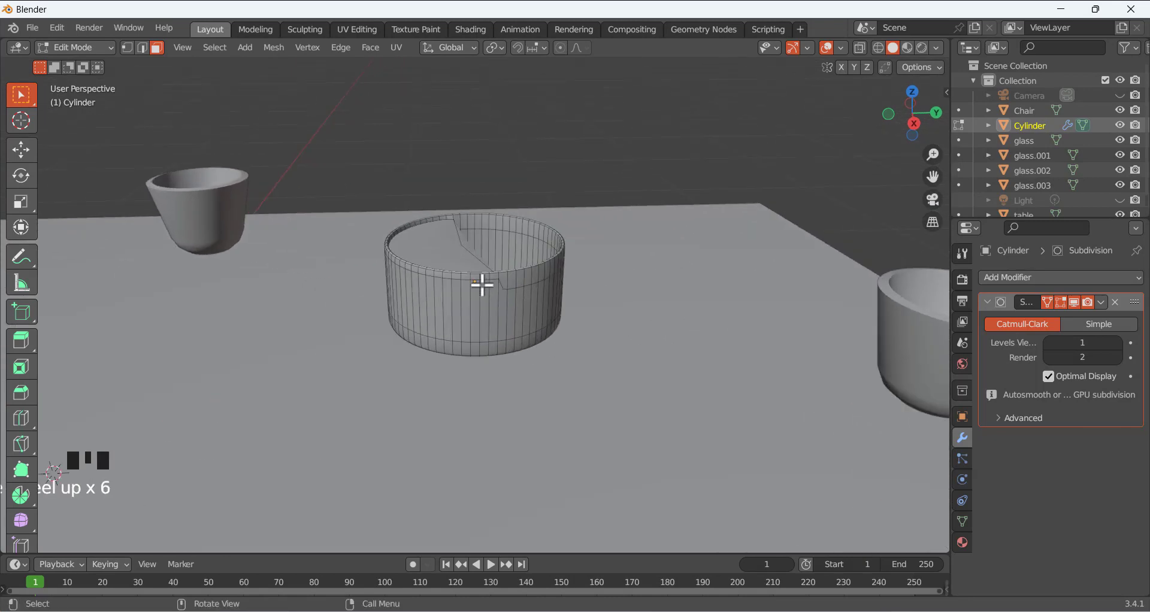
pyautogui.moveTo(498, 221); pyautogui.dragTo(596, 225, button='middle')
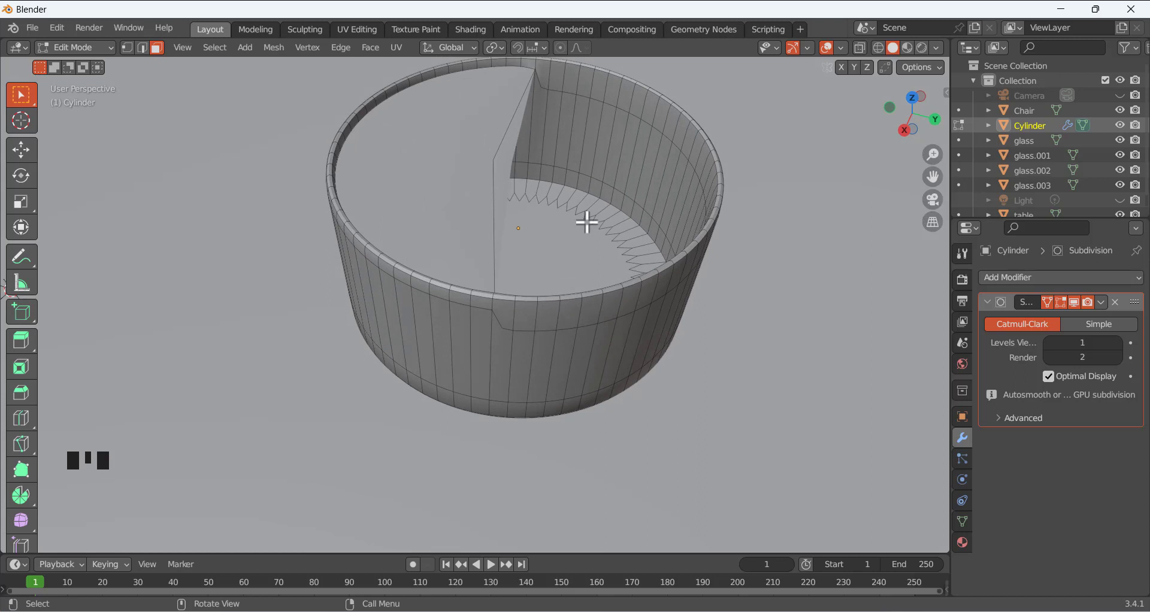
pyautogui.scroll(-7, 585, 252)
pyautogui.moveTo(564, 259); pyautogui.dragTo(539, 213, button='middle')
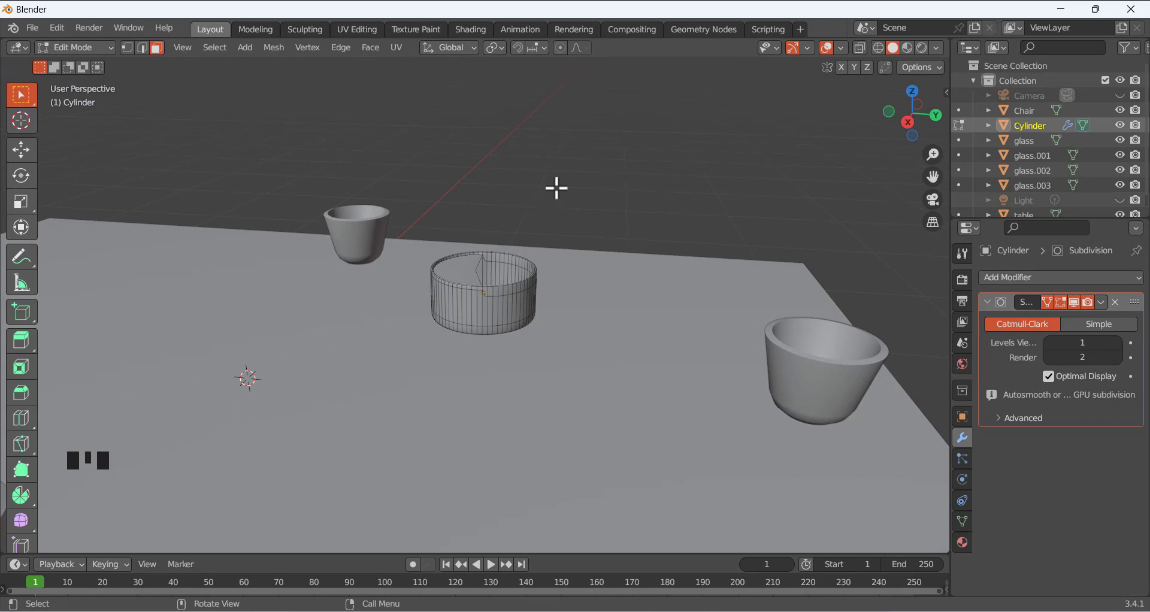
# Return the vessel to Object Mode and check the Subdivision modifier's Apply option without applying it
pyautogui.press('Tab')
pyautogui.click(1100, 302)
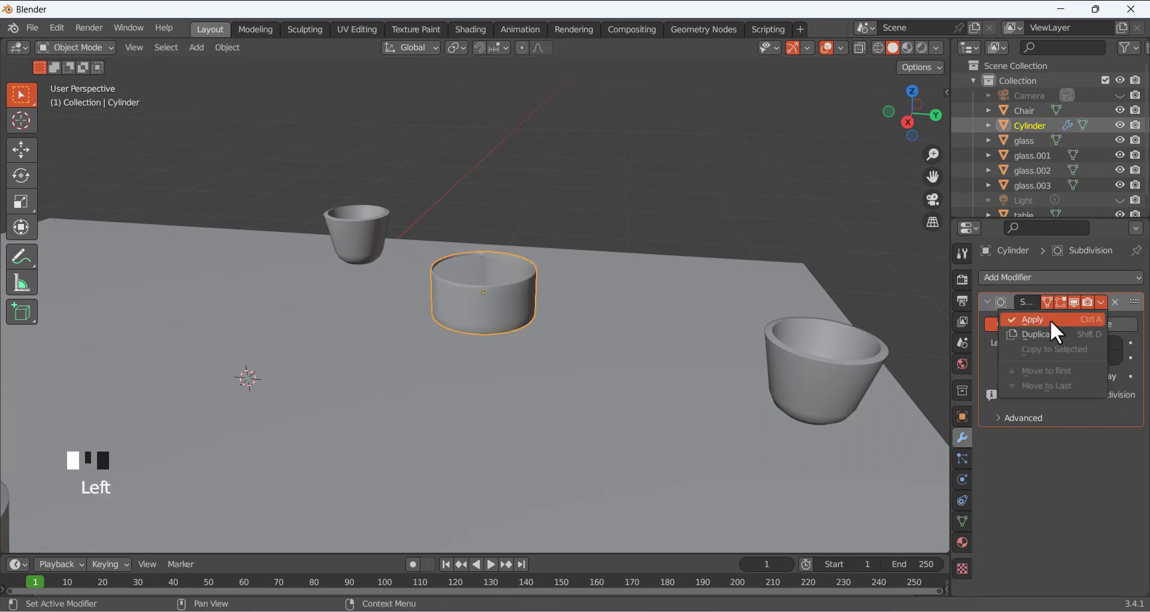
pyautogui.click(1101, 302)
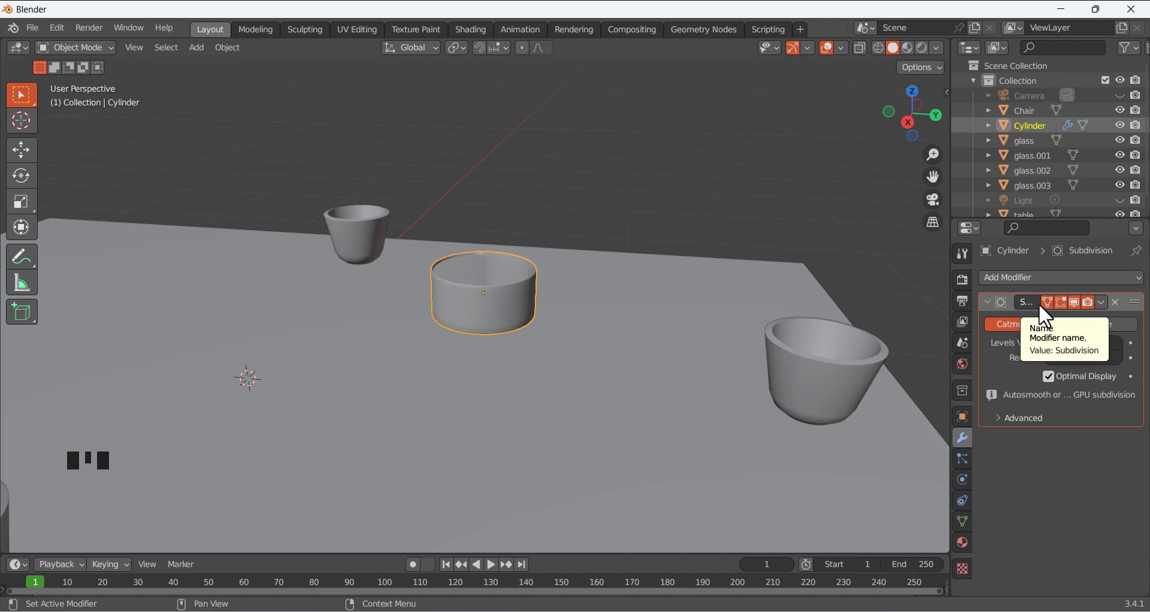
# In the right orthographic view, move the vessel about 1.33 m along Y and -0.37 m along Z onto the tabletop
pyautogui.scroll(5, 495, 291)
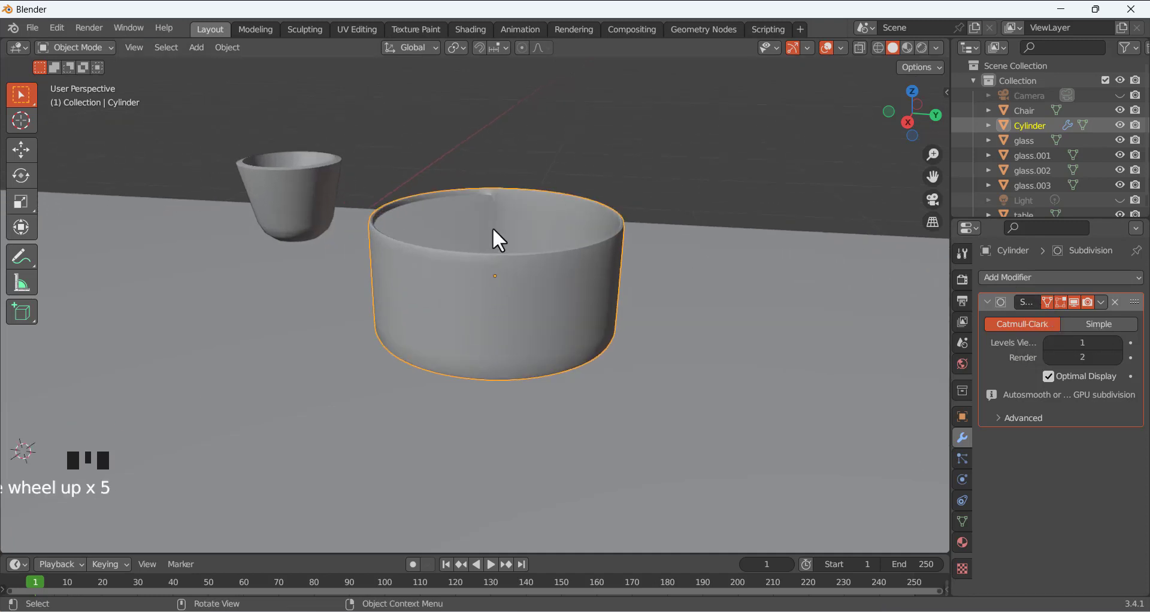
pyautogui.moveTo(496, 236); pyautogui.dragTo(462, 252, button='middle')
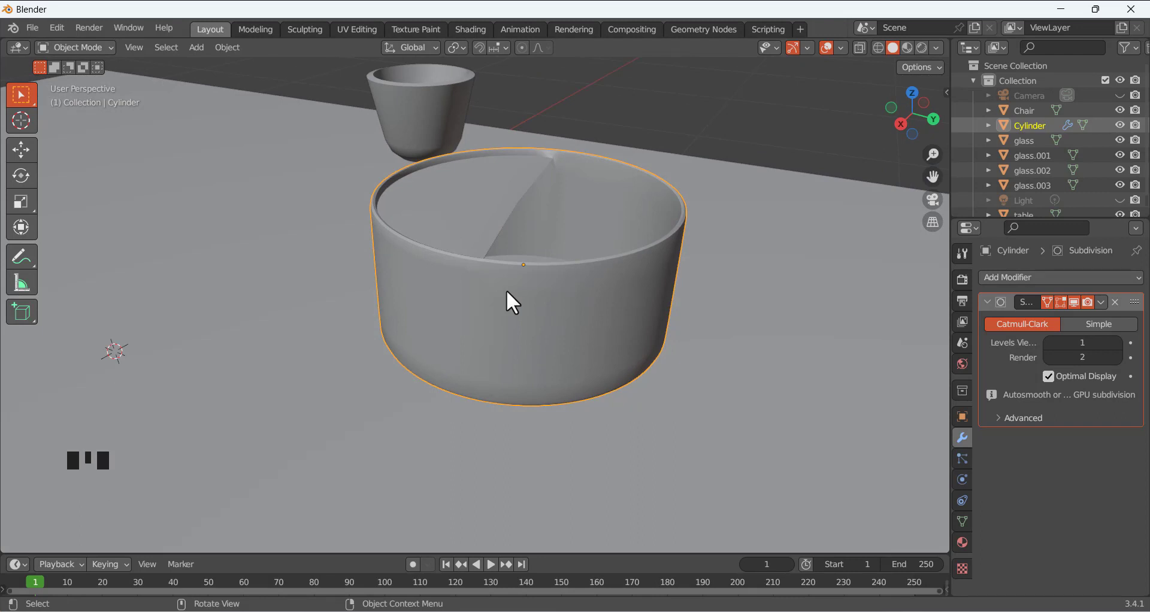
pyautogui.scroll(-4, 506, 291)
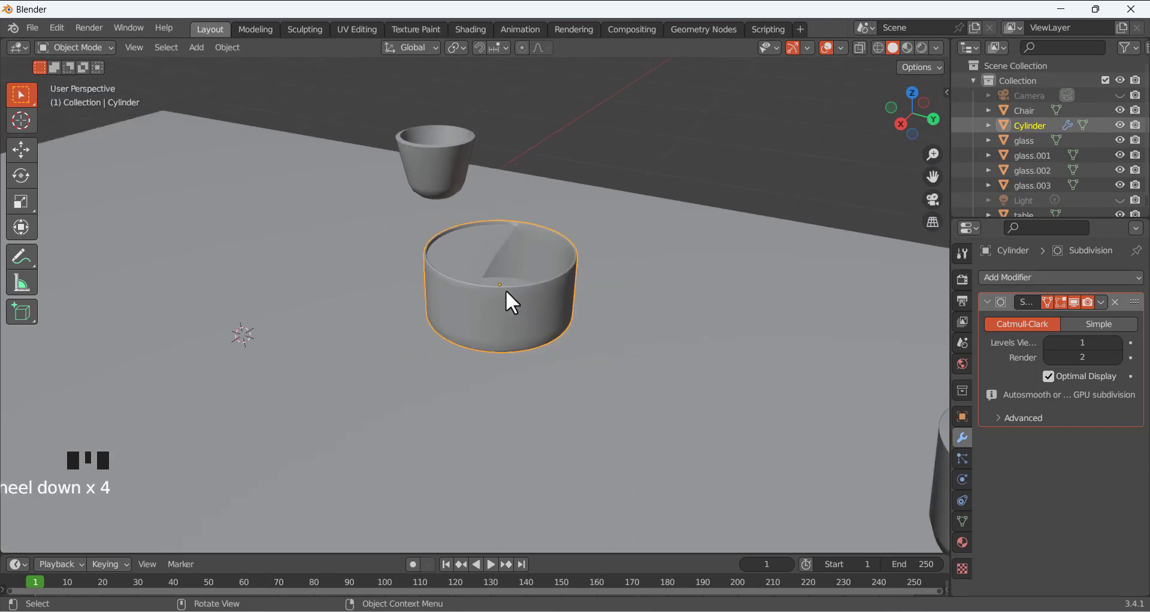
pyautogui.scroll(-5, 505, 291)
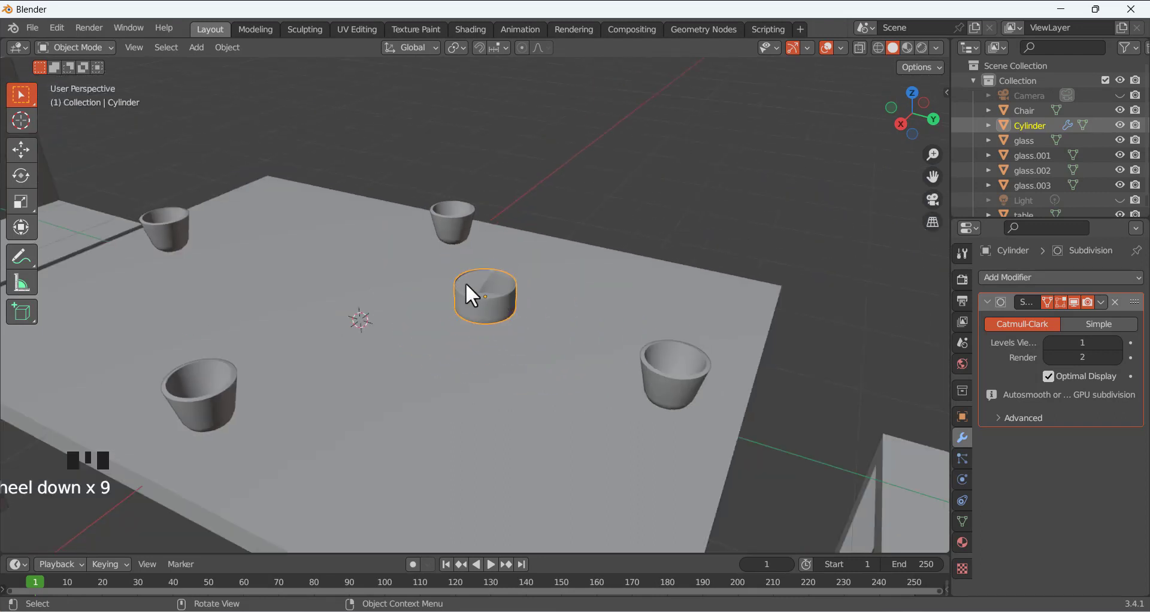
pyautogui.moveTo(465, 283); pyautogui.dragTo(507, 297, button='middle')
pyautogui.scroll(-5, 507, 294)
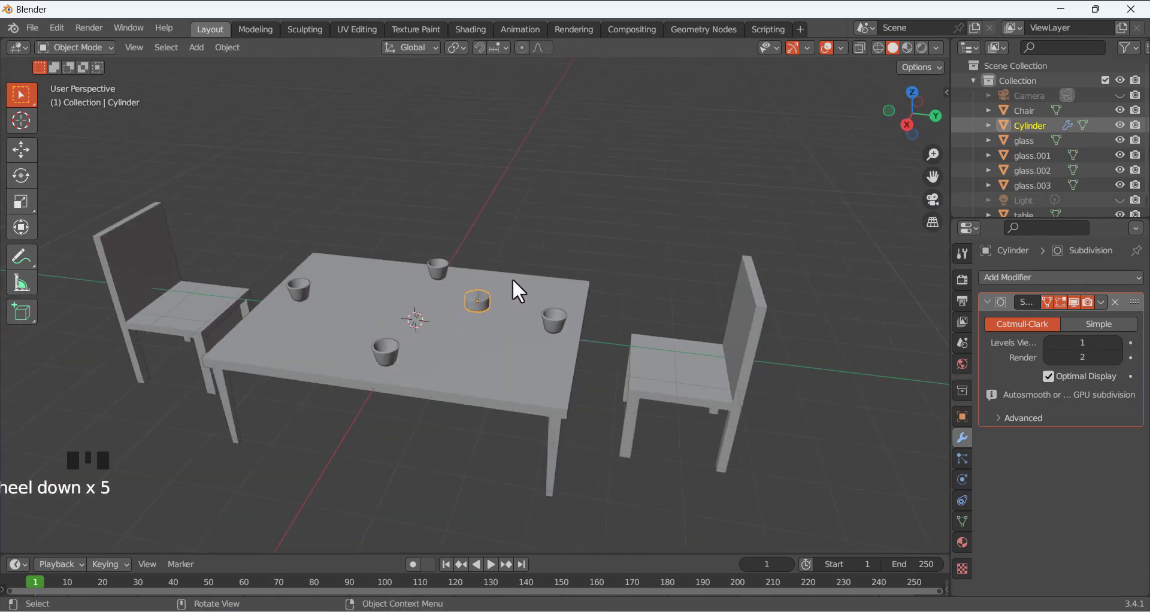
pyautogui.press('KP_3')
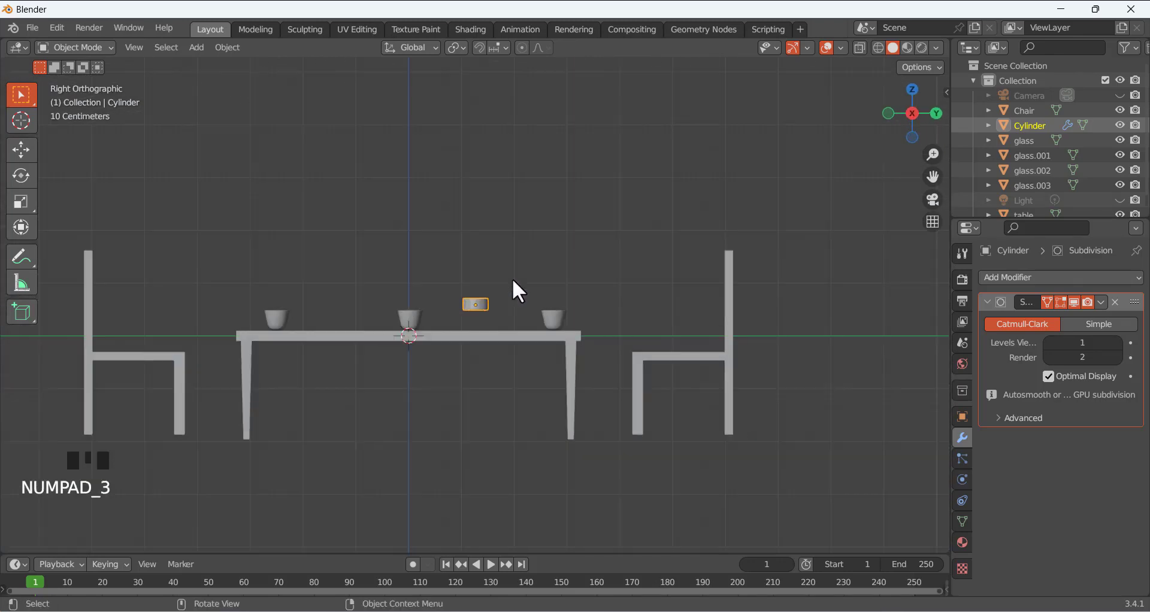
pyautogui.press('g')
pyautogui.click(585, 294)
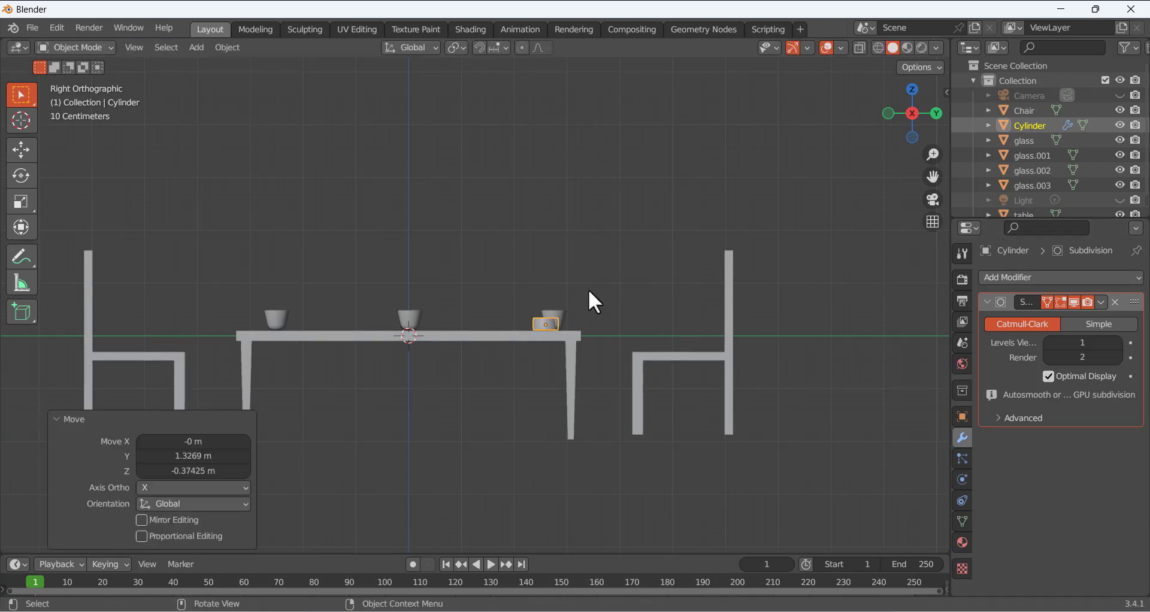
pyautogui.click(598, 268)
# In the top orthographic view, move the vessel clear of the overlapping glass, about 1.1 m toward negative X
pyautogui.press('KP_7')
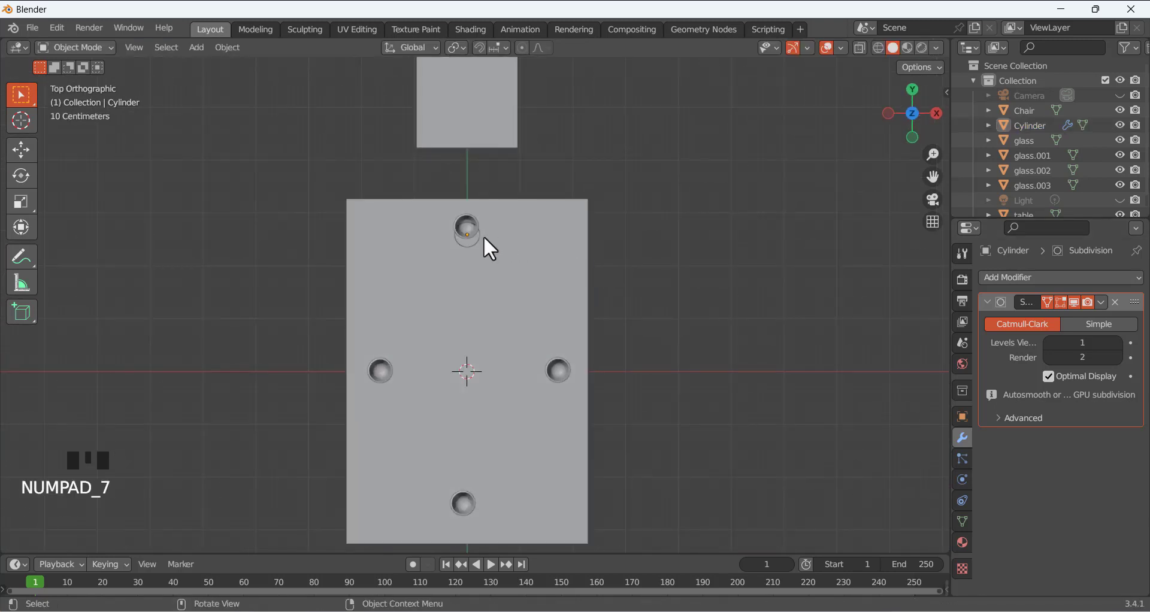
pyautogui.press('g')
pyautogui.click(457, 231)
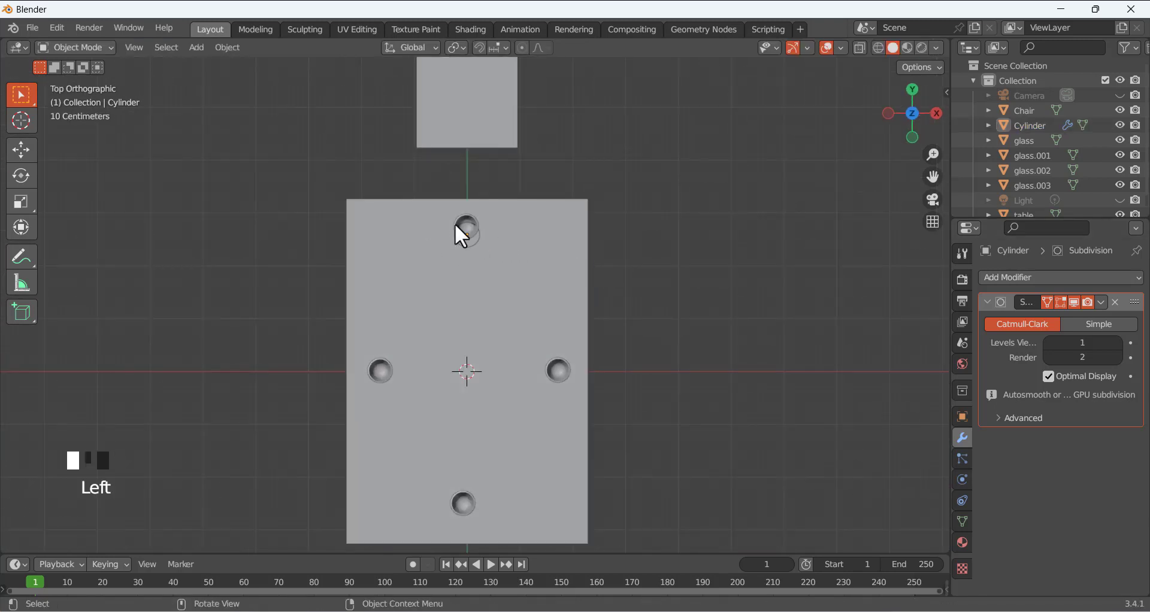
pyautogui.click(473, 242)
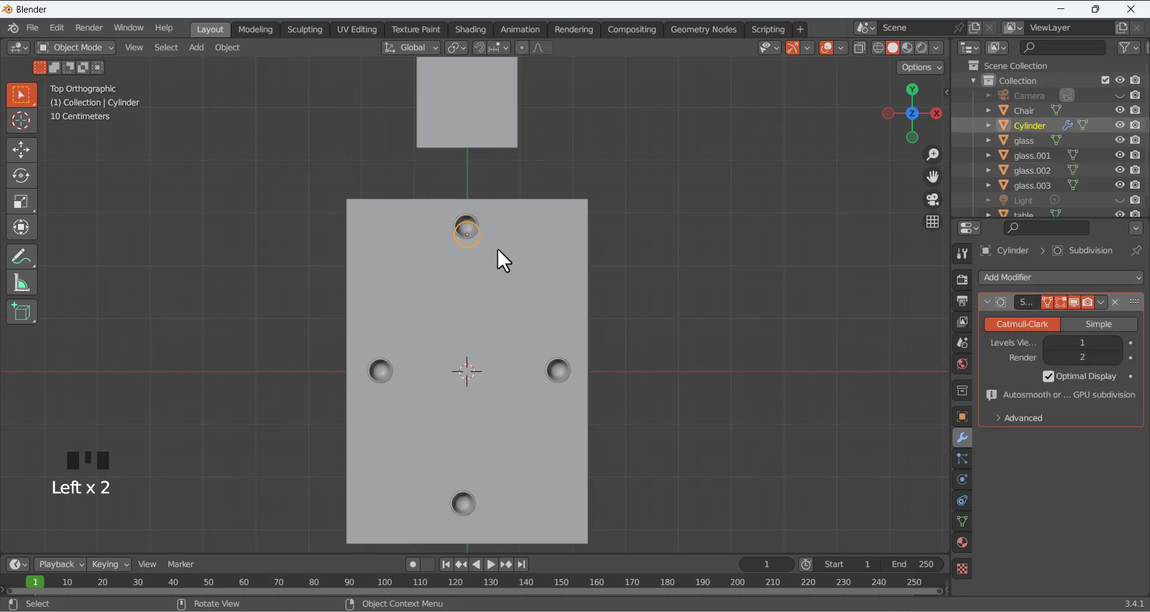
pyautogui.press('g')
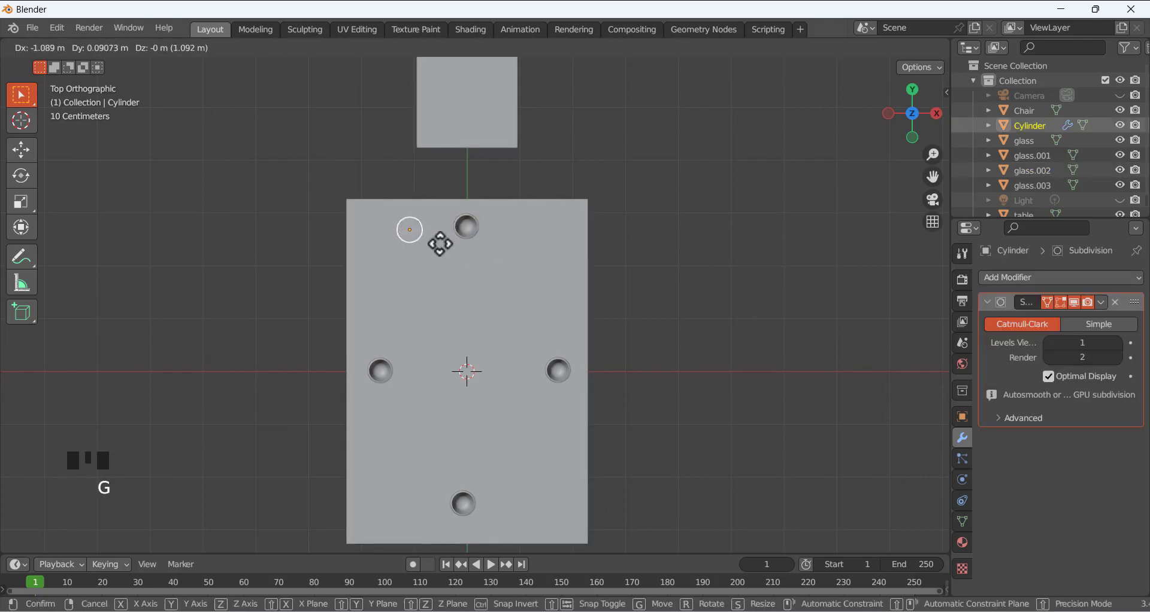
pyautogui.click(448, 232)
pyautogui.click(460, 203)
pyautogui.scroll(5, 429, 181)
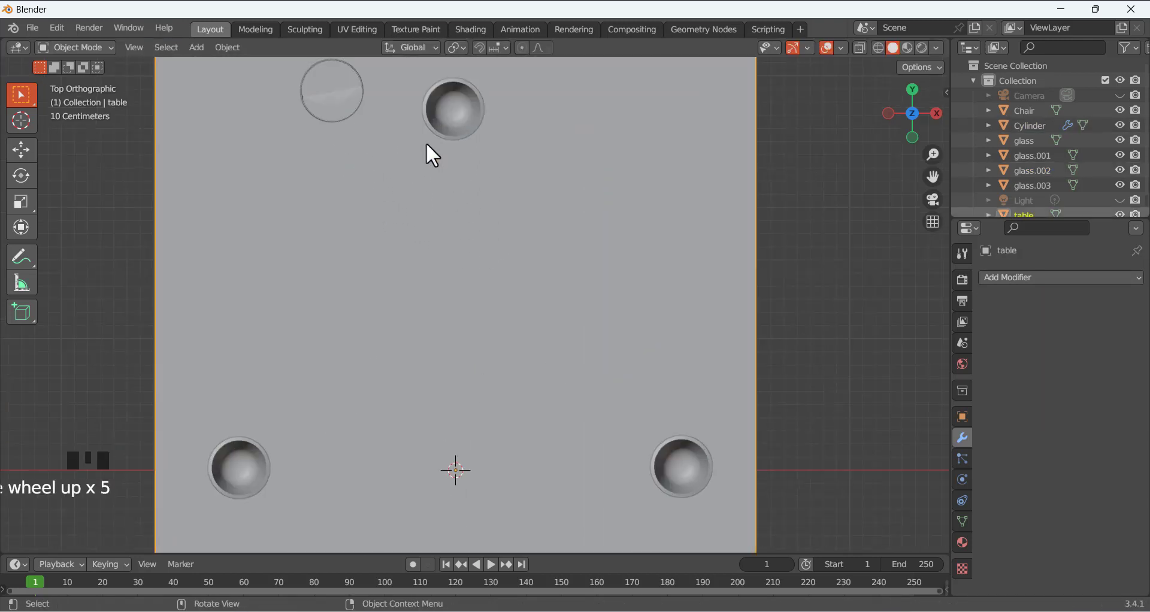
pyautogui.moveTo(427, 144); pyautogui.dragTo(273, 551, button='middle')
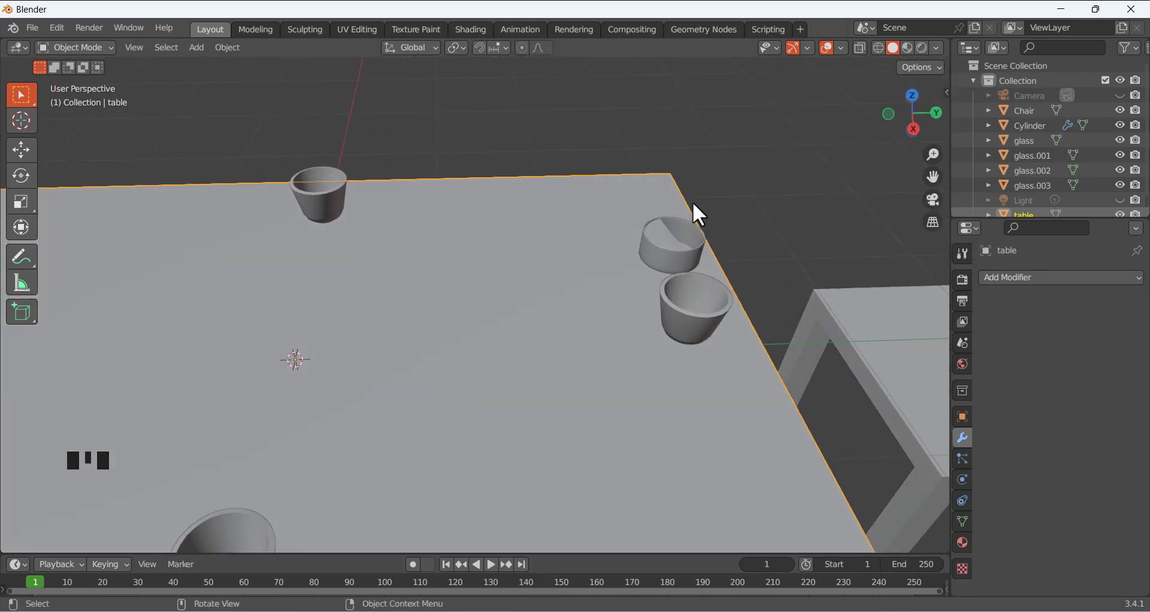
# From the top view, move the vessel along X to the positive-X side of the same glass
pyautogui.press('KP_7')
pyautogui.click(388, 197)
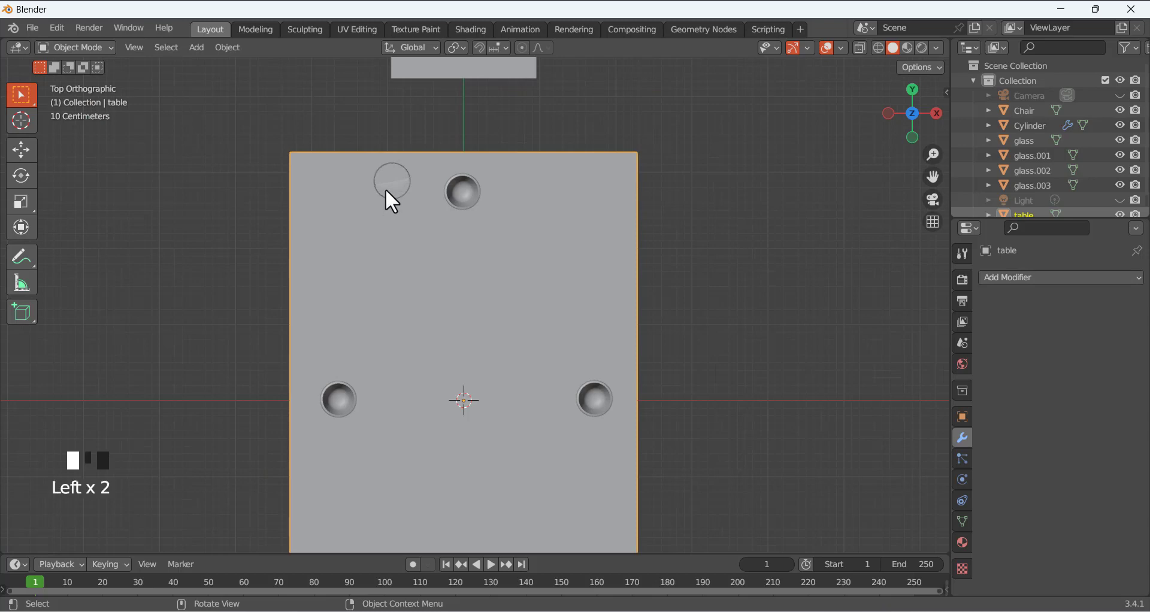
pyautogui.press('g')
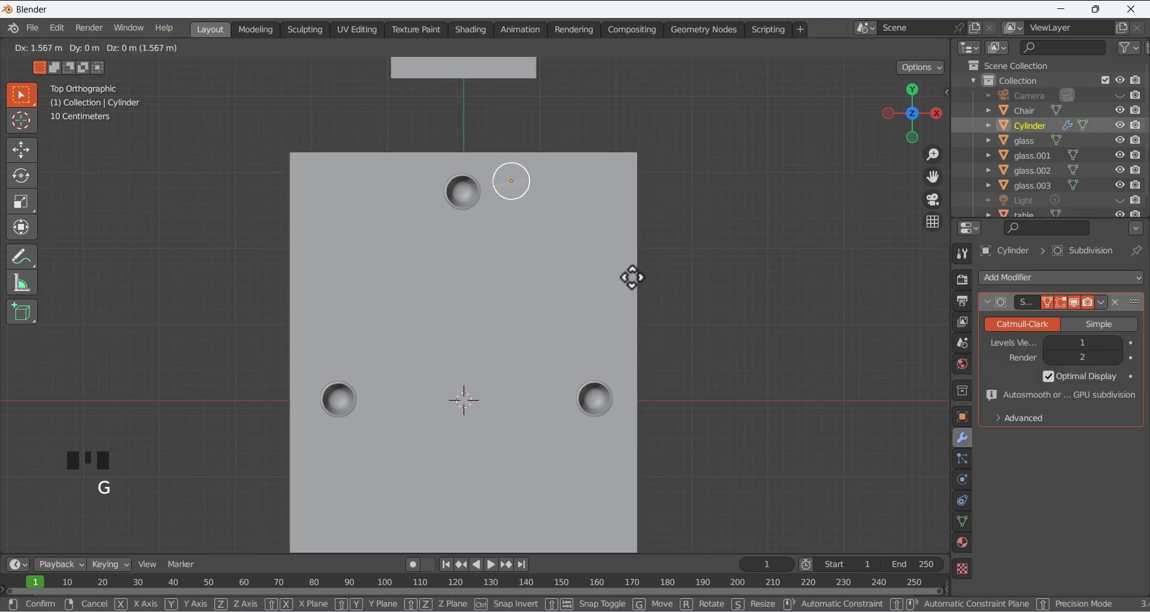
pyautogui.click(654, 275)
pyautogui.click(686, 300)
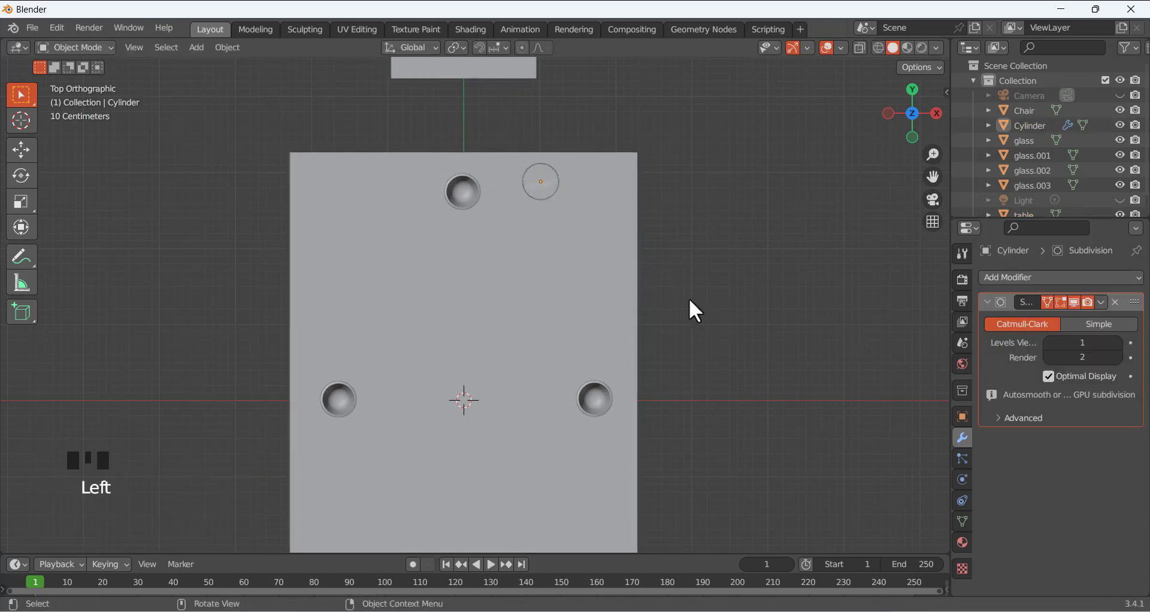
pyautogui.moveTo(688, 298); pyautogui.dragTo(630, 307, button='middle')
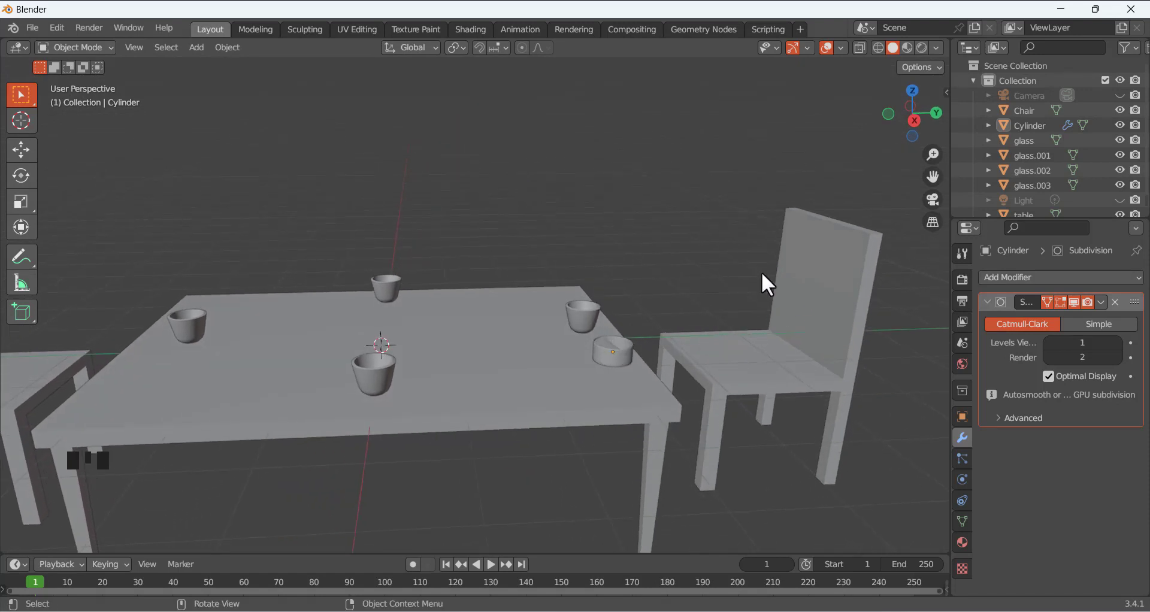
# Duplicate the vessel and place the copy beside the glass at the opposite, negative-Y end of the table
pyautogui.click(618, 353)
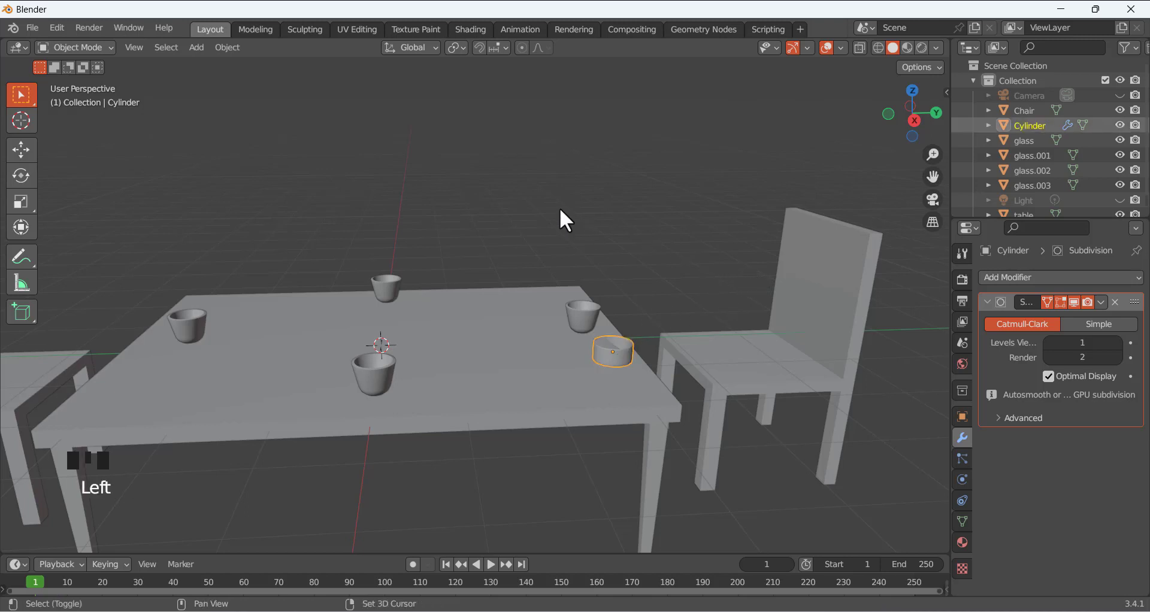
pyautogui.hotkey('shift', 'd')
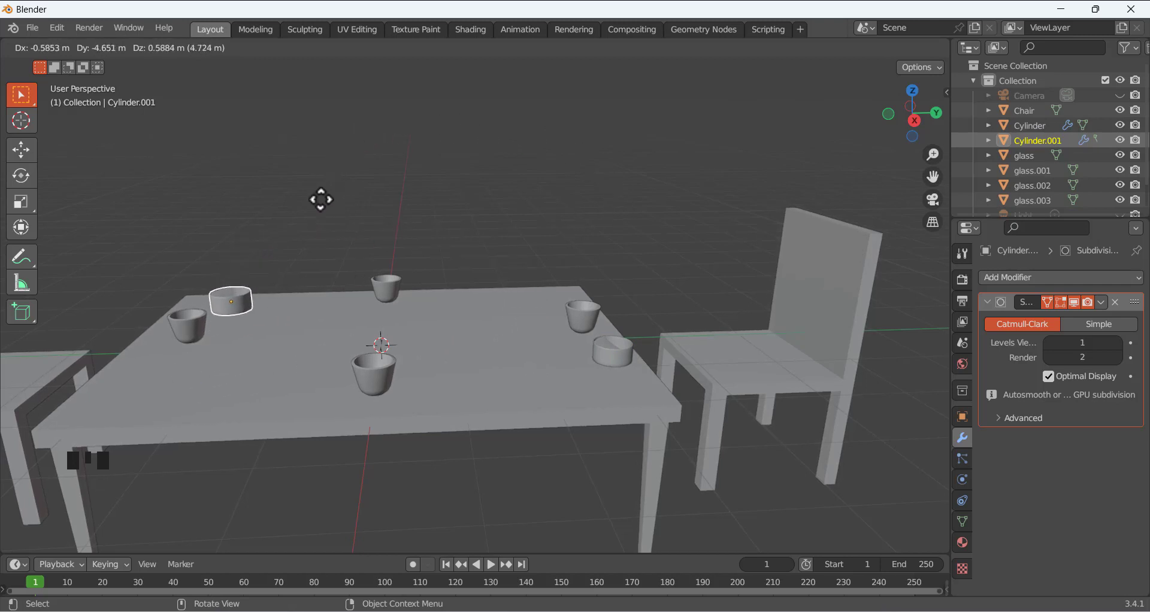
pyautogui.click(247, 251)
pyautogui.click(347, 197)
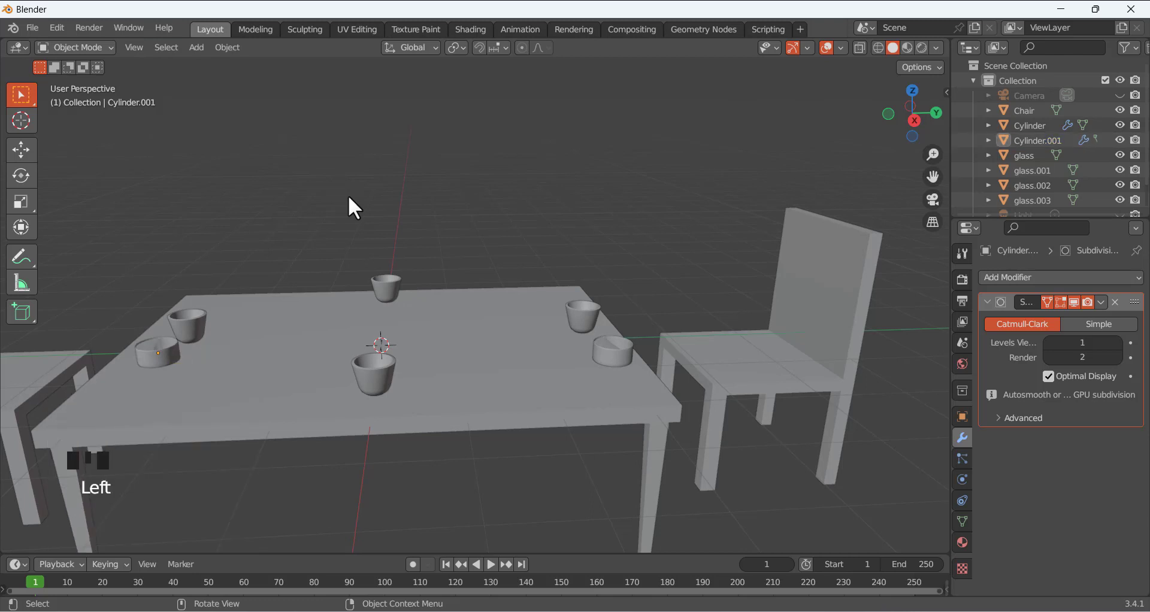
# In the right orthographic view, move the duplicated vessel about 0.32 m along Y, keeping it on the tabletop
pyautogui.press('KP_3')
pyautogui.click(180, 330)
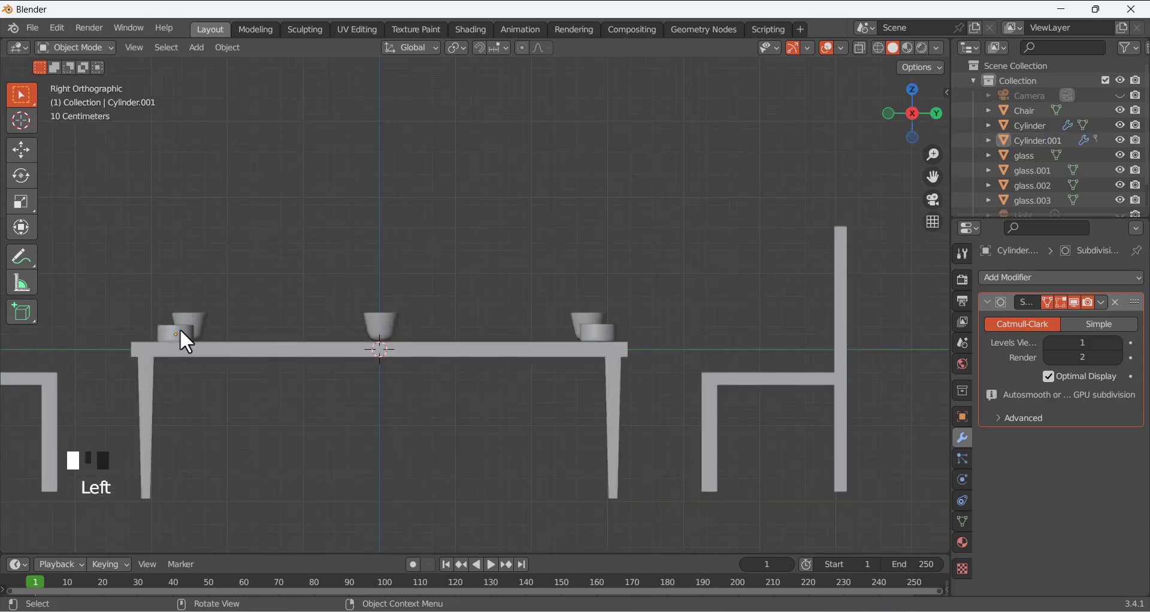
pyautogui.press('g')
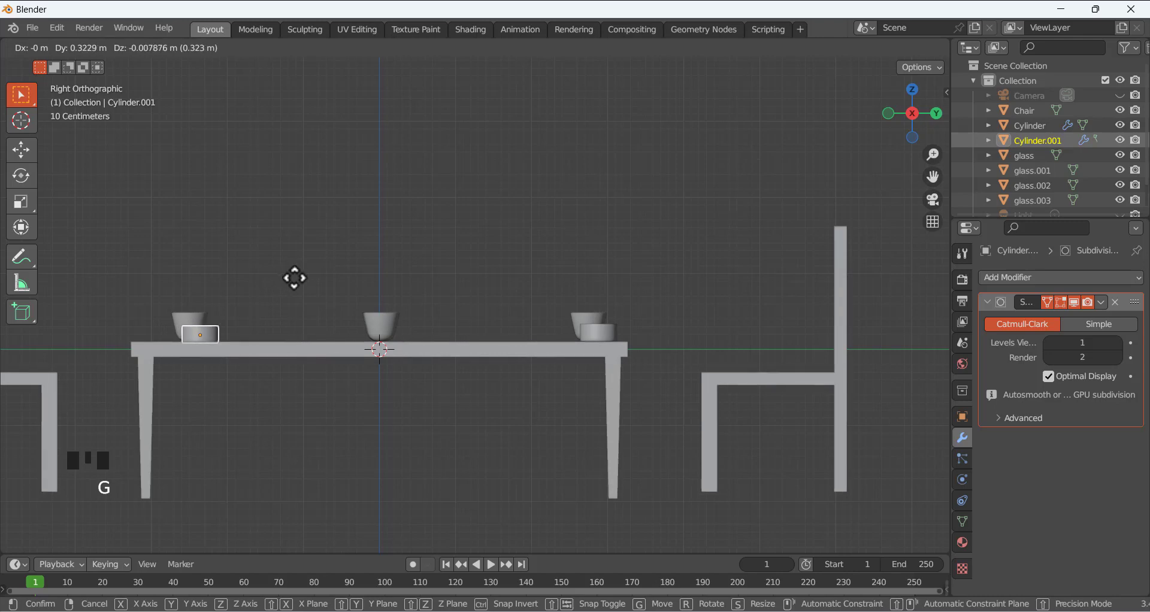
pyautogui.click(294, 275)
pyautogui.moveTo(280, 249); pyautogui.dragTo(272, 310, button='middle')
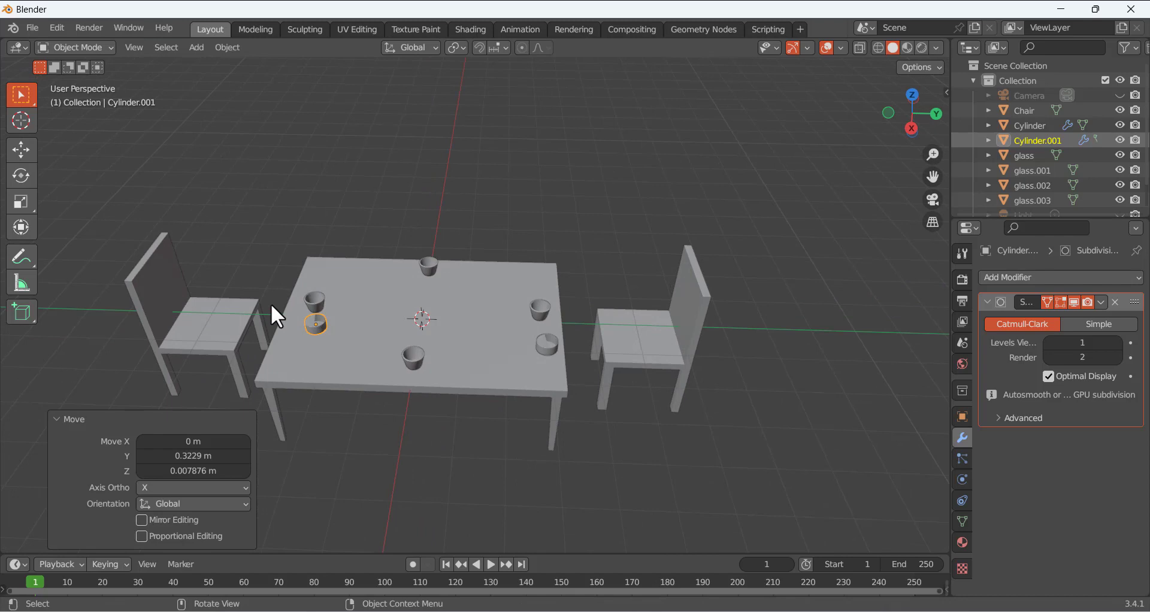
# In the top view, move the duplicated vessel about -1.66 m along X and -0.45 m along Y to the other side of its glass
pyautogui.press('KP_7')
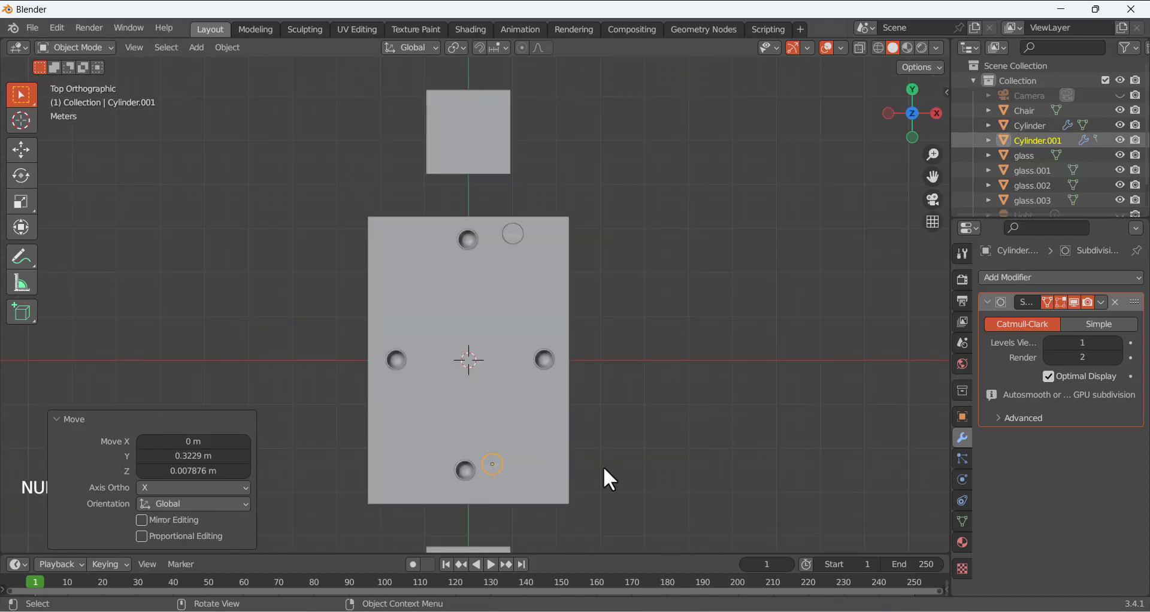
pyautogui.press('g')
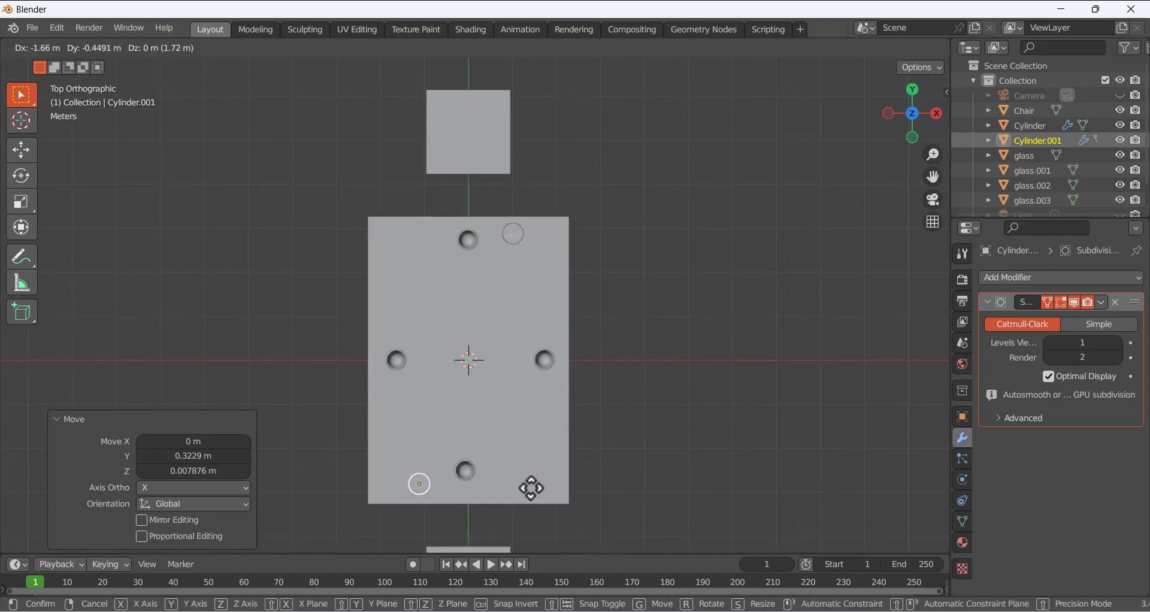
pyautogui.click(530, 487)
pyautogui.click(631, 462)
pyautogui.moveTo(559, 458); pyautogui.dragTo(419, 360, button='middle')
pyautogui.scroll(-2, 459, 414)
# Add a plane mesh at the origin and scale it uniformly by about 13.28 as a floor
pyautogui.press('shift')
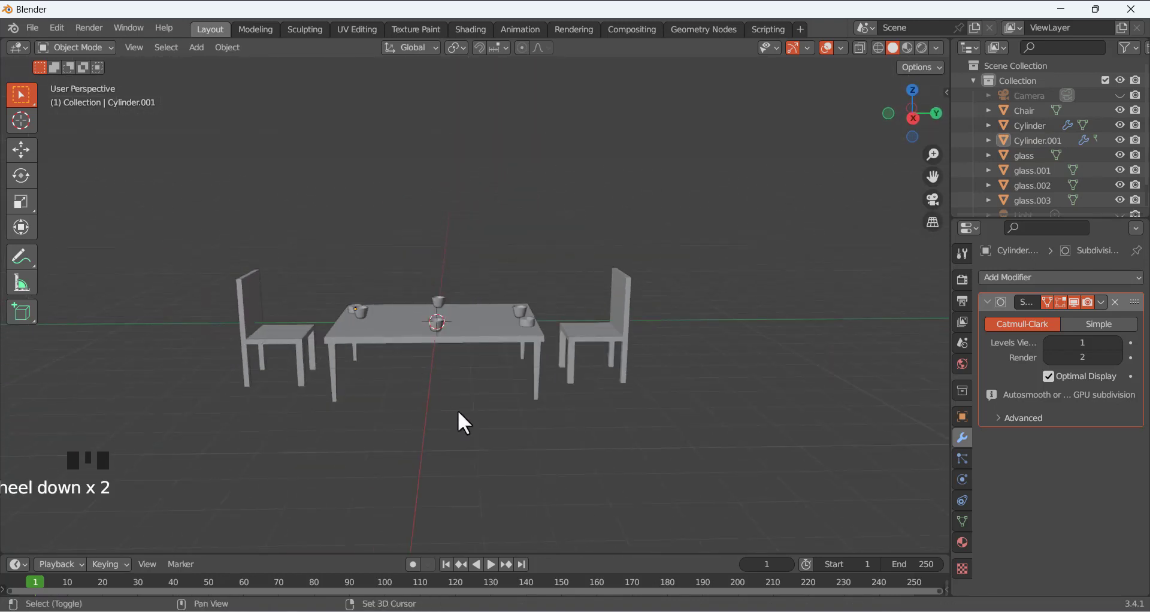
pyautogui.hotkey('shift', 'a')
pyautogui.moveTo(424, 308)
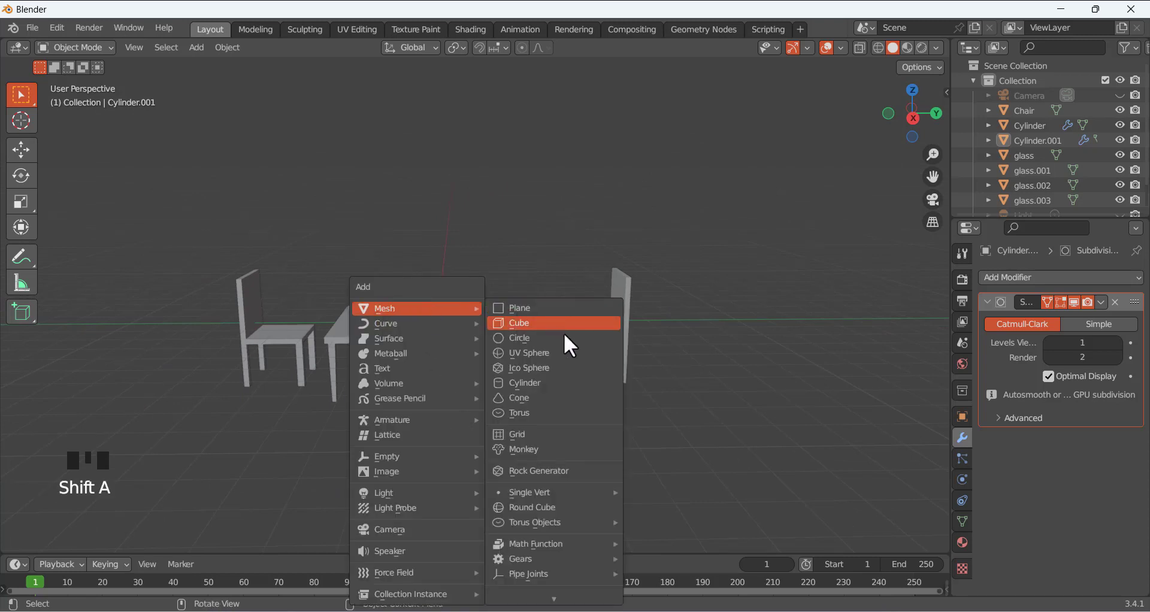
pyautogui.click(540, 308)
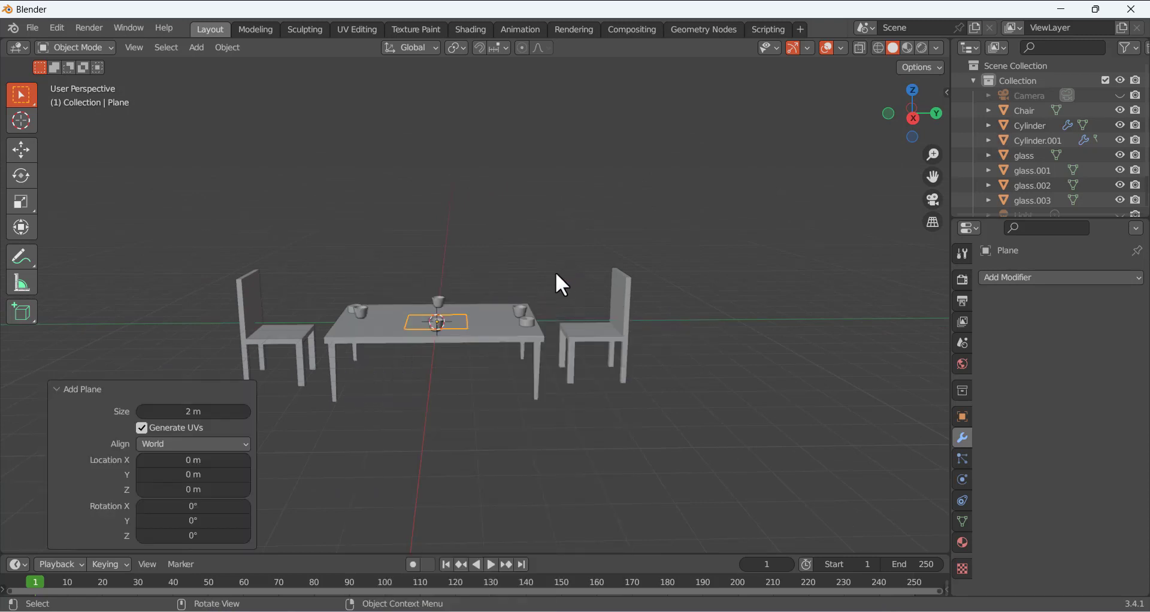
pyautogui.press('s')
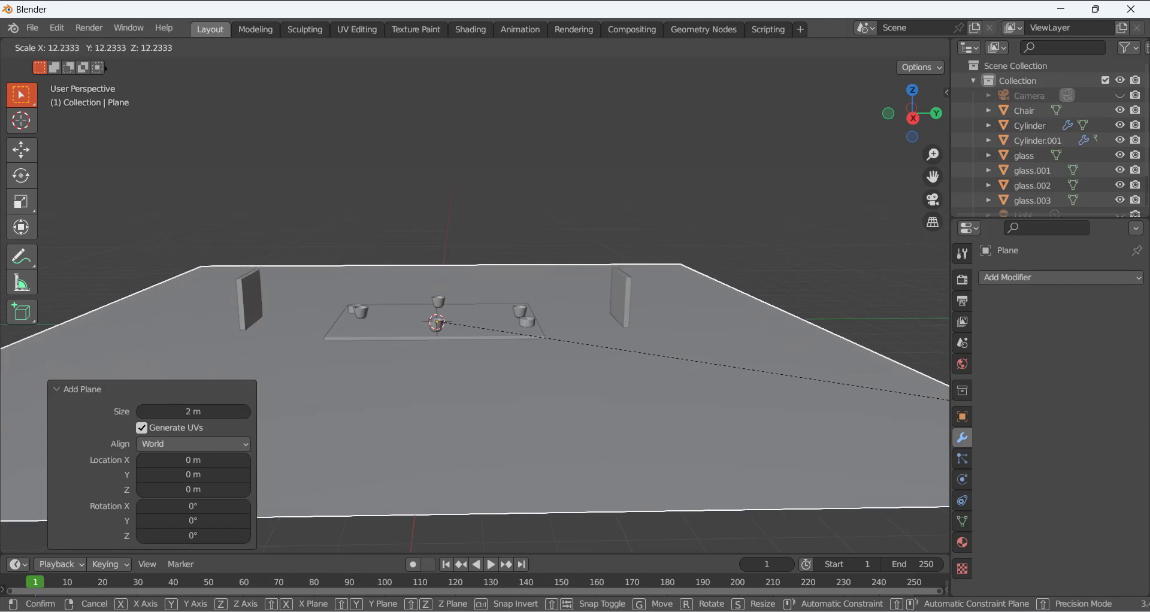
pyautogui.click(255, 136)
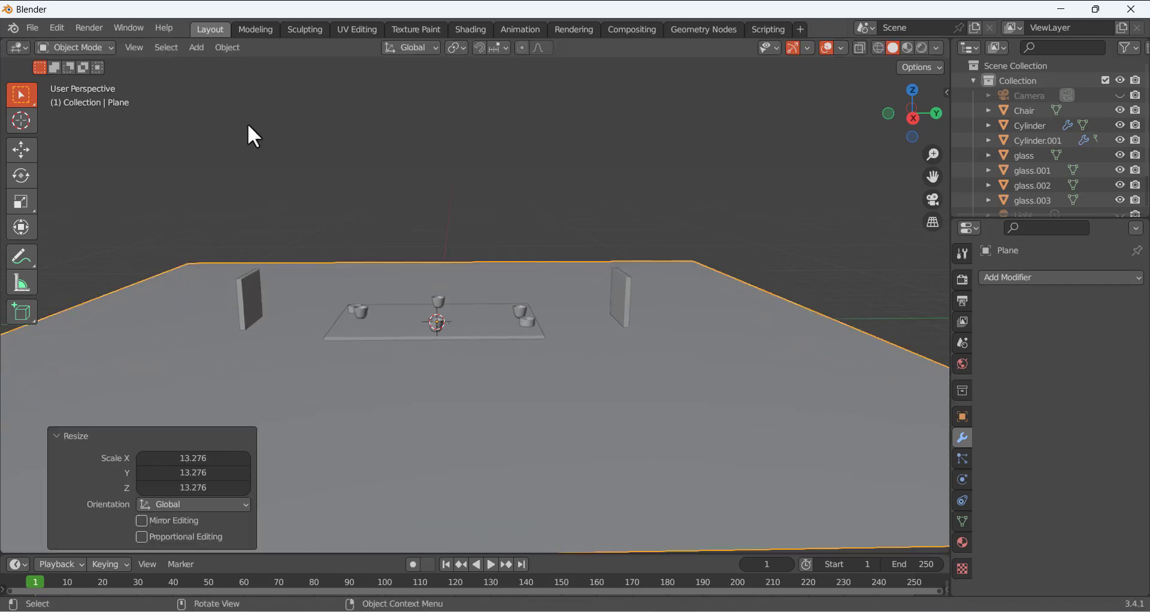
# Lower the floor plane about 3.47 m along Z, and in the front view raise it about 1.47 m to meet the furniture legs
pyautogui.press('g')
pyautogui.press('z')
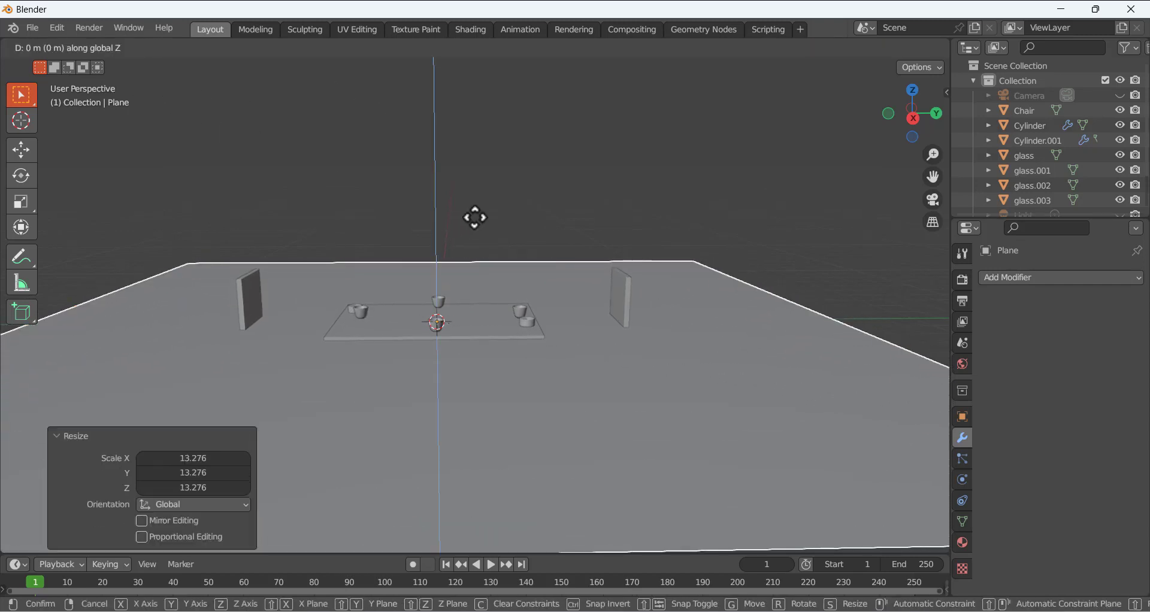
pyautogui.click(497, 294)
pyautogui.scroll(-3, 531, 249)
pyautogui.press('KP_1')
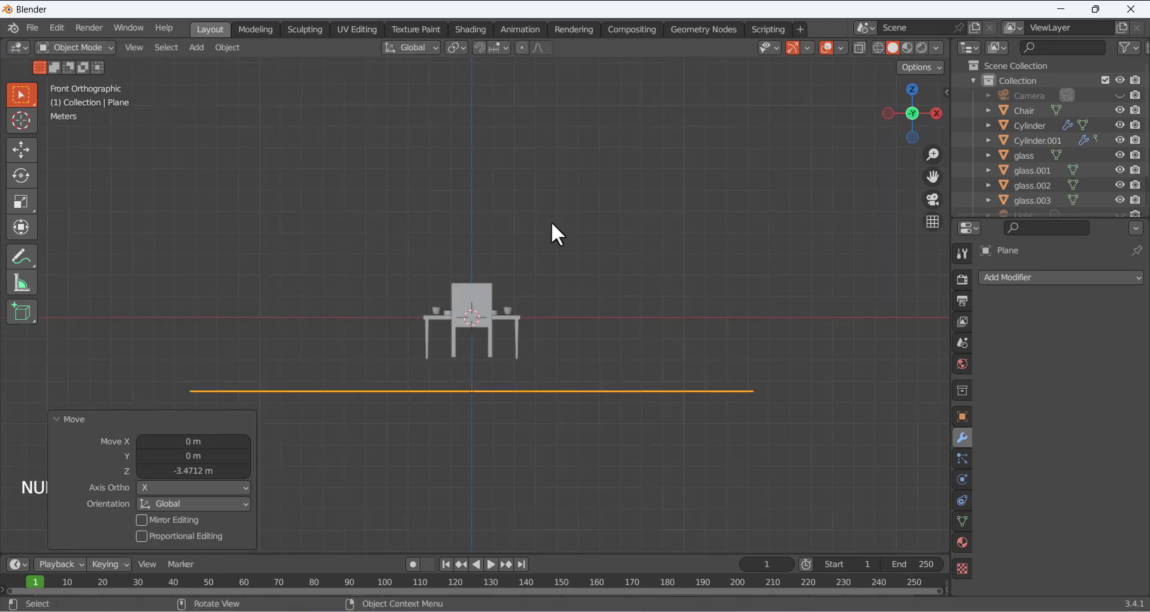
pyautogui.press('g')
pyautogui.press('z')
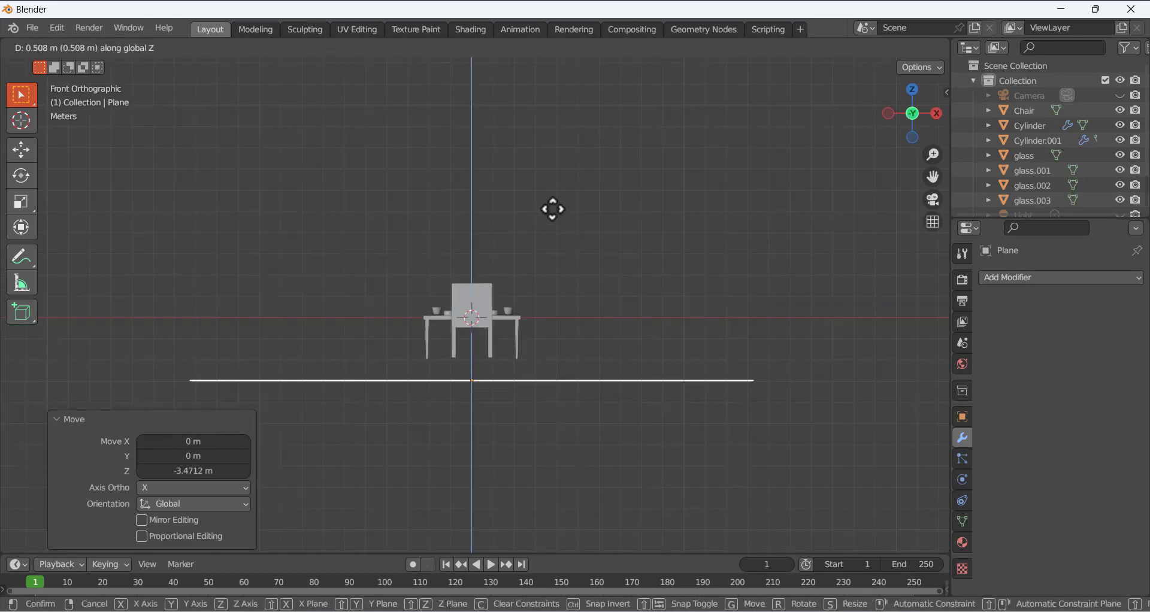
pyautogui.click(553, 191)
pyautogui.scroll(-3, 458, 232)
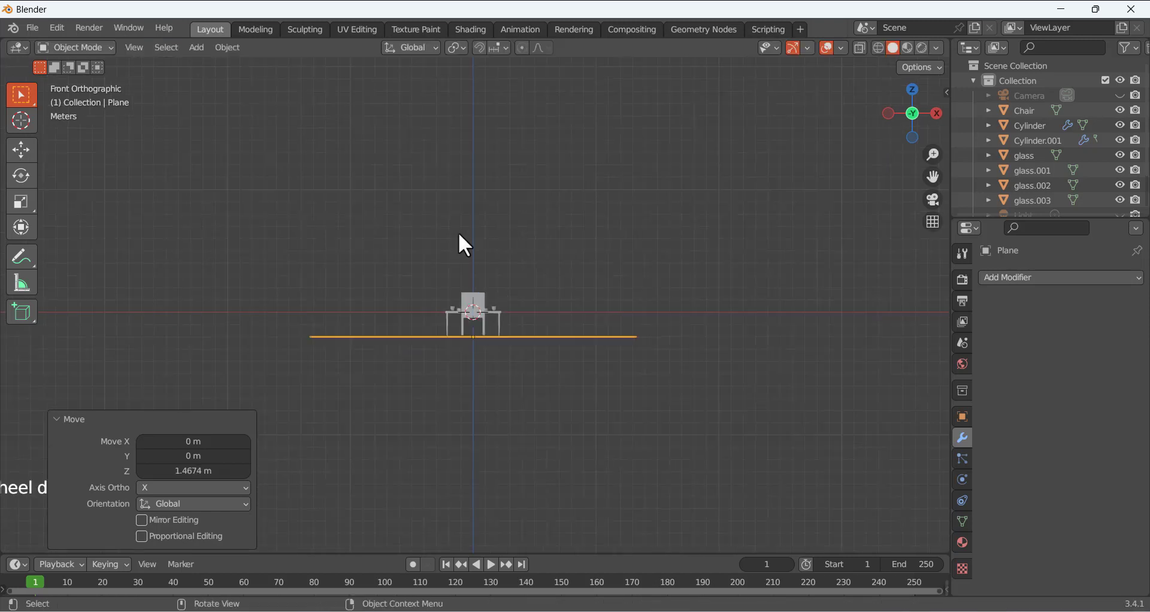
pyautogui.moveTo(458, 232); pyautogui.dragTo(516, 230, button='middle')
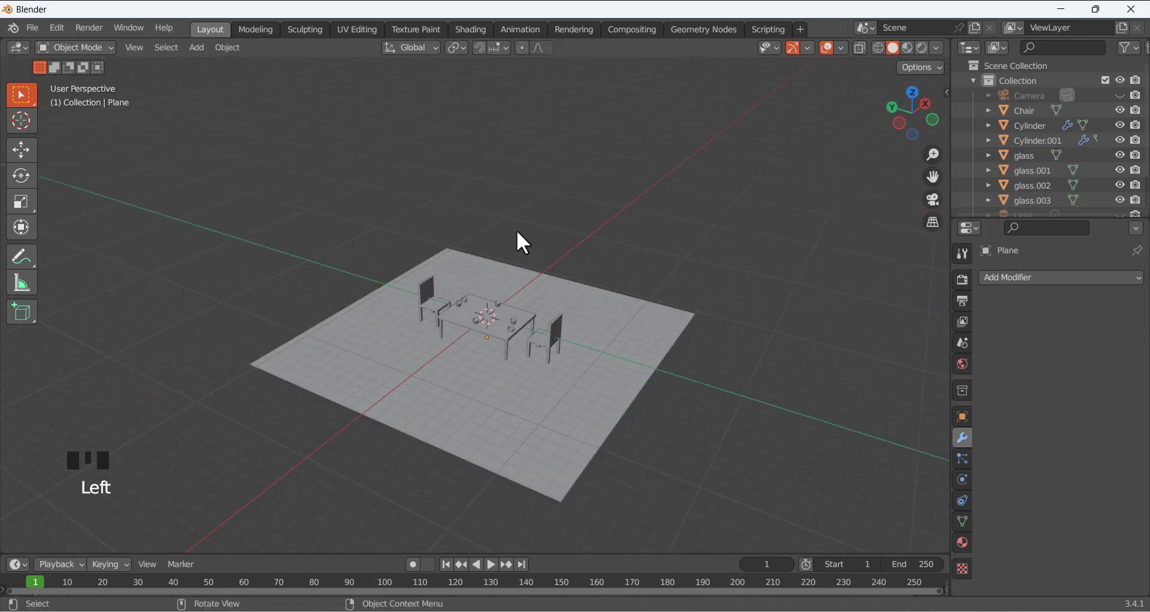
# In Edit Mode, extrude two adjacent outer edges of the floor plane about 13.9 m up along Z to form two walls
pyautogui.scroll(3, 484, 228)
pyautogui.press('Tab')
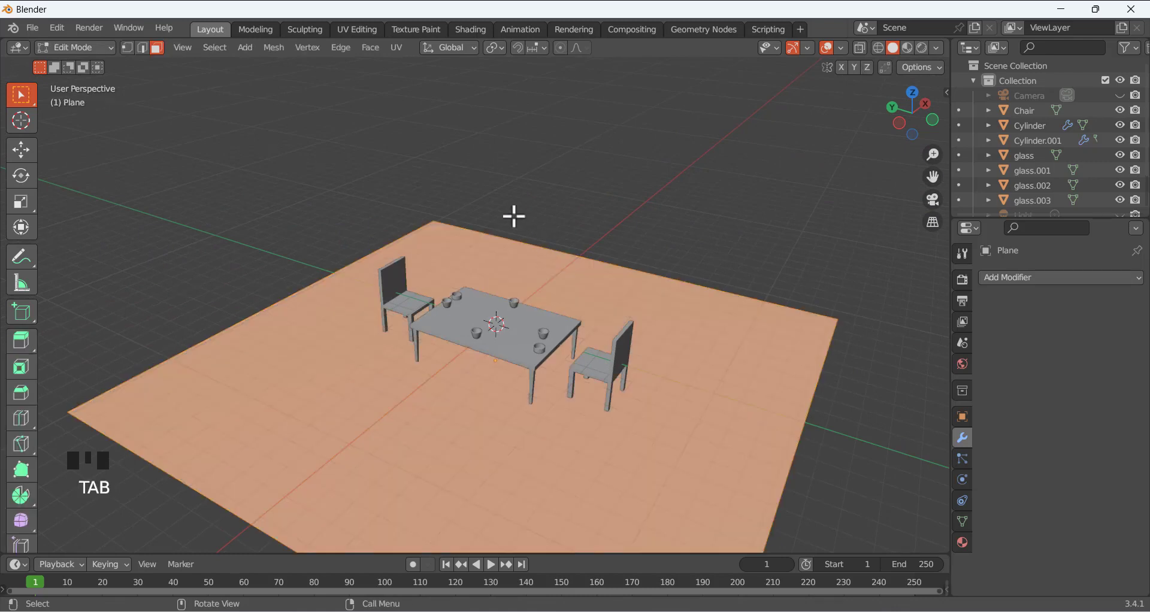
pyautogui.click(500, 224)
pyautogui.click(500, 238)
pyautogui.click(510, 199)
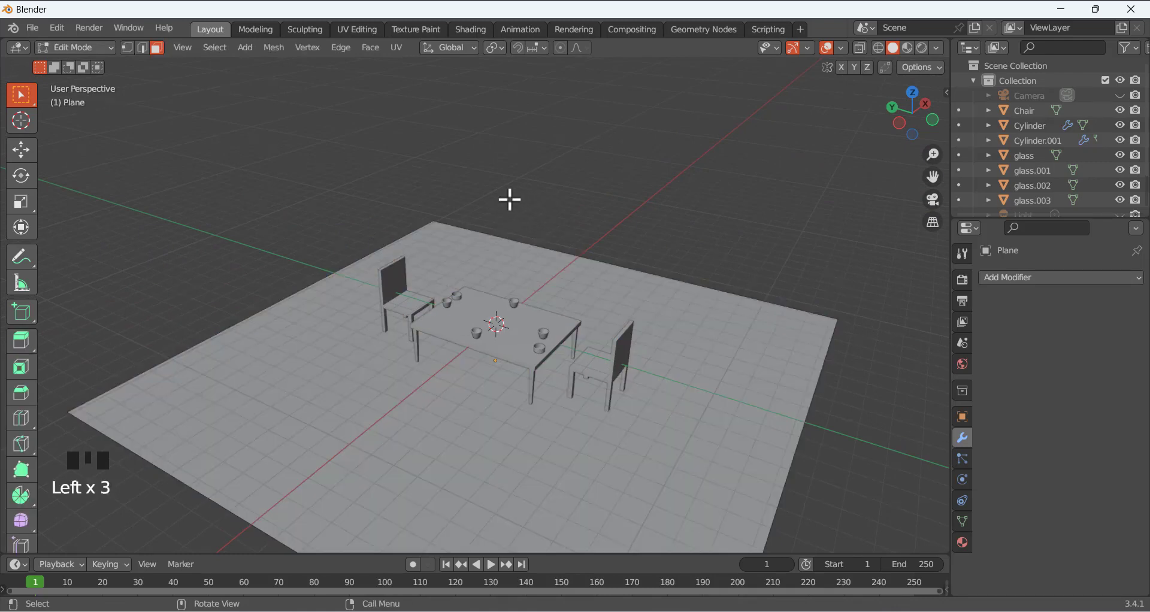
pyautogui.press('2')
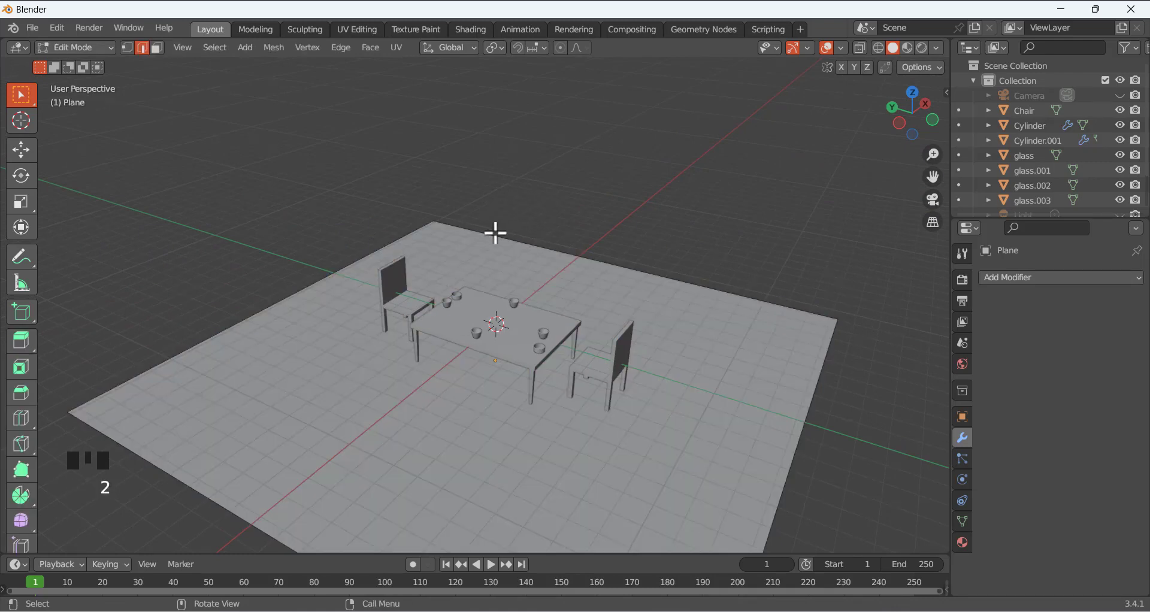
pyautogui.keyDown('shift'); pyautogui.click(446, 229); pyautogui.keyUp('shift')
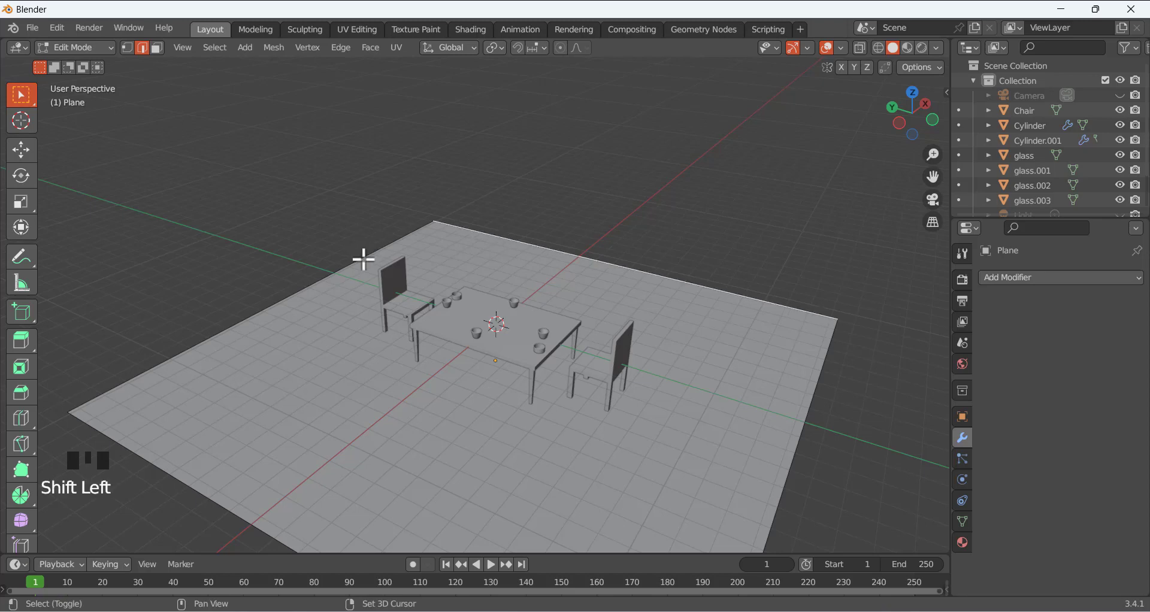
pyautogui.keyDown('shift'); pyautogui.click(432, 223); pyautogui.keyUp('shift')
pyautogui.press('e')
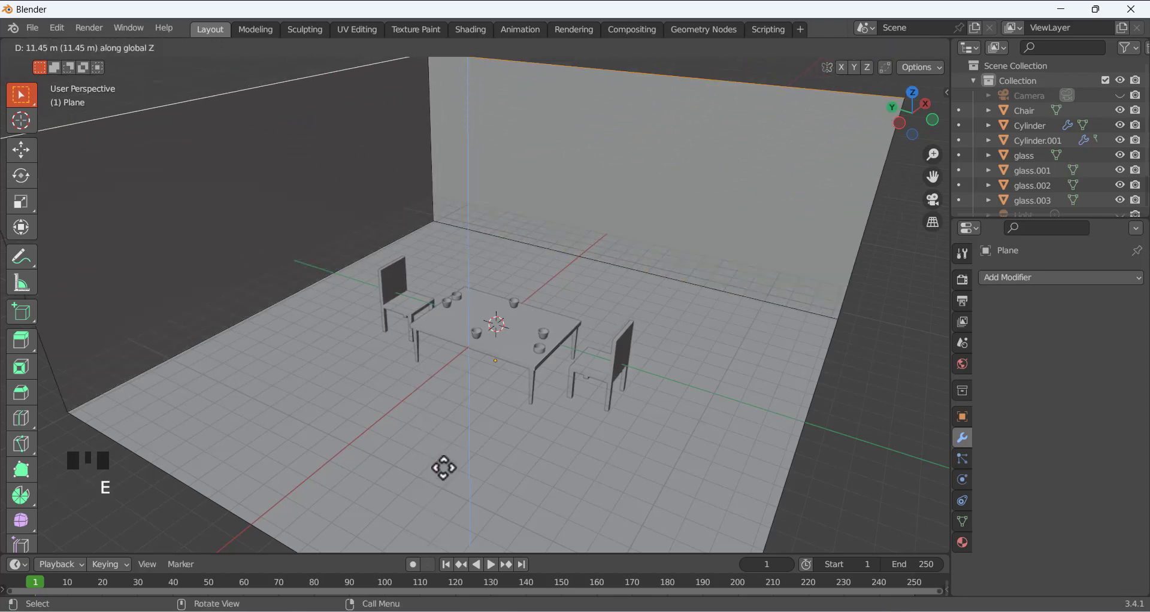
pyautogui.click(446, 409)
pyautogui.moveTo(529, 406); pyautogui.dragTo(534, 370, button='middle')
pyautogui.scroll(-4, 534, 370)
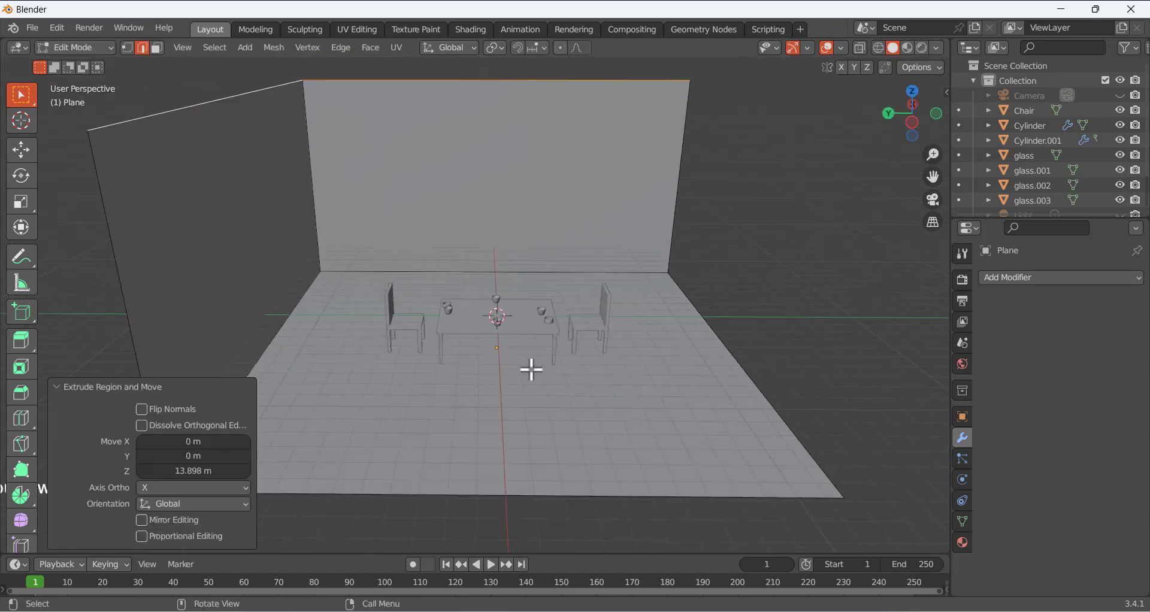
pyautogui.click(581, 326)
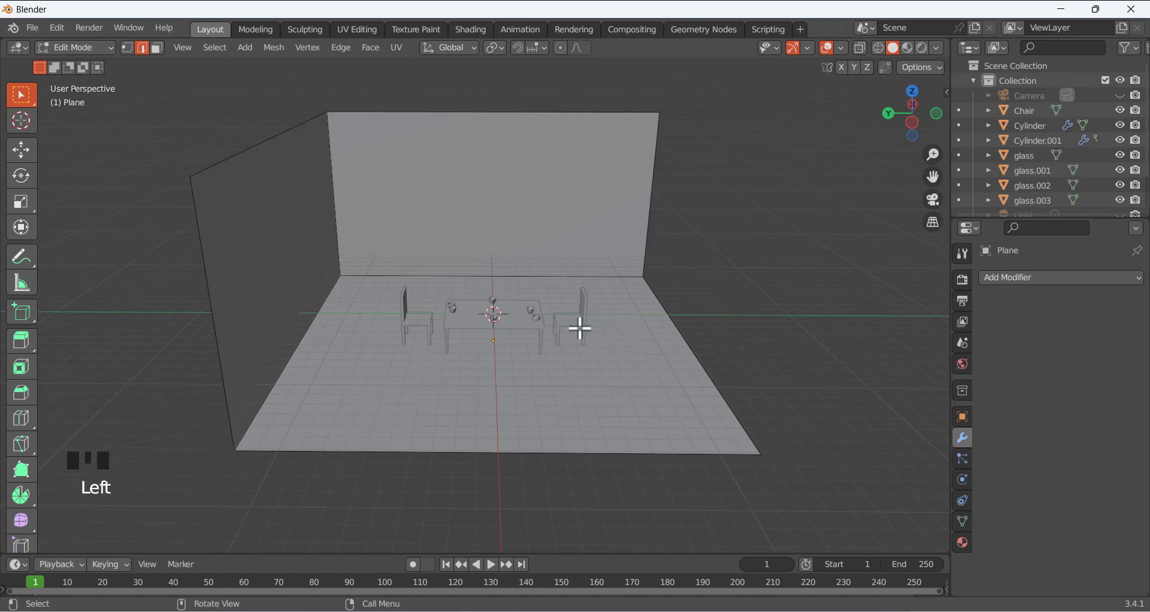
# Switch the viewport to rendered shading and unhide the scene's light
pyautogui.scroll(2, 581, 326)
pyautogui.scroll(-2, 581, 326)
pyautogui.moveTo(581, 326); pyautogui.dragTo(533, 330, button='middle')
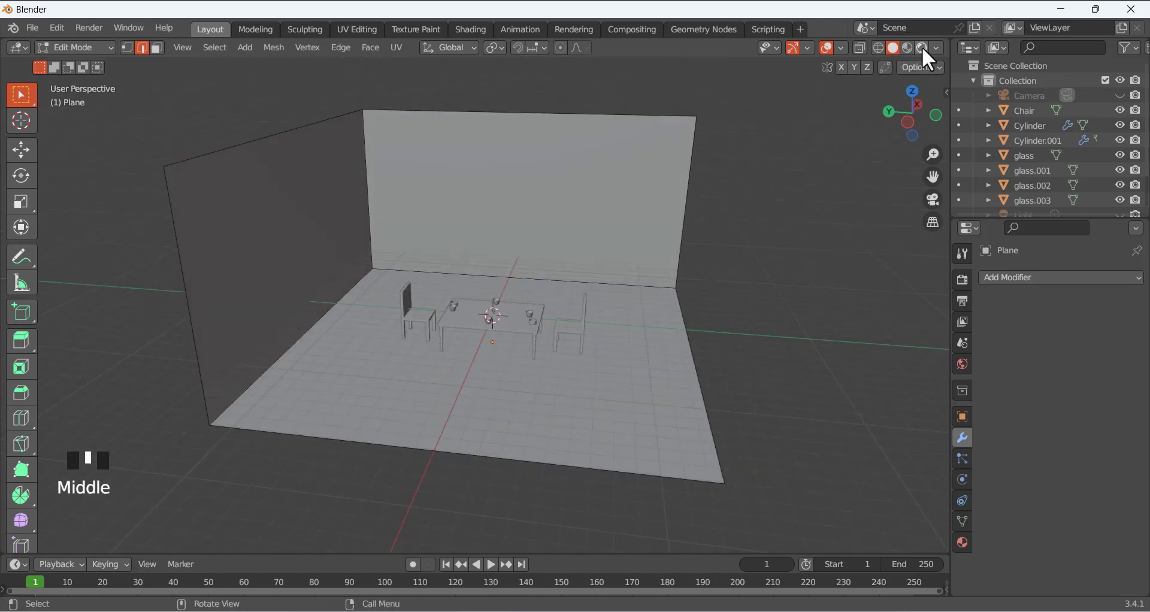
pyautogui.click(922, 49)
pyautogui.scroll(2, 449, 249)
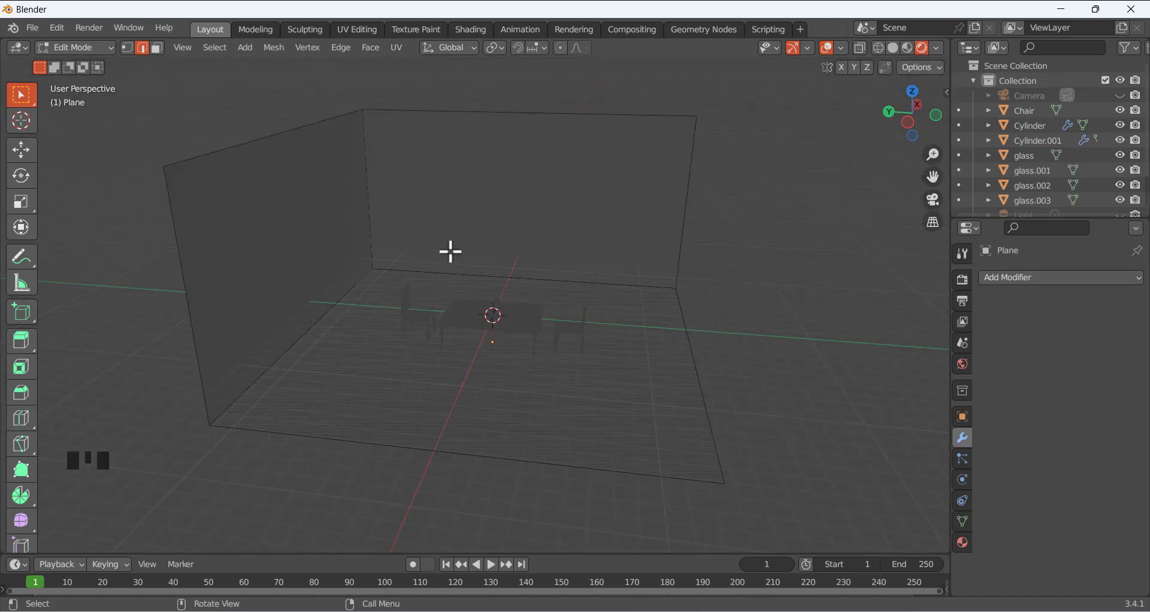
pyautogui.scroll(-4, 1036, 143)
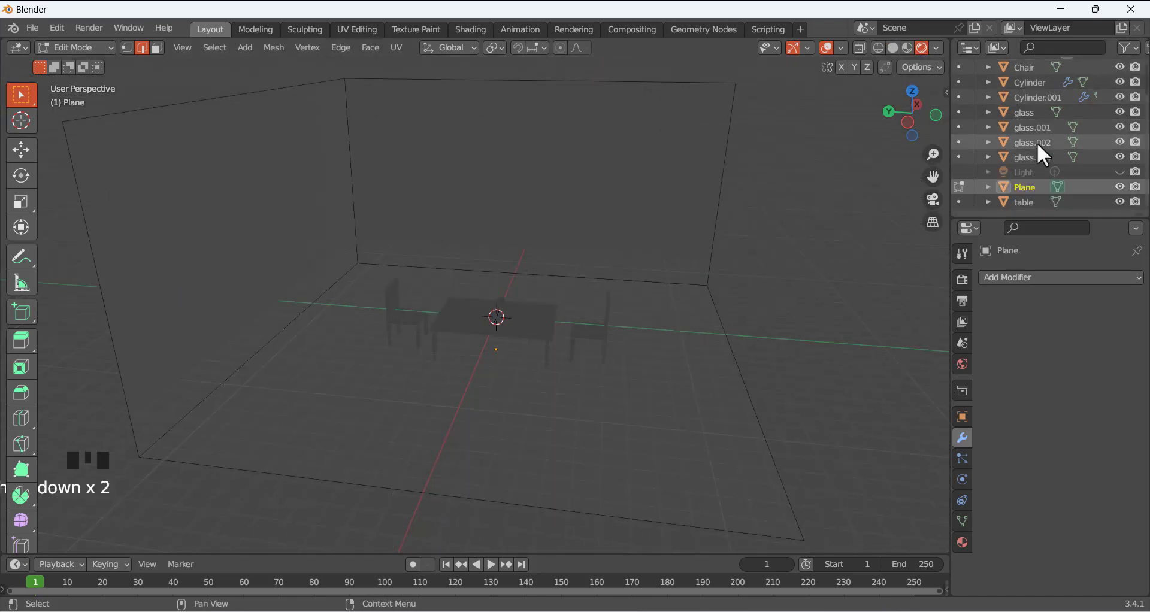
pyautogui.click(1120, 171)
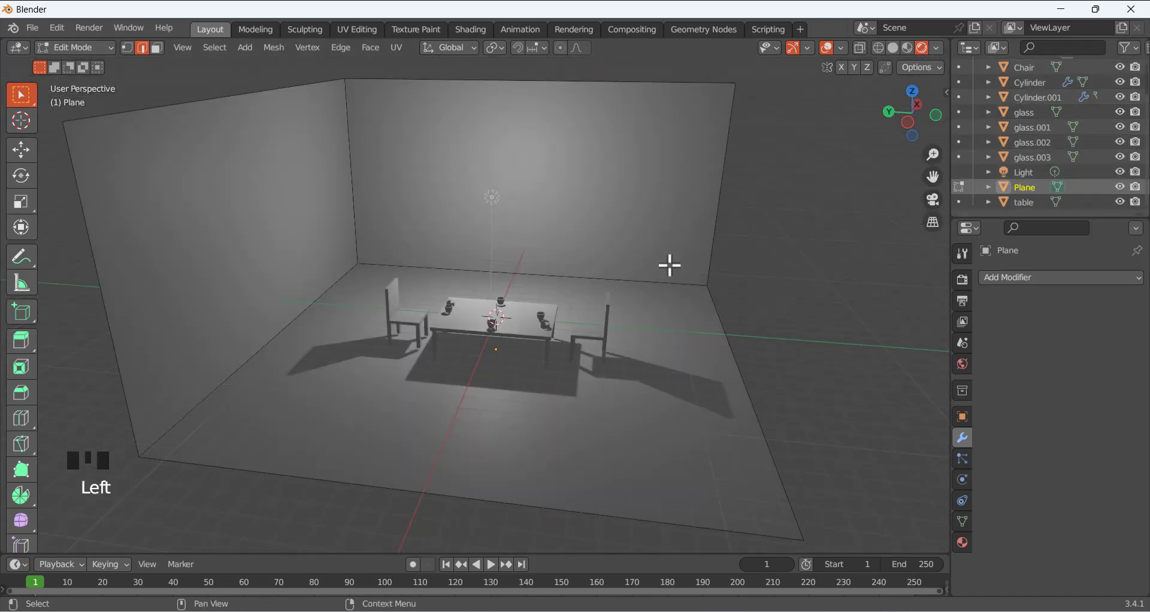
pyautogui.scroll(2, 589, 273)
pyautogui.scroll(-1, 582, 258)
pyautogui.click(616, 249)
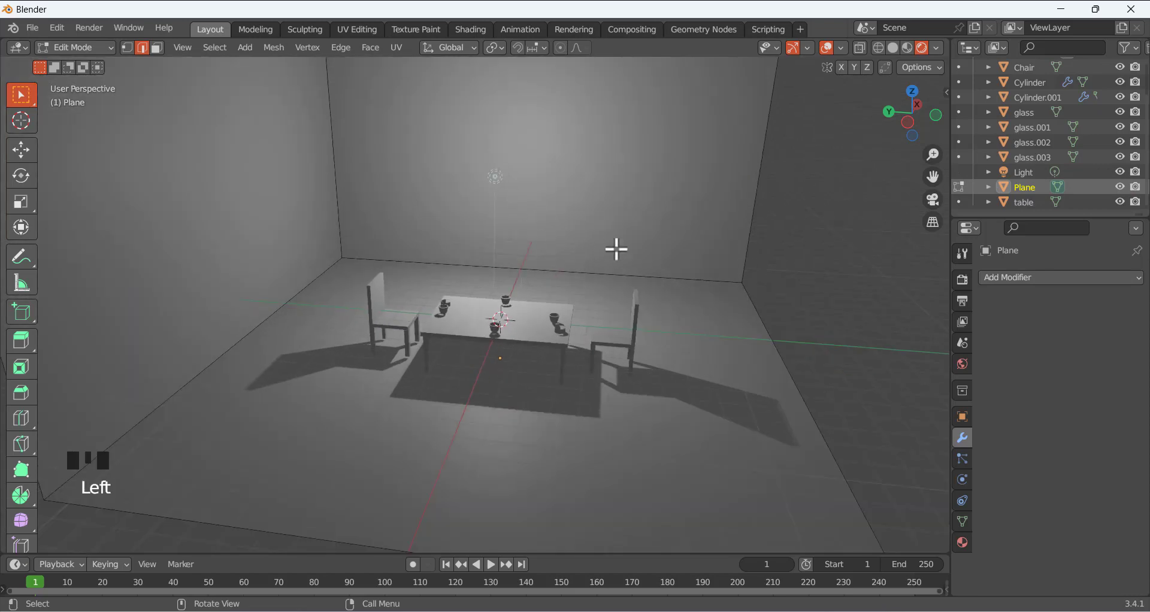
pyautogui.click(497, 177)
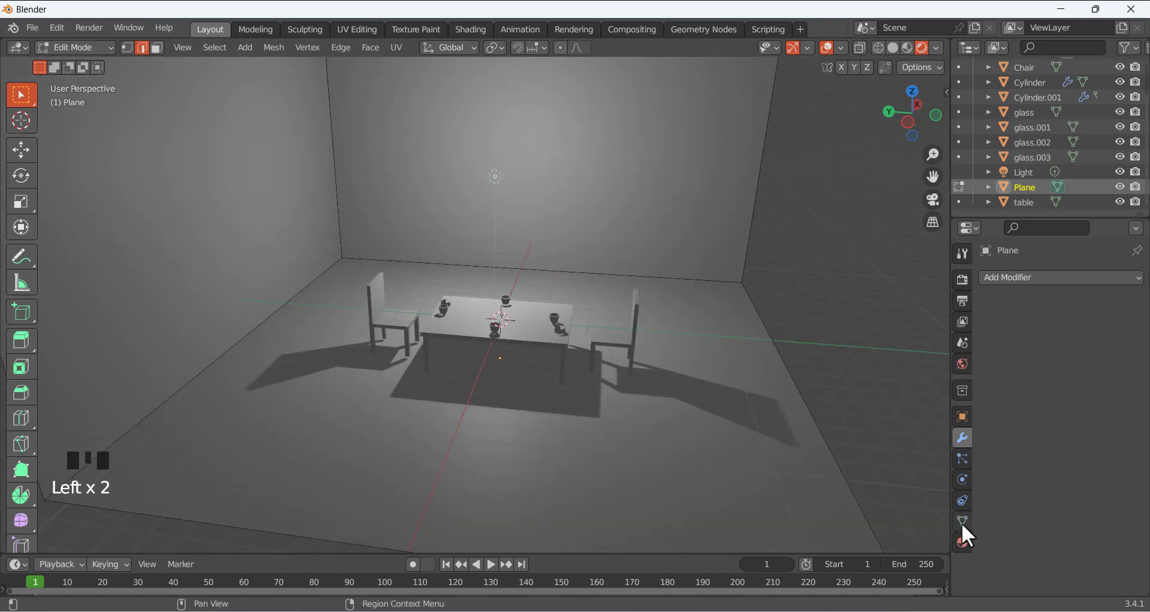
pyautogui.click(1025, 175)
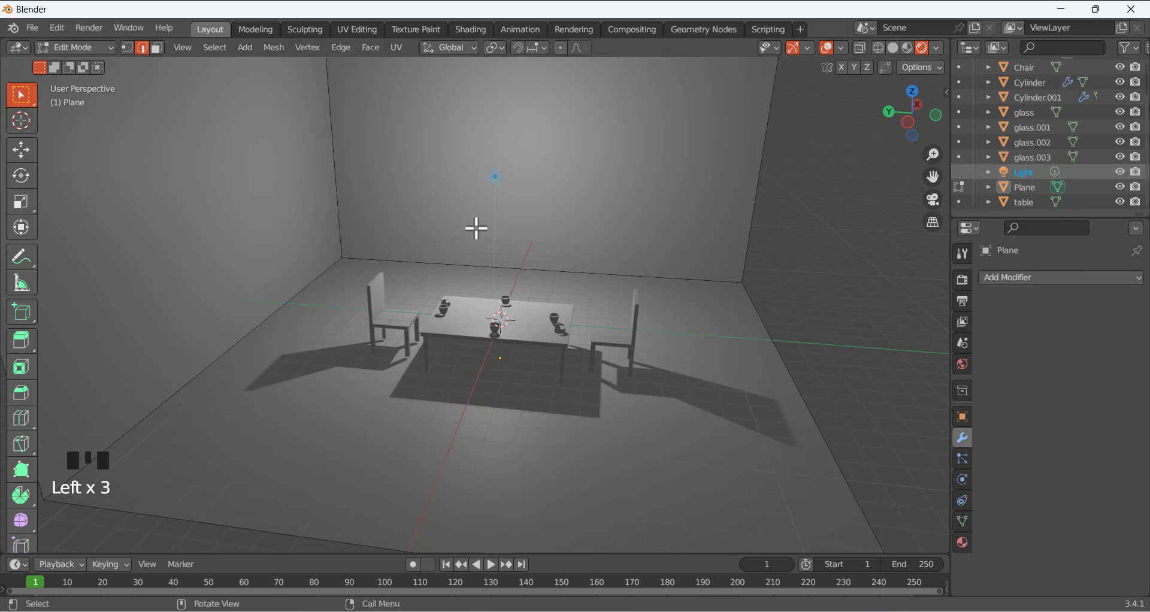
pyautogui.moveTo(503, 164); pyautogui.dragTo(433, 174, button='middle')
pyautogui.scroll(3, 475, 253)
pyautogui.scroll(-2, 475, 254)
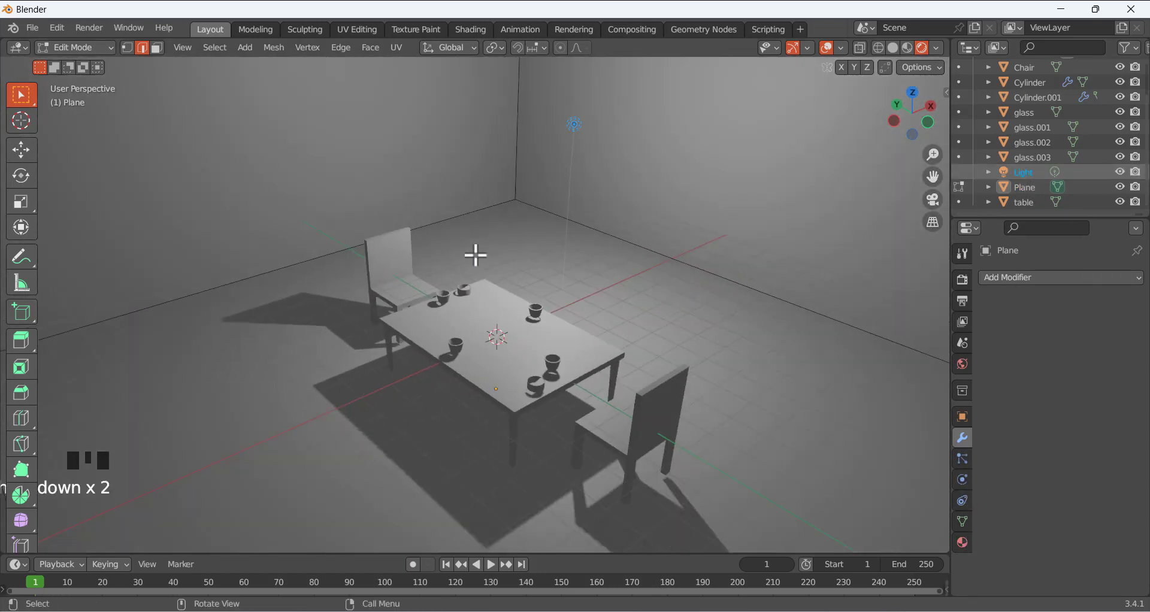
pyautogui.scroll(2, 475, 253)
pyautogui.scroll(-1, 475, 254)
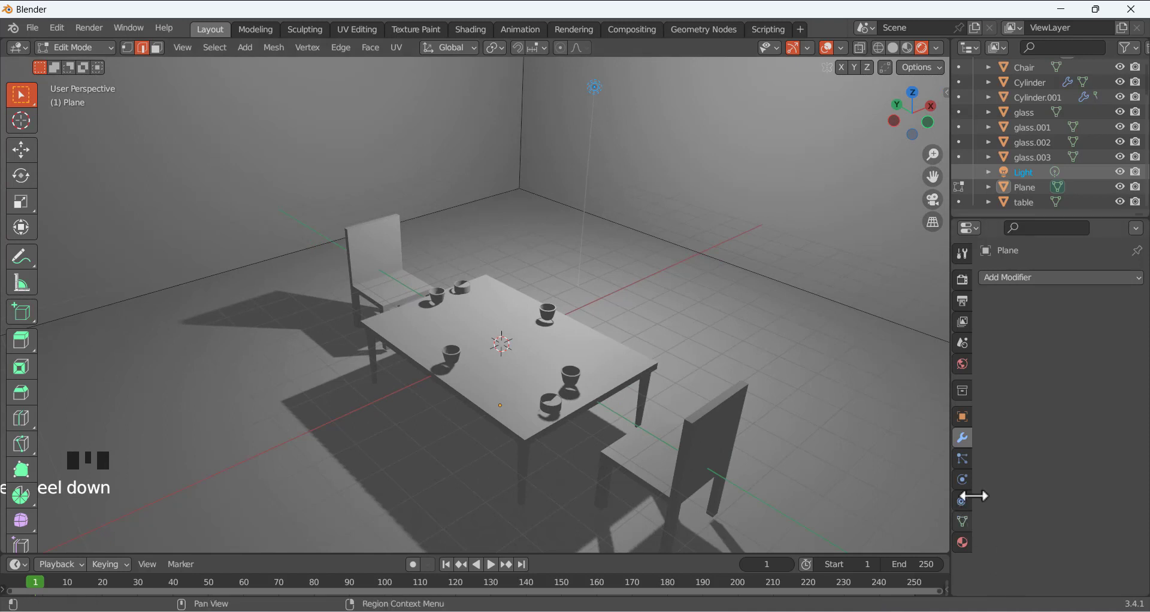
pyautogui.click(1020, 172)
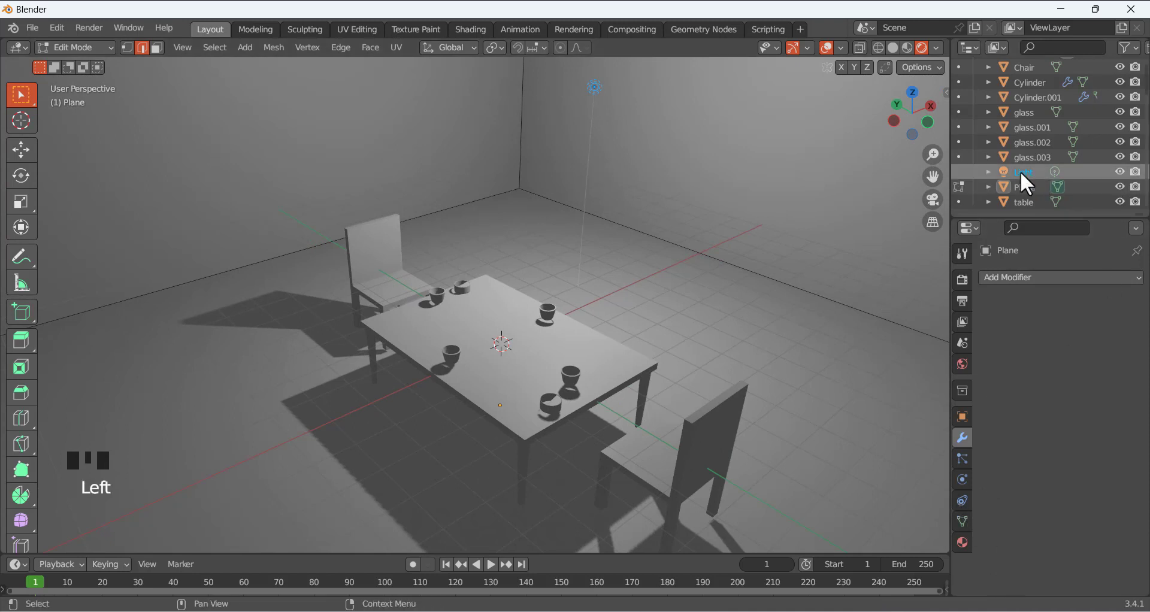
pyautogui.click(986, 174)
pyautogui.click(986, 174)
pyautogui.click(1077, 89)
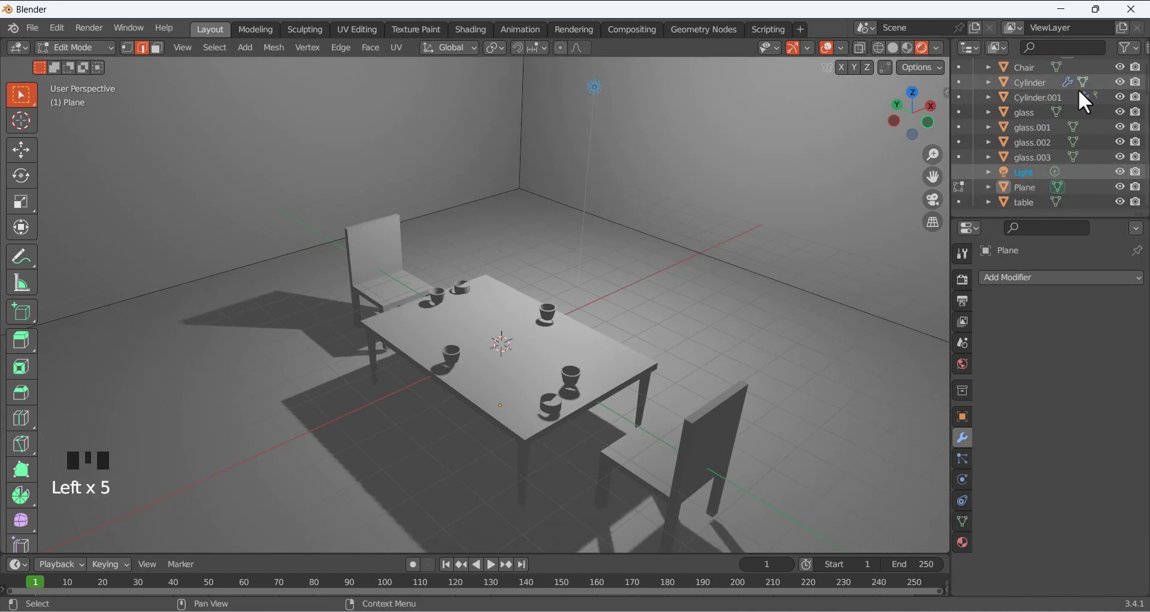
pyautogui.click(1058, 97)
pyautogui.click(1081, 96)
pyautogui.click(1058, 97)
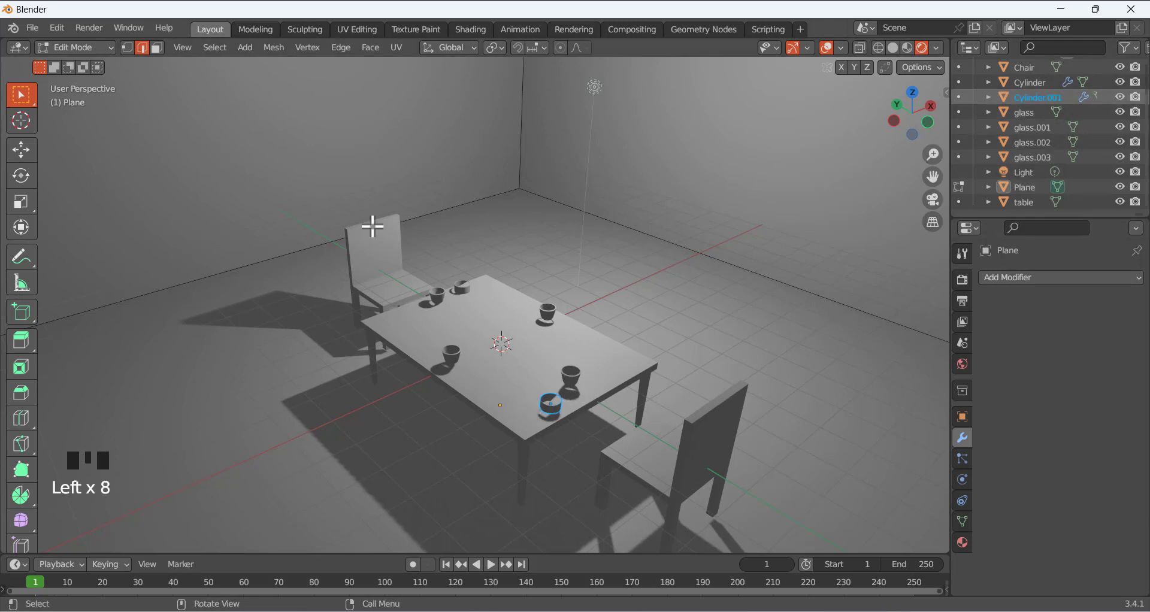
# Return to solid shading and Object Mode, and make the light the active selection
pyautogui.click(892, 47)
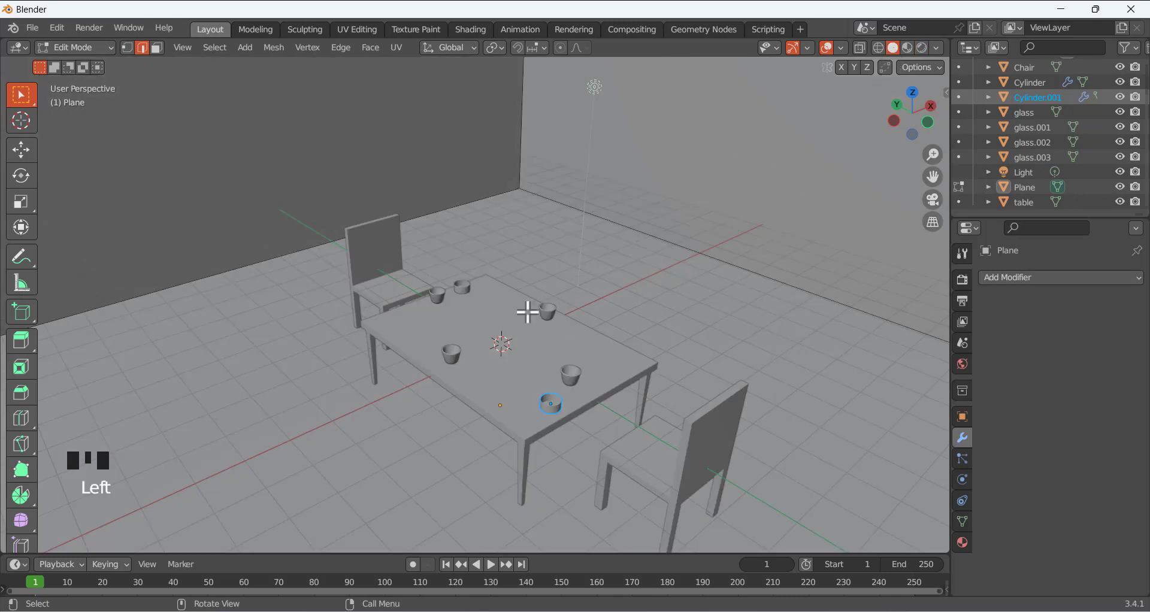
pyautogui.press('Escape')
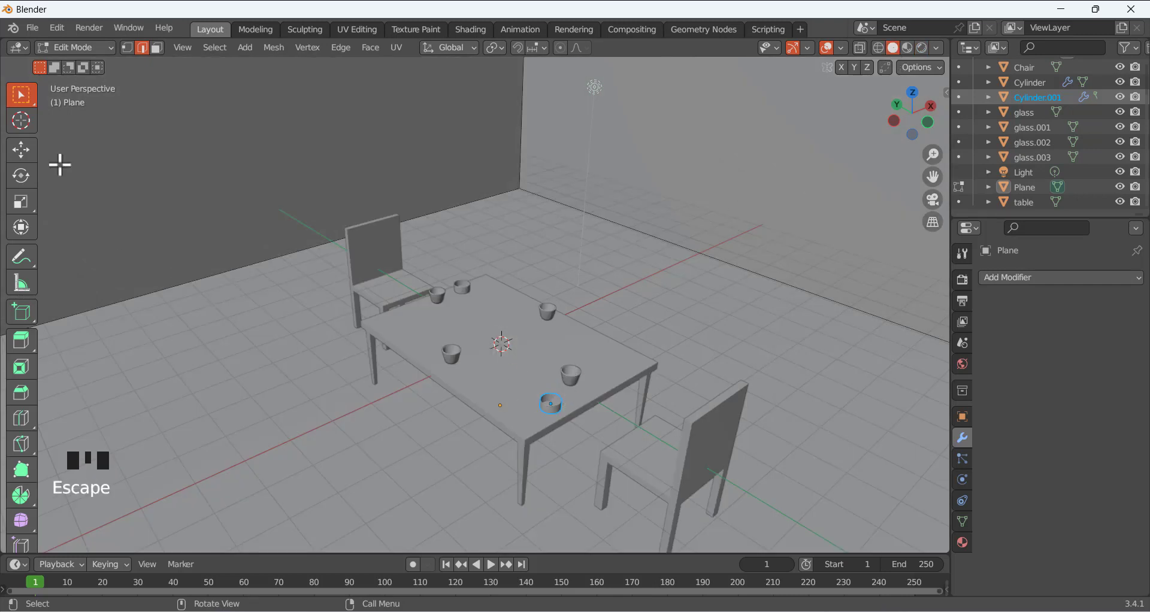
pyautogui.click(95, 49)
pyautogui.click(98, 62)
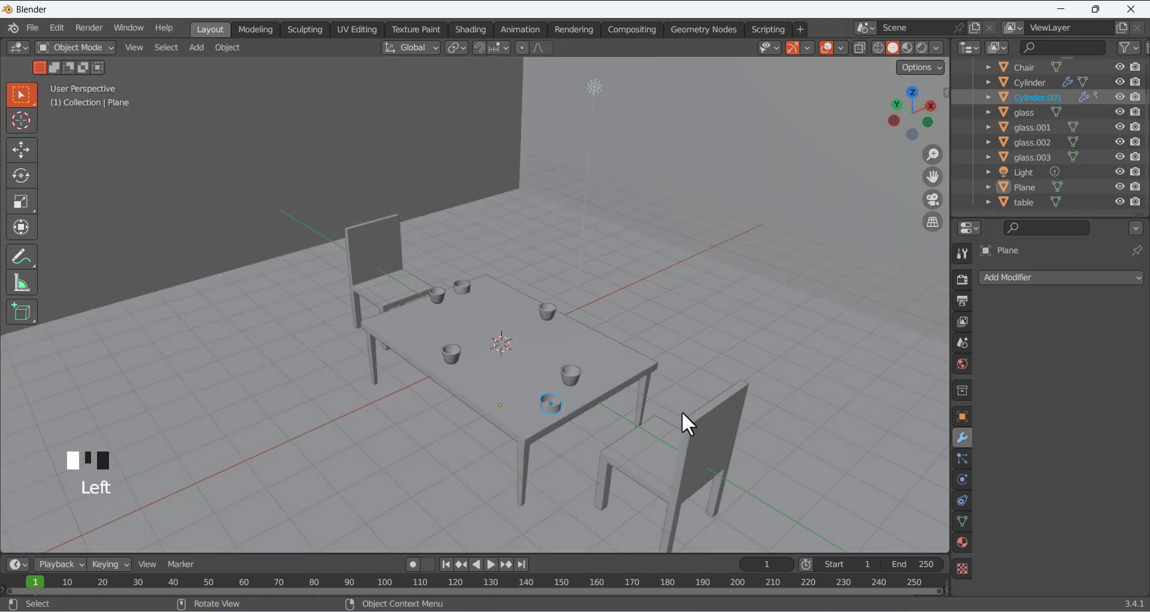
pyautogui.click(669, 323)
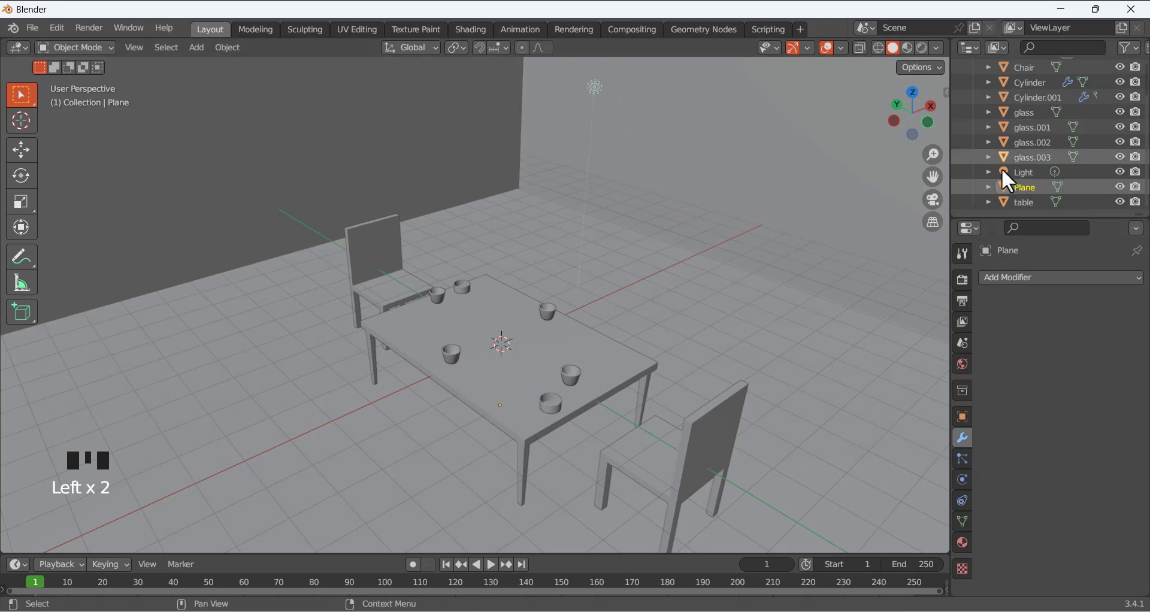
pyautogui.click(1025, 172)
pyautogui.scroll(-8, 1051, 439)
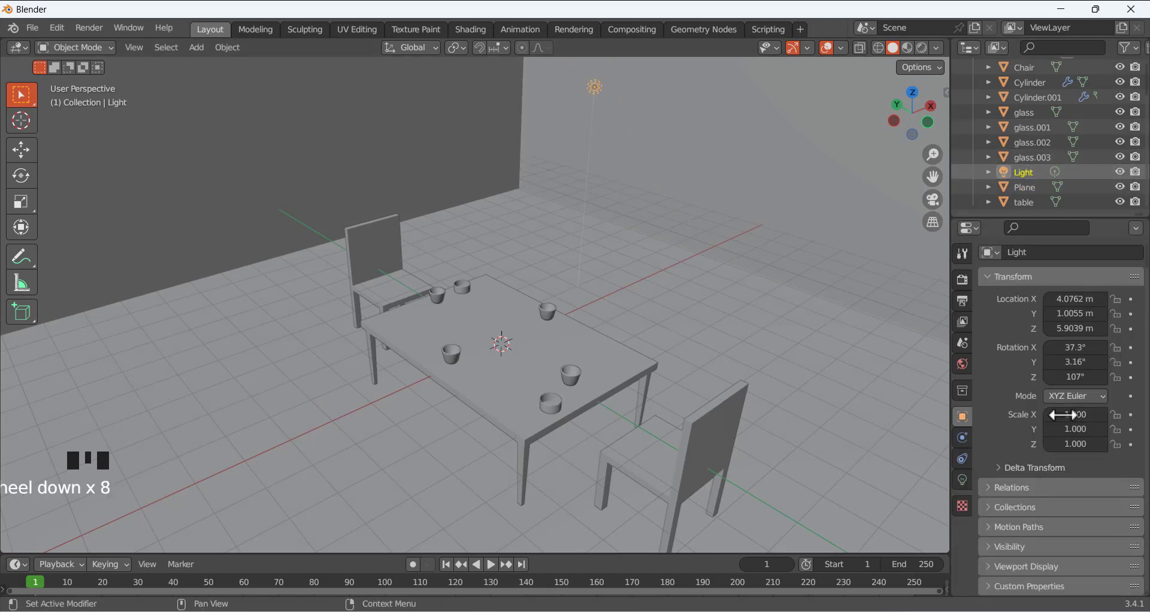
pyautogui.click(1026, 157)
pyautogui.click(1018, 171)
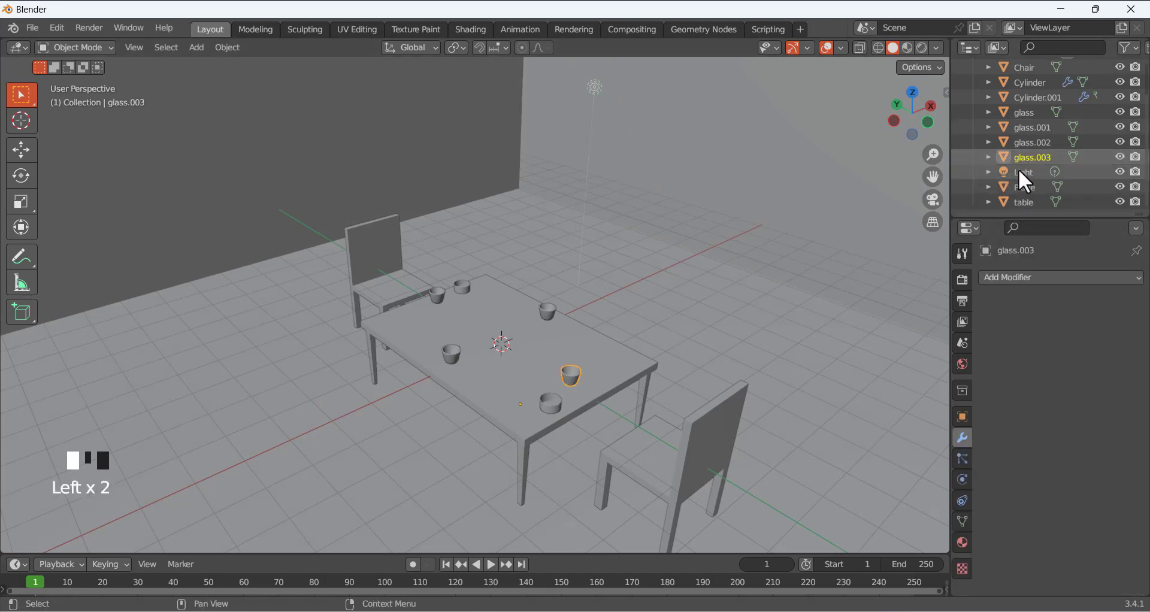
pyautogui.moveTo(594, 294); pyautogui.dragTo(705, 311, button='middle')
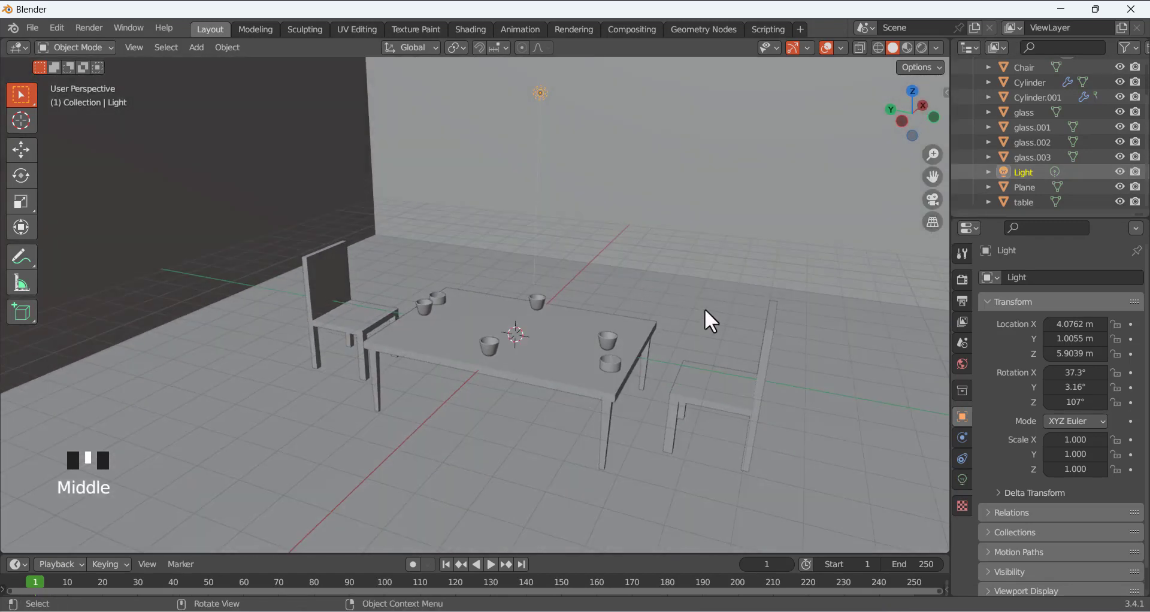
pyautogui.press('Escape')
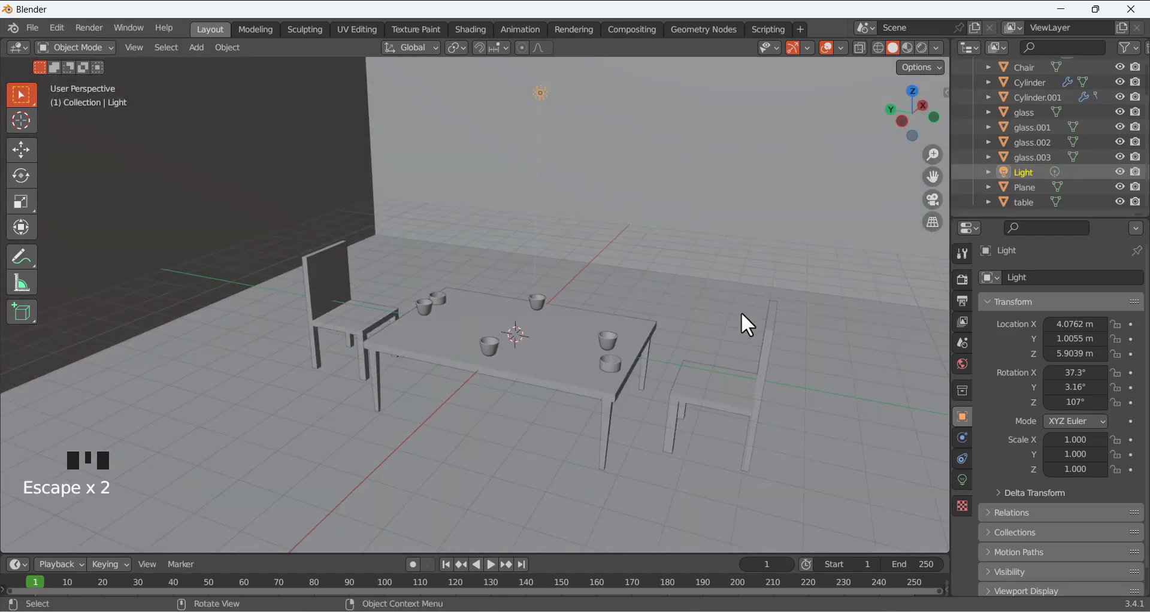
# Change the light to a rectangular area light measuring about 2.83 m in X and 1.92 m in Y
pyautogui.click(966, 481)
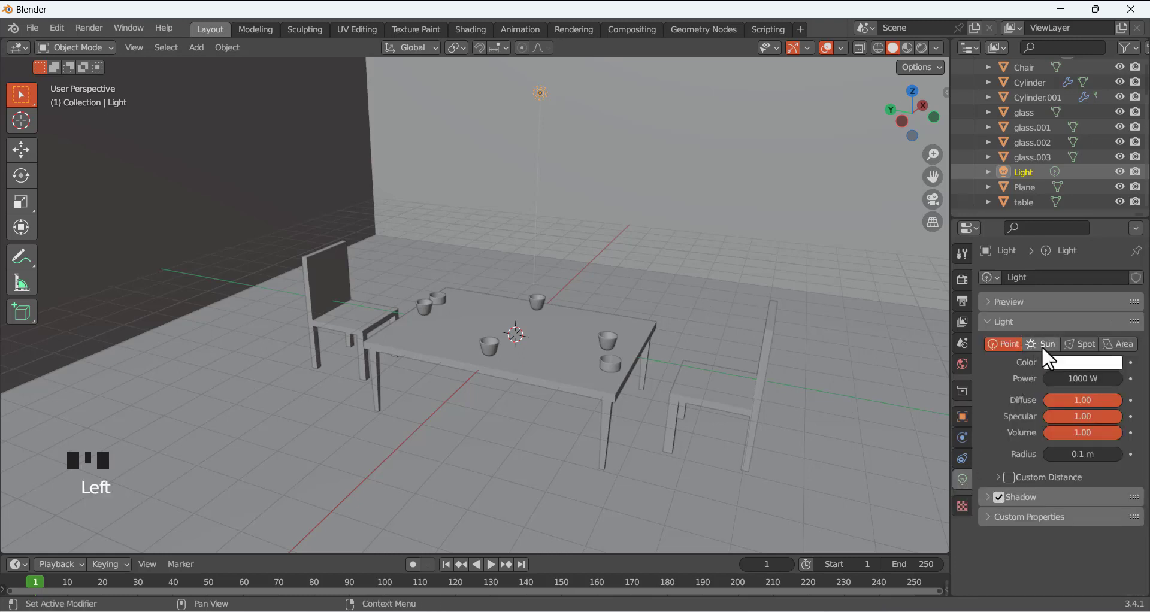
pyautogui.click(1114, 342)
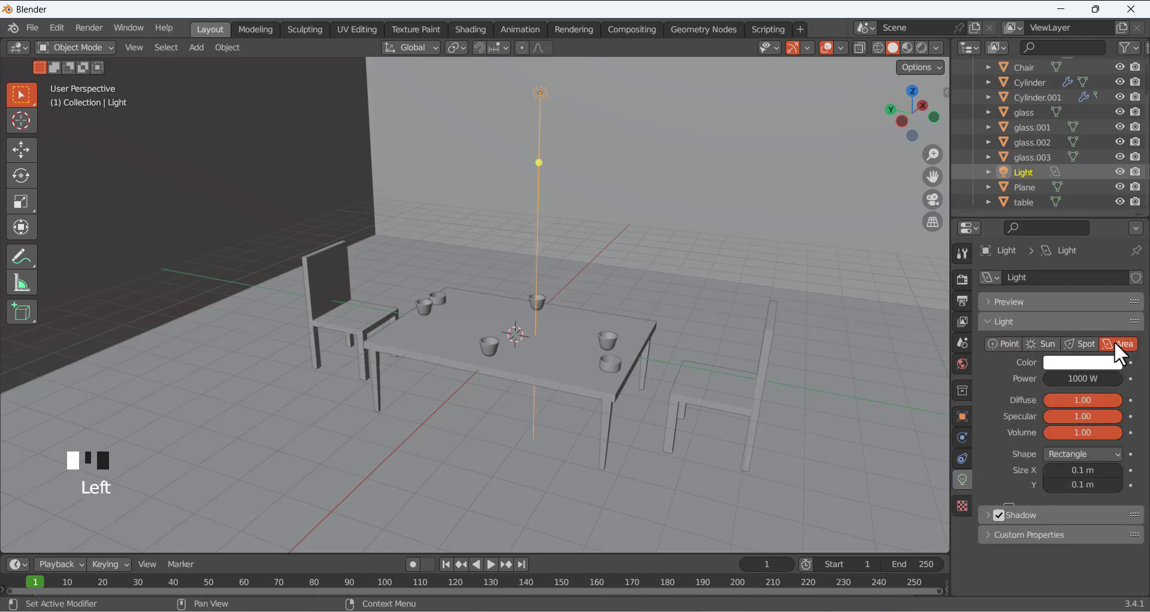
pyautogui.moveTo(1082, 470); pyautogui.dragTo(1114, 484)
pyautogui.moveTo(575, 162); pyautogui.dragTo(477, 157, button='middle')
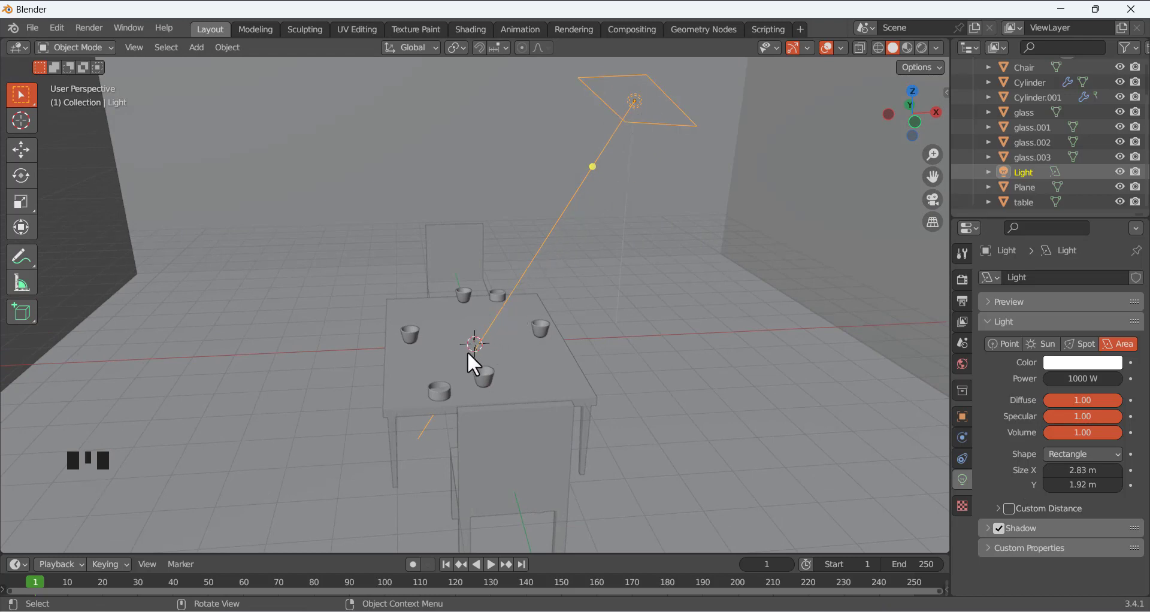
pyautogui.moveTo(553, 369); pyautogui.dragTo(617, 375, button='middle')
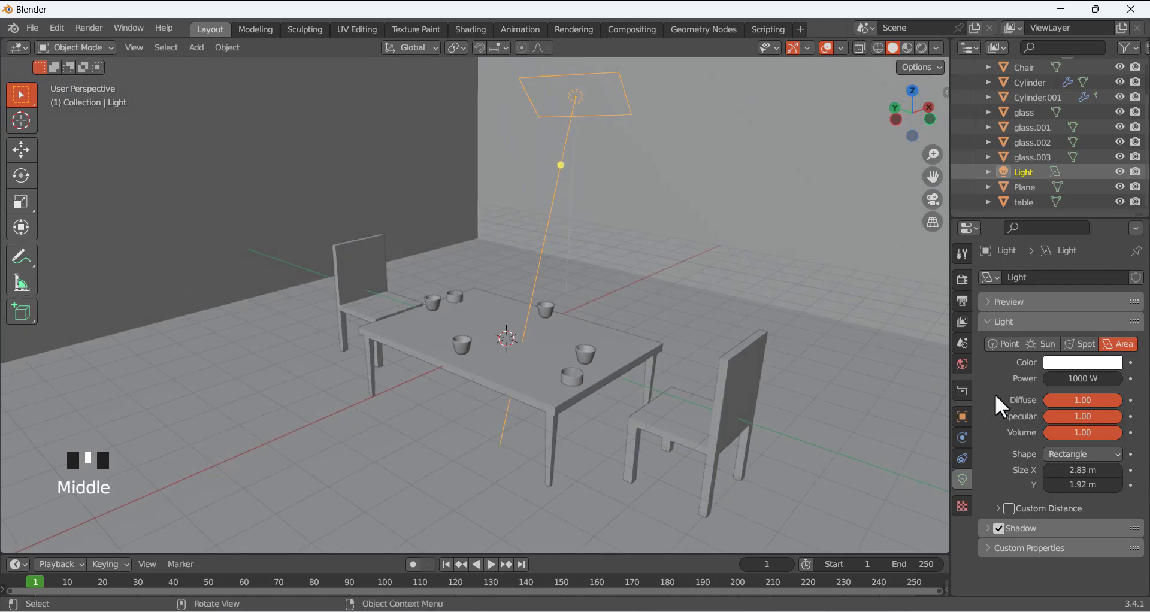
# Set the area light's power to 10000 W and preview the scene in rendered shading
pyautogui.click(1076, 379)
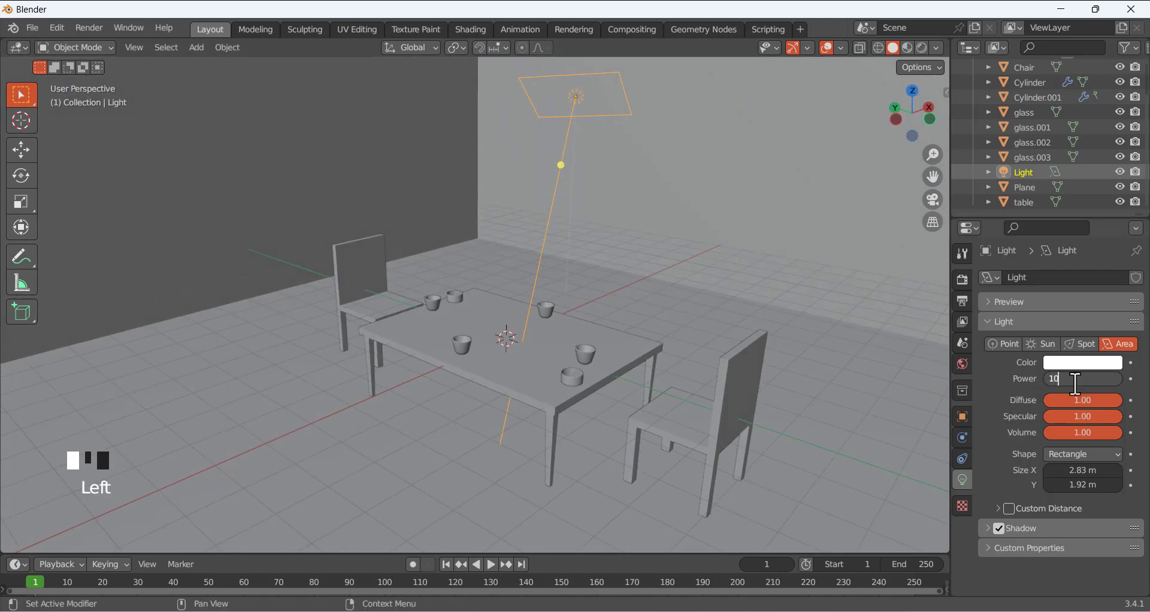
pyautogui.write('000 W')
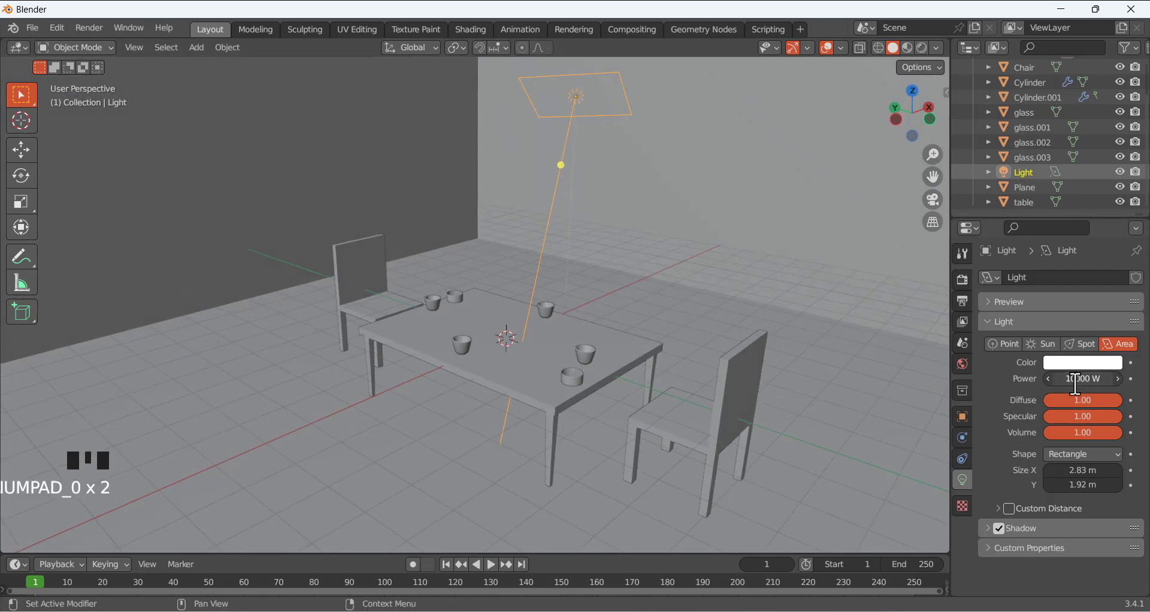
pyautogui.click(920, 48)
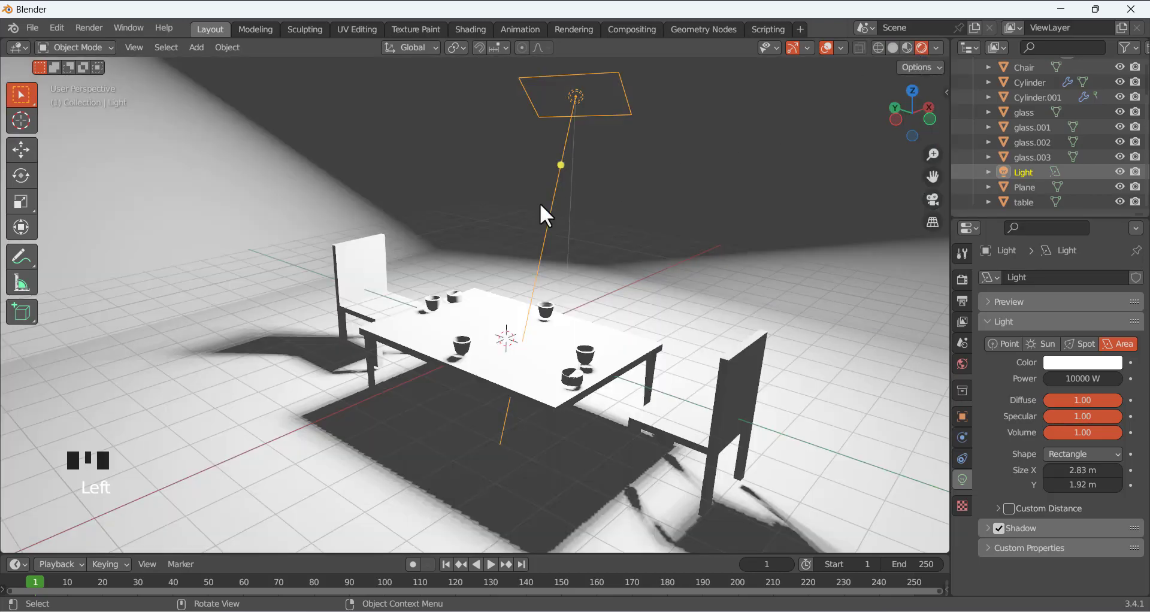
pyautogui.moveTo(541, 213)
pyautogui.mouseDown(button='middle')
pyautogui.moveTo(341, 211)
pyautogui.moveTo(562, 216)
pyautogui.mouseUp(button='middle')
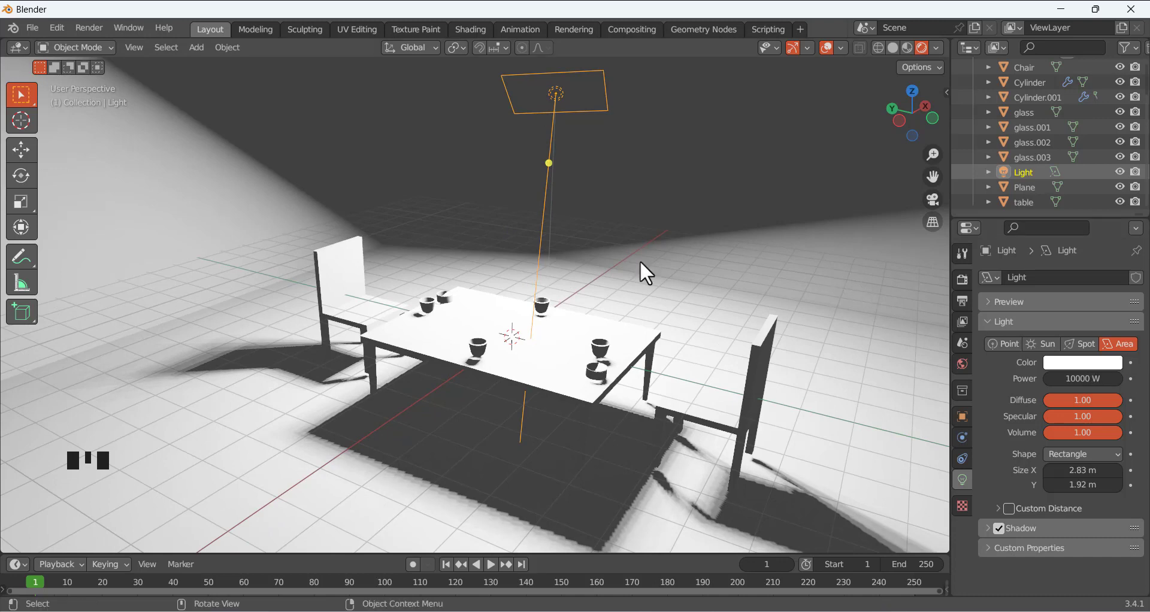
# Rotate the floor-and-walls plane by about -3.6° around the view axis
pyautogui.click(558, 84)
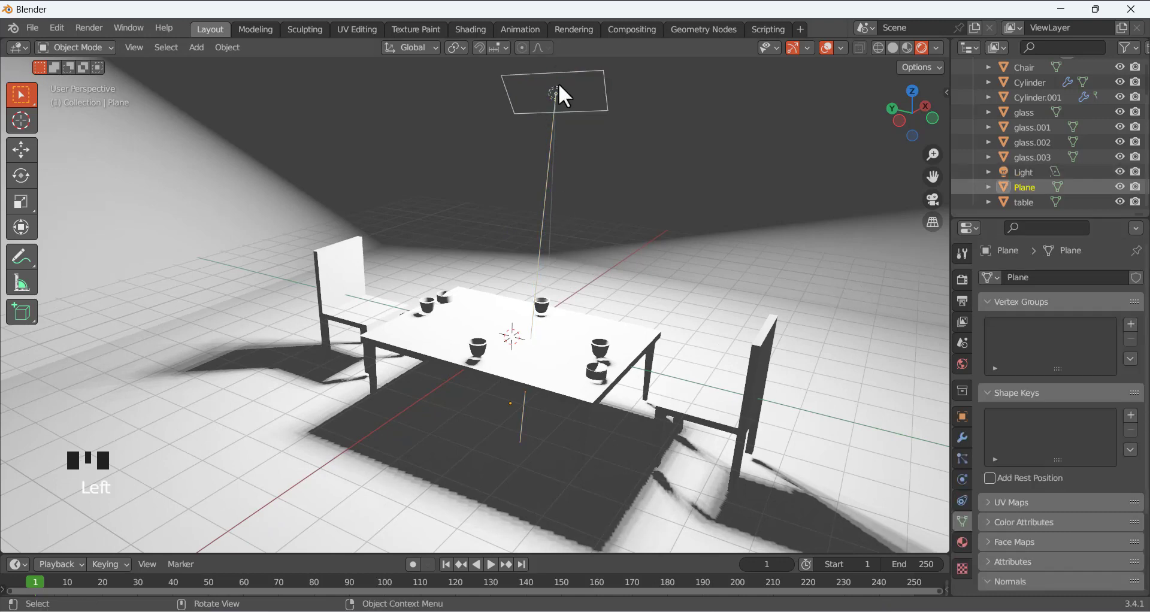
pyautogui.press('r')
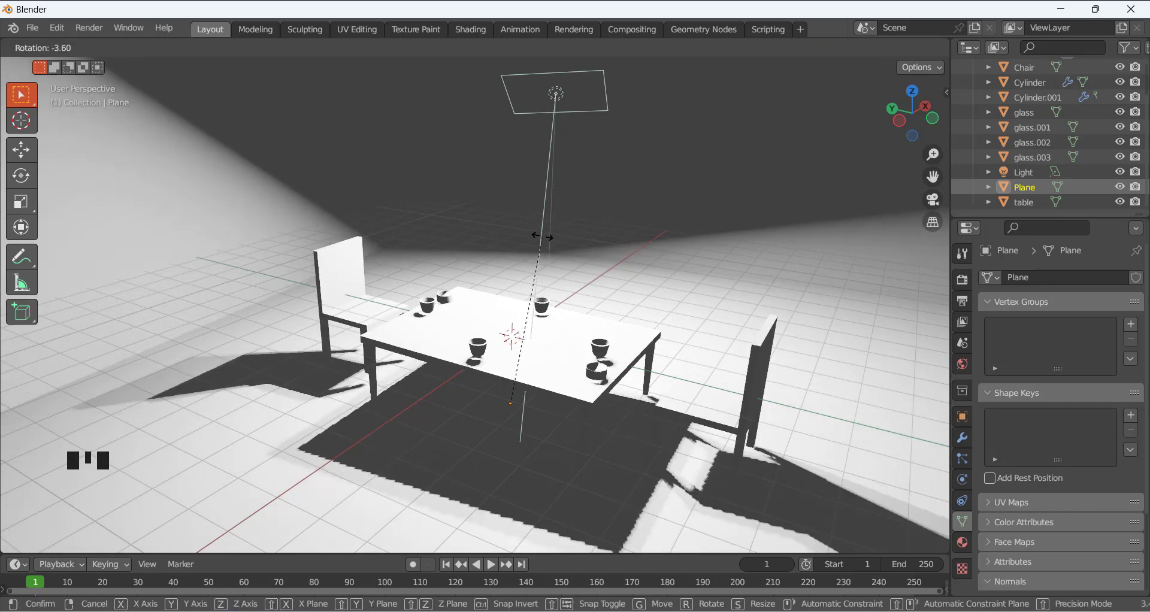
pyautogui.click(543, 238)
pyautogui.moveTo(542, 240); pyautogui.dragTo(603, 269, button='middle')
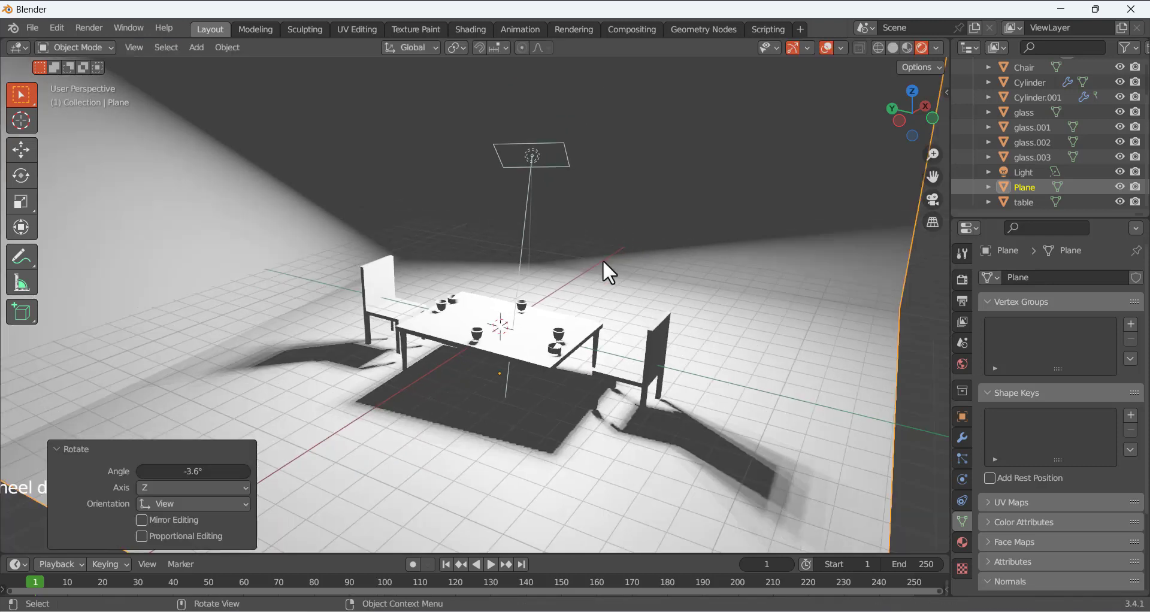
# Give the table a new material with a light blue-violet base color, hue about 0.664 and saturation about 0.576
pyautogui.click(593, 293)
pyautogui.click(536, 317)
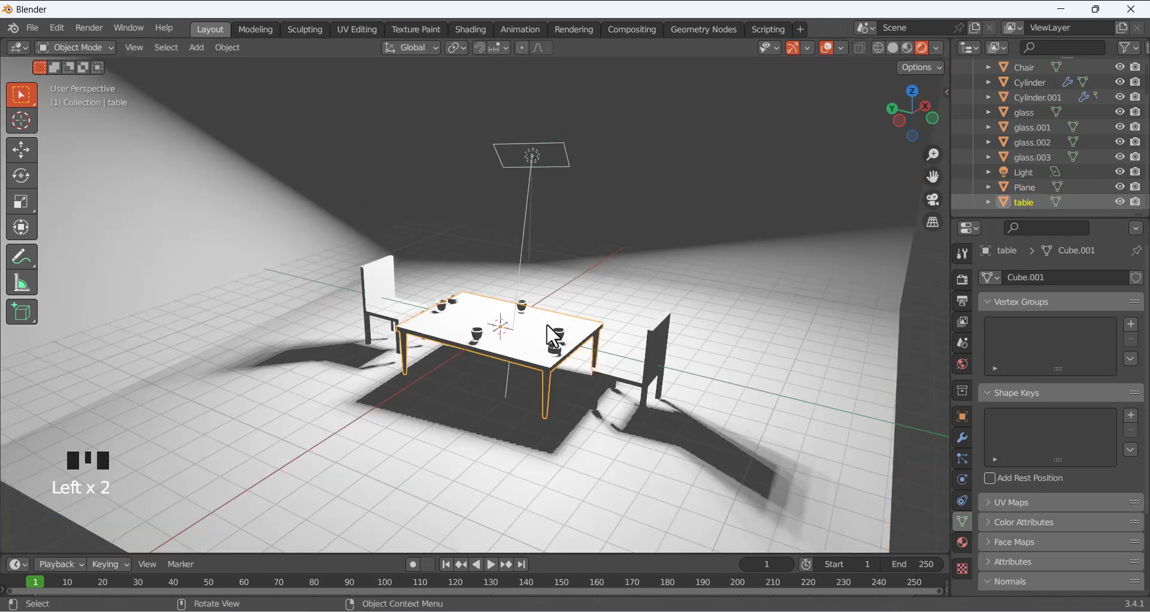
pyautogui.scroll(2, 616, 319)
pyautogui.click(961, 543)
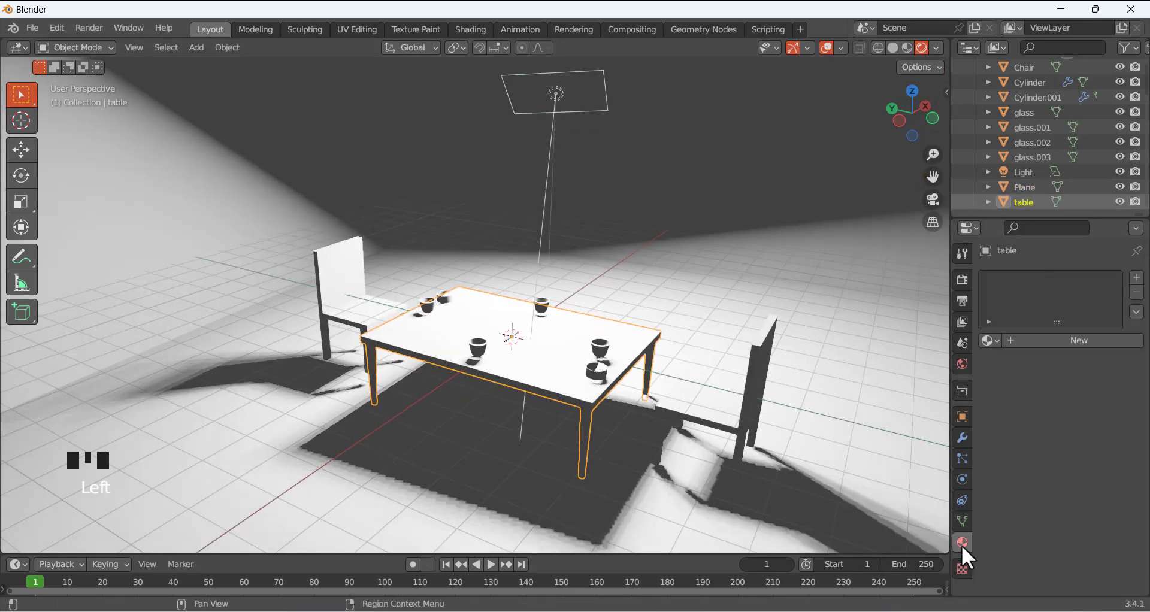
pyautogui.click(1075, 339)
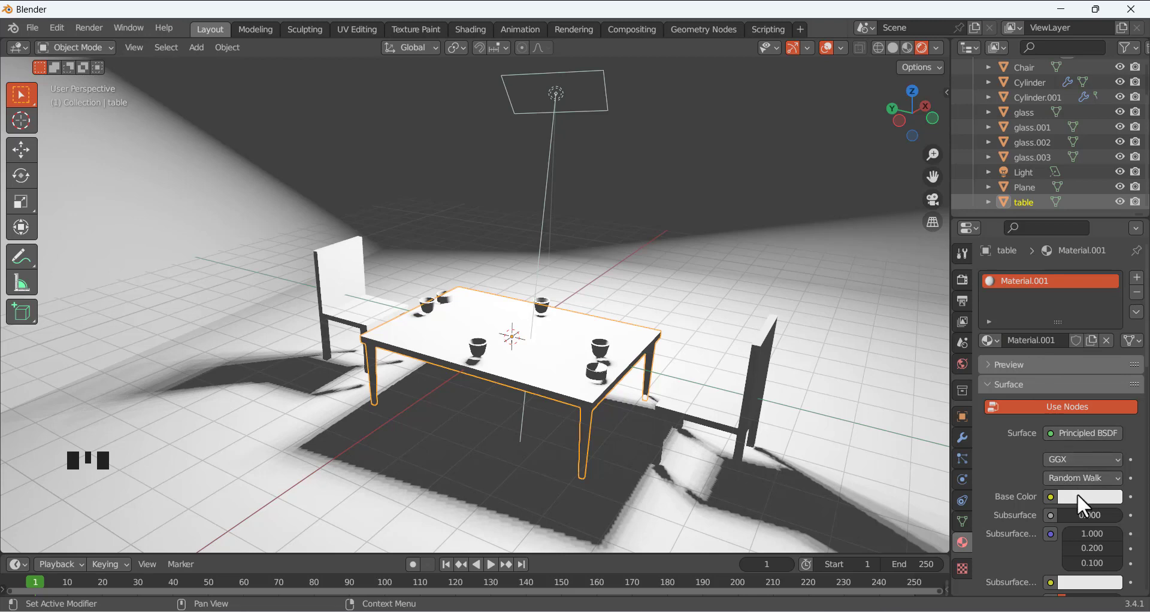
pyautogui.click(1078, 496)
pyautogui.moveTo(1043, 335); pyautogui.dragTo(1060, 327)
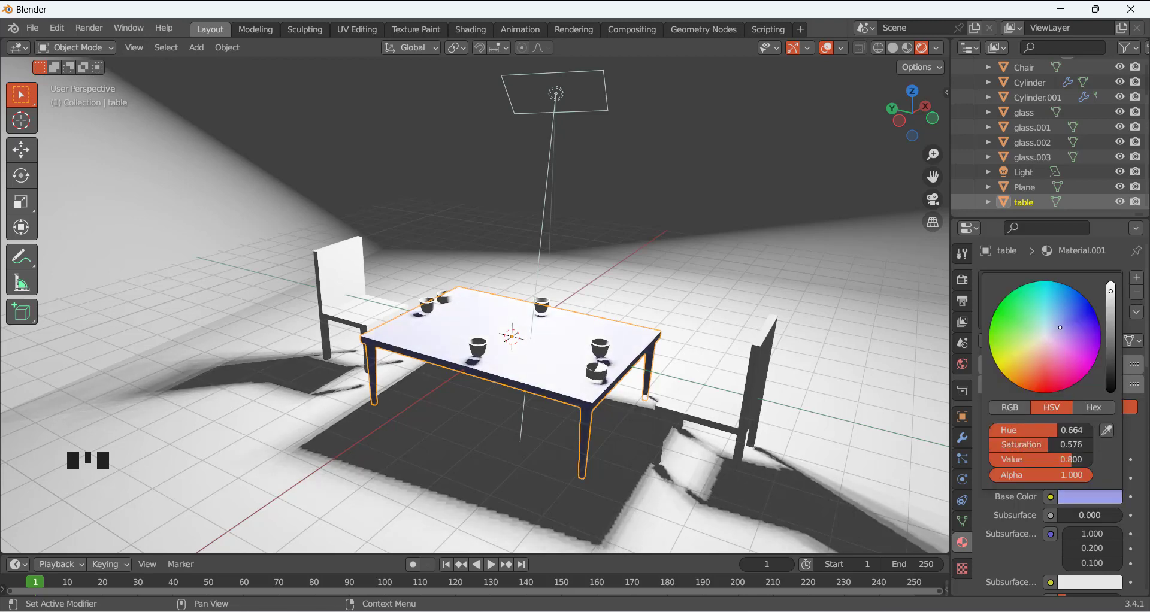
# Give the chairs a new material with a light orange-brown base color, hue about 0.055 and saturation about 0.700
pyautogui.click(523, 326)
pyautogui.moveTo(524, 326); pyautogui.dragTo(663, 402, button='middle')
pyautogui.click(757, 413)
pyautogui.click(1054, 336)
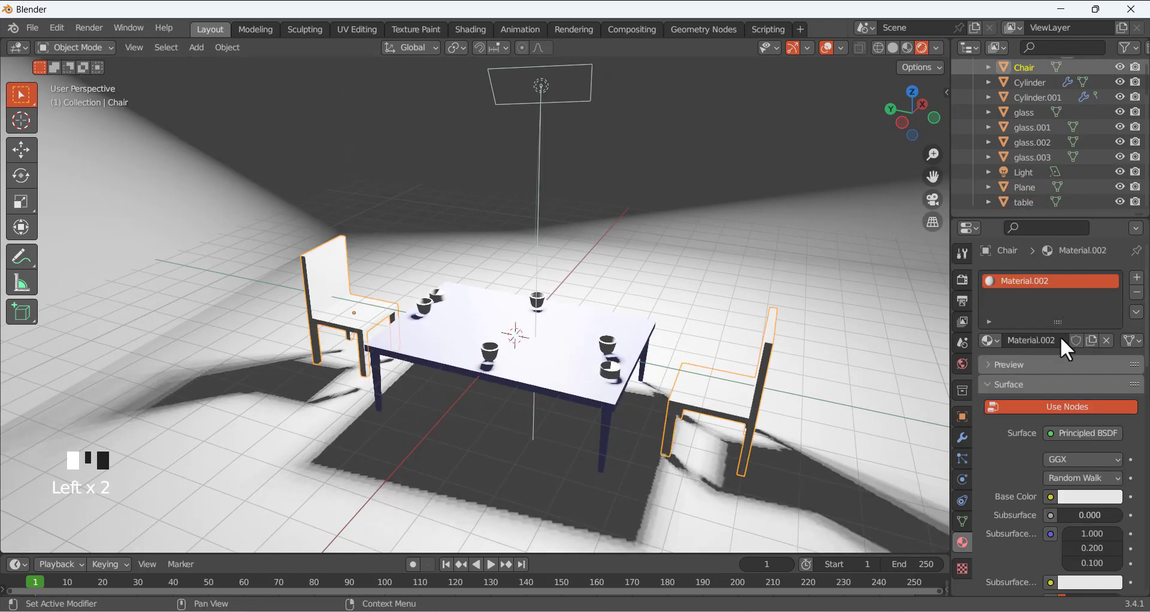
pyautogui.click(1078, 497)
pyautogui.click(1035, 349)
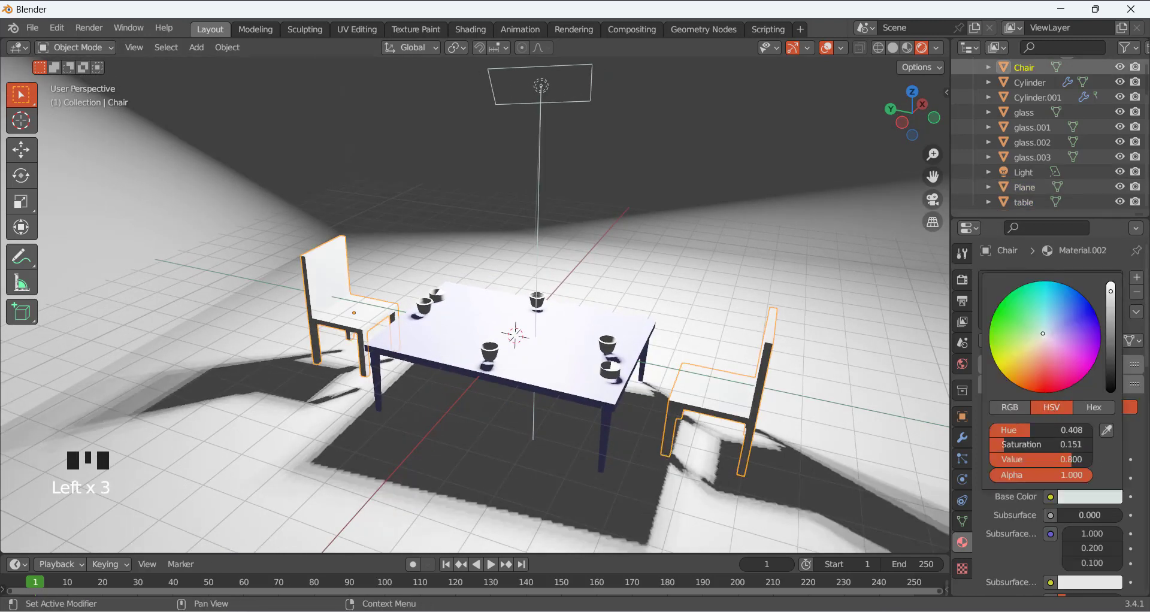
pyautogui.moveTo(1035, 348); pyautogui.dragTo(1035, 358)
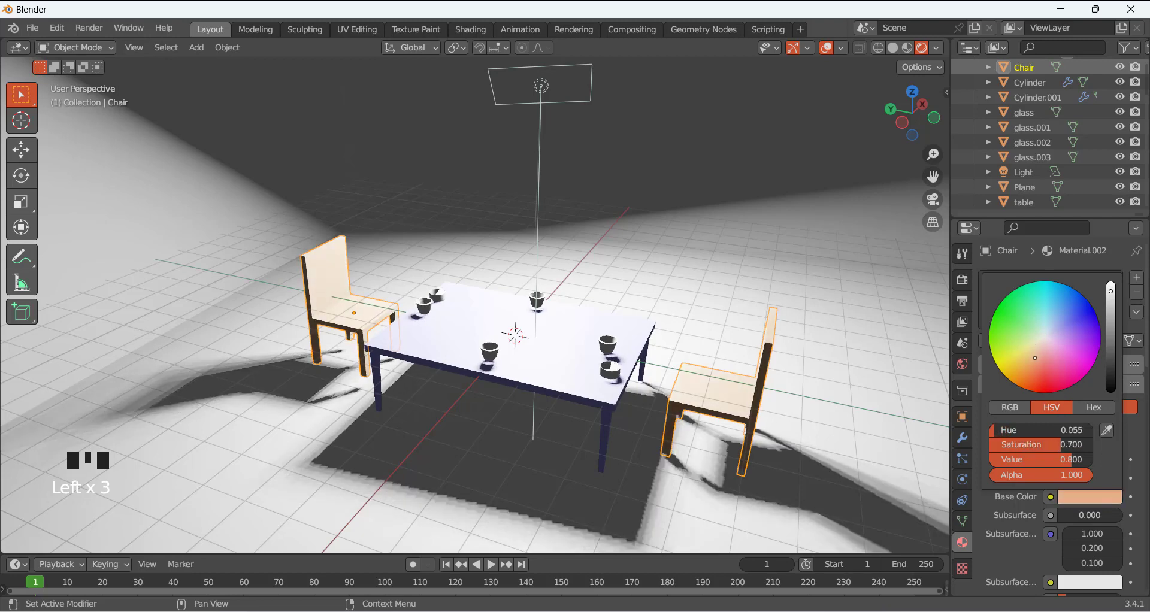
pyautogui.click(759, 333)
# Give glass.003 a new material with a saturated red base color
pyautogui.click(614, 361)
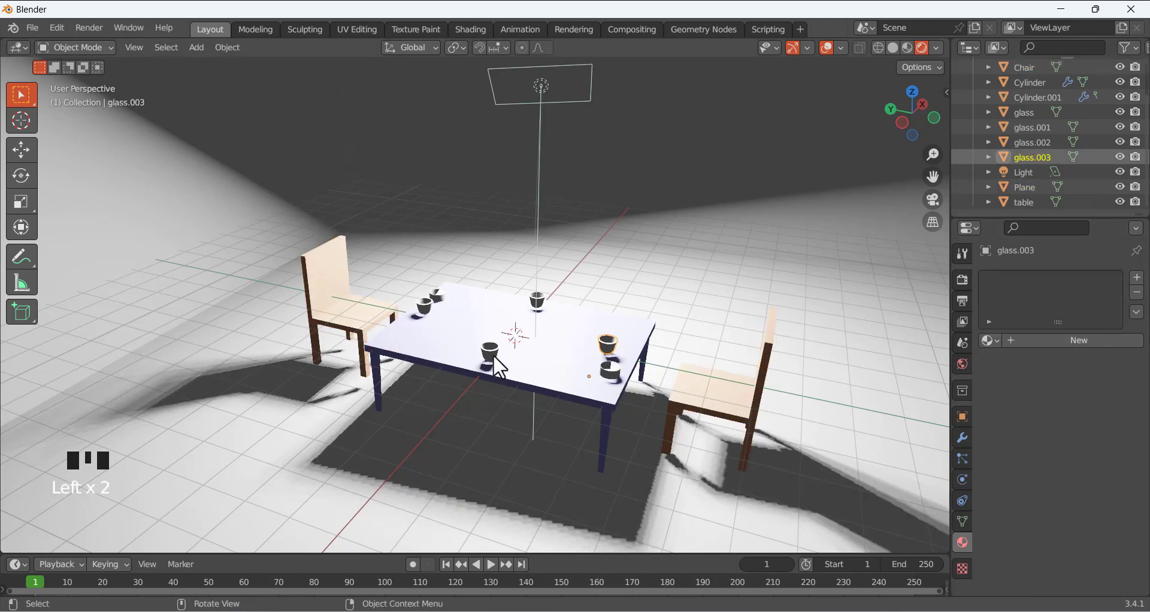
pyautogui.click(1030, 339)
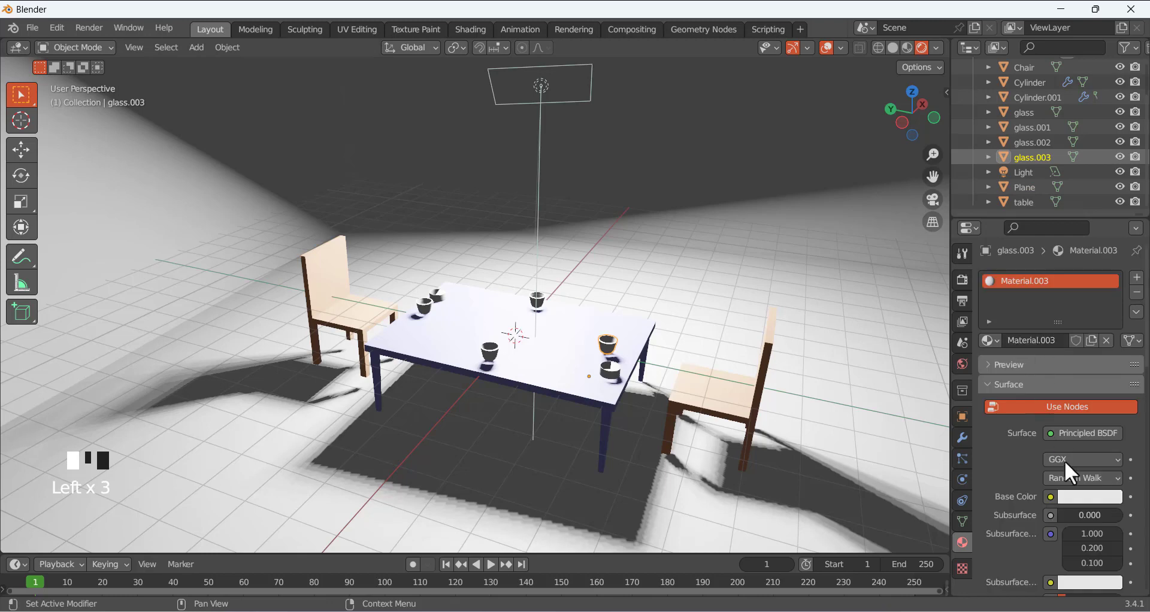
pyautogui.click(1089, 497)
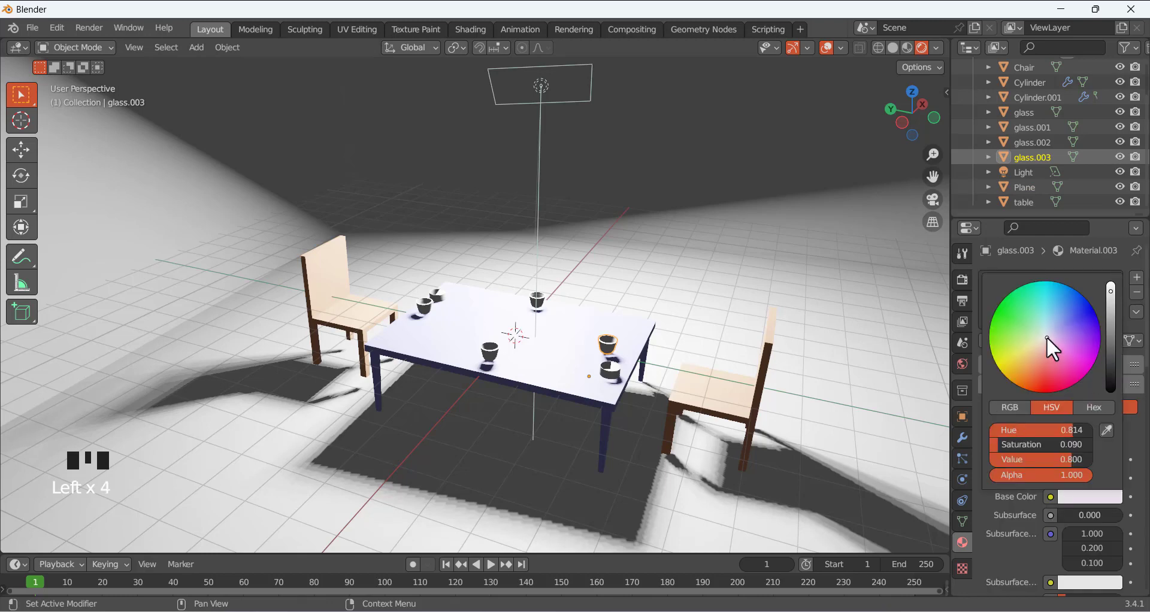
pyautogui.moveTo(1047, 337)
pyautogui.mouseDown()
pyautogui.moveTo(1034, 347)
pyautogui.moveTo(1044, 388)
pyautogui.mouseUp()
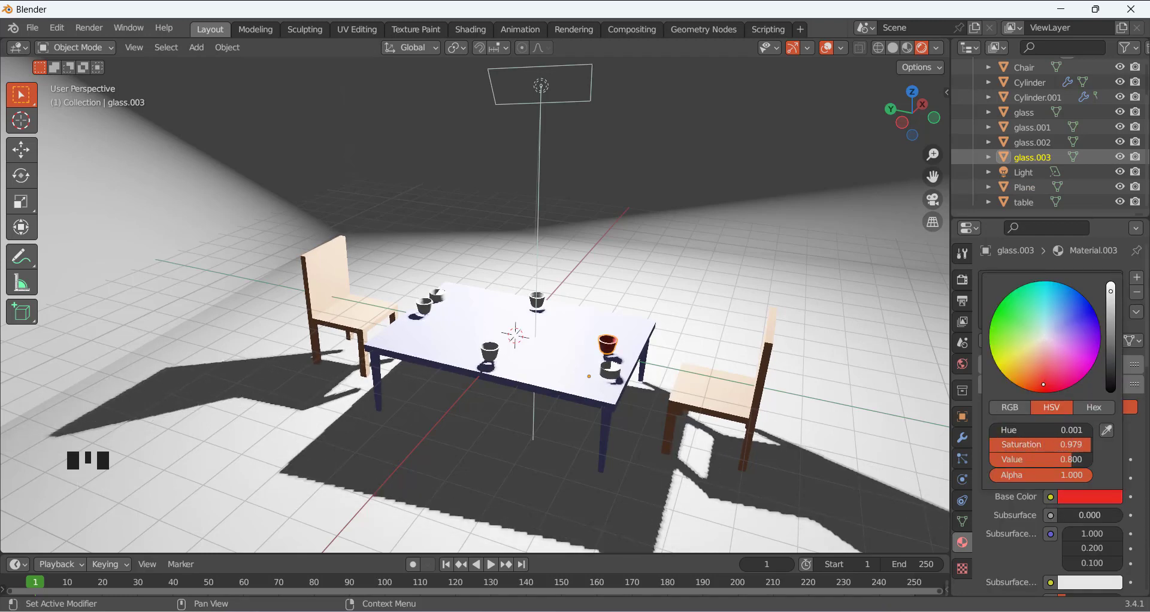
pyautogui.click(675, 274)
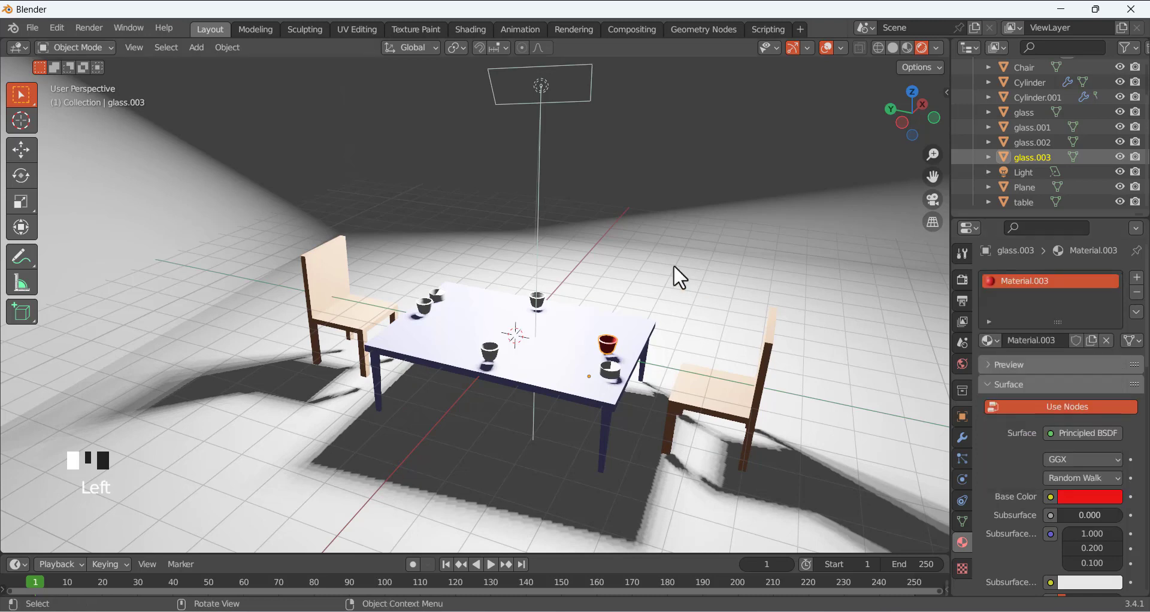
# Select all four glasses with glass.002 active, and assign it the existing red Material.003
pyautogui.click(612, 344)
pyautogui.keyDown('shift'); pyautogui.click(424, 305); pyautogui.keyUp('shift')
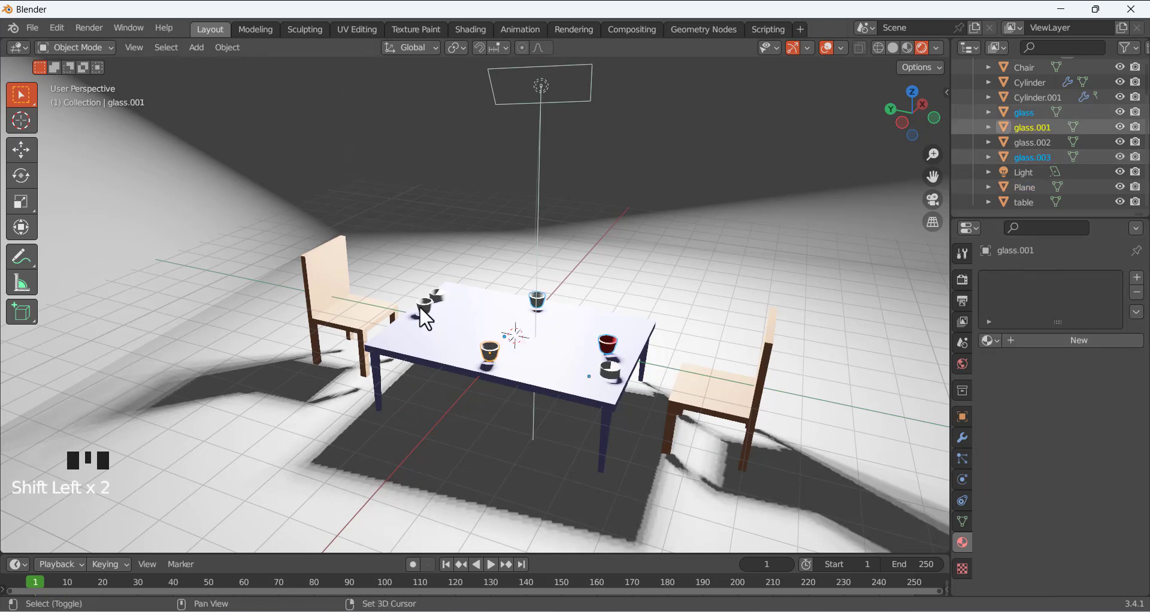
pyautogui.keyDown('shift'); pyautogui.click(436, 296); pyautogui.keyUp('shift')
pyautogui.click(989, 341)
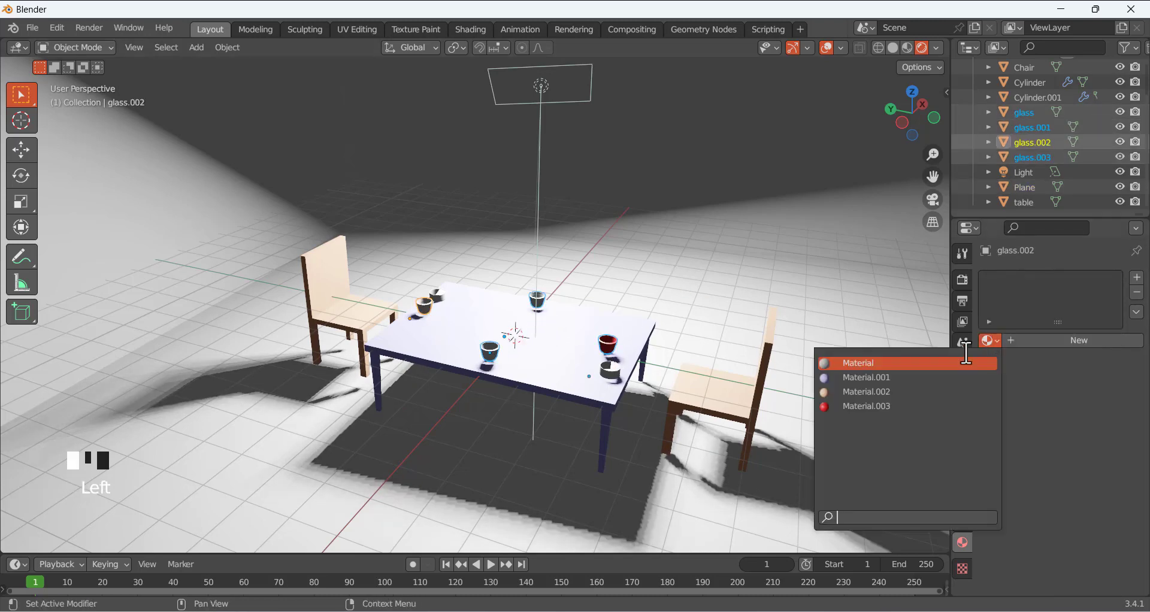
pyautogui.click(857, 406)
# Assign the red Material.003 to the two remaining uncolored glasses, glass and glass.001
pyautogui.click(554, 310)
pyautogui.scroll(2, 552, 308)
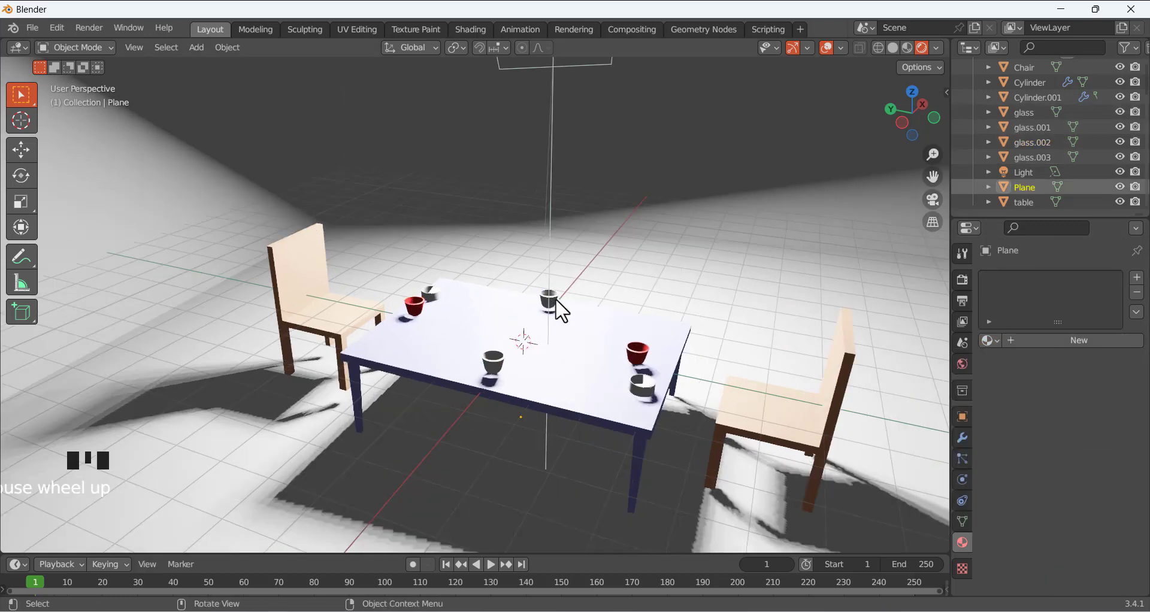
pyautogui.click(551, 305)
pyautogui.click(988, 342)
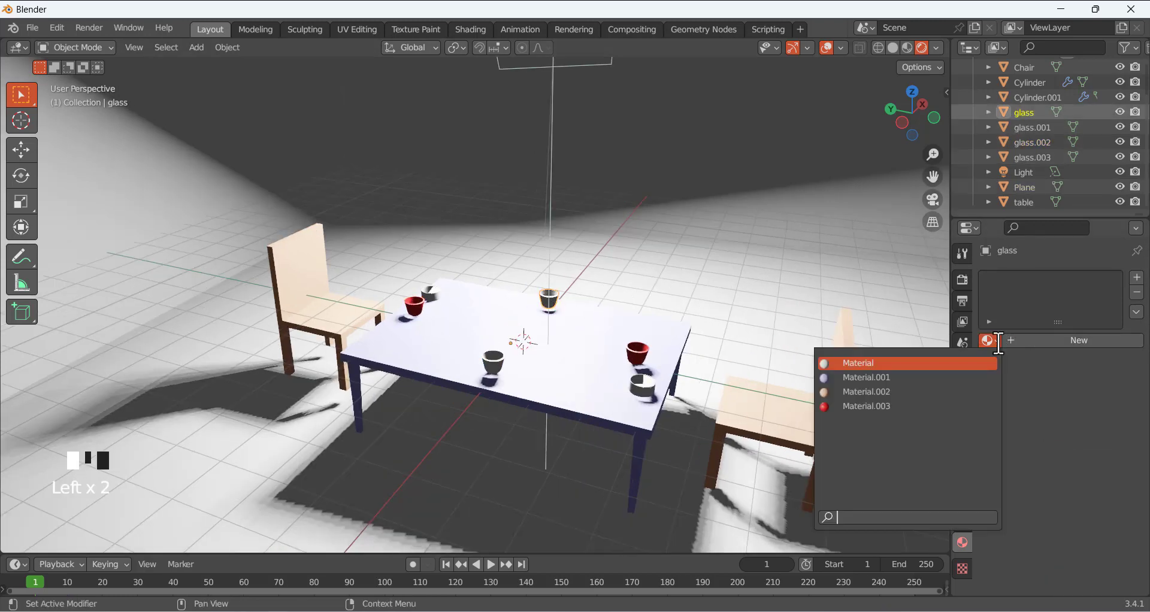
pyautogui.click(865, 406)
pyautogui.click(502, 365)
pyautogui.click(506, 371)
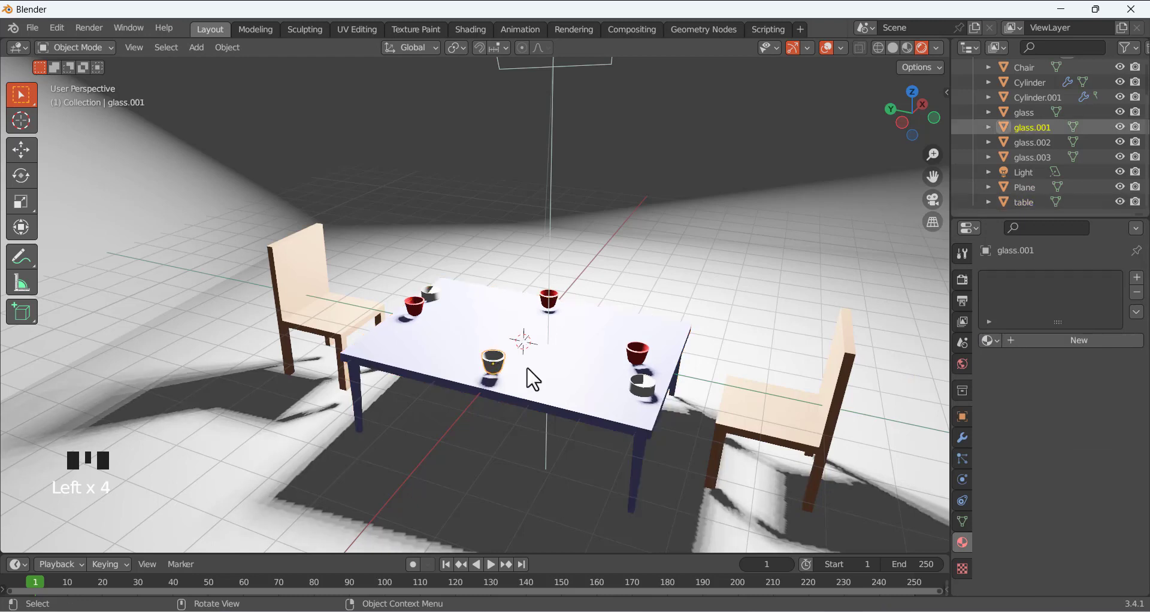
pyautogui.click(990, 340)
pyautogui.click(850, 406)
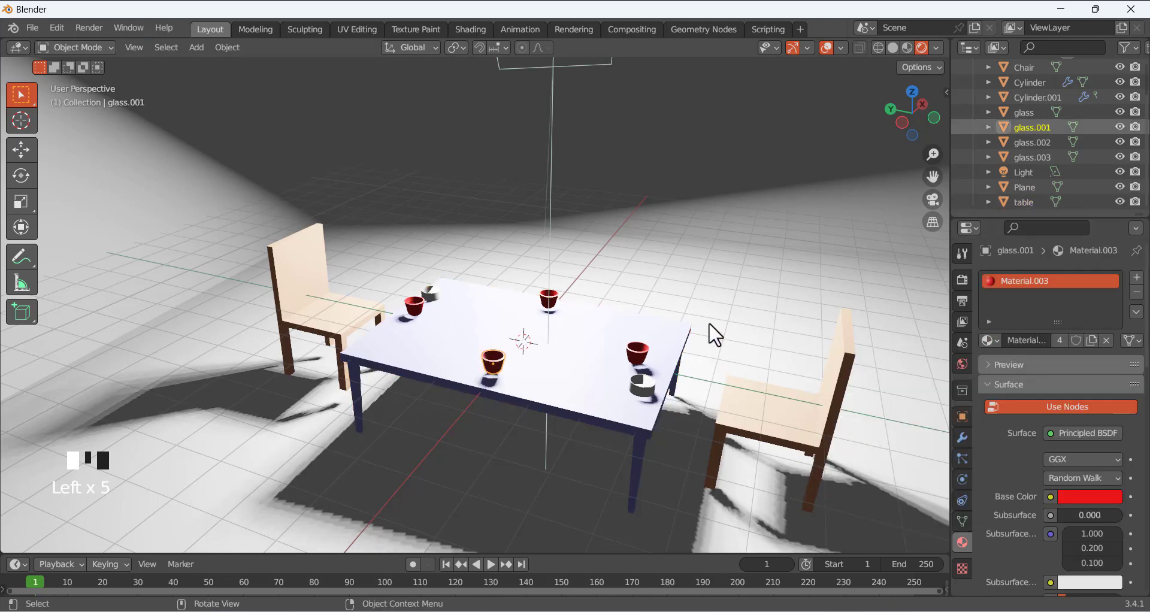
# Give the vessel Cylinder.001 a new material with a black base color
pyautogui.click(645, 386)
pyautogui.click(646, 386)
pyautogui.click(1044, 340)
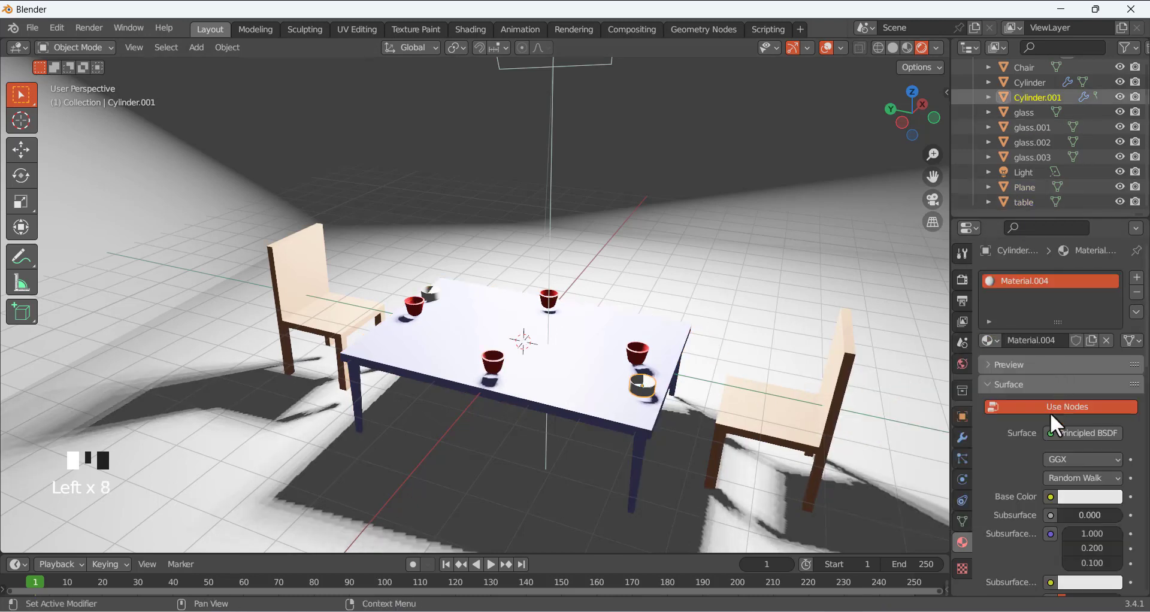
pyautogui.click(1082, 496)
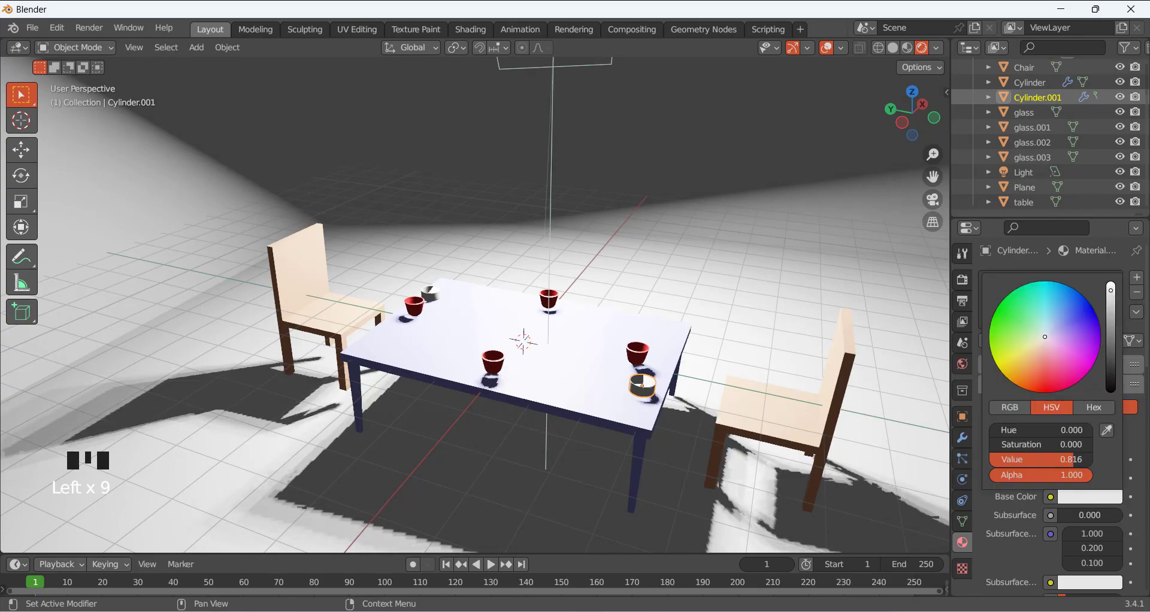
pyautogui.moveTo(1109, 312); pyautogui.dragTo(1109, 392)
pyautogui.click(626, 279)
# Give the floor-and-walls plane a new material with a white base color
pyautogui.moveTo(623, 271); pyautogui.dragTo(659, 291, button='middle')
pyautogui.click(782, 263)
pyautogui.click(776, 214)
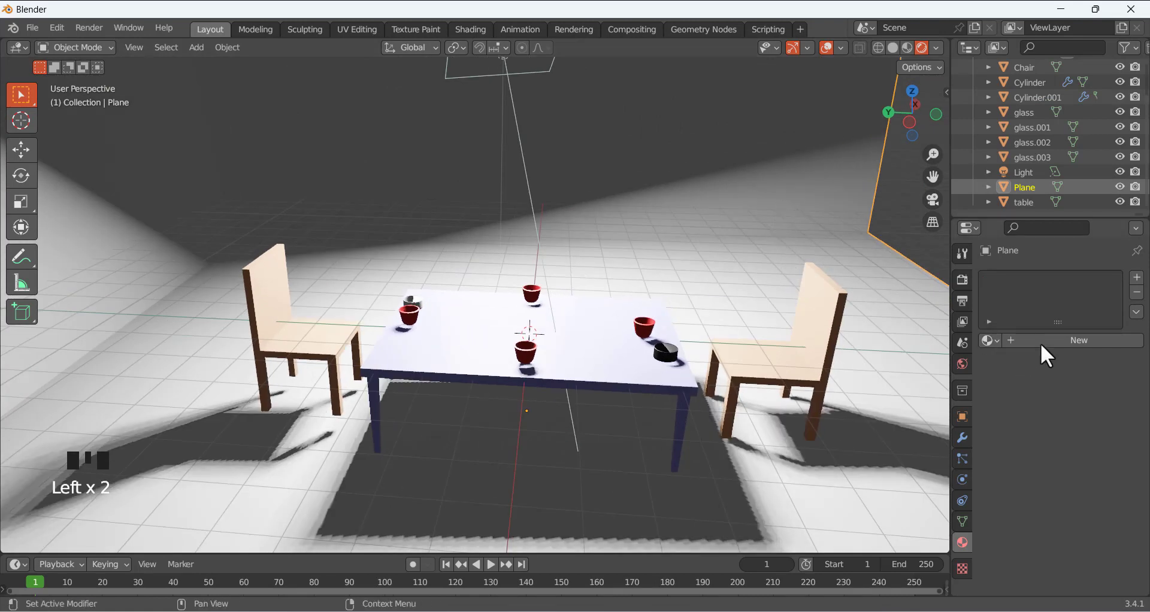
pyautogui.click(1072, 340)
pyautogui.click(1085, 497)
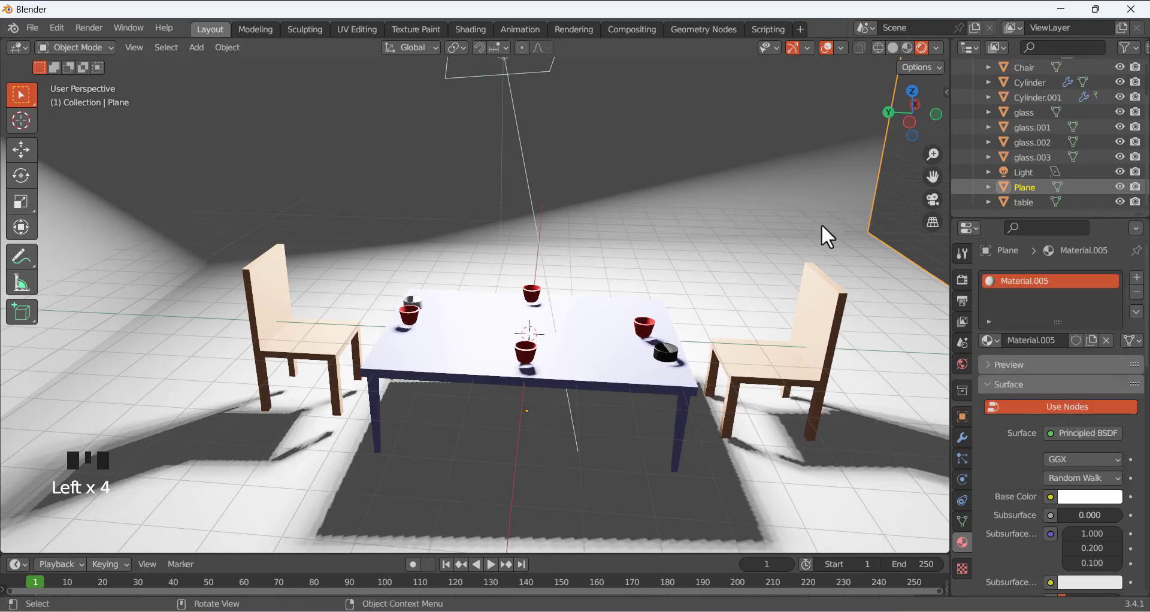
# Assign the black Material.004 to the other vessel, Cylinder
pyautogui.moveTo(699, 219); pyautogui.dragTo(647, 228, button='middle')
pyautogui.click(423, 306)
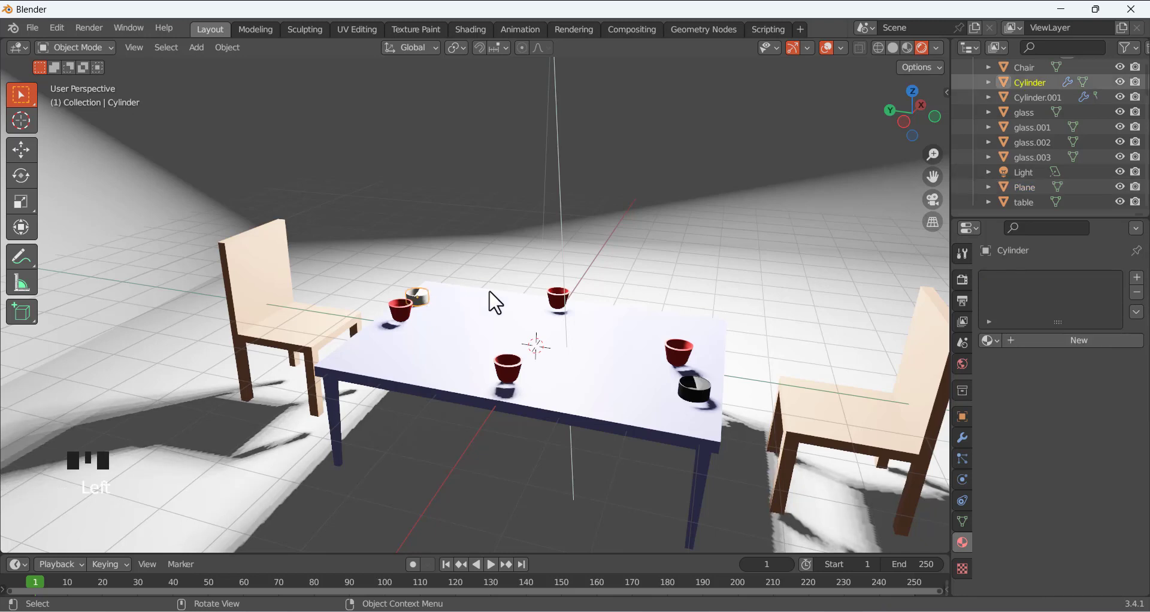
pyautogui.click(989, 340)
pyautogui.click(850, 420)
pyautogui.click(603, 270)
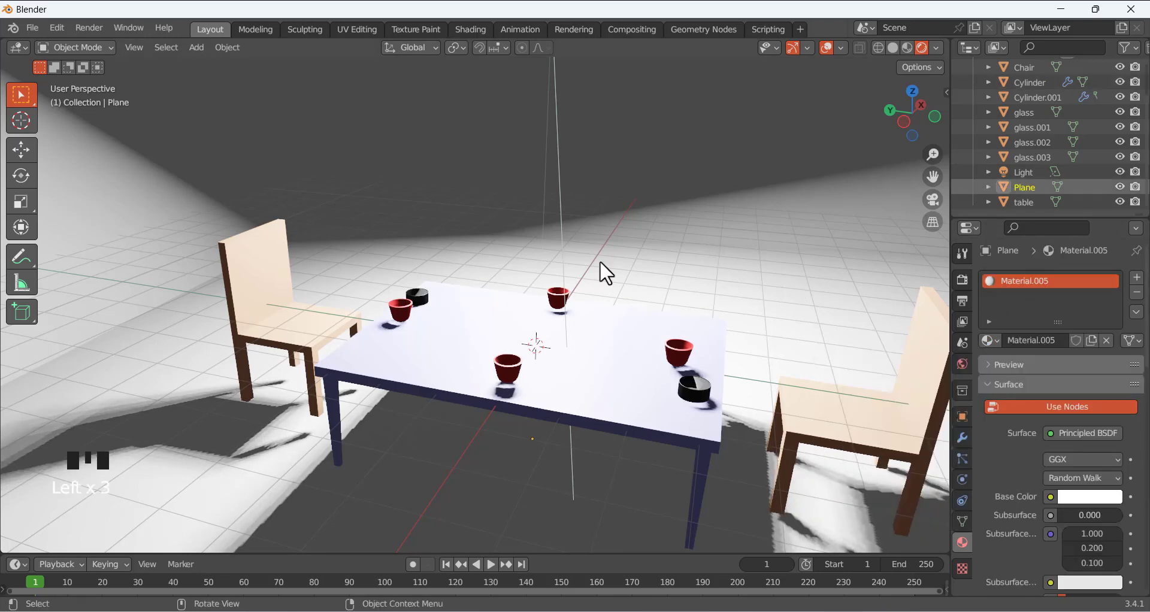
# Try a power of 15000 W on the area light and reduce it to 1500 W
pyautogui.moveTo(537, 336); pyautogui.dragTo(577, 156, button='middle')
pyautogui.click(582, 158)
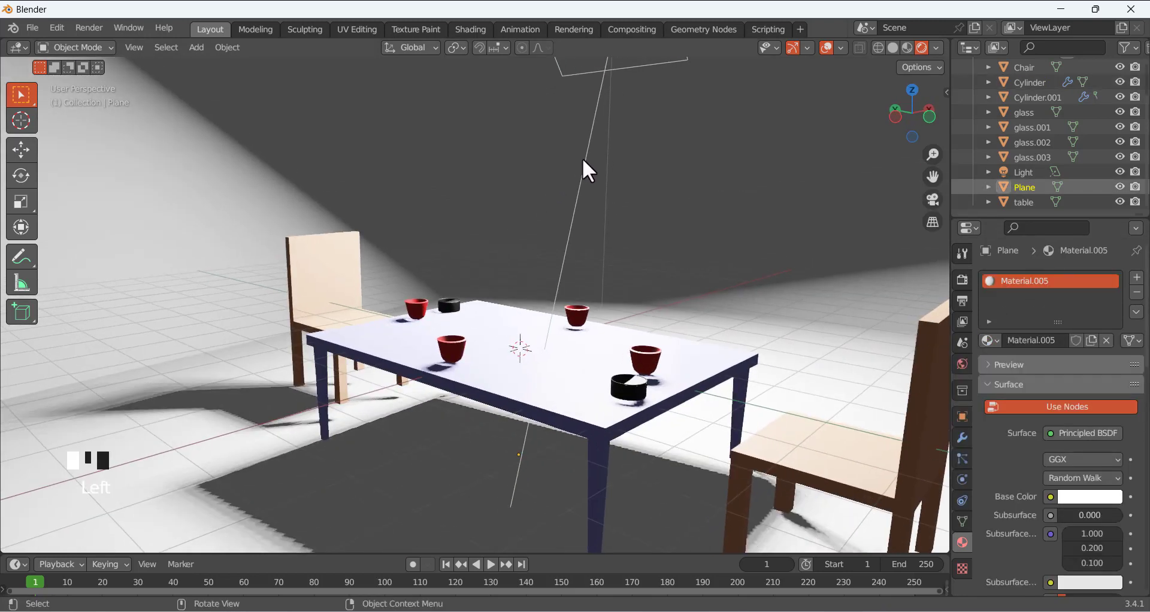
pyautogui.doubleClick(1074, 379)
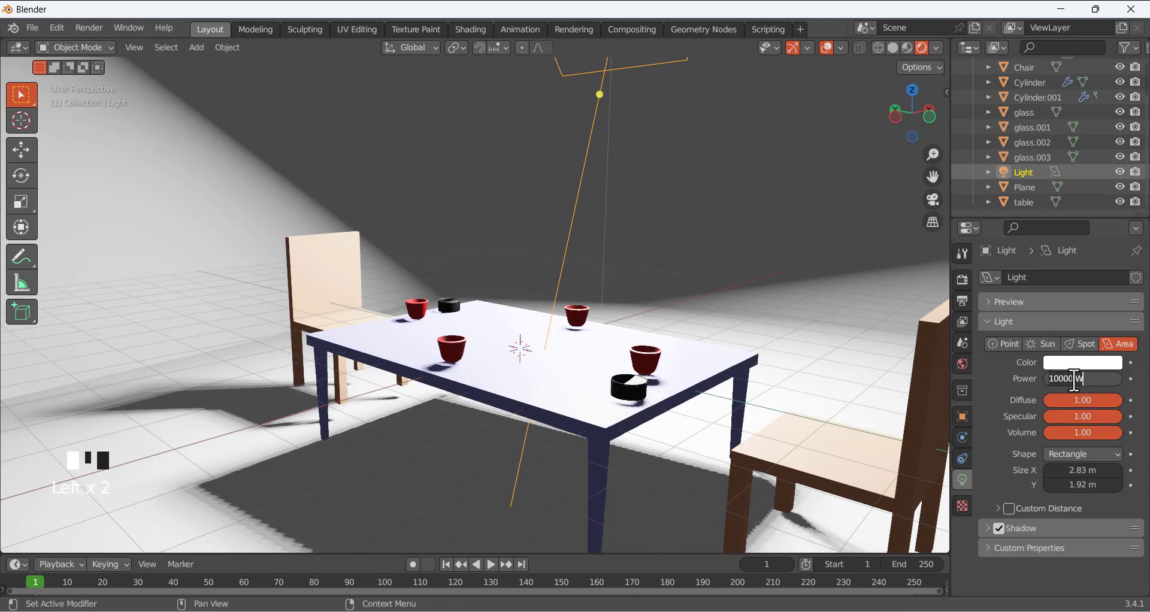
pyautogui.hotkey('ctrl', 'a')
pyautogui.write('1500')
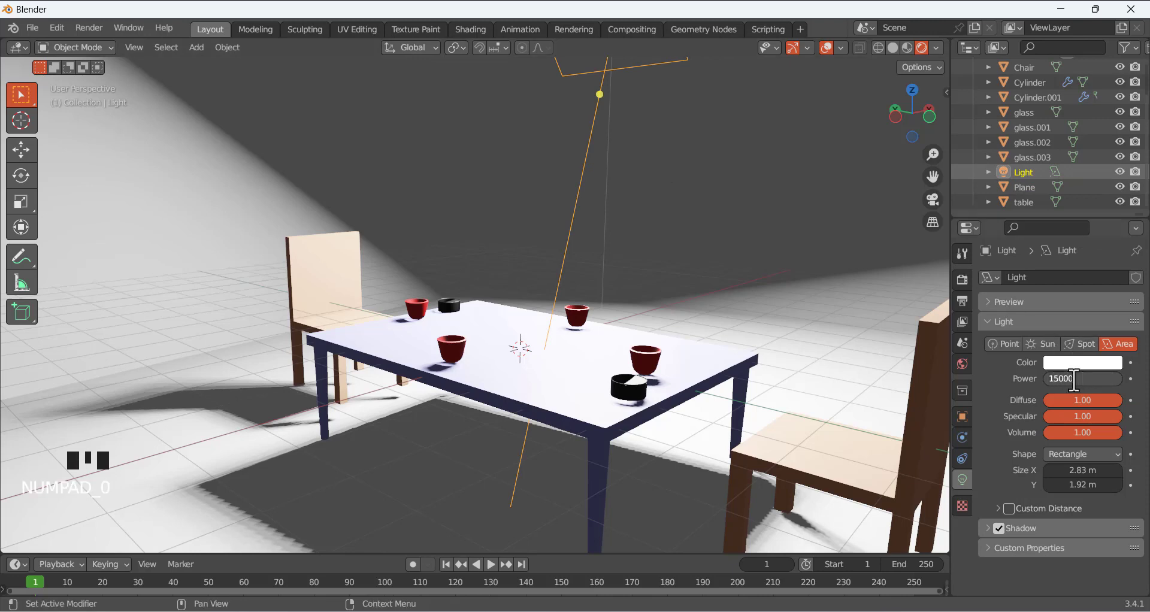
pyautogui.press('Return')
pyautogui.click(1075, 378)
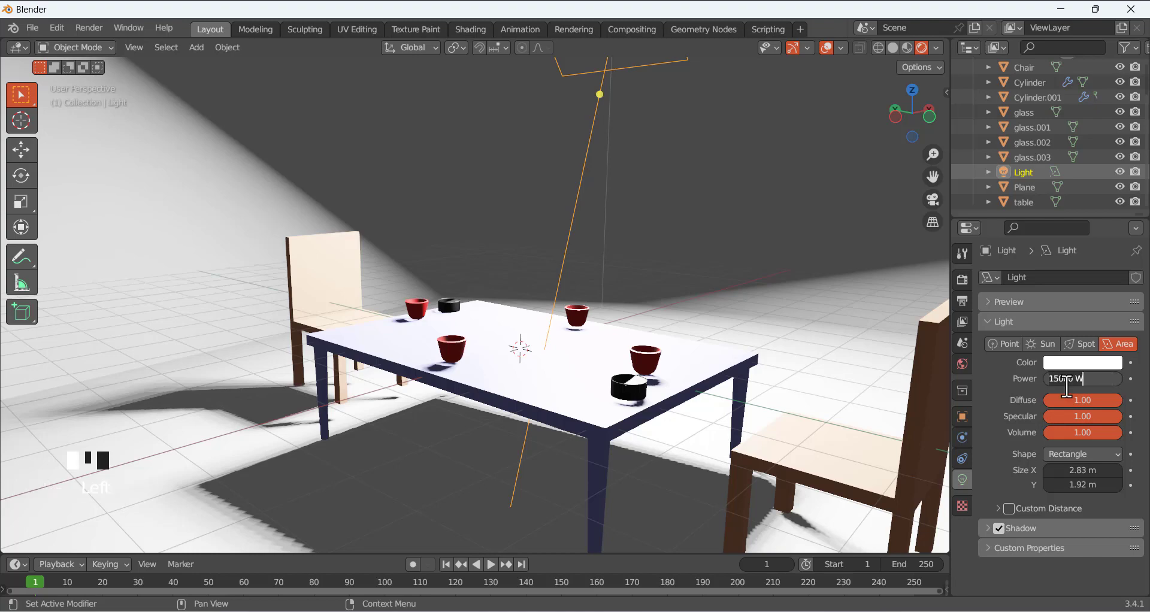
pyautogui.press('BackSpace')
pyautogui.press('Return')
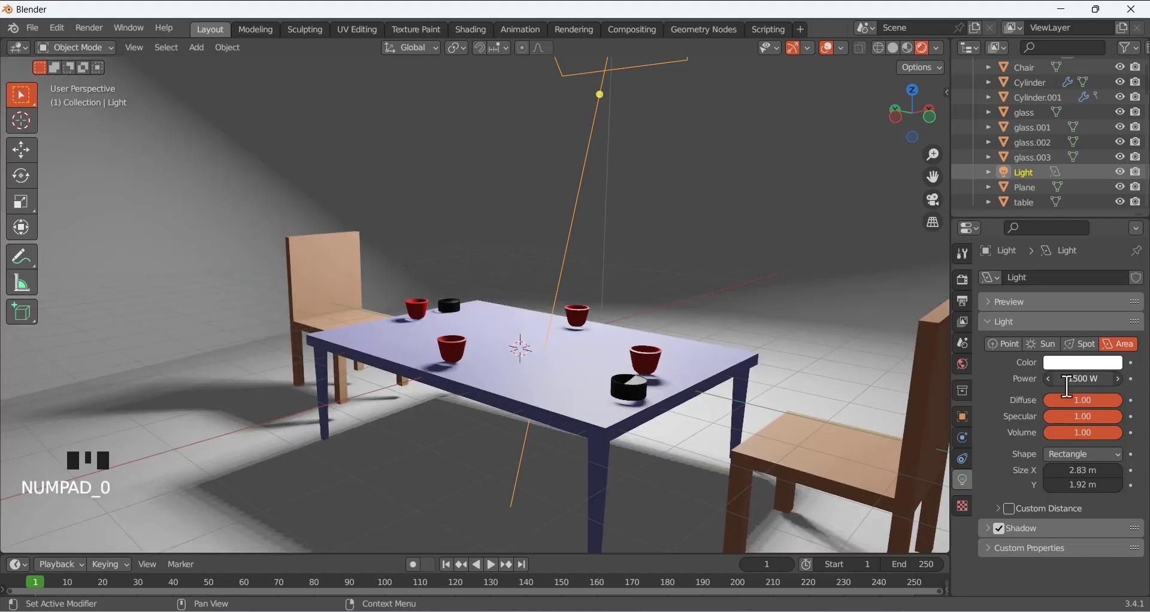
# Check the lighting from a wider angle and nudge the area light's power to 1499.5 W
pyautogui.scroll(-3, 388, 280)
pyautogui.moveTo(388, 280); pyautogui.dragTo(400, 346, button='middle')
pyautogui.scroll(-2, 400, 332)
pyautogui.scroll(2, 405, 333)
pyautogui.scroll(1, 400, 346)
pyautogui.scroll(-1, 400, 346)
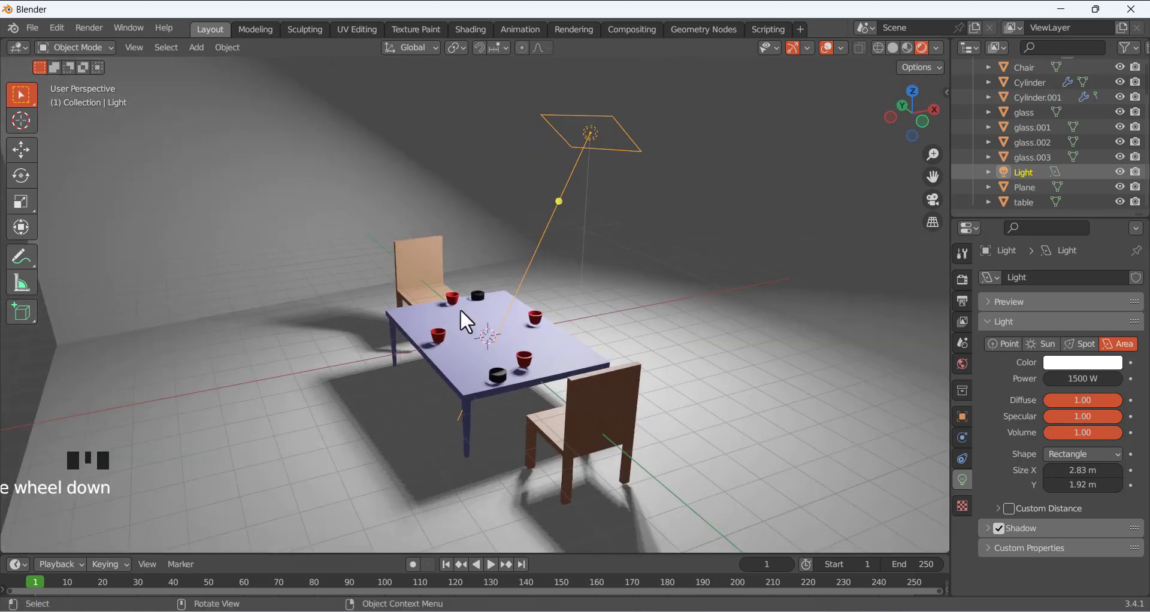
pyautogui.moveTo(1085, 382); pyautogui.dragTo(1085, 381)
# Reselect the area light and turn off its shadow casting
pyautogui.moveTo(605, 327); pyautogui.dragTo(469, 318, button='middle')
pyautogui.scroll(3, 536, 339)
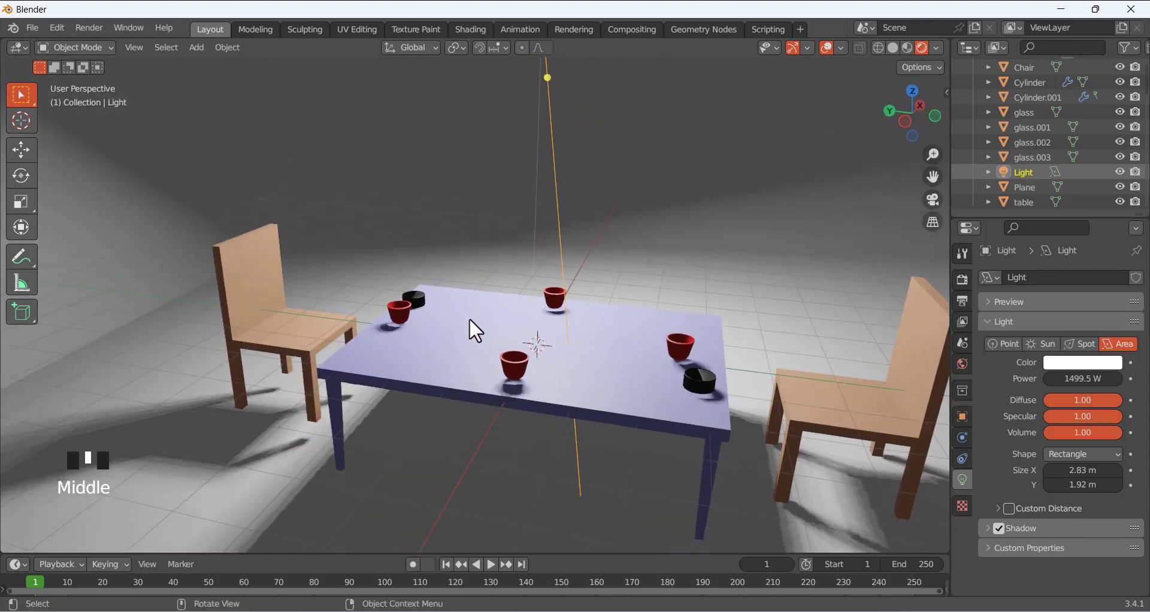
pyautogui.scroll(-2, 486, 319)
pyautogui.scroll(2, 487, 320)
pyautogui.scroll(-2, 486, 320)
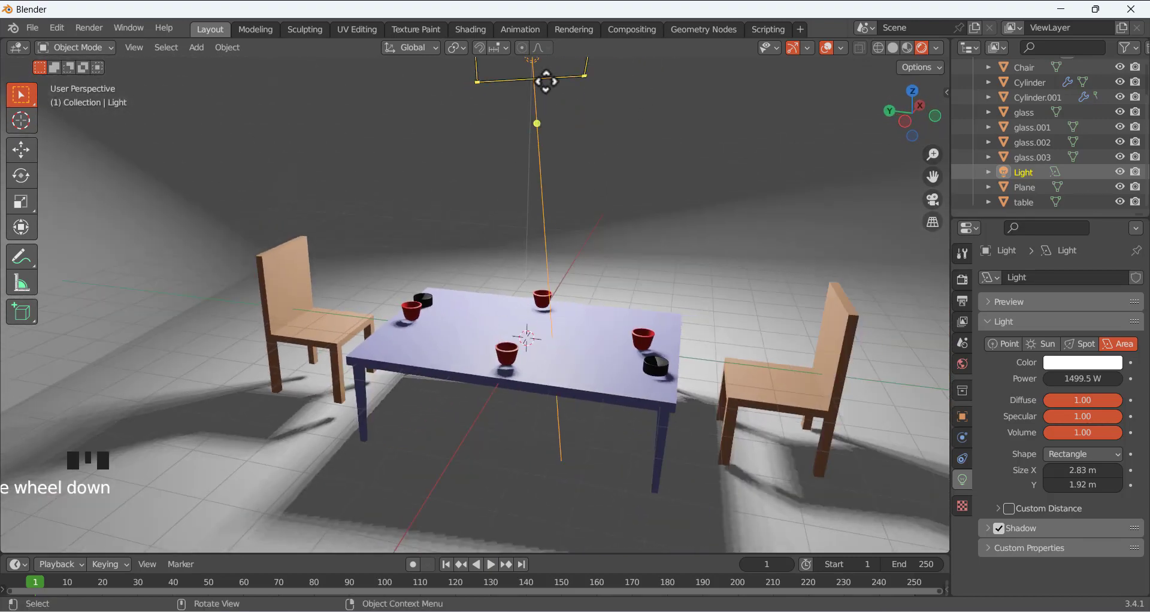
pyautogui.click(590, 129)
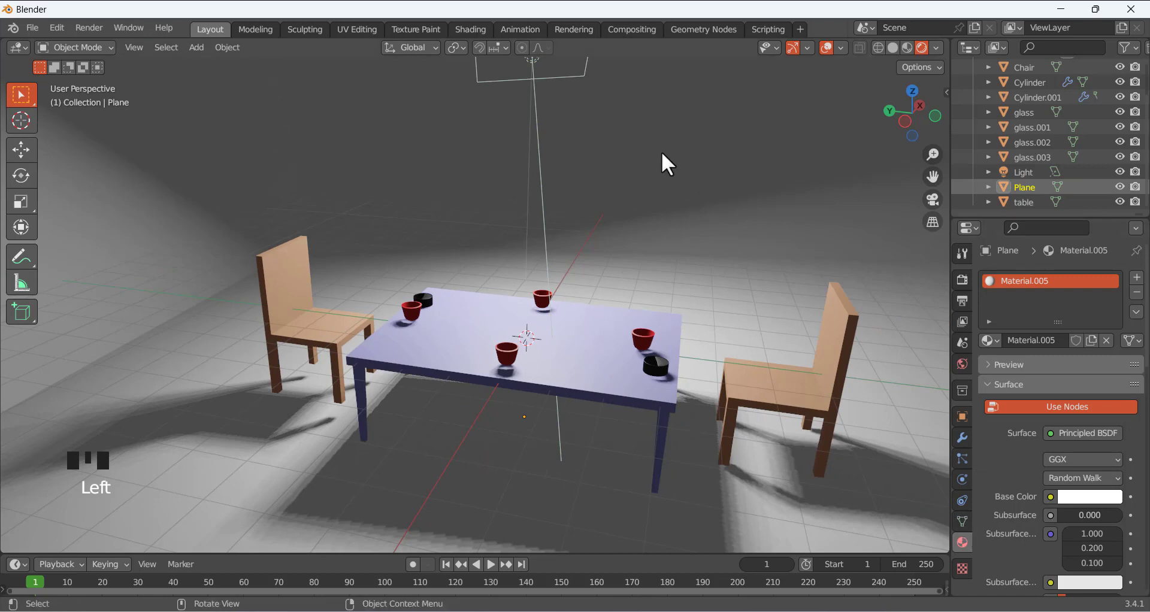
pyautogui.click(574, 82)
pyautogui.click(568, 73)
pyautogui.click(585, 72)
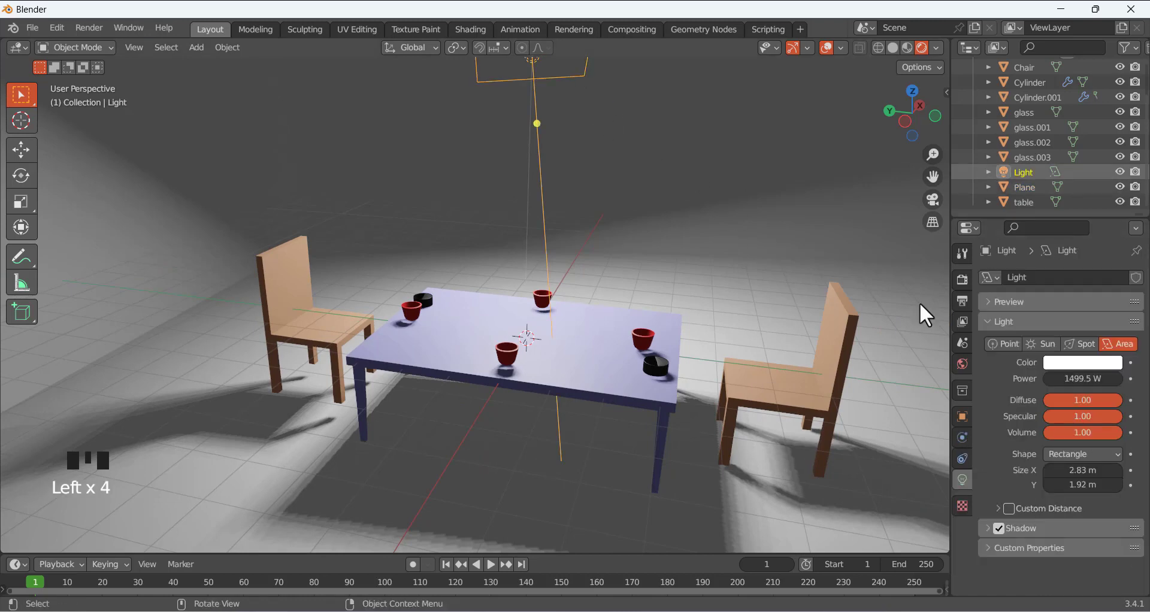
pyautogui.click(999, 529)
pyautogui.scroll(-2, 579, 355)
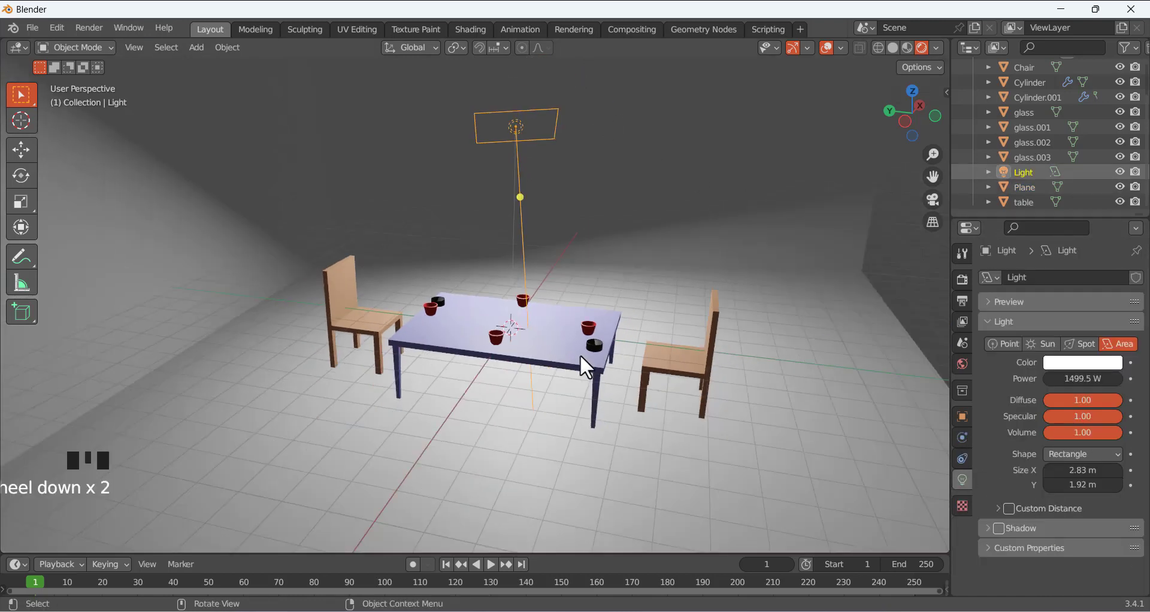
# Turn the area light's shadow casting back on and show its shadow settings
pyautogui.moveTo(580, 355); pyautogui.dragTo(518, 333, button='middle')
pyautogui.scroll(2, 474, 337)
pyautogui.scroll(-2, 474, 337)
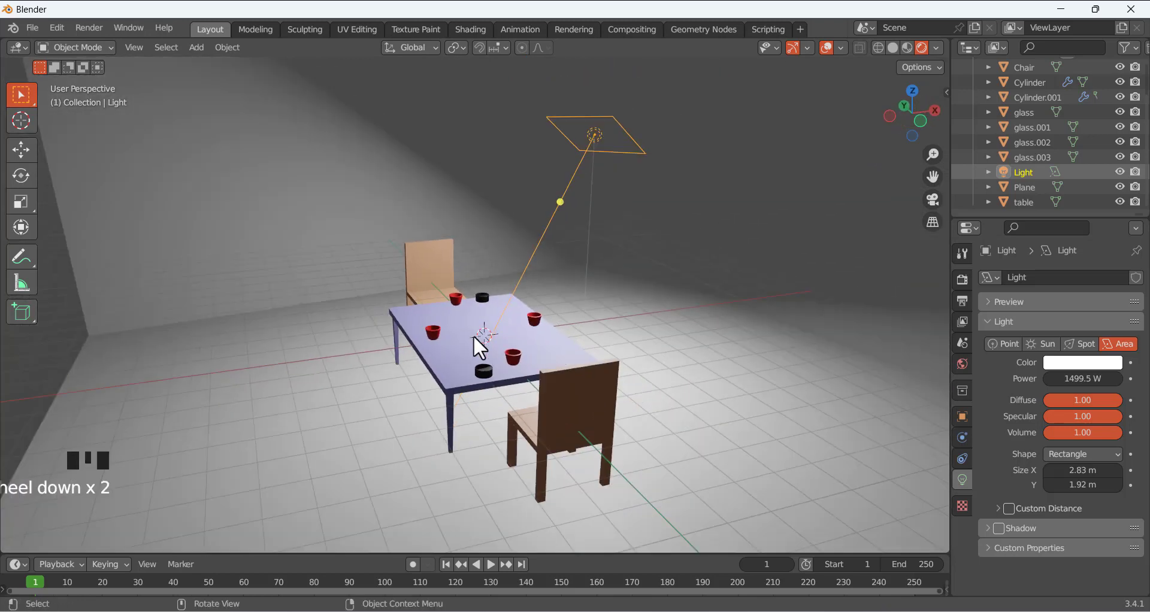
pyautogui.click(998, 529)
pyautogui.click(987, 527)
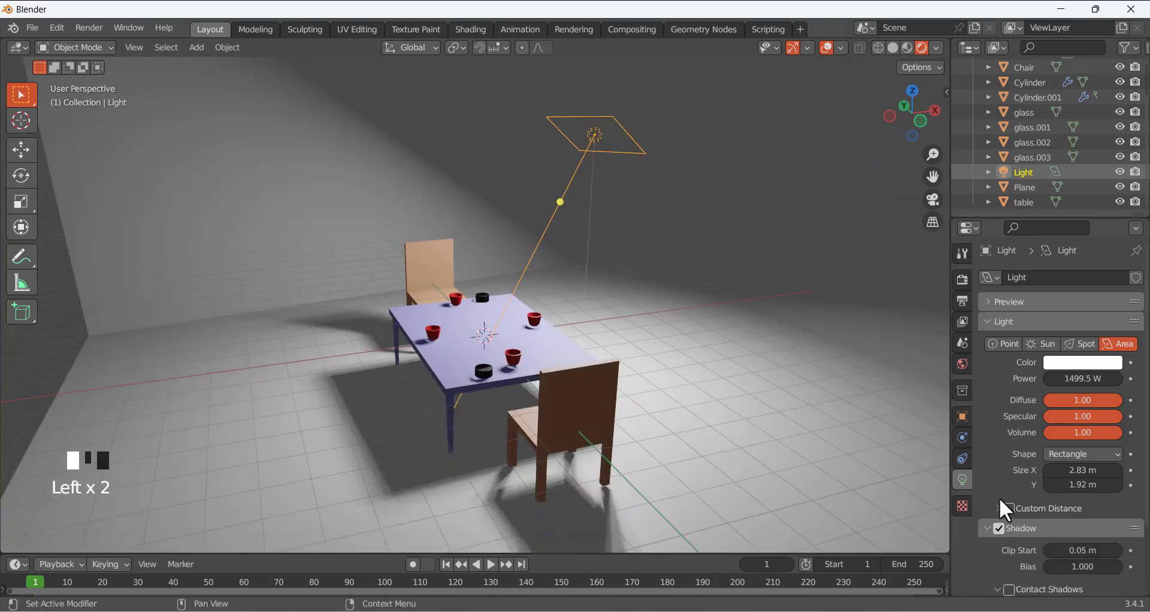
# Set the area light's shadow clip start to 0.35 m
pyautogui.scroll(-4, 999, 497)
pyautogui.moveTo(1078, 470)
pyautogui.mouseDown()
pyautogui.moveTo(1053, 470)
pyautogui.moveTo(1075, 470)
pyautogui.mouseUp()
pyautogui.click(1077, 470)
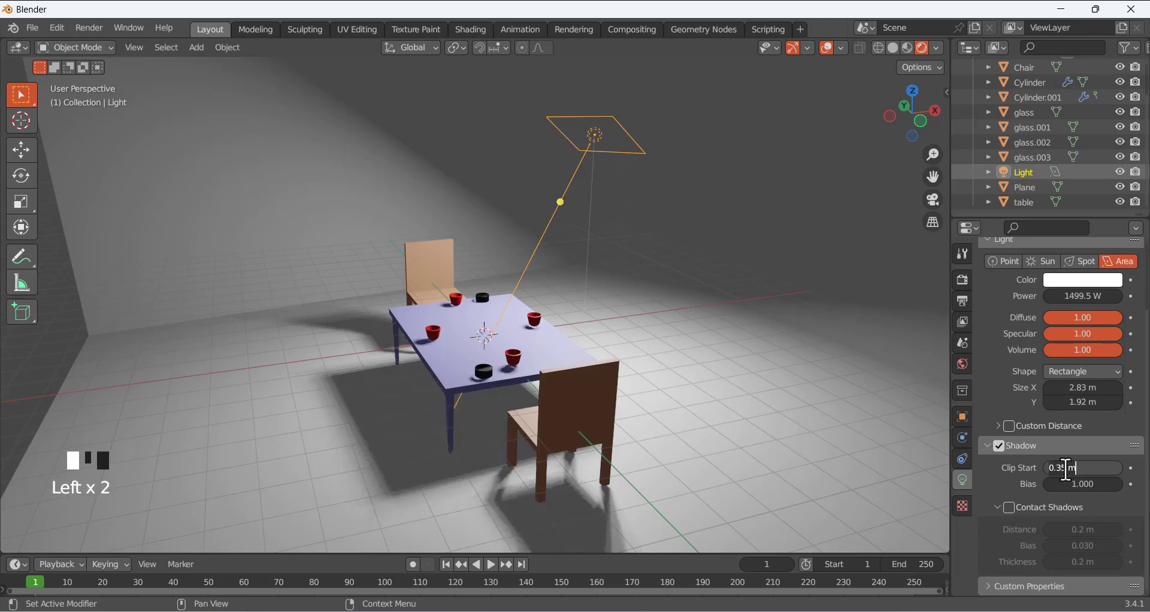
pyautogui.write('03')
pyautogui.press('Return')
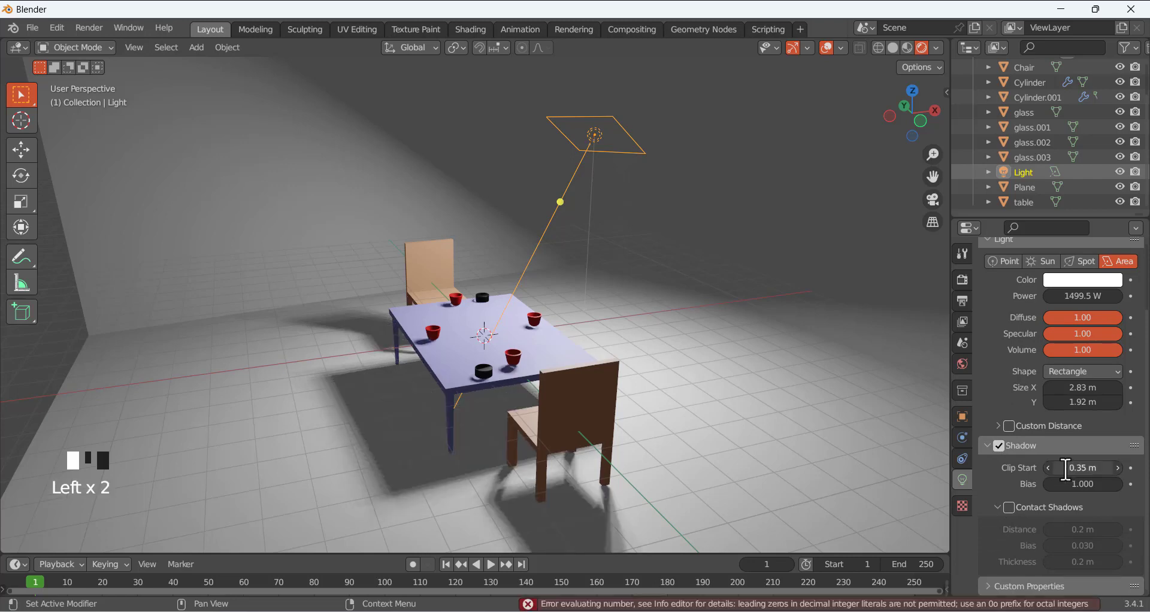
# Reselect the area light and examine the shadows around the table and chairs
pyautogui.click(741, 413)
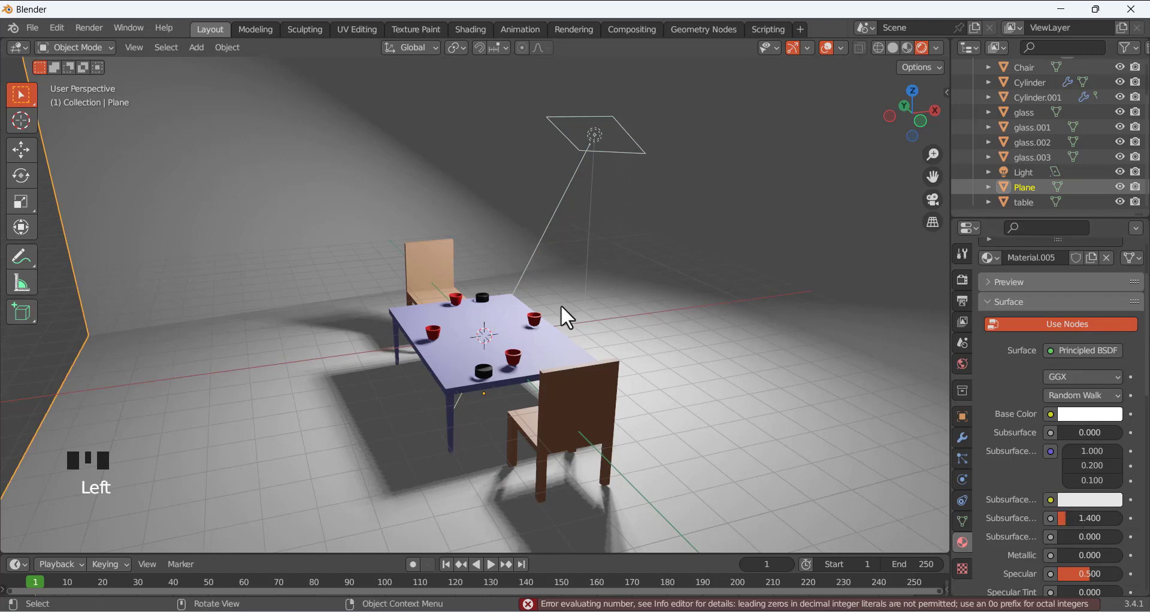
pyautogui.click(598, 134)
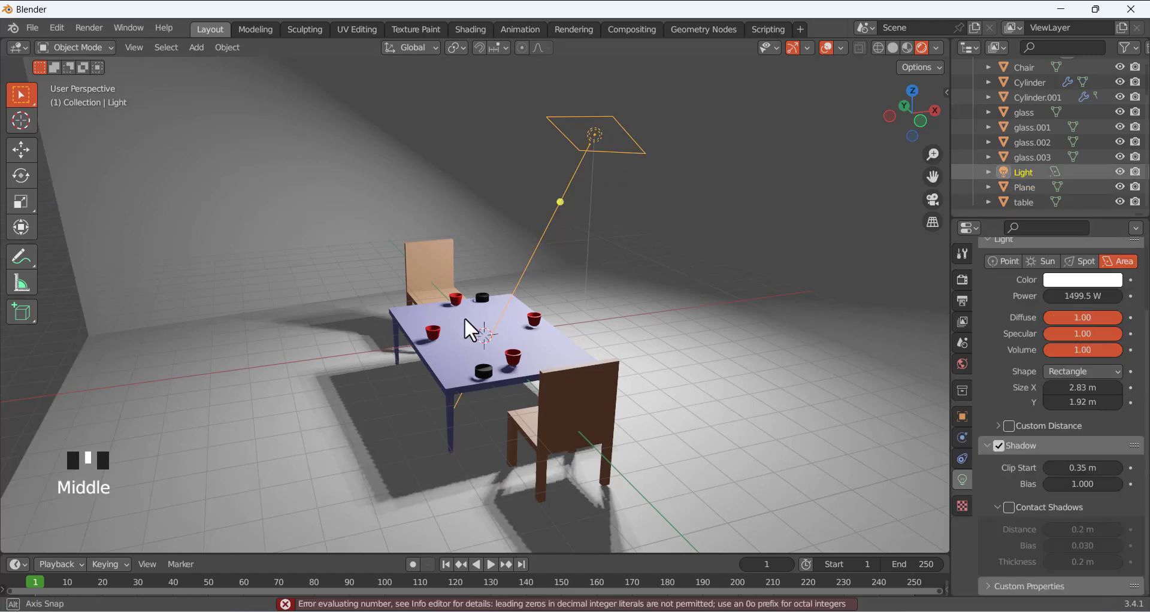
pyautogui.moveTo(468, 324); pyautogui.dragTo(530, 321, button='middle')
pyautogui.scroll(2, 526, 326)
pyautogui.scroll(1, 525, 327)
pyautogui.scroll(-1, 525, 327)
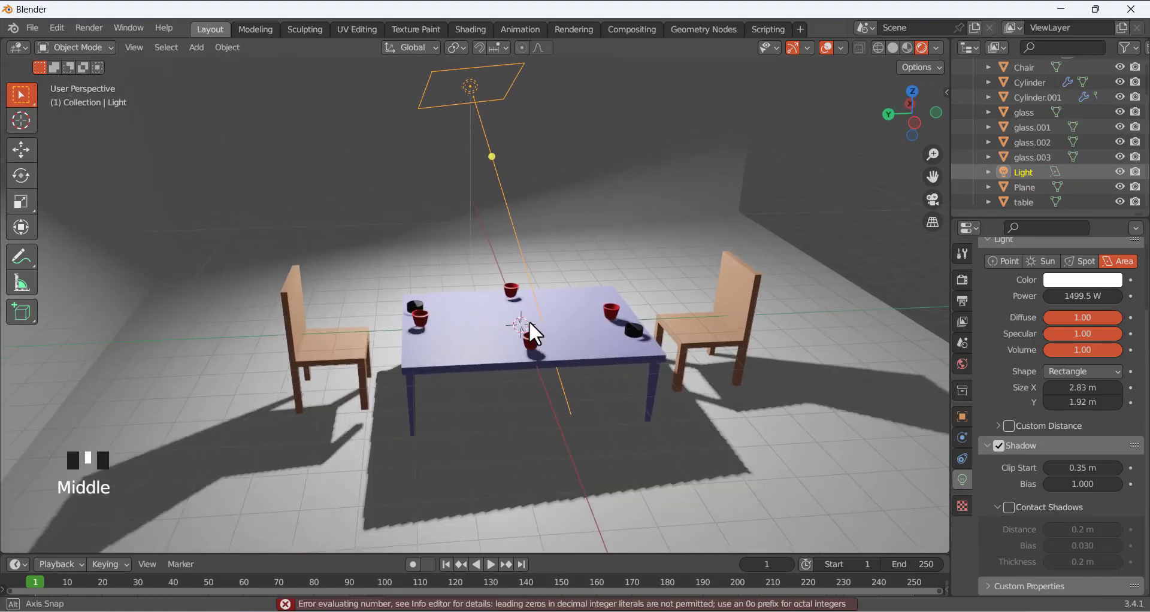
# Switch the render engine from Eevee to Cycles and enable denoising for the viewport
pyautogui.click(961, 278)
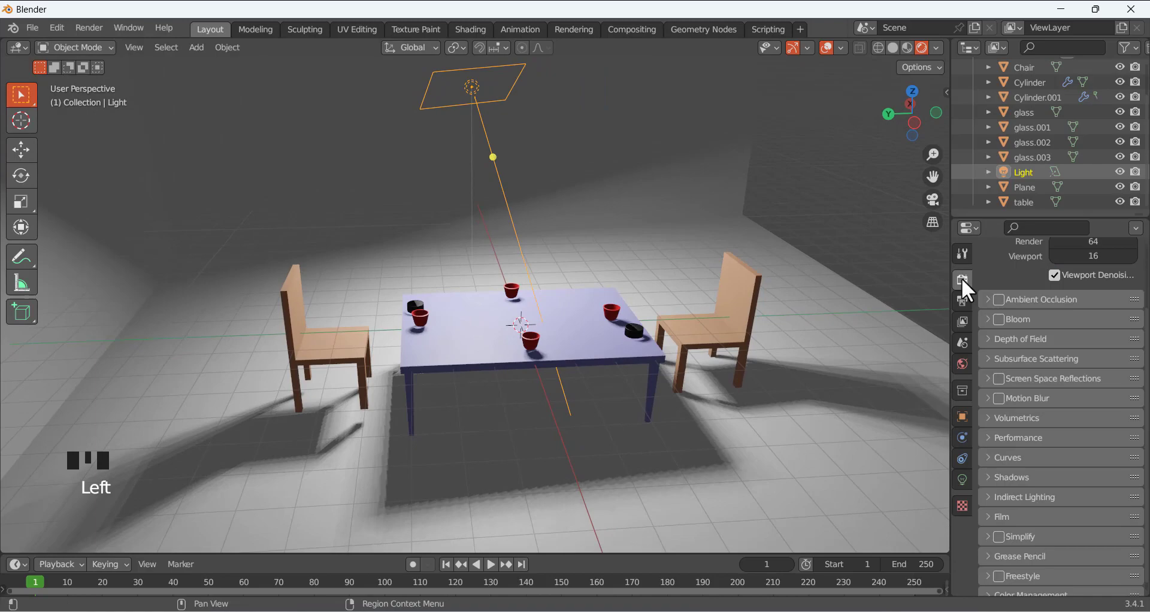
pyautogui.scroll(7, 1072, 281)
pyautogui.click(1081, 278)
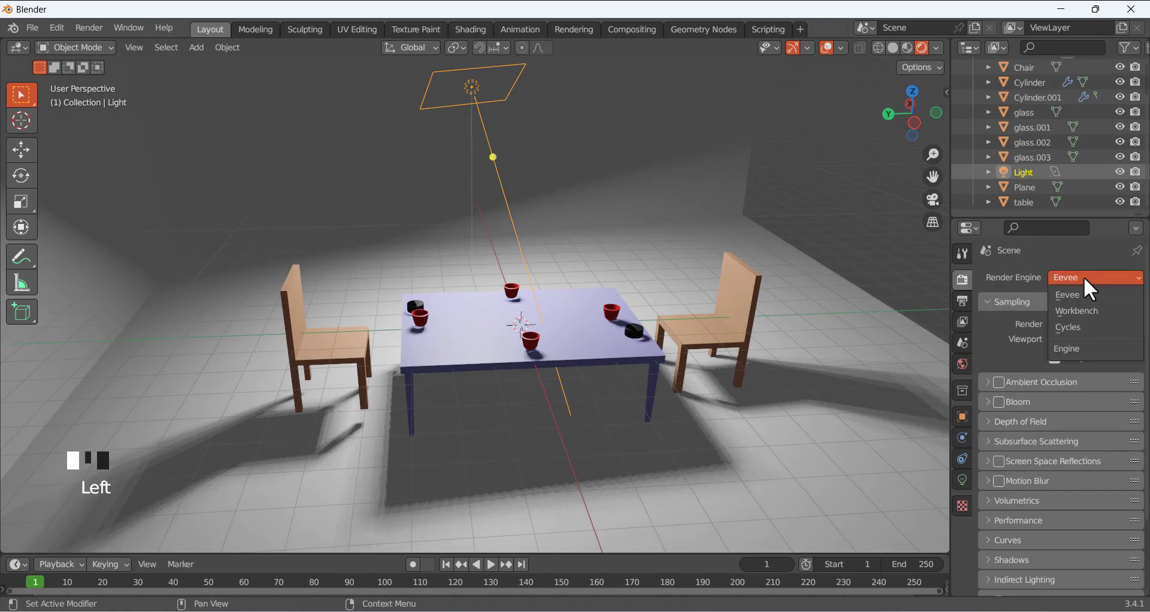
pyautogui.click(1095, 327)
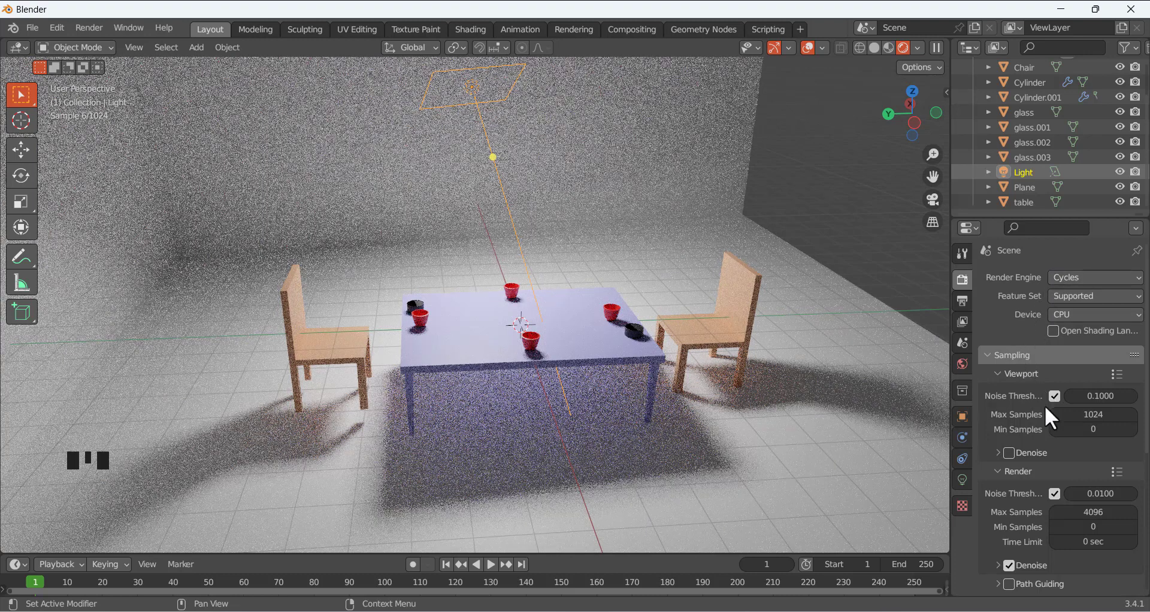
pyautogui.click(1009, 453)
# Review the scene's output settings, including resolution, frame range and file format
pyautogui.click(968, 303)
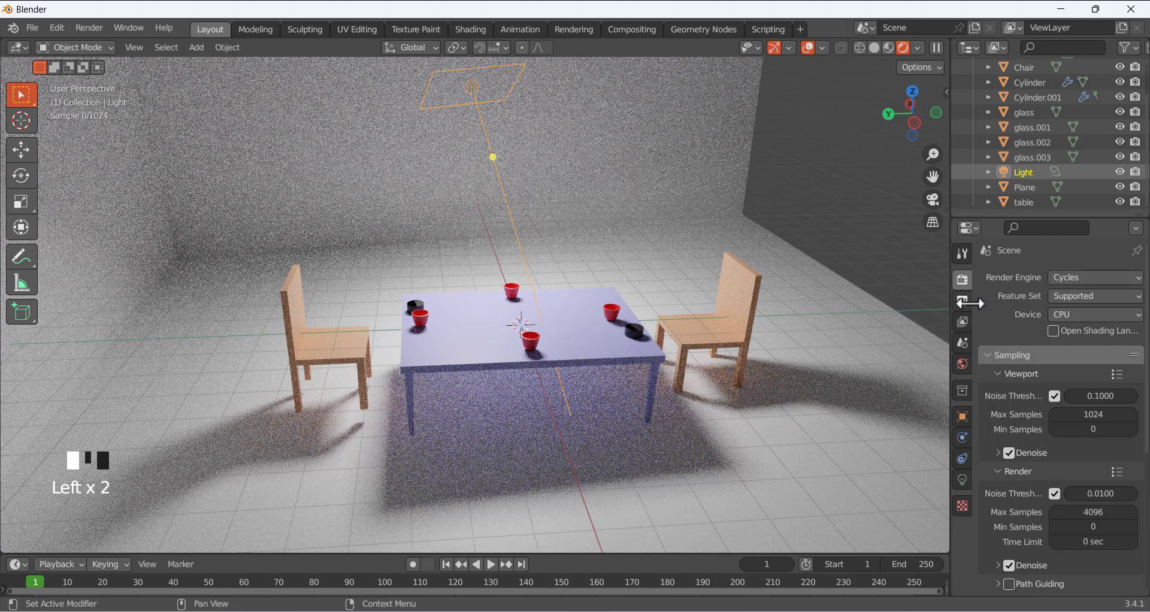
pyautogui.click(964, 302)
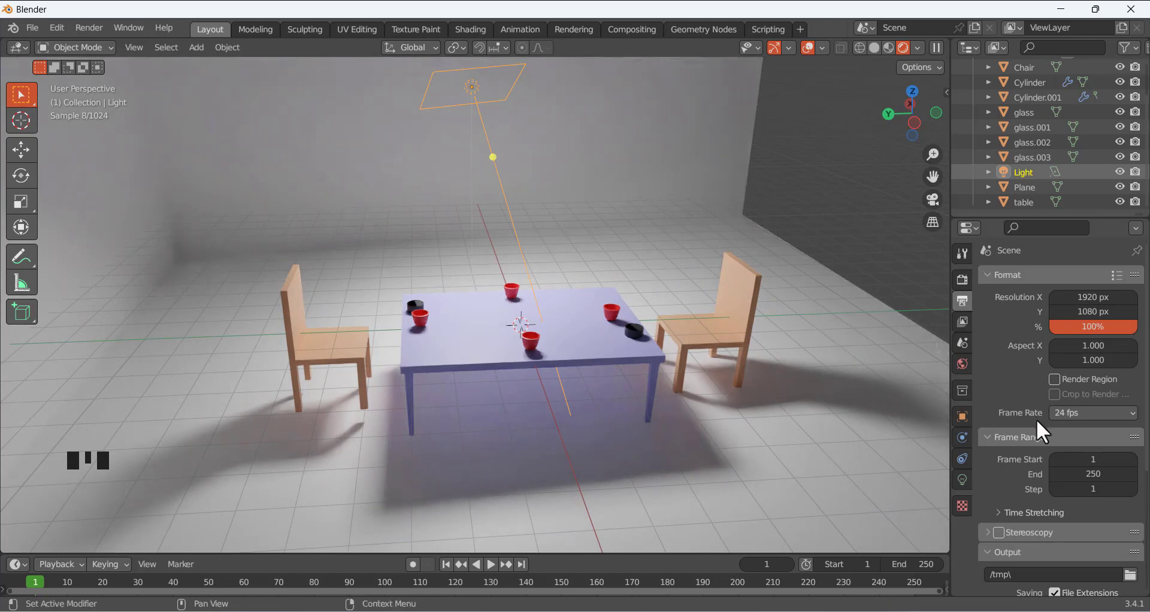
pyautogui.scroll(-5, 1039, 426)
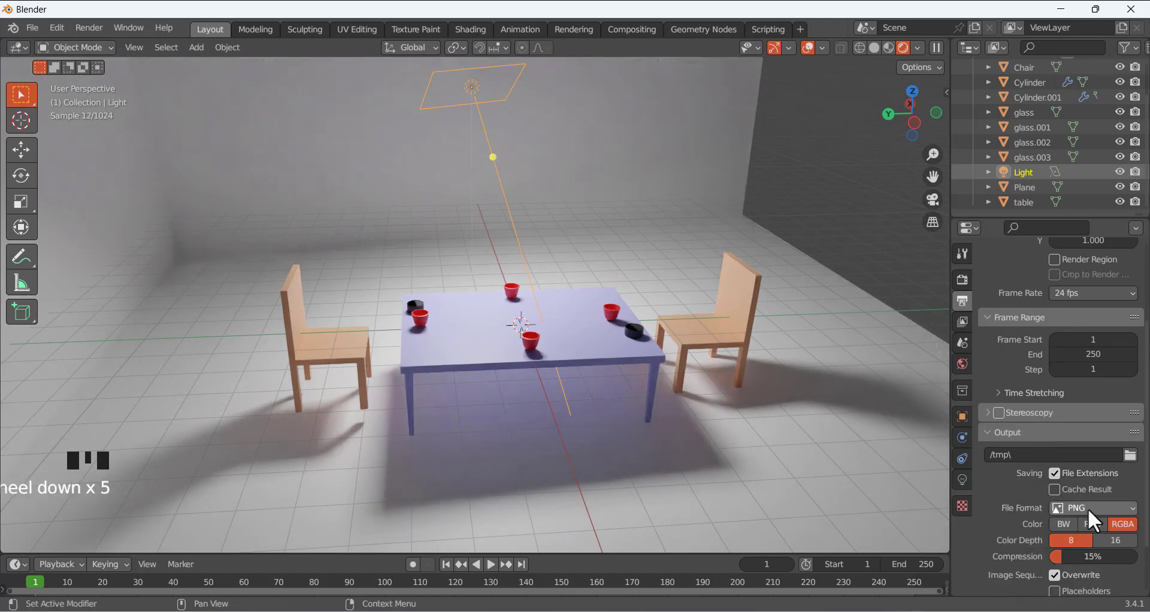
pyautogui.scroll(-3, 1087, 509)
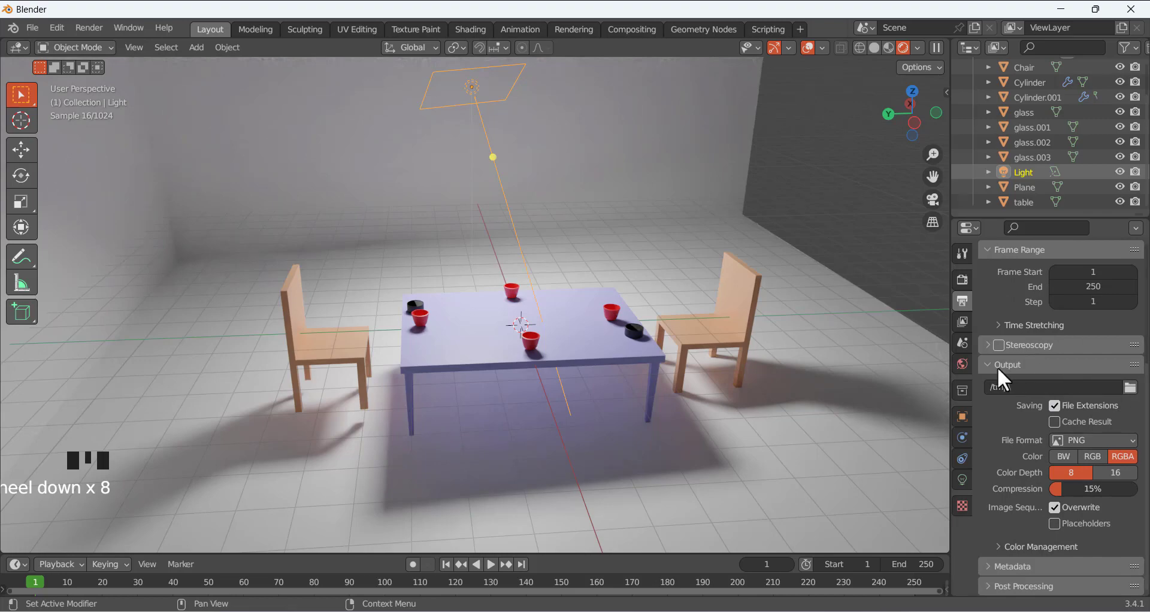
# Look through the scene camera and lock the camera to the view
pyautogui.moveTo(616, 291); pyautogui.dragTo(552, 315, button='middle')
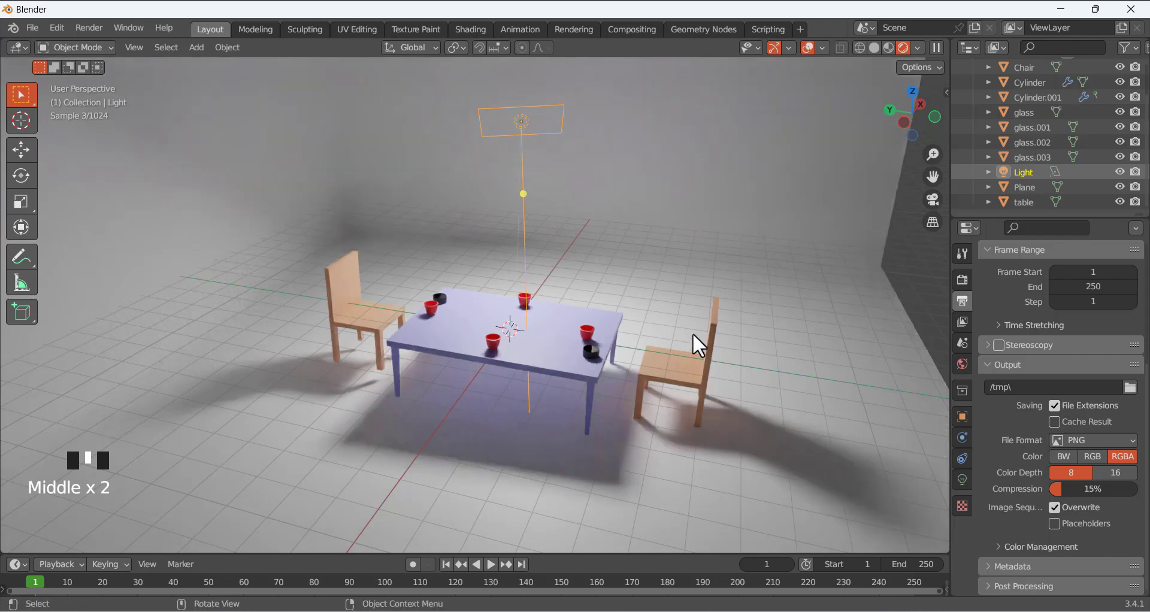
pyautogui.press('KP_0')
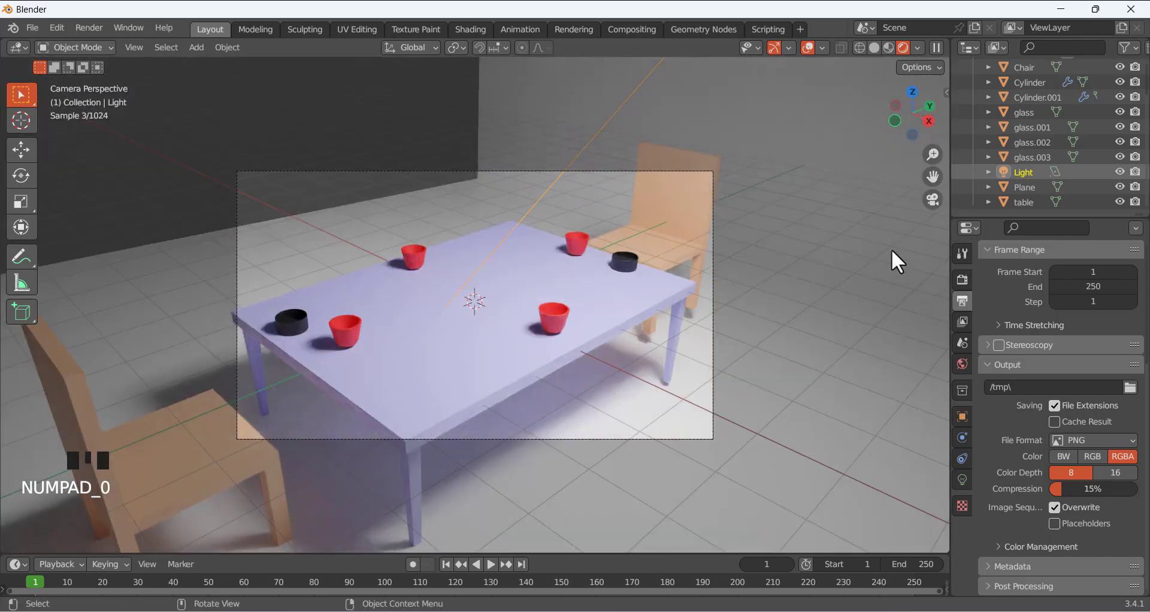
pyautogui.press('n')
pyautogui.click(939, 127)
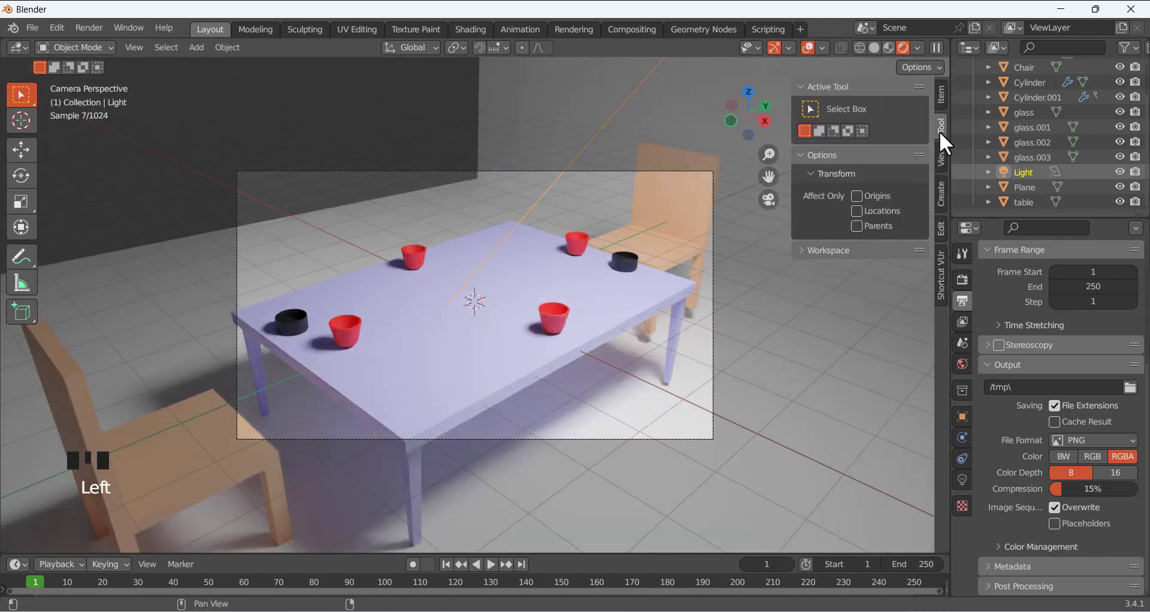
pyautogui.click(939, 155)
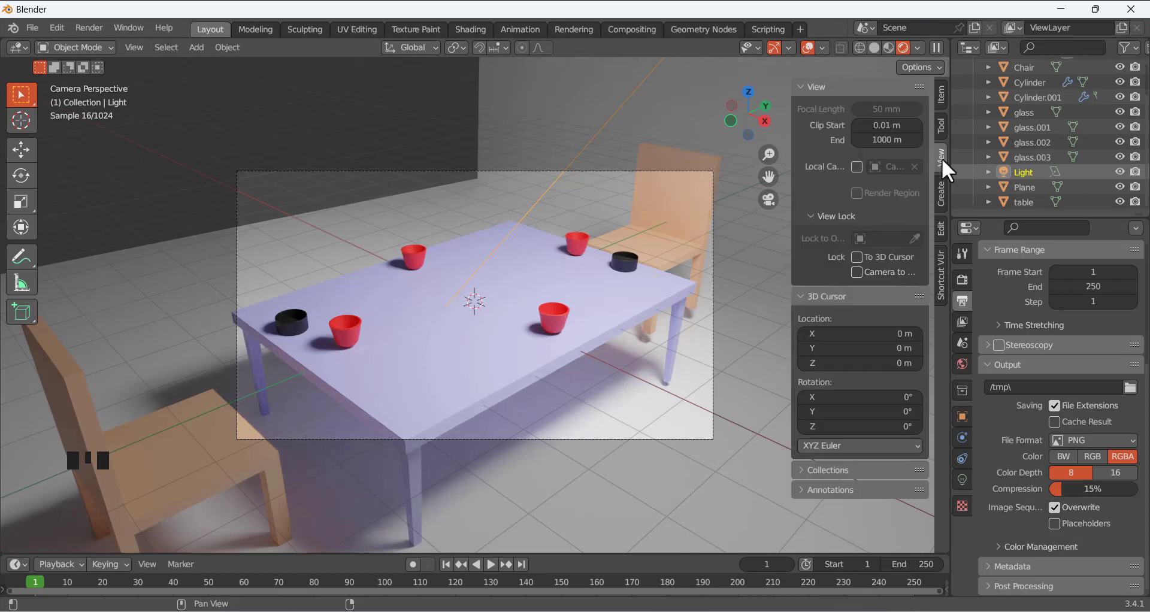
pyautogui.click(857, 273)
# Reposition the camera to a frontal angle that frames the table and both chairs
pyautogui.scroll(-4, 441, 303)
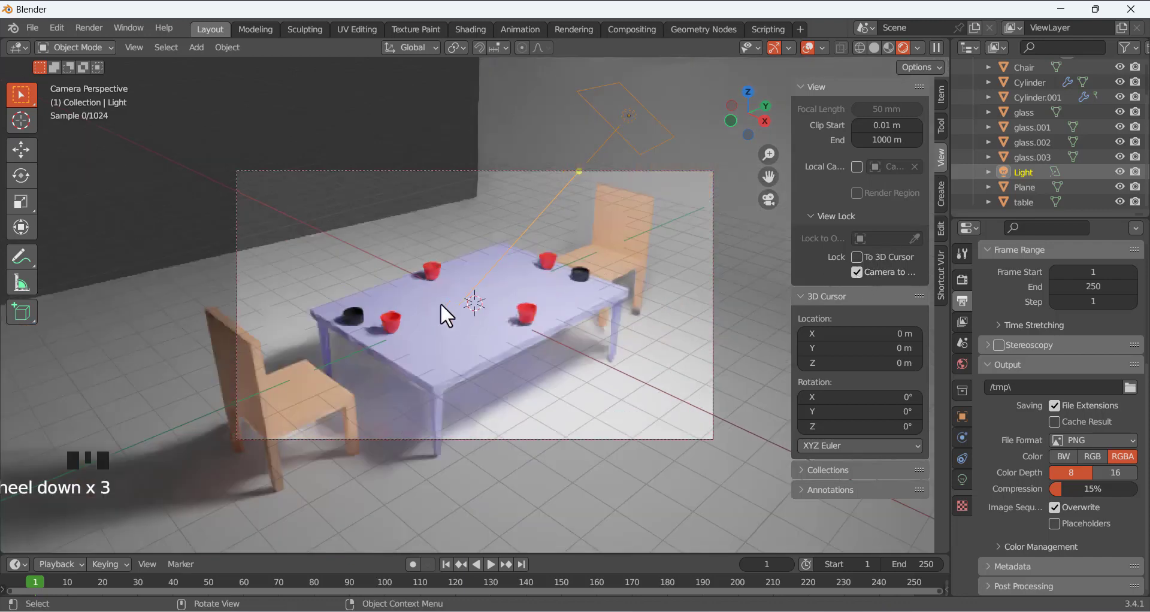
pyautogui.moveTo(422, 305); pyautogui.dragTo(463, 314, button='middle')
pyautogui.scroll(1, 471, 298)
pyautogui.scroll(-1, 464, 314)
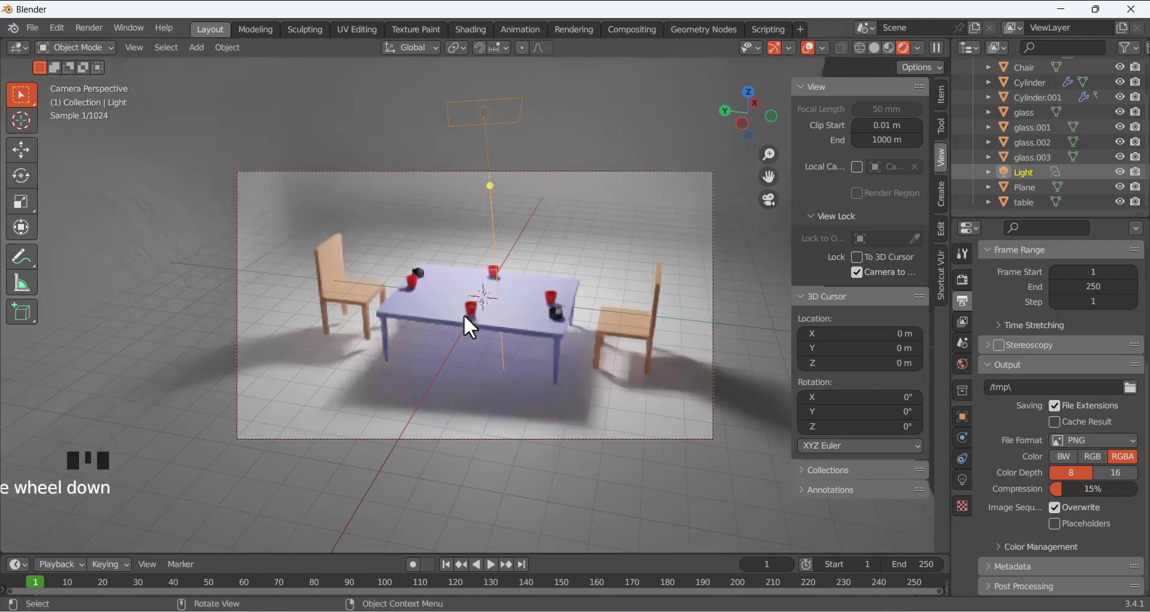
pyautogui.scroll(1, 470, 318)
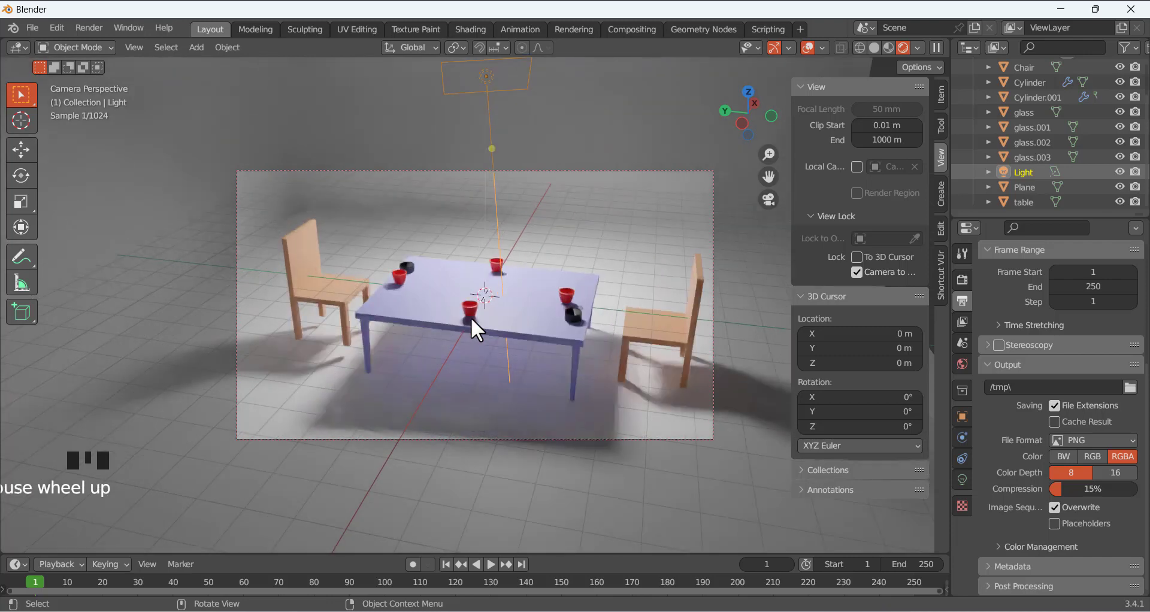
pyautogui.keyDown('shift'); pyautogui.moveTo(469, 328); pyautogui.dragTo(476, 328, button='middle'); pyautogui.keyUp('shift')
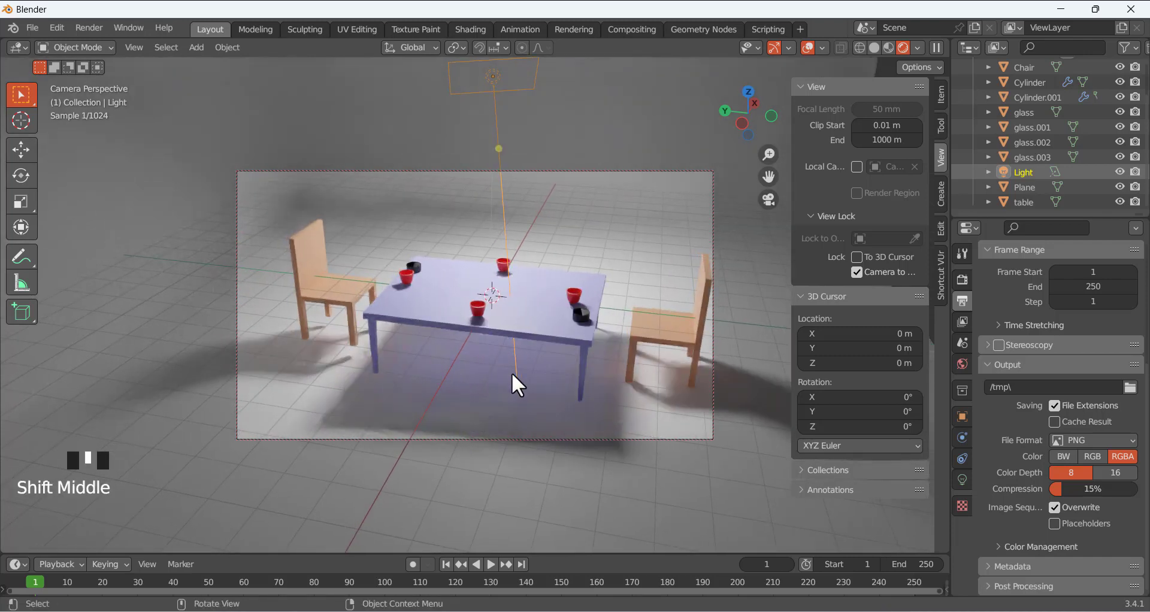
pyautogui.moveTo(512, 373); pyautogui.dragTo(526, 368, button='middle')
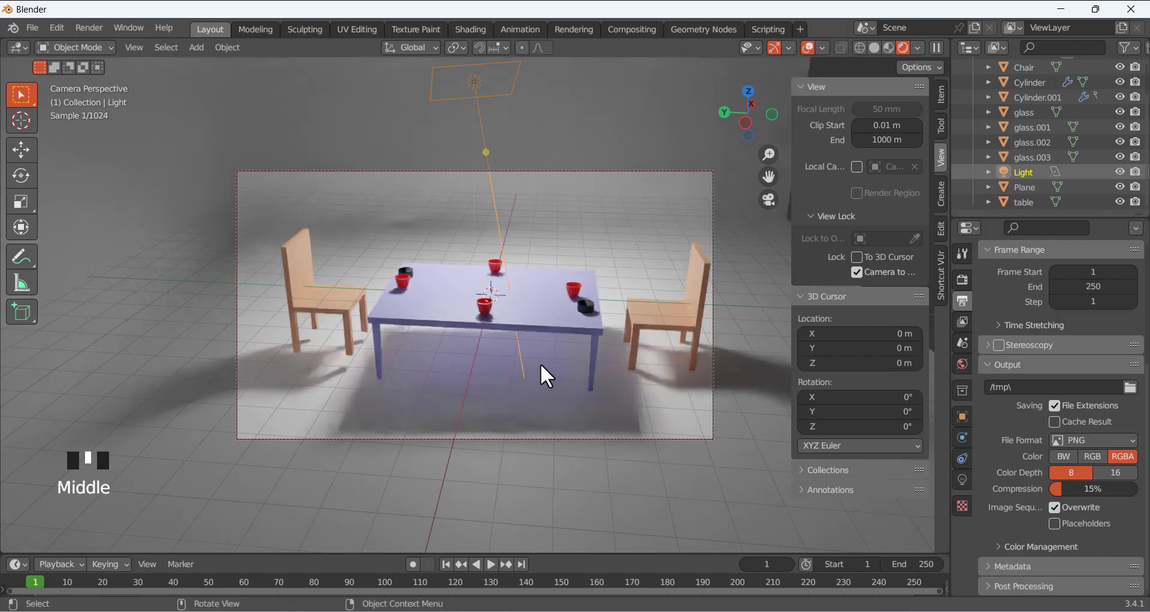
pyautogui.click(473, 98)
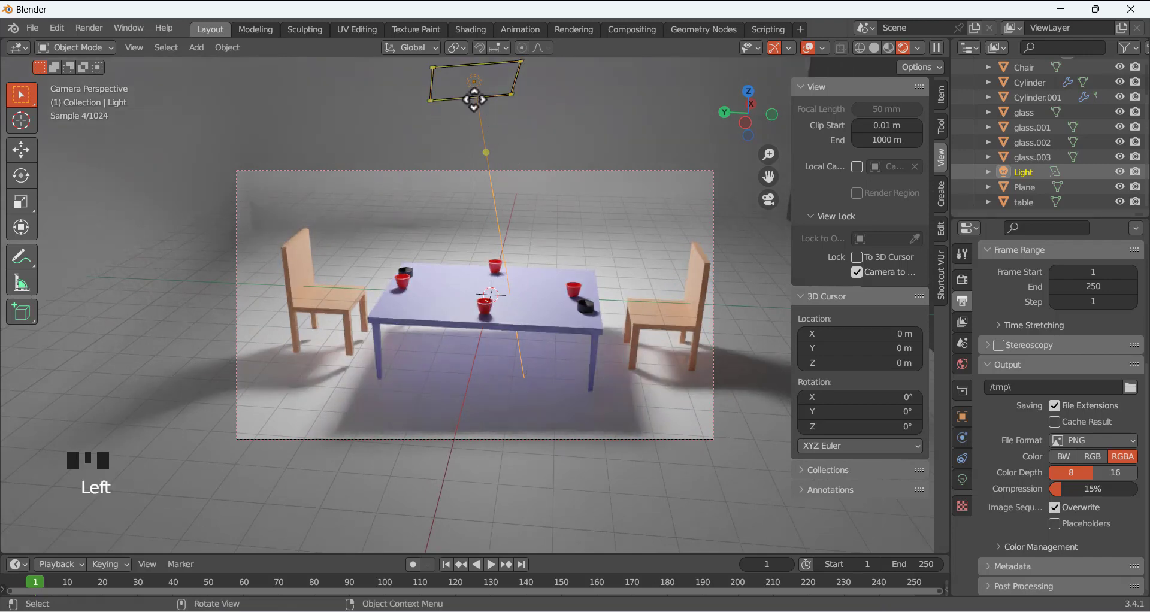
pyautogui.click(495, 209)
pyautogui.click(495, 210)
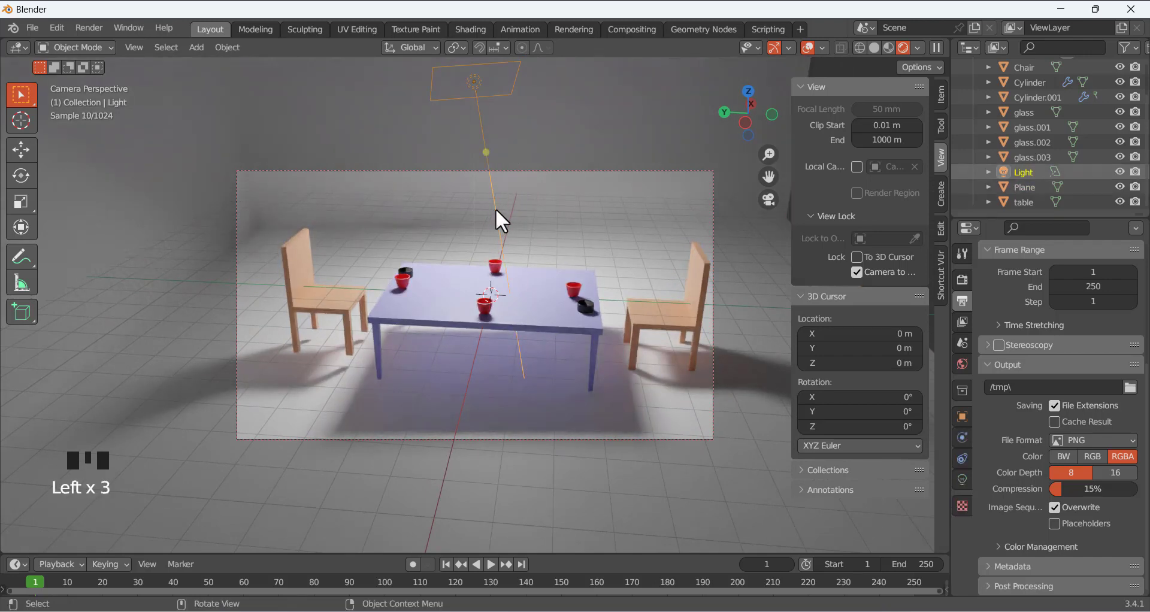
# Render a still image of the scene and inspect the render at different zoom levels
pyautogui.click(96, 29)
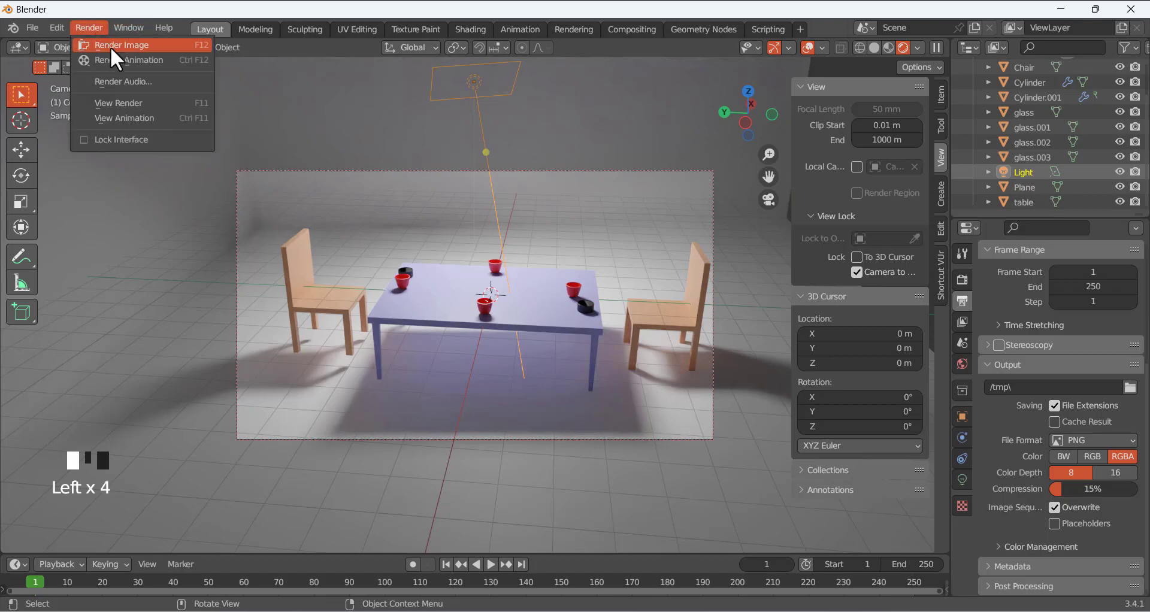
pyautogui.click(111, 45)
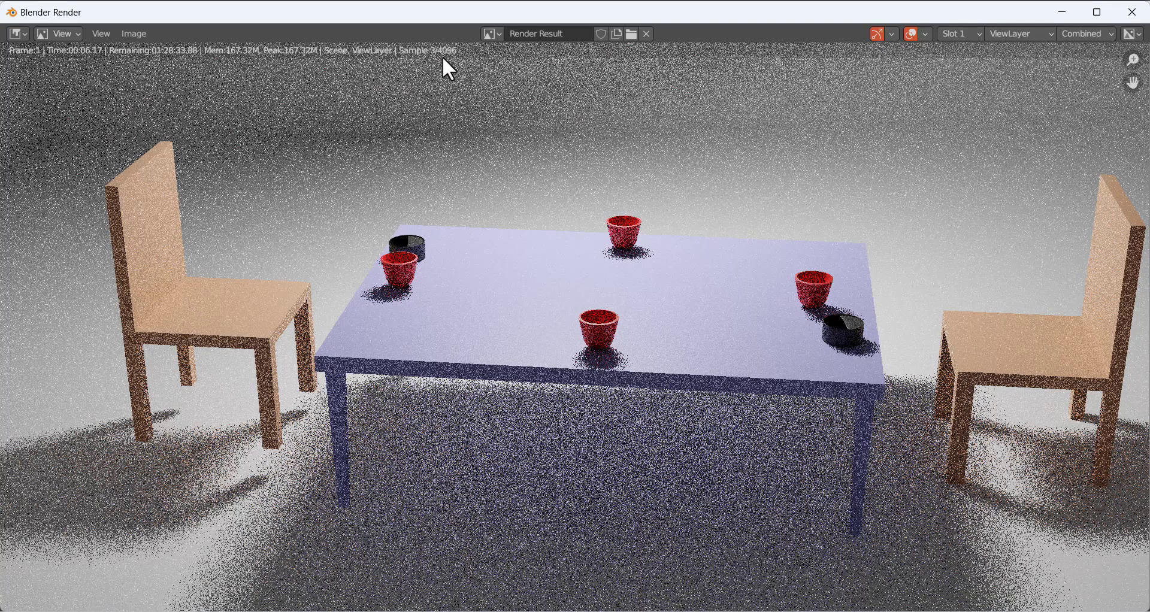
pyautogui.scroll(-1, 525, 239)
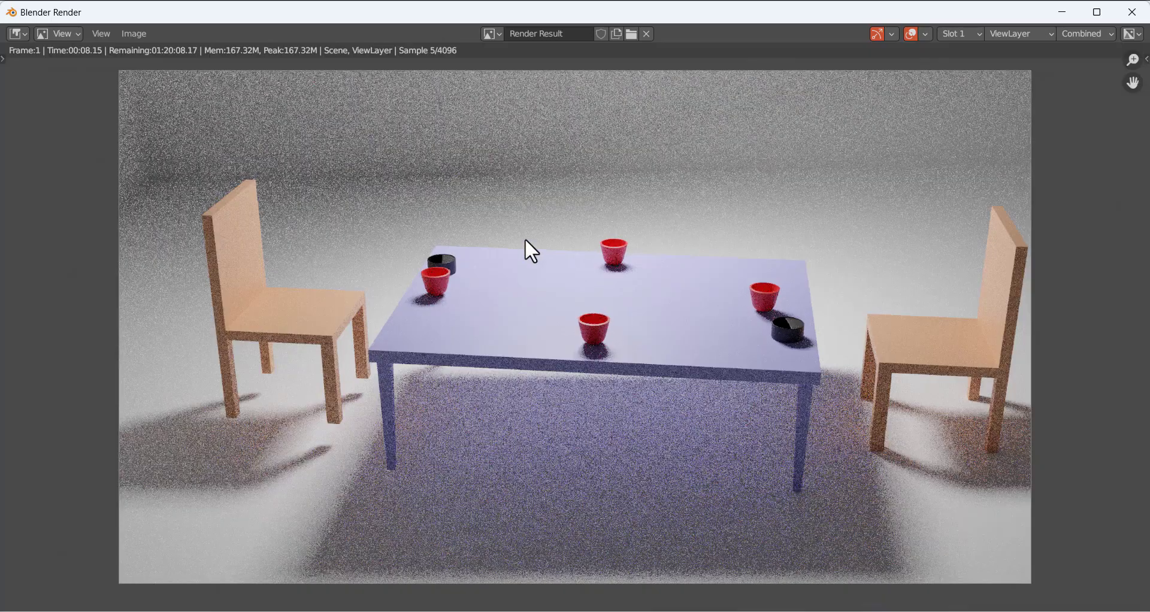
pyautogui.scroll(-2, 524, 239)
pyautogui.scroll(2, 524, 238)
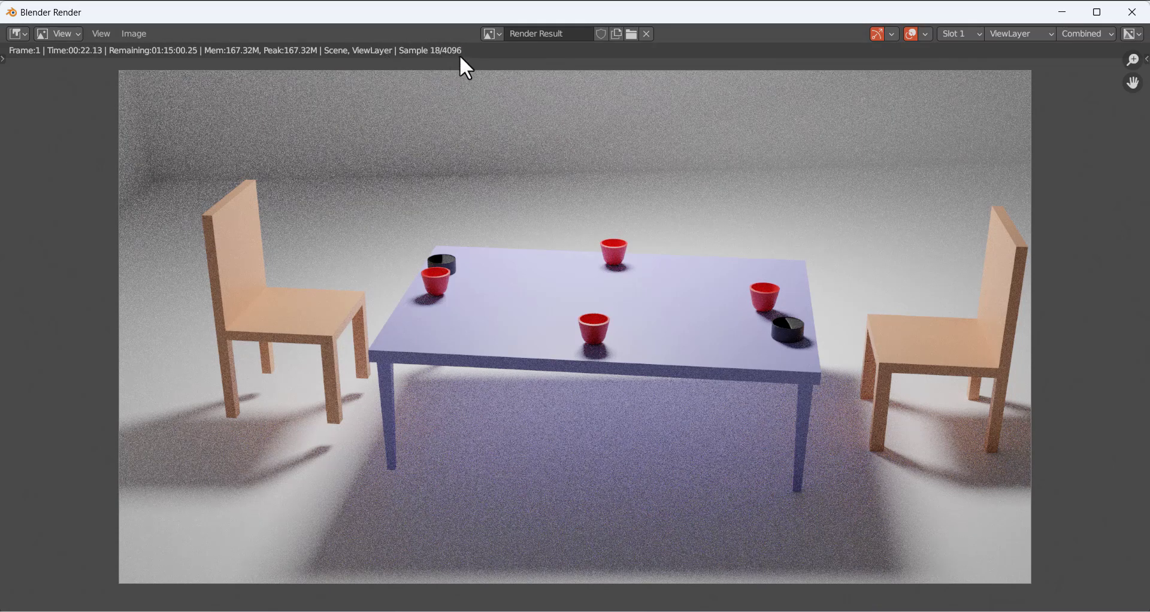
pyautogui.scroll(-1, 469, 148)
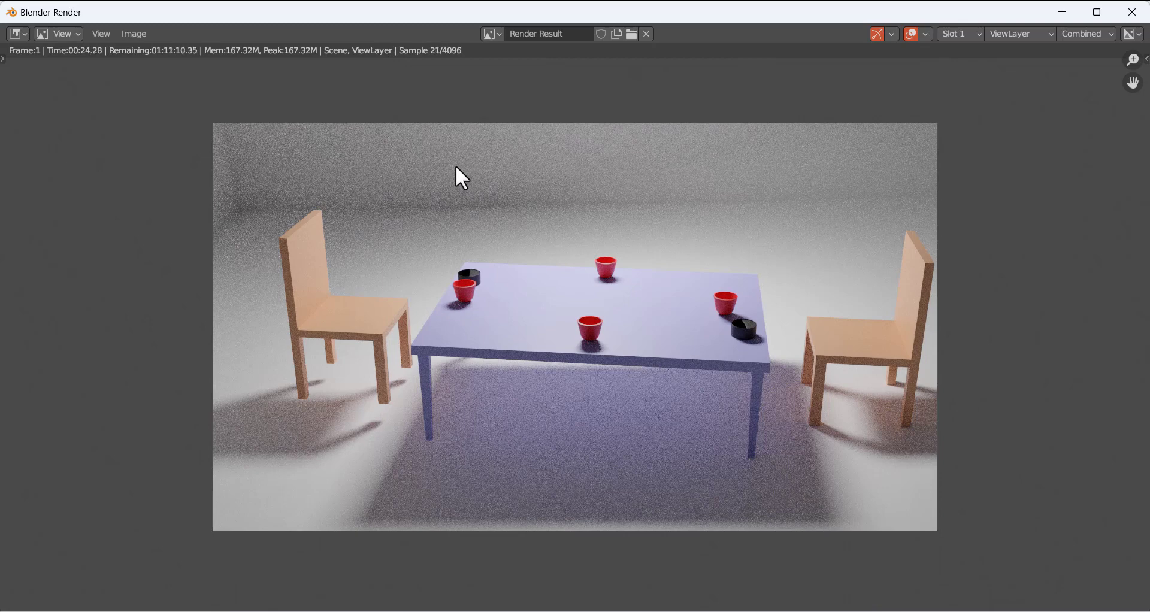
pyautogui.scroll(1, 457, 167)
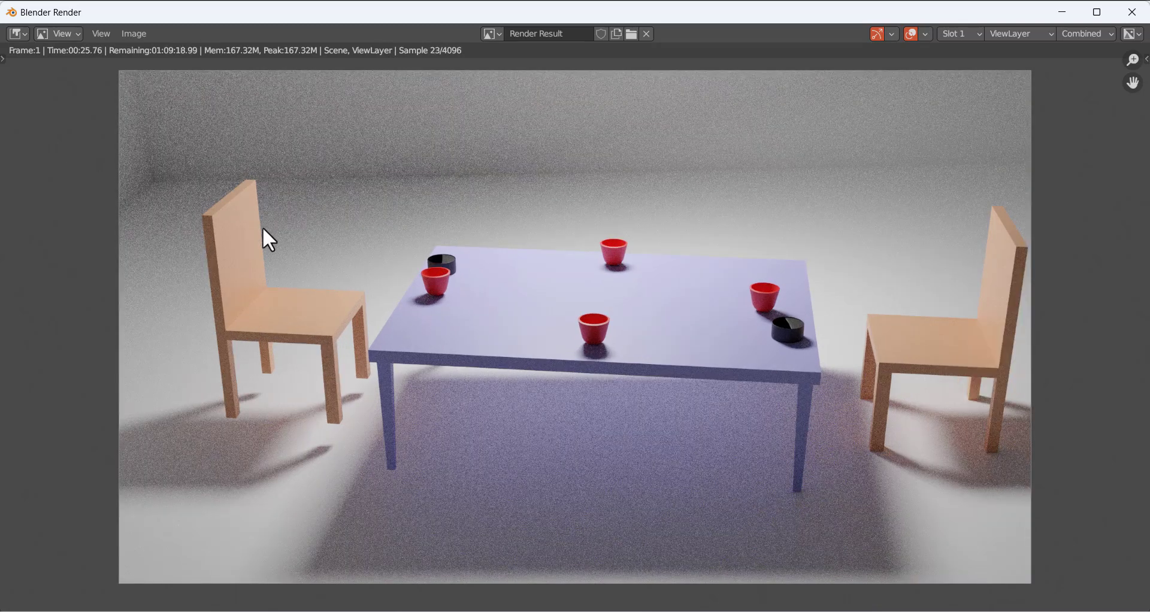